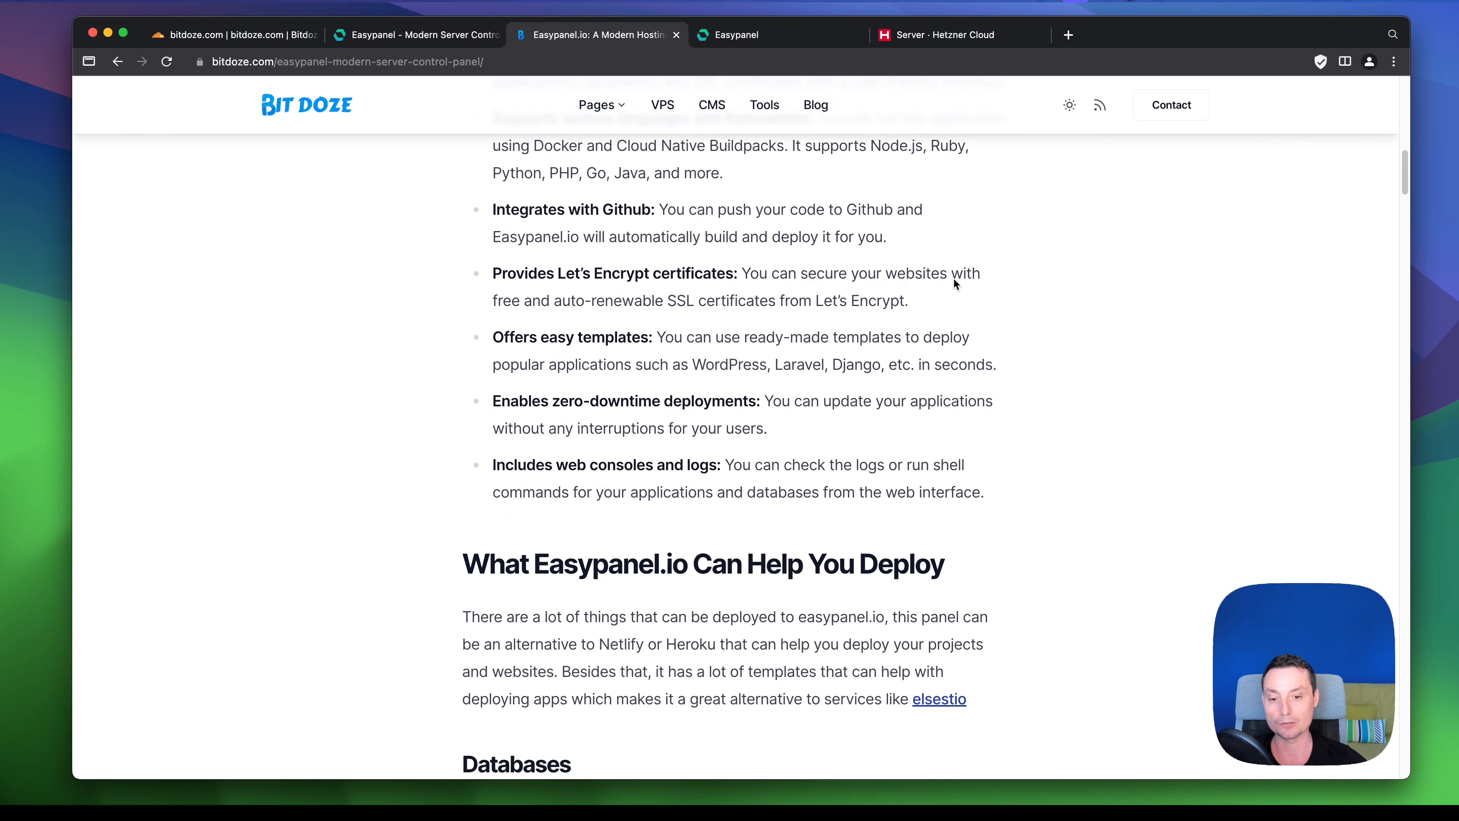
- Read through the Bitdoze article's Databases and Templates lists, then switch to the Easypanel dashboard
{"action": "scroll", "coordinate": [953, 277], "scroll_direction": "down", "scroll_amount": 1}
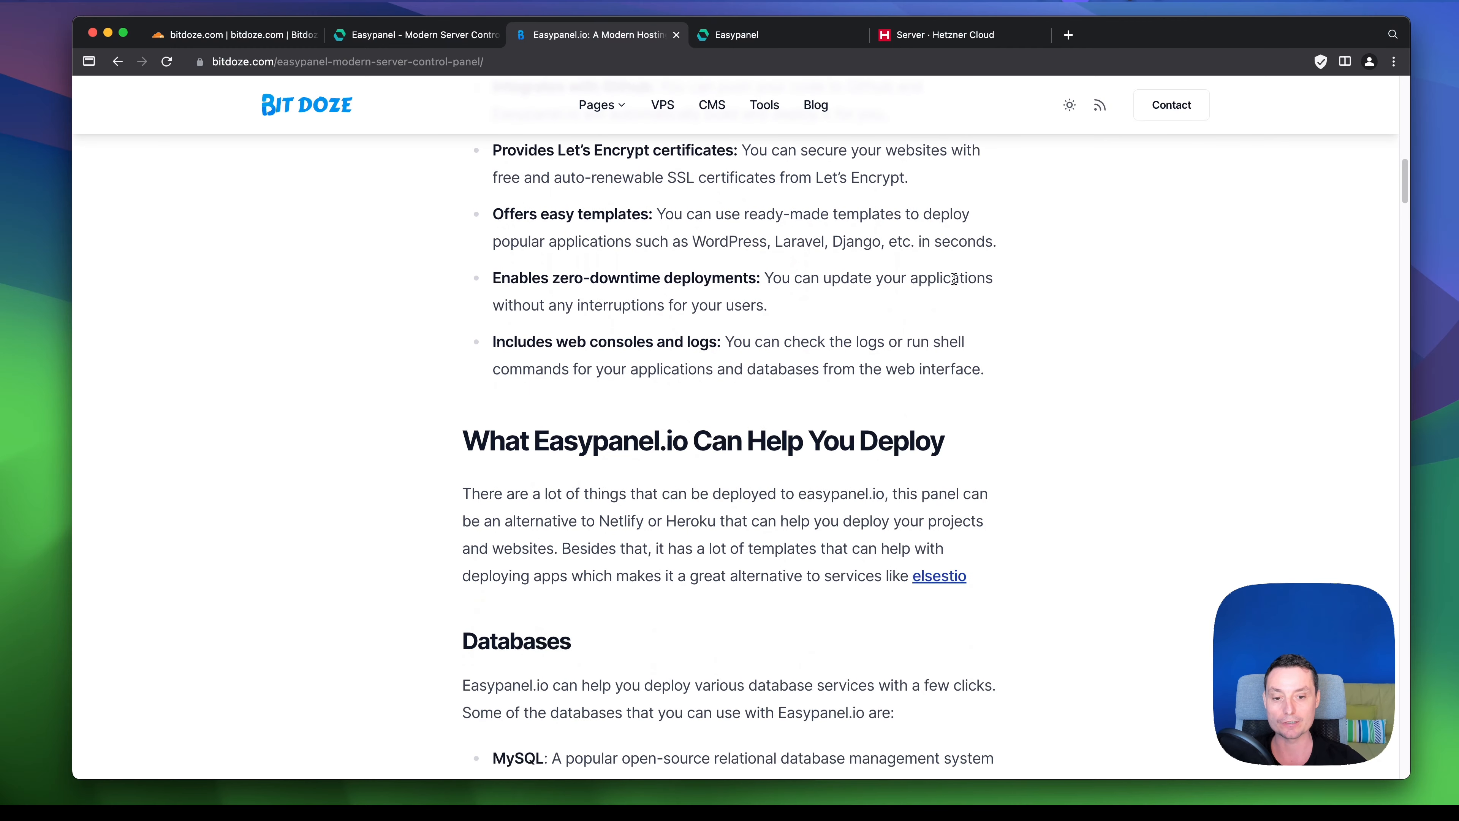
{"action": "scroll", "coordinate": [953, 278], "scroll_direction": "down", "scroll_amount": 12}
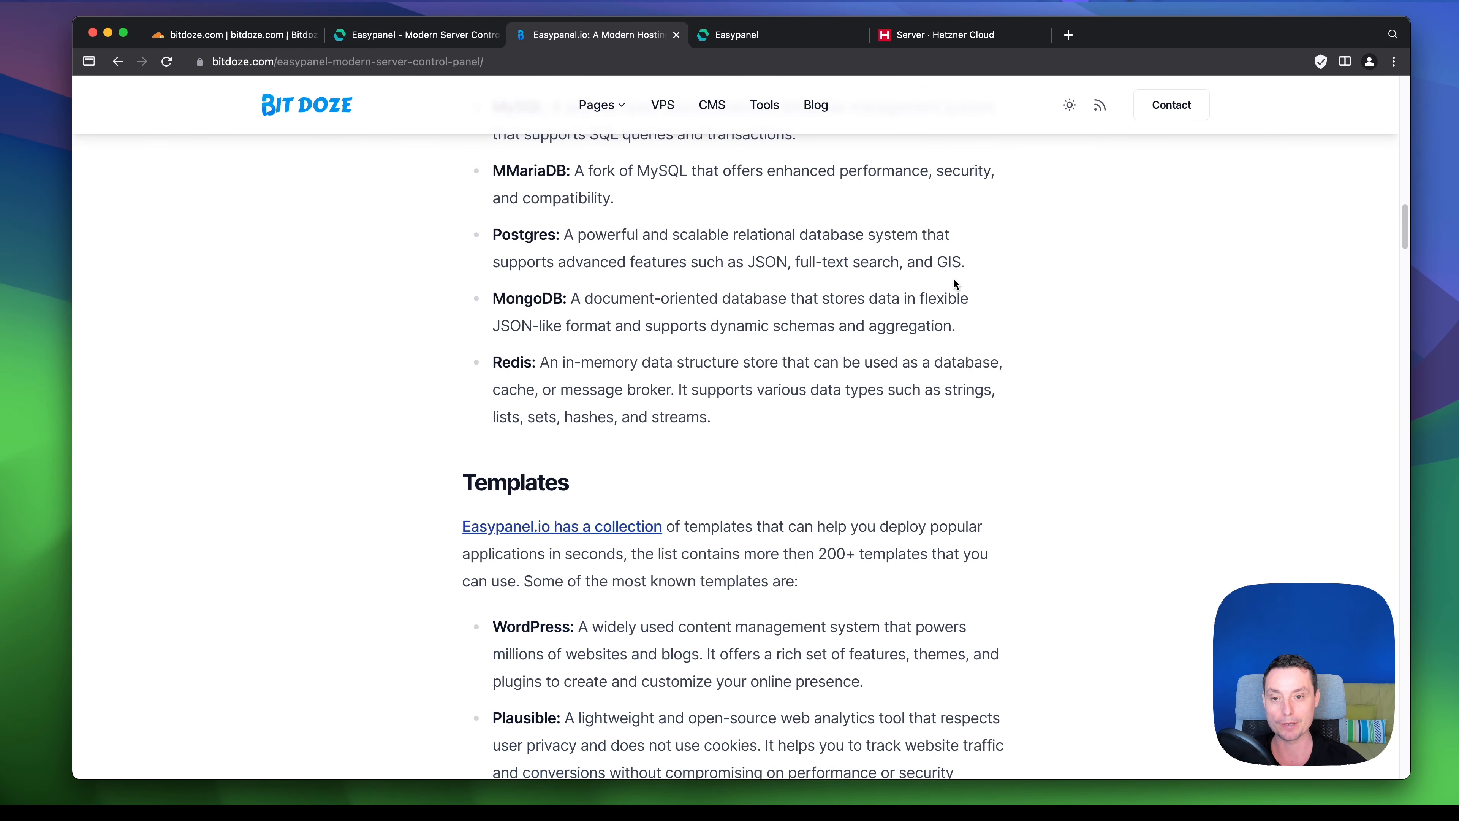
{"action": "scroll", "coordinate": [955, 283], "scroll_direction": "down", "scroll_amount": 1}
{"action": "scroll", "coordinate": [954, 279], "scroll_direction": "down", "scroll_amount": 3}
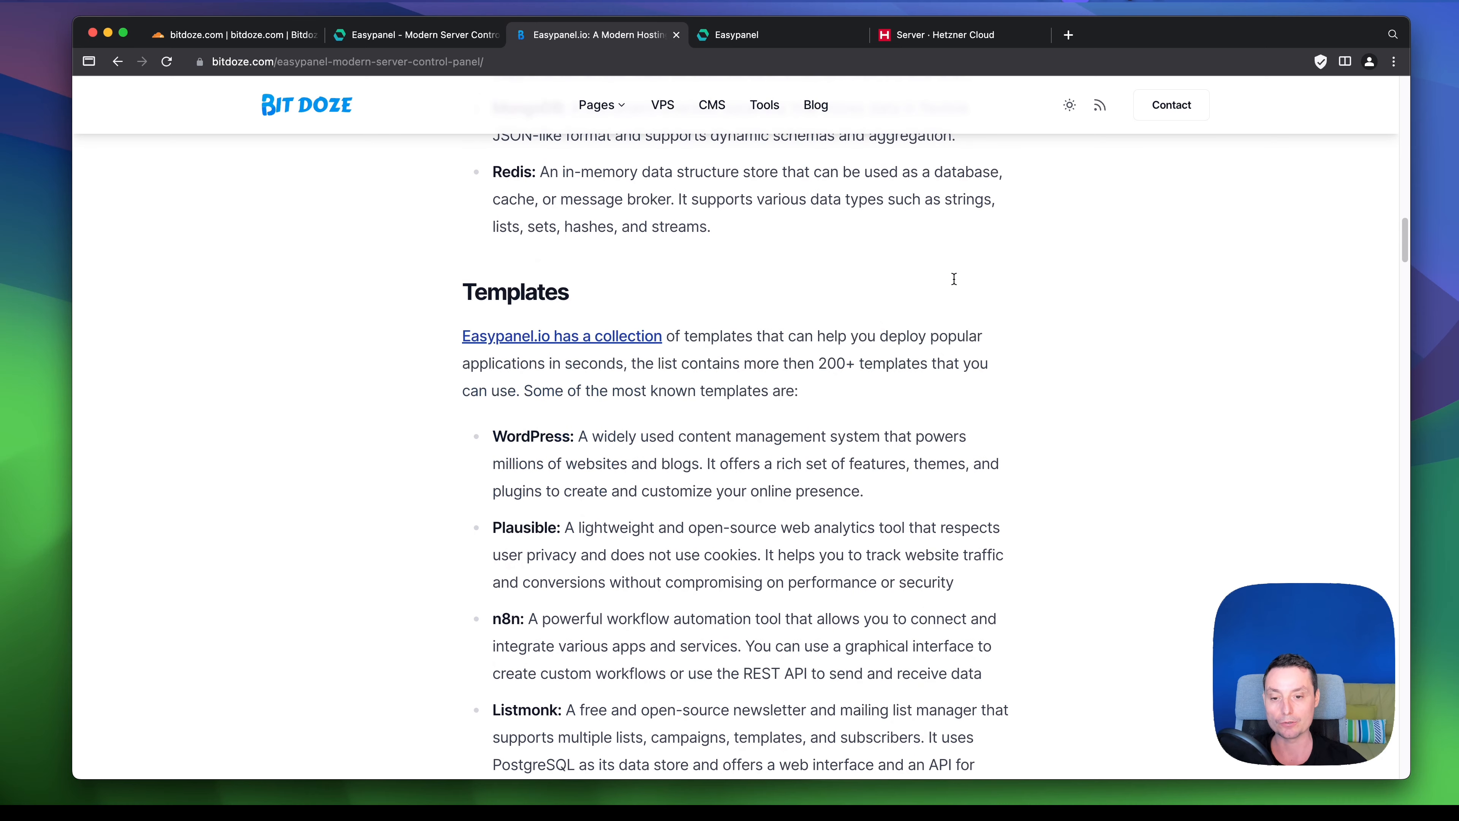
{"action": "scroll", "coordinate": [955, 283], "scroll_direction": "down", "scroll_amount": 1}
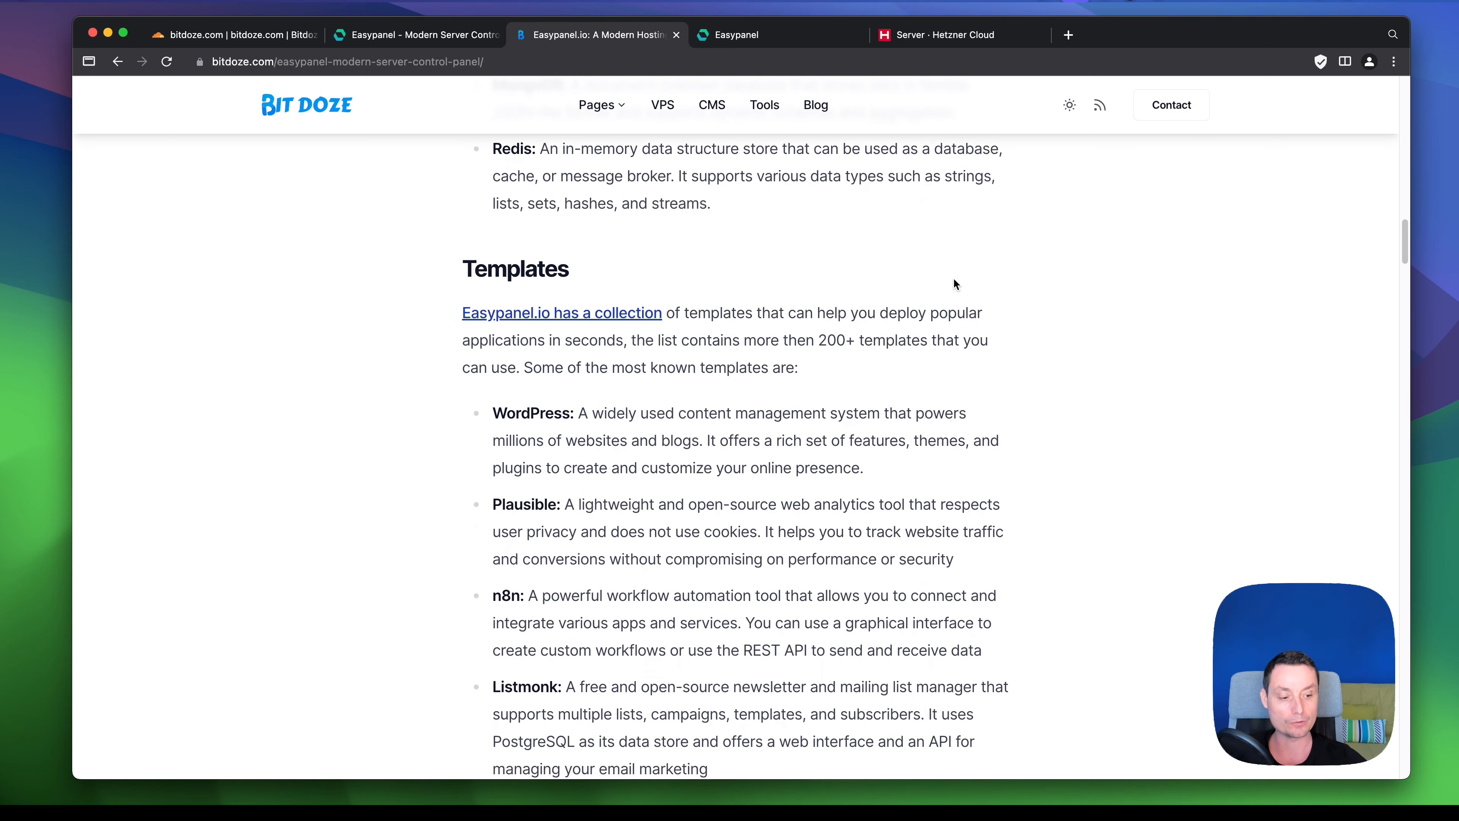
{"action": "scroll", "coordinate": [953, 281], "scroll_direction": "down", "scroll_amount": 2}
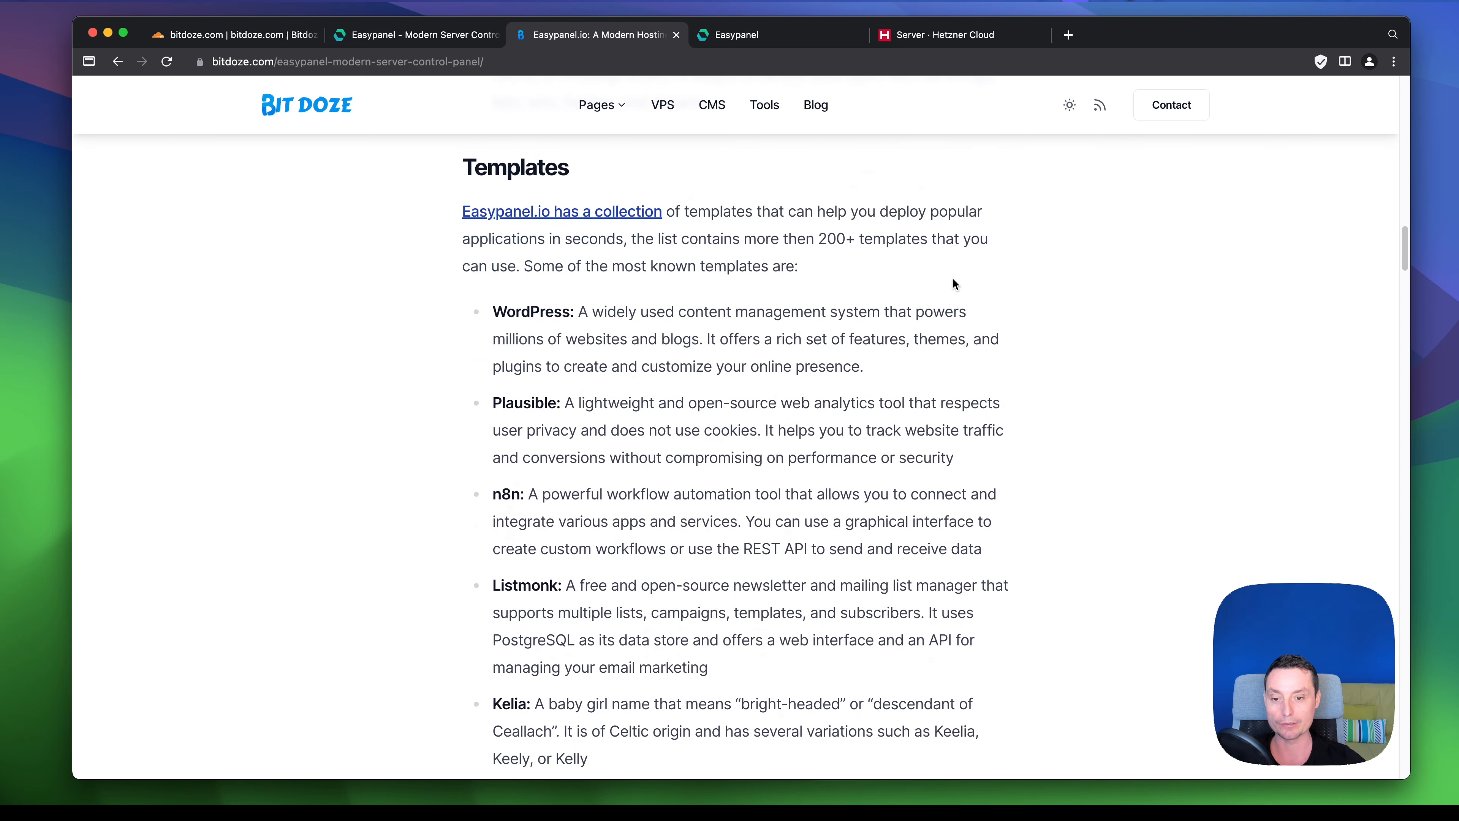
{"action": "scroll", "coordinate": [954, 283], "scroll_direction": "down", "scroll_amount": 10}
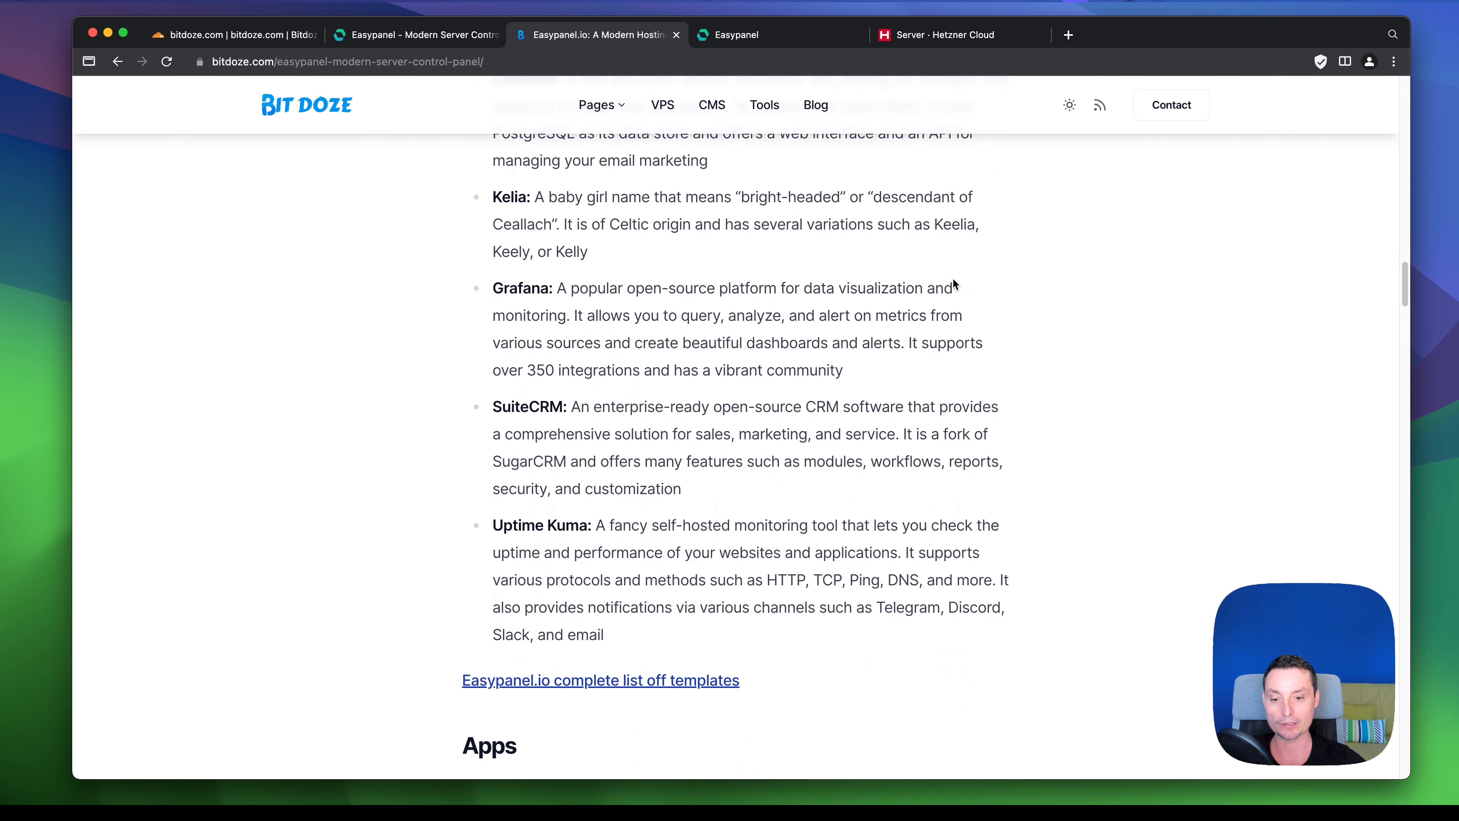
{"action": "scroll", "coordinate": [952, 278], "scroll_direction": "down", "scroll_amount": 2}
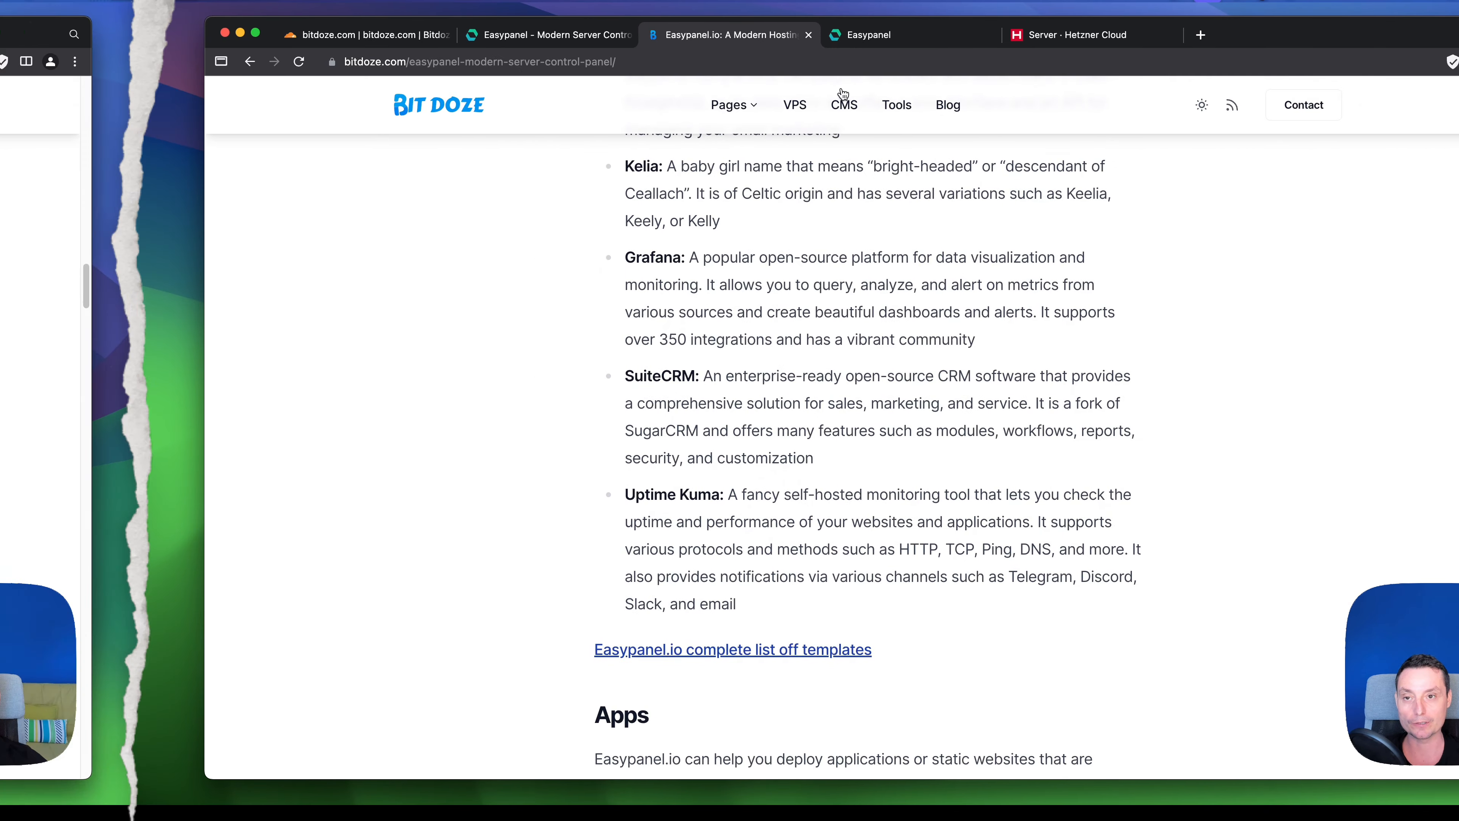
{"action": "left_click", "coordinate": [756, 40]}
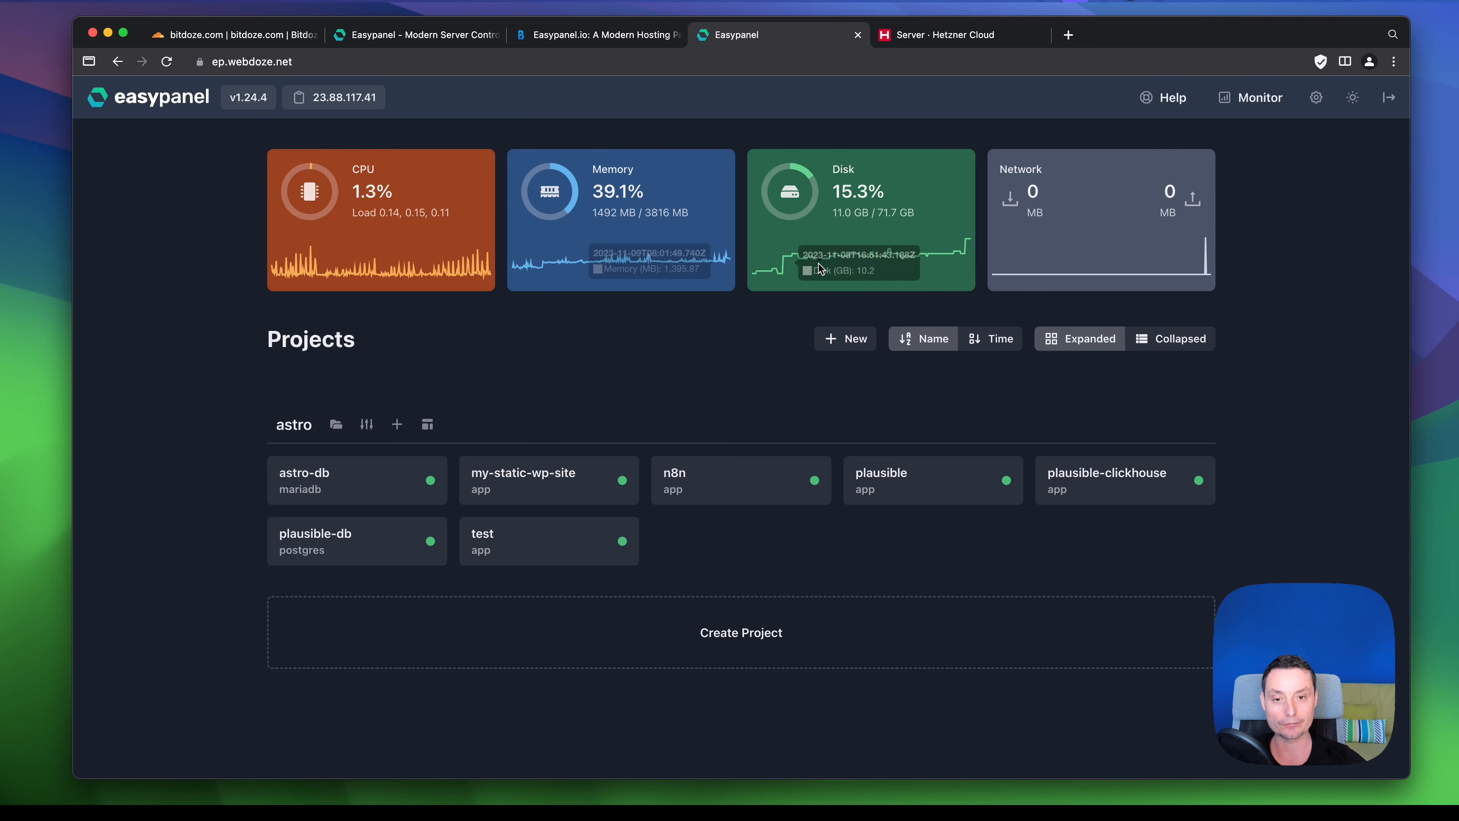
- Review the dashboard's server stats and astro project apps, then switch to the easypanel.io homepage
{"action": "mouse_move", "coordinate": [827, 259]}
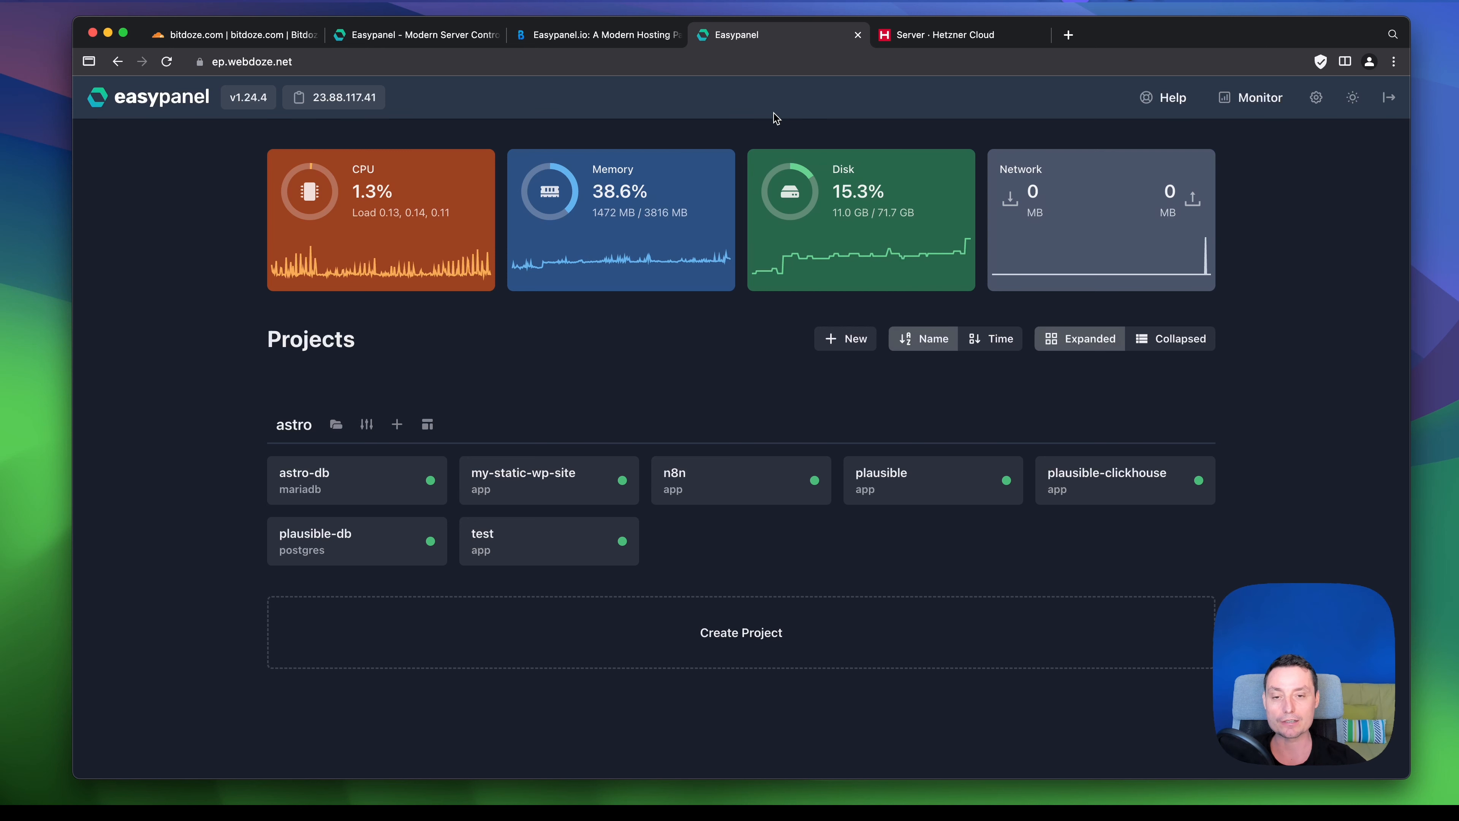
{"action": "left_click", "coordinate": [413, 35]}
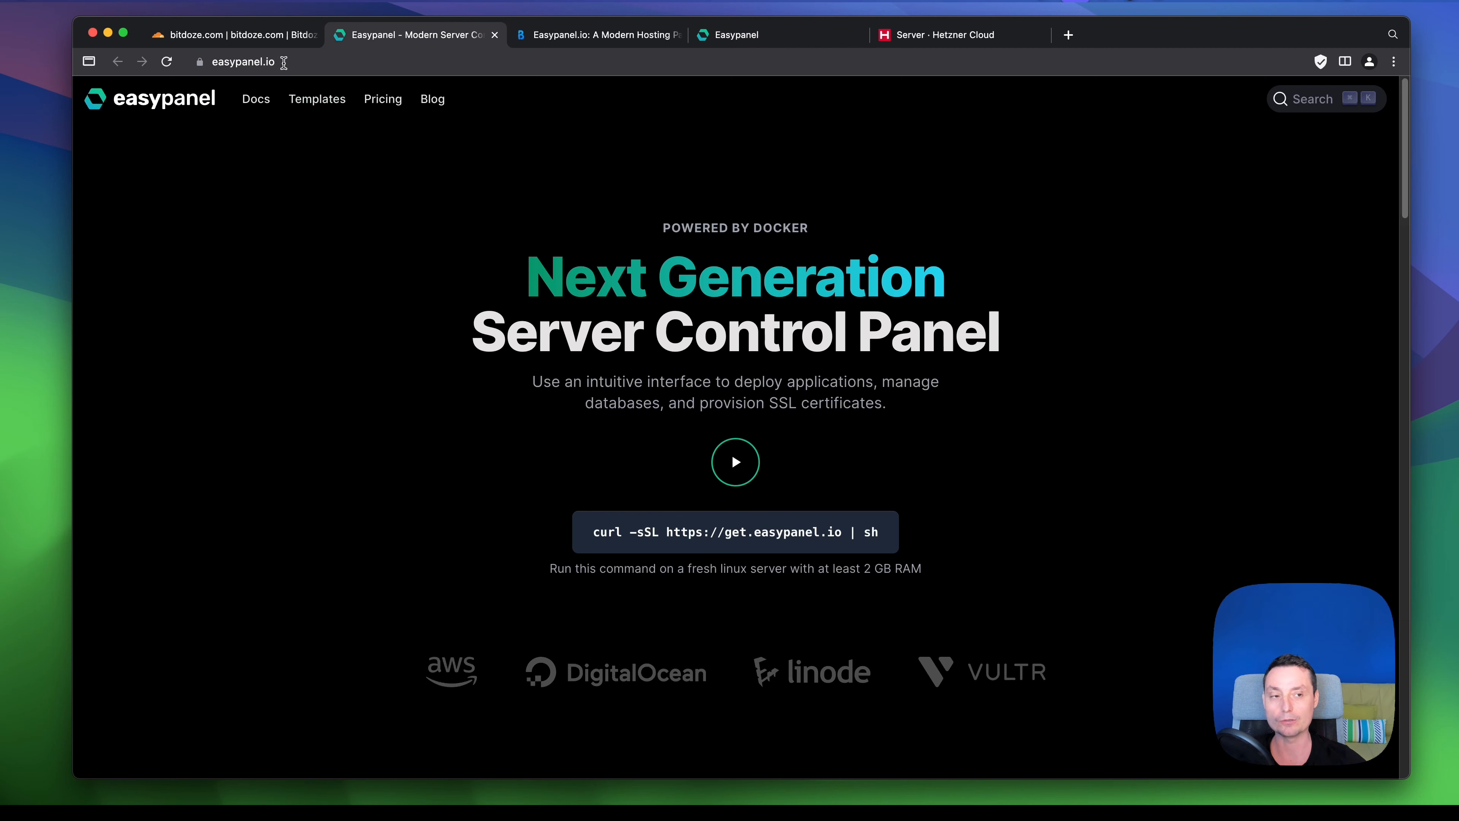
{"action": "scroll", "coordinate": [920, 260], "scroll_direction": "down", "scroll_amount": 5}
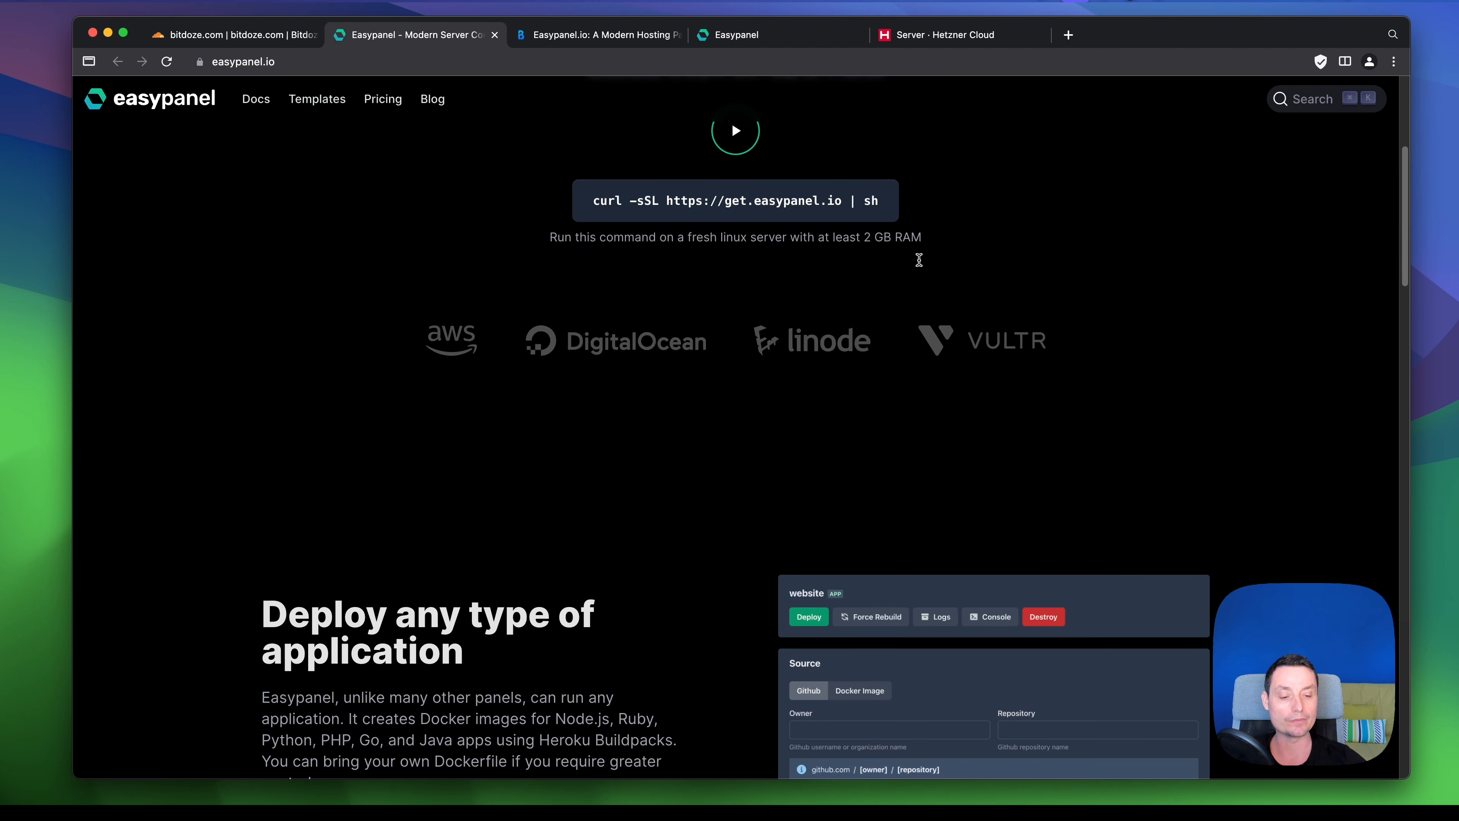
{"action": "scroll", "coordinate": [919, 260], "scroll_direction": "down", "scroll_amount": 7}
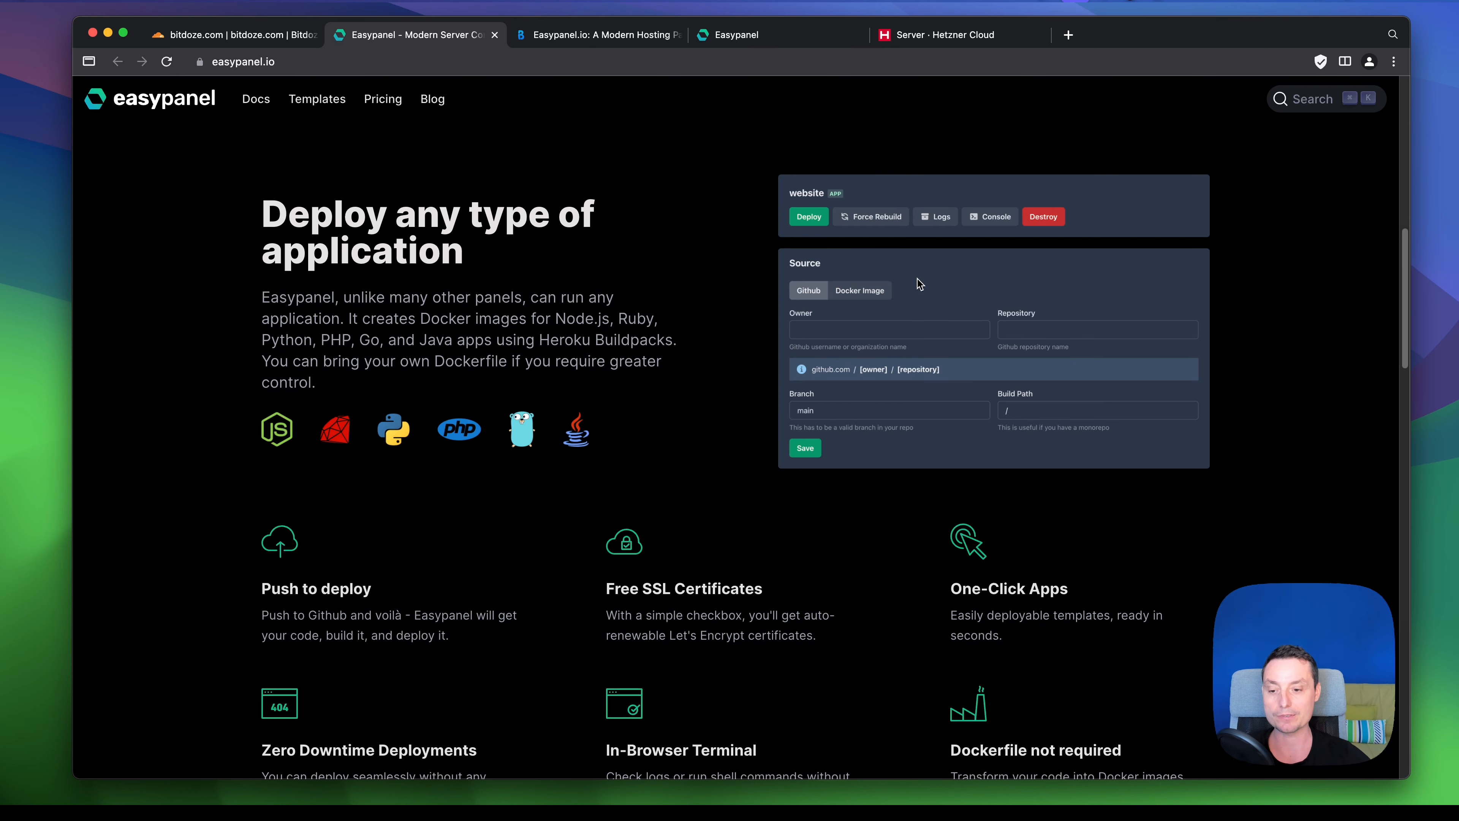
{"action": "scroll", "coordinate": [917, 280], "scroll_direction": "down", "scroll_amount": 3}
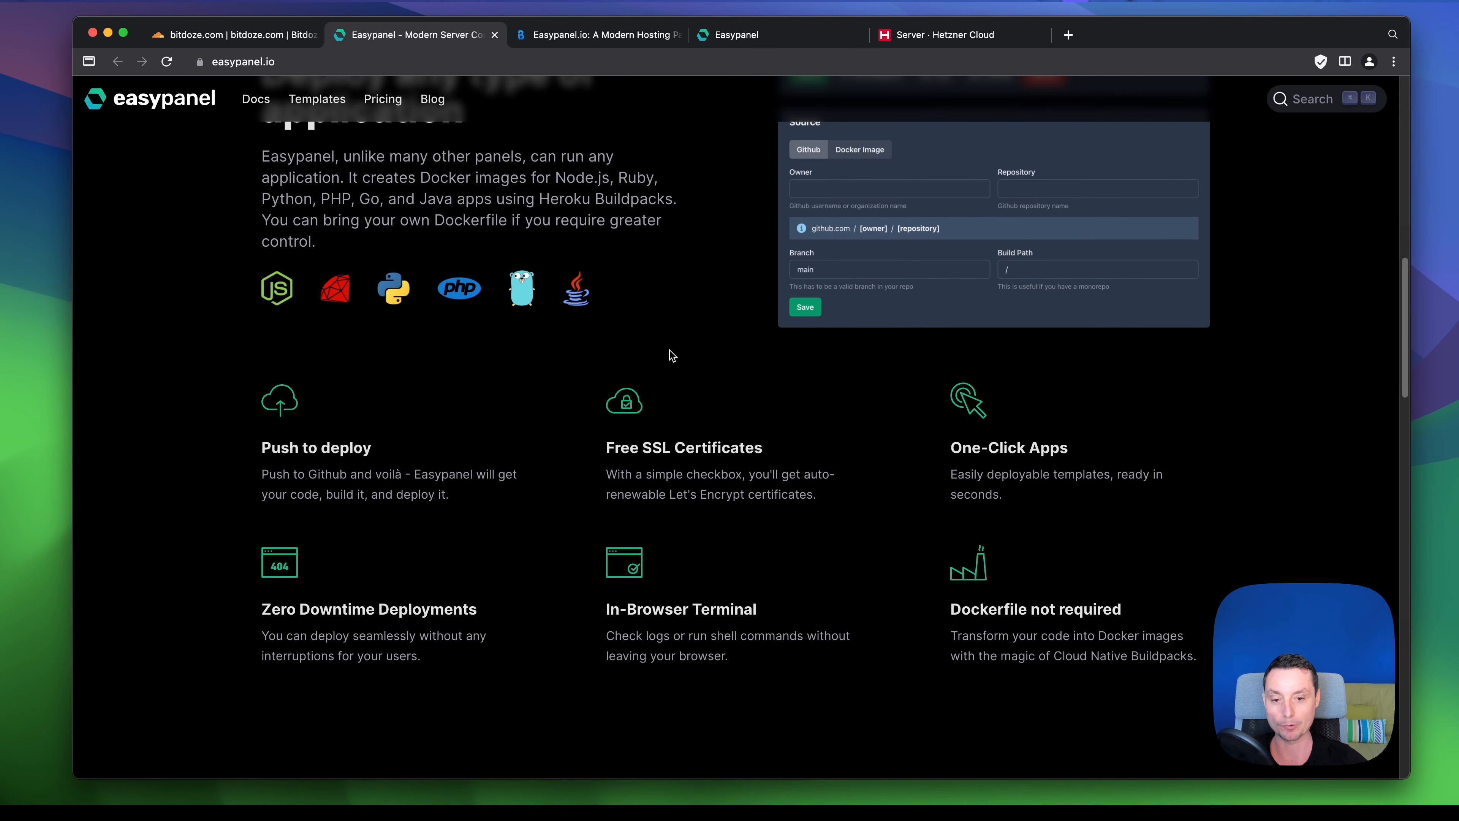
{"action": "scroll", "coordinate": [747, 374], "scroll_direction": "down", "scroll_amount": 6}
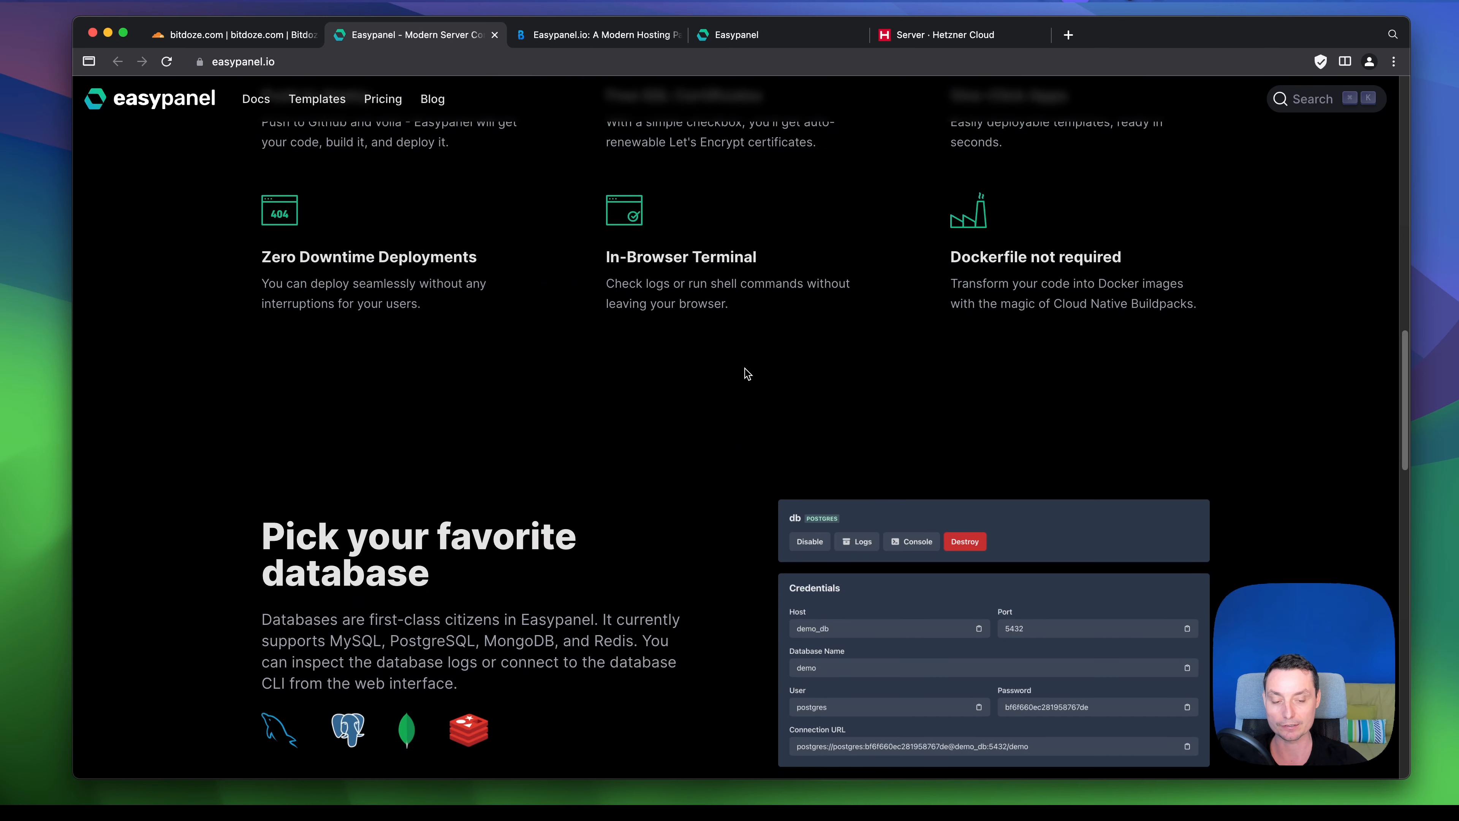
{"action": "scroll", "coordinate": [746, 374], "scroll_direction": "up", "scroll_amount": 15}
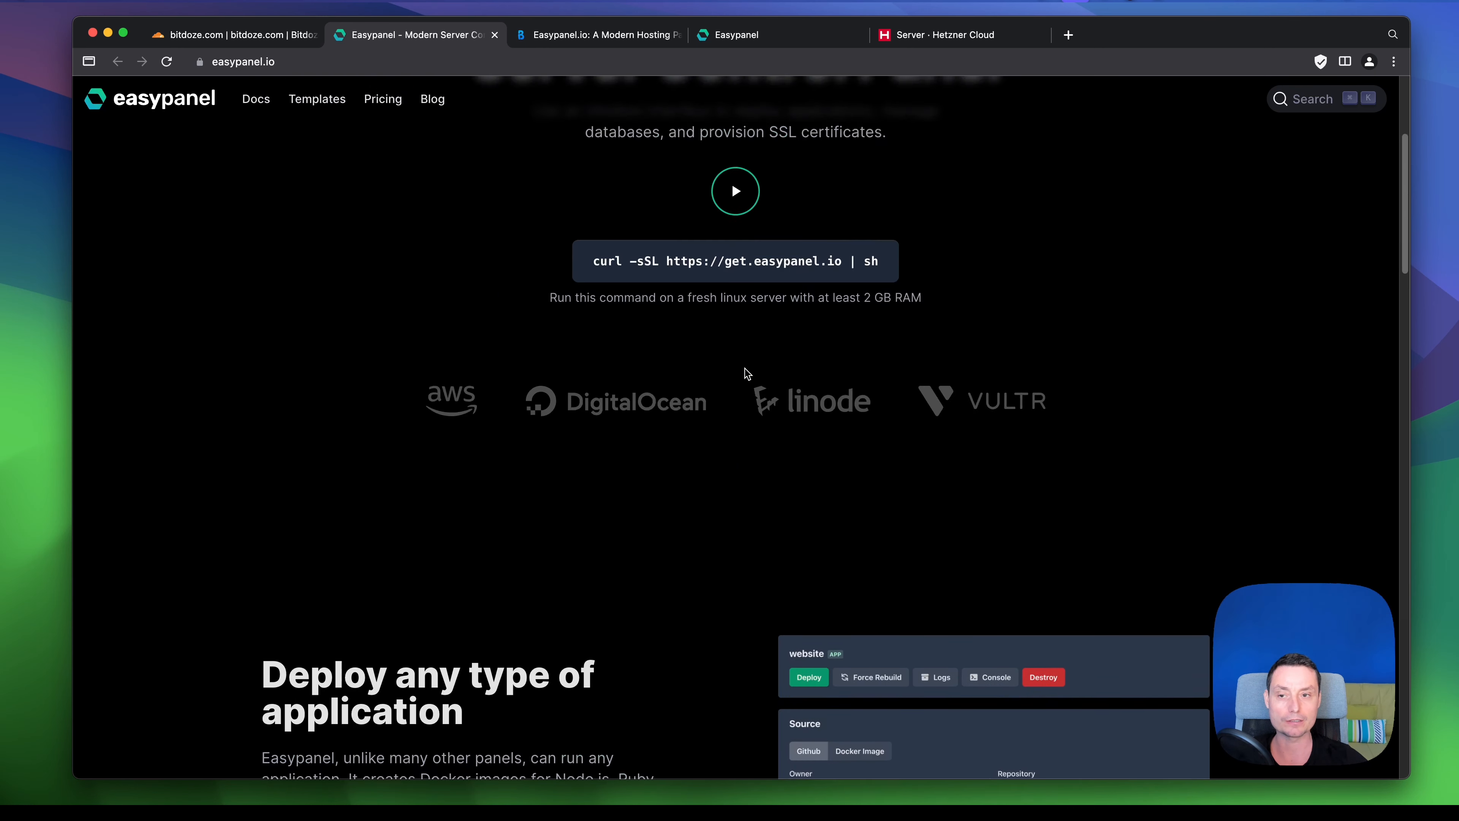
- Browse the one-click app template cards on easypanel.io, then bring up the Pricing page
{"action": "left_click", "coordinate": [320, 101]}
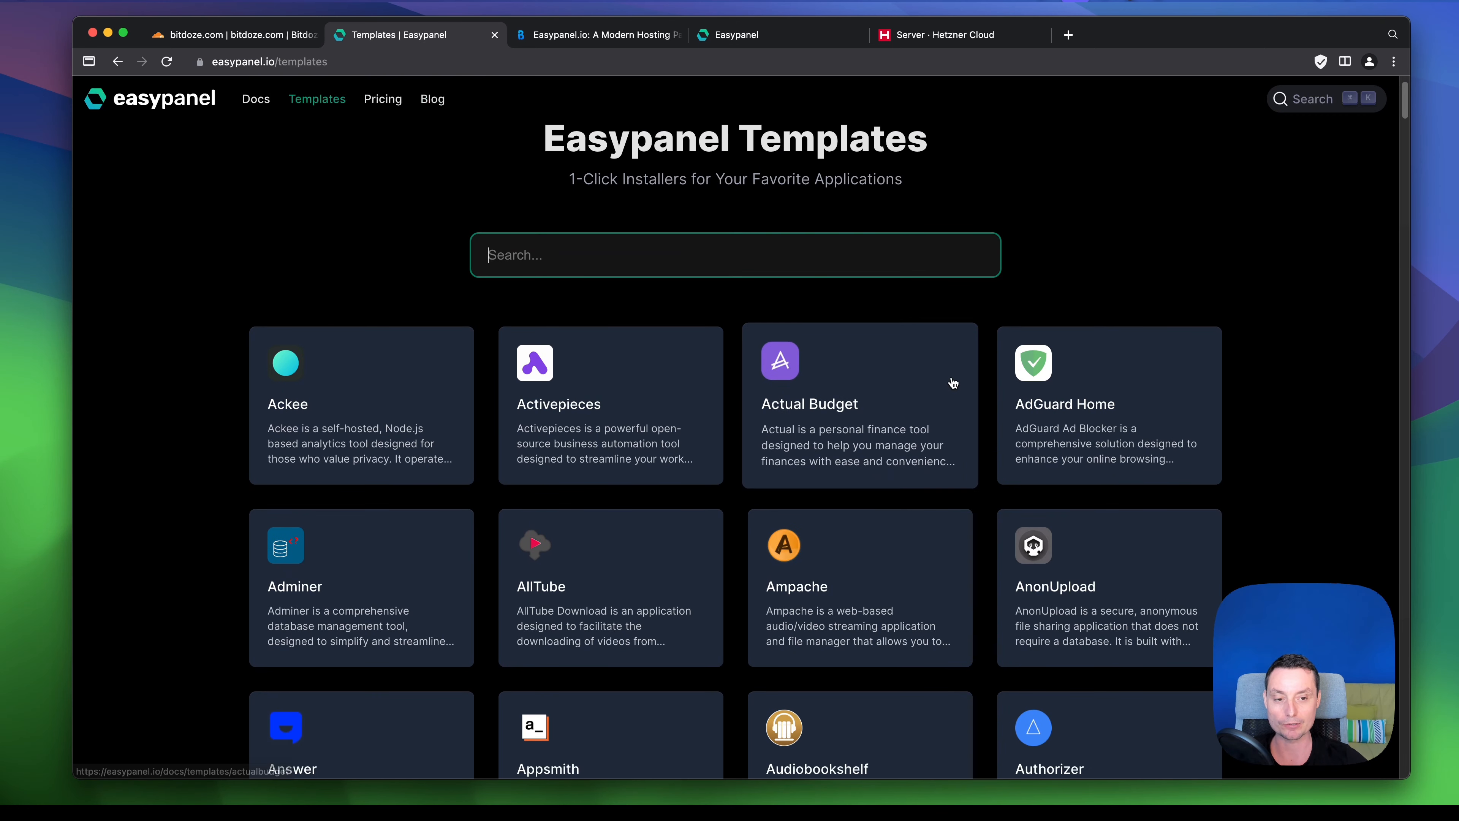
{"action": "scroll", "coordinate": [930, 368], "scroll_direction": "down", "scroll_amount": 3}
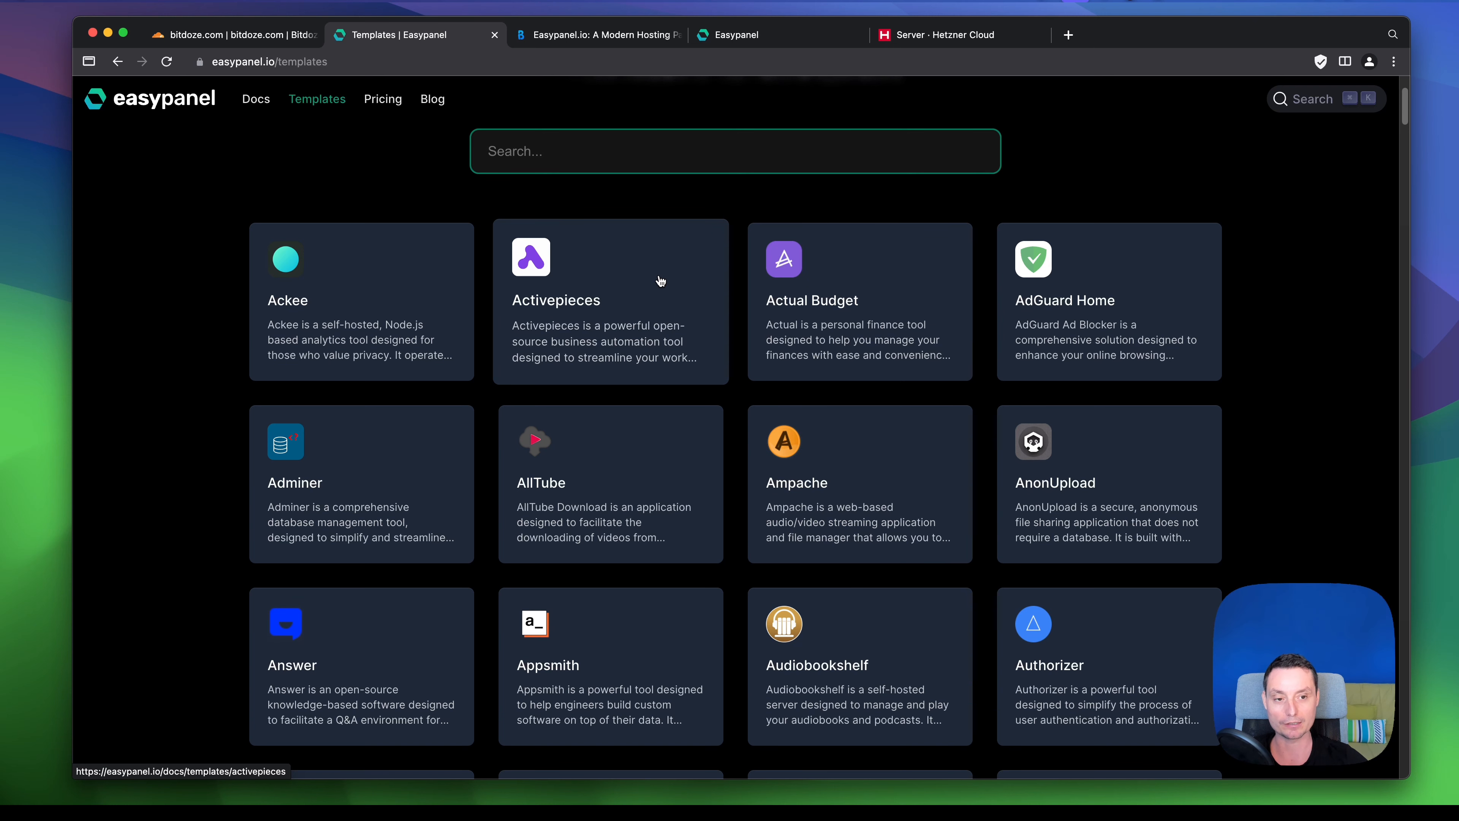
{"action": "scroll", "coordinate": [661, 281], "scroll_direction": "down", "scroll_amount": 5}
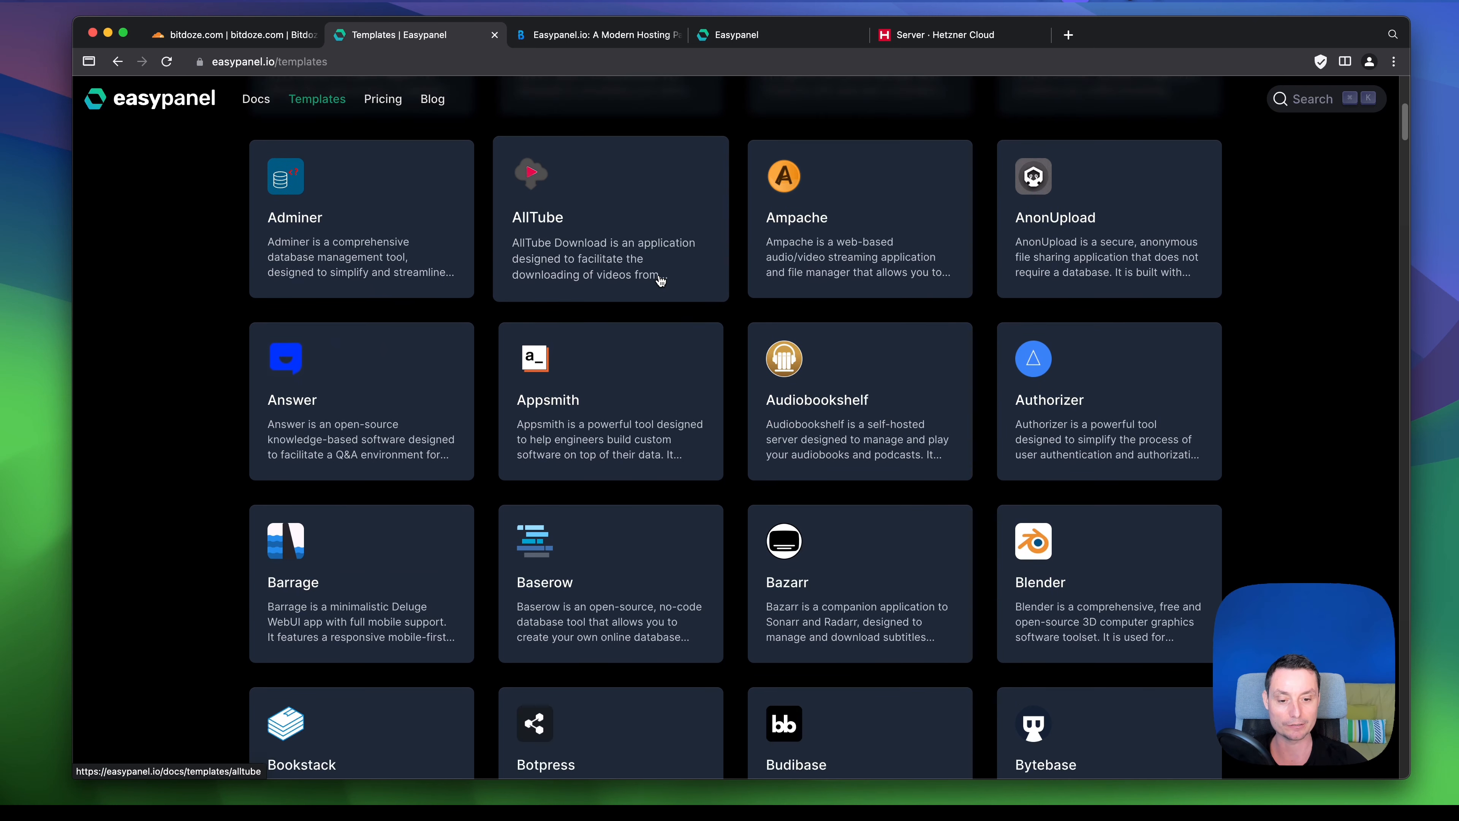
{"action": "scroll", "coordinate": [661, 281], "scroll_direction": "down", "scroll_amount": 5}
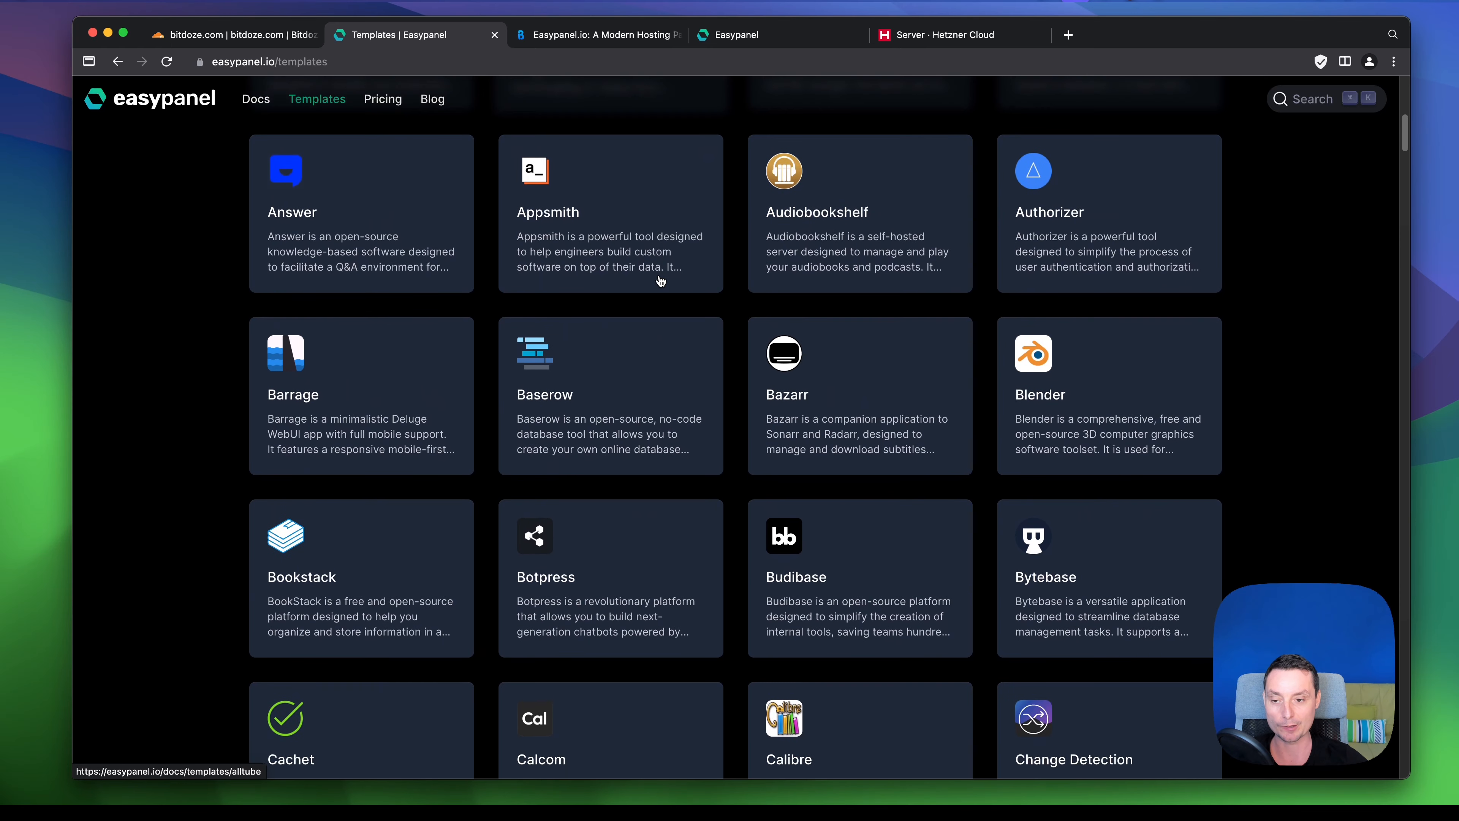
{"action": "scroll", "coordinate": [661, 280], "scroll_direction": "down", "scroll_amount": 1}
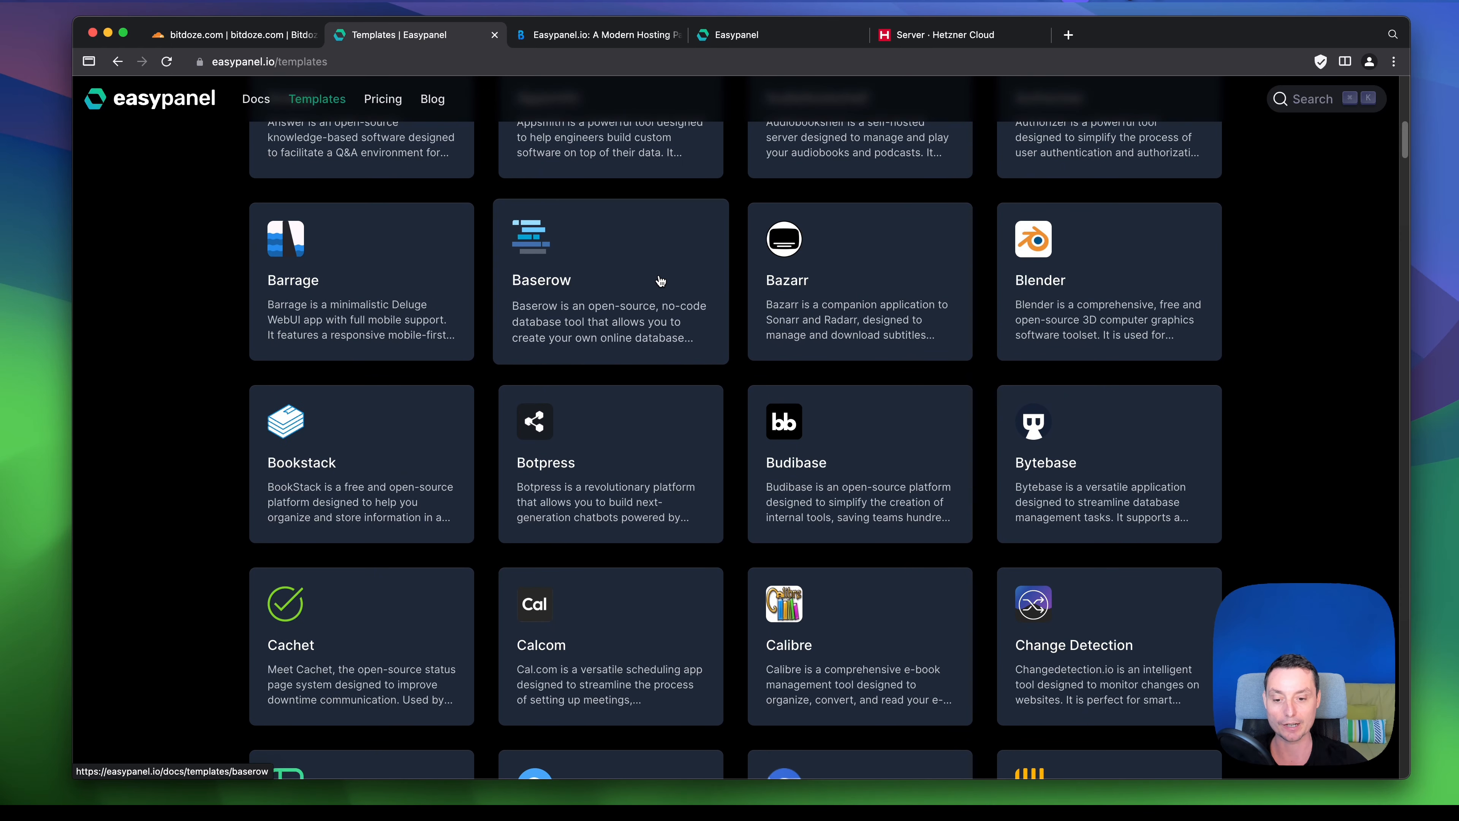
{"action": "scroll", "coordinate": [642, 464], "scroll_direction": "down", "scroll_amount": 2}
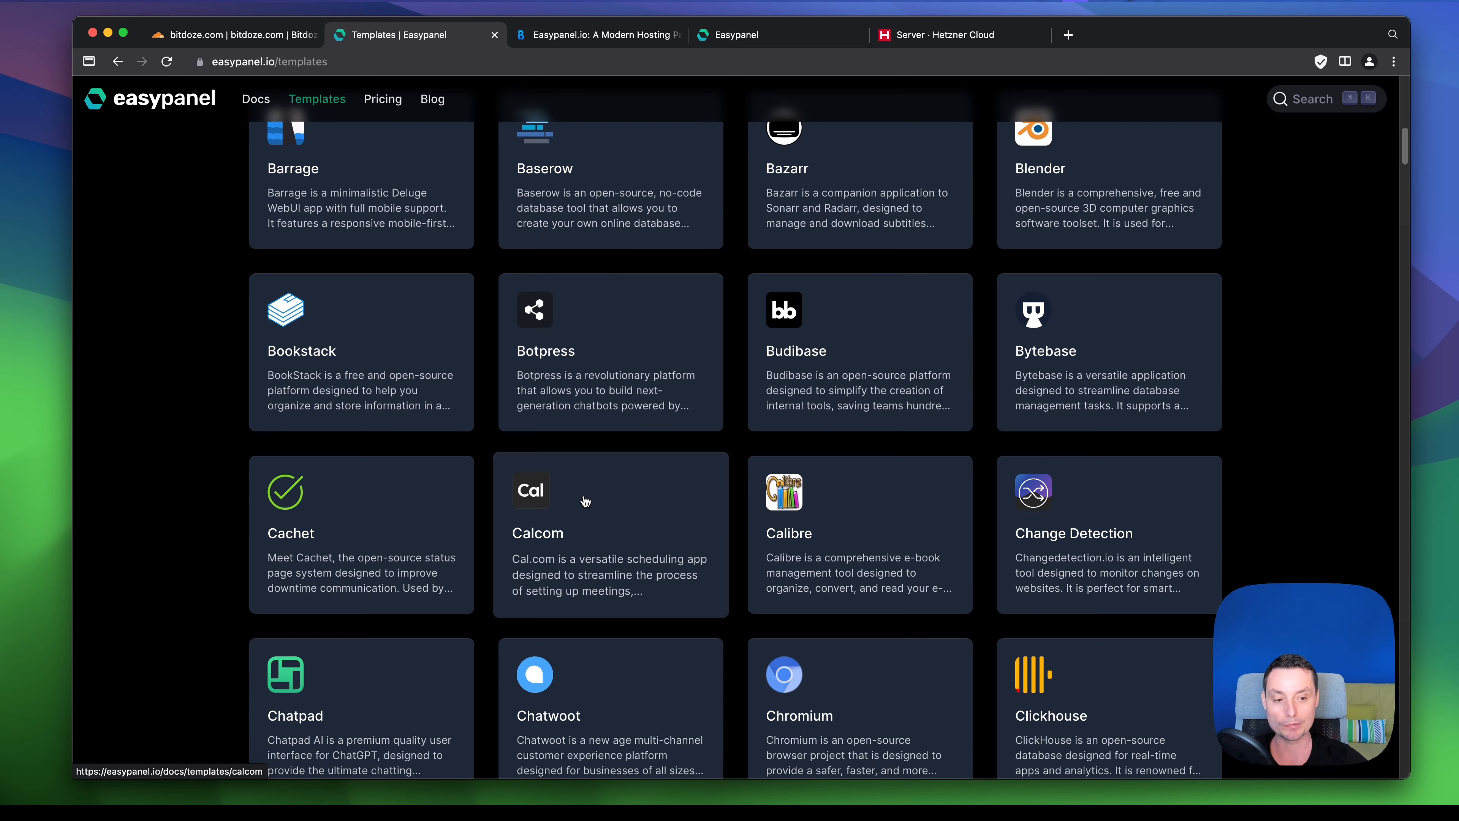
{"action": "scroll", "coordinate": [642, 348], "scroll_direction": "down", "scroll_amount": 4}
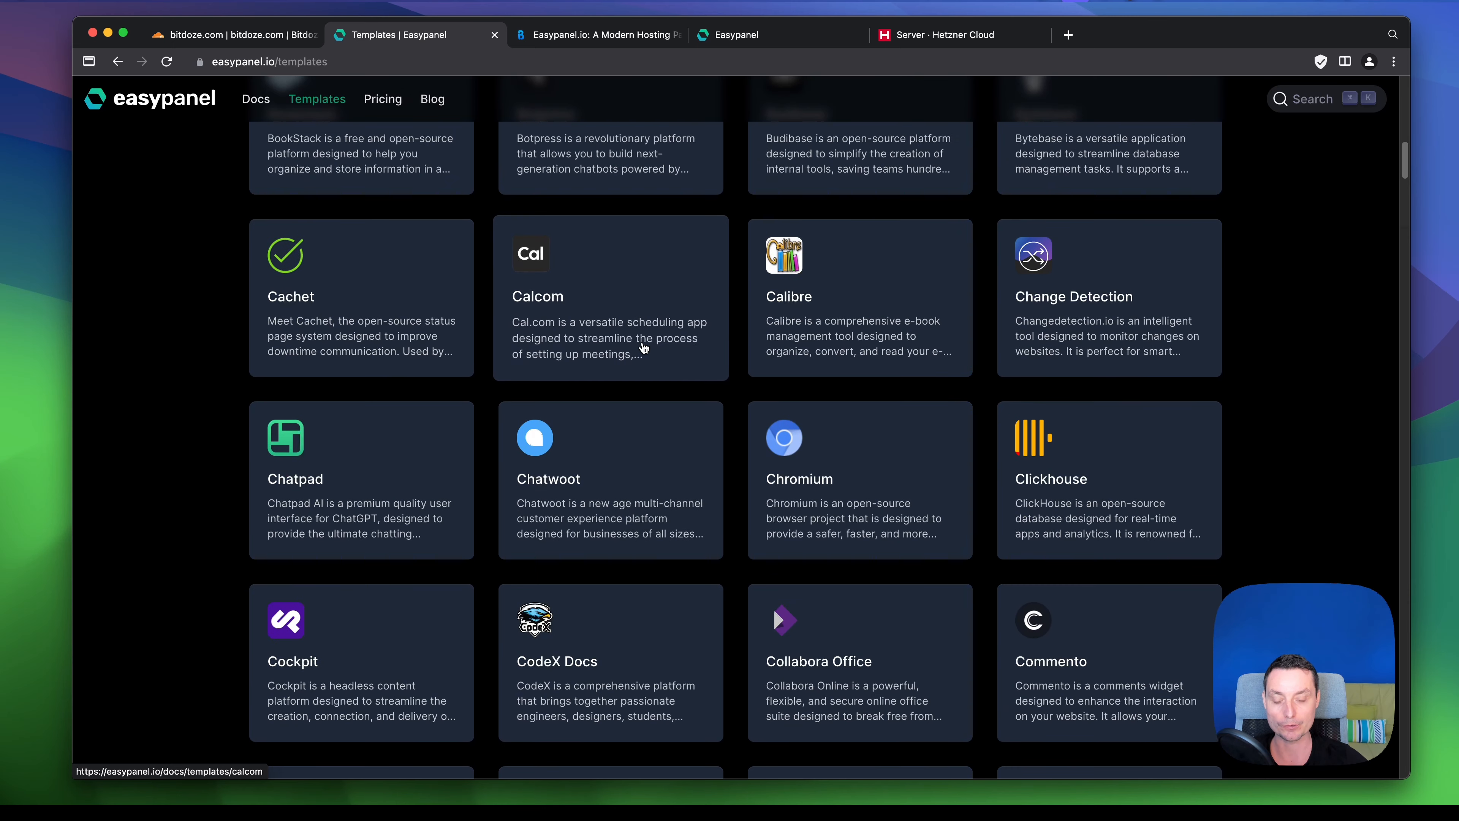
{"action": "scroll", "coordinate": [644, 348], "scroll_direction": "up", "scroll_amount": 10}
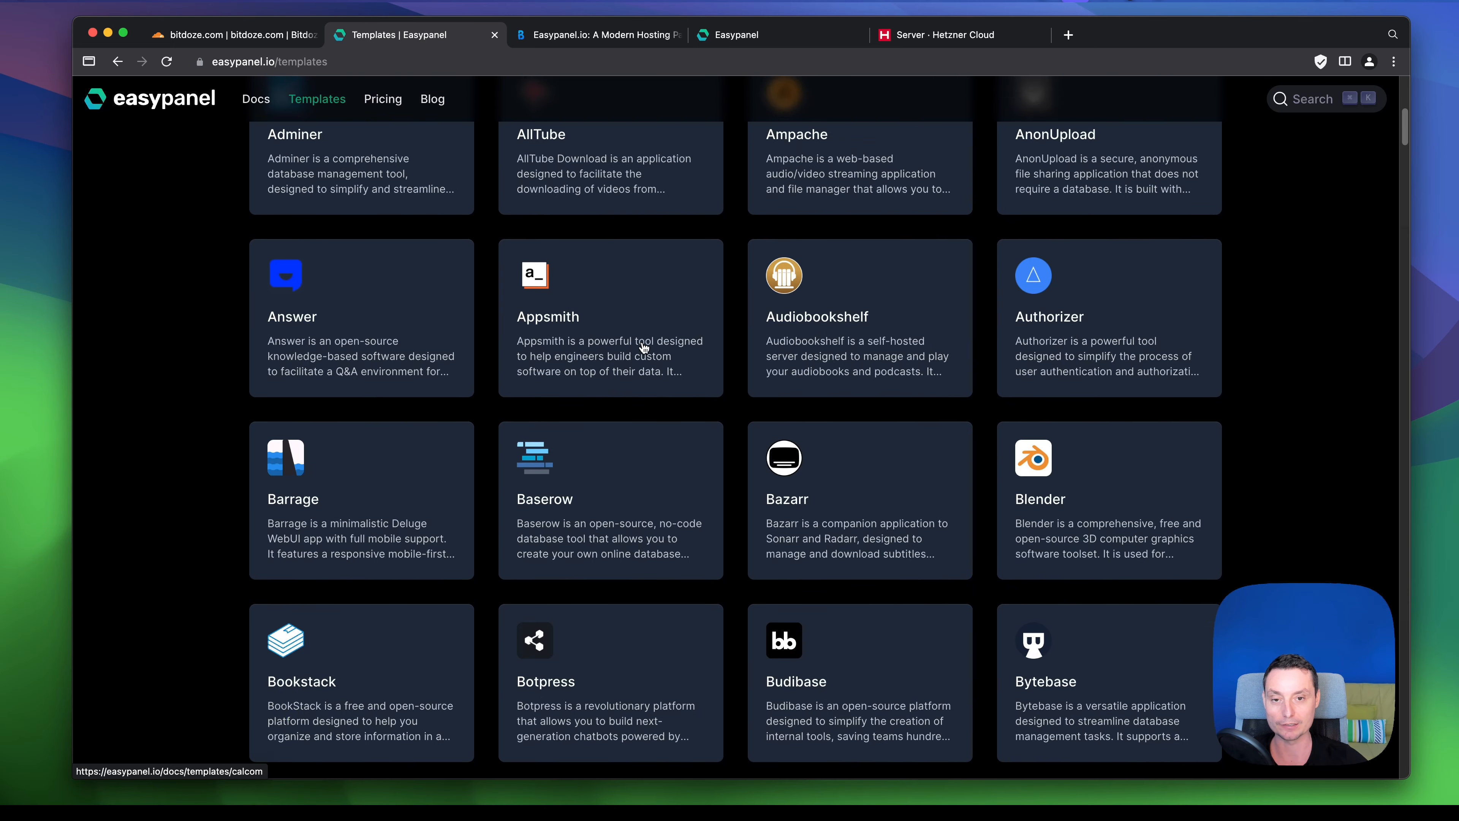
{"action": "scroll", "coordinate": [642, 347], "scroll_direction": "up", "scroll_amount": 9}
{"action": "left_click", "coordinate": [393, 101]}
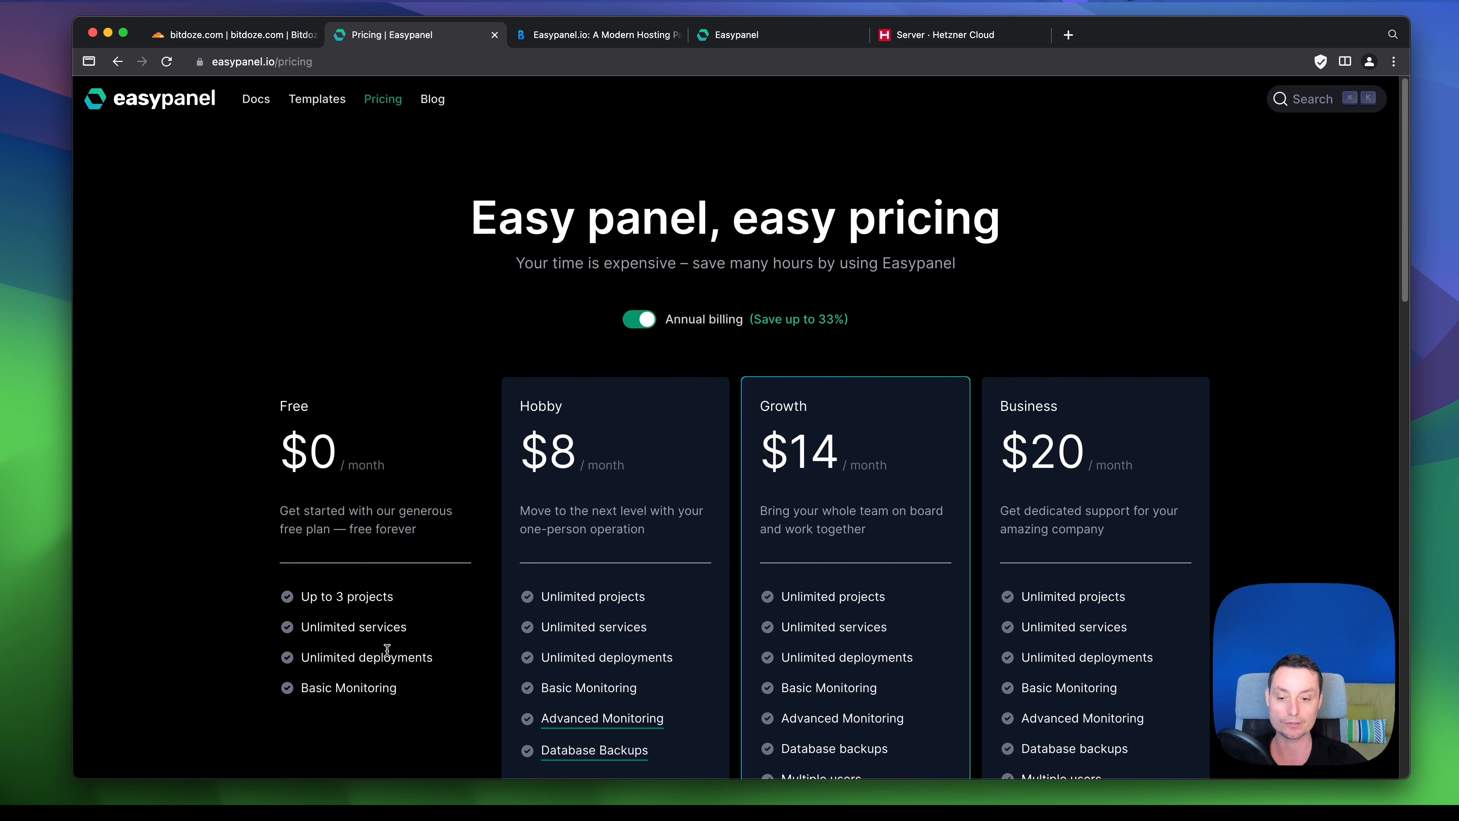
- Compare the Free $0, Hobby $8, Growth $14 and Business $20 plans, then go to the Hetzner servers list
{"action": "scroll", "coordinate": [387, 649], "scroll_direction": "down", "scroll_amount": 2}
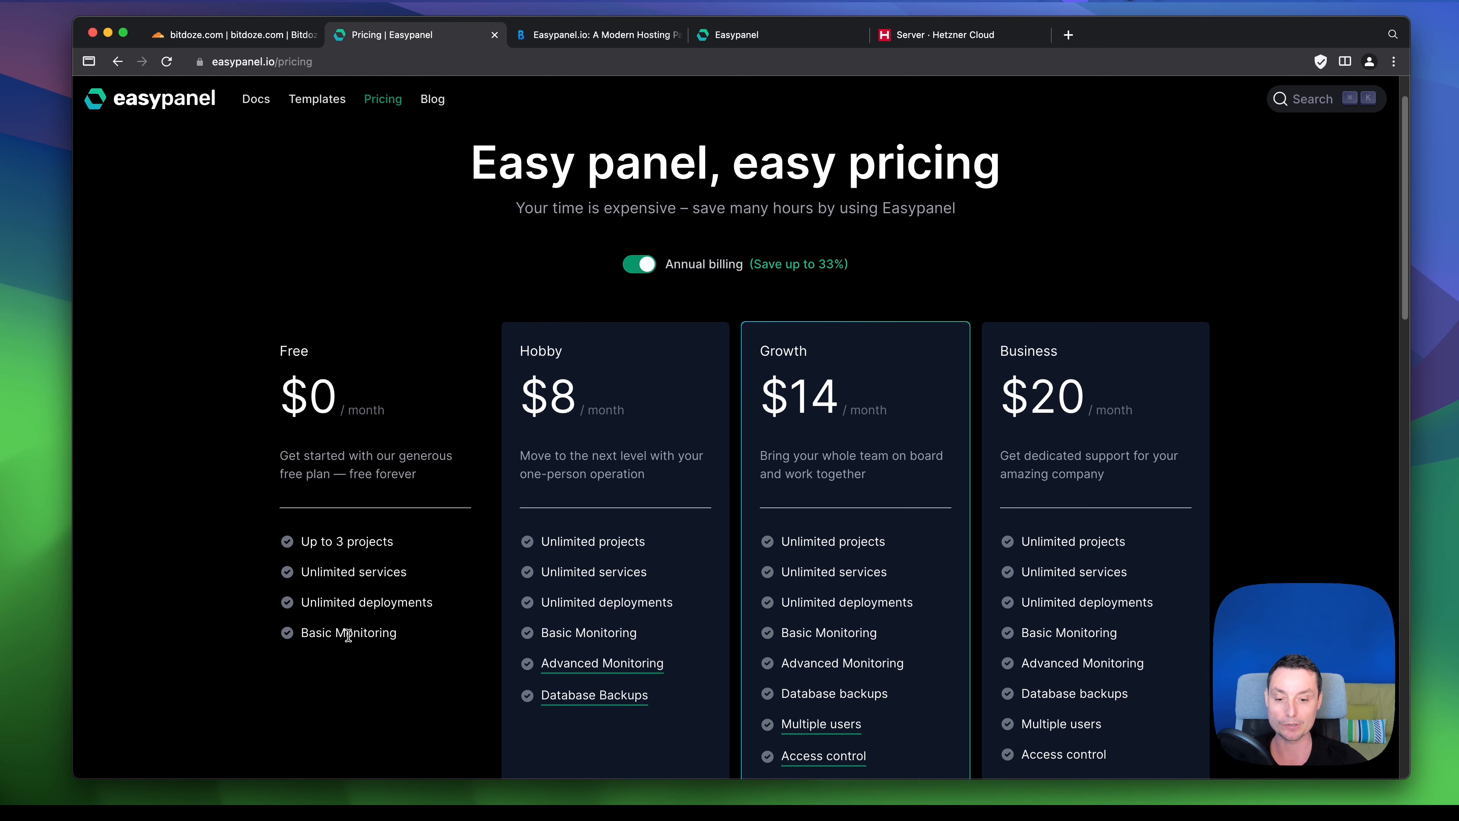
{"action": "scroll", "coordinate": [676, 468], "scroll_direction": "down", "scroll_amount": 2}
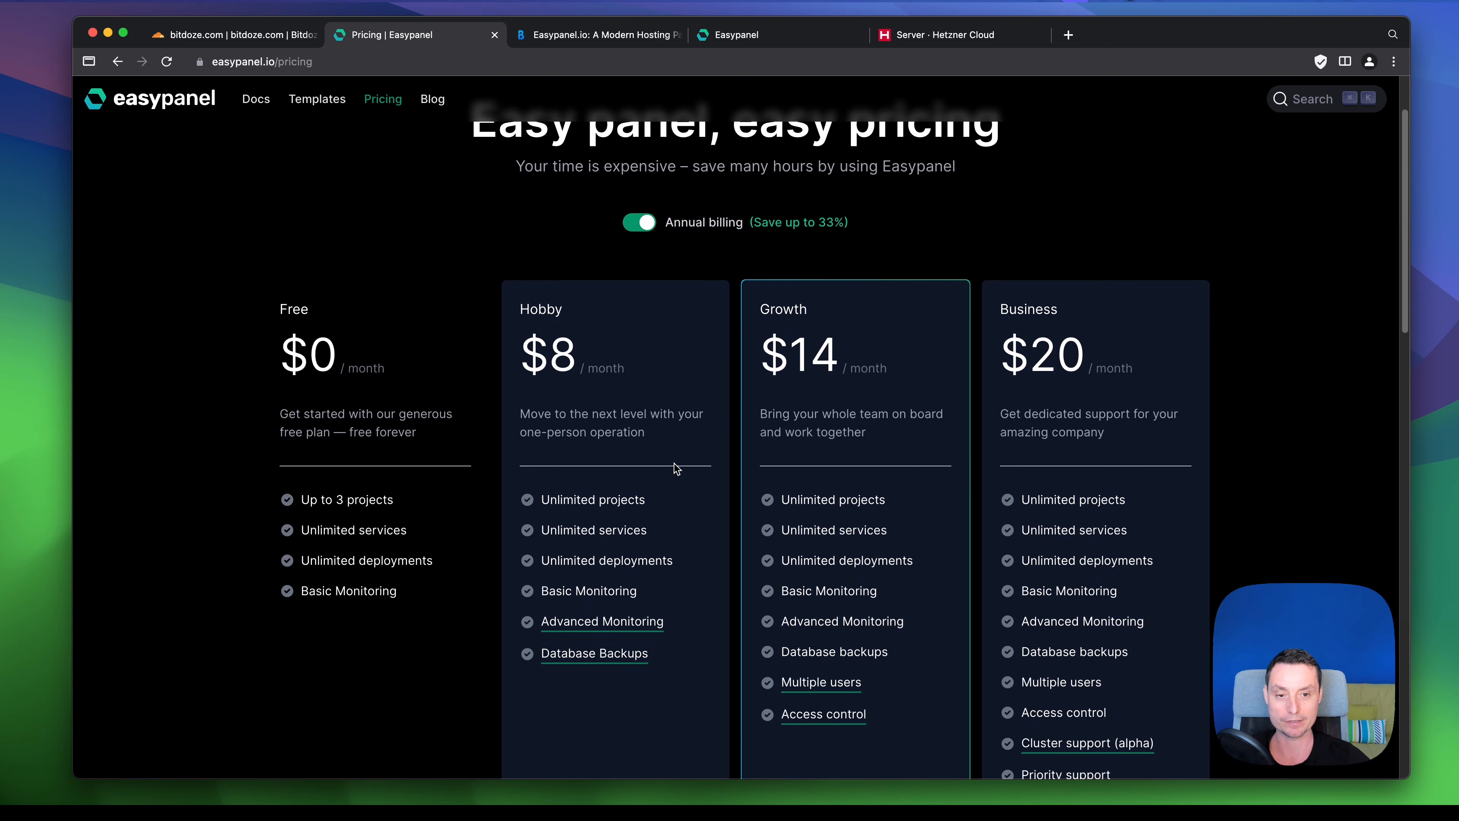
{"action": "scroll", "coordinate": [681, 466], "scroll_direction": "down", "scroll_amount": 2}
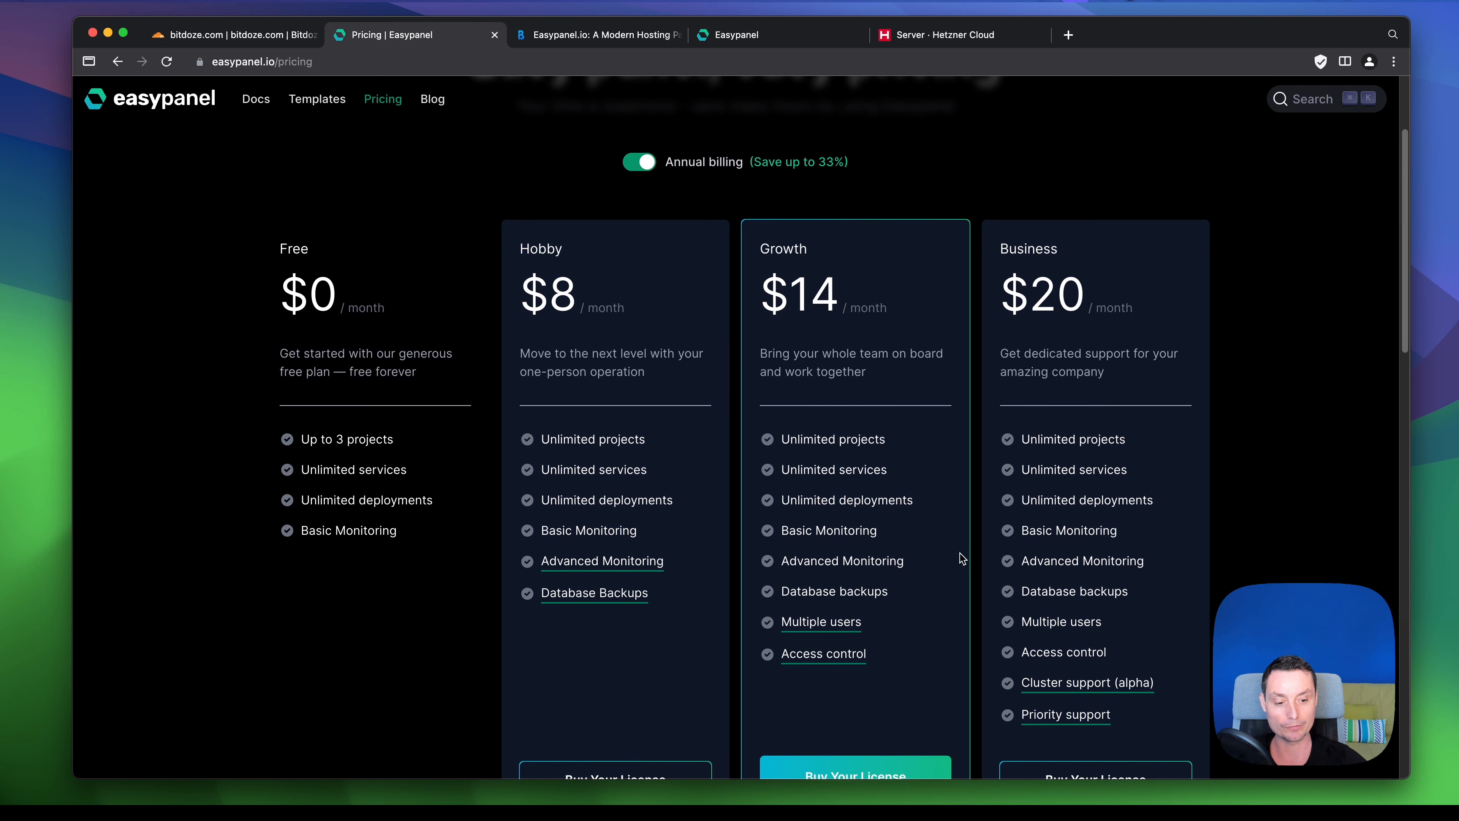
{"action": "scroll", "coordinate": [997, 521], "scroll_direction": "down", "scroll_amount": 2}
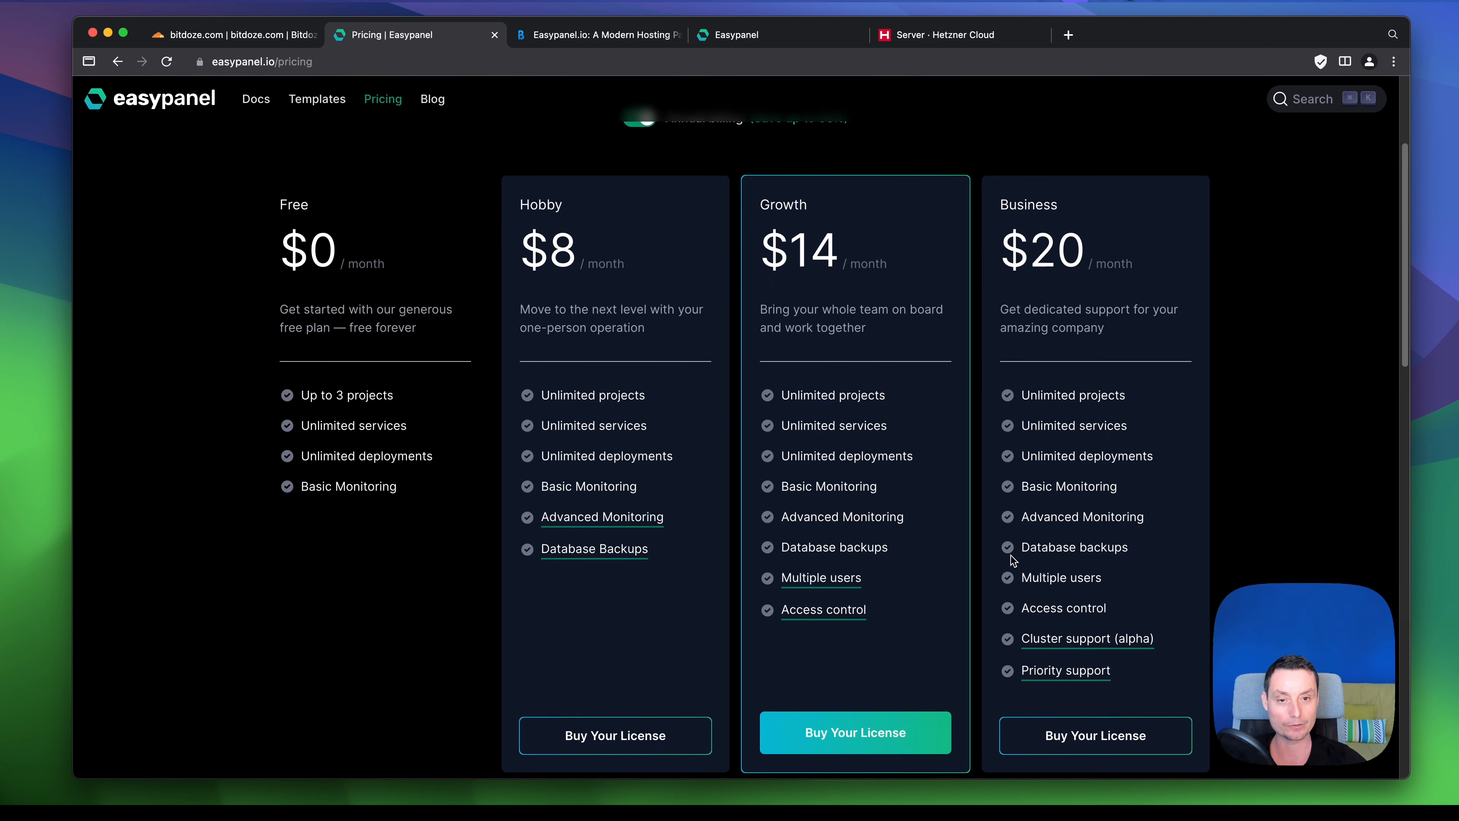
{"action": "scroll", "coordinate": [1013, 561], "scroll_direction": "up", "scroll_amount": 5}
{"action": "scroll", "coordinate": [756, 431], "scroll_direction": "down", "scroll_amount": 1}
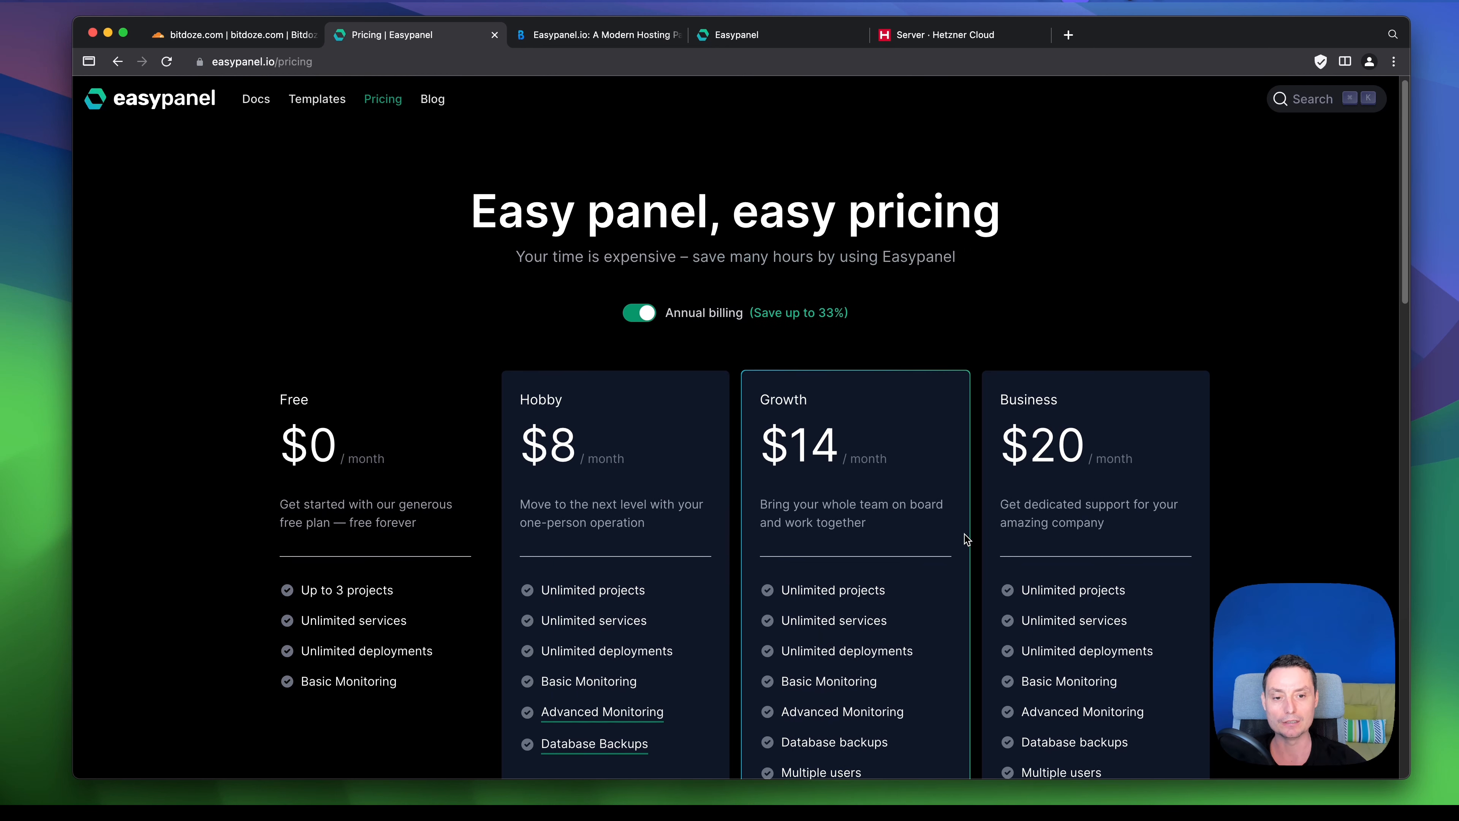
{"action": "scroll", "coordinate": [749, 413], "scroll_direction": "down", "scroll_amount": 6}
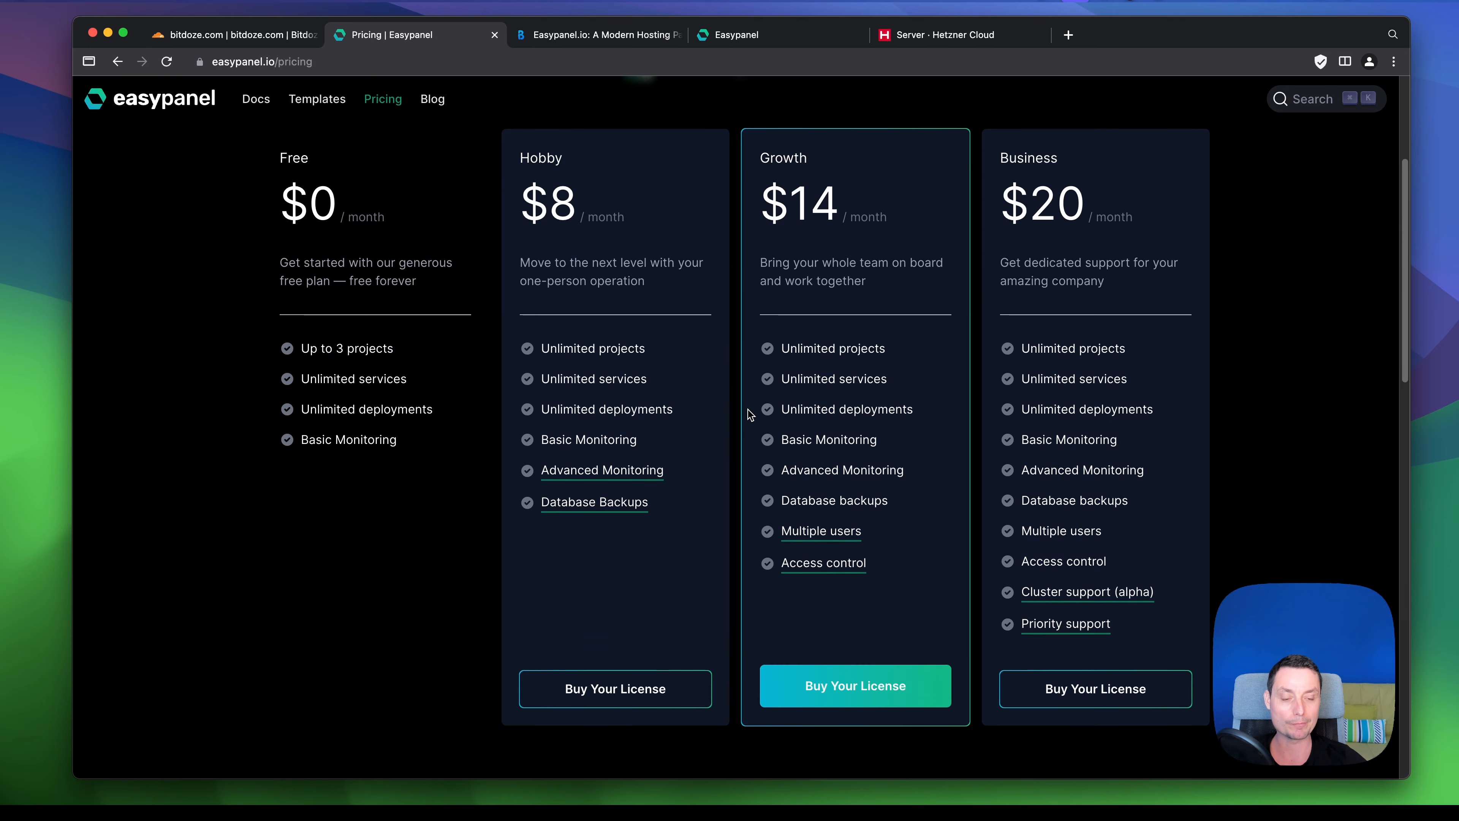
{"action": "scroll", "coordinate": [750, 413], "scroll_direction": "up", "scroll_amount": 6}
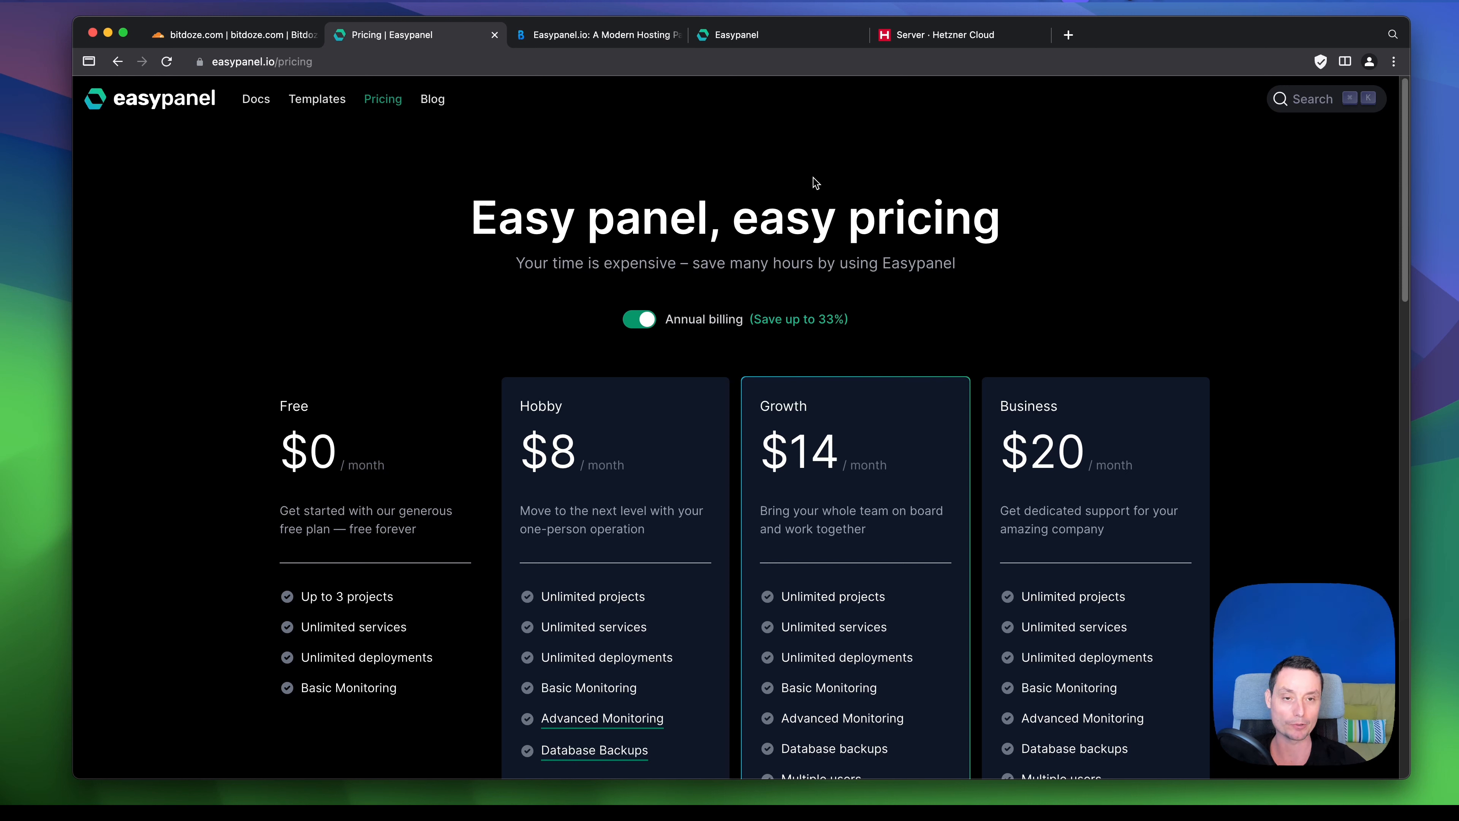
{"action": "left_click", "coordinate": [924, 37]}
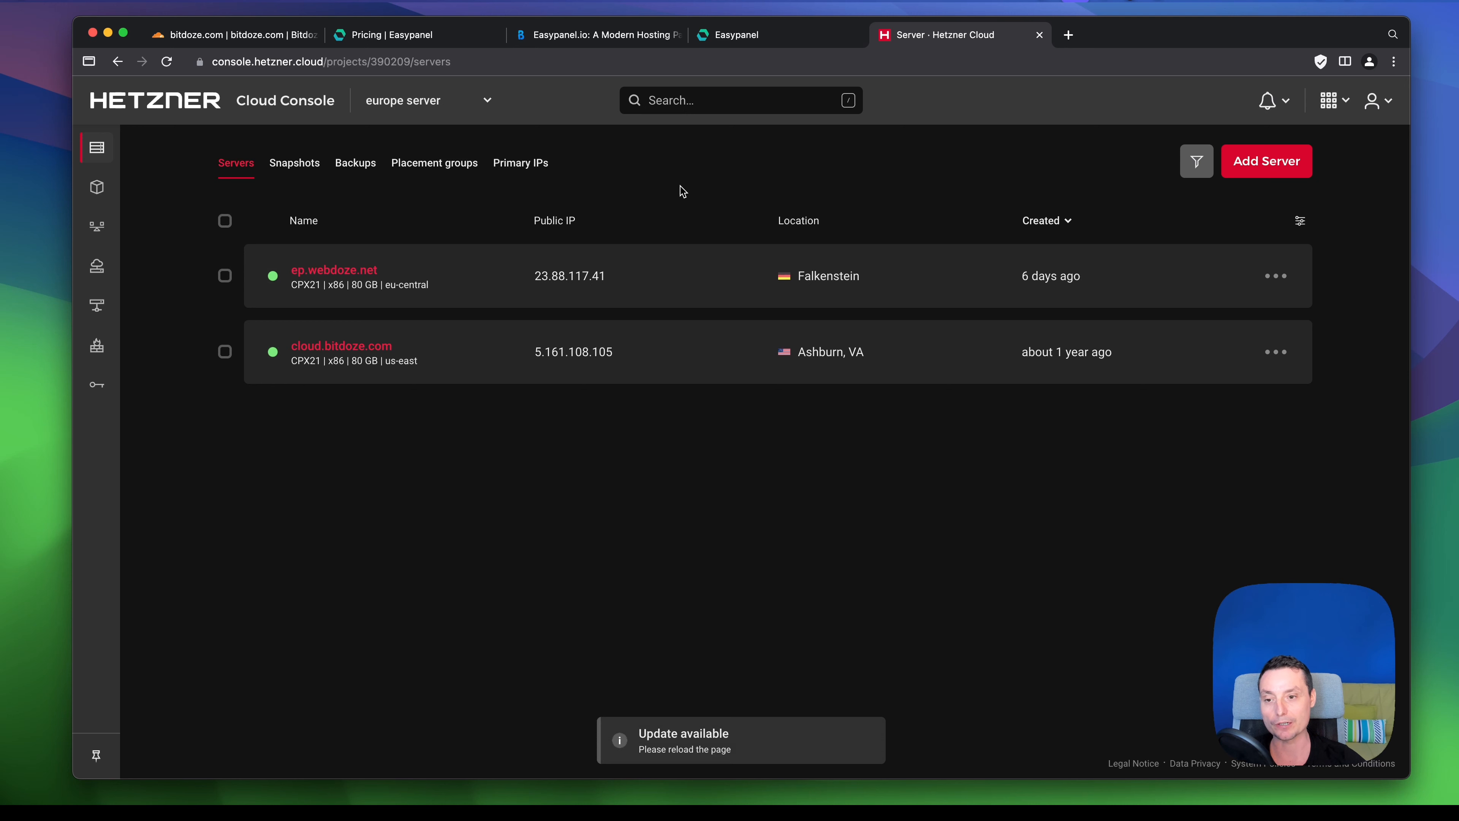
- Add a new Hetzner server in Falkenstein and choose Ubuntu version 22.04 as its image
{"action": "left_click", "coordinate": [1275, 168]}
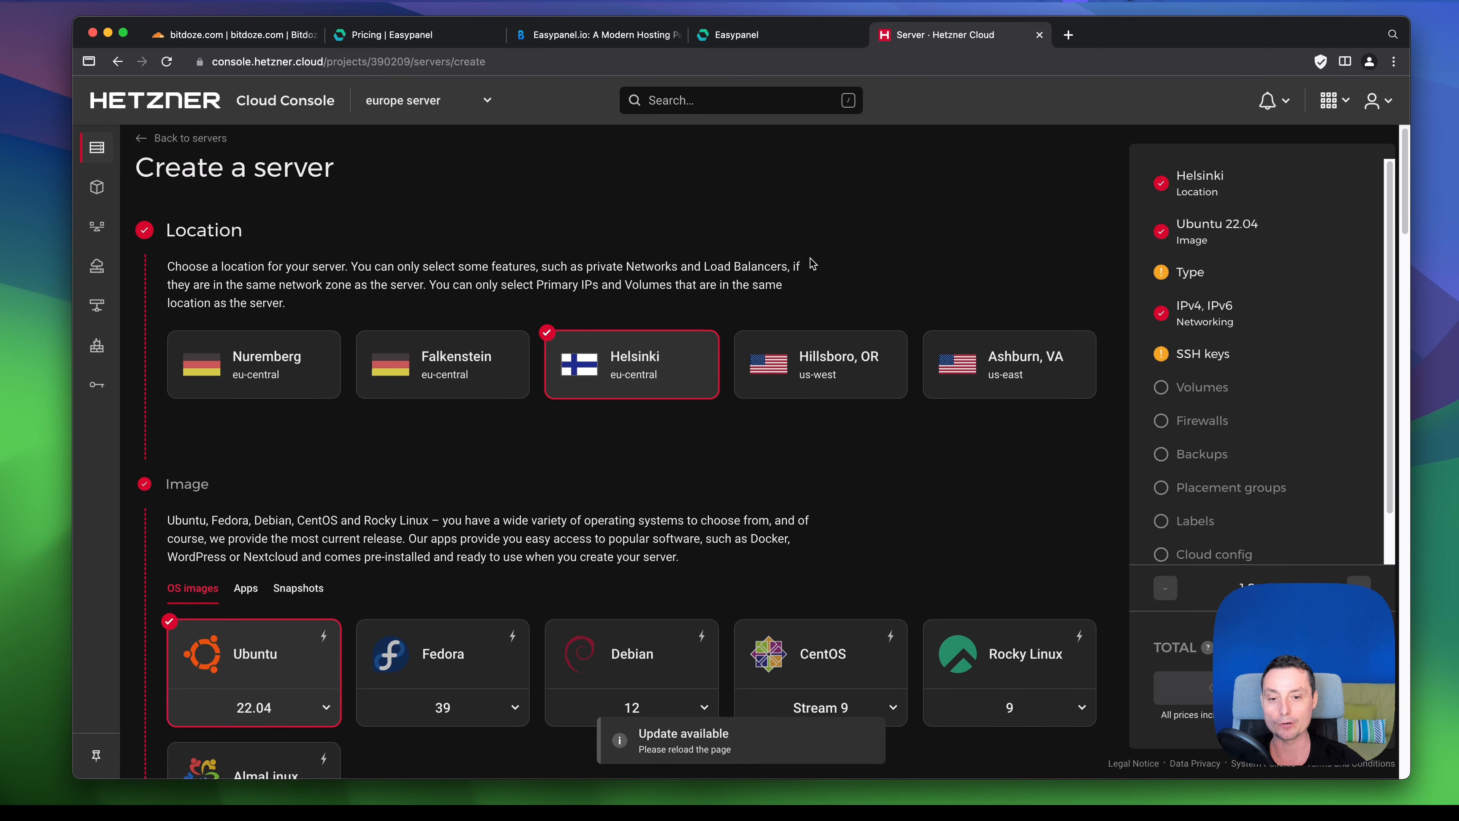
{"action": "scroll", "coordinate": [870, 254], "scroll_direction": "down", "scroll_amount": 1}
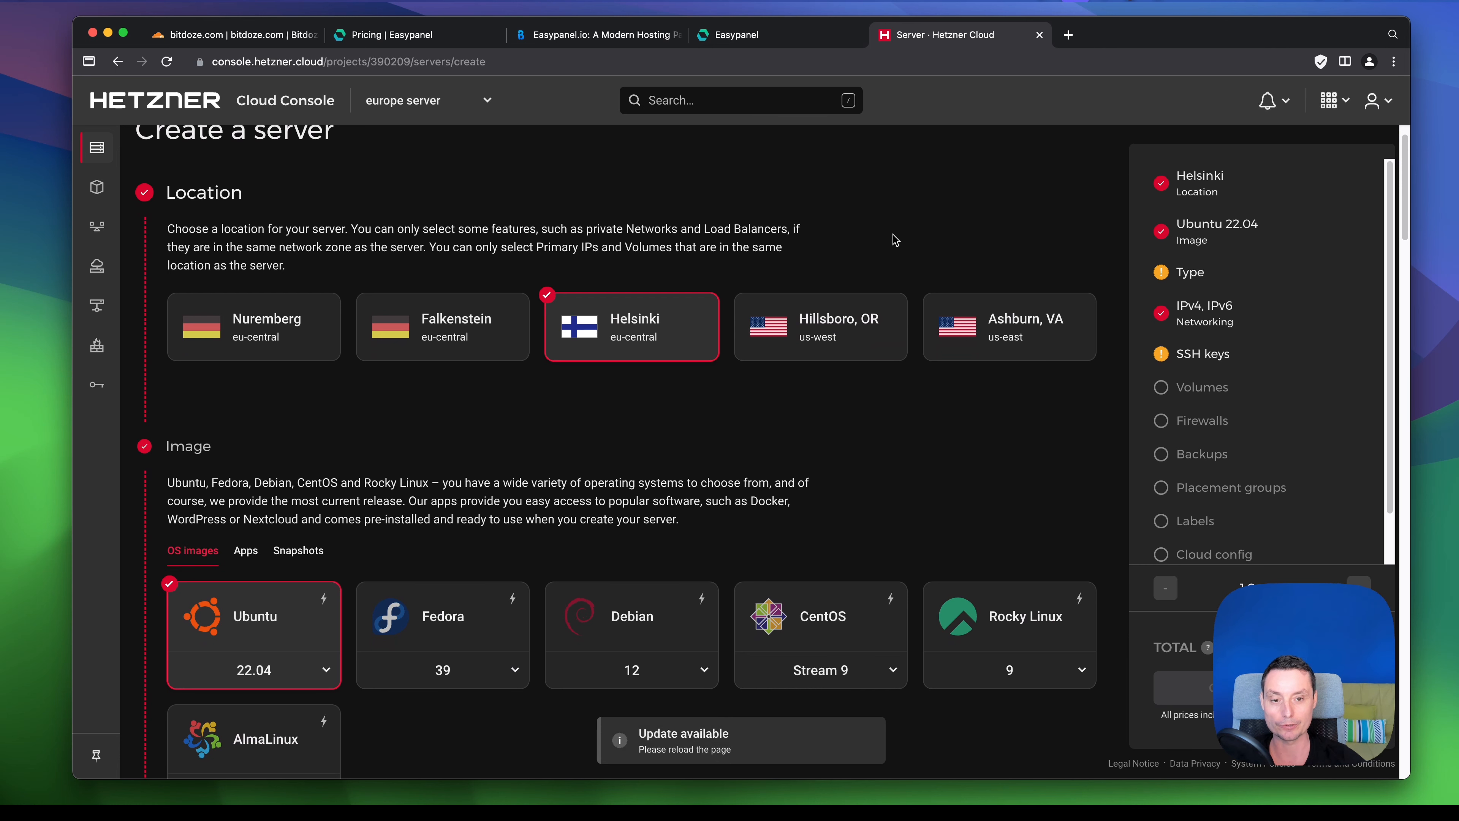
{"action": "scroll", "coordinate": [895, 240], "scroll_direction": "down", "scroll_amount": 1}
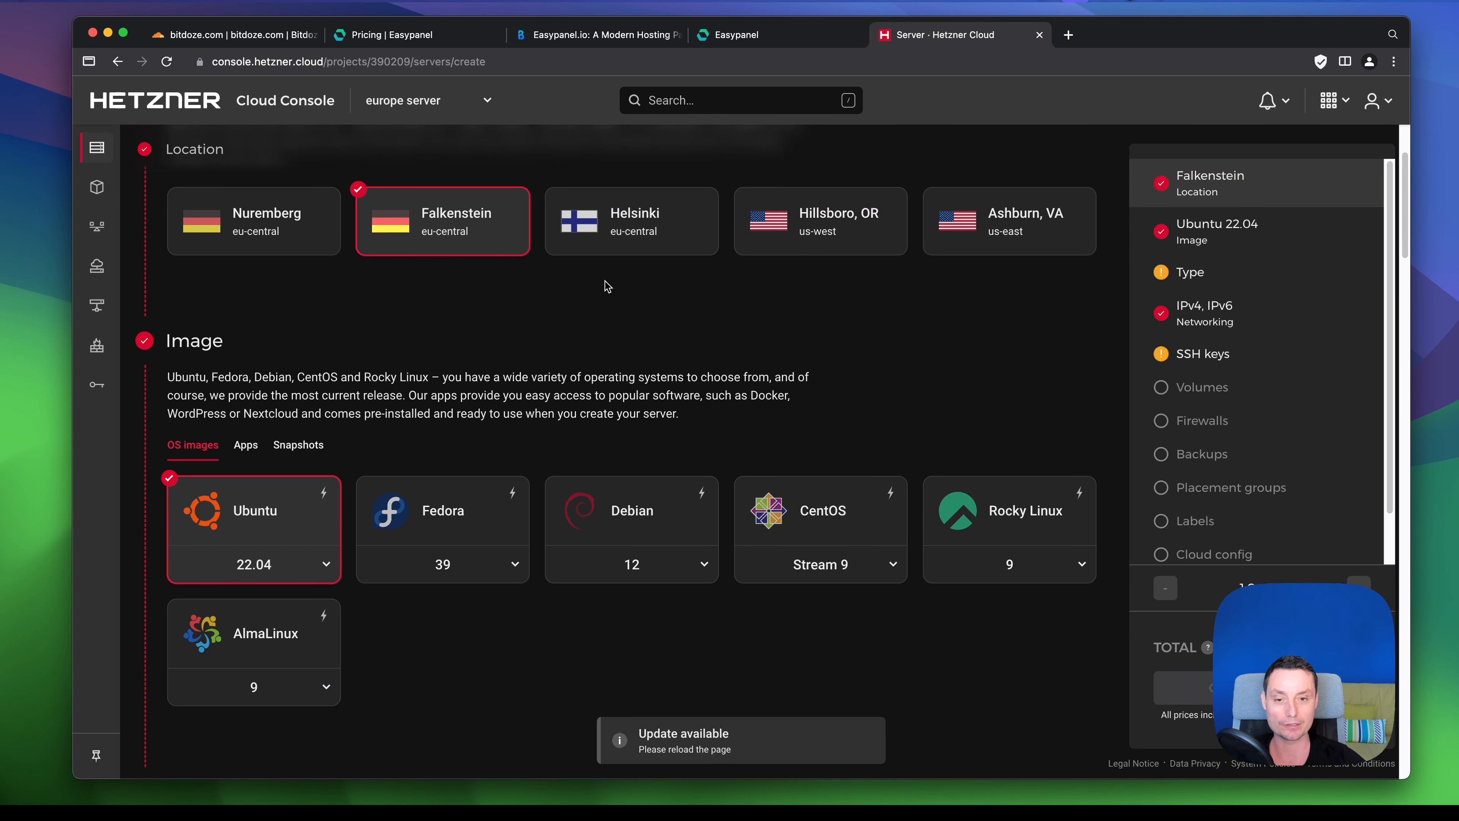
{"action": "scroll", "coordinate": [608, 286], "scroll_direction": "down", "scroll_amount": 5}
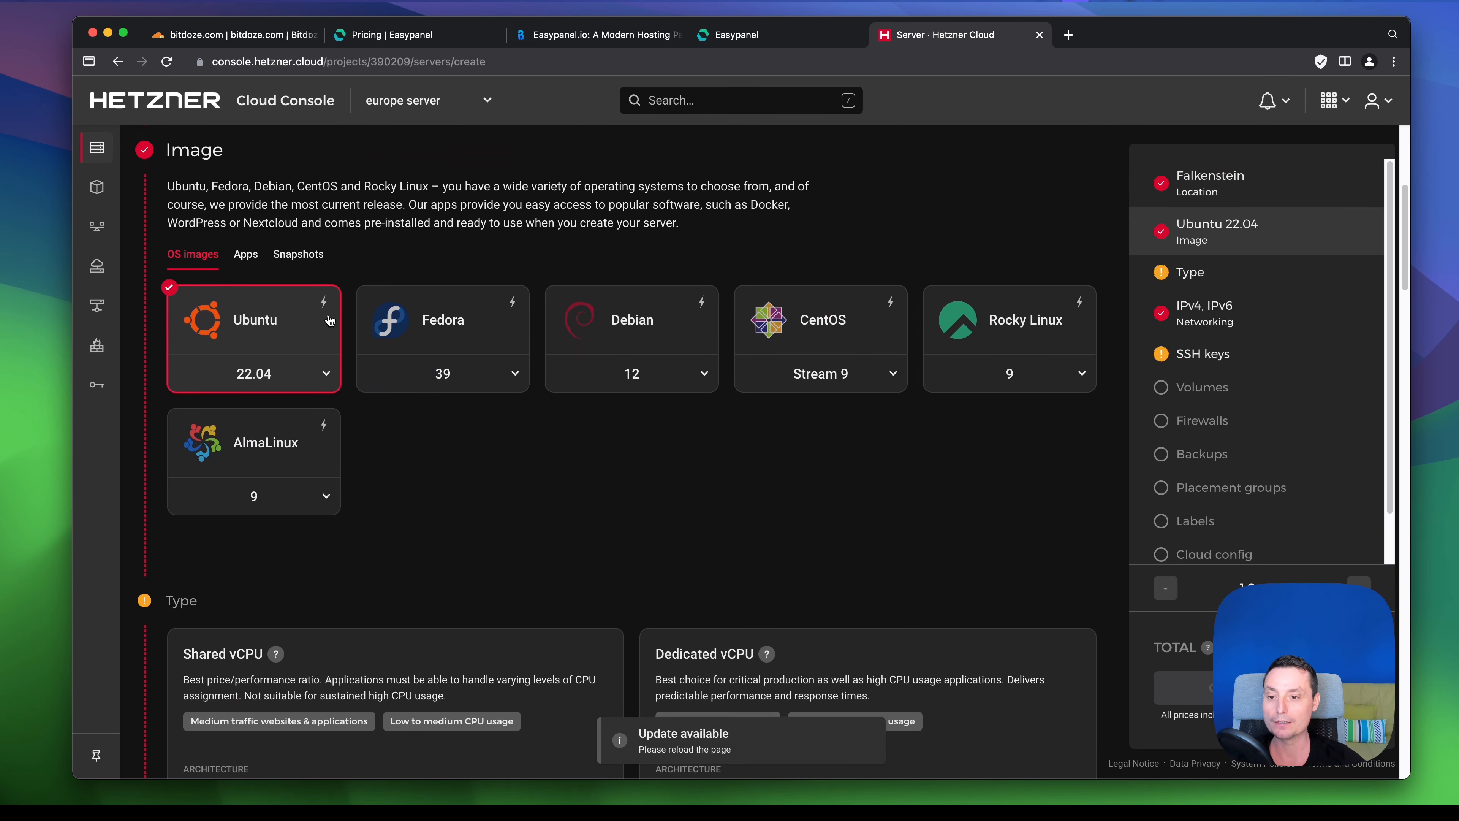
{"action": "left_click", "coordinate": [328, 323]}
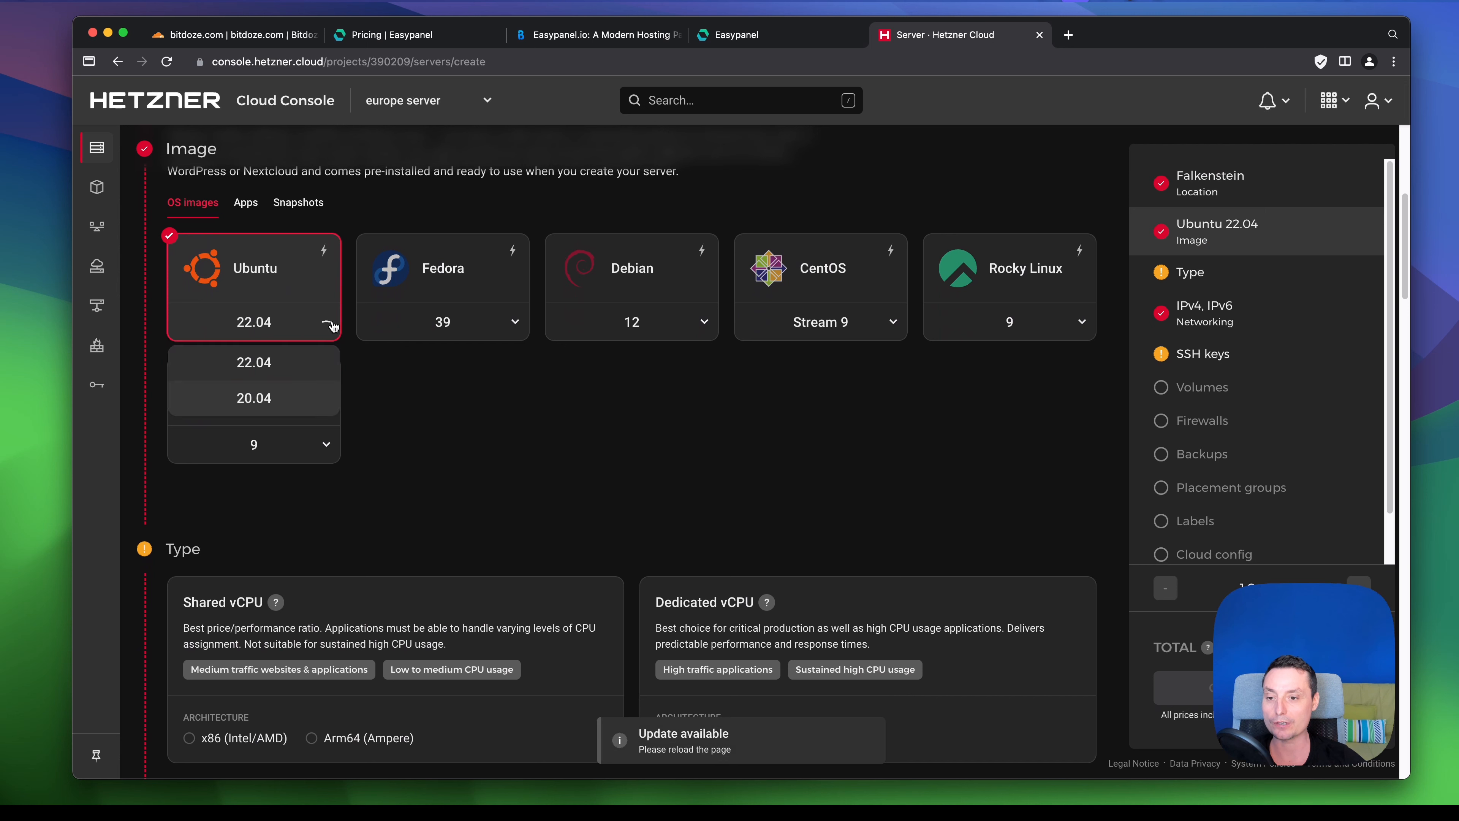
{"action": "left_click", "coordinate": [274, 374]}
{"action": "scroll", "coordinate": [488, 414], "scroll_direction": "down", "scroll_amount": 2}
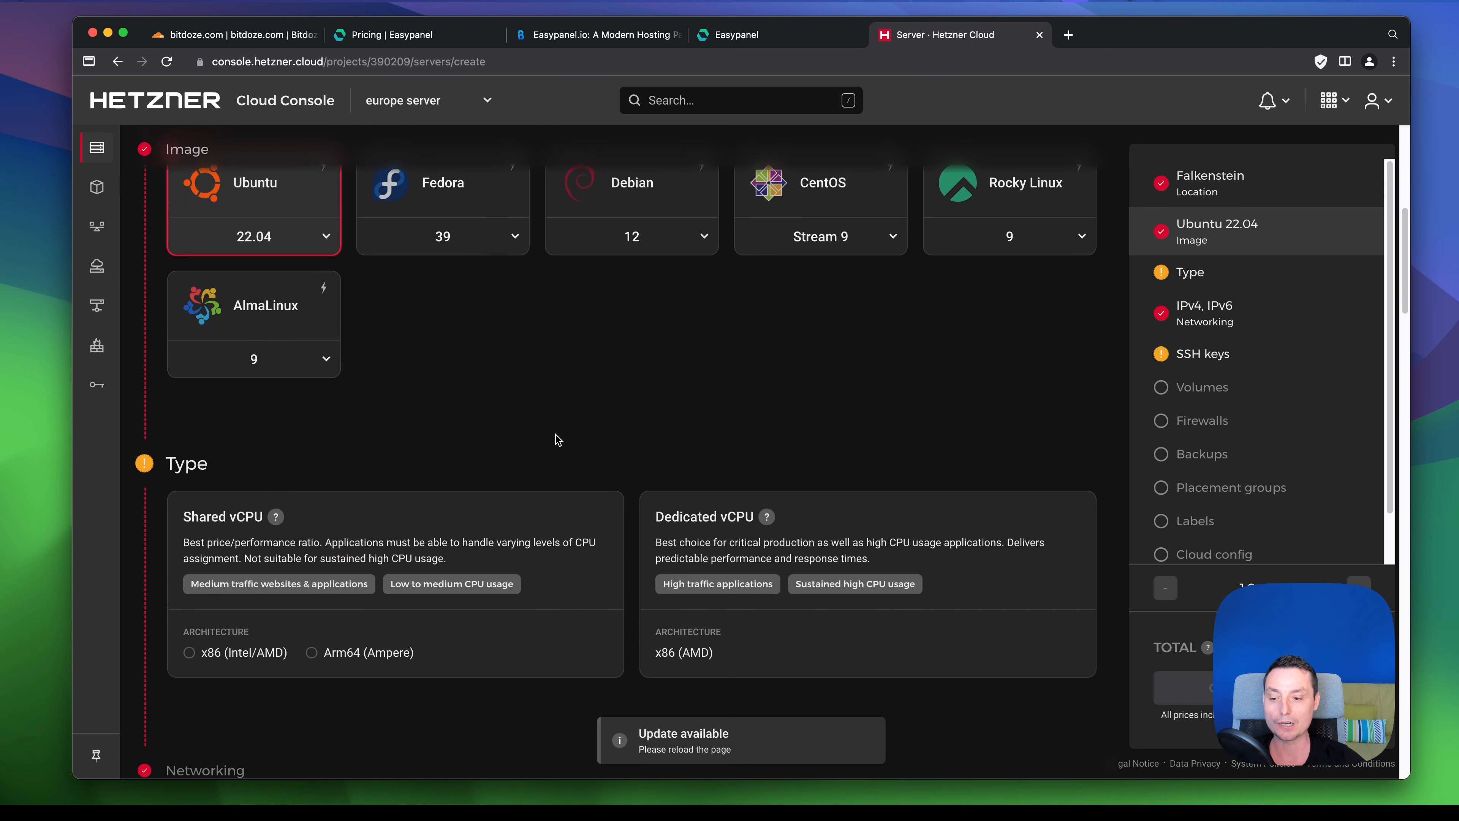
{"action": "scroll", "coordinate": [555, 437], "scroll_direction": "down", "scroll_amount": 6}
- Choose shared x86 vCPU, the CPX11 server type and the rsa-key-20191121 SSH key
{"action": "left_click", "coordinate": [462, 399]}
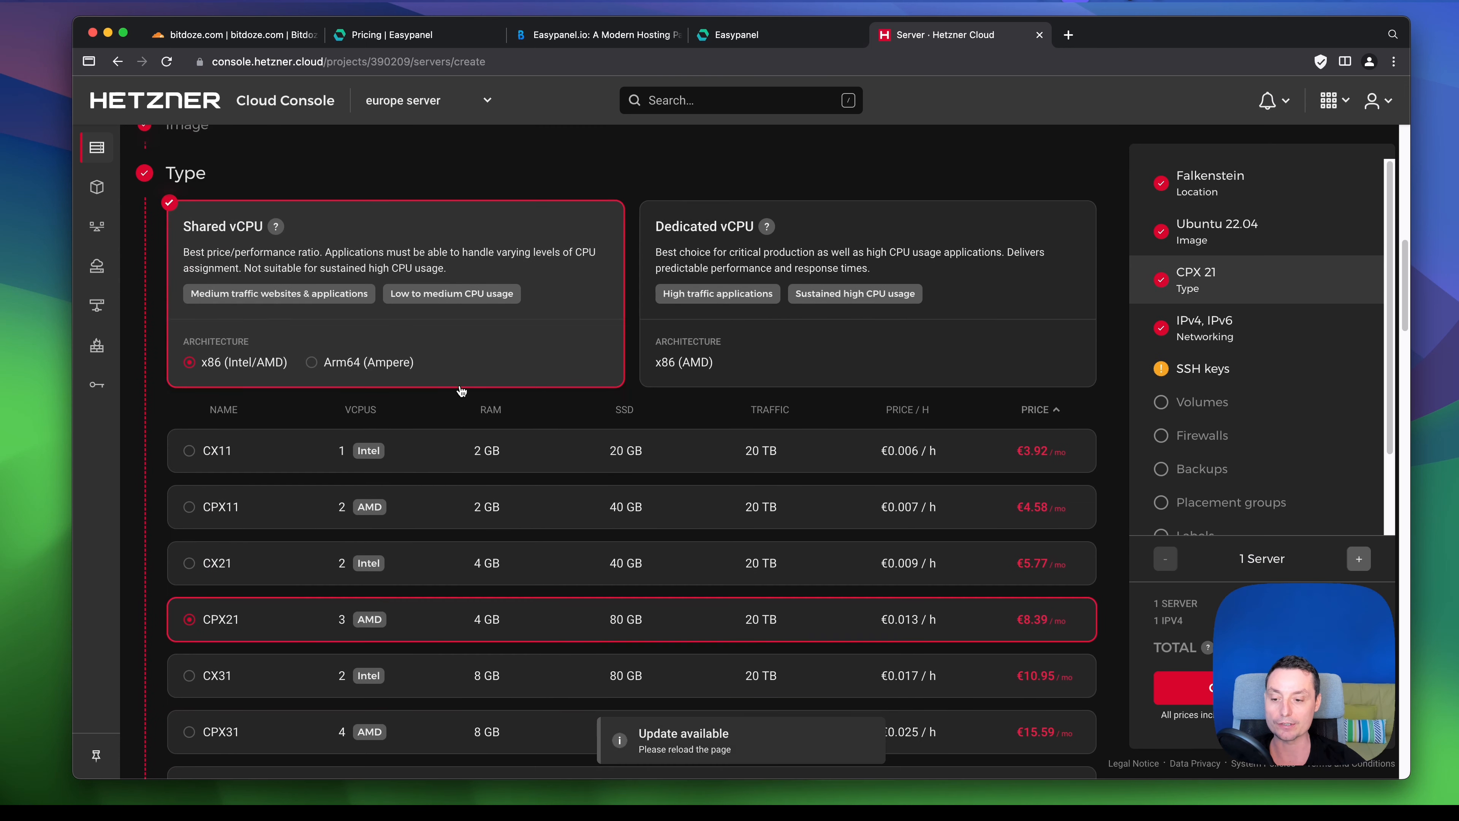
{"action": "scroll", "coordinate": [461, 391], "scroll_direction": "down", "scroll_amount": 2}
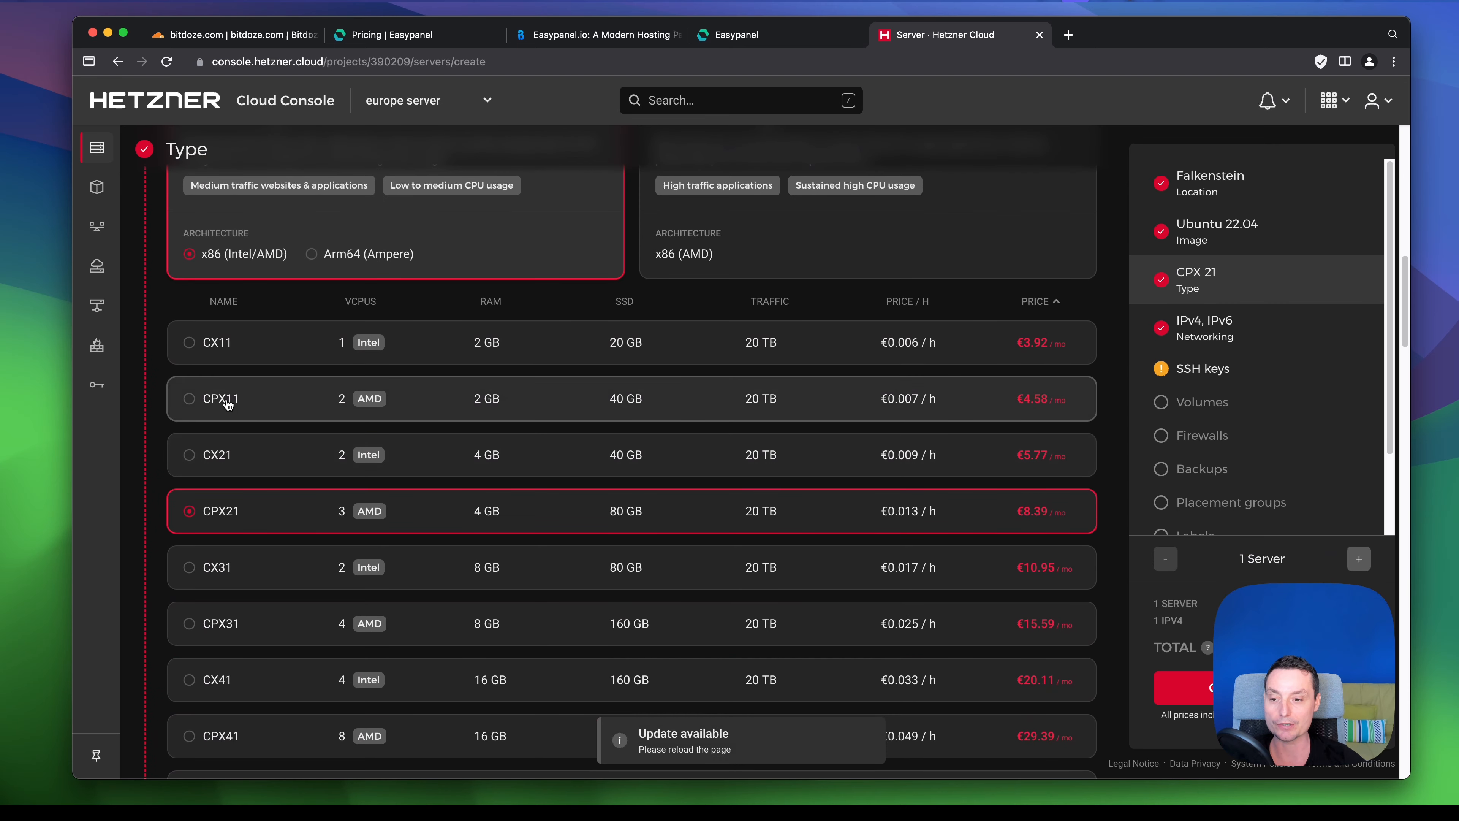
{"action": "left_click", "coordinate": [188, 404]}
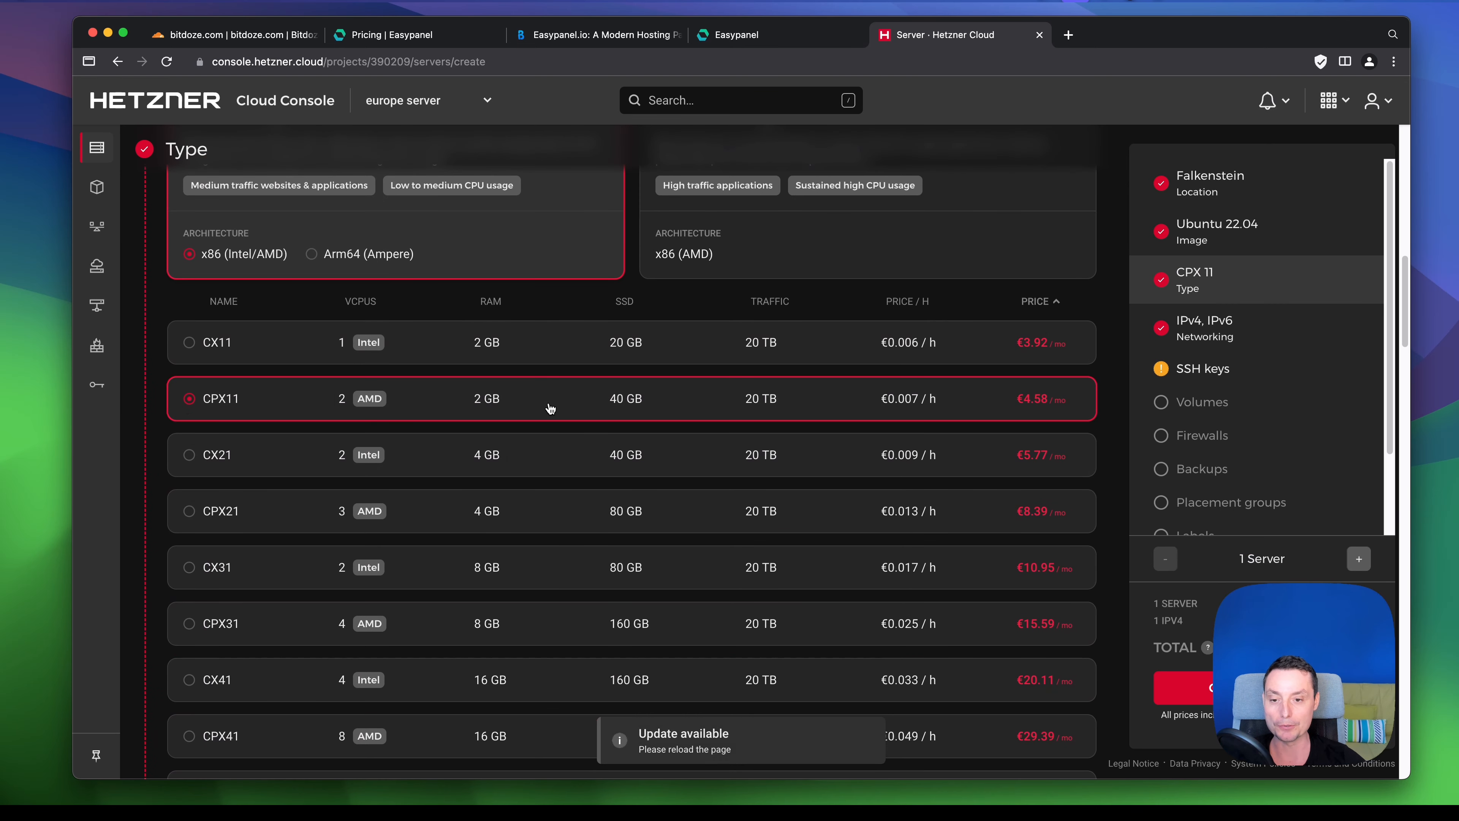
{"action": "scroll", "coordinate": [756, 393], "scroll_direction": "down", "scroll_amount": 1}
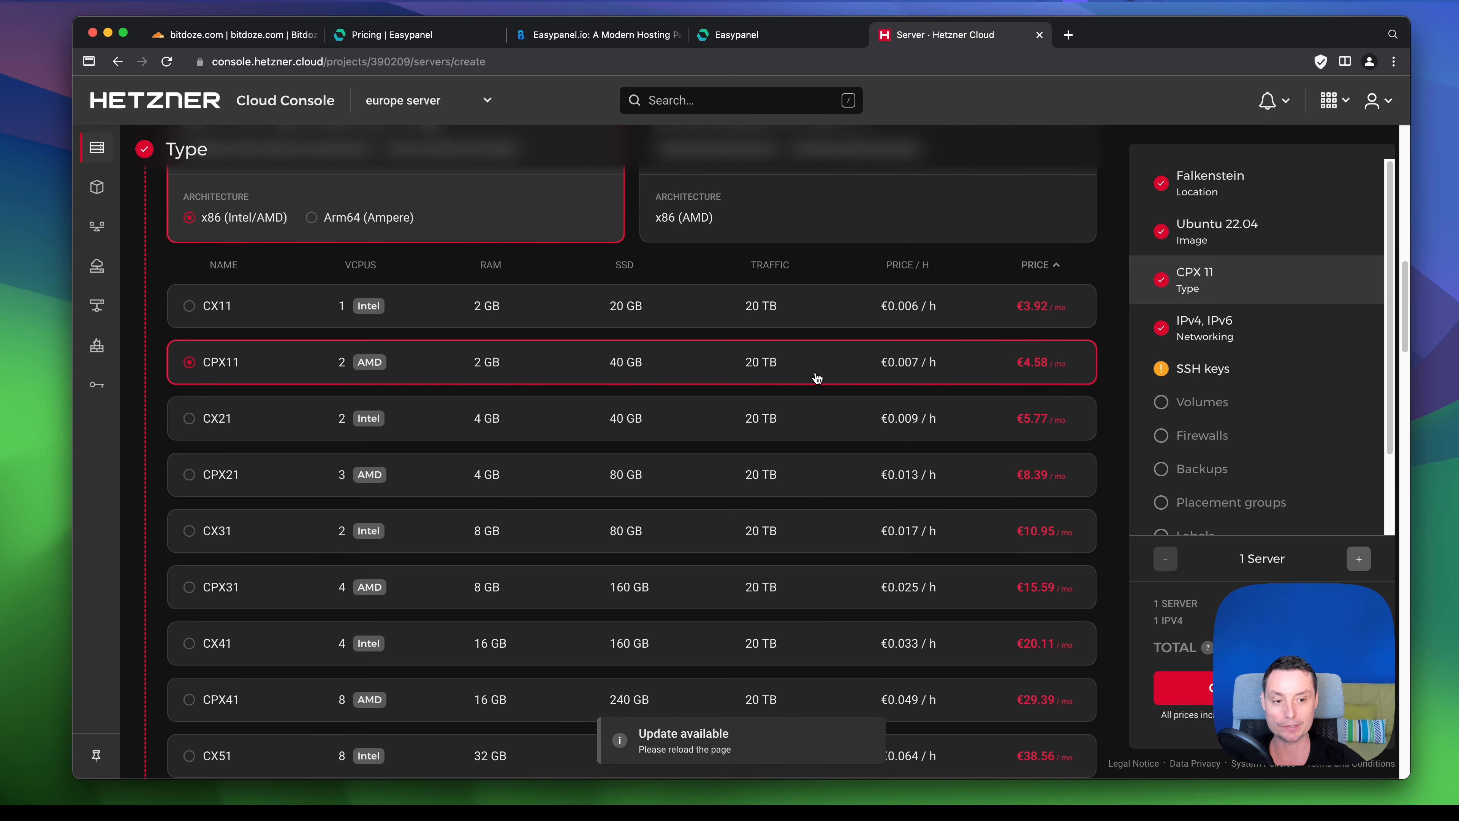
{"action": "scroll", "coordinate": [1016, 374], "scroll_direction": "down", "scroll_amount": 4}
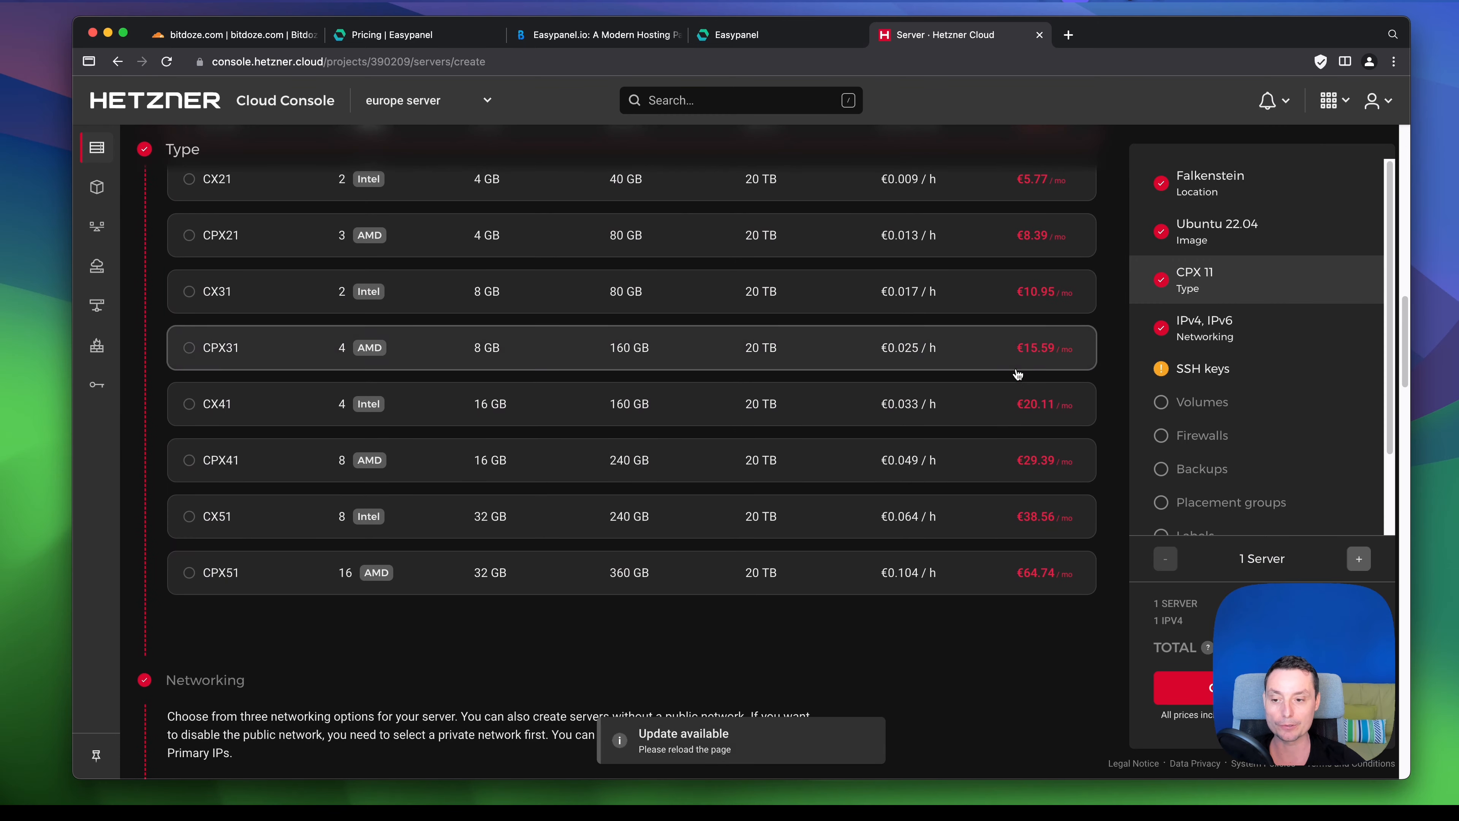
{"action": "scroll", "coordinate": [1016, 375], "scroll_direction": "down", "scroll_amount": 13}
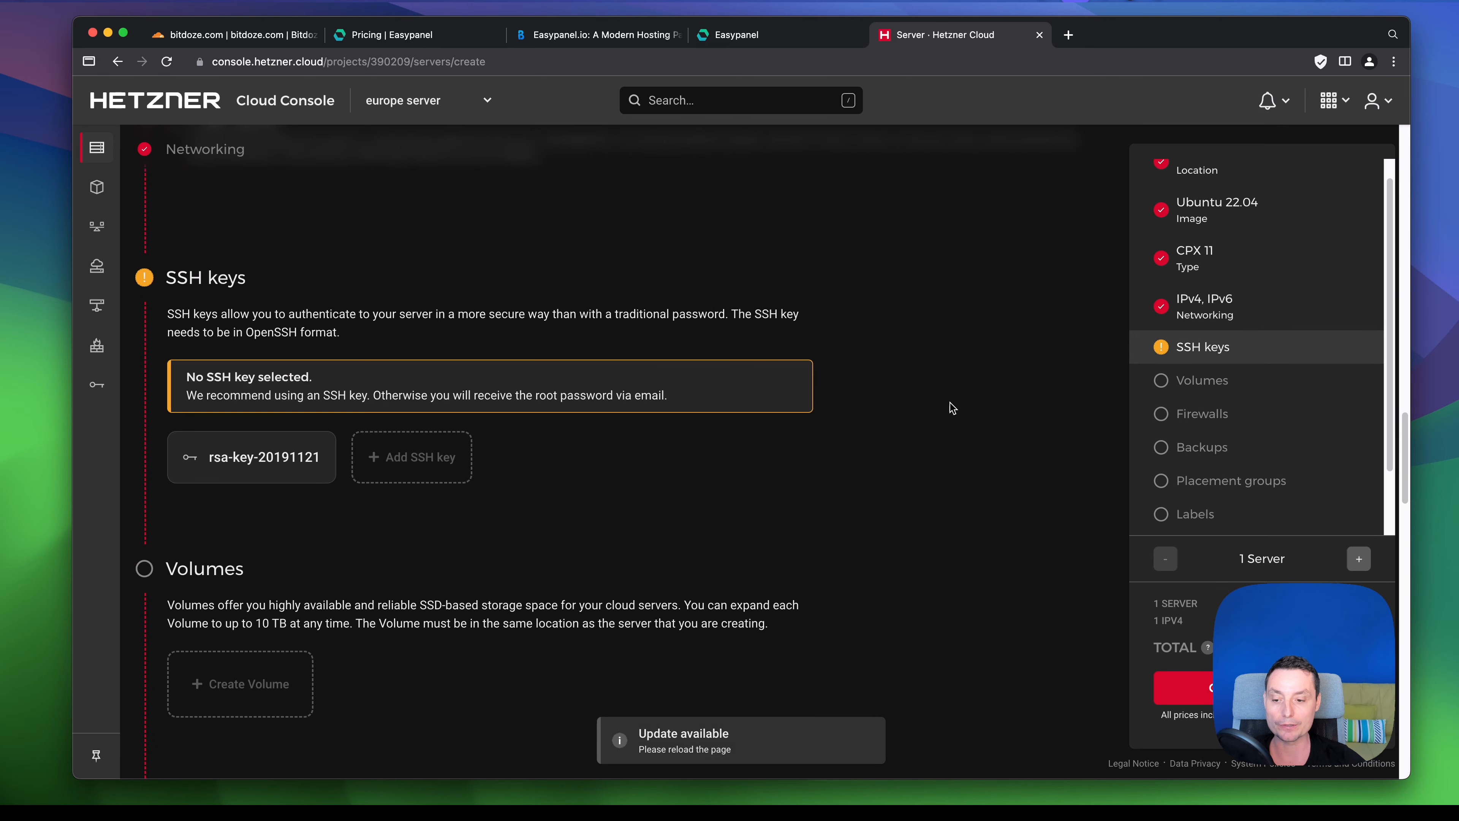
{"action": "left_click", "coordinate": [258, 467]}
- Name the server ep.bitdoze.com, create it, and copy its public IP address
{"action": "scroll", "coordinate": [617, 370], "scroll_direction": "down", "scroll_amount": 1}
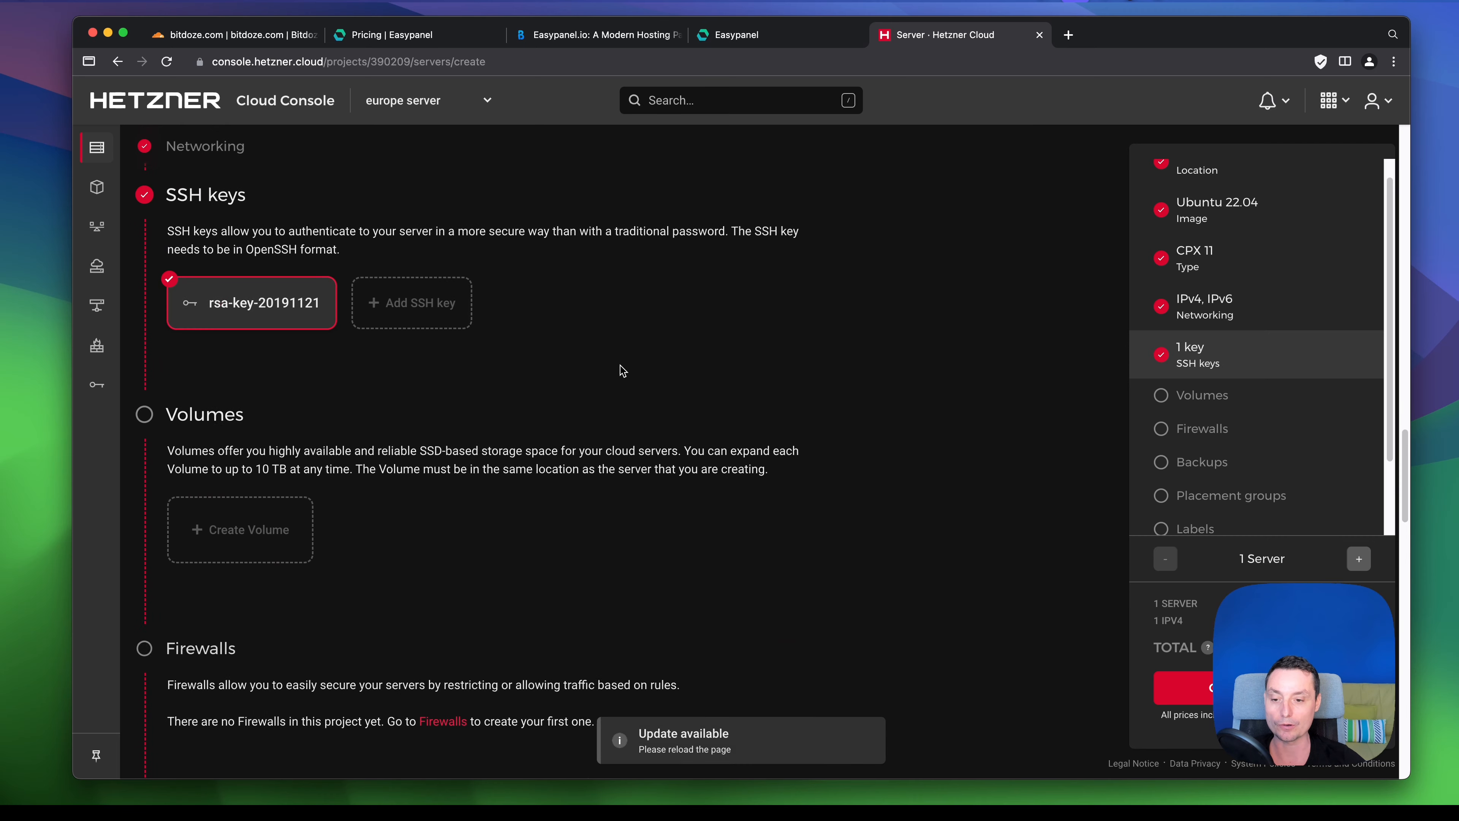
{"action": "scroll", "coordinate": [622, 371], "scroll_direction": "down", "scroll_amount": 9}
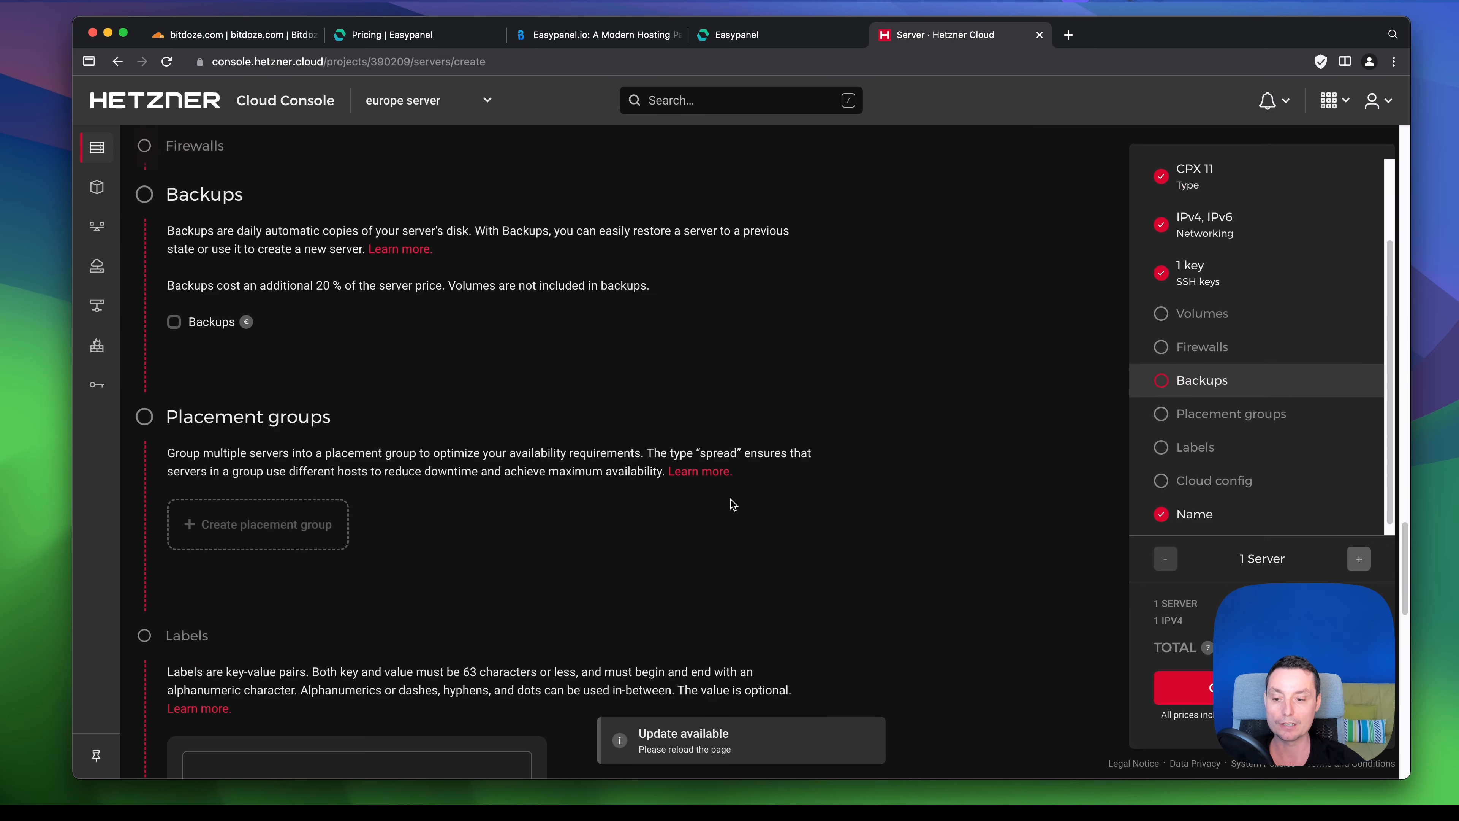
{"action": "scroll", "coordinate": [733, 505], "scroll_direction": "down", "scroll_amount": 15}
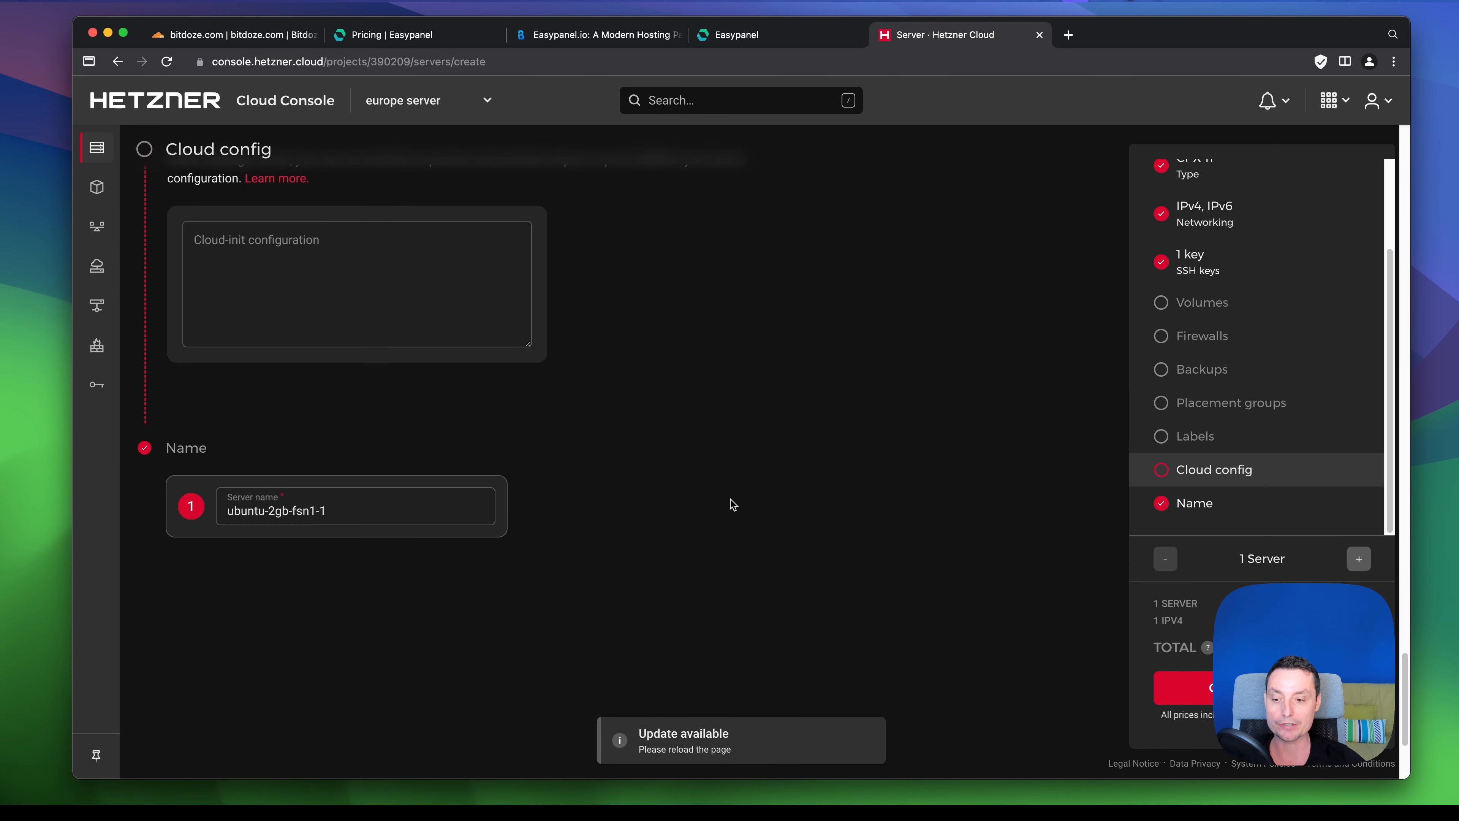
{"action": "triple_click", "coordinate": [245, 516]}
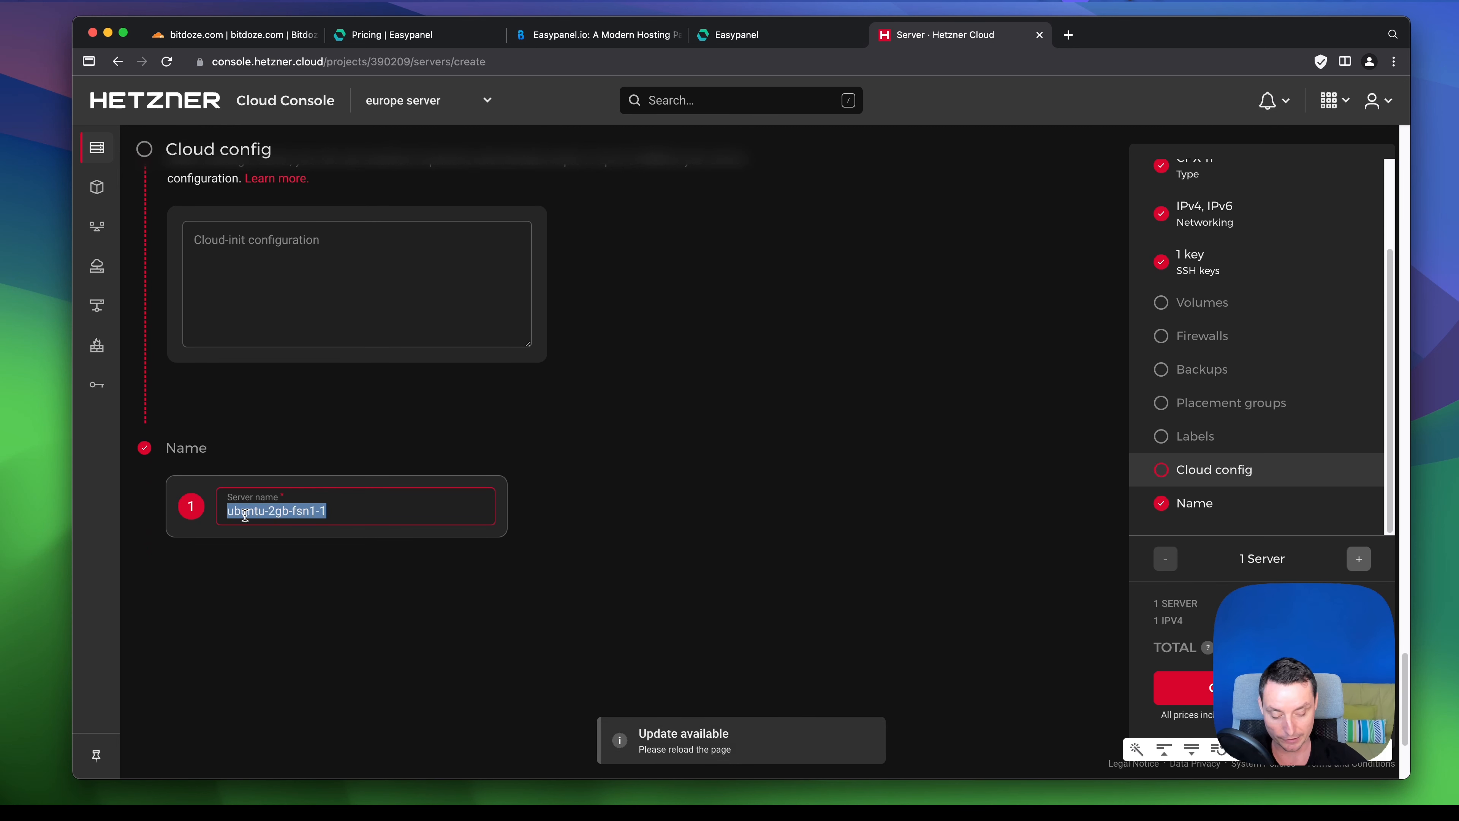
{"action": "type", "text": "ep."}
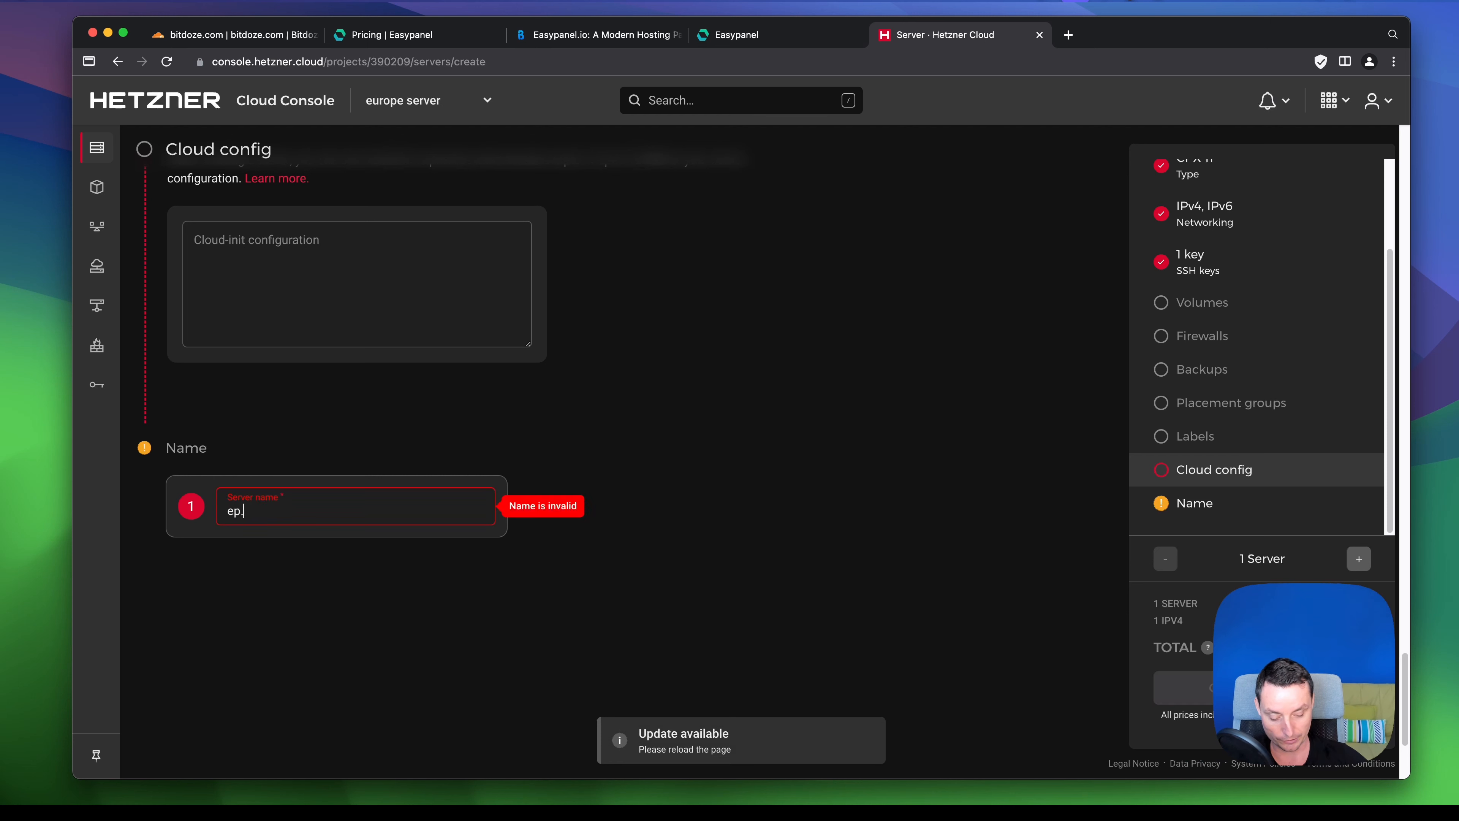
{"action": "type", "text": "bitdoze.com"}
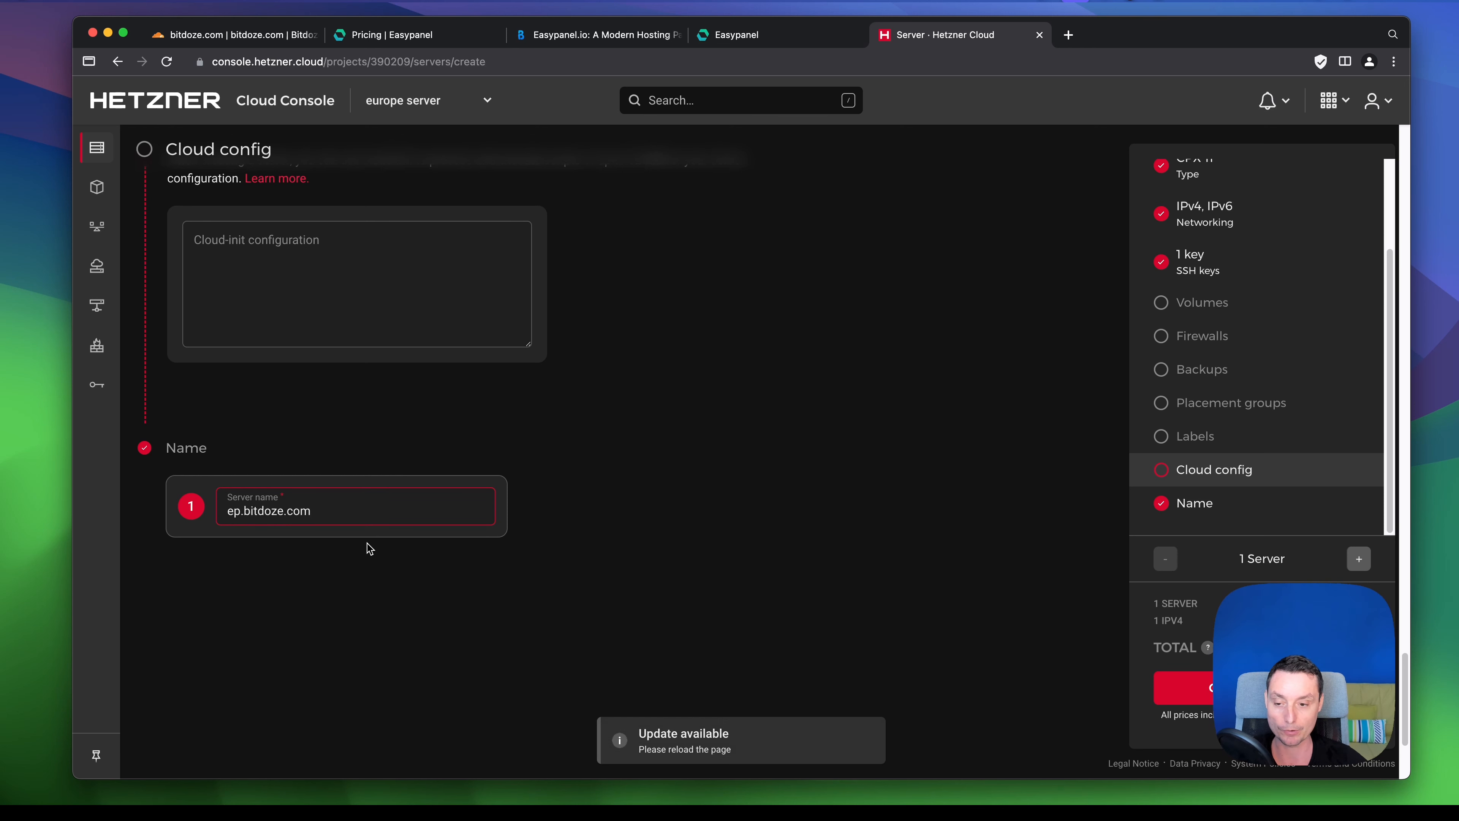
{"action": "left_click_drag", "start_coordinate": [1263, 674], "coordinate": [1237, 424]}
{"action": "left_click", "coordinate": [1263, 693]}
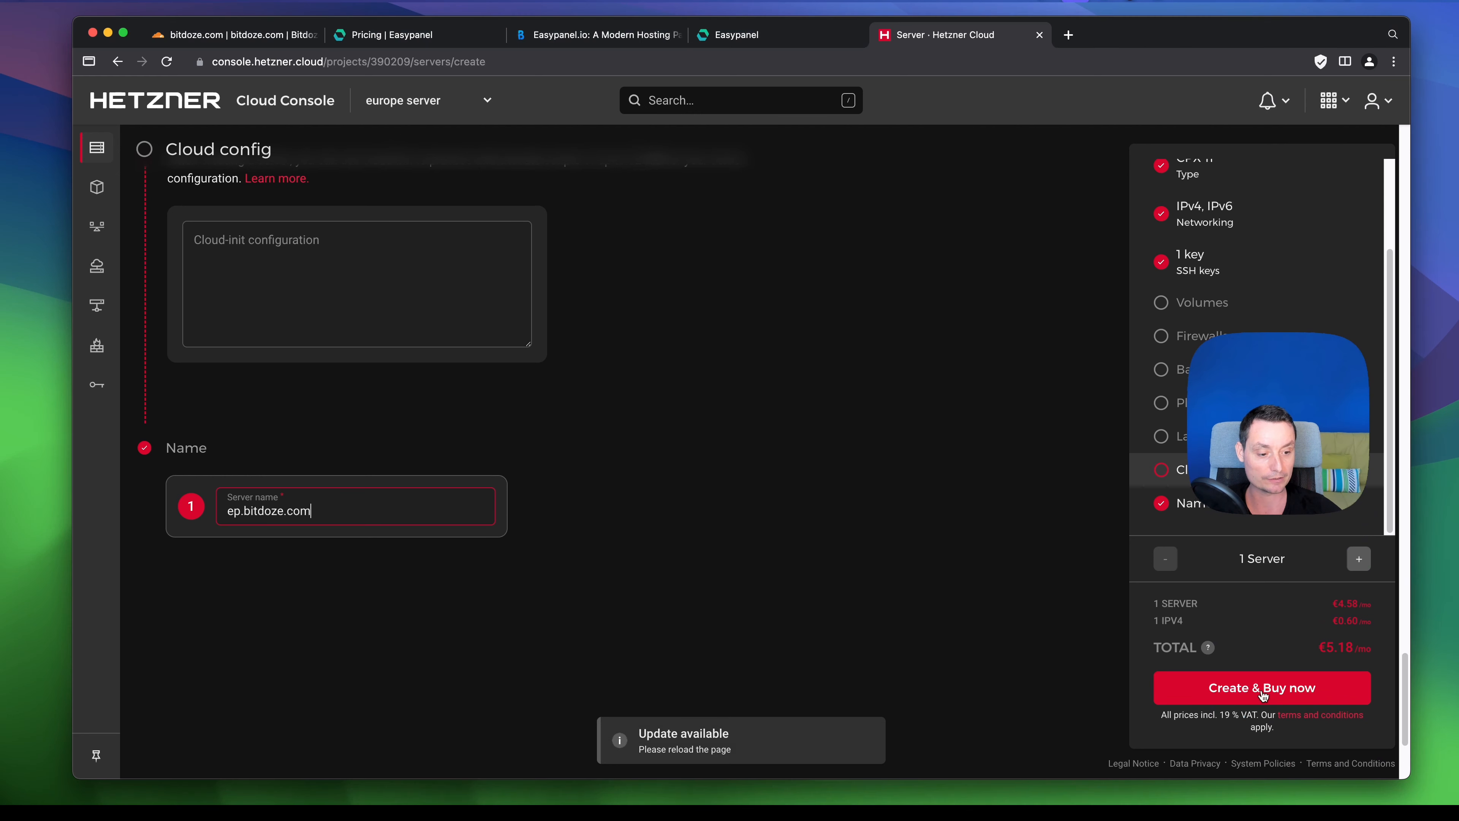
{"action": "left_click", "coordinate": [1262, 693]}
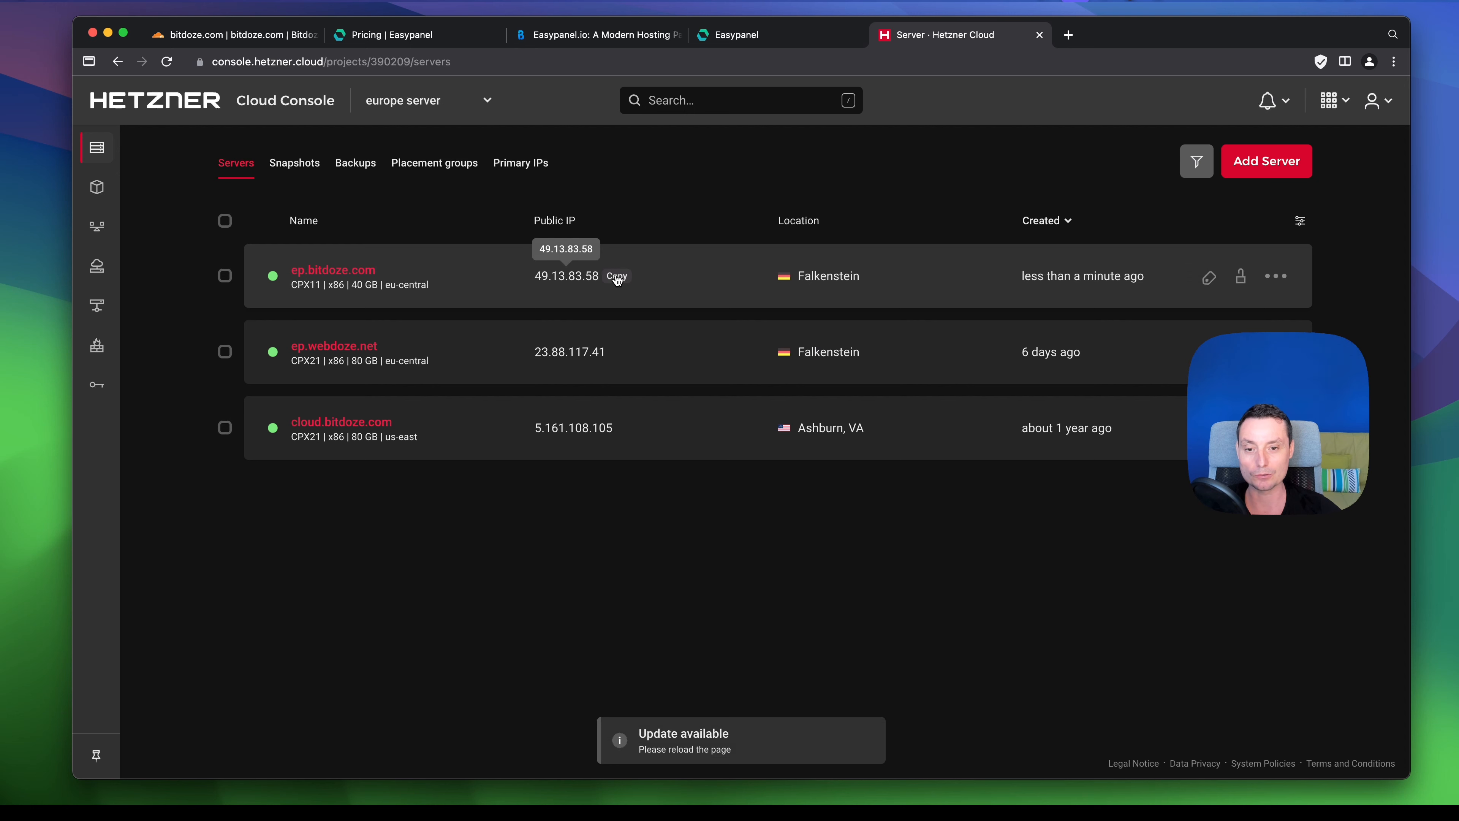
{"action": "left_click", "coordinate": [616, 277]}
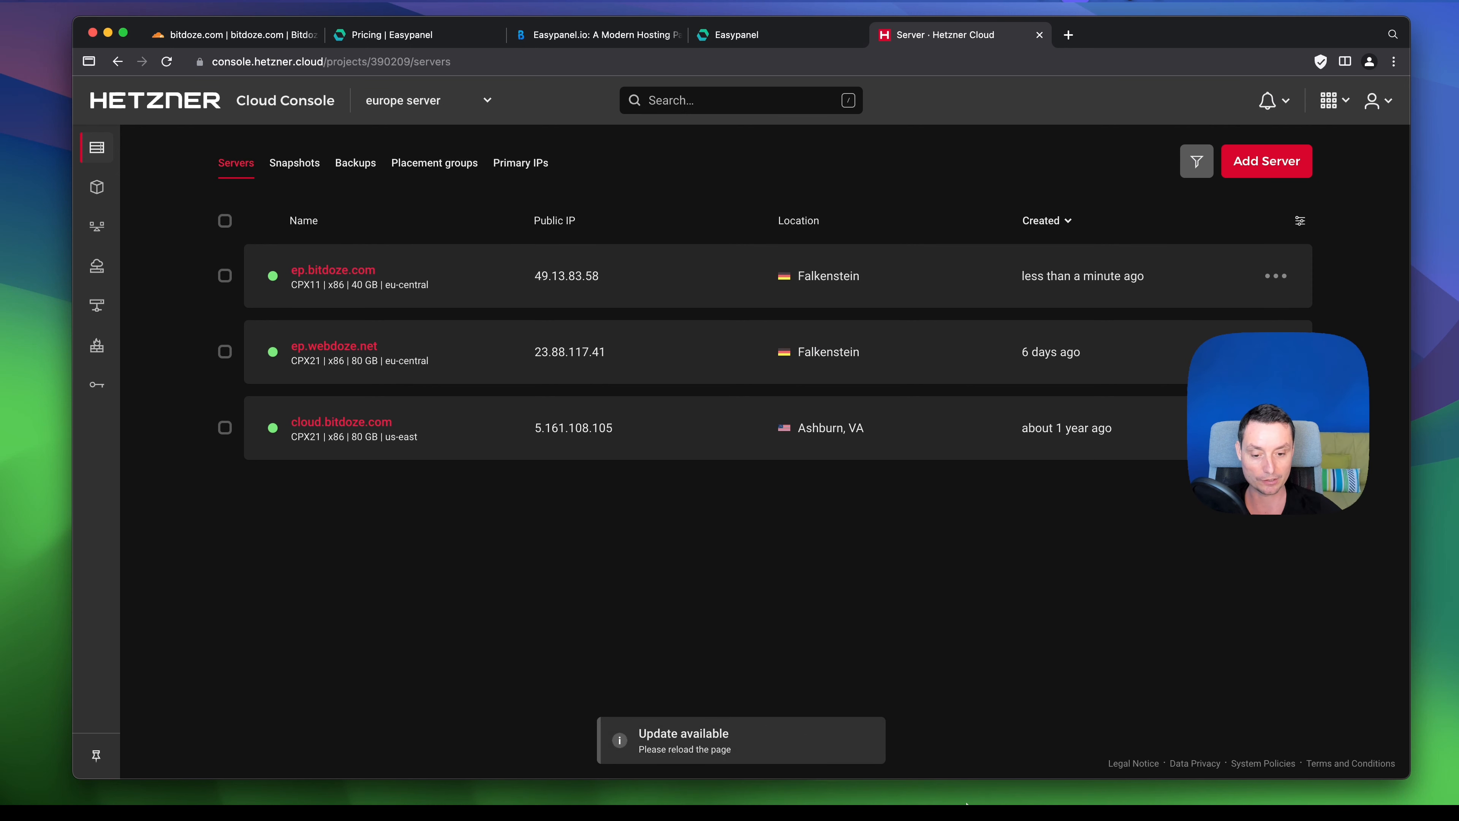
{"action": "left_click", "coordinate": [829, 797]}
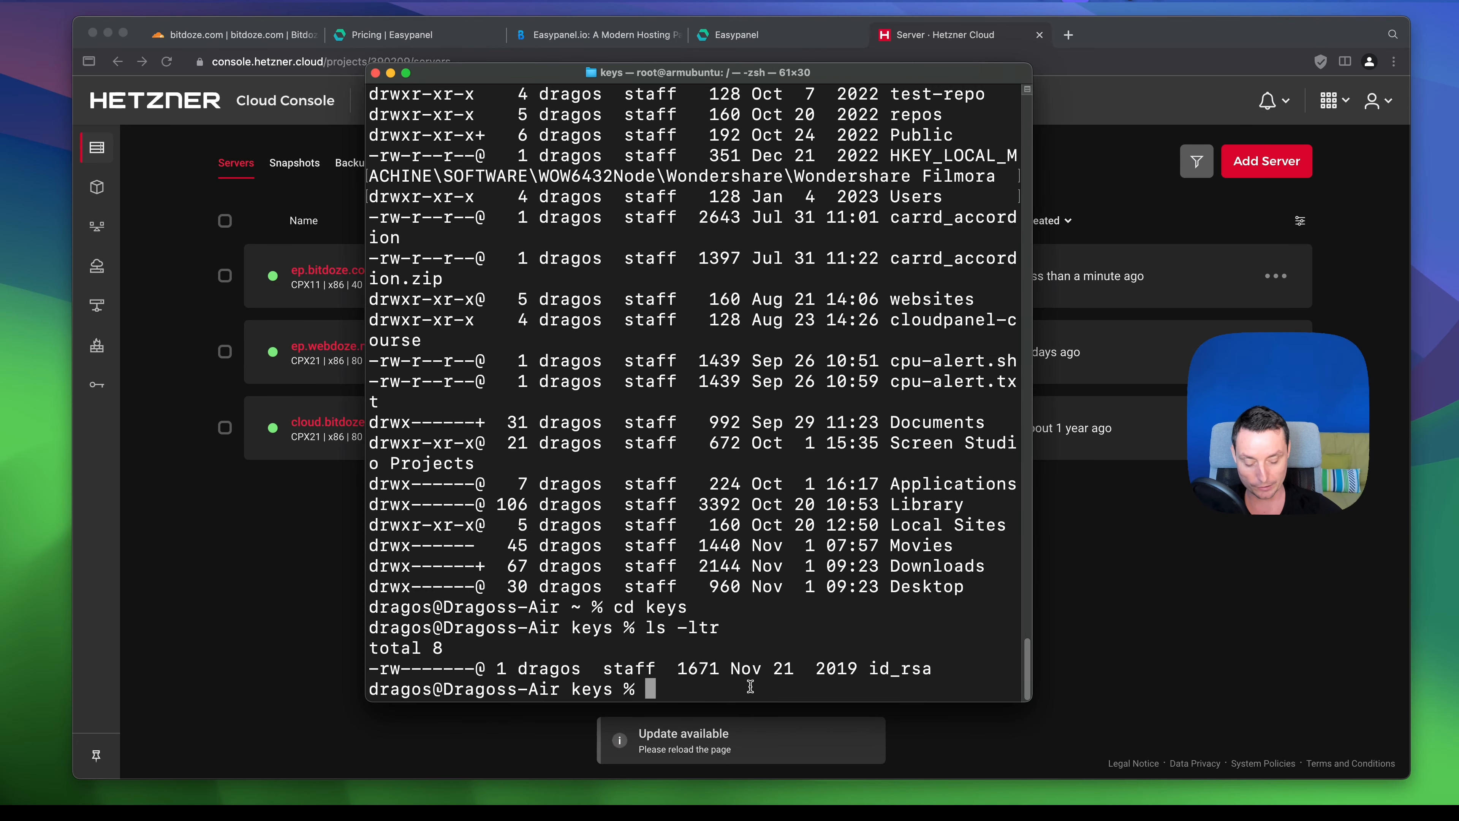
{"action": "type", "text": "ssh -"}
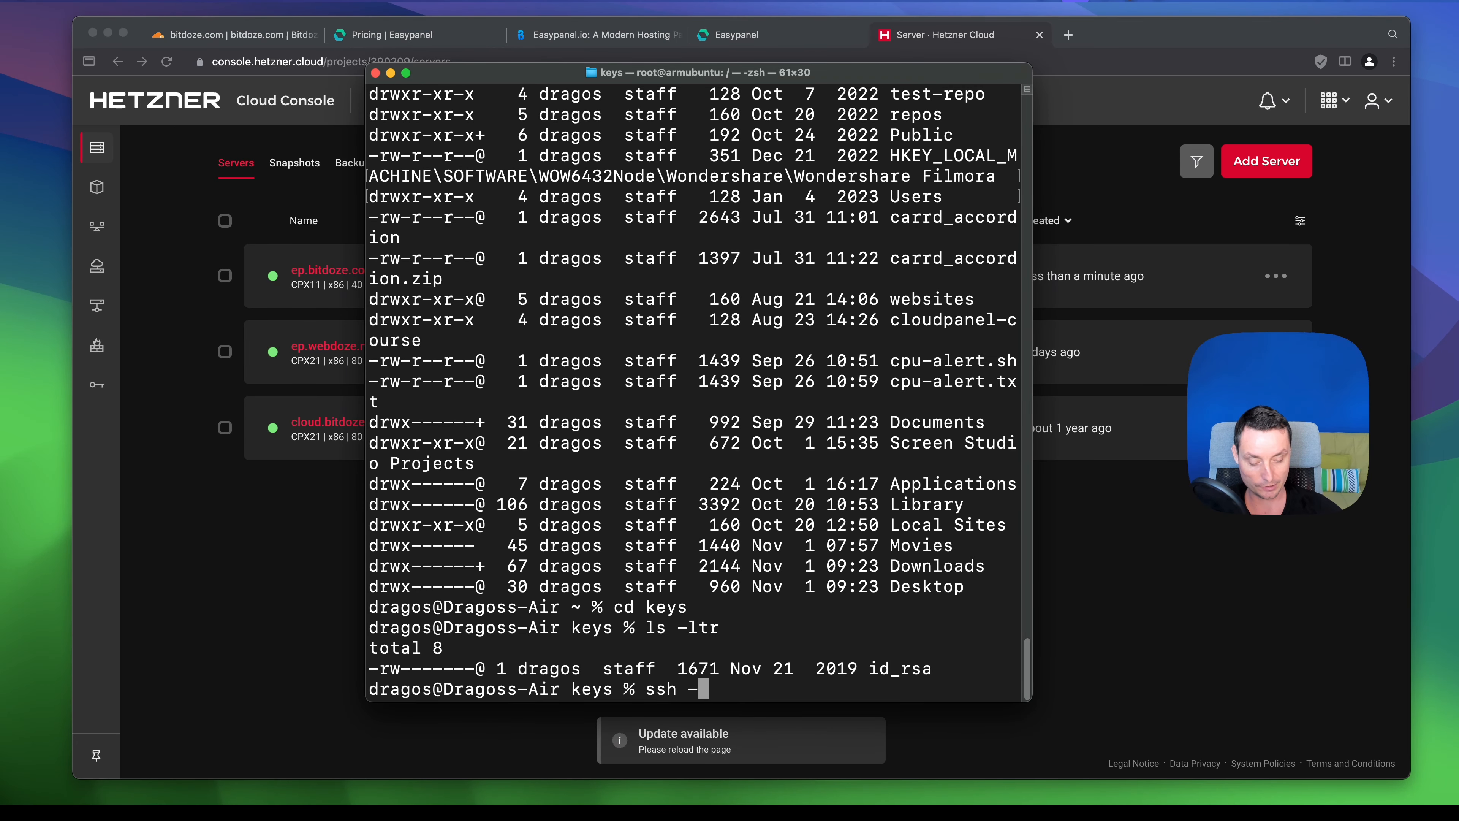
{"action": "type", "text": "i id_rsa"}
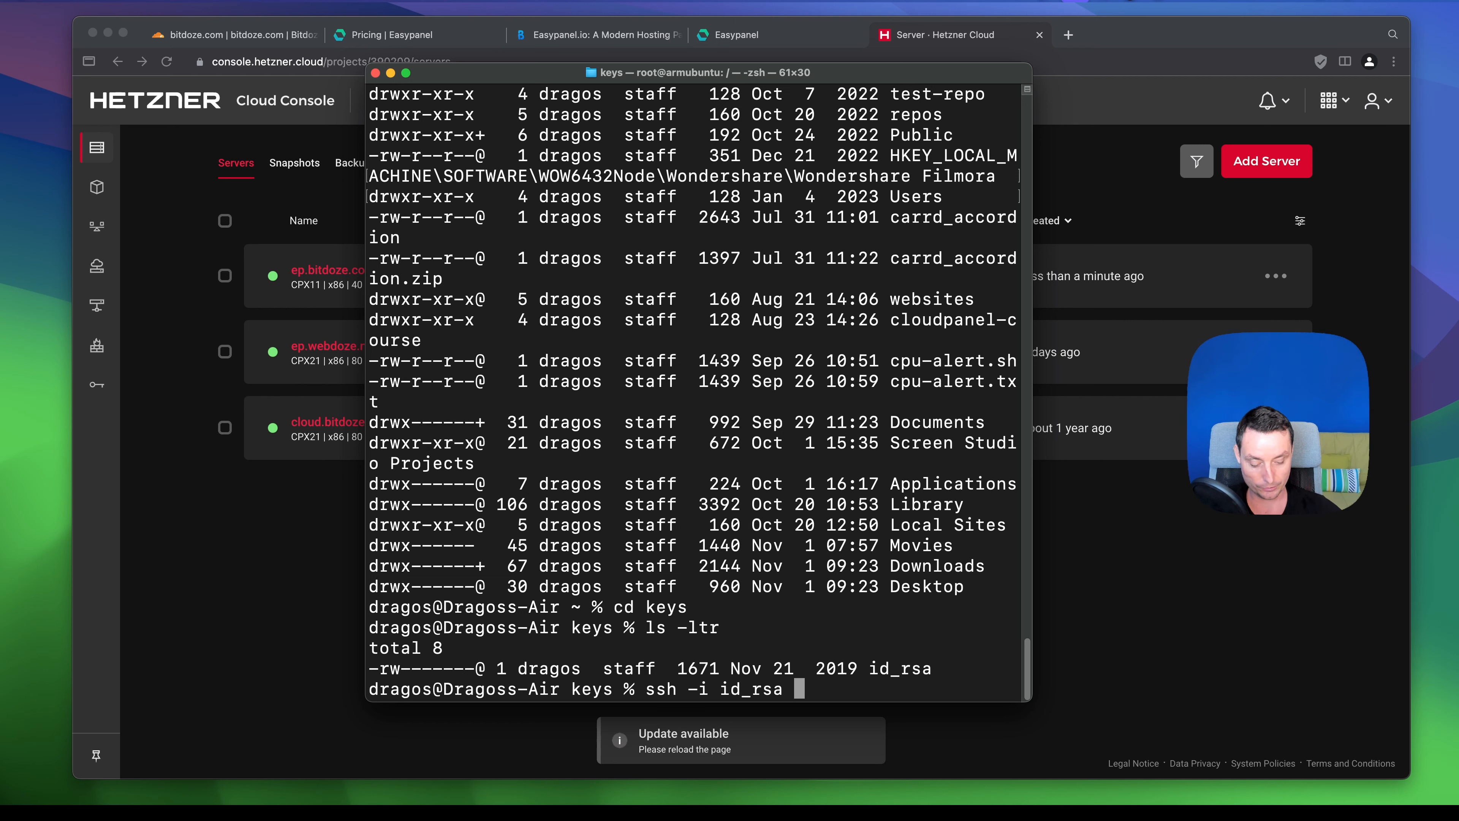
{"action": "type", "text": " root@"}
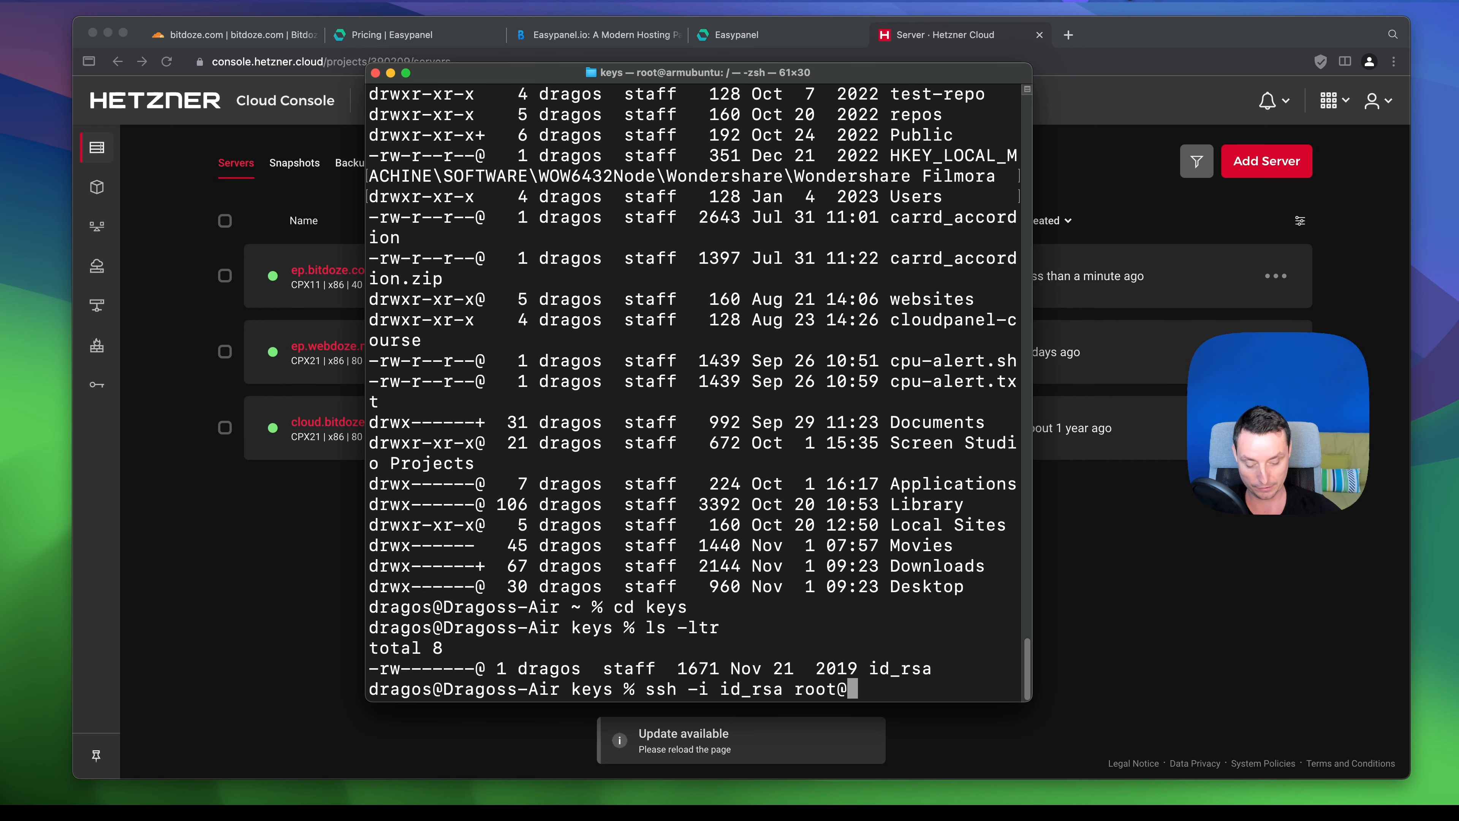
{"action": "key", "text": "super+v"}
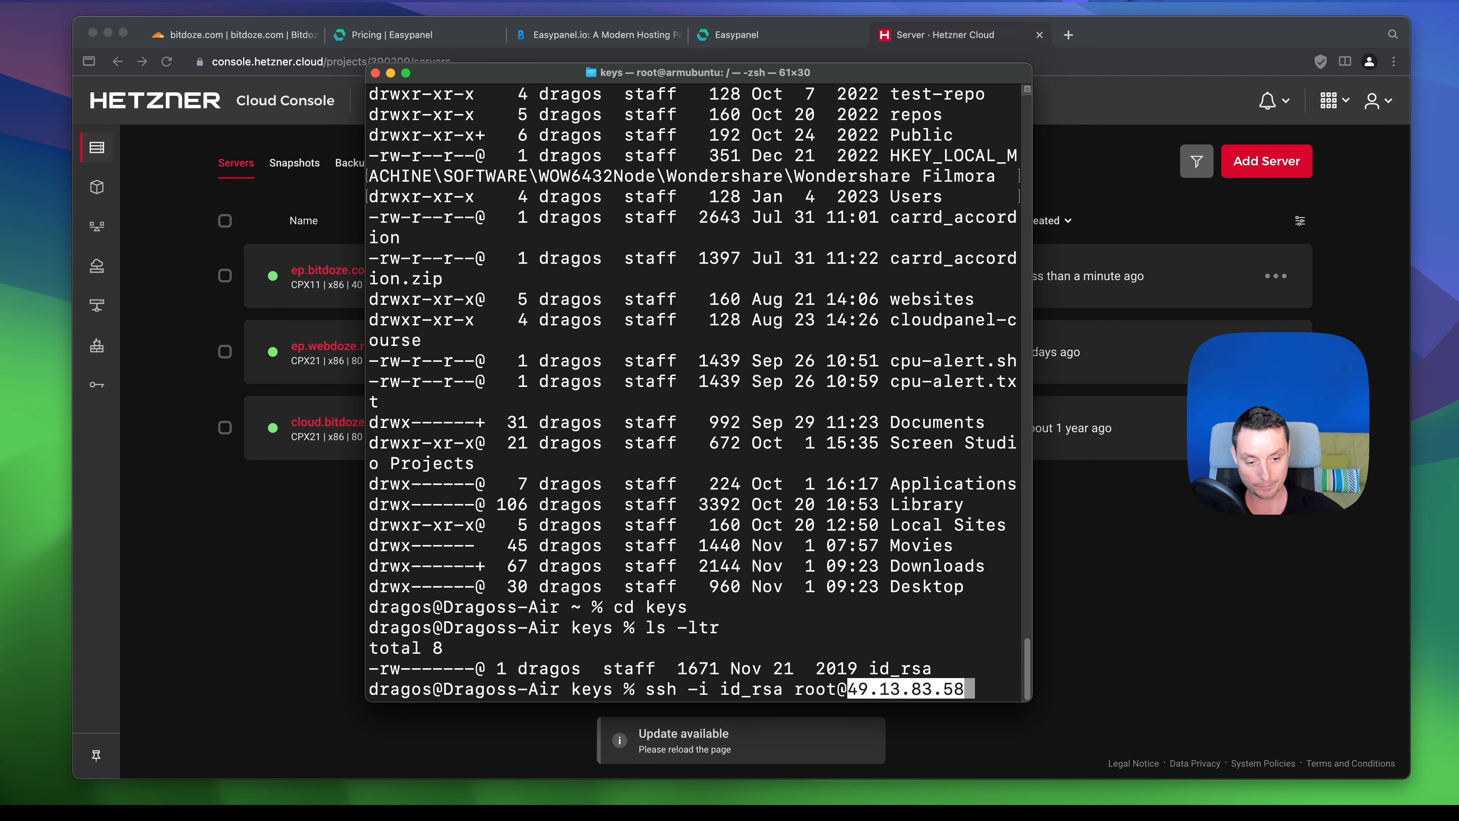
{"action": "key", "text": "Return"}
{"action": "type", "text": "yes"}
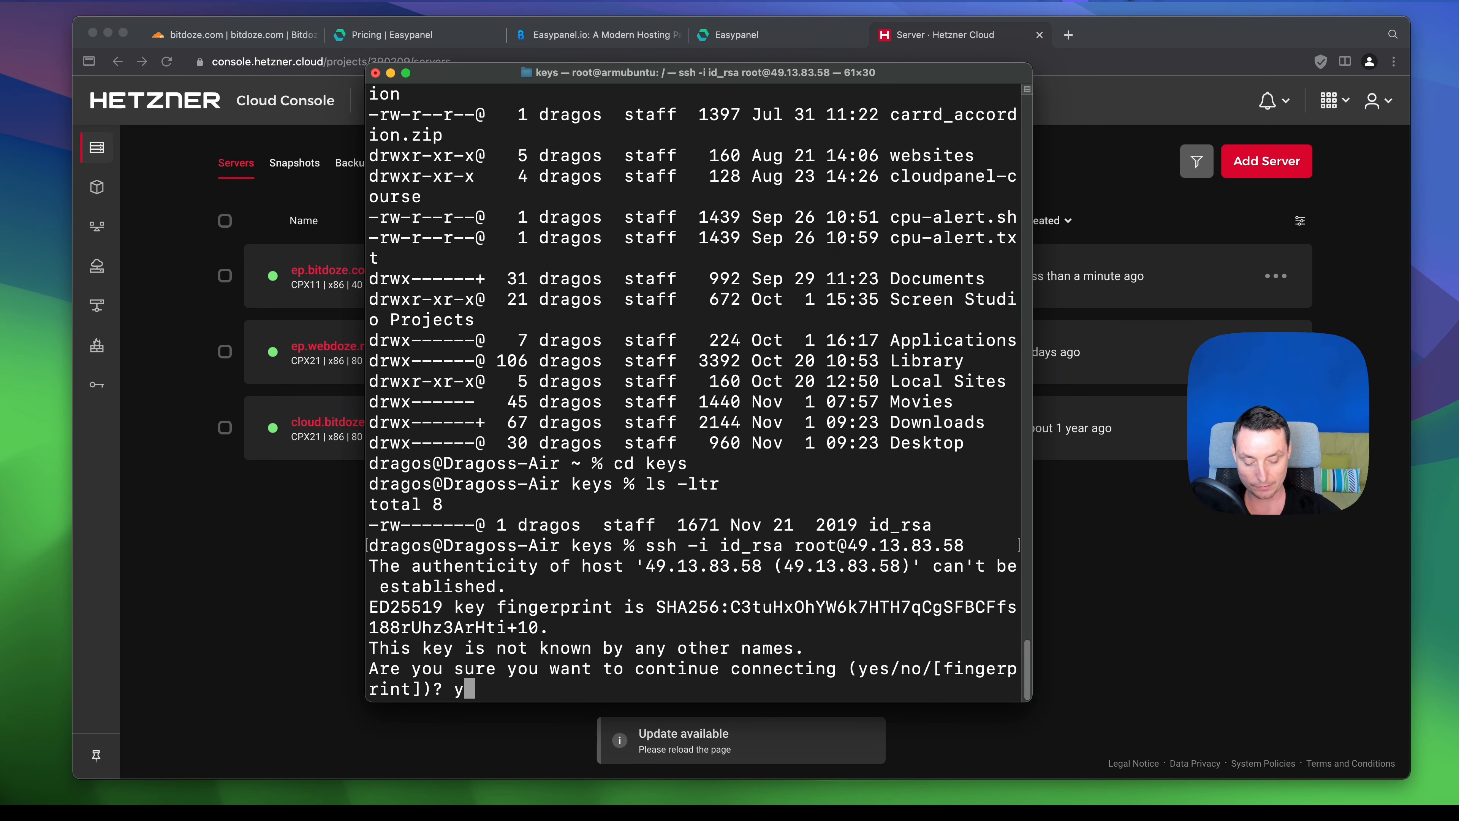
{"action": "key", "text": "Return"}
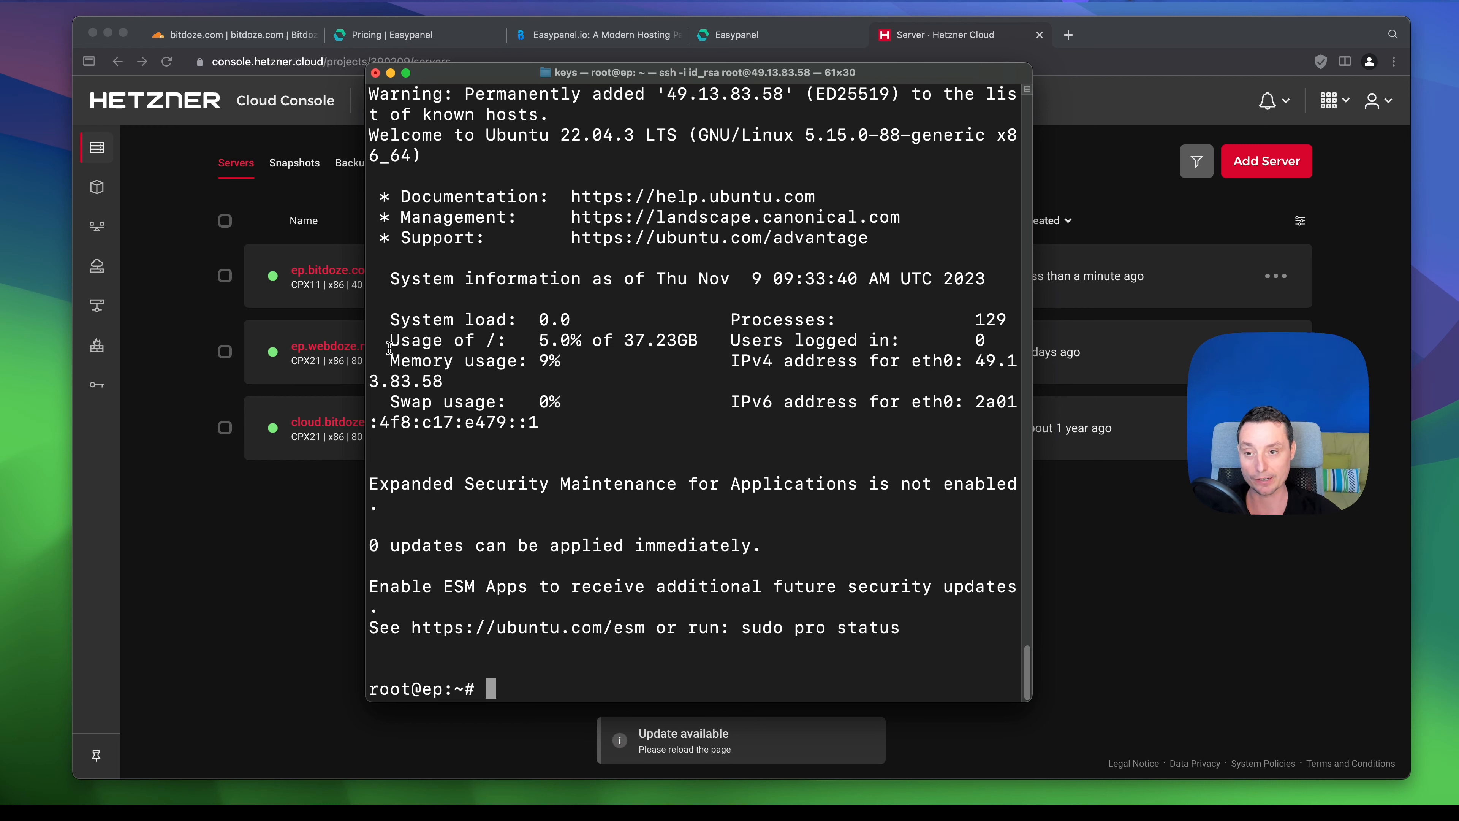
- Copy 'apt update && apt -y upgrade' from the article and run it on the server
{"action": "left_click", "coordinate": [575, 37]}
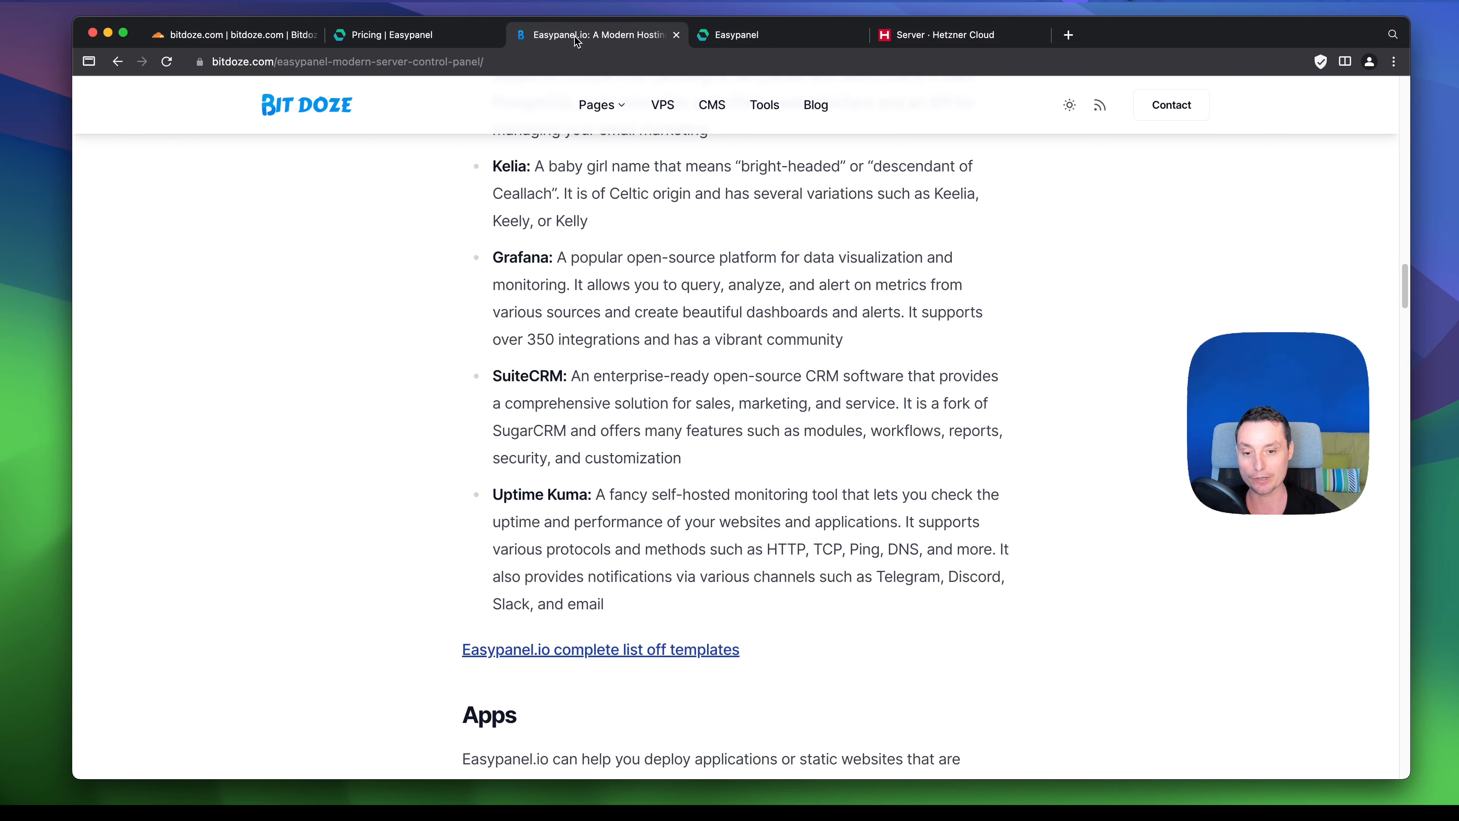
{"action": "scroll", "coordinate": [795, 362], "scroll_direction": "down", "scroll_amount": 10}
{"action": "scroll", "coordinate": [796, 378], "scroll_direction": "down", "scroll_amount": 3}
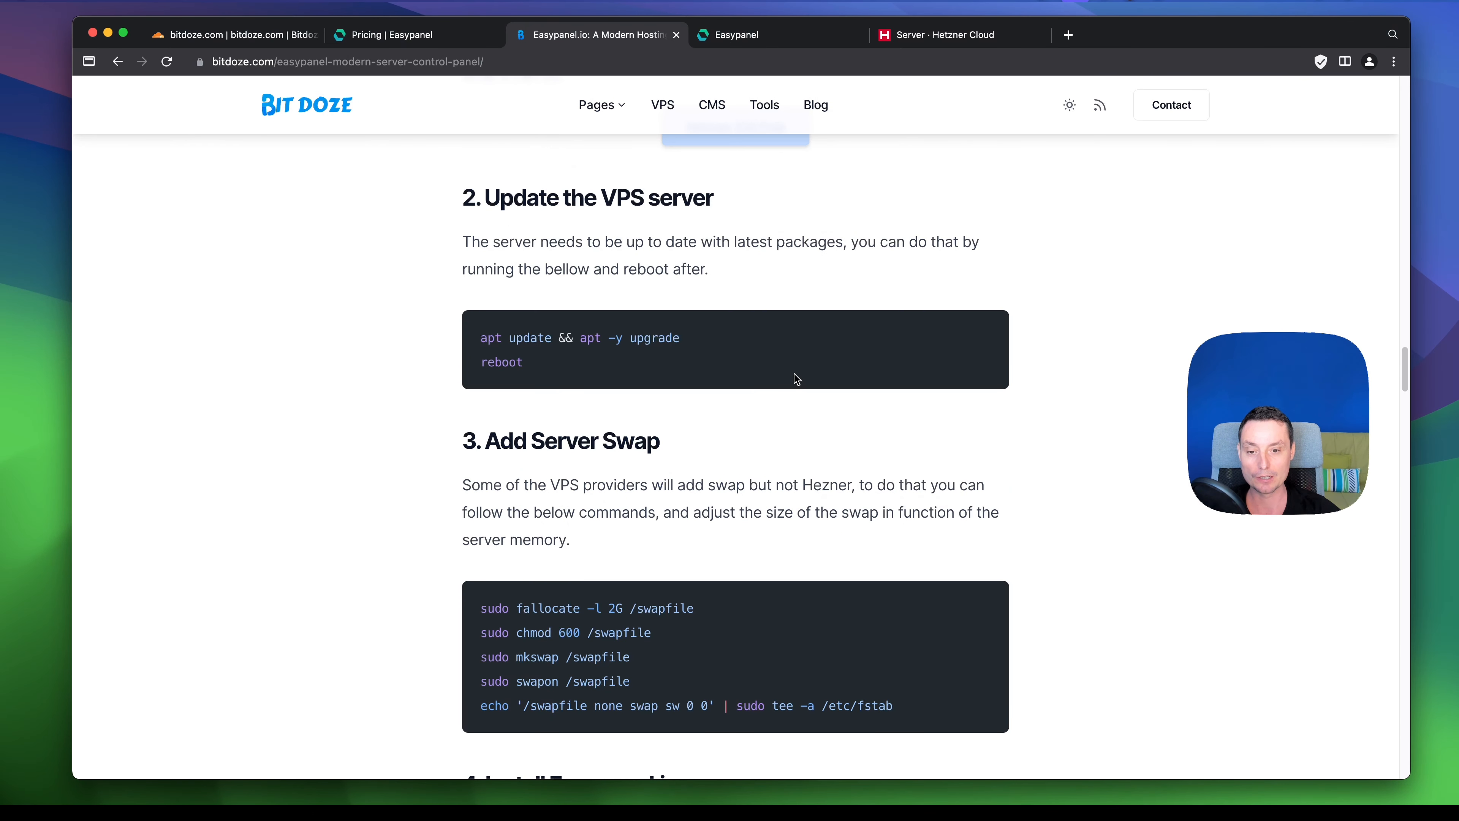
{"action": "triple_click", "coordinate": [540, 341]}
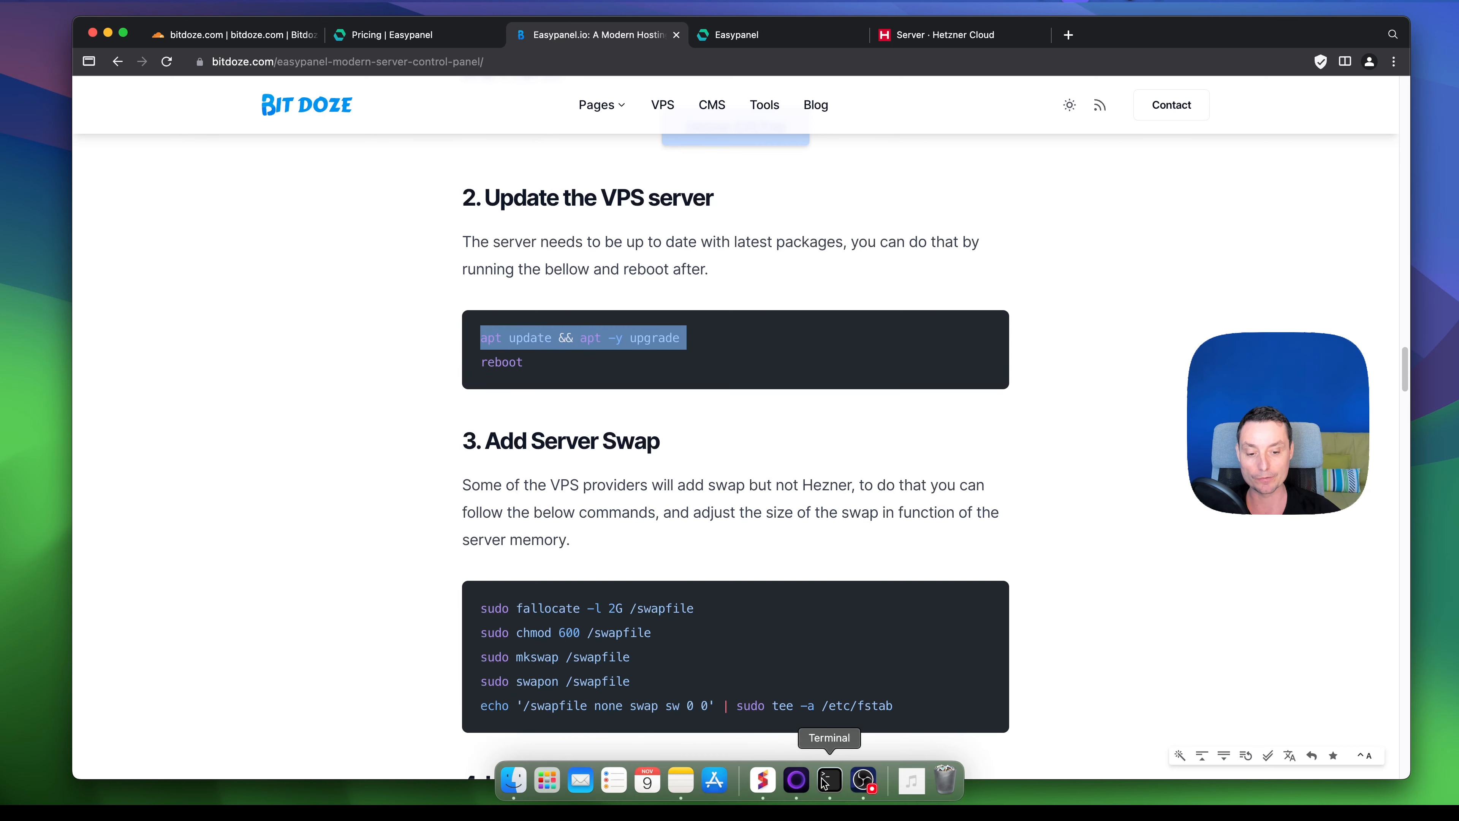
{"action": "left_click", "coordinate": [821, 791]}
{"action": "key", "text": "super+v"}
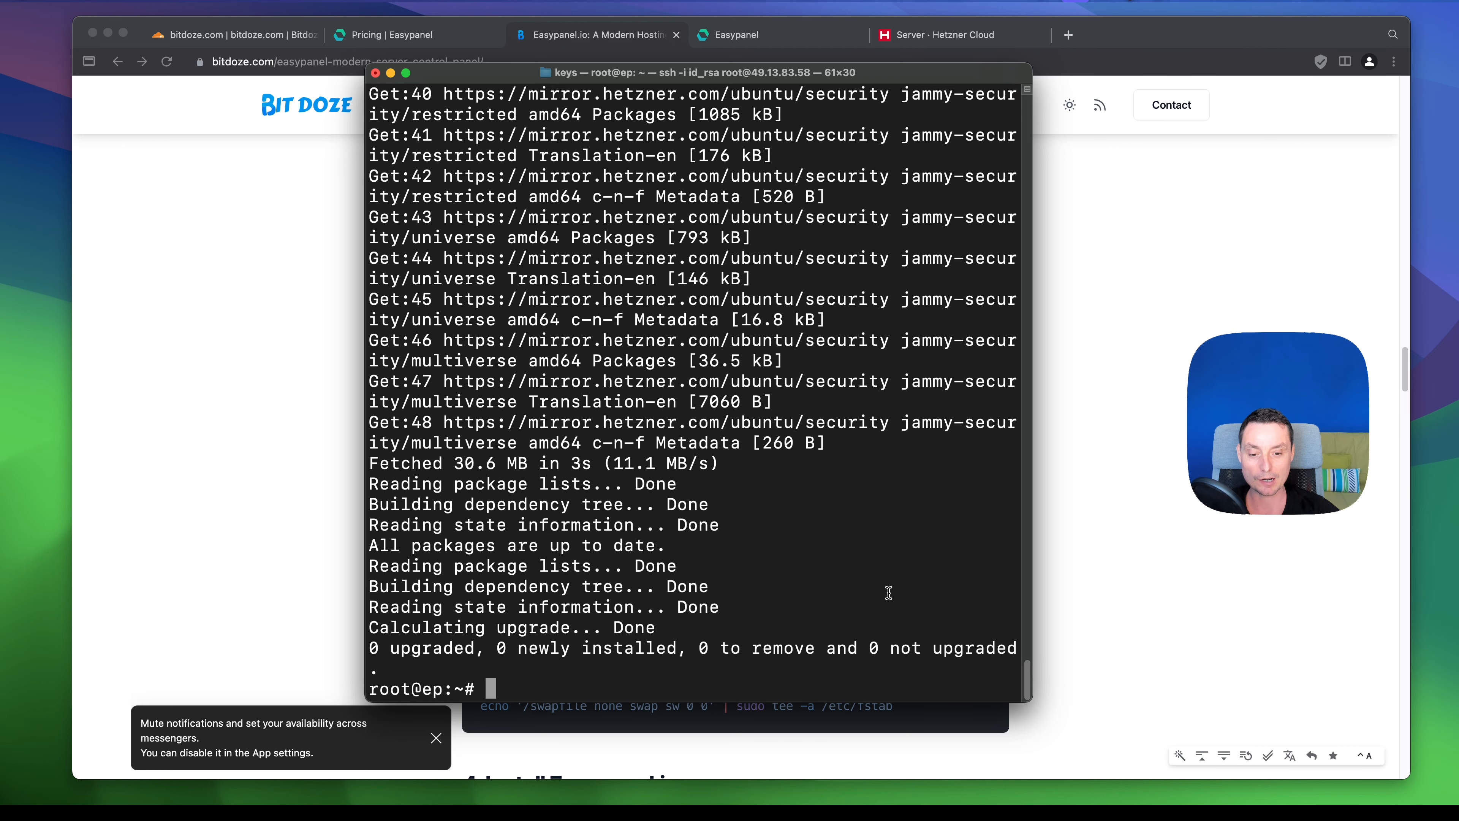
- Dismiss the message-muting notification and scroll the article on to the next instructions
{"action": "left_click", "coordinate": [1094, 568]}
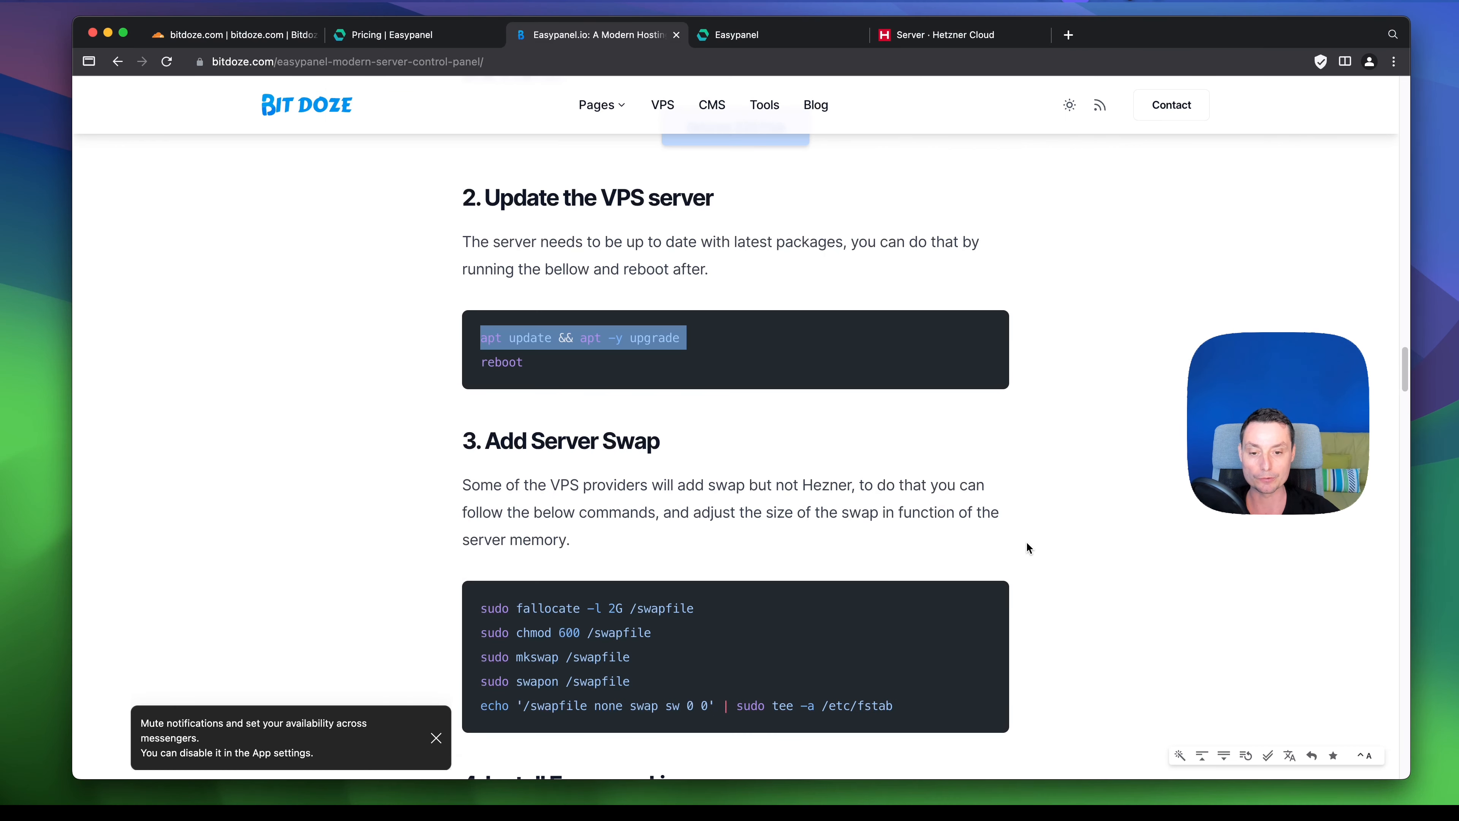
{"action": "left_click", "coordinate": [437, 738]}
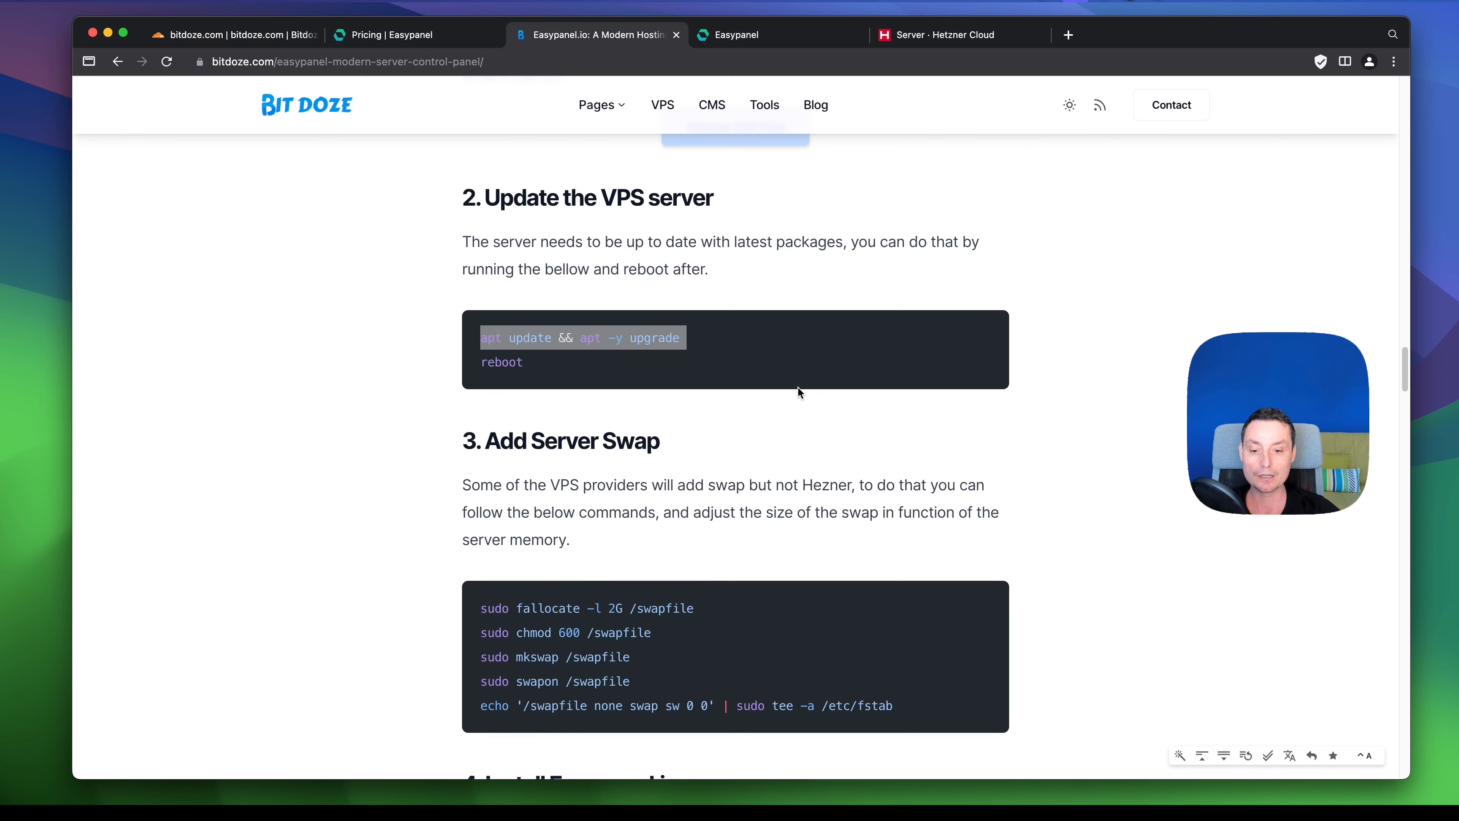
{"action": "scroll", "coordinate": [798, 387], "scroll_direction": "down", "scroll_amount": 2}
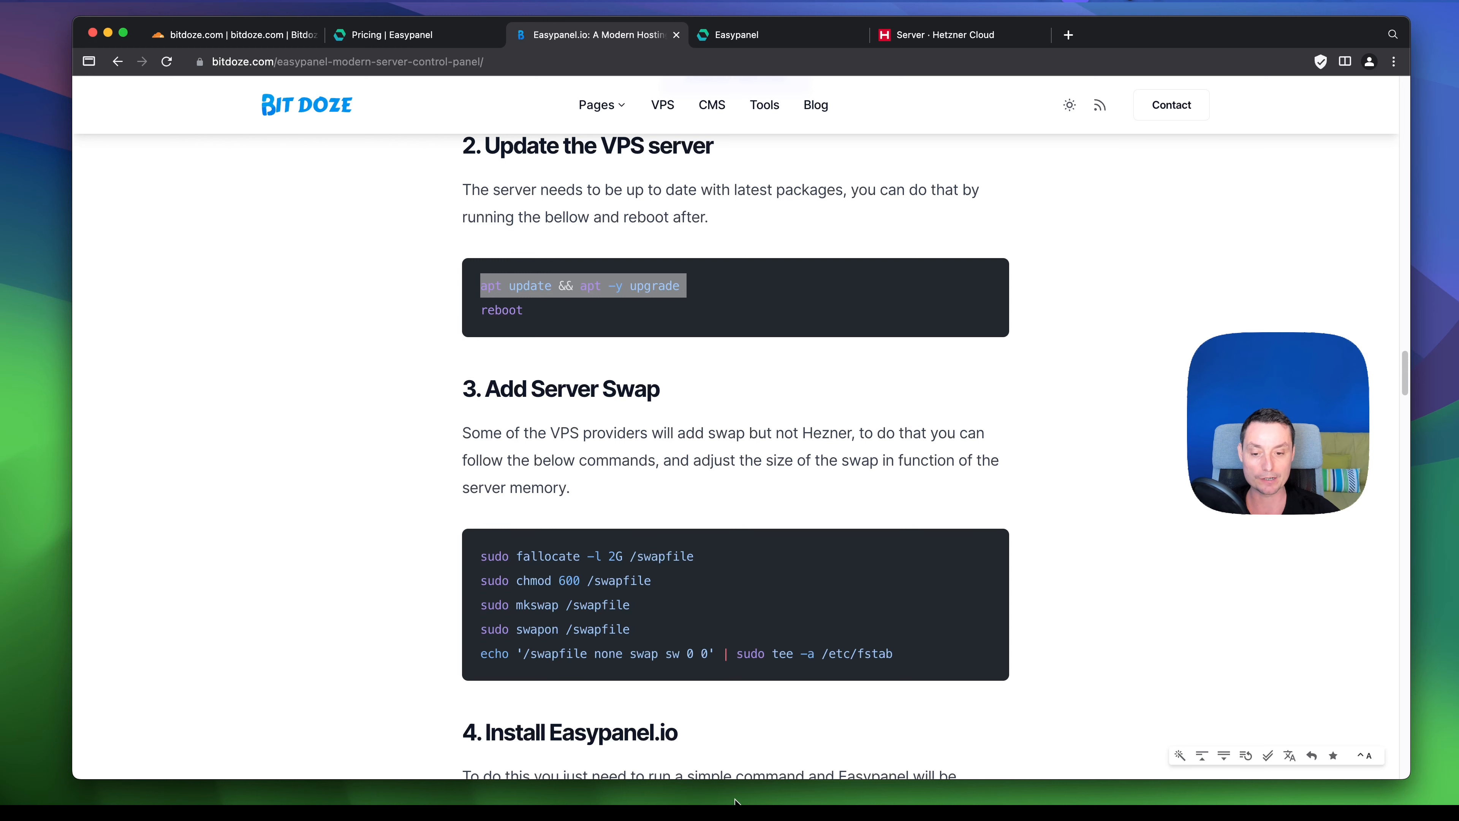
{"action": "mouse_move", "coordinate": [722, 804]}
{"action": "left_click", "coordinate": [827, 785]}
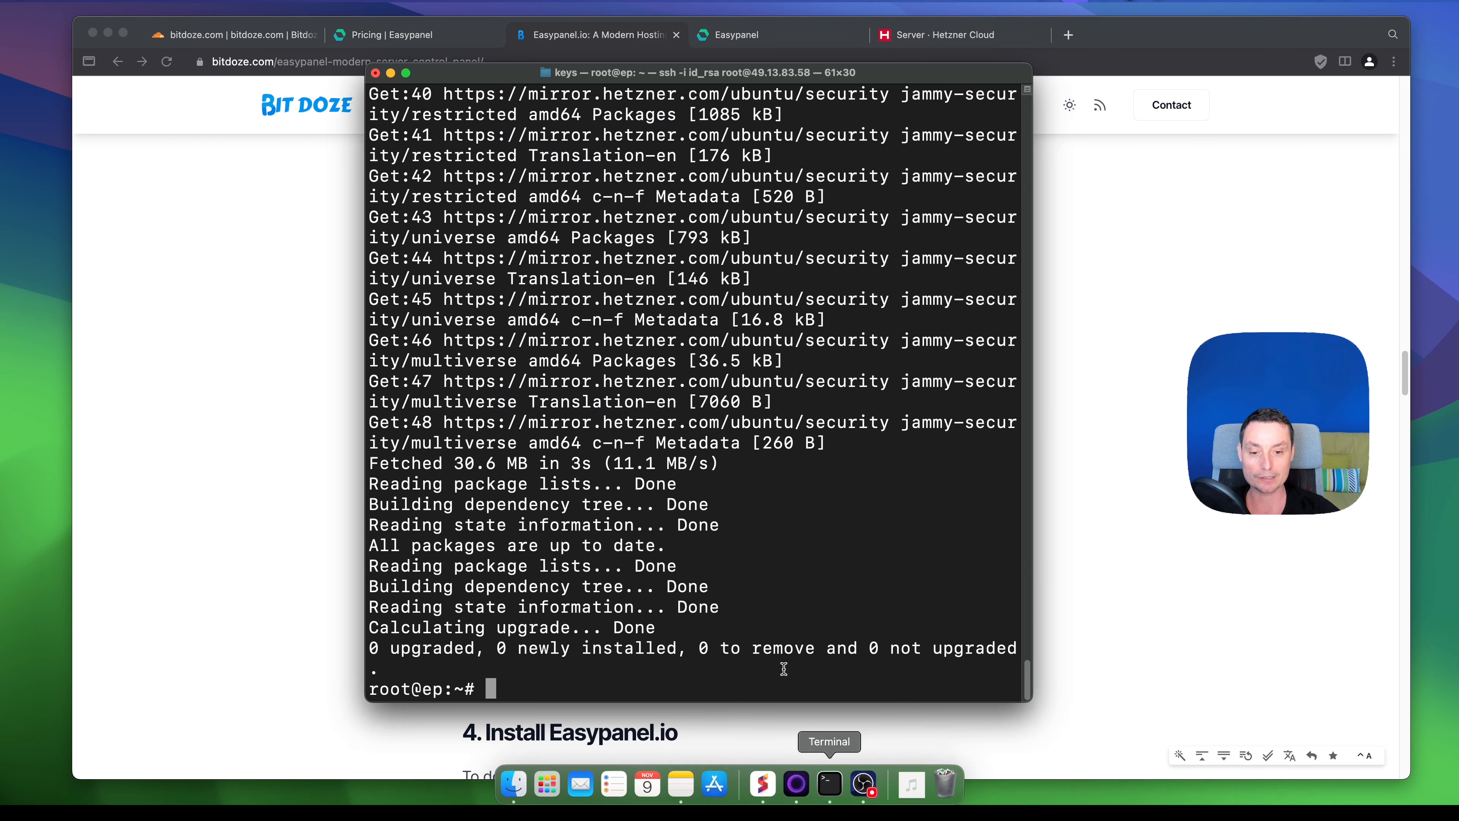
- Run top and check the 1915.8 MiB memory and 0.0 swap lines
{"action": "type", "text": "top"}
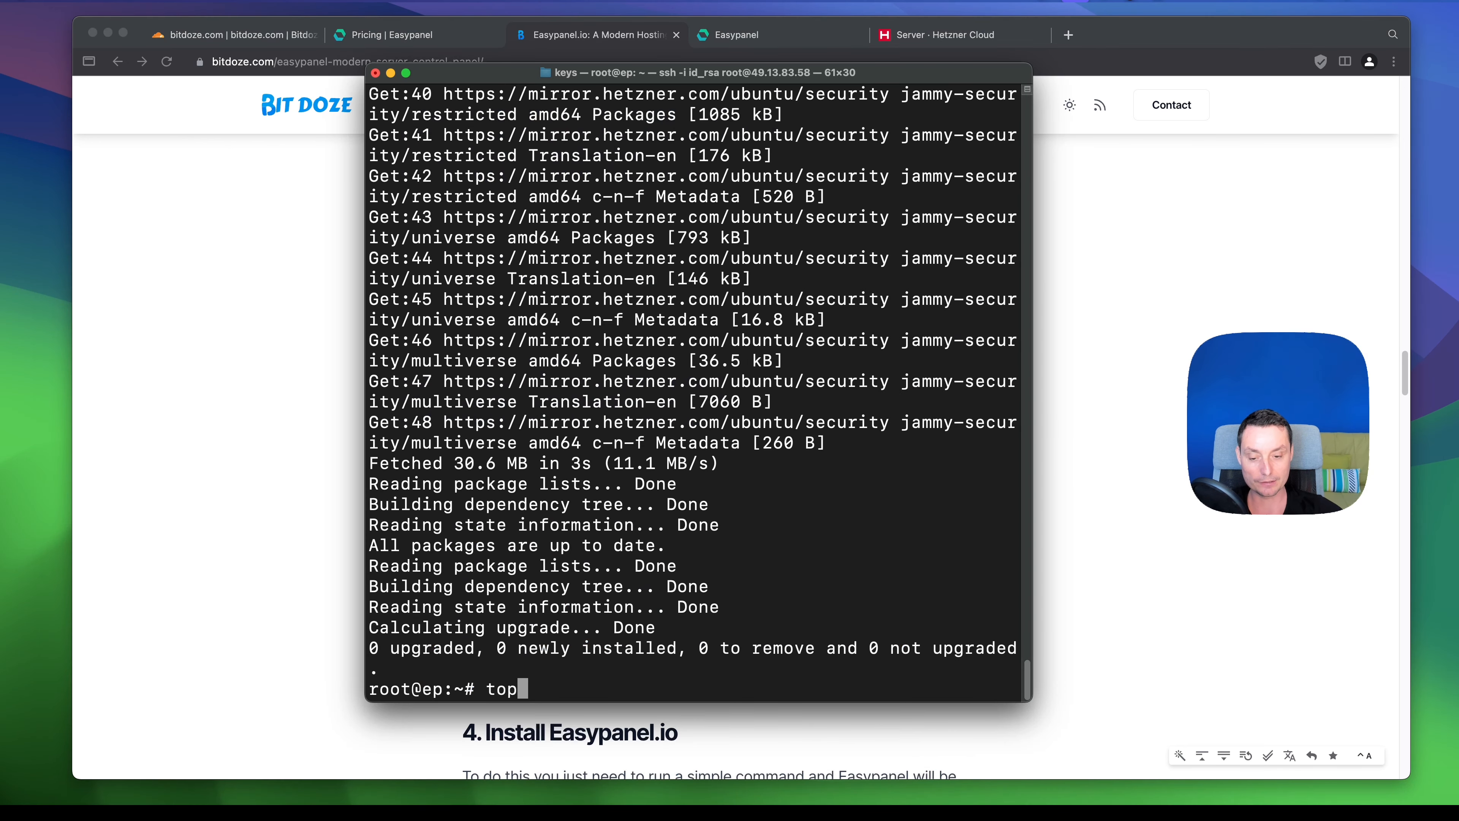
{"action": "key", "text": "Return"}
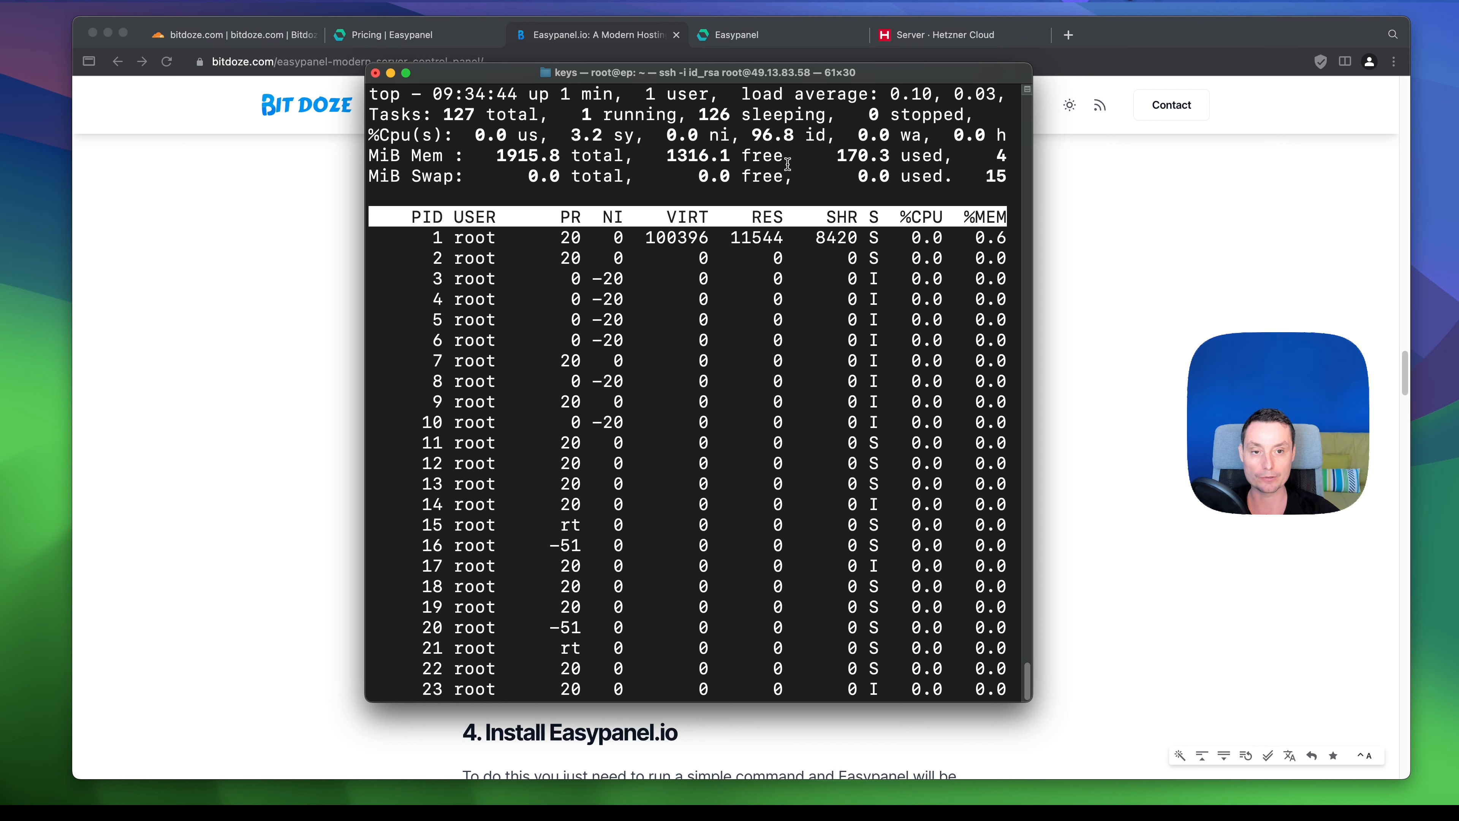
{"action": "left_click_drag", "start_coordinate": [379, 182], "coordinate": [1000, 176]}
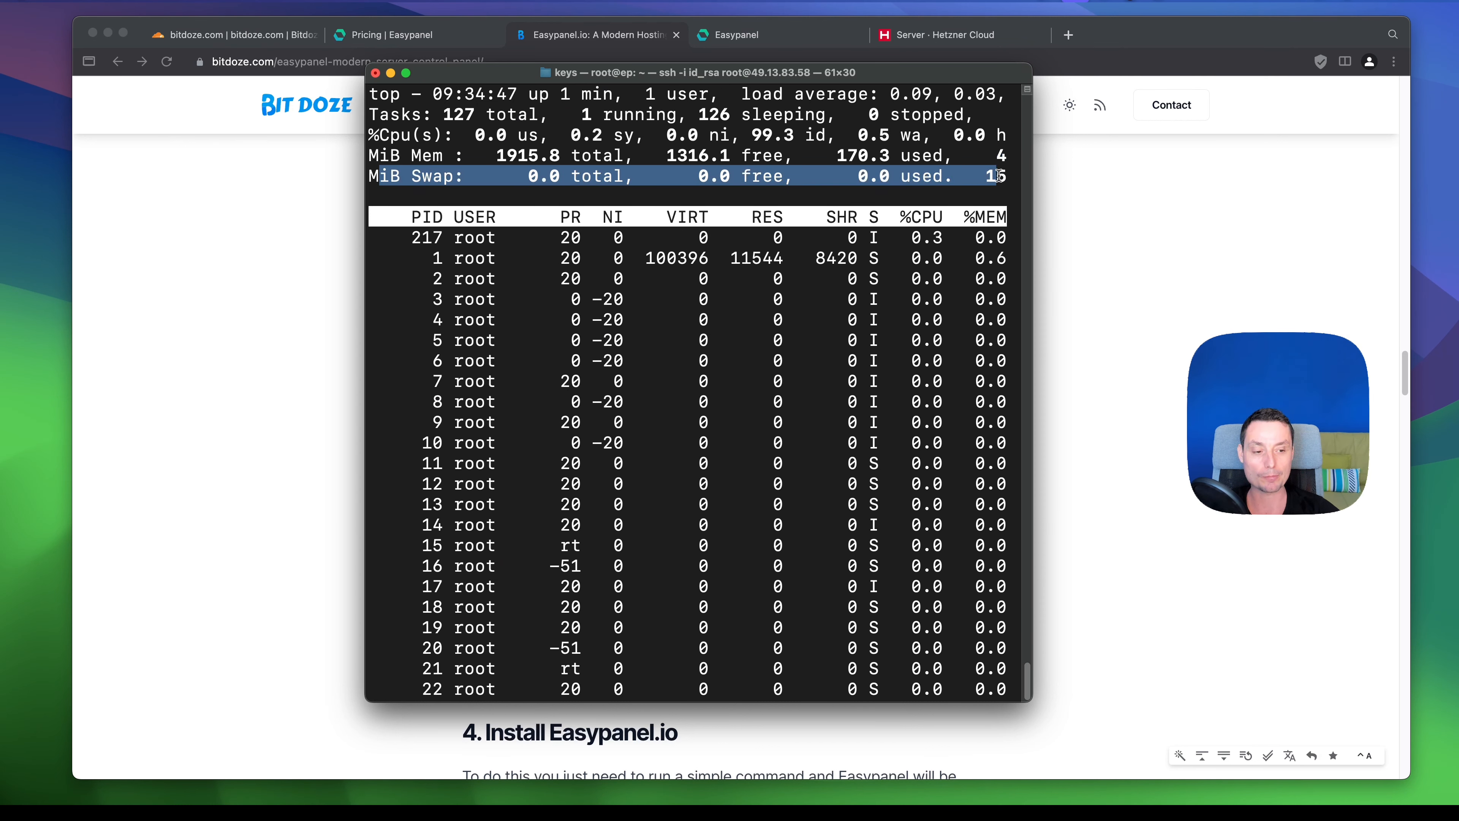
{"action": "left_click_drag", "start_coordinate": [1276, 507], "coordinate": [1303, 711]}
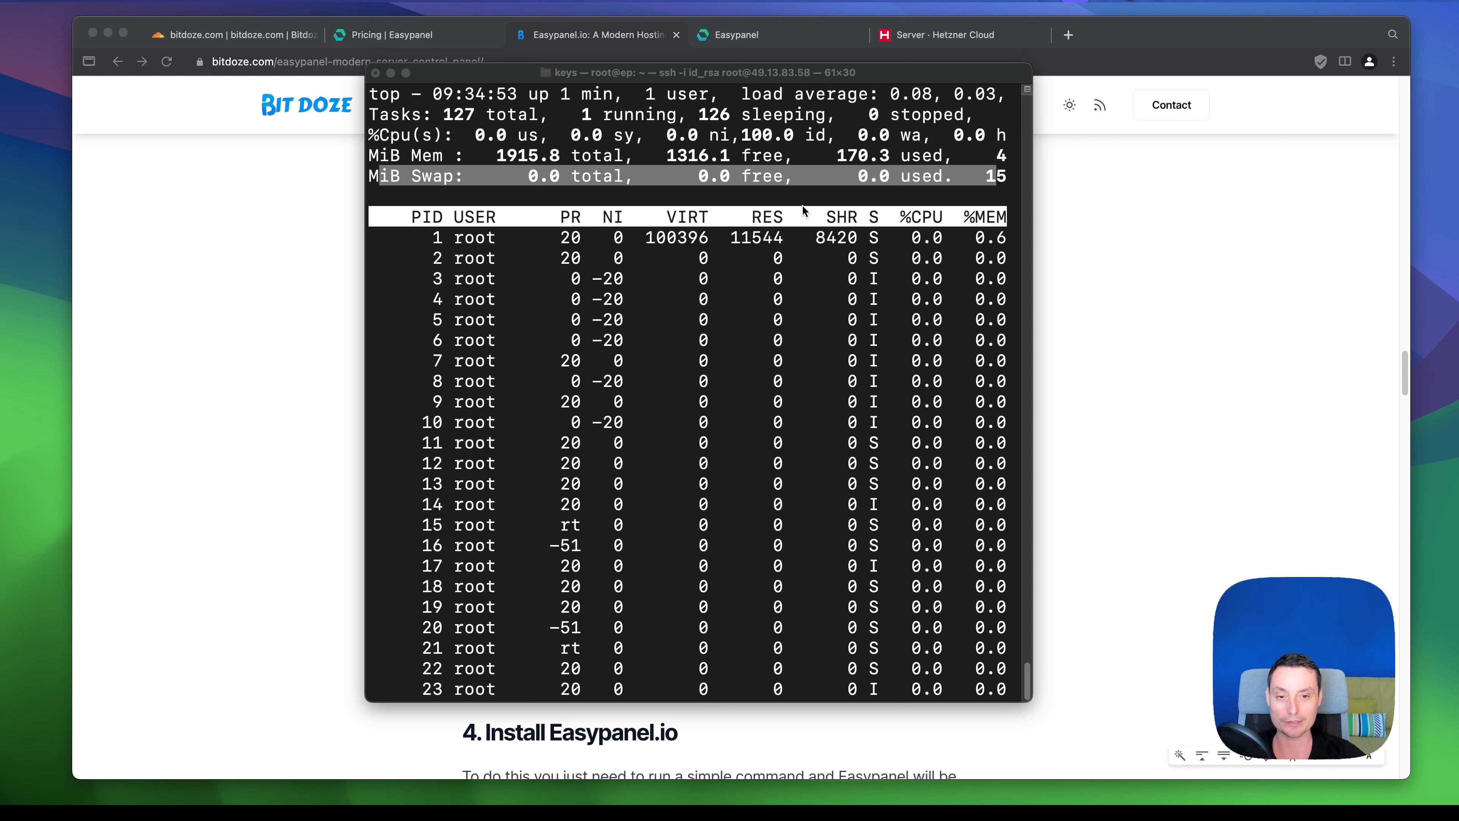
{"action": "left_click", "coordinate": [735, 413]}
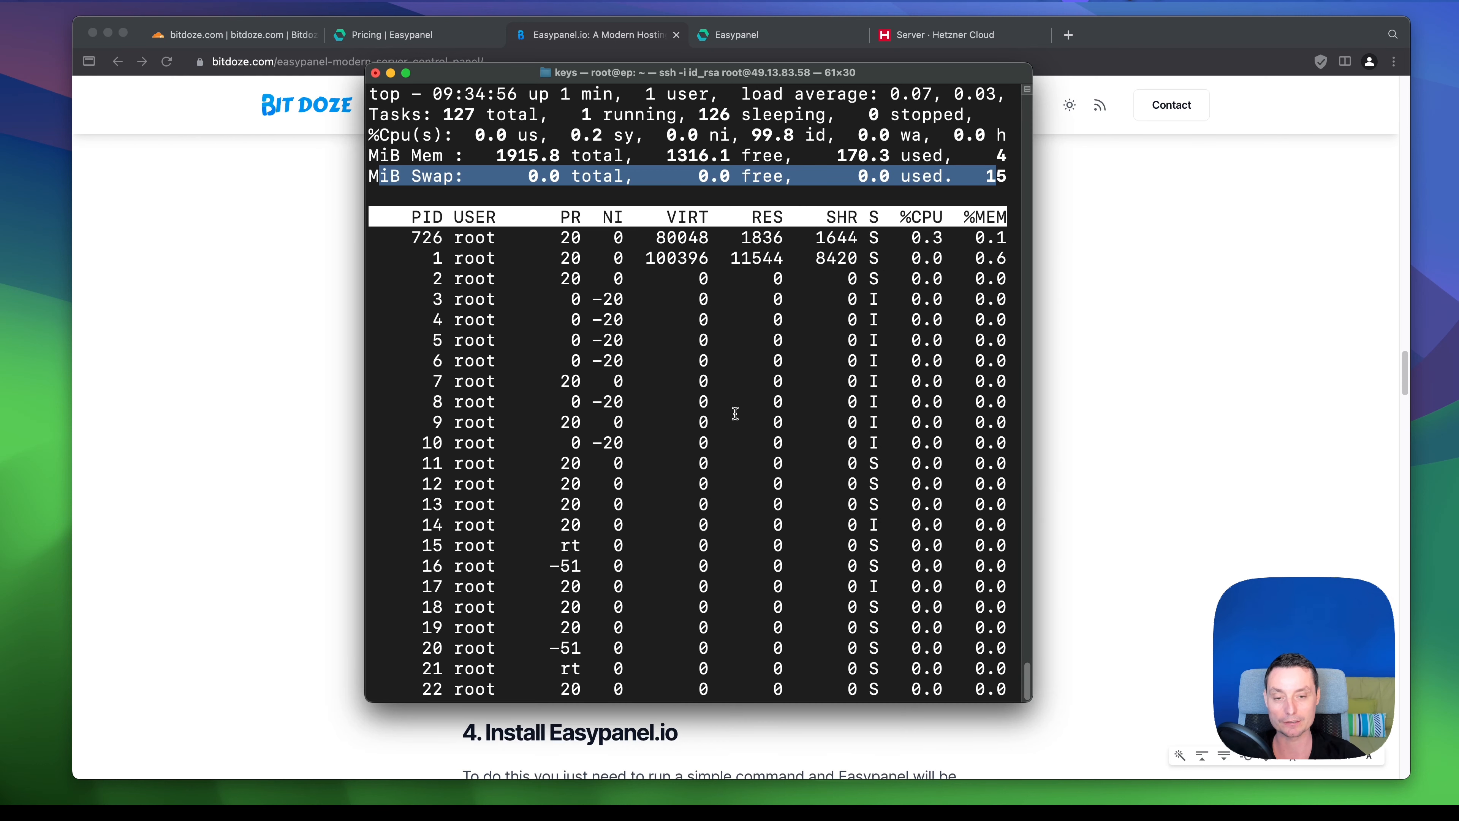
- Quit top and create a 2G swap file with the article's fallocate command
{"action": "key", "text": "q"}
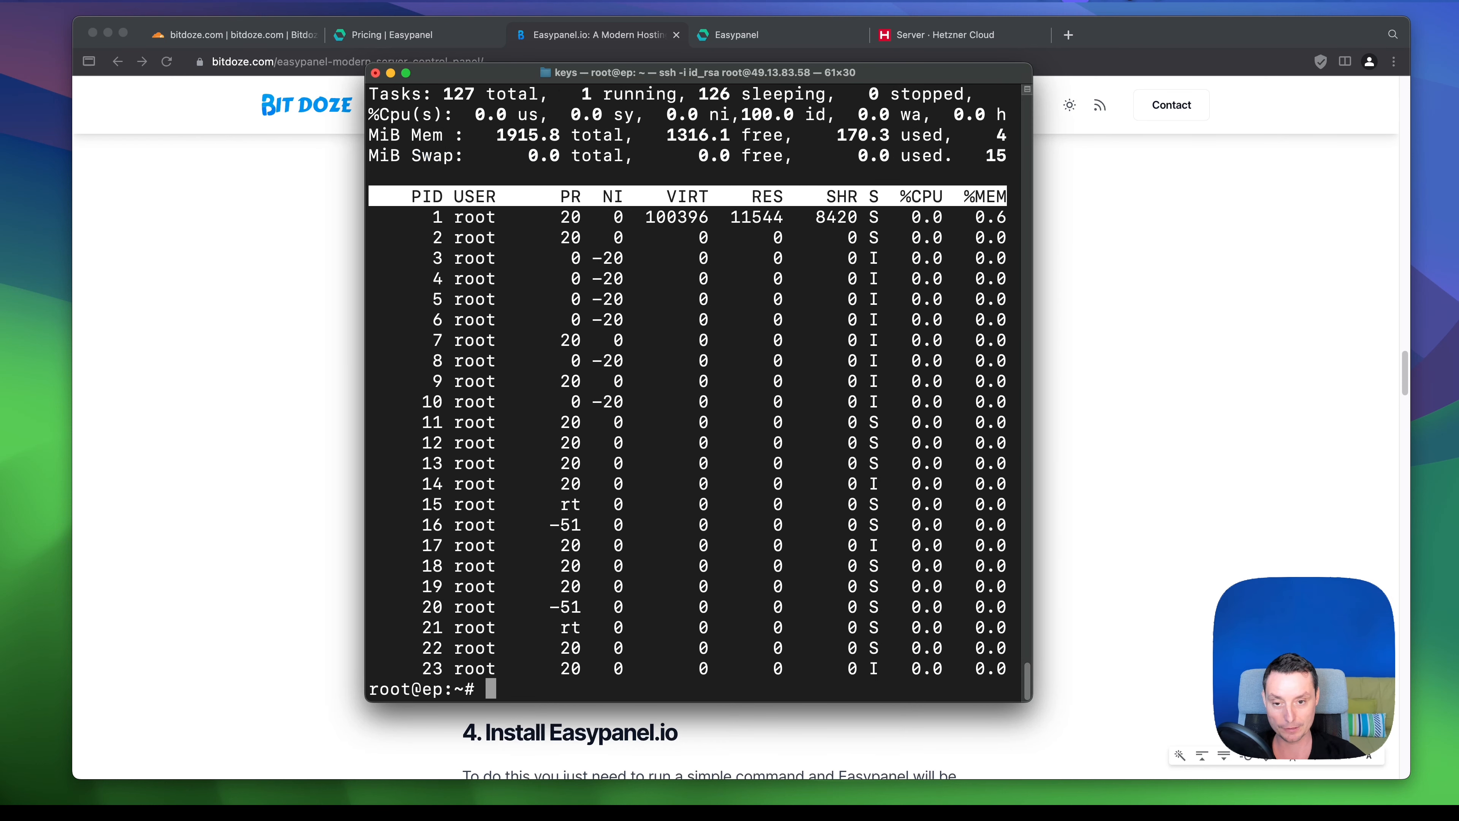
{"action": "left_click", "coordinate": [302, 524]}
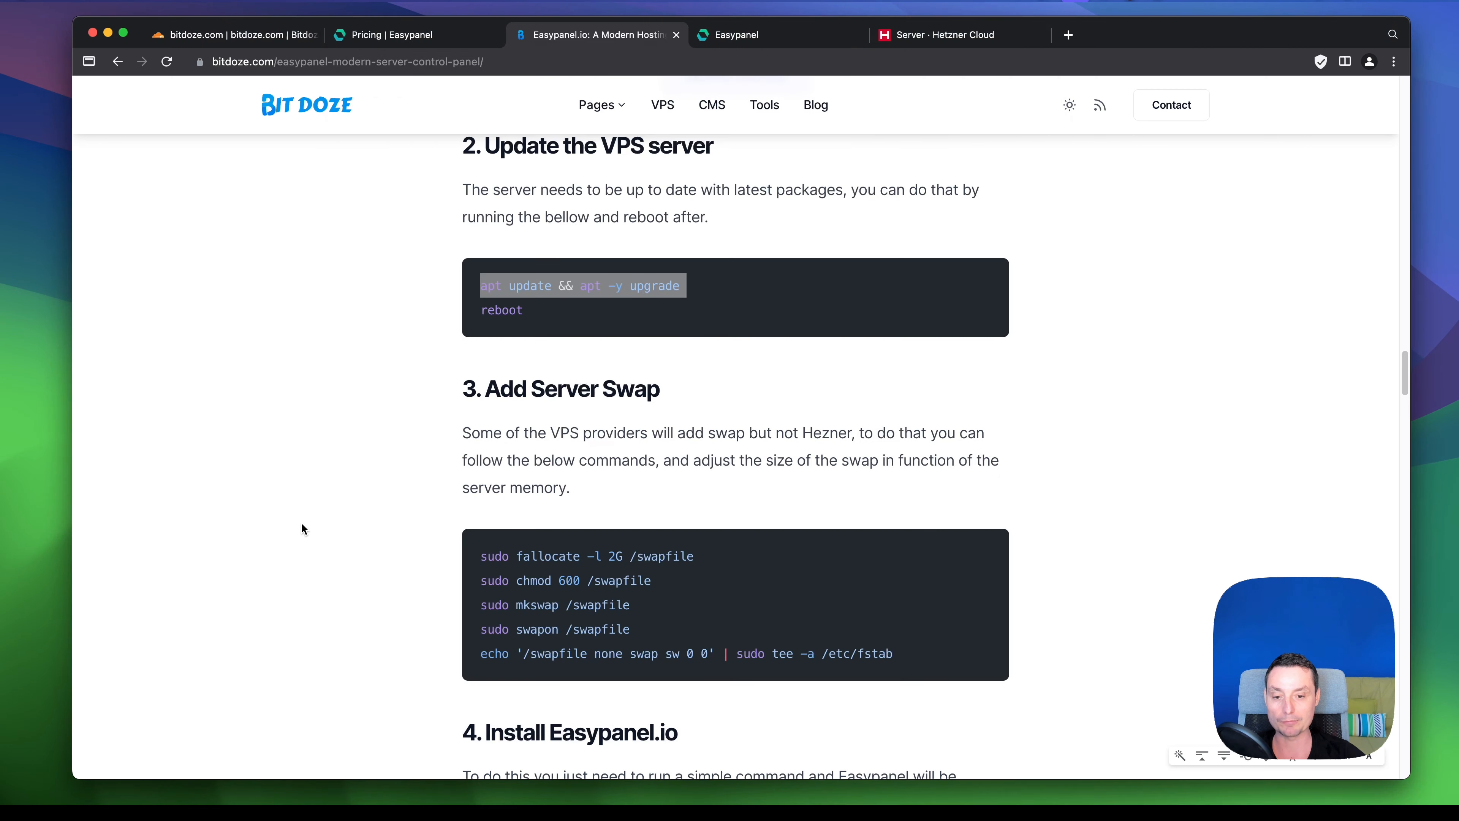
{"action": "triple_click", "coordinate": [602, 553]}
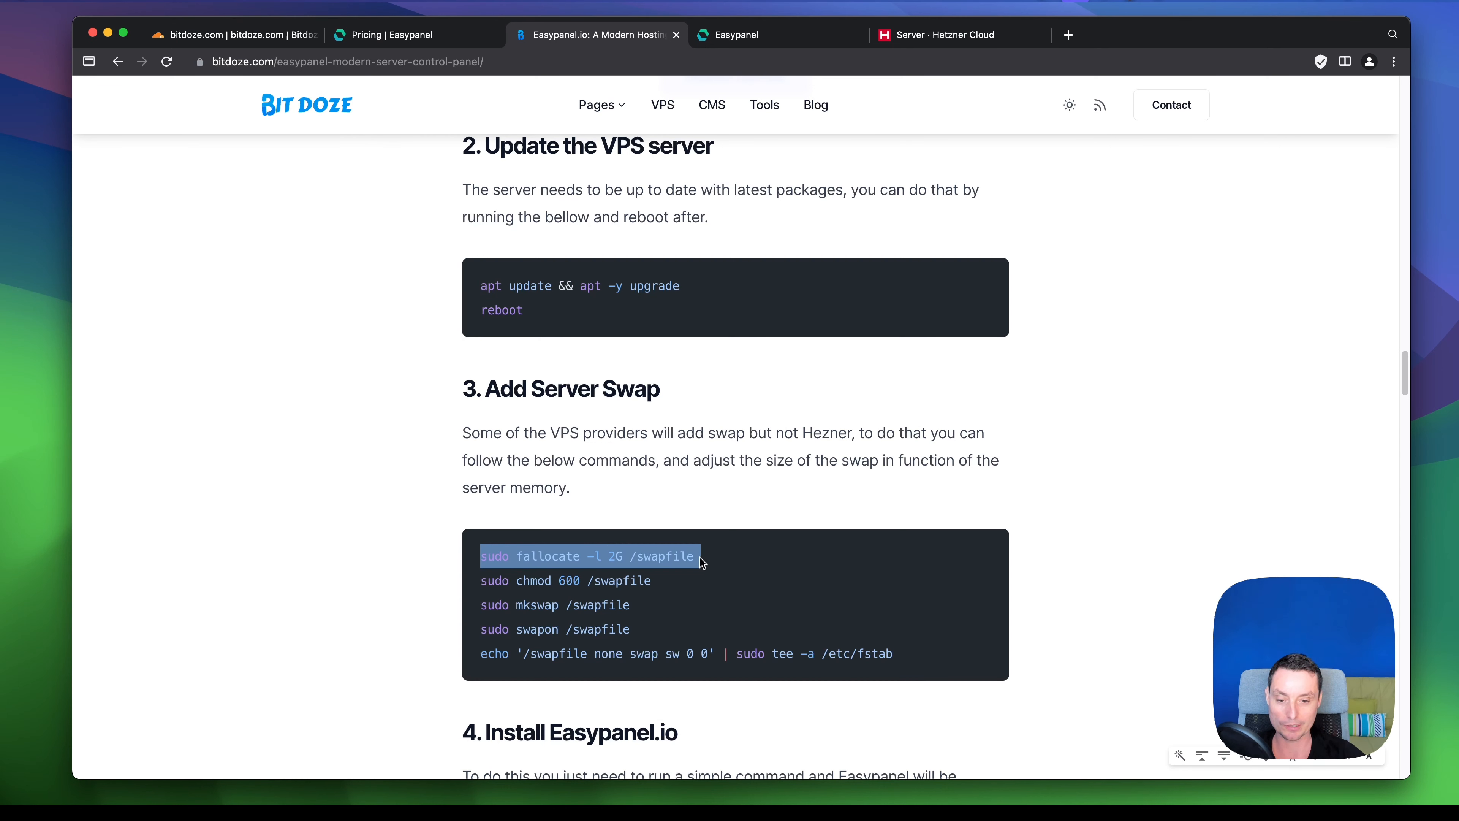
{"action": "left_click_drag", "start_coordinate": [696, 557], "coordinate": [457, 555]}
{"action": "key", "text": "super+c"}
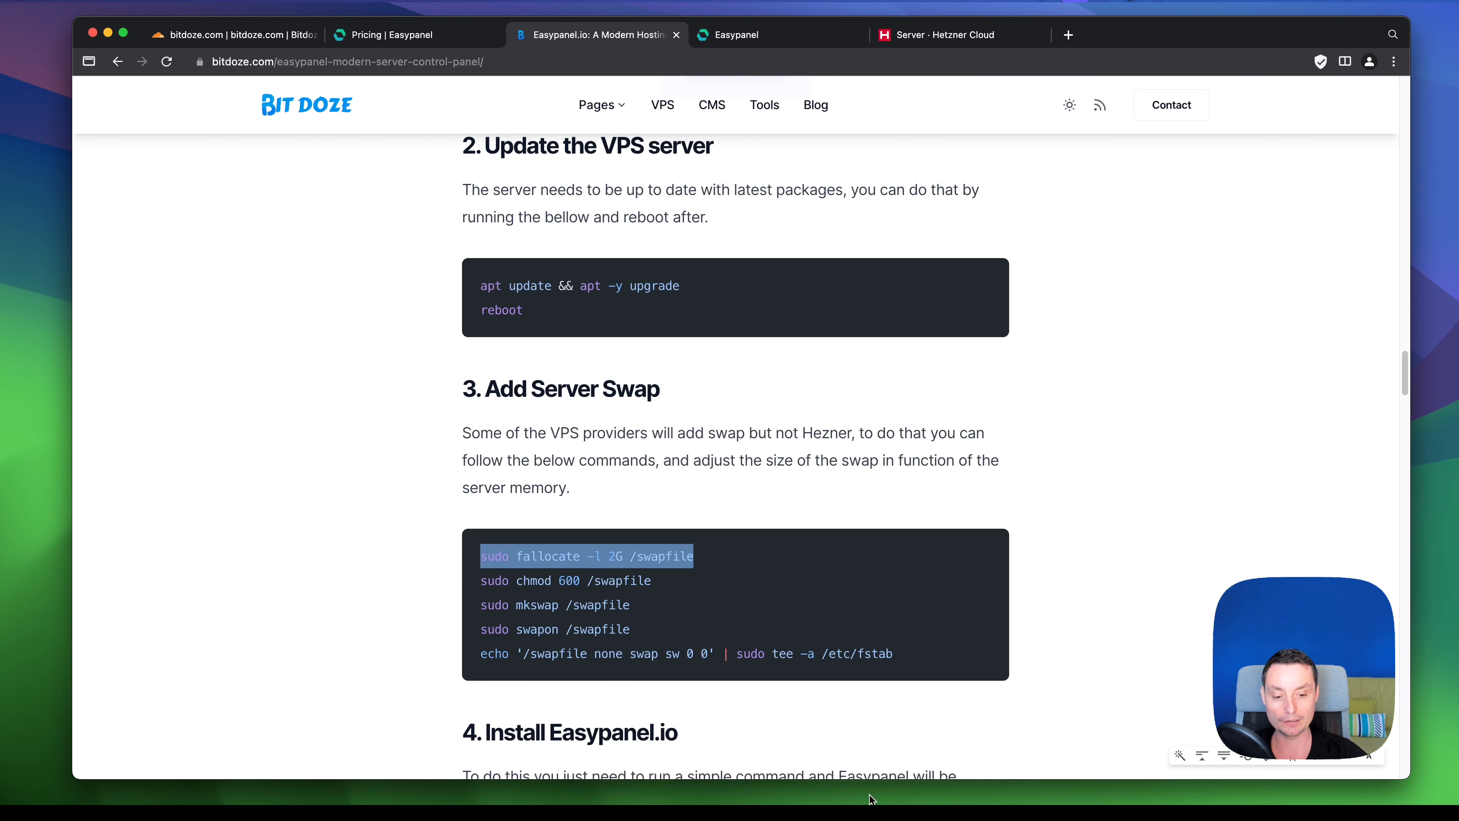
{"action": "left_click", "coordinate": [832, 786]}
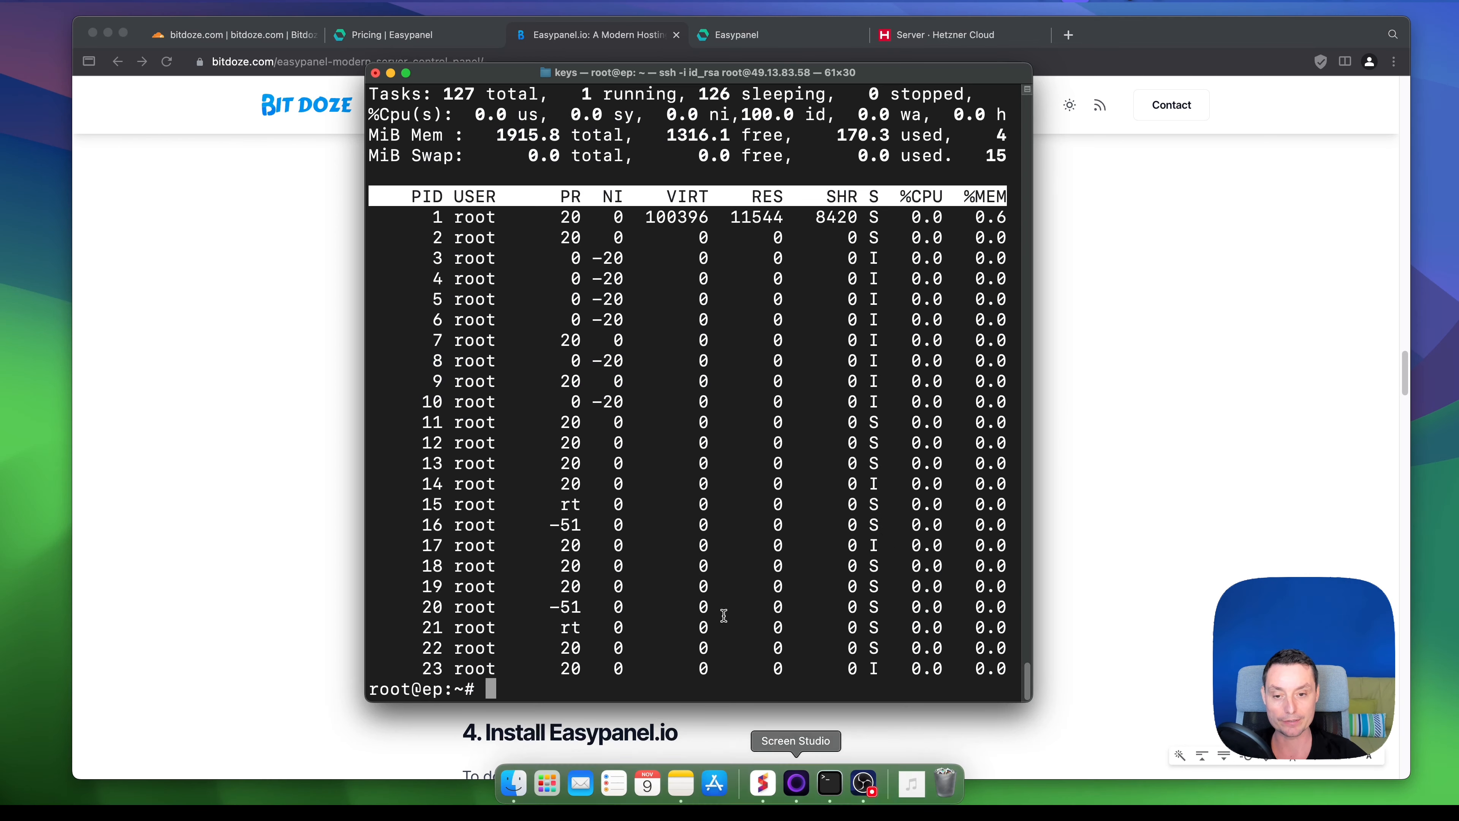
{"action": "key", "text": "super+v"}
{"action": "key", "text": "Return"}
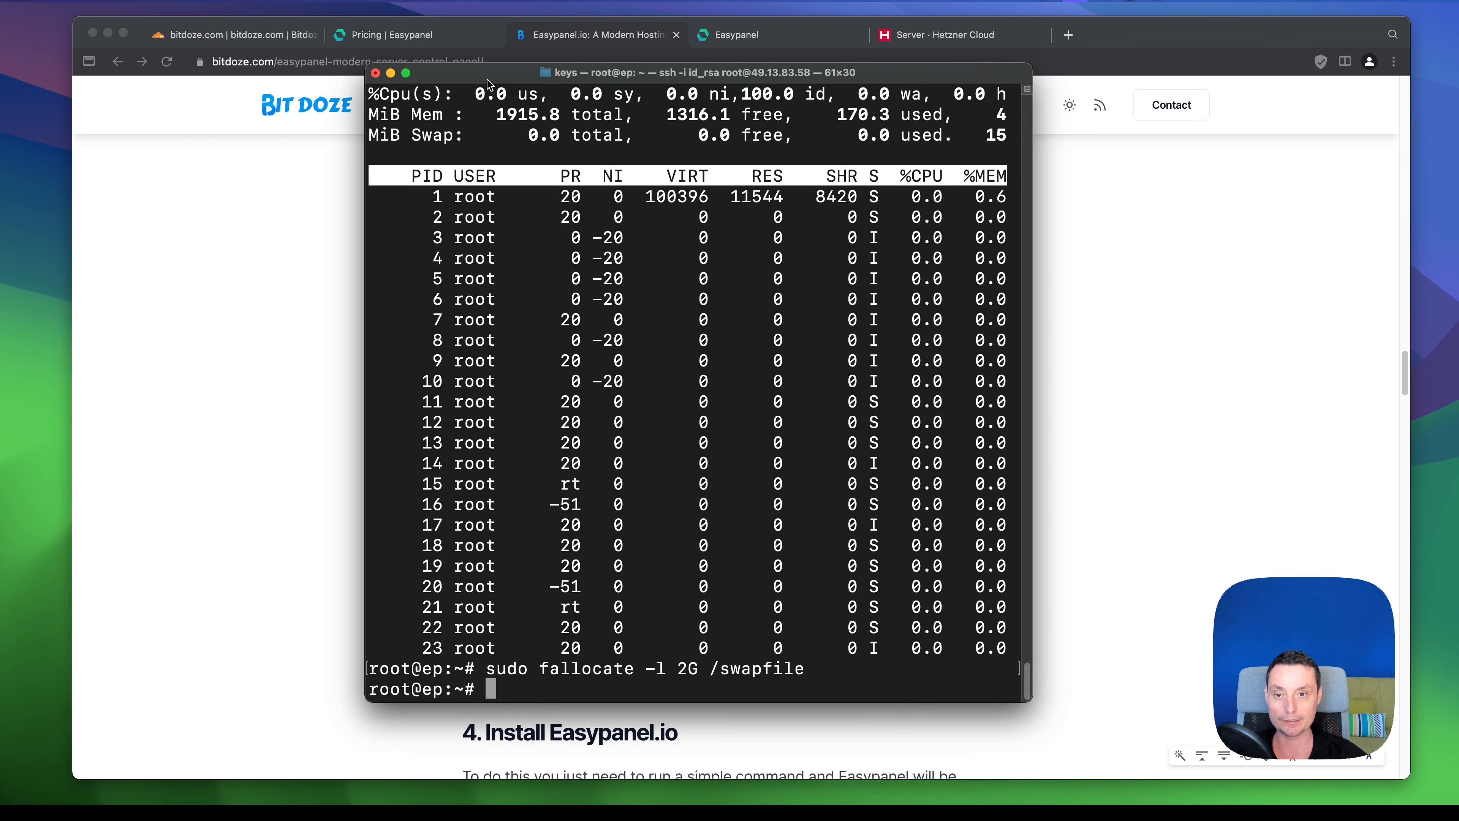
- Restrict the swap file's permissions with chmod 600
{"action": "left_click_drag", "start_coordinate": [487, 78], "coordinate": [382, 72]}
{"action": "left_click", "coordinate": [995, 633]}
{"action": "left_click_drag", "start_coordinate": [655, 582], "coordinate": [476, 582]}
{"action": "key", "text": "super+c"}
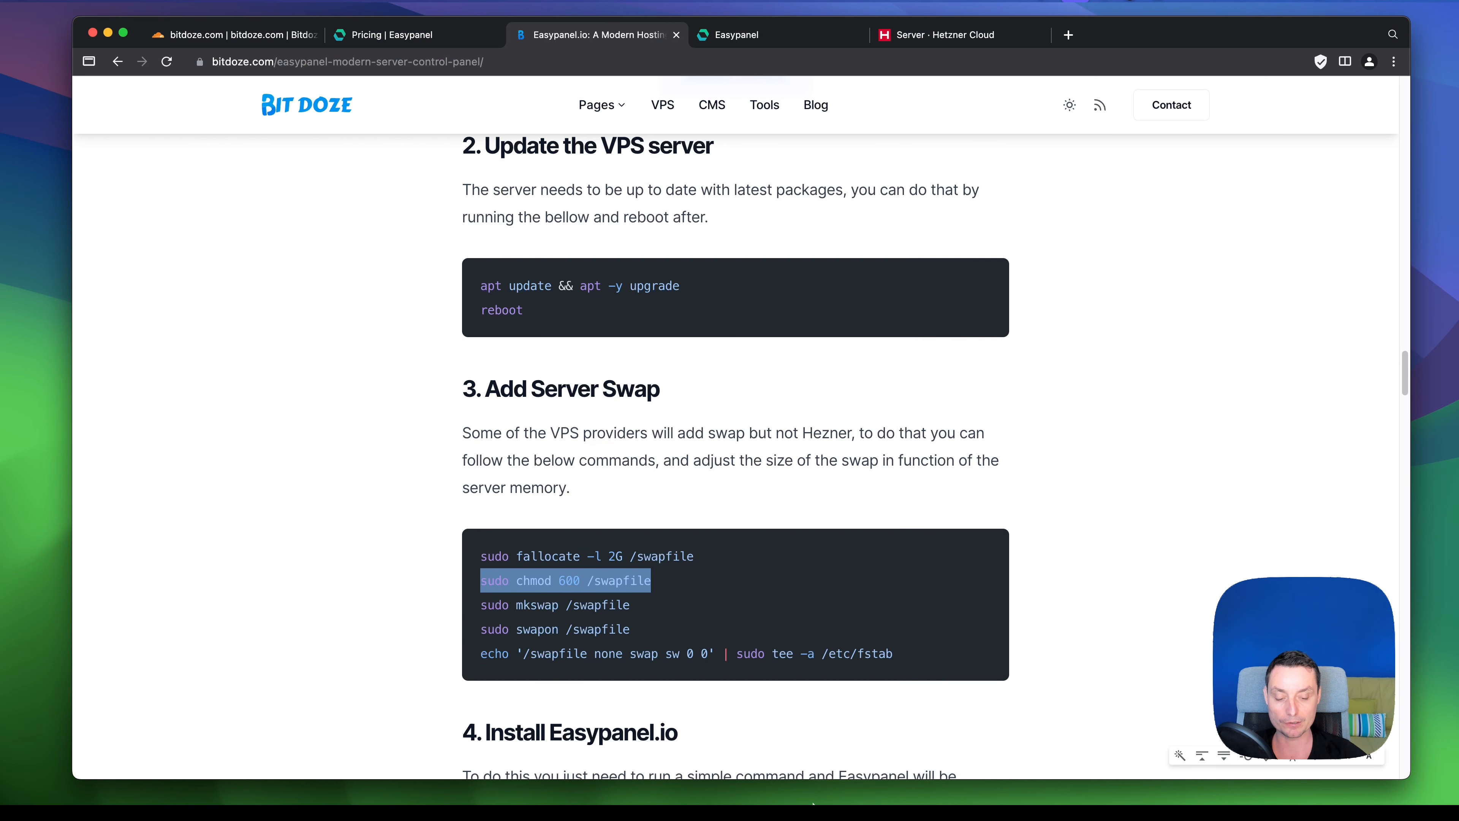
{"action": "left_click", "coordinate": [829, 789]}
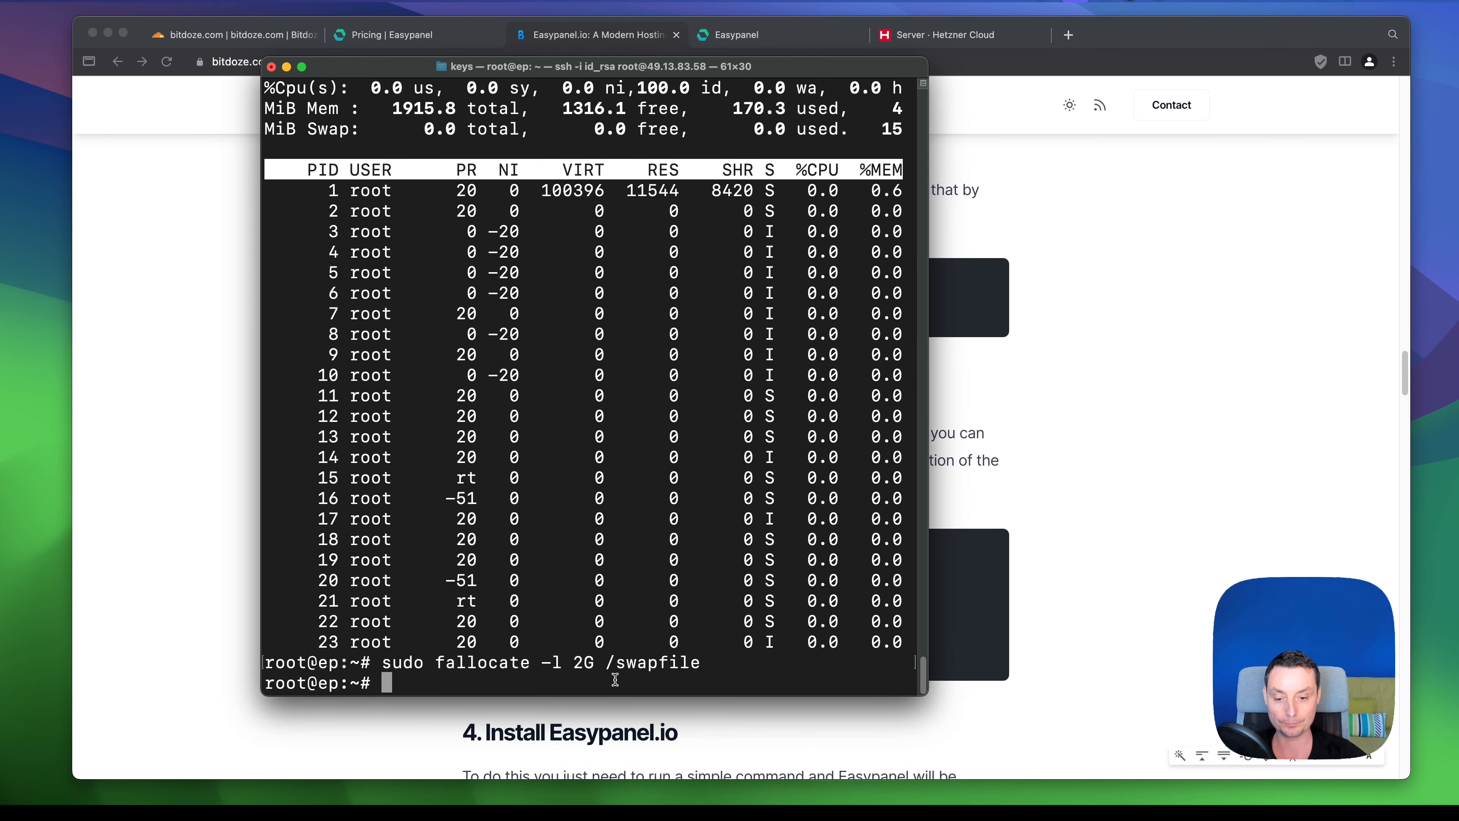
{"action": "key", "text": "super+v"}
{"action": "key", "text": "Return"}
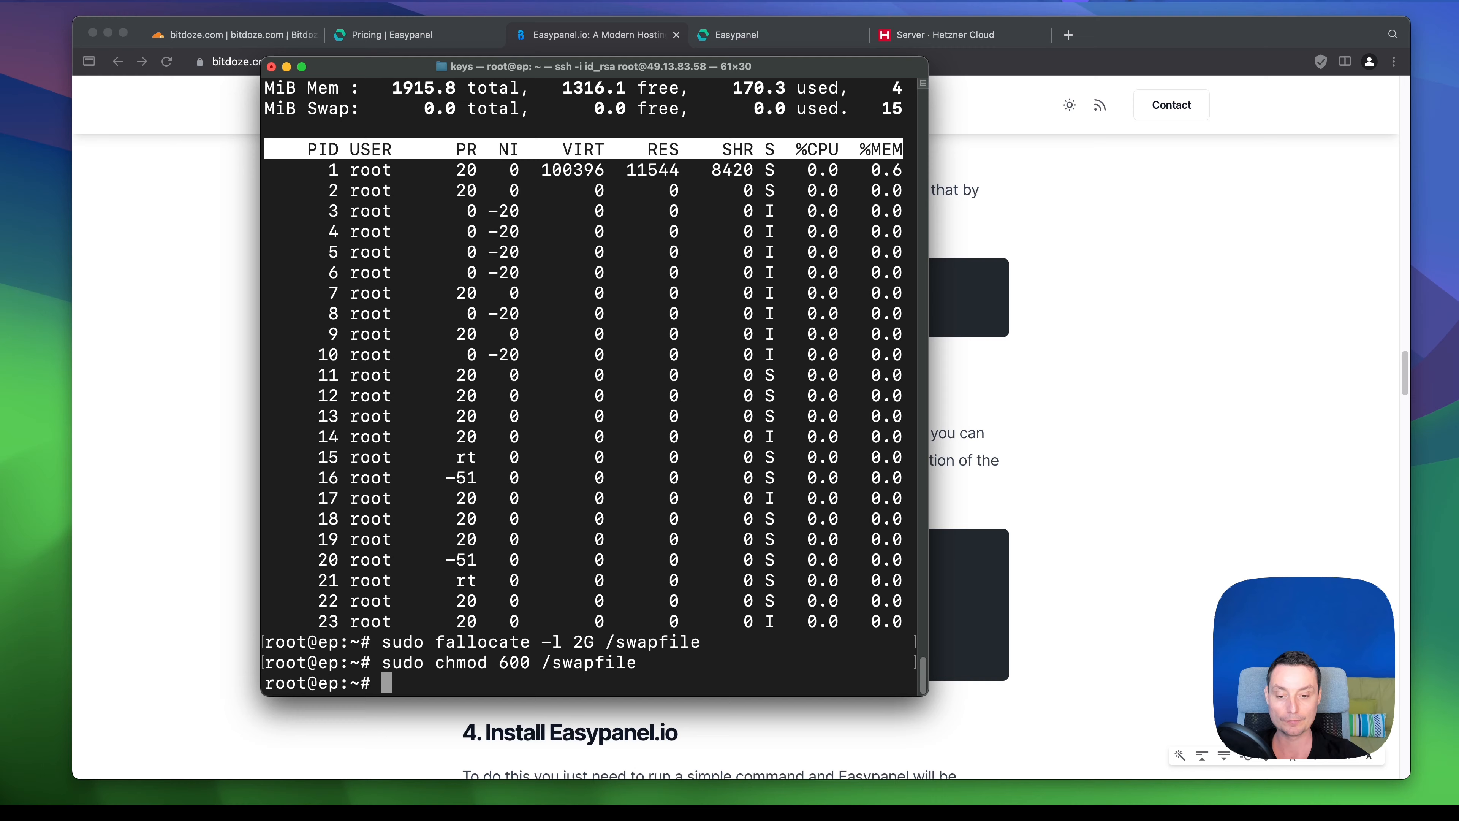
- Format the swap file as swap space with mkswap
{"action": "left_click", "coordinate": [995, 593]}
{"action": "left_click_drag", "start_coordinate": [629, 605], "coordinate": [482, 607]}
{"action": "left_click_drag", "start_coordinate": [630, 605], "coordinate": [481, 607]}
{"action": "key", "text": "super+c"}
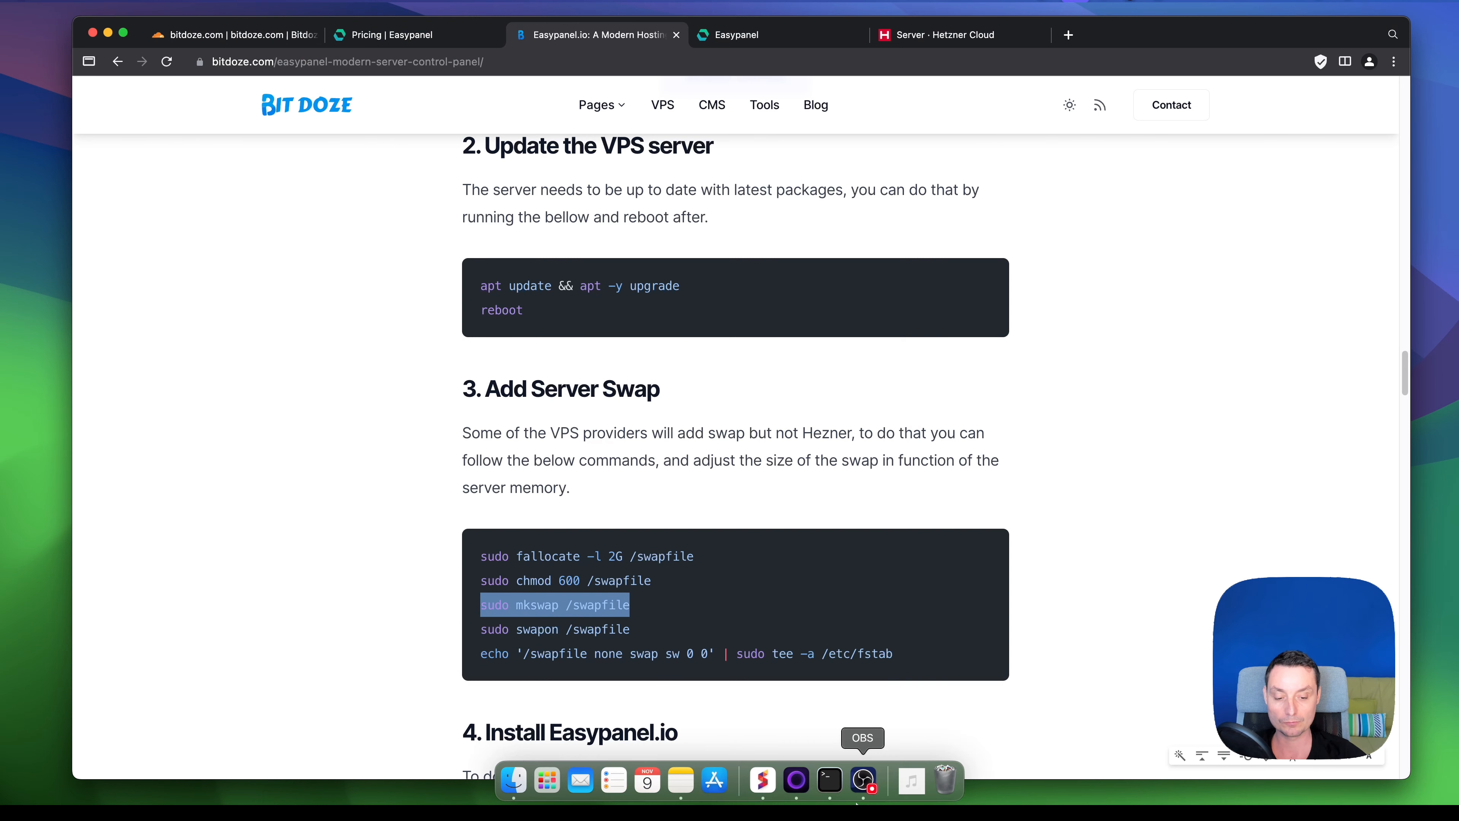
{"action": "left_click", "coordinate": [832, 784]}
{"action": "key", "text": "super+v"}
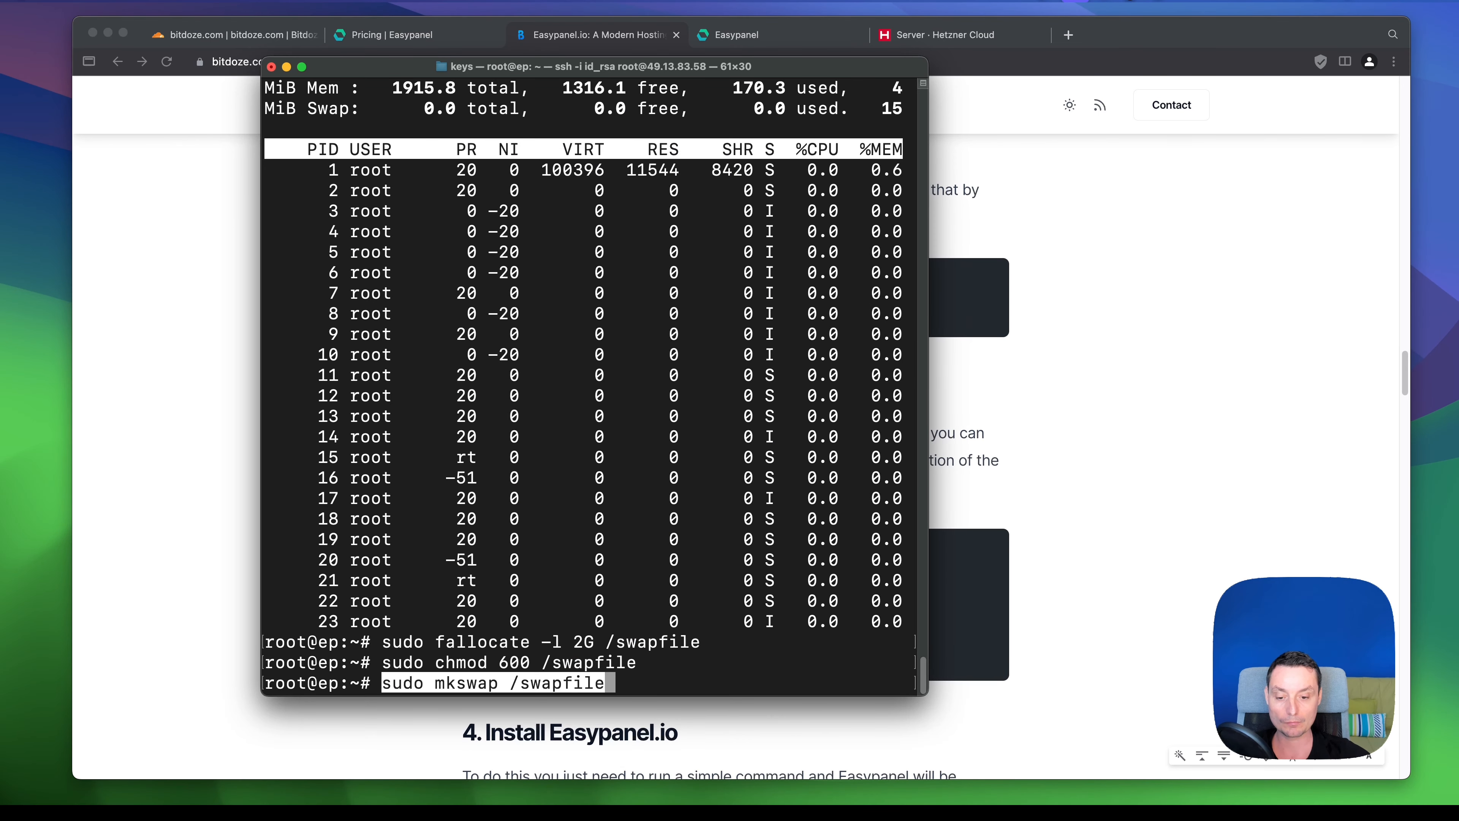
{"action": "key", "text": "Return"}
- Enable the swap with sudo swapon /swapfile
{"action": "left_click", "coordinate": [941, 614]}
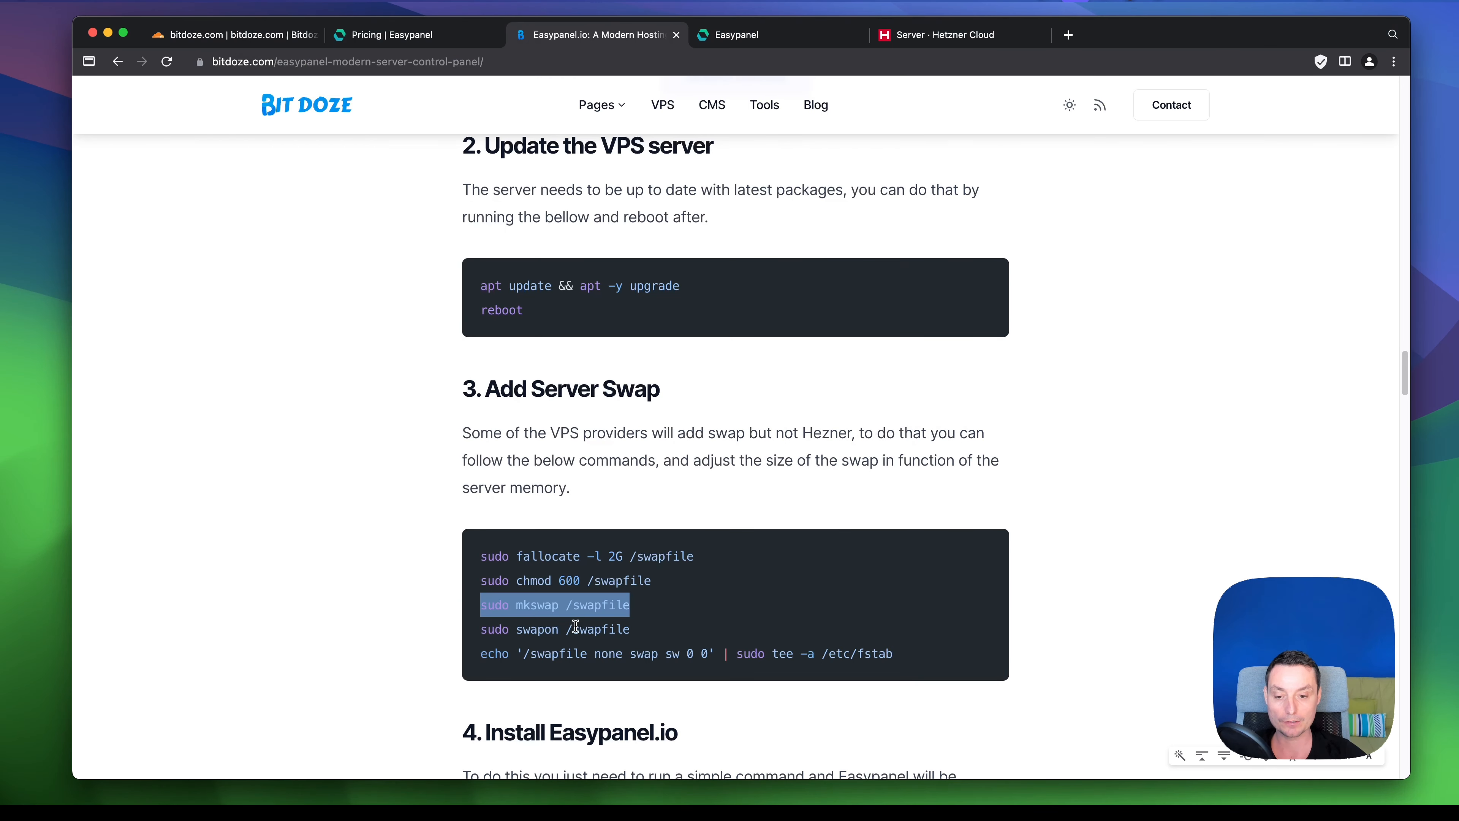
{"action": "left_click_drag", "start_coordinate": [632, 630], "coordinate": [480, 632]}
{"action": "key", "text": "super+c"}
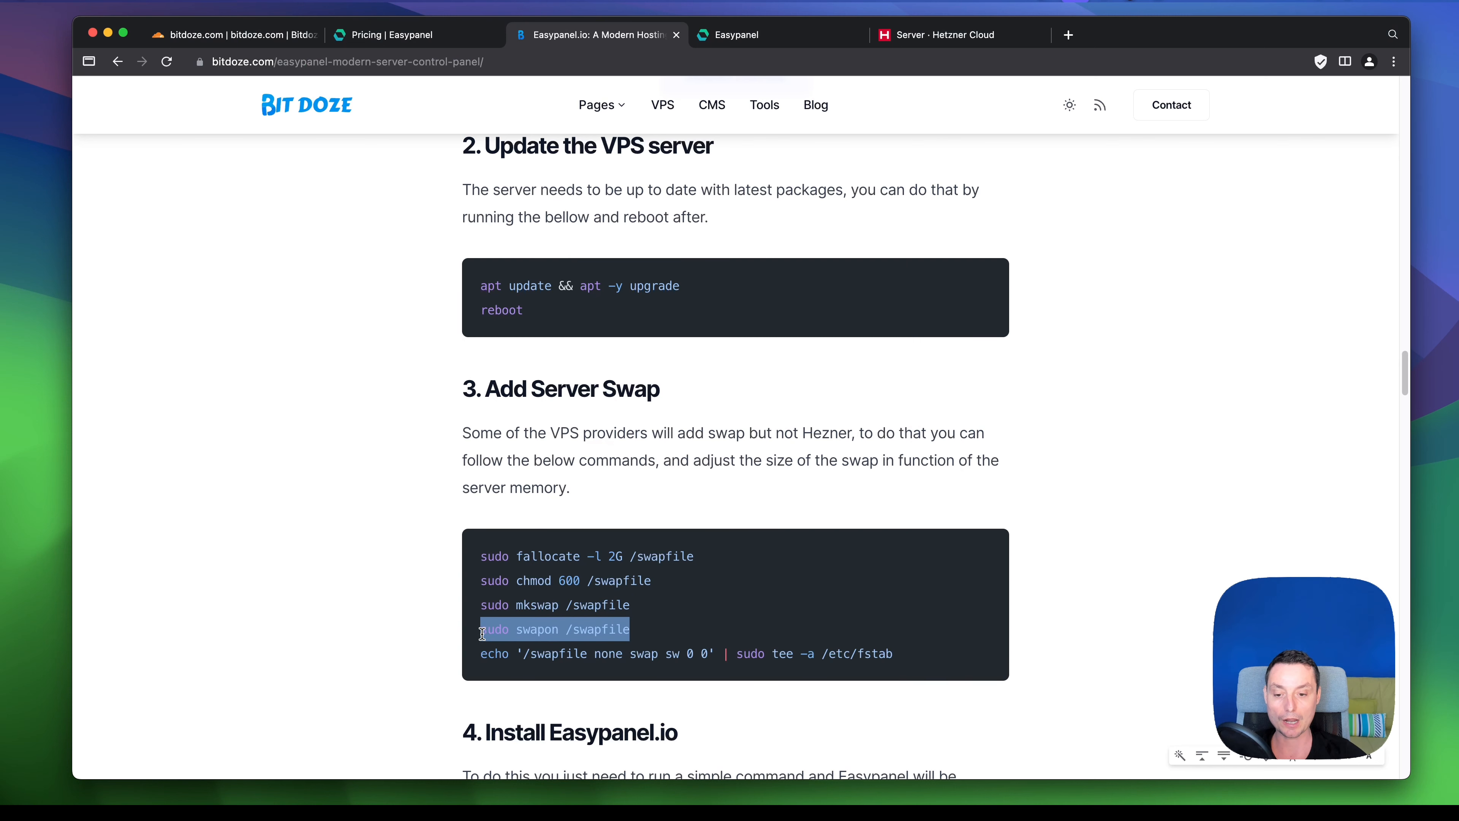
{"action": "left_click", "coordinate": [830, 787]}
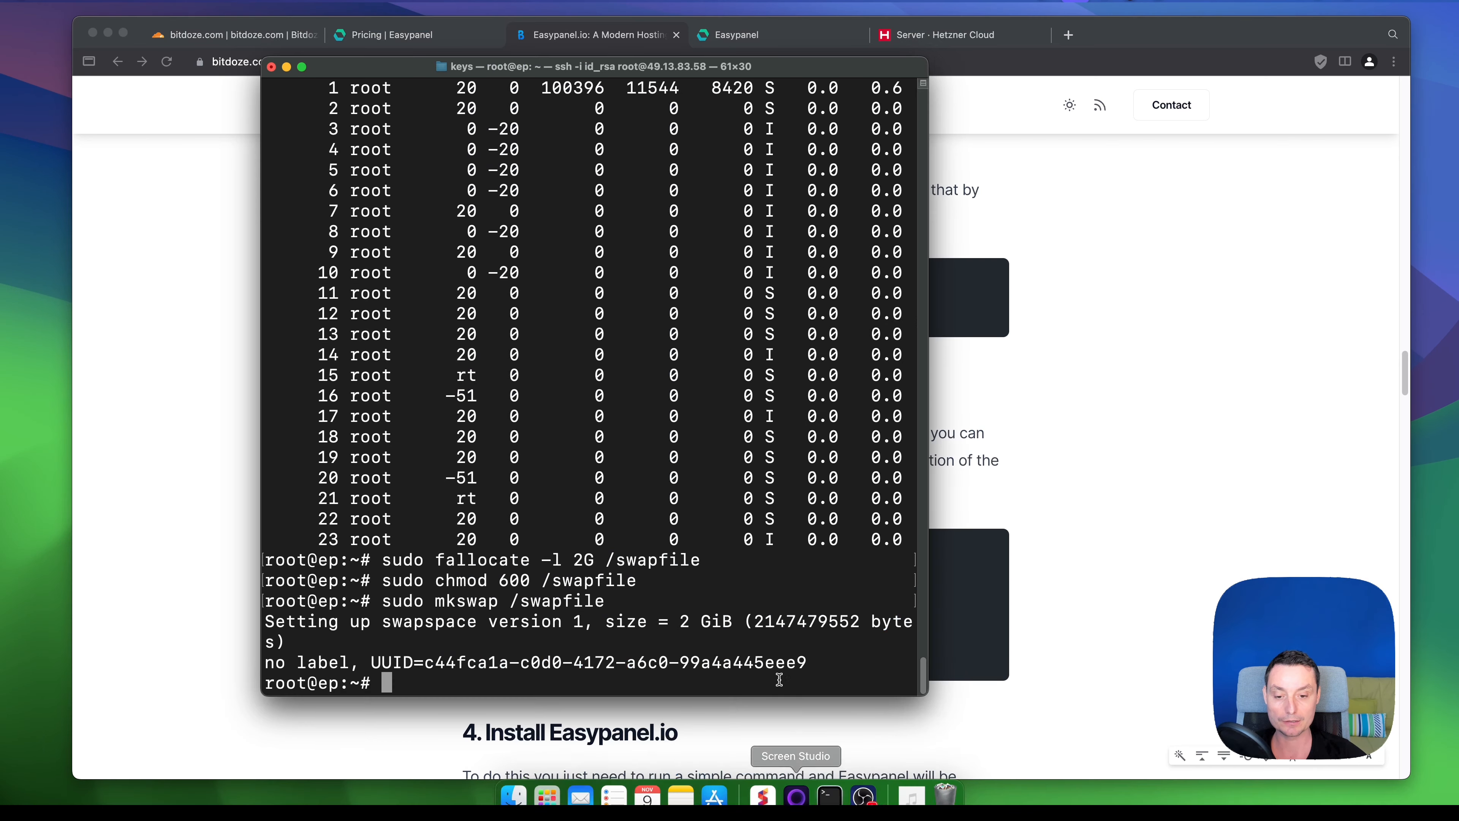
{"action": "key", "text": "super+v"}
{"action": "key", "text": "Return"}
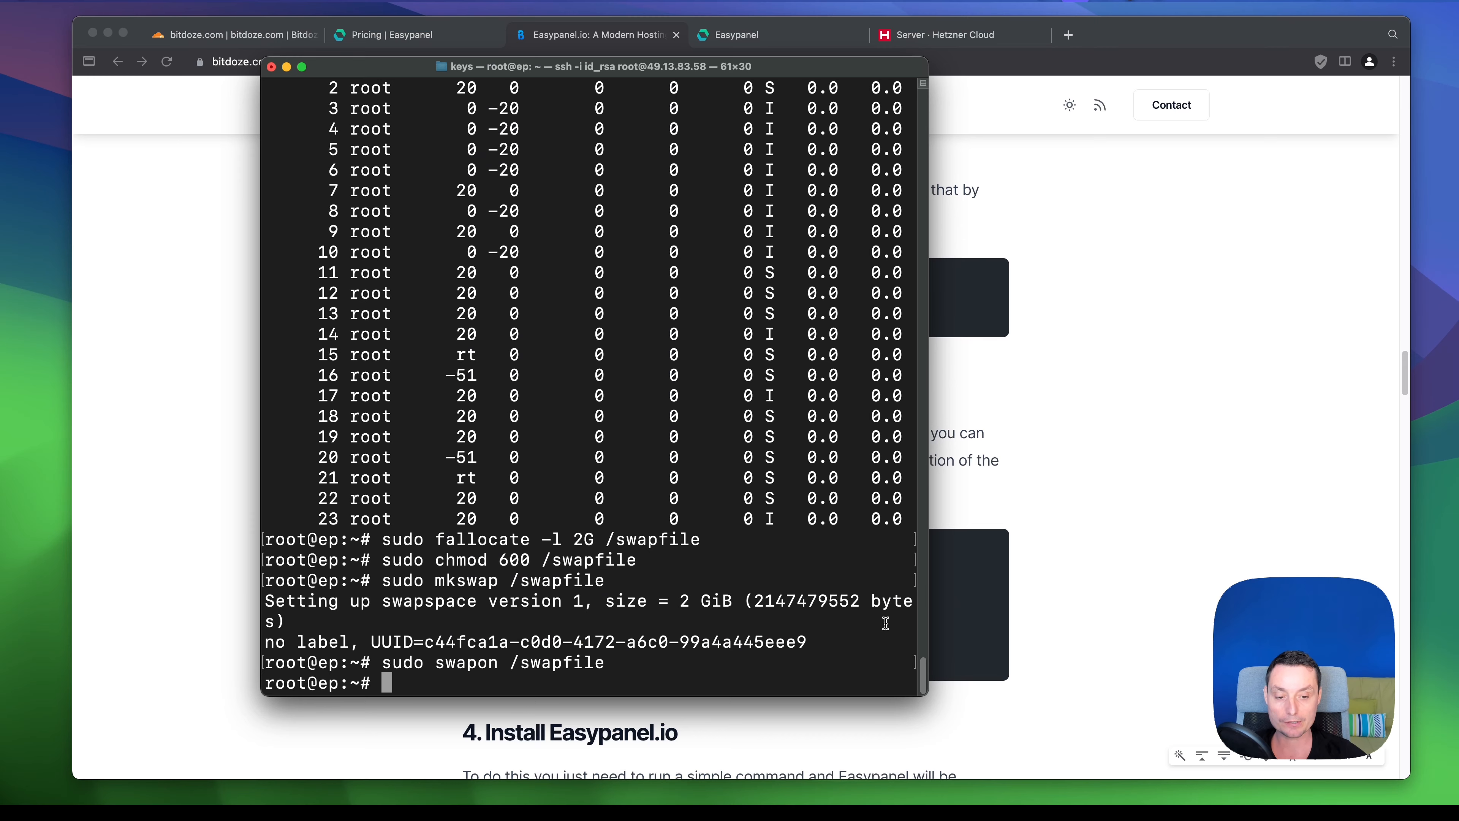
- Persist the swap by appending '/swapfile none swap sw 0 0' to /etc/fstab
{"action": "left_click", "coordinate": [944, 598]}
{"action": "left_click", "coordinate": [905, 661]}
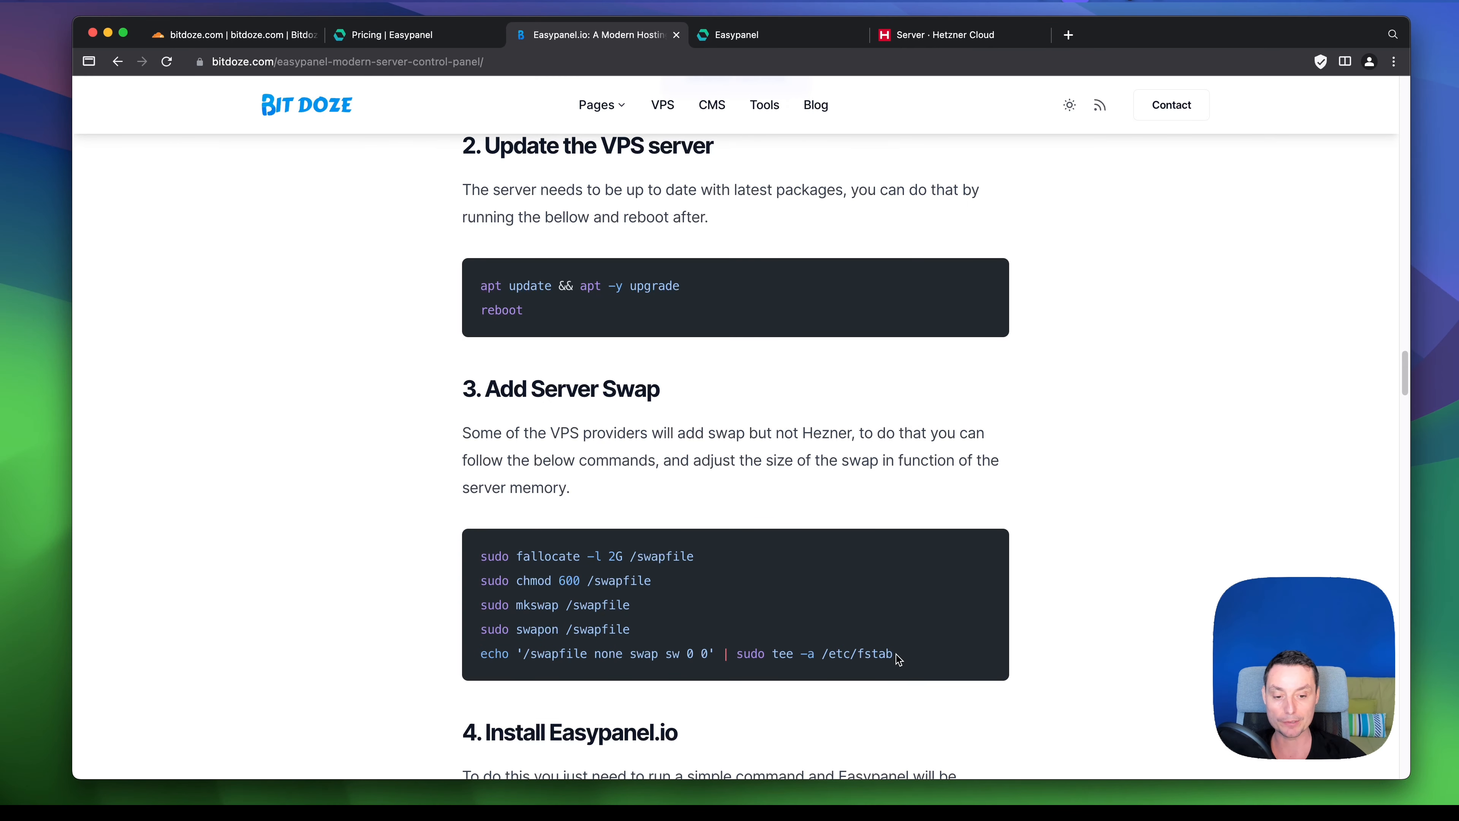
{"action": "left_click_drag", "start_coordinate": [895, 654], "coordinate": [475, 645]}
{"action": "key", "text": "super+c"}
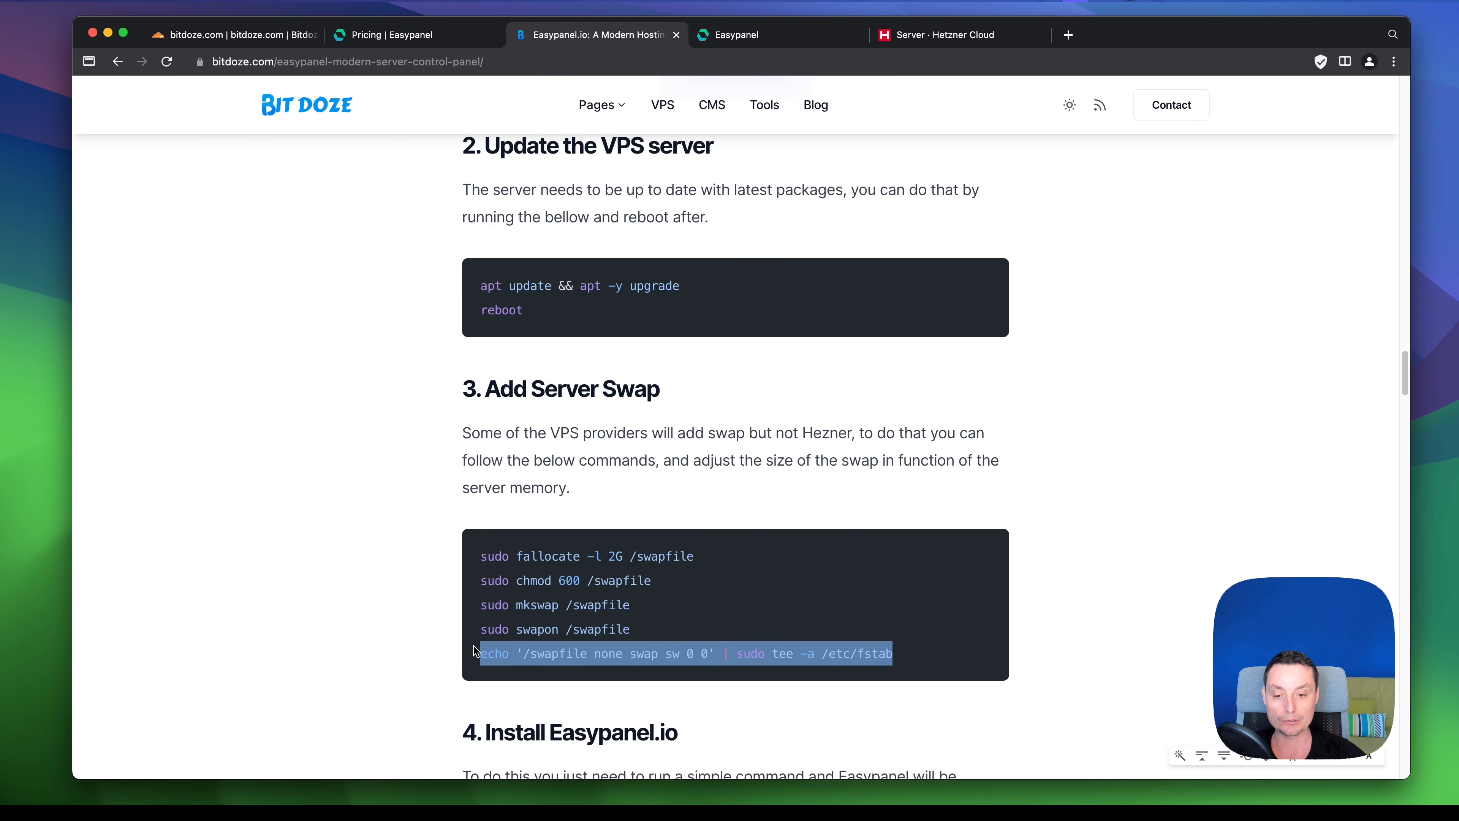
{"action": "mouse_move", "coordinate": [800, 801]}
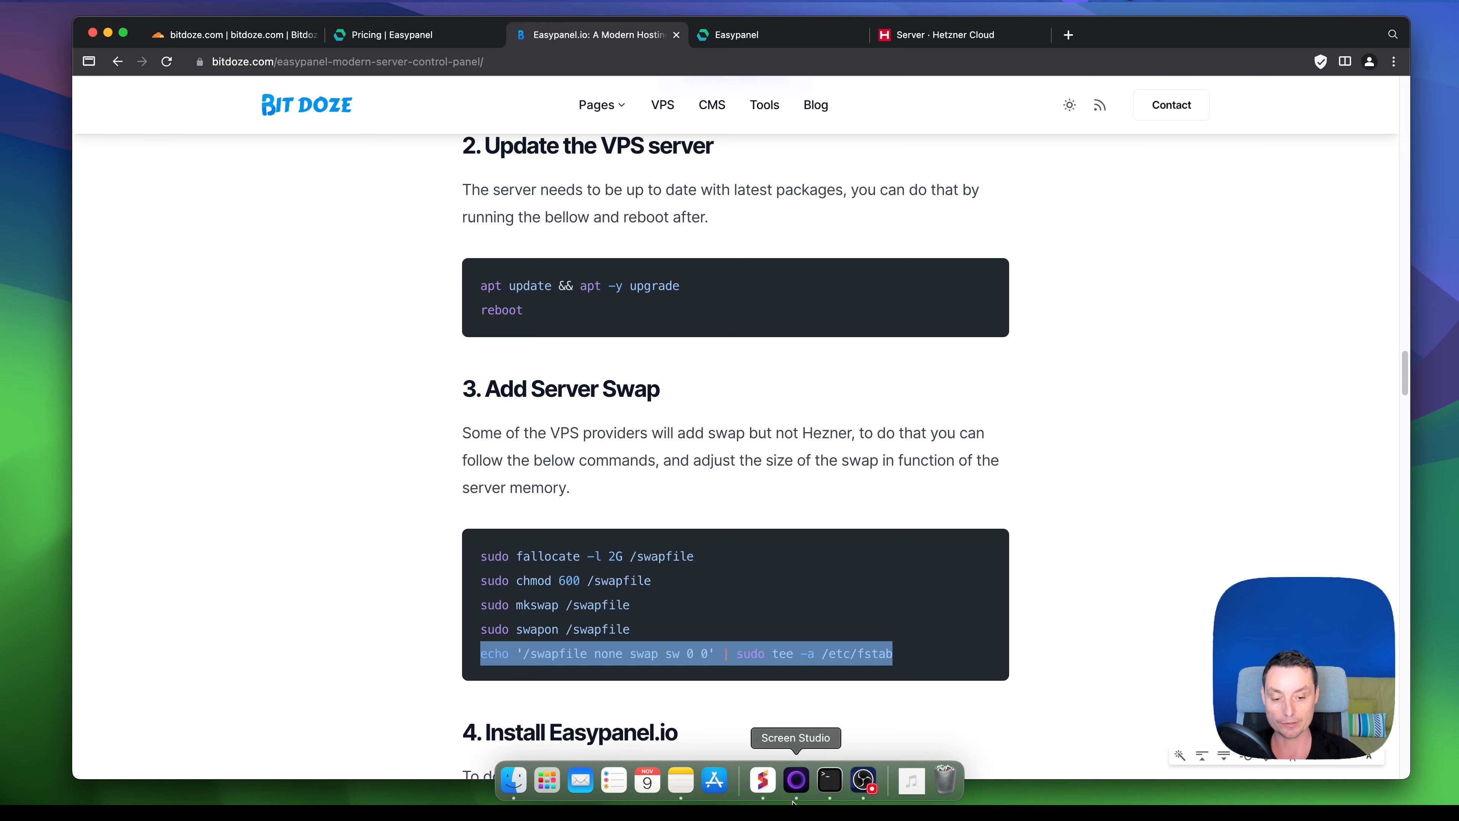
{"action": "left_click", "coordinate": [837, 787]}
{"action": "key", "text": "super+v"}
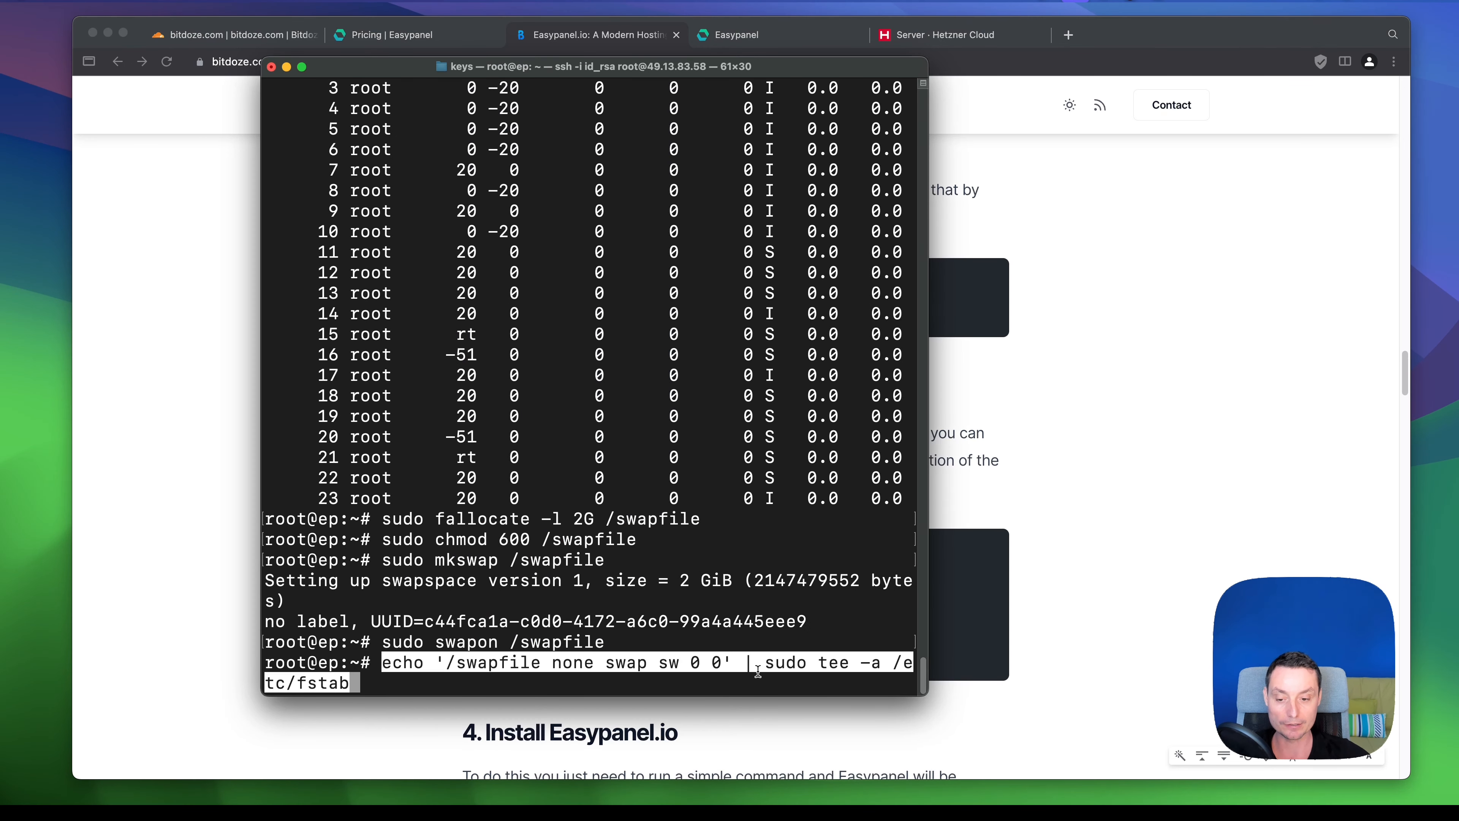
{"action": "key", "text": "Return"}
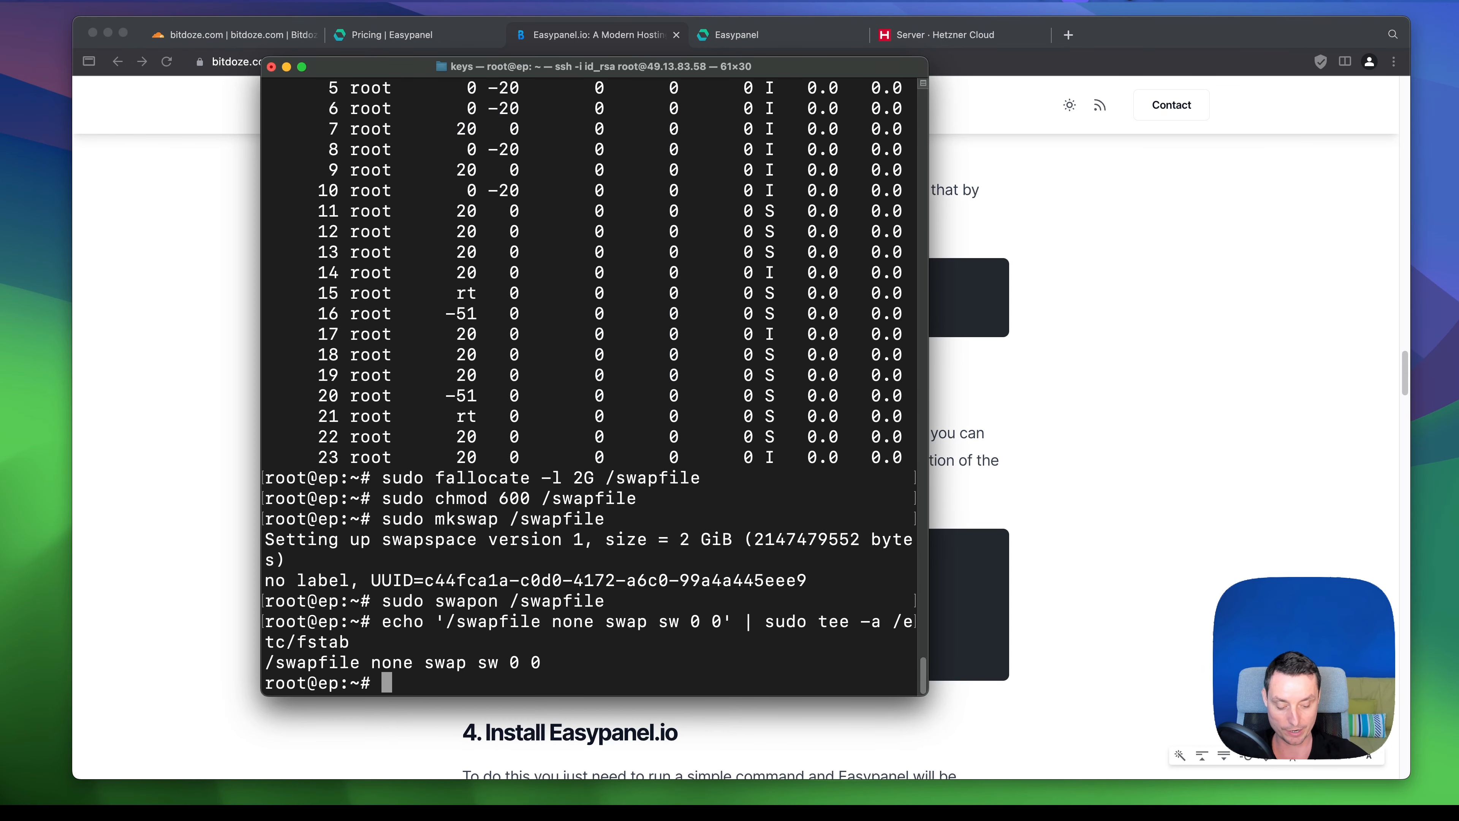
- Run top to confirm 2048.0 MiB of swap, then quit back to the prompt
{"action": "type", "text": "top"}
{"action": "key", "text": "Return"}
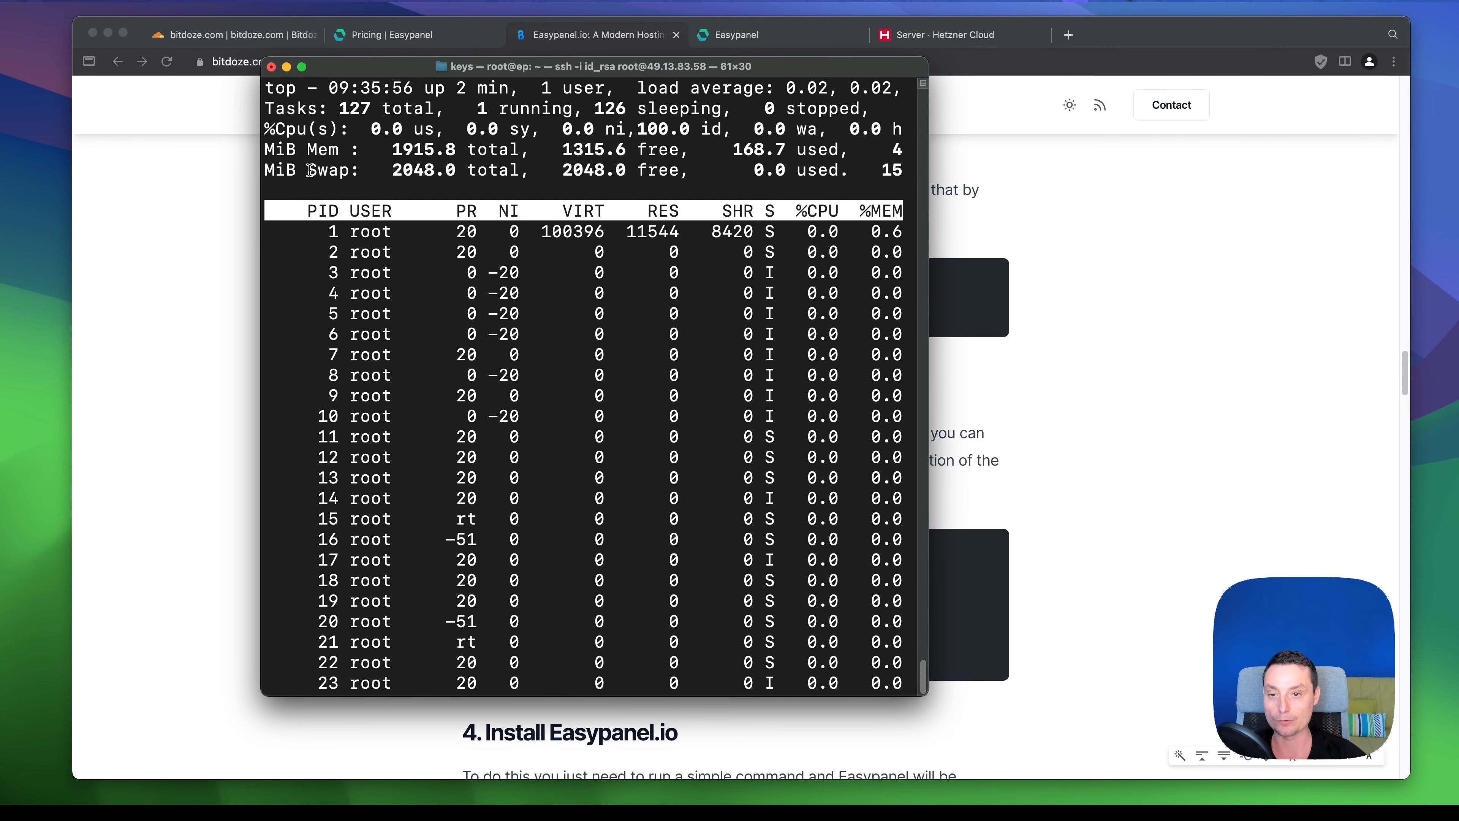
{"action": "left_click_drag", "start_coordinate": [308, 171], "coordinate": [694, 170]}
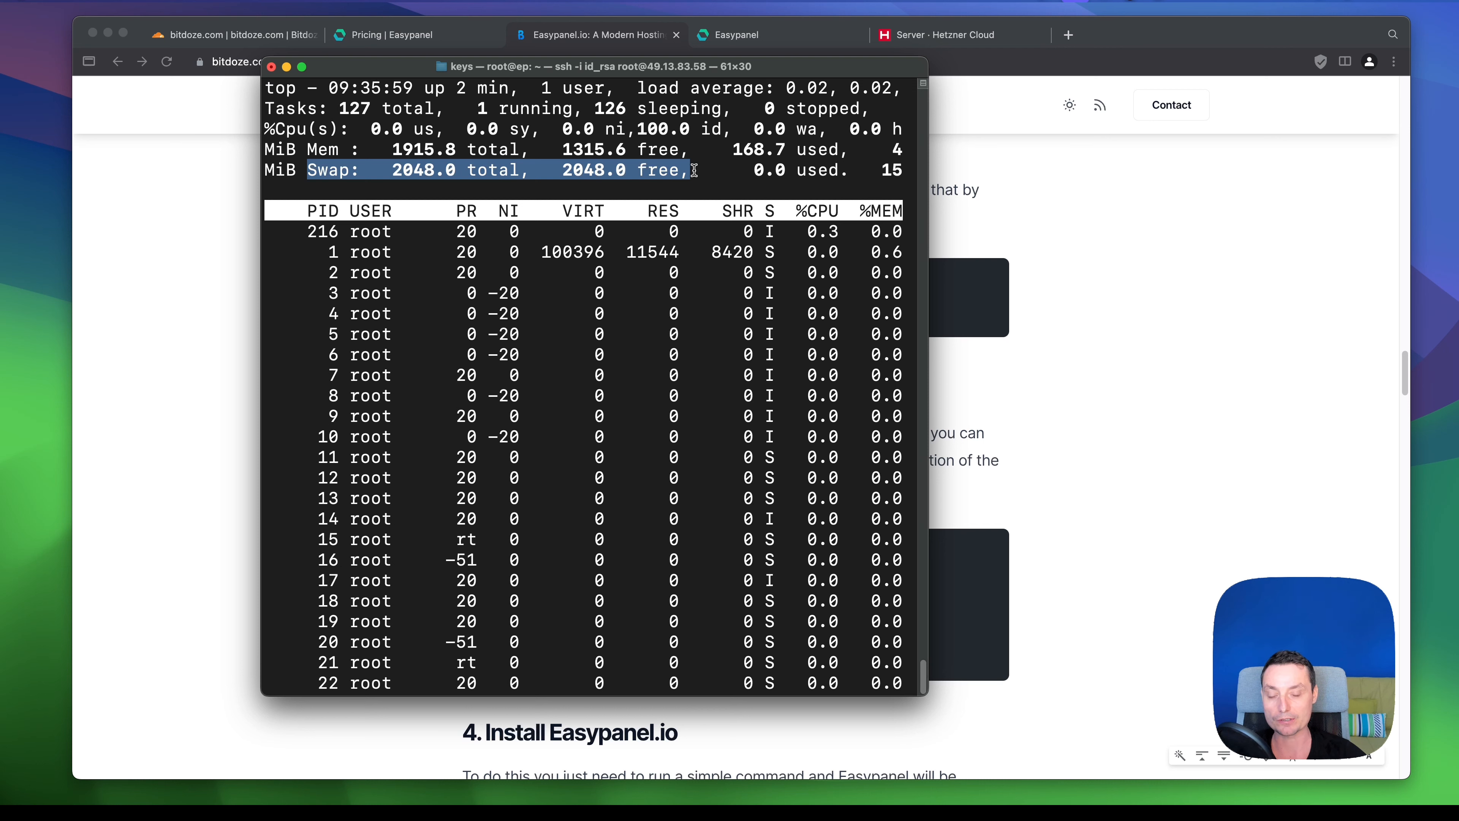
{"action": "left_click", "coordinate": [689, 355]}
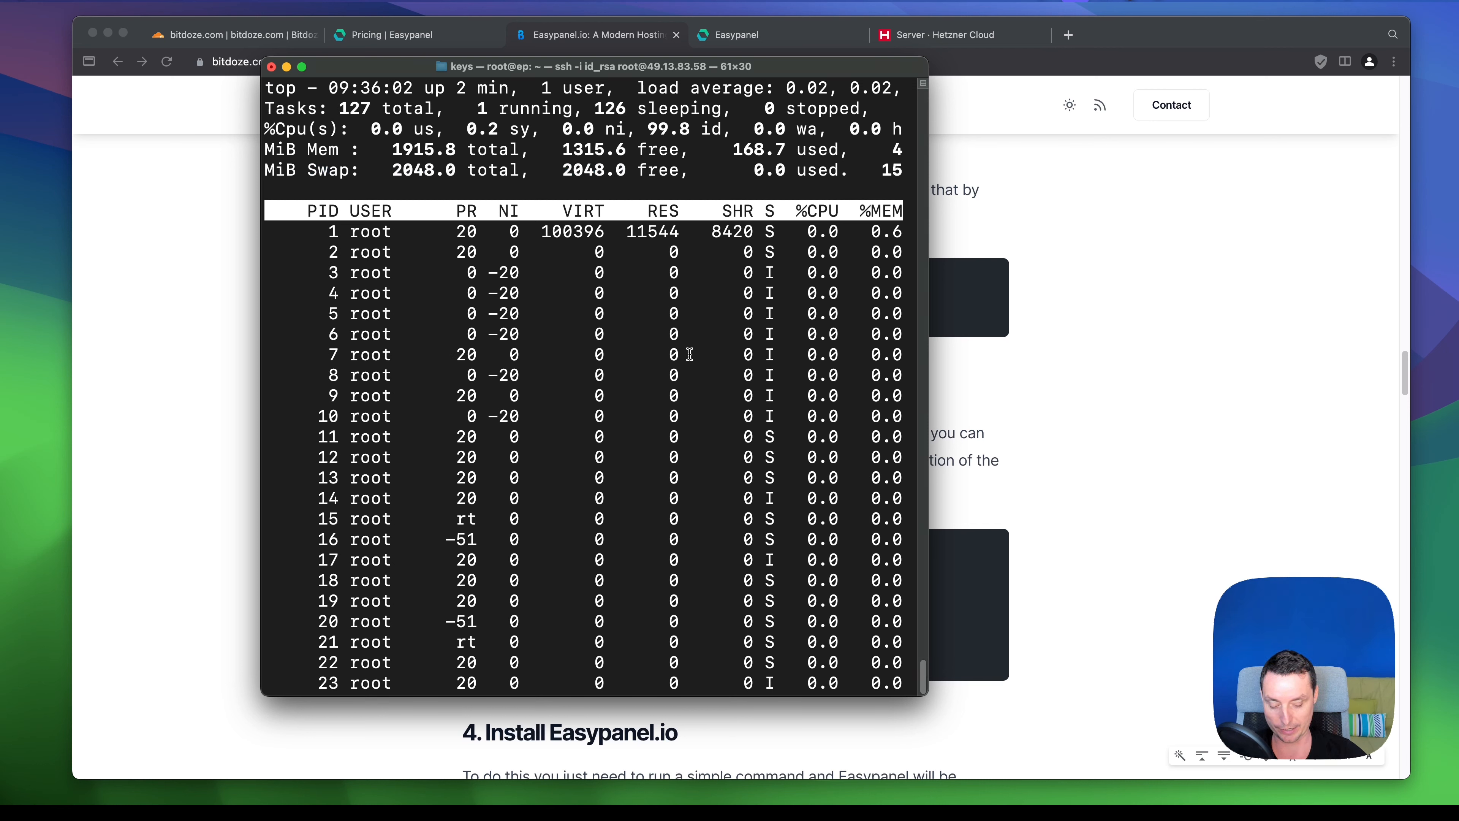
{"action": "key", "text": "q"}
{"action": "left_click", "coordinate": [1160, 410]}
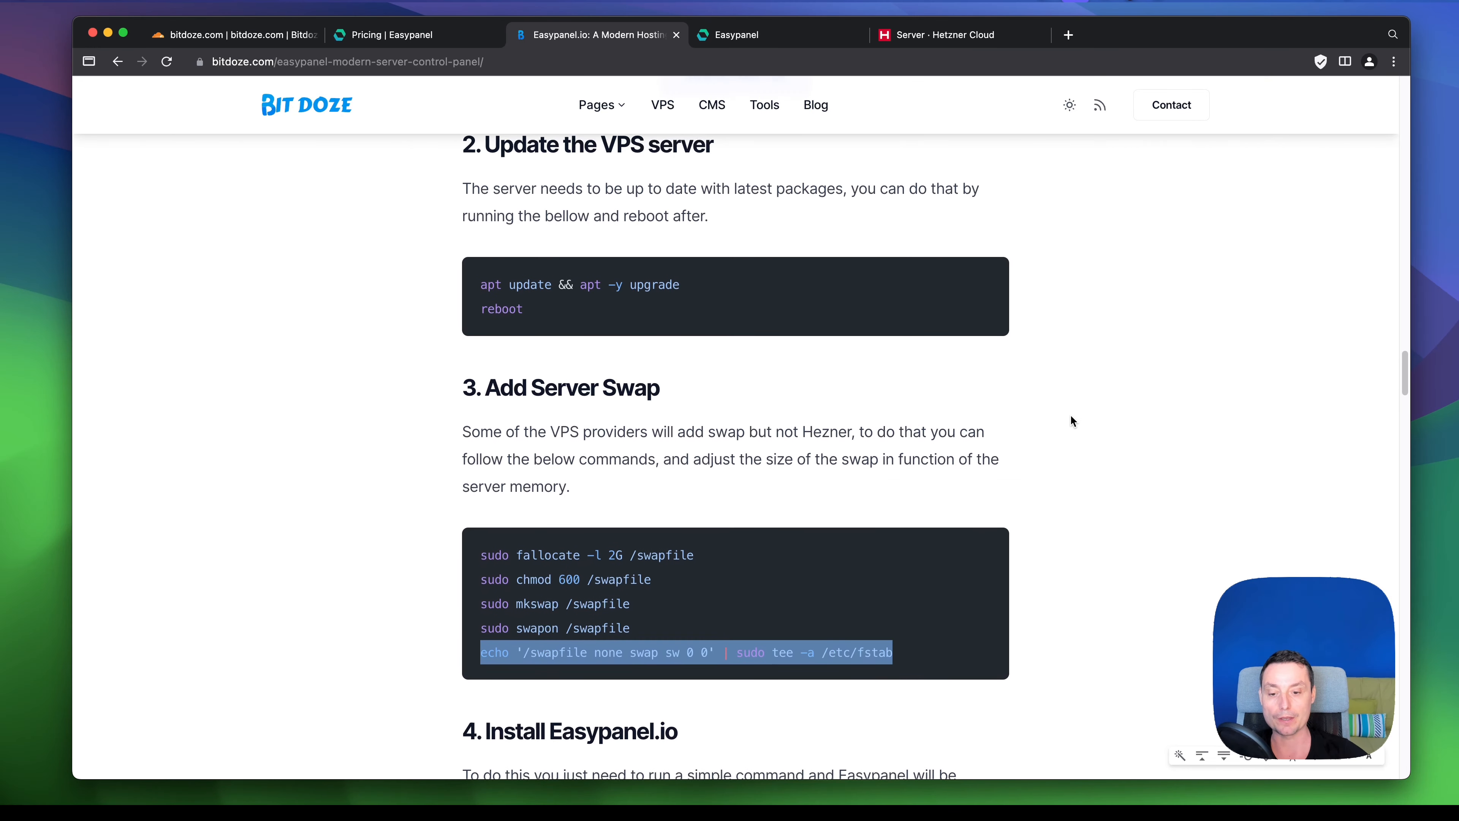
{"action": "scroll", "coordinate": [1069, 417], "scroll_direction": "down", "scroll_amount": 5}
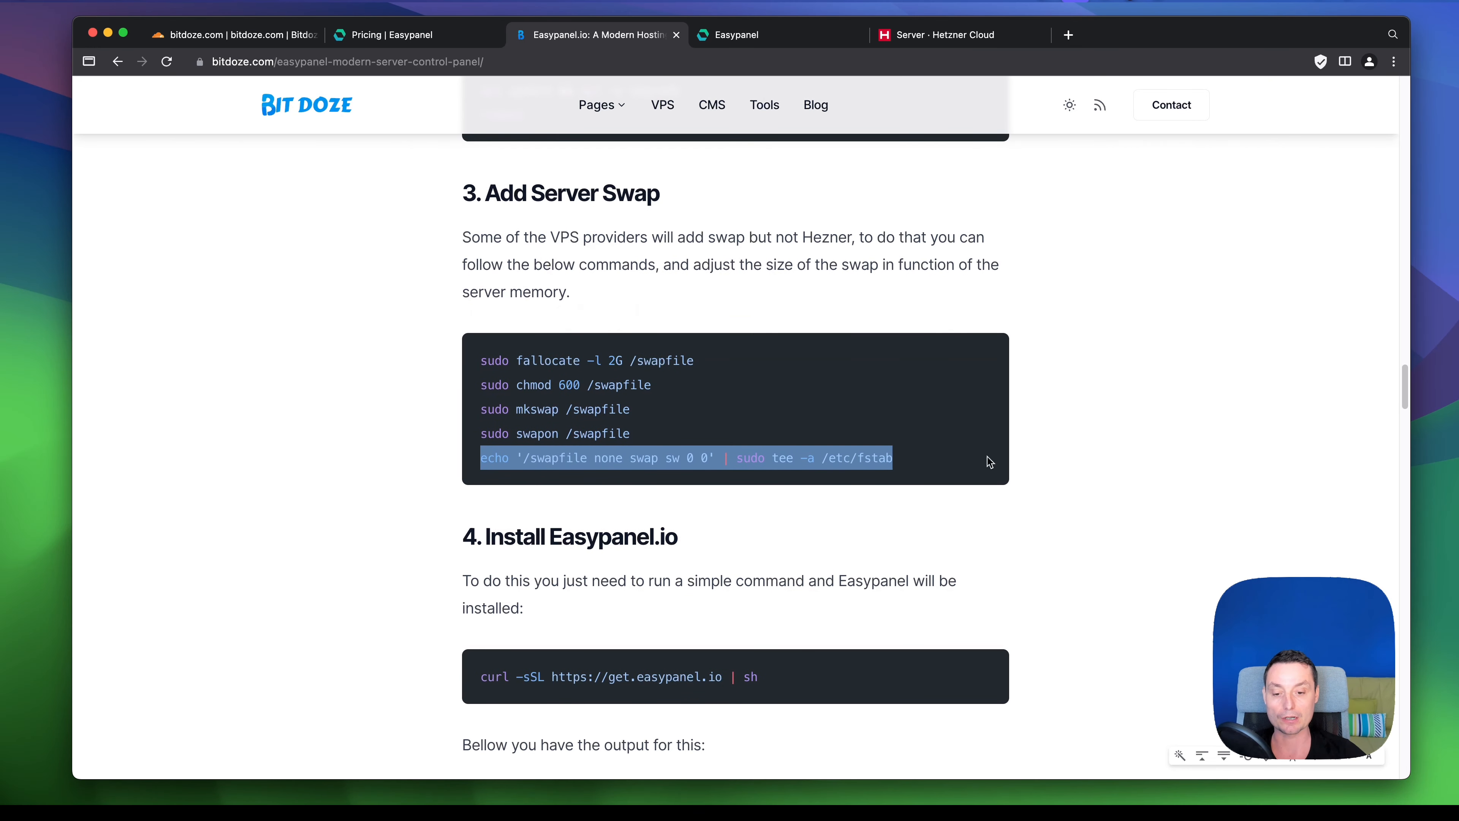
{"action": "scroll", "coordinate": [748, 523], "scroll_direction": "down", "scroll_amount": 2}
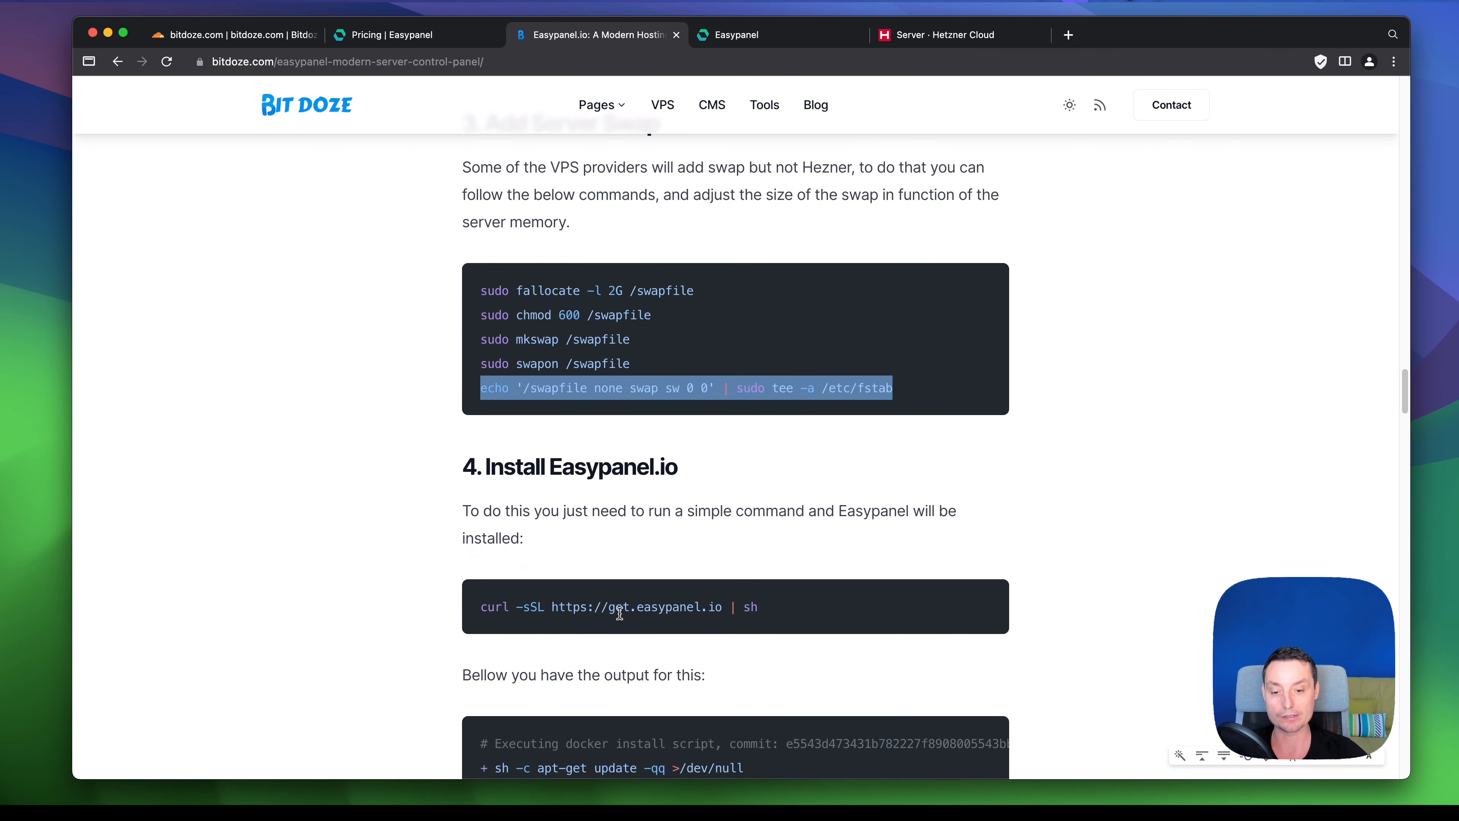
{"action": "left_click_drag", "start_coordinate": [780, 612], "coordinate": [476, 608]}
{"action": "right_click", "coordinate": [503, 606]}
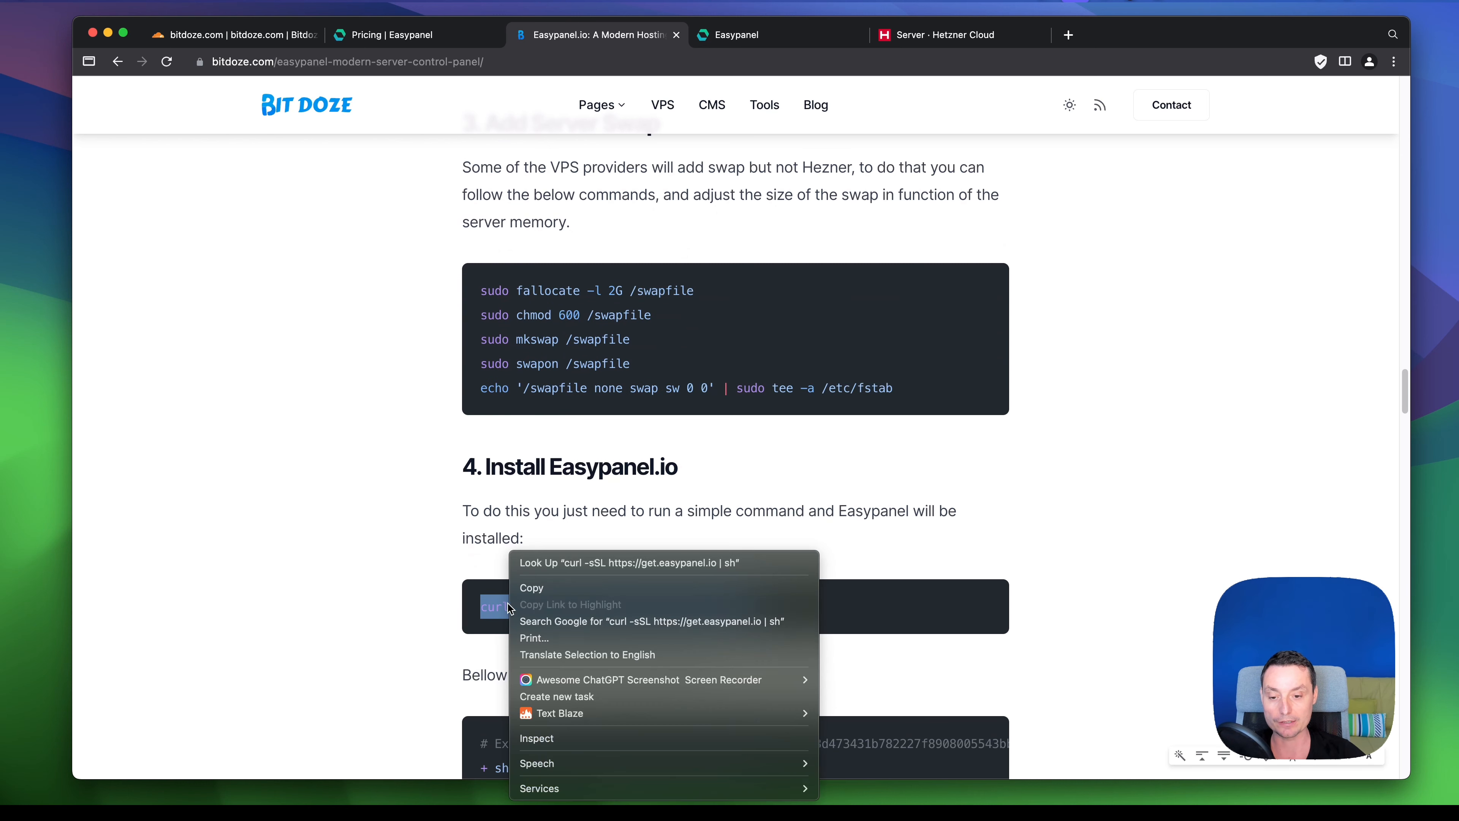
{"action": "left_click", "coordinate": [543, 591]}
{"action": "scroll", "coordinate": [750, 475], "scroll_direction": "down", "scroll_amount": 1}
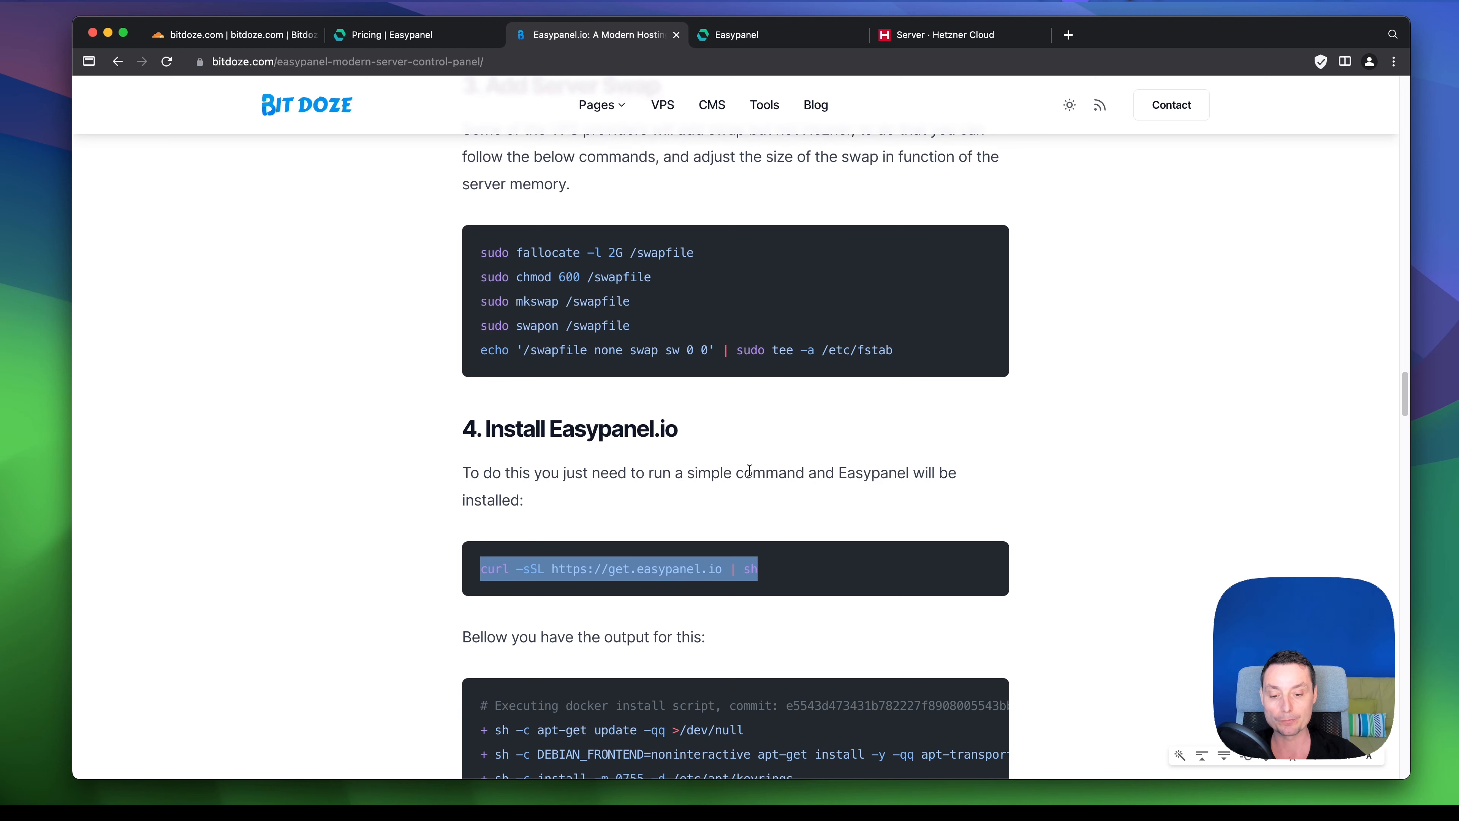
{"action": "left_click", "coordinate": [830, 783]}
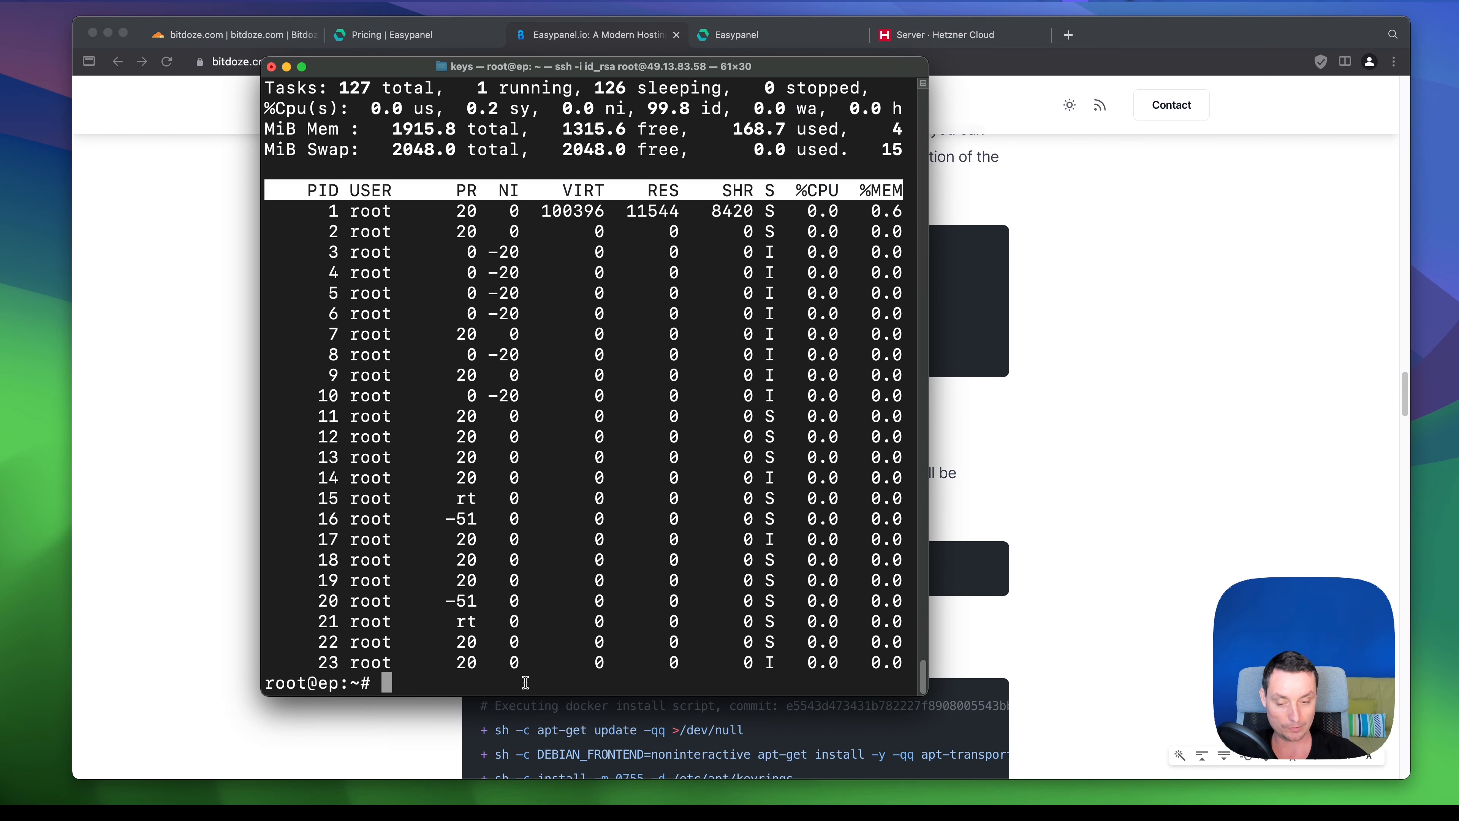
{"action": "key", "text": "super+v"}
{"action": "key", "text": "Return"}
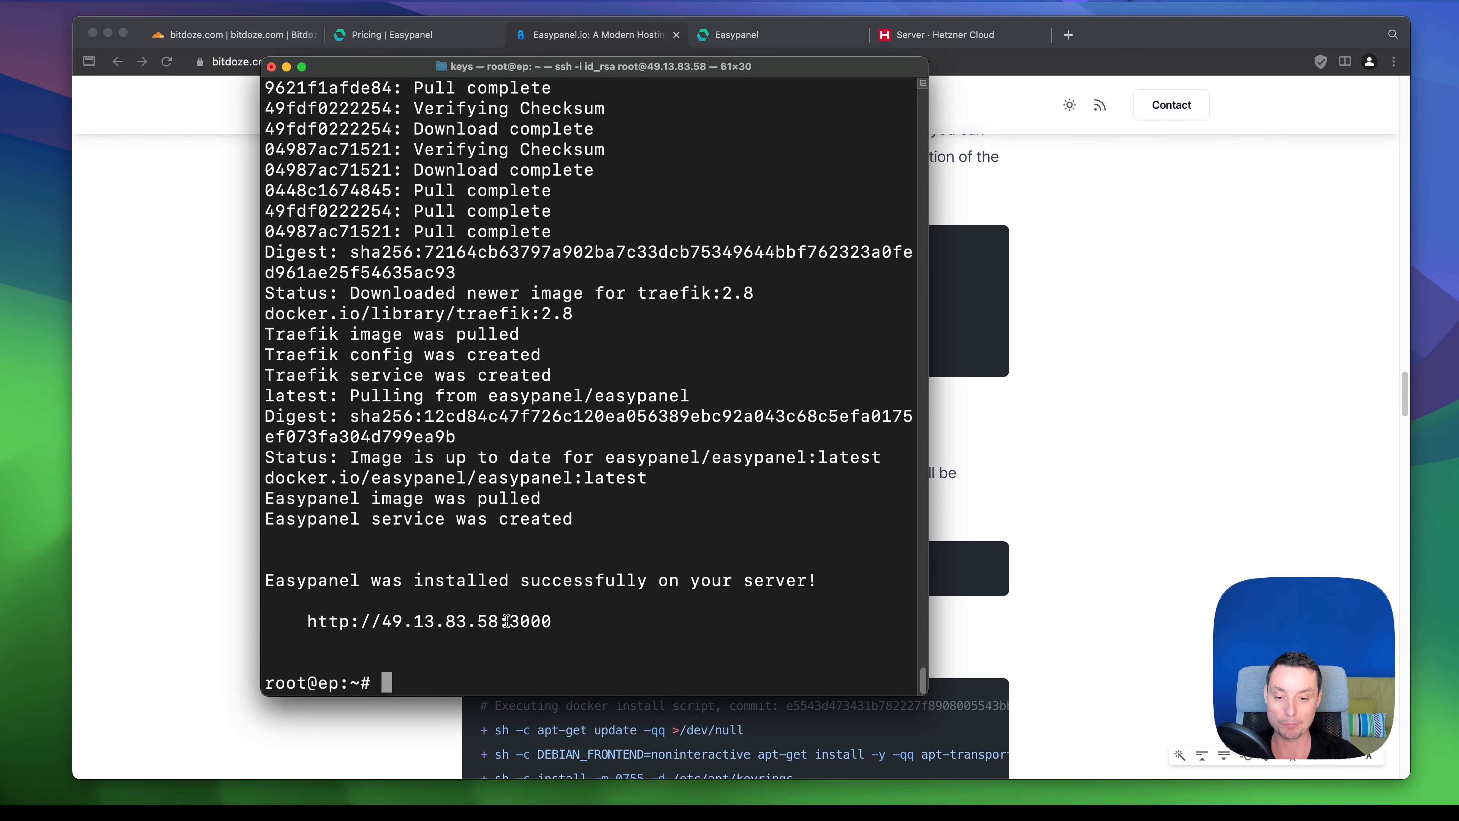
- Copy the port-3000 panel address, then run docker ps to confirm easypanel, traefik and error-pages are up
{"action": "left_click_drag", "start_coordinate": [509, 621], "coordinate": [553, 620]}
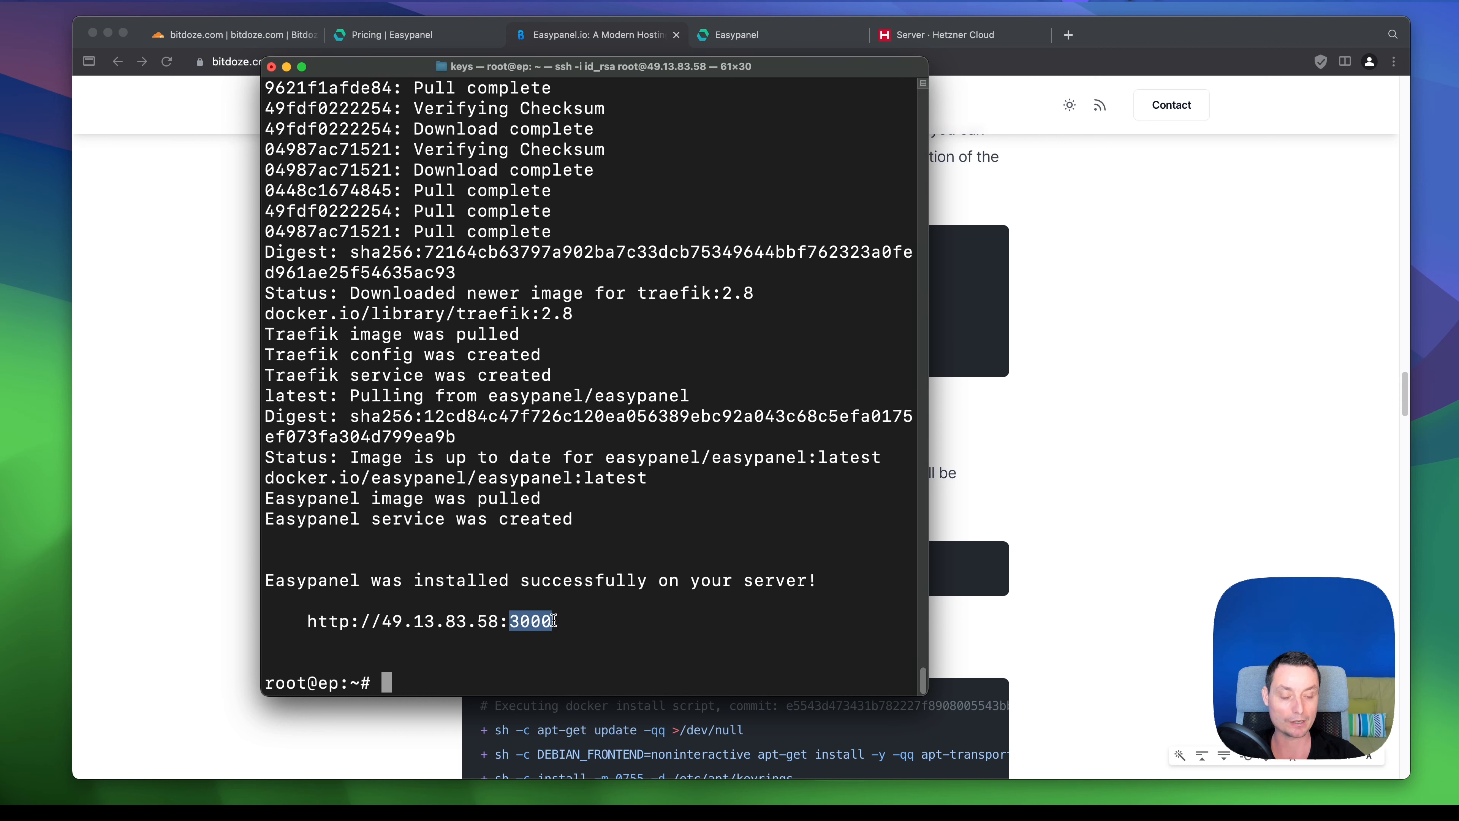
{"action": "left_click", "coordinate": [554, 620]}
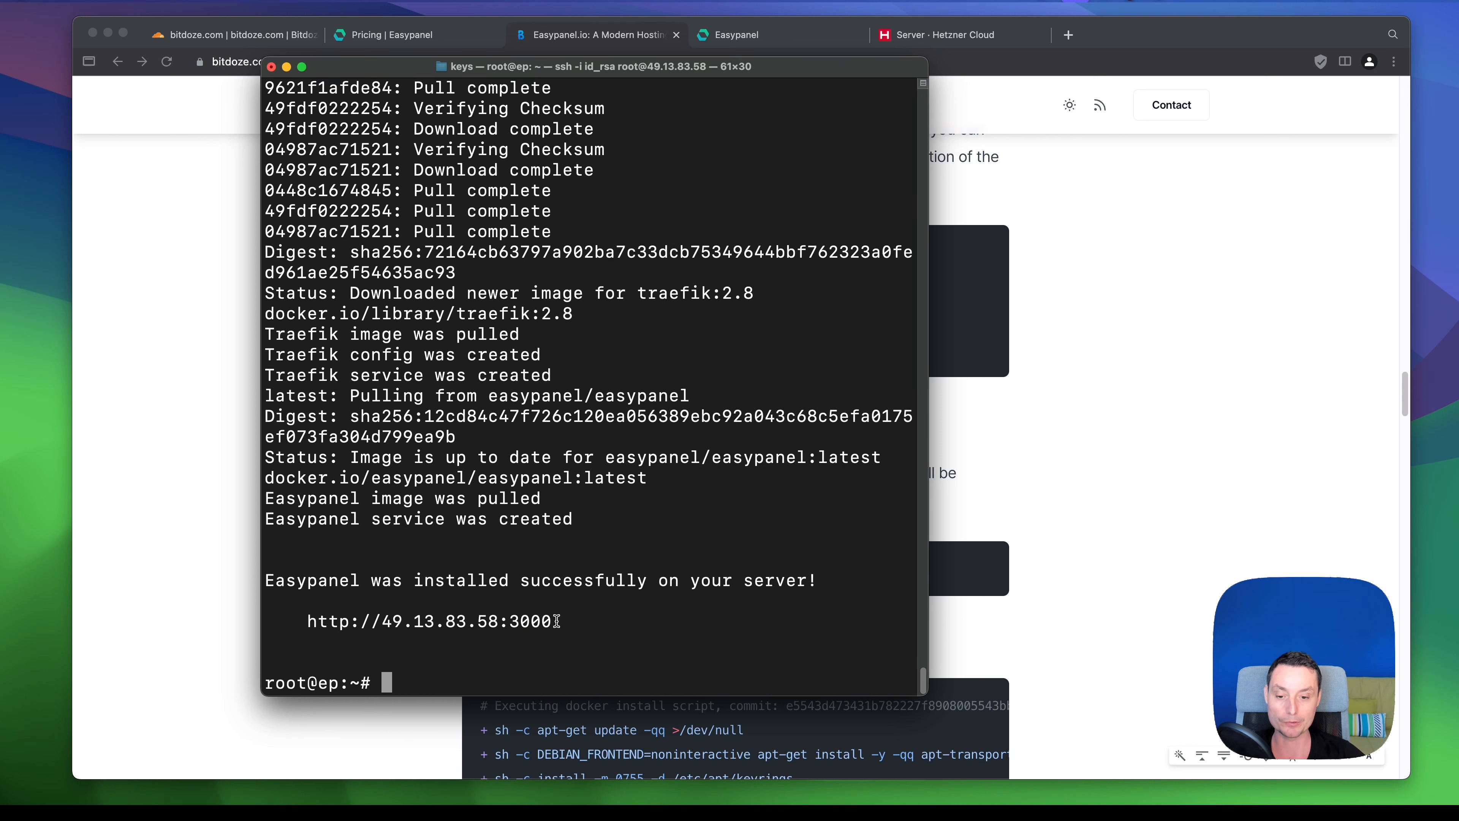
{"action": "left_click_drag", "start_coordinate": [552, 620], "coordinate": [305, 624]}
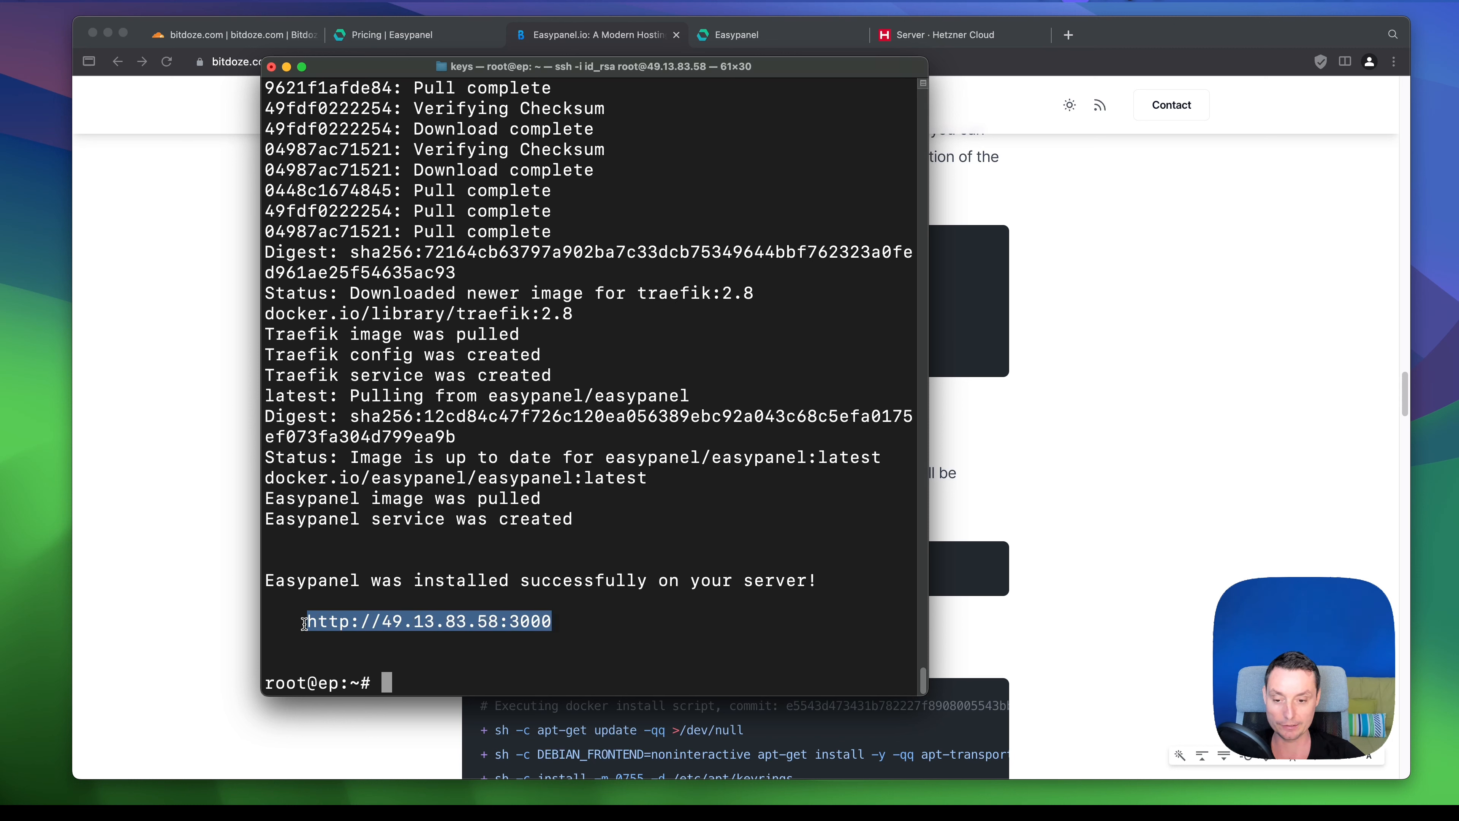
{"action": "left_click", "coordinate": [466, 666]}
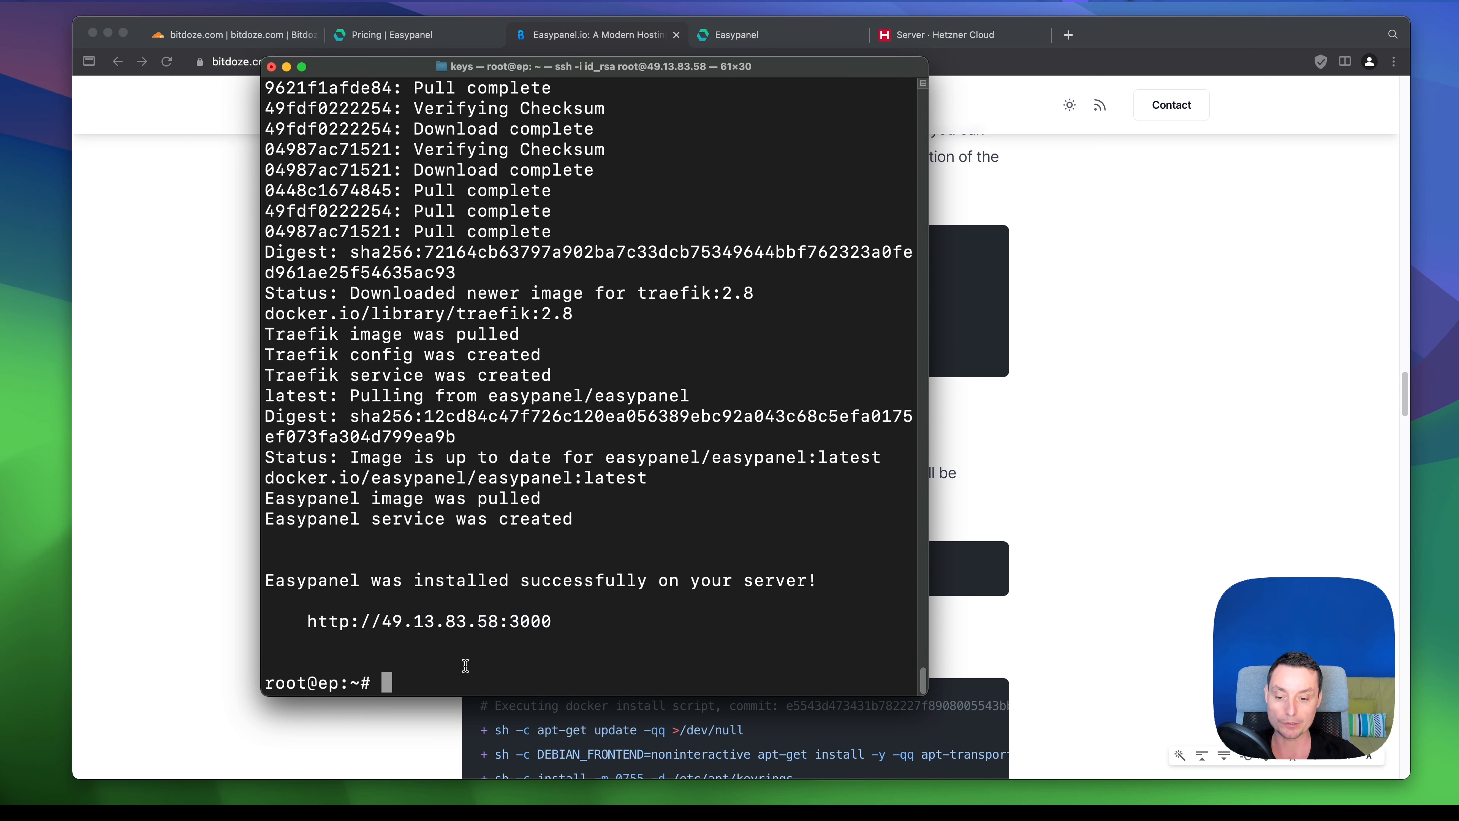
{"action": "type", "text": "docker ps"}
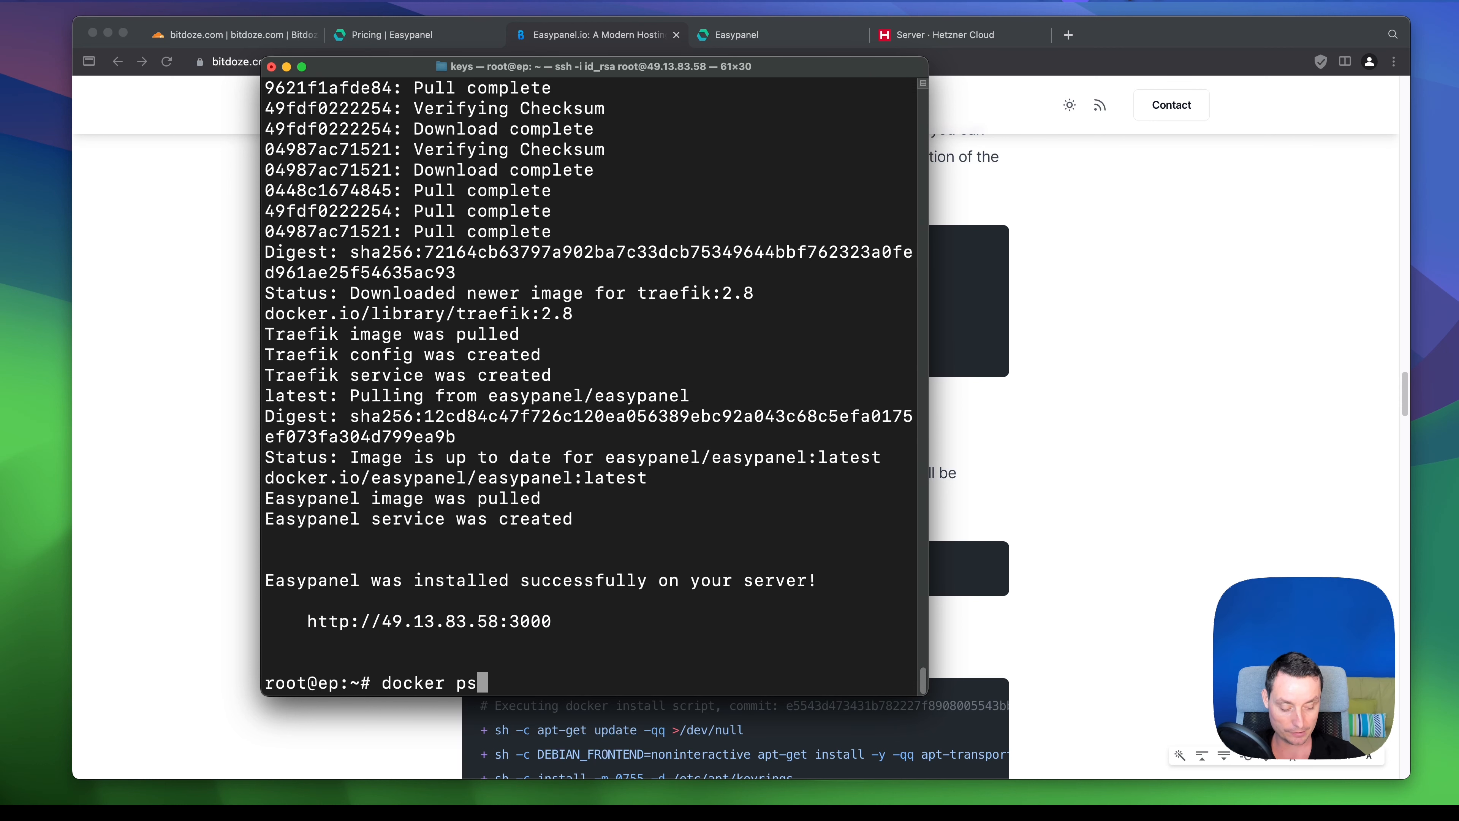
{"action": "key", "text": "Return"}
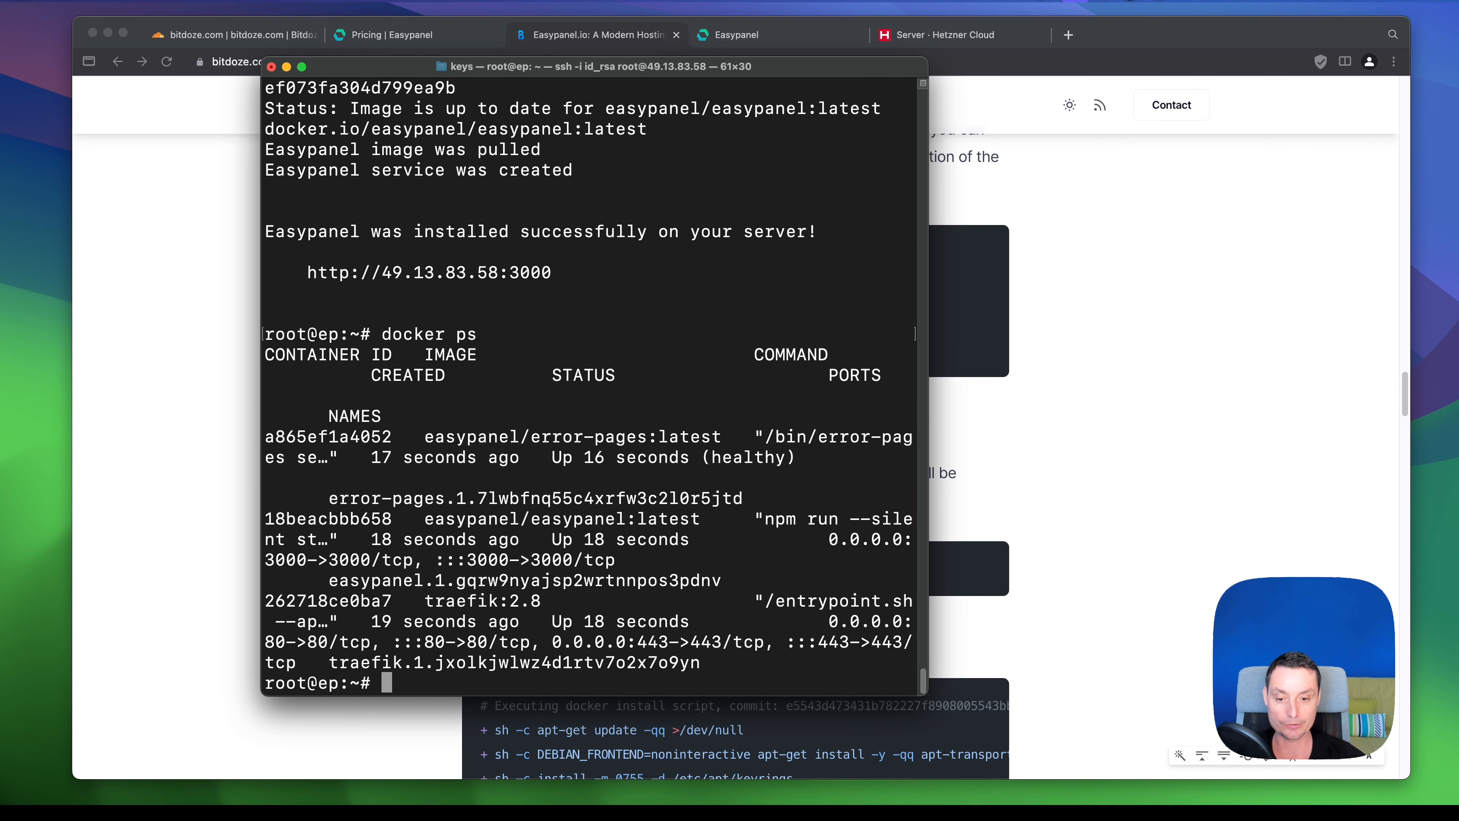
{"action": "left_click_drag", "start_coordinate": [926, 309], "coordinate": [1181, 309]}
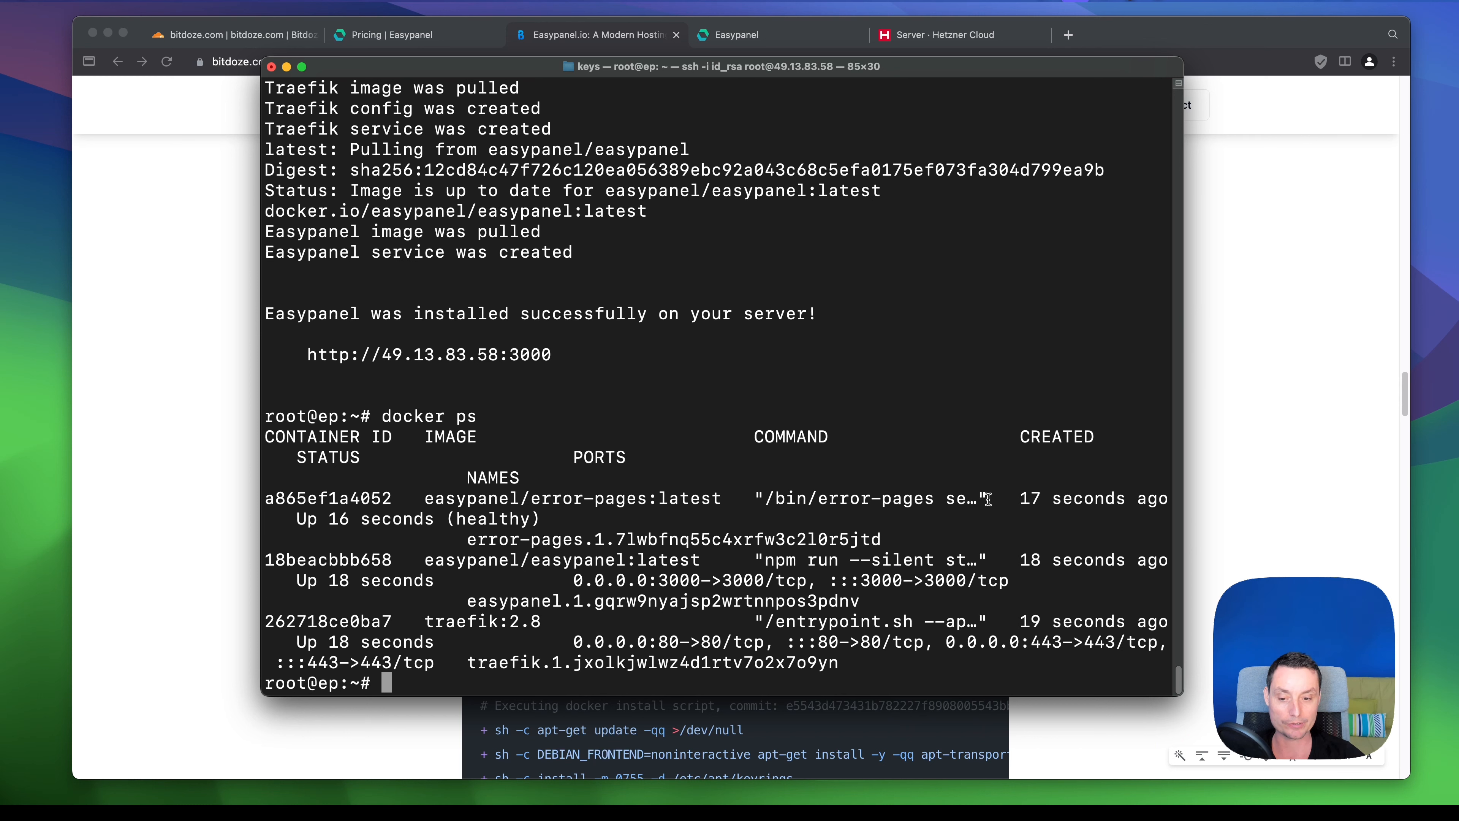
{"action": "left_click", "coordinate": [286, 67]}
{"action": "scroll", "coordinate": [737, 294], "scroll_direction": "down", "scroll_amount": 2}
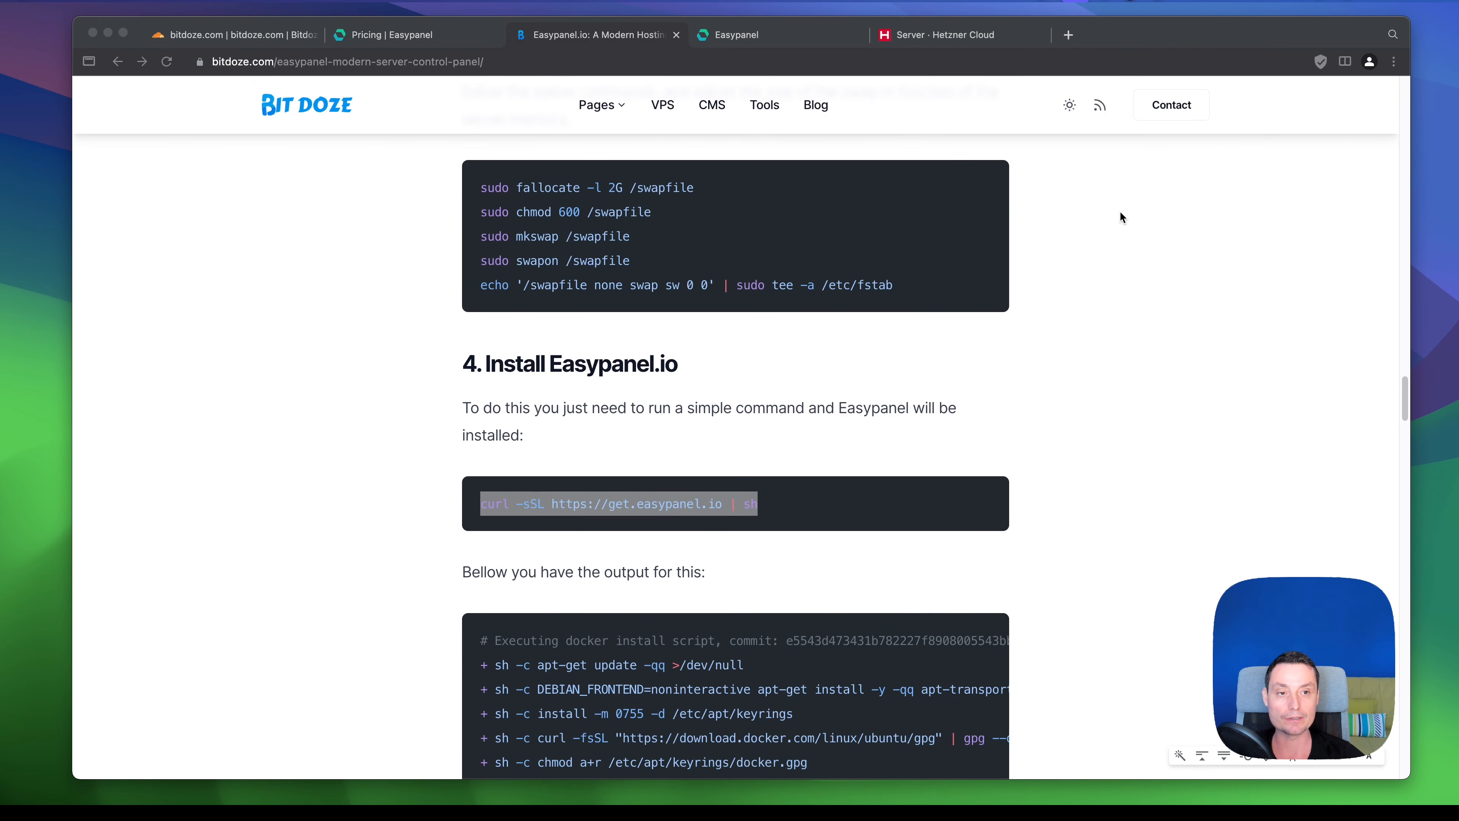
- Load the Easypanel setup page at 49.13.83.58:3000 in a new browser tab
{"action": "left_click", "coordinate": [1068, 35]}
{"action": "key", "text": "super+v"}
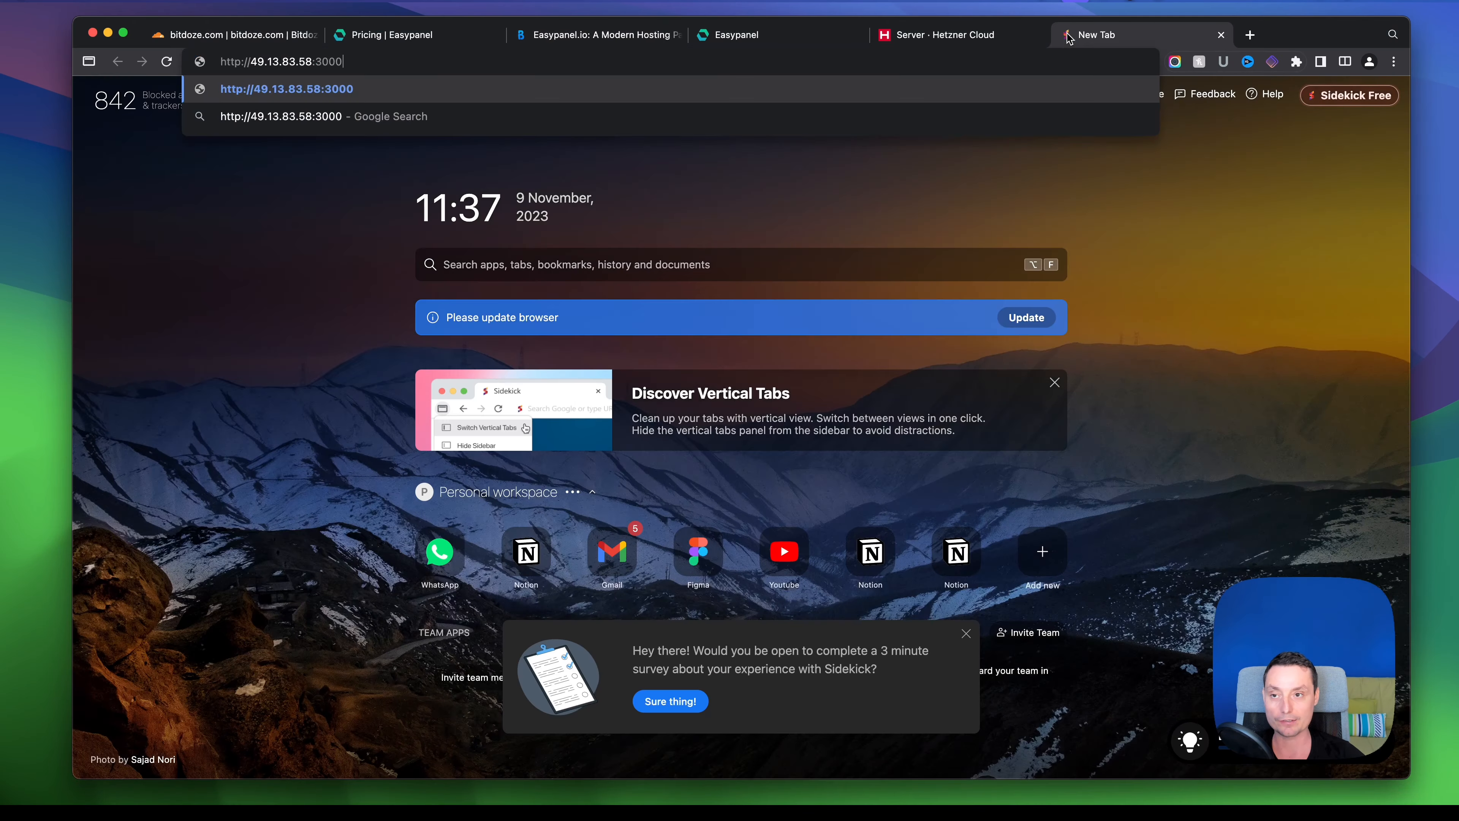
{"action": "key", "text": "Return"}
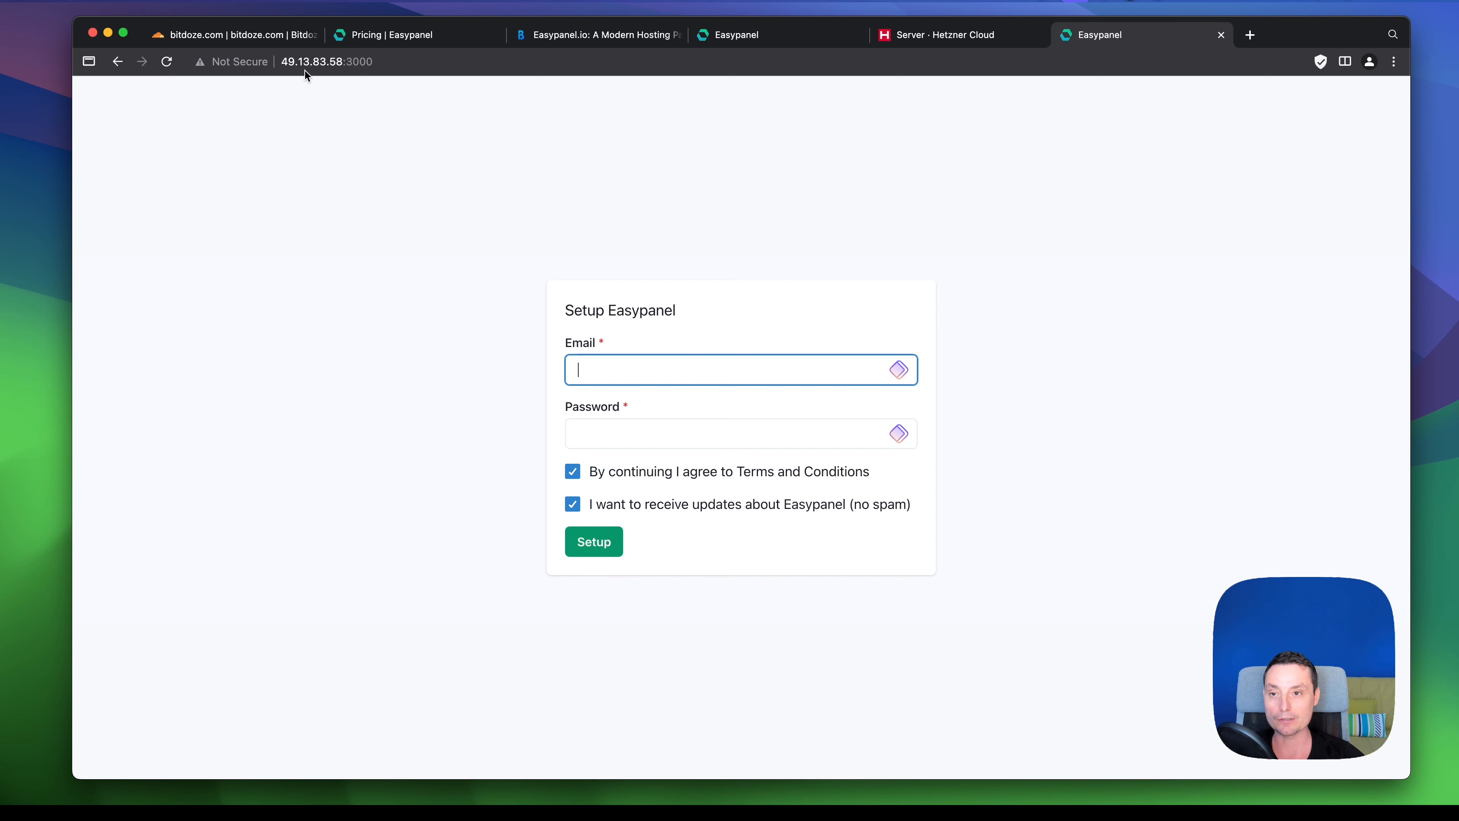
{"action": "left_click", "coordinate": [302, 56]}
{"action": "left_click", "coordinate": [384, 58]}
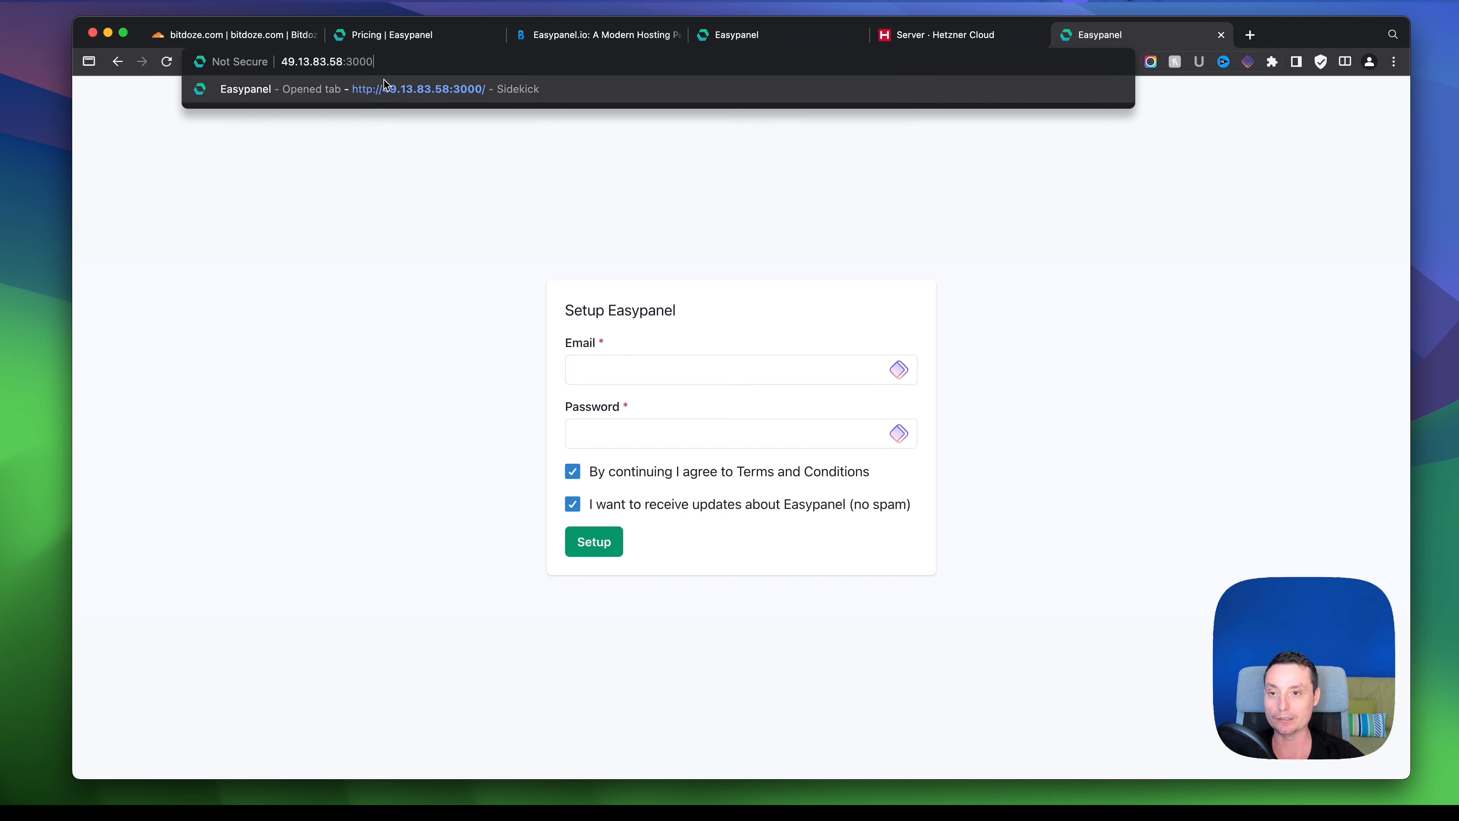
{"action": "left_click", "coordinate": [368, 184]}
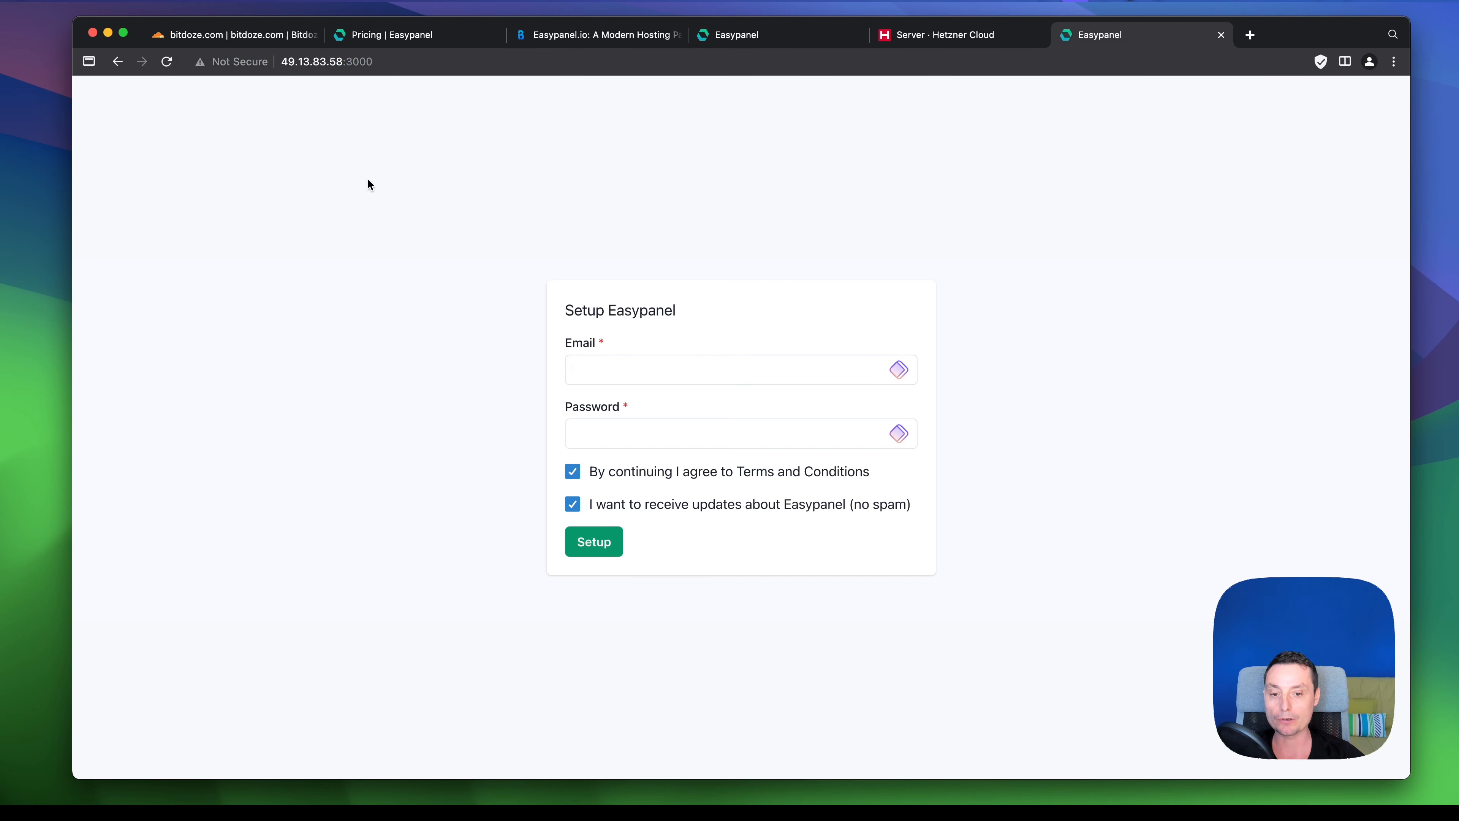
- Fill in the admin e-mail and password and complete the Easypanel setup
{"action": "left_click", "coordinate": [654, 360]}
{"action": "left_click", "coordinate": [695, 404]}
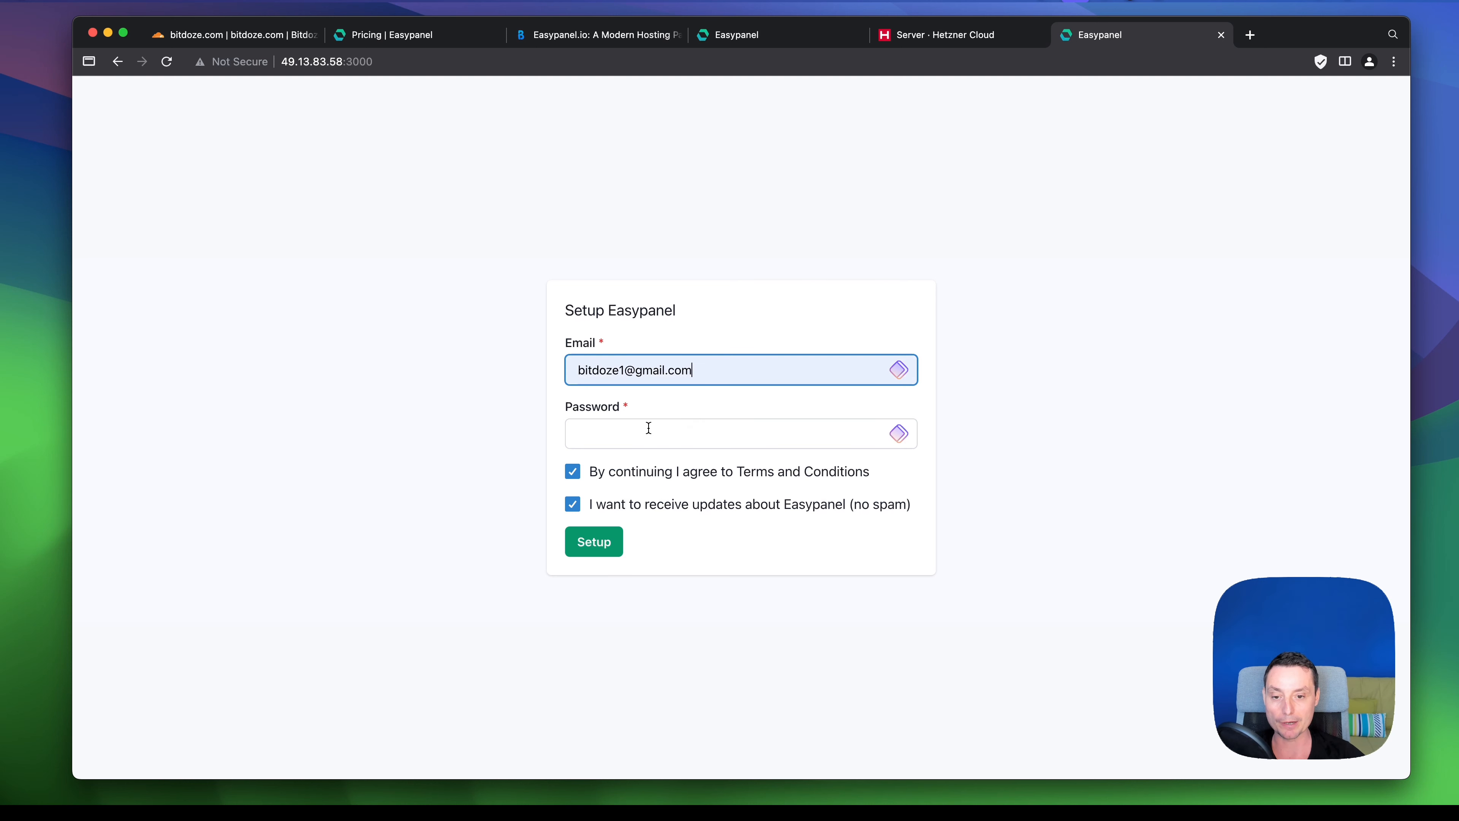
{"action": "left_click", "coordinate": [644, 433]}
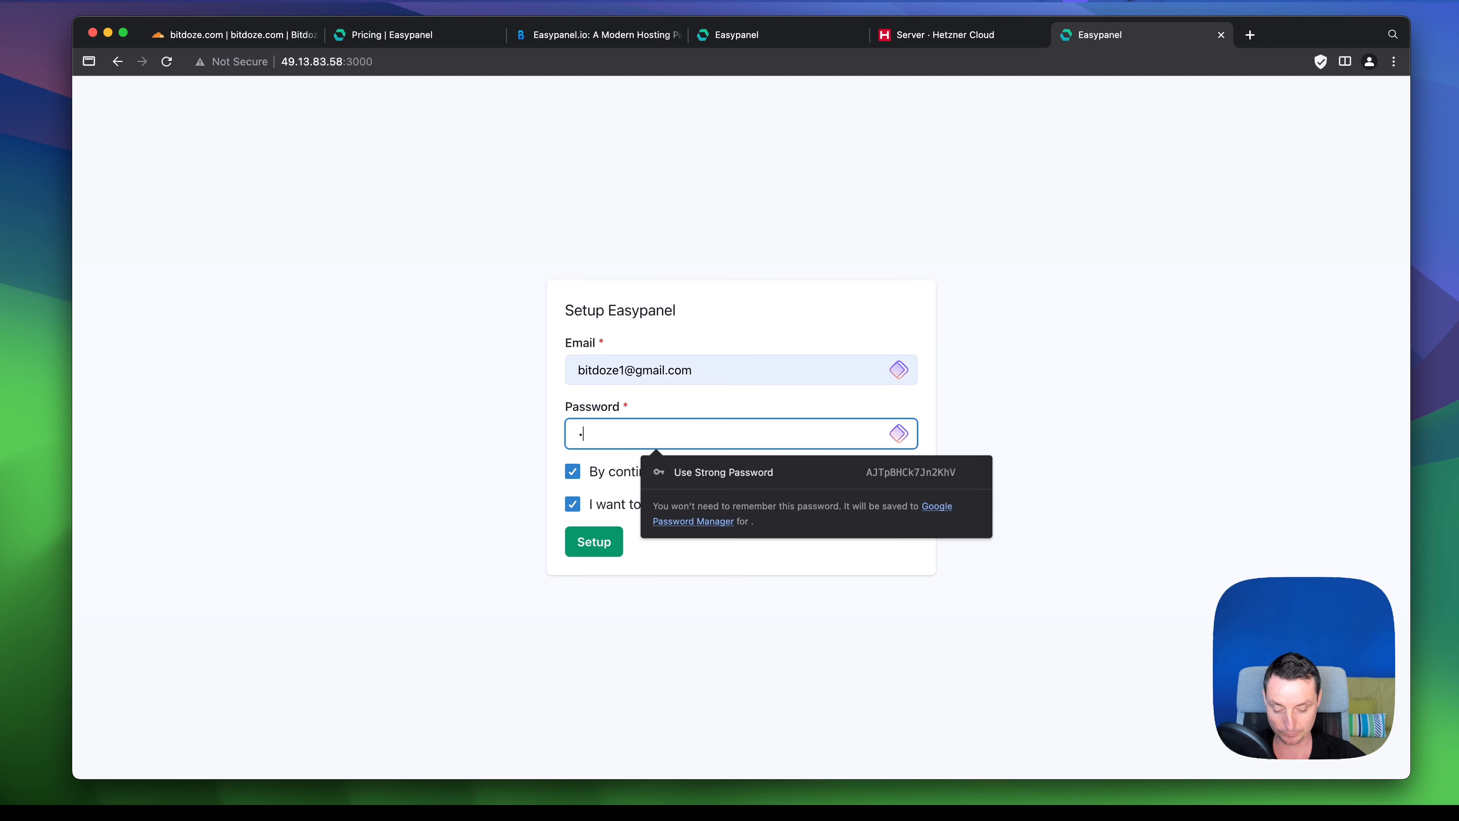
{"action": "type", "text": "•••••••••"}
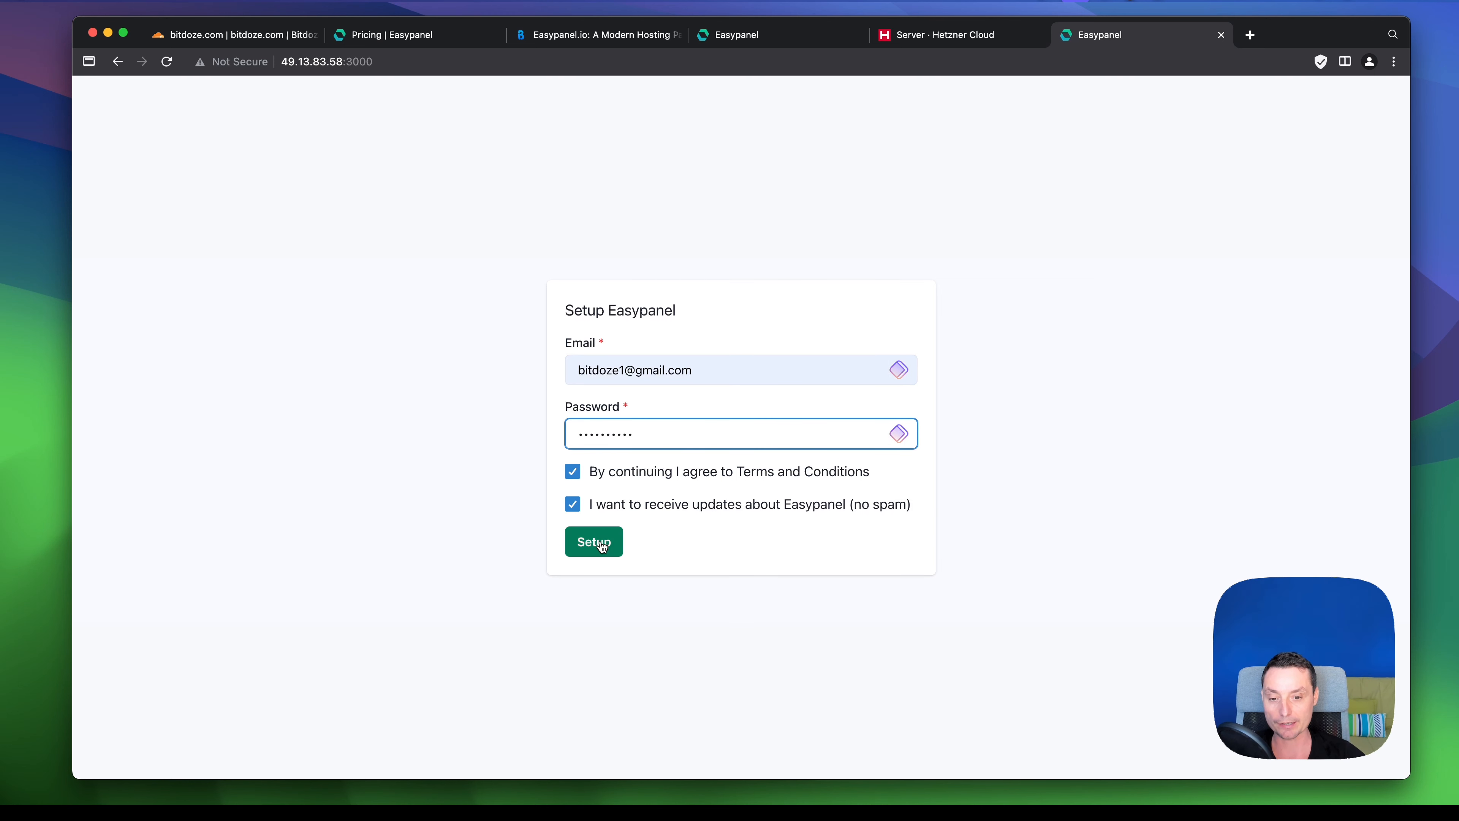
{"action": "left_click", "coordinate": [600, 542]}
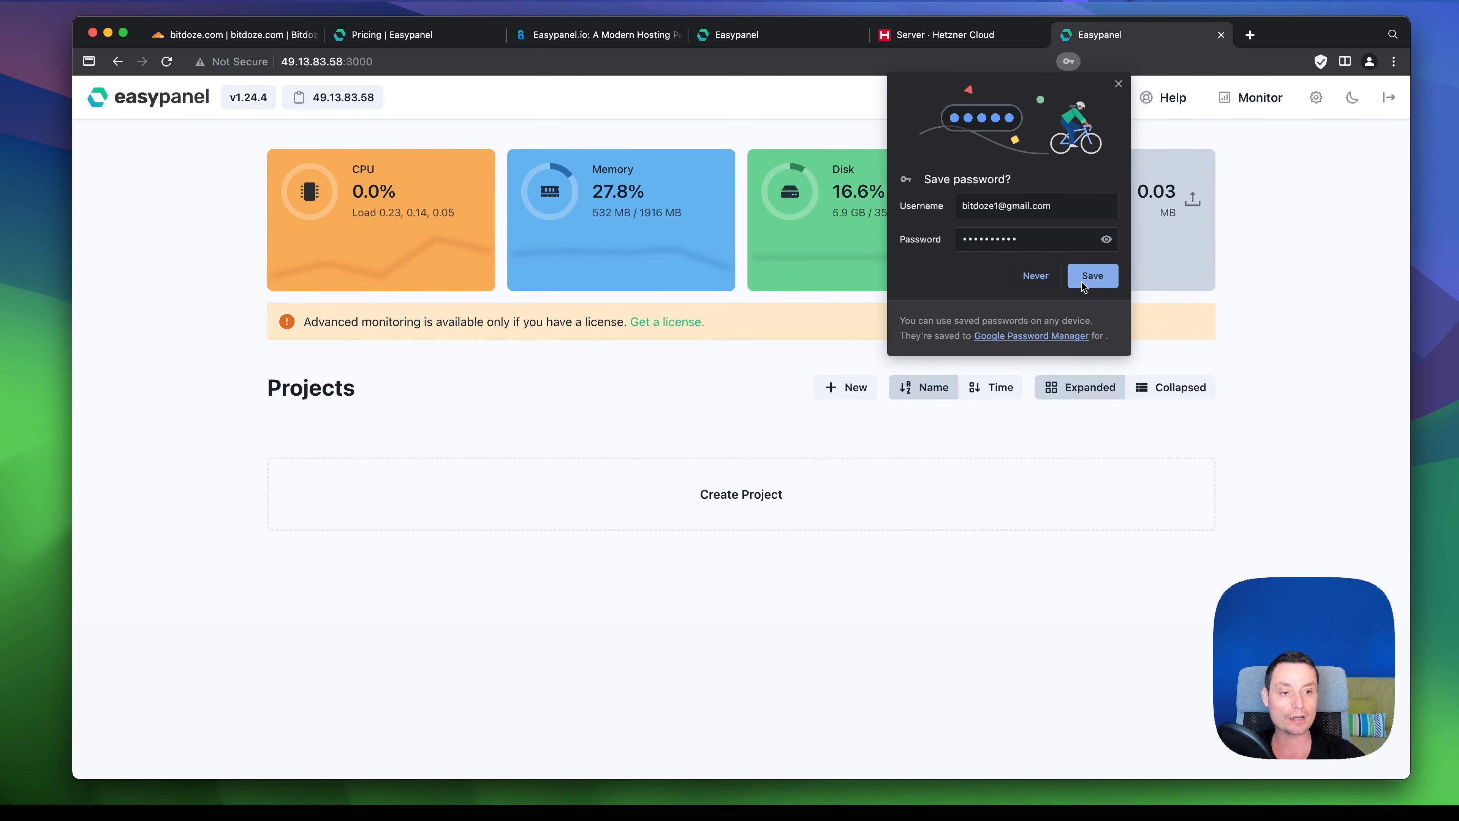
- Dismiss the save-password prompt, view Monitor's CPU, memory and disk usage, and toggle dark theme on and off
{"action": "left_click", "coordinate": [1091, 278]}
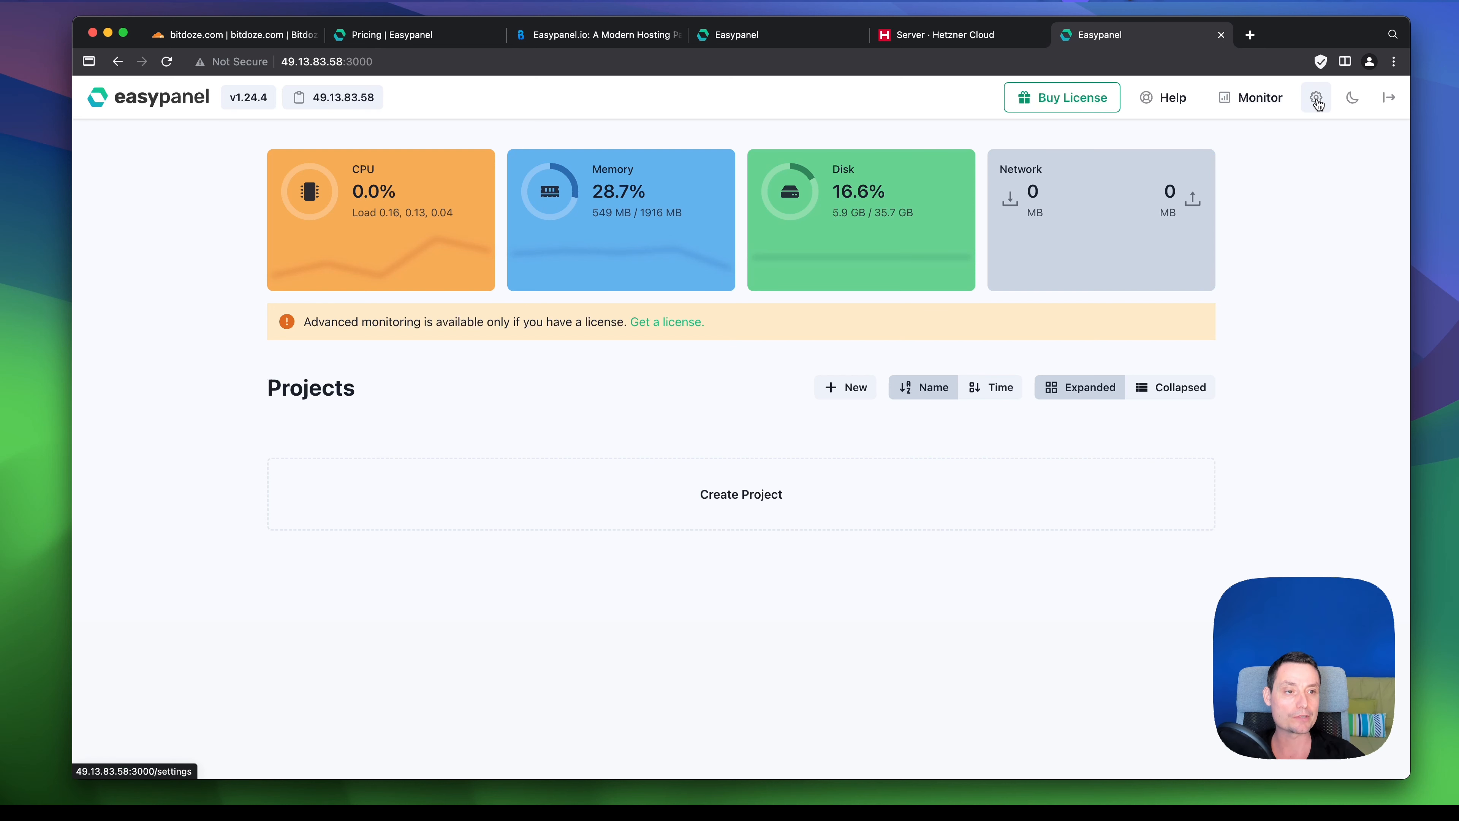
{"action": "left_click", "coordinate": [1259, 103]}
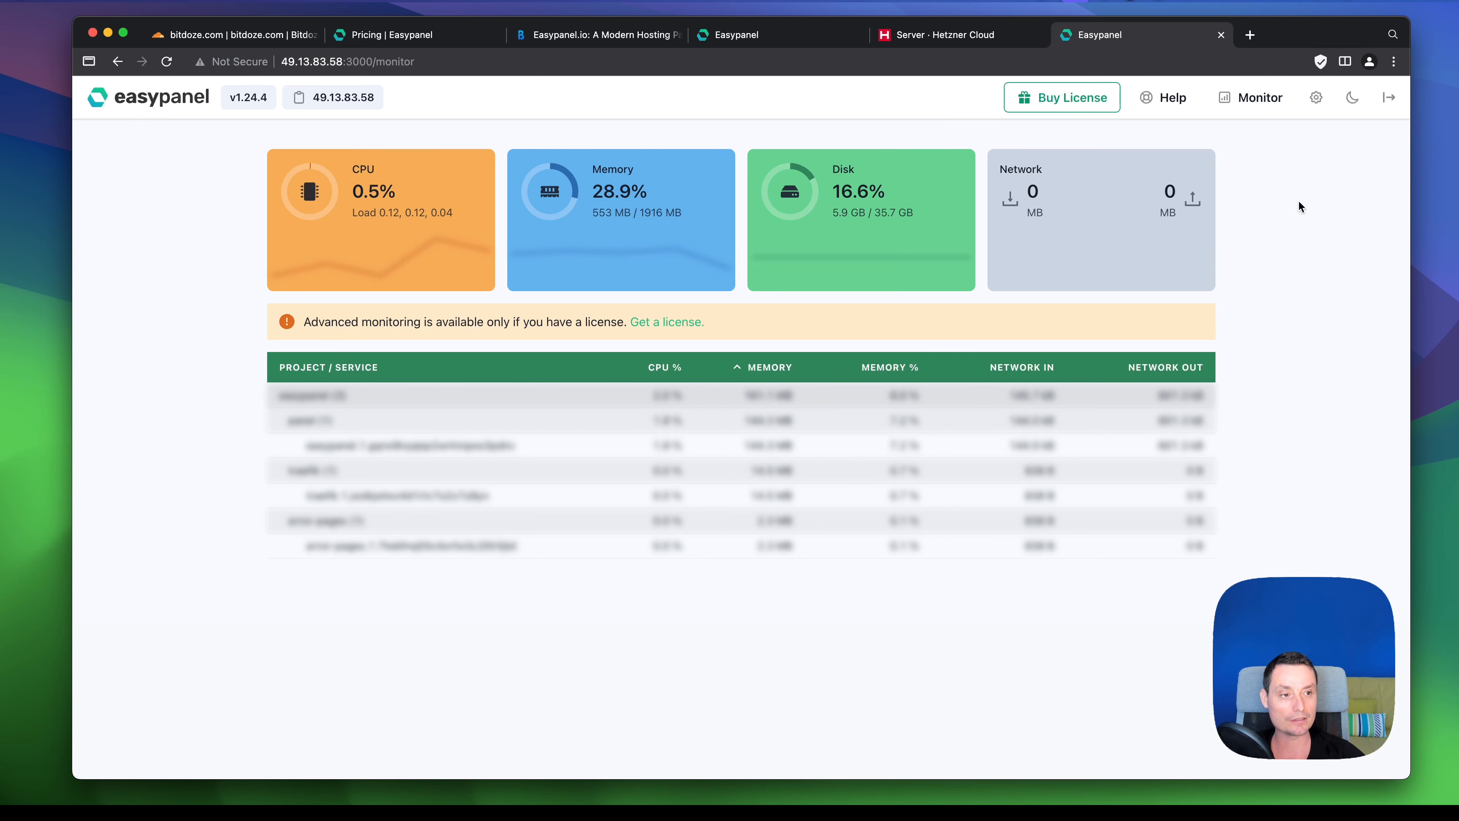
{"action": "left_click", "coordinate": [1353, 97]}
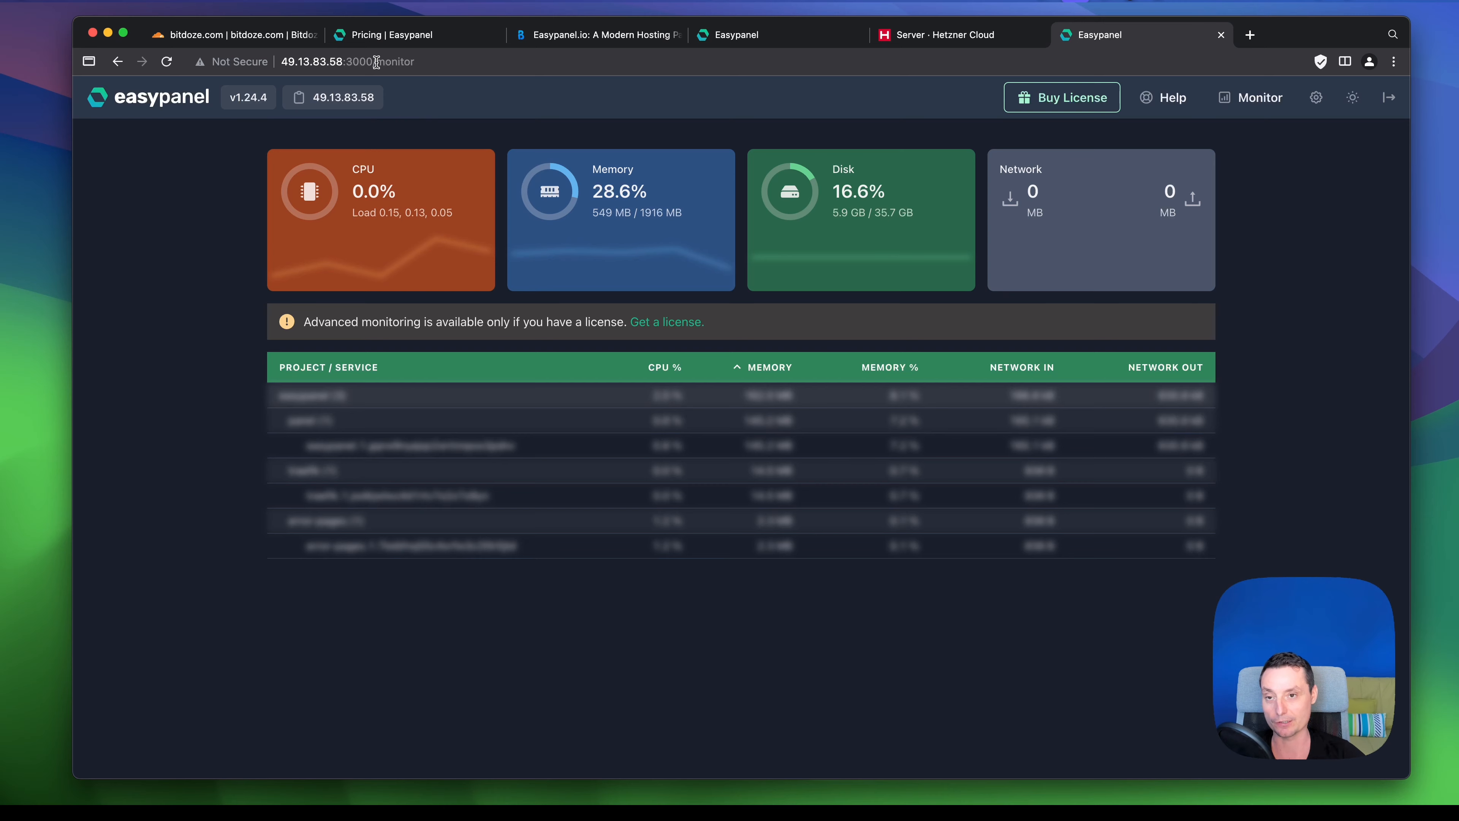
{"action": "left_click", "coordinate": [1351, 99]}
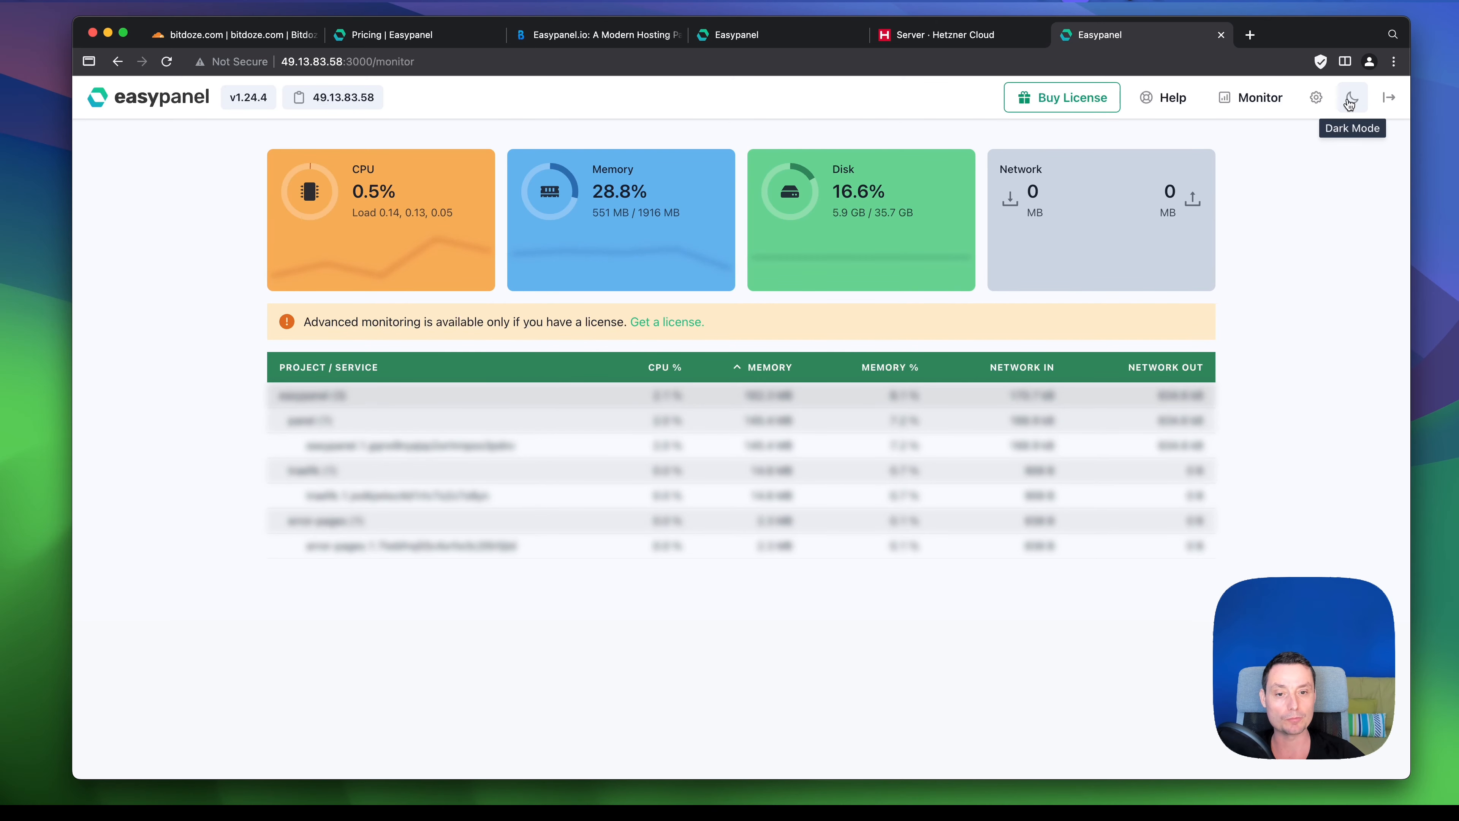
- Copy the server IP 49.13.83.58 from Easypanel's Settings and switch to Cloudflare's bitdoze.com dashboard
{"action": "left_click", "coordinate": [1317, 97]}
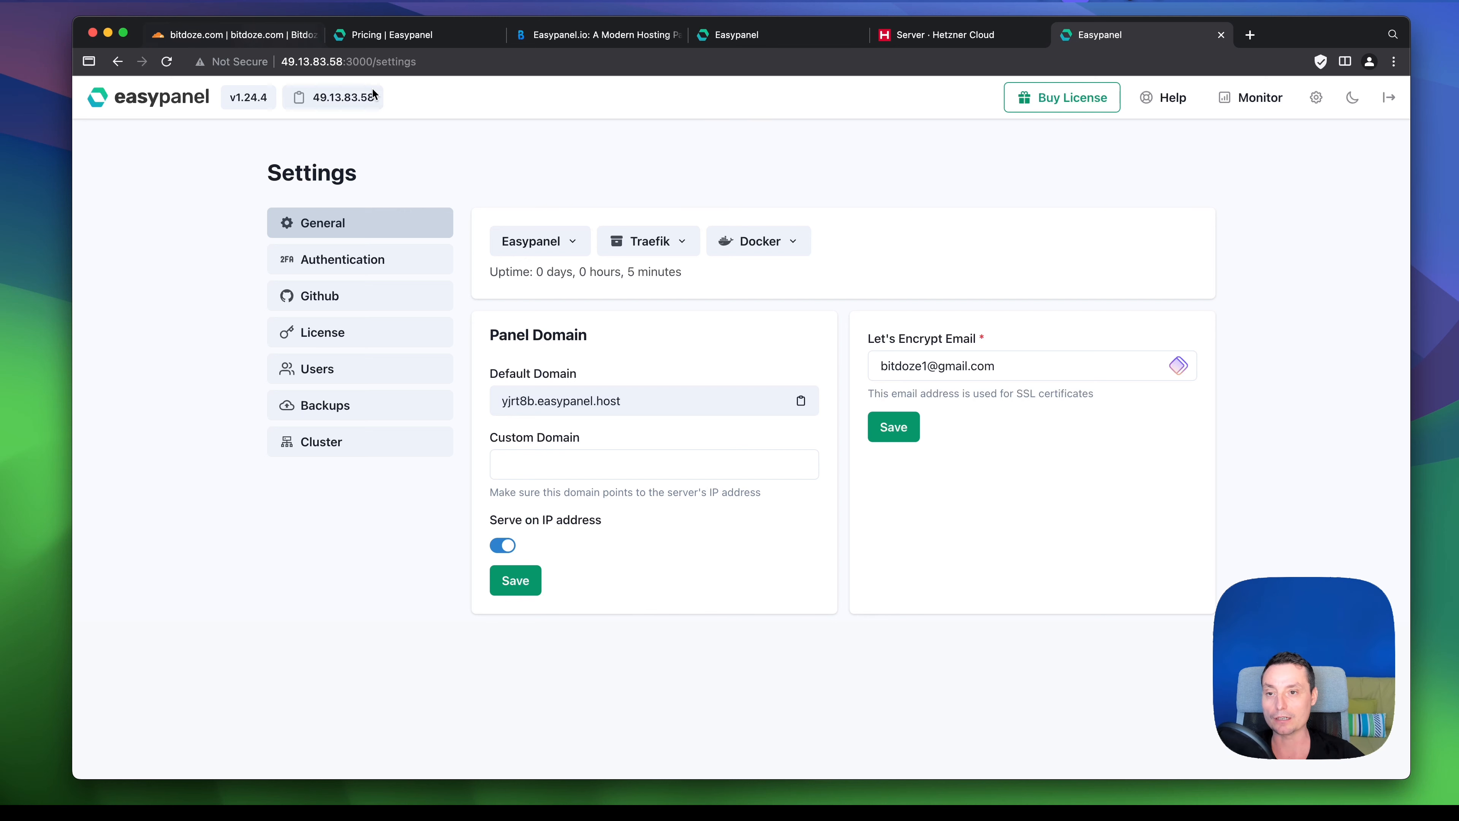
{"action": "left_click", "coordinate": [373, 101]}
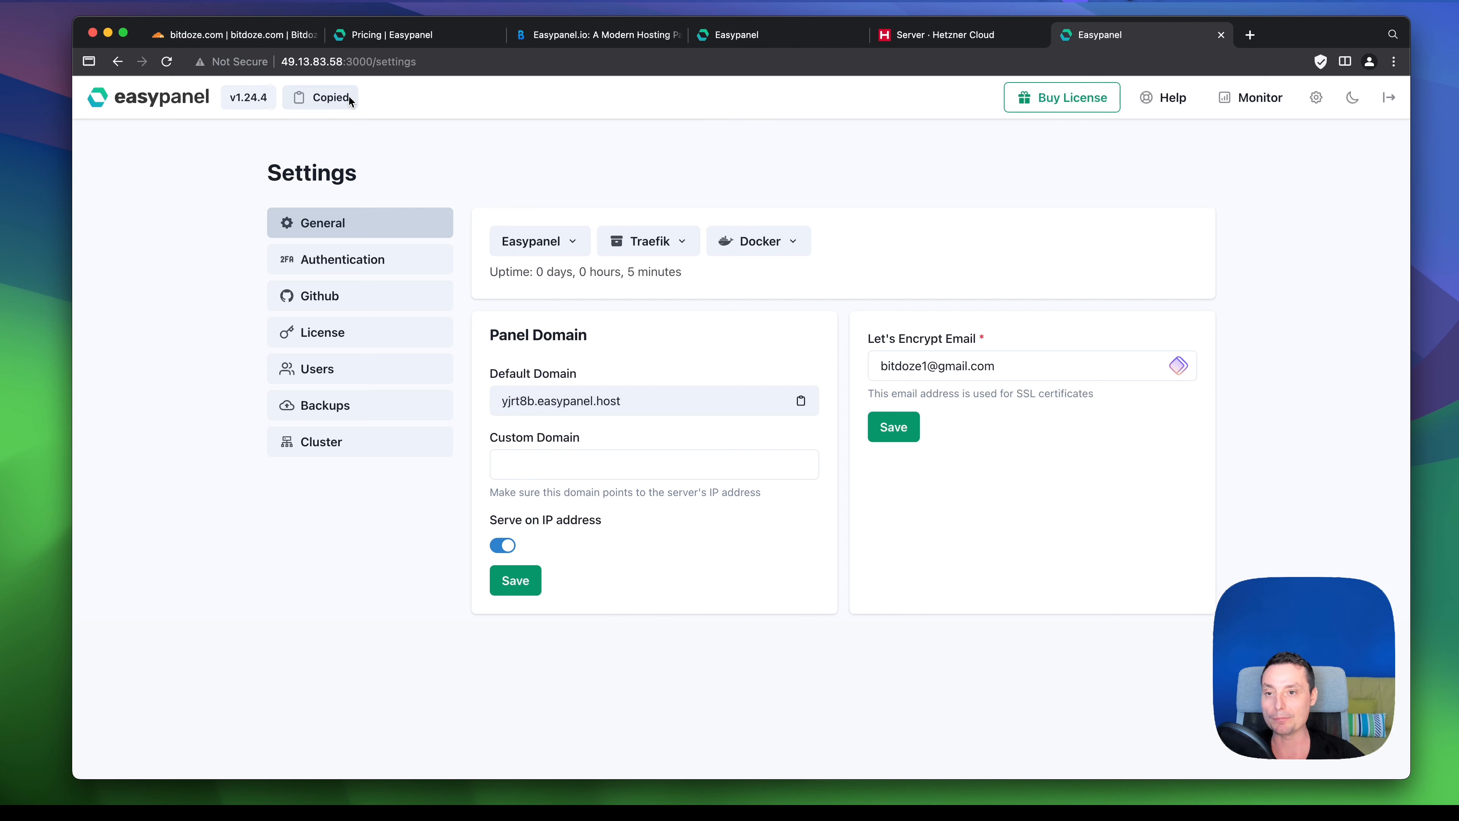
{"action": "left_click", "coordinate": [248, 37]}
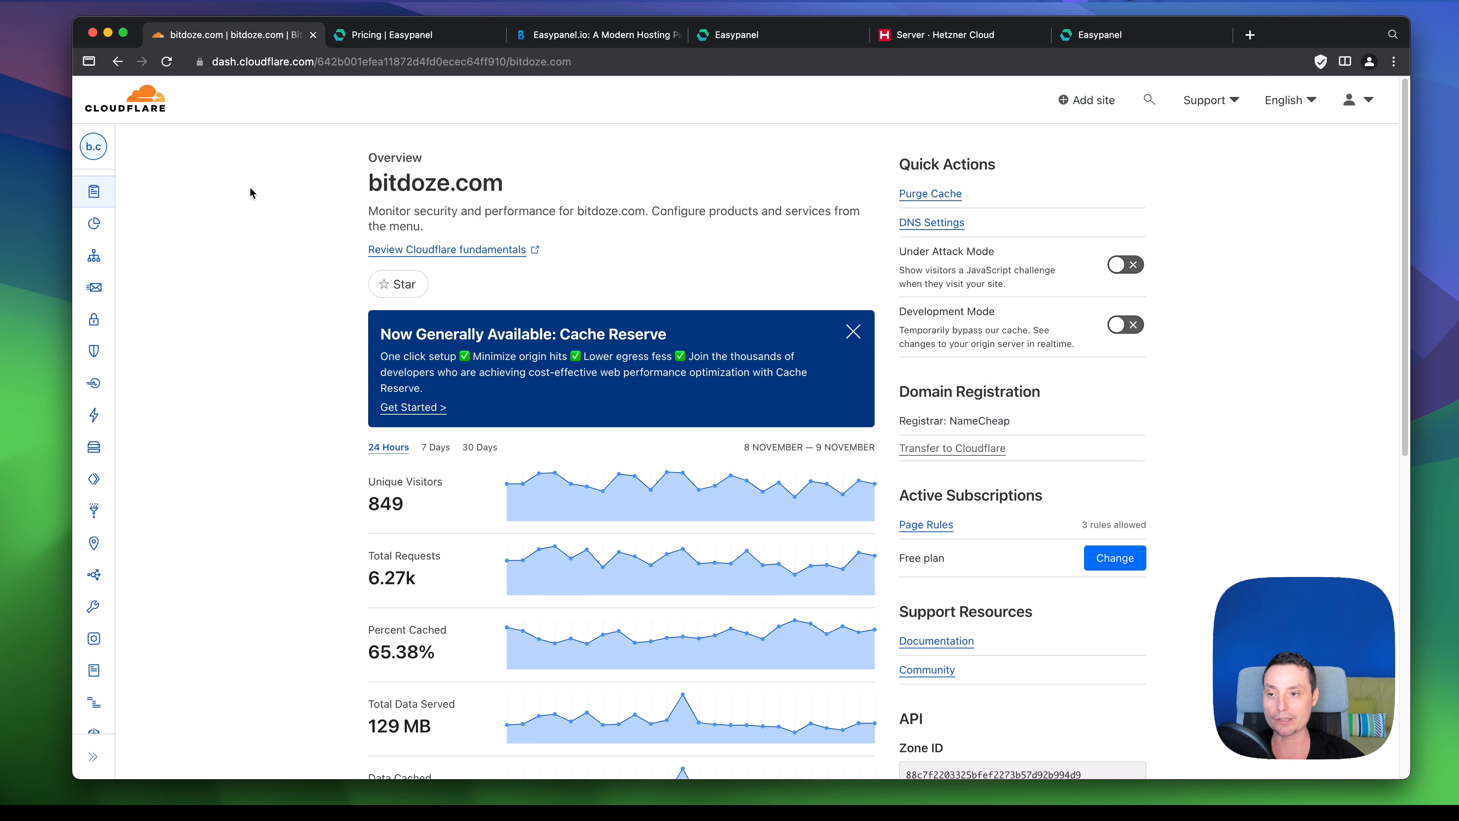
- Add a DNS-only A record 'ep' pointing to 49.13.83.58 in bitdoze.com's Cloudflare DNS
{"action": "mouse_move", "coordinate": [108, 198]}
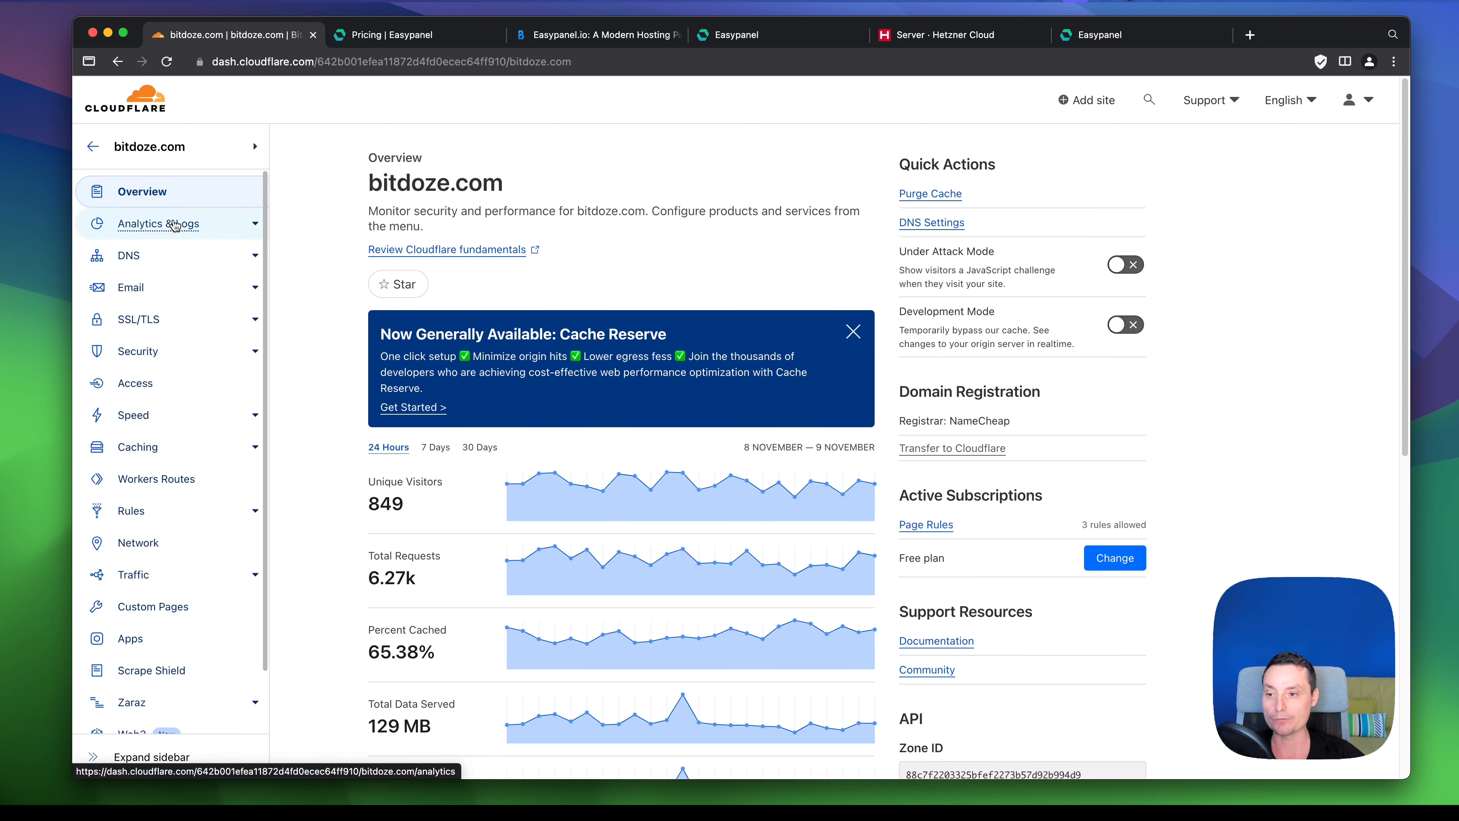
{"action": "left_click", "coordinate": [195, 253]}
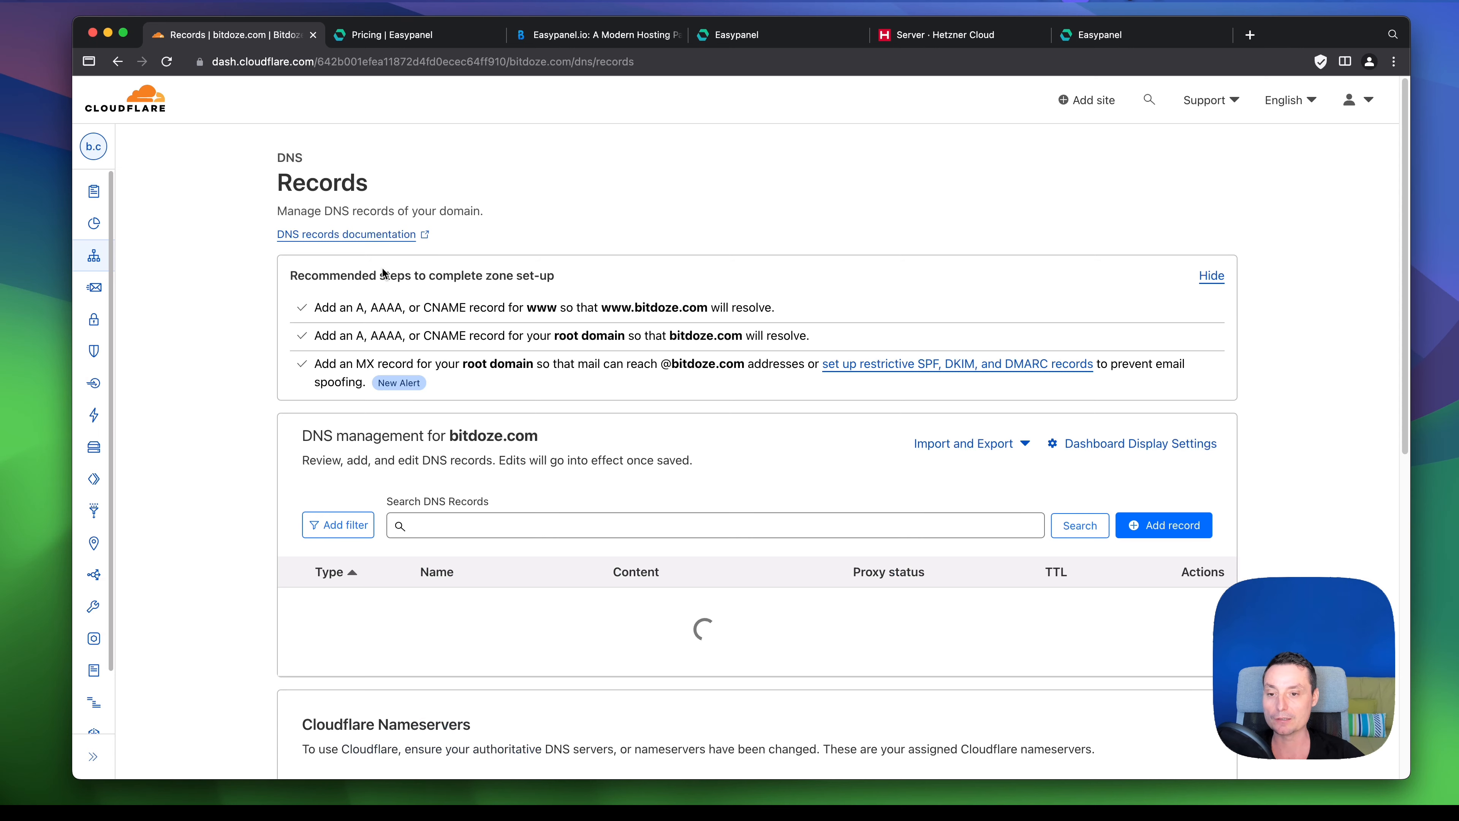
{"action": "scroll", "coordinate": [655, 375], "scroll_direction": "down", "scroll_amount": 5}
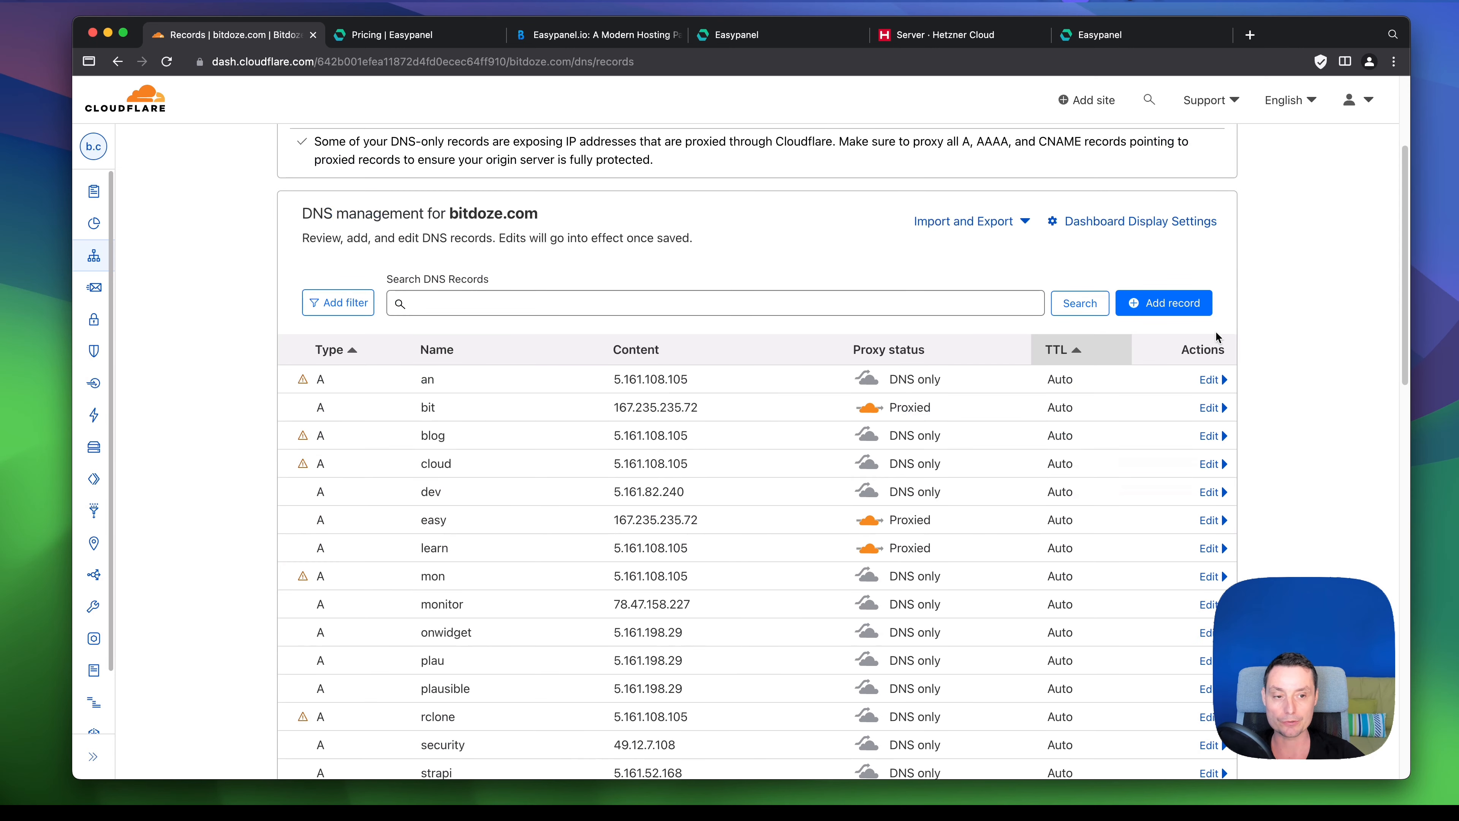
{"action": "left_click", "coordinate": [1164, 303]}
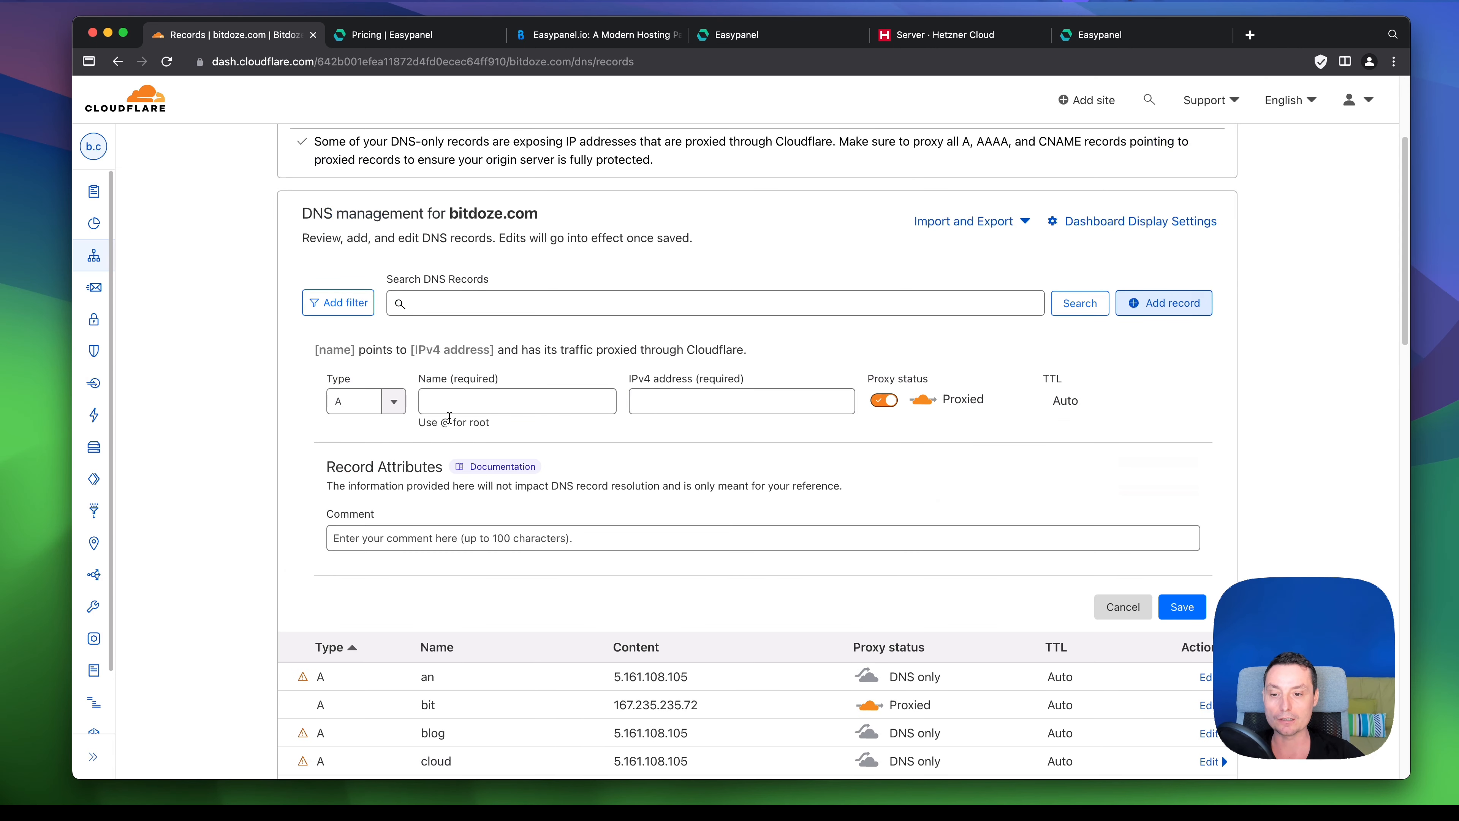
{"action": "left_click", "coordinate": [463, 403]}
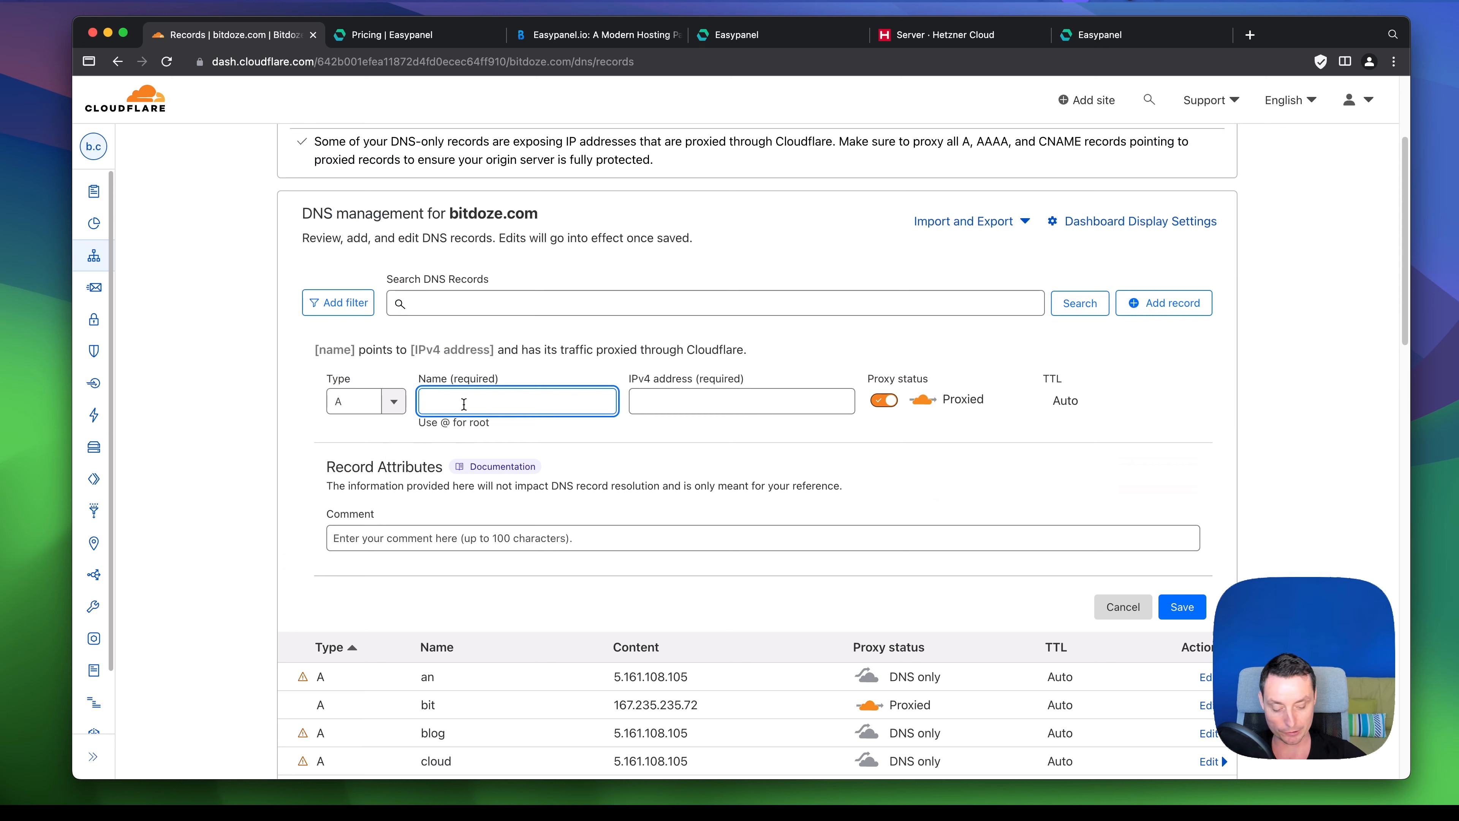
{"action": "type", "text": "ep"}
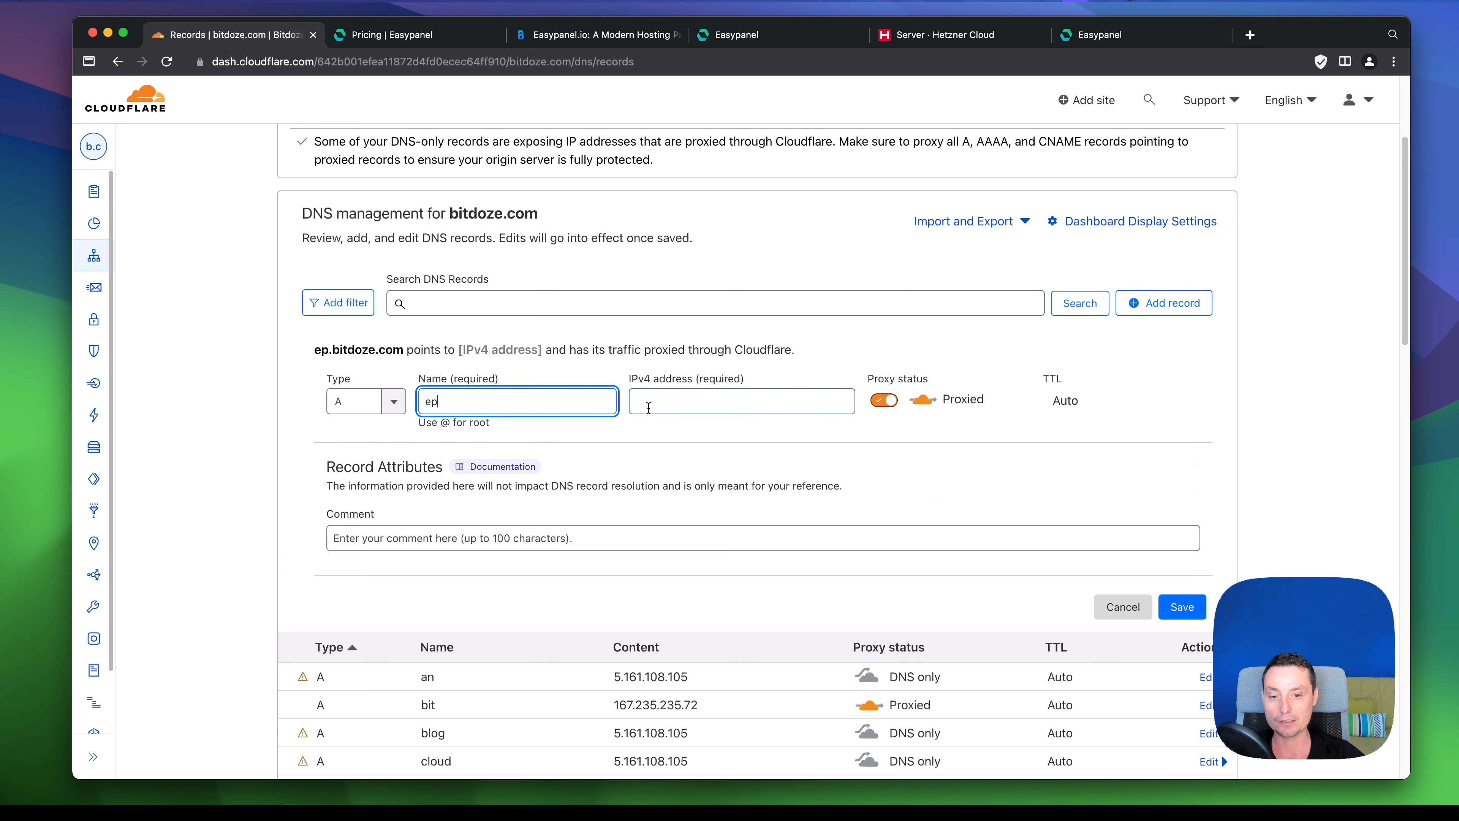
{"action": "left_click", "coordinate": [648, 408]}
{"action": "key", "text": "super+v"}
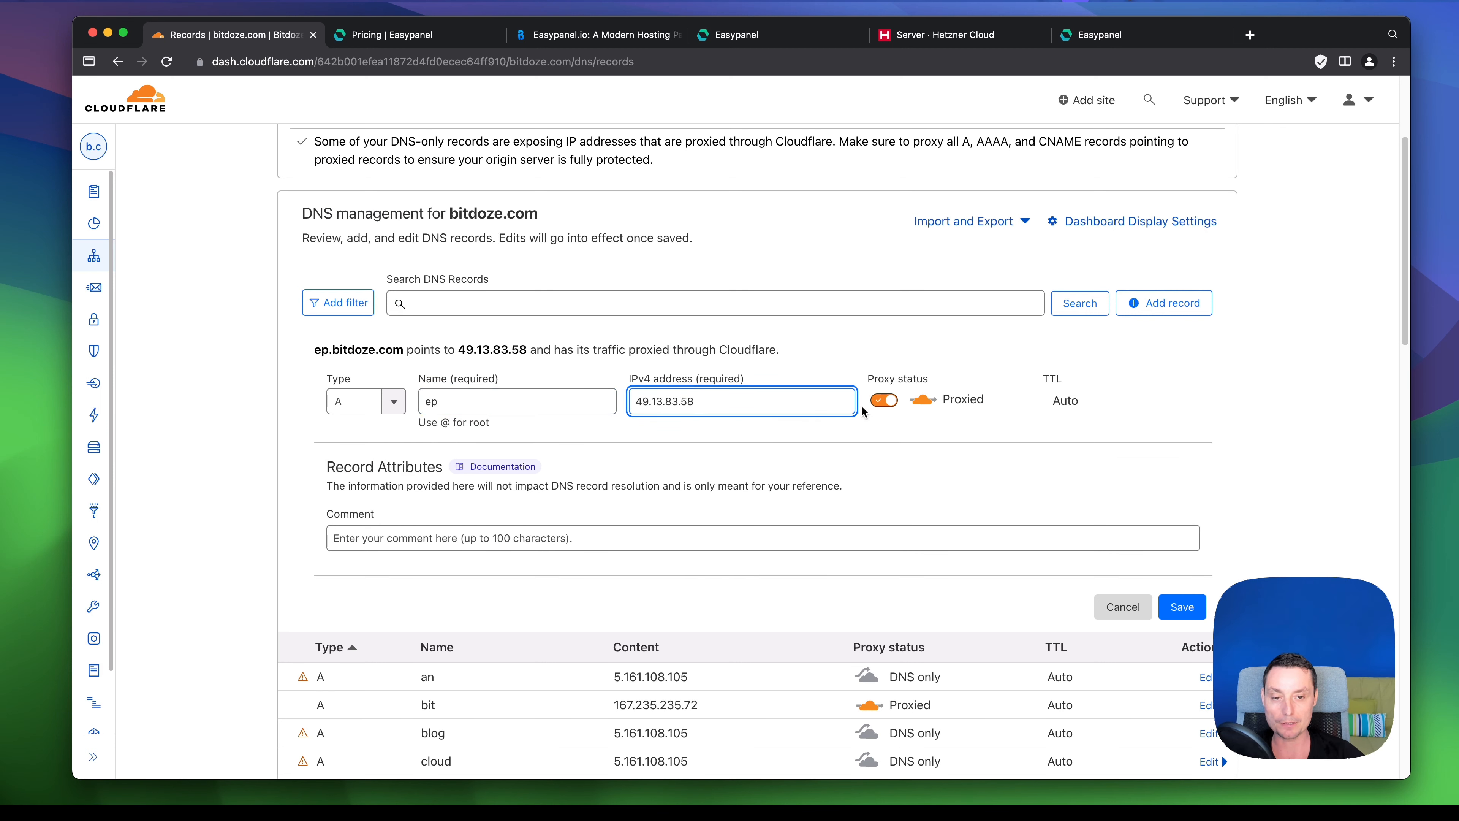
{"action": "left_click", "coordinate": [882, 401]}
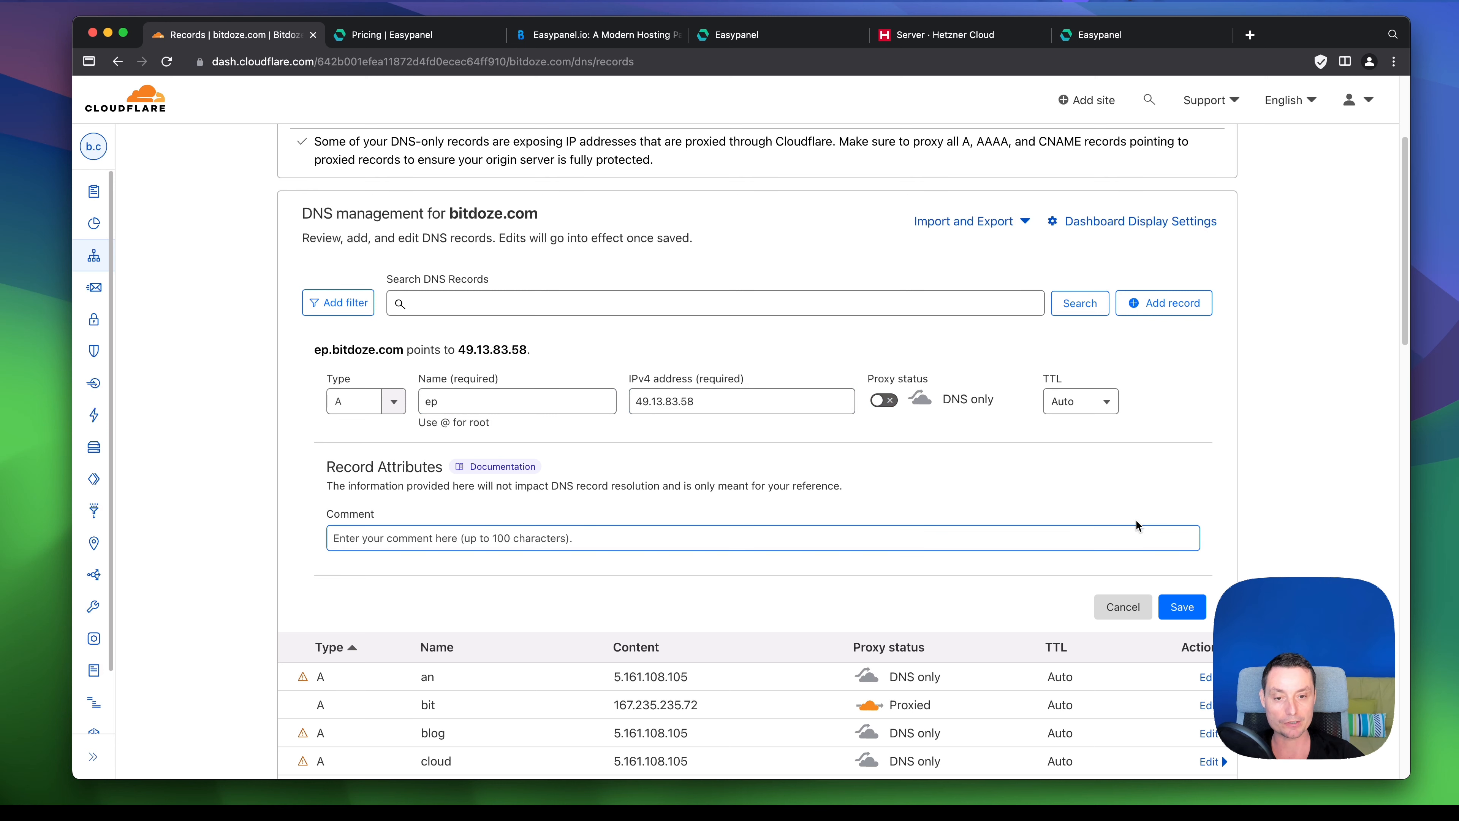
{"action": "left_click", "coordinate": [1187, 605]}
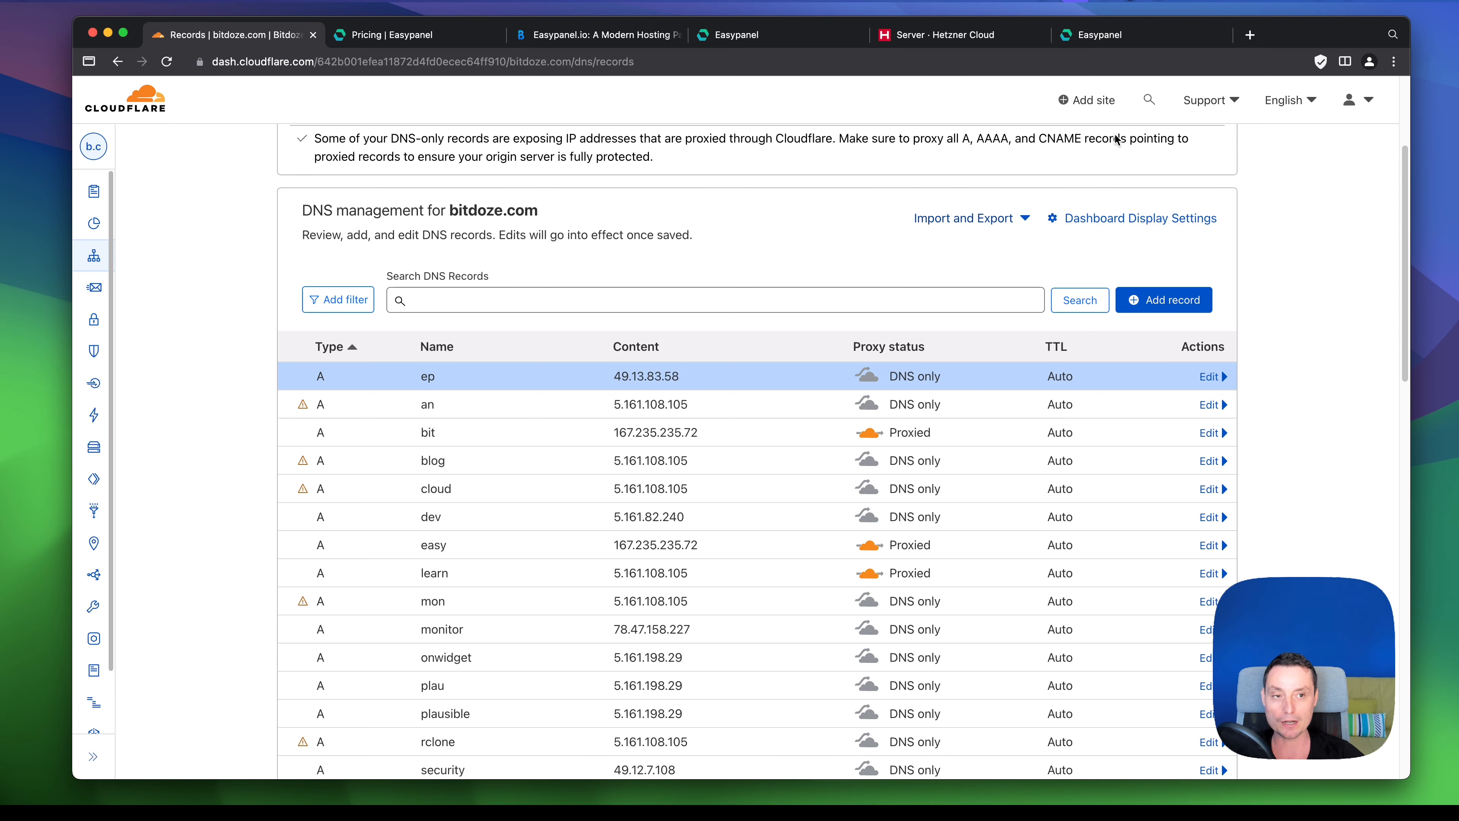
{"action": "left_click", "coordinate": [1140, 38]}
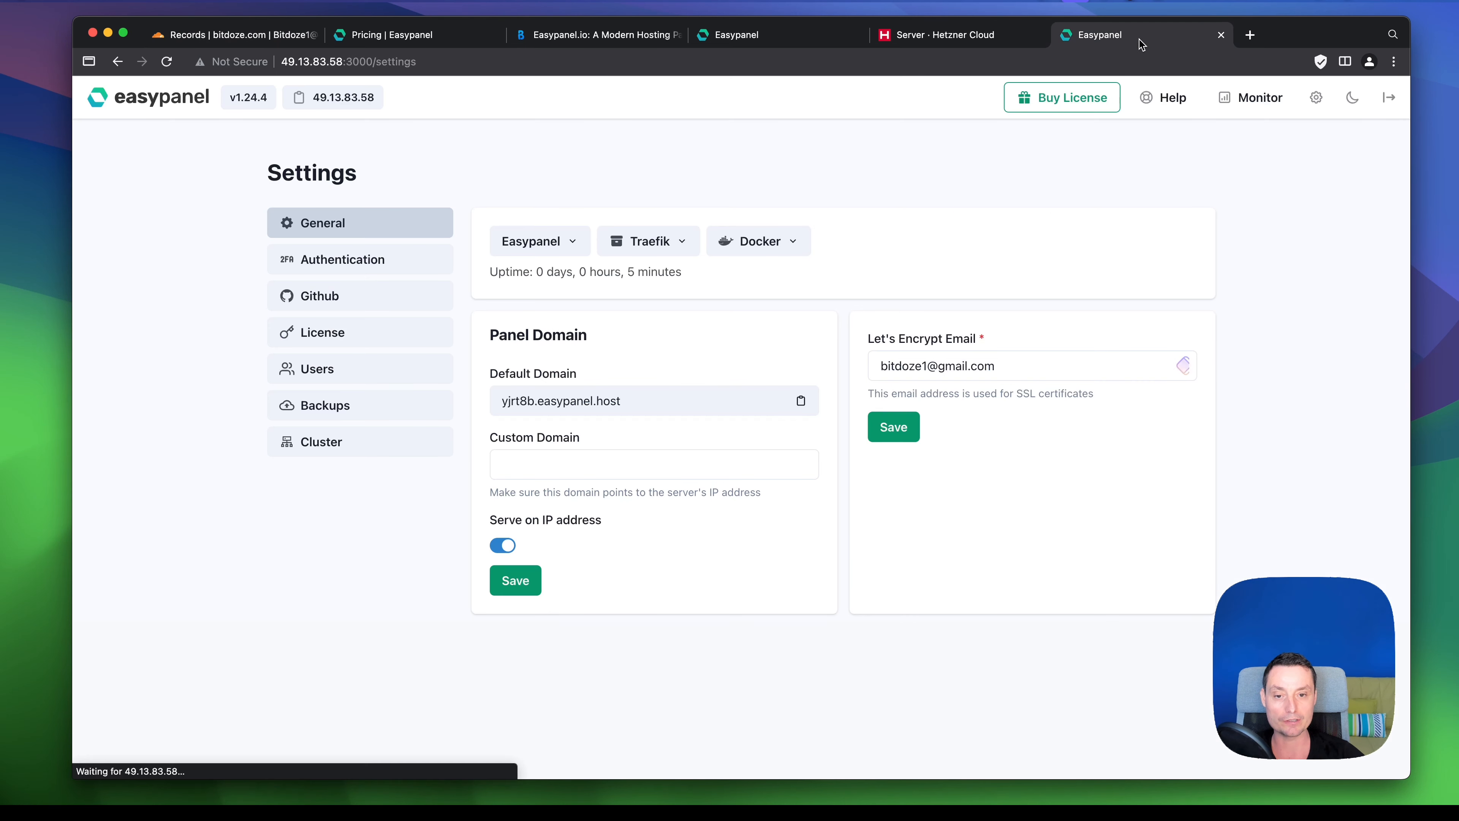
- Save ep.bitdoze.com as the custom panel domain, then select it for copying
{"action": "left_click", "coordinate": [550, 460]}
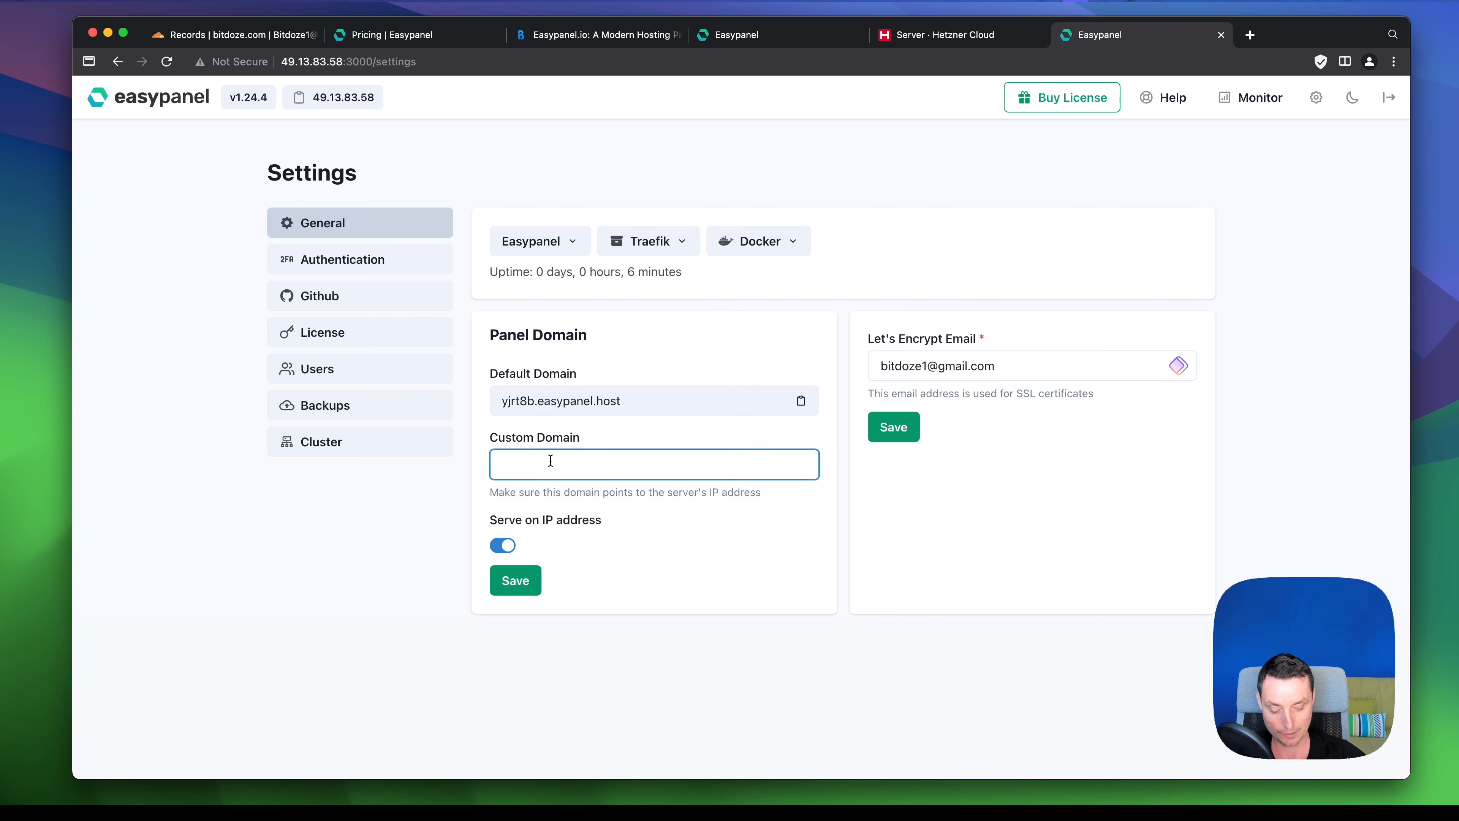
{"action": "type", "text": "ep.bi"}
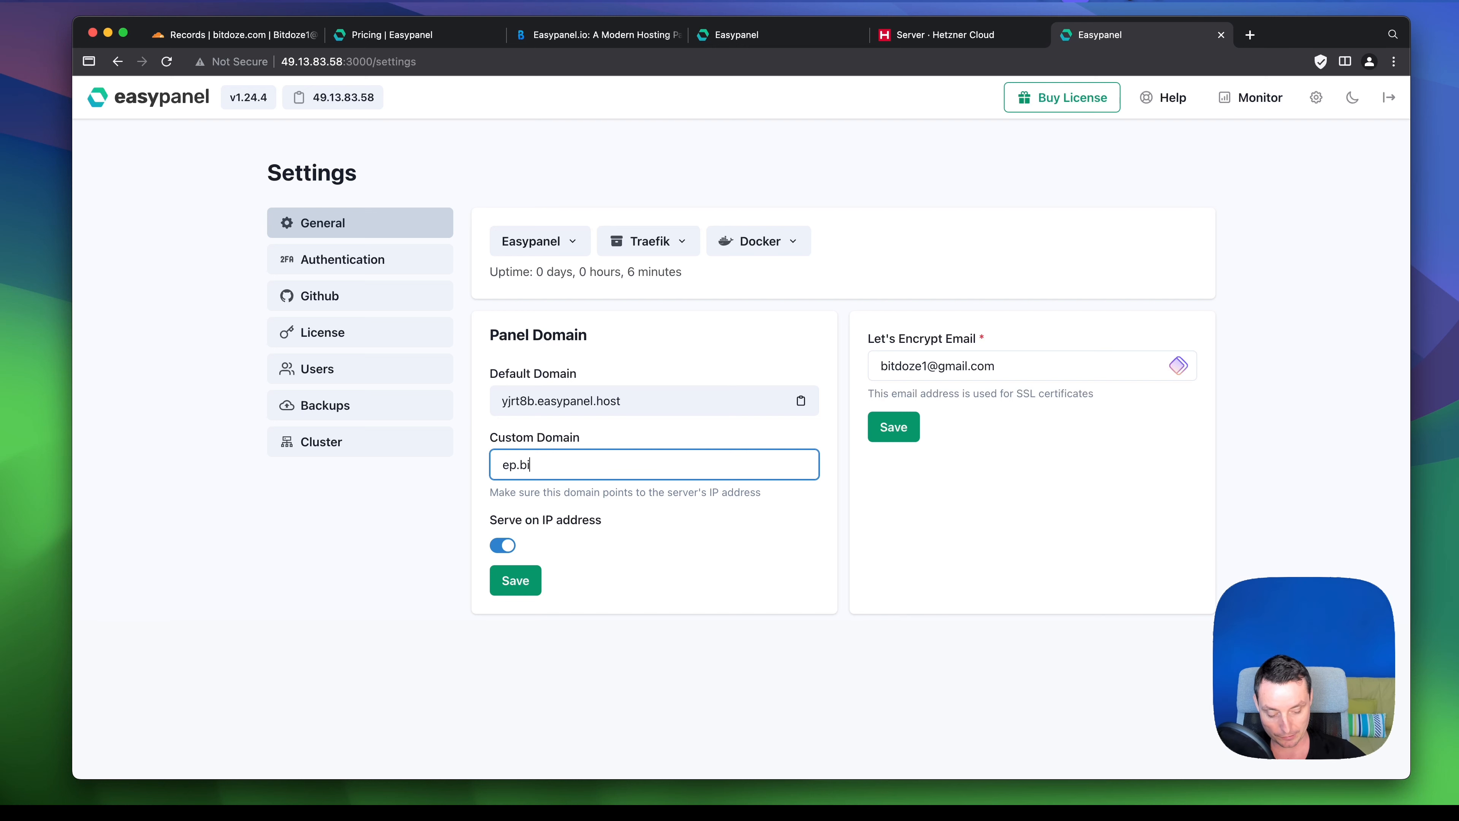
{"action": "type", "text": "tdoze.com"}
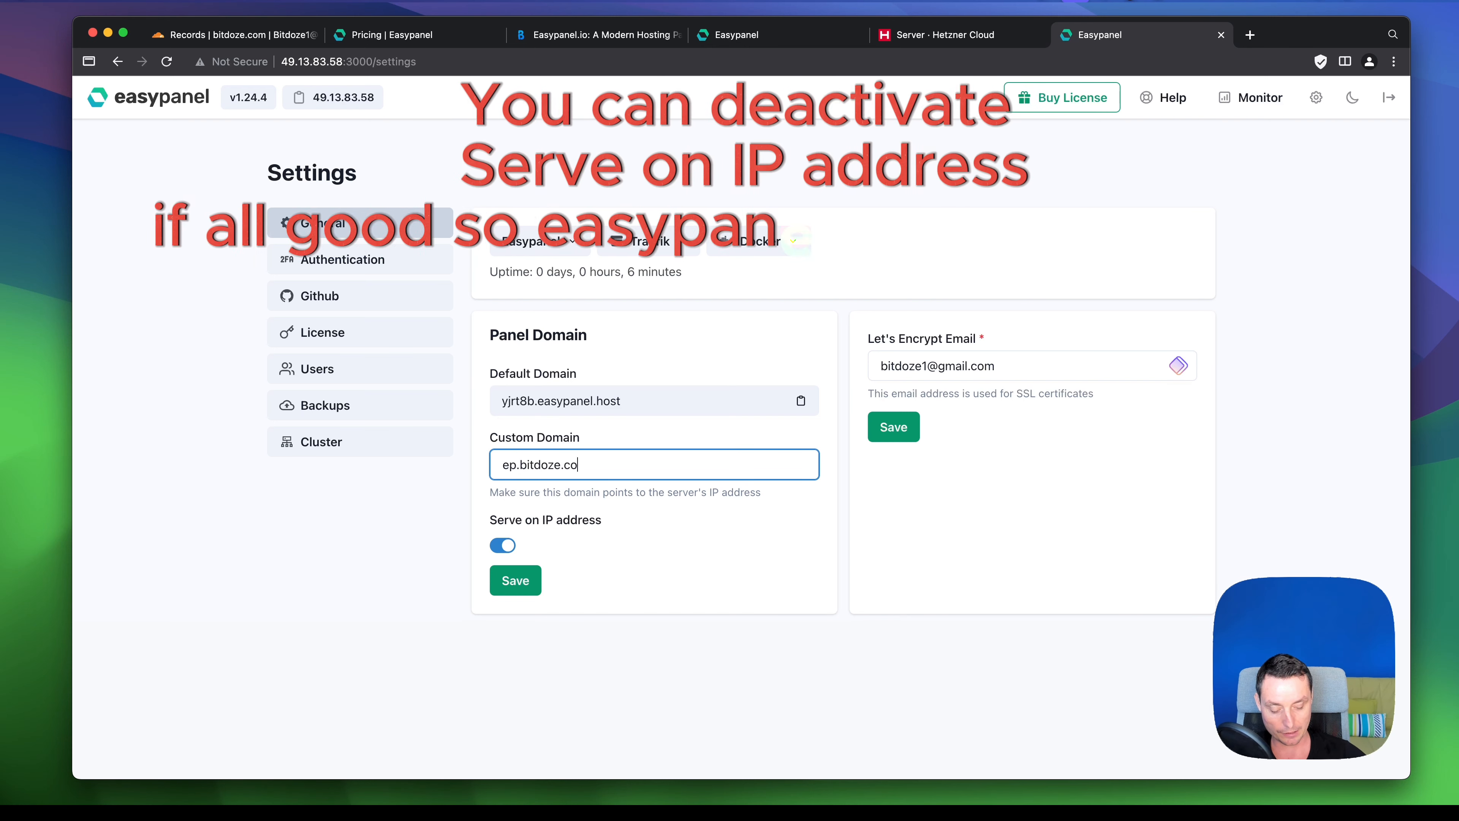
{"action": "left_click", "coordinate": [521, 583]}
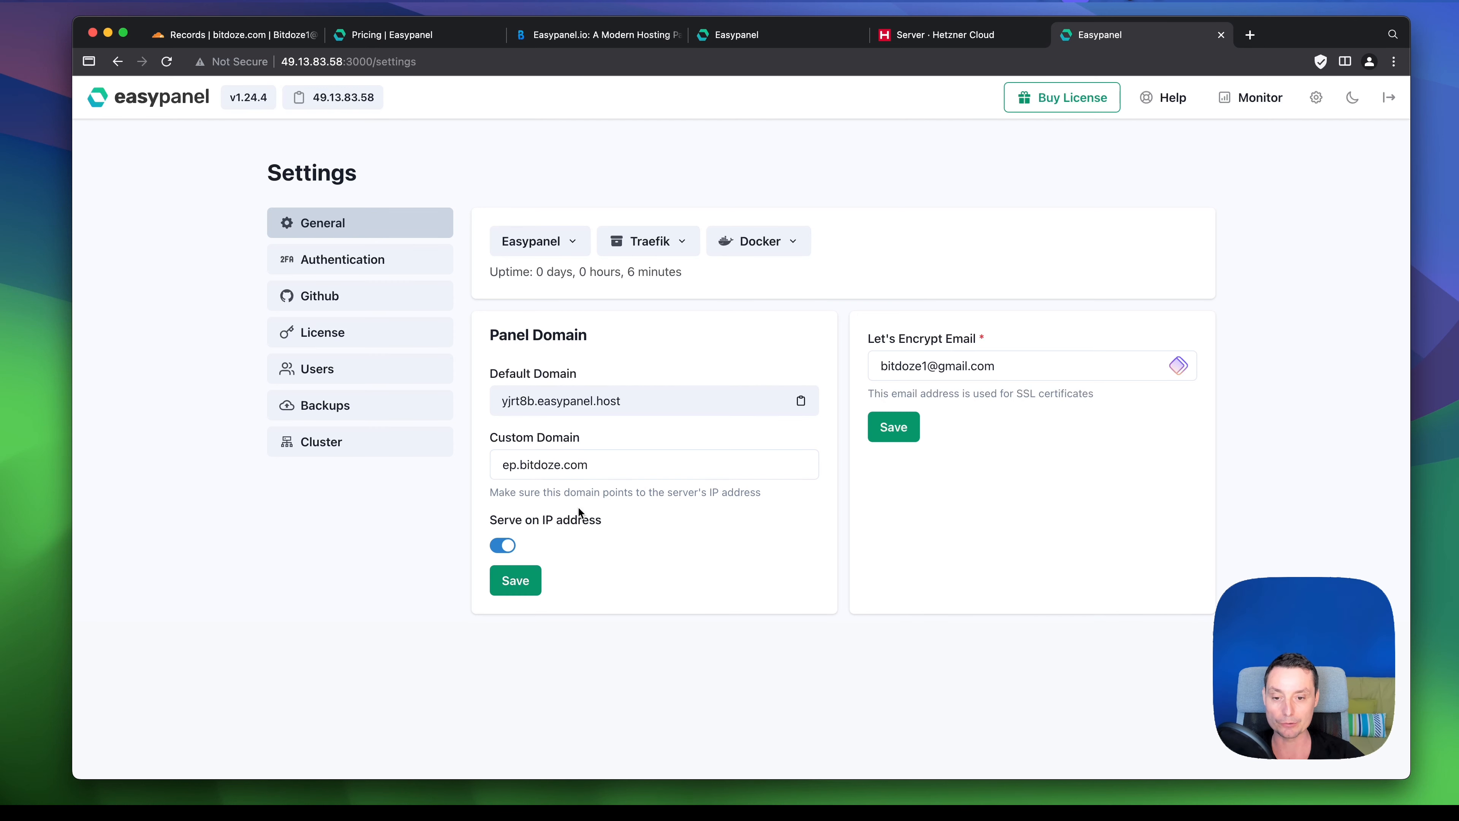
{"action": "left_click", "coordinate": [571, 464]}
{"action": "double_click", "coordinate": [572, 464]}
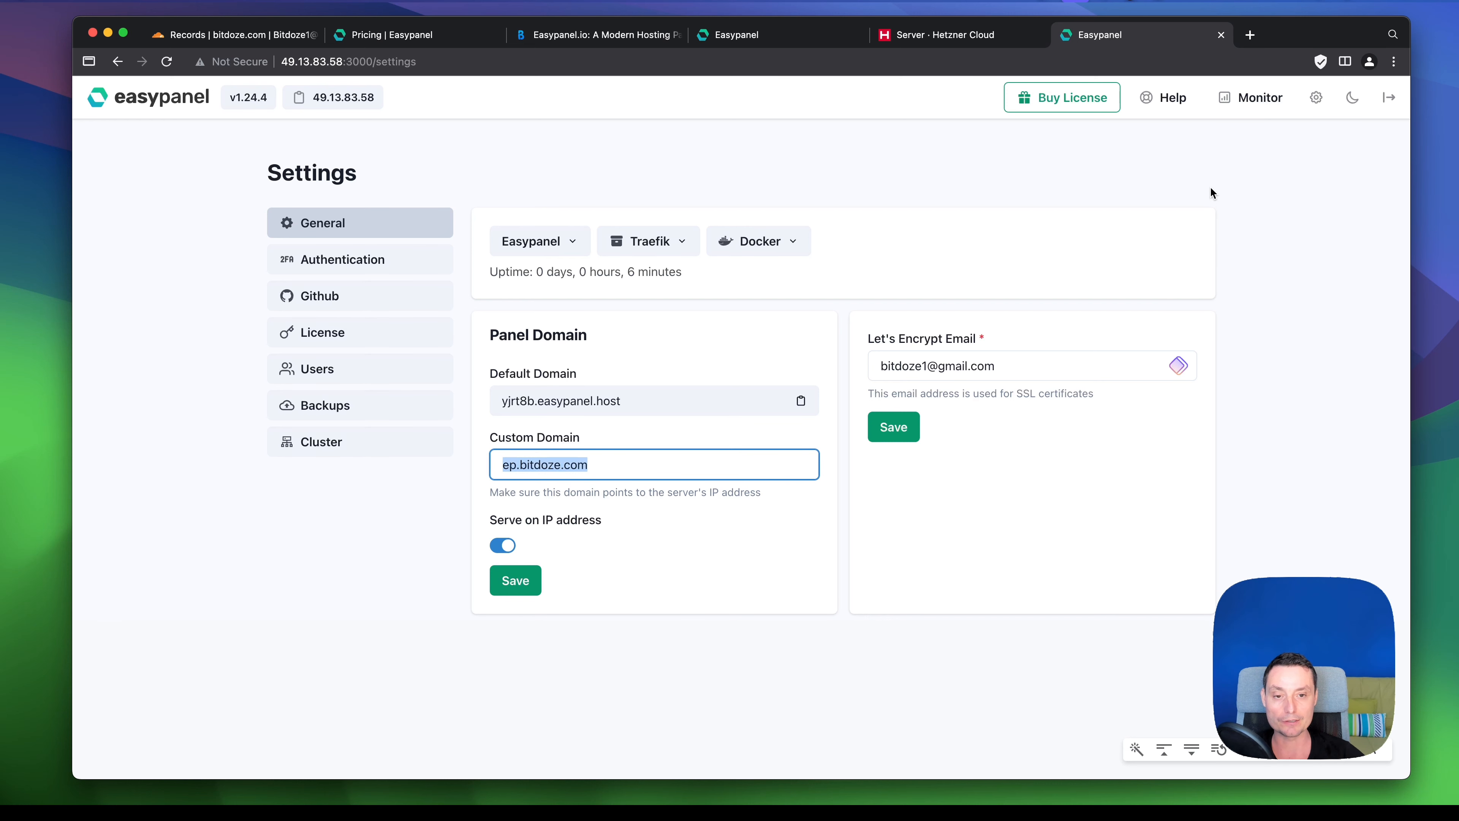
{"action": "left_click", "coordinate": [1250, 35]}
{"action": "key", "text": "super+v"}
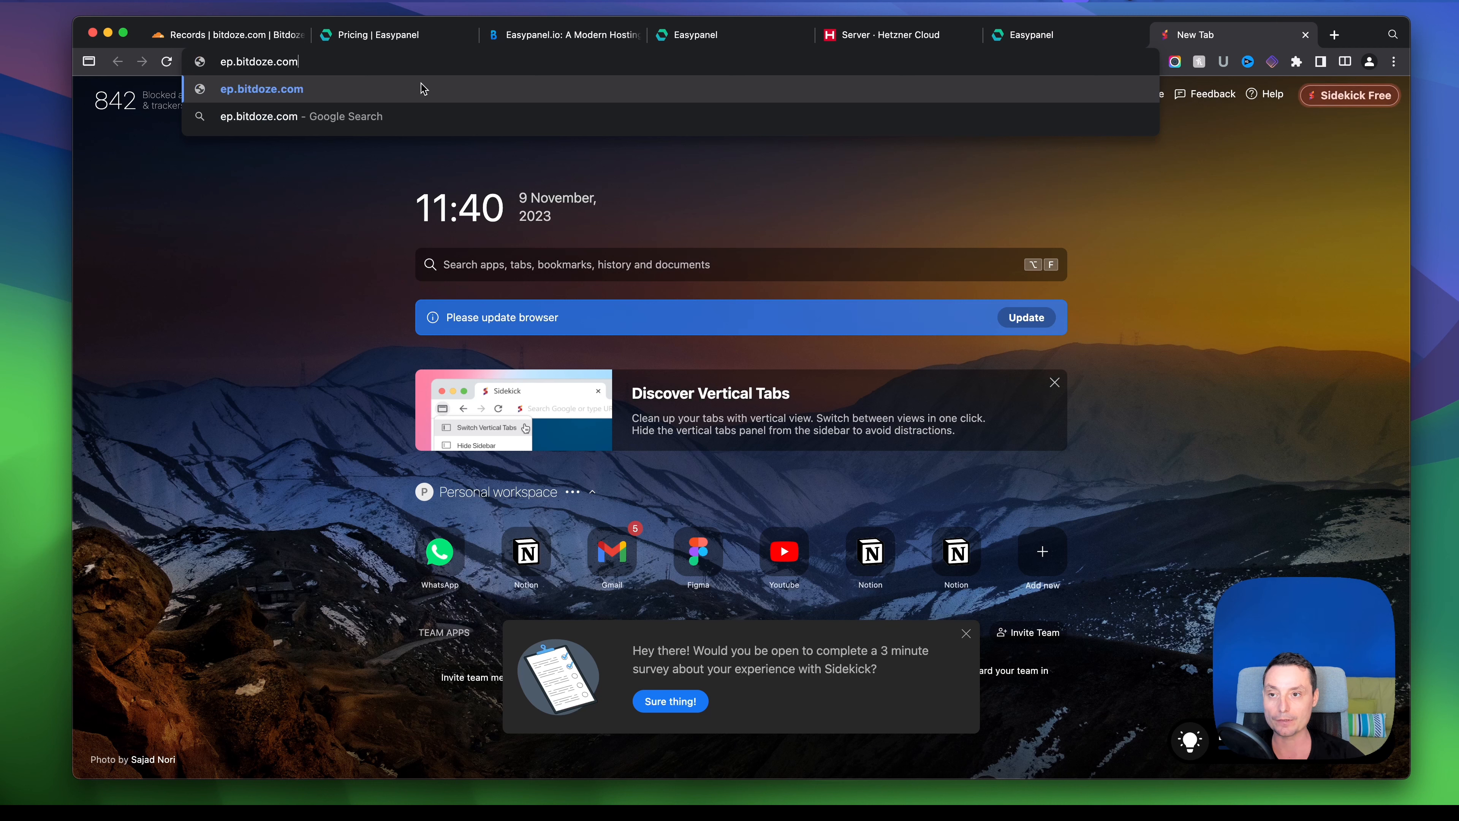
{"action": "left_click", "coordinate": [225, 61]}
{"action": "type", "text": "https:"}
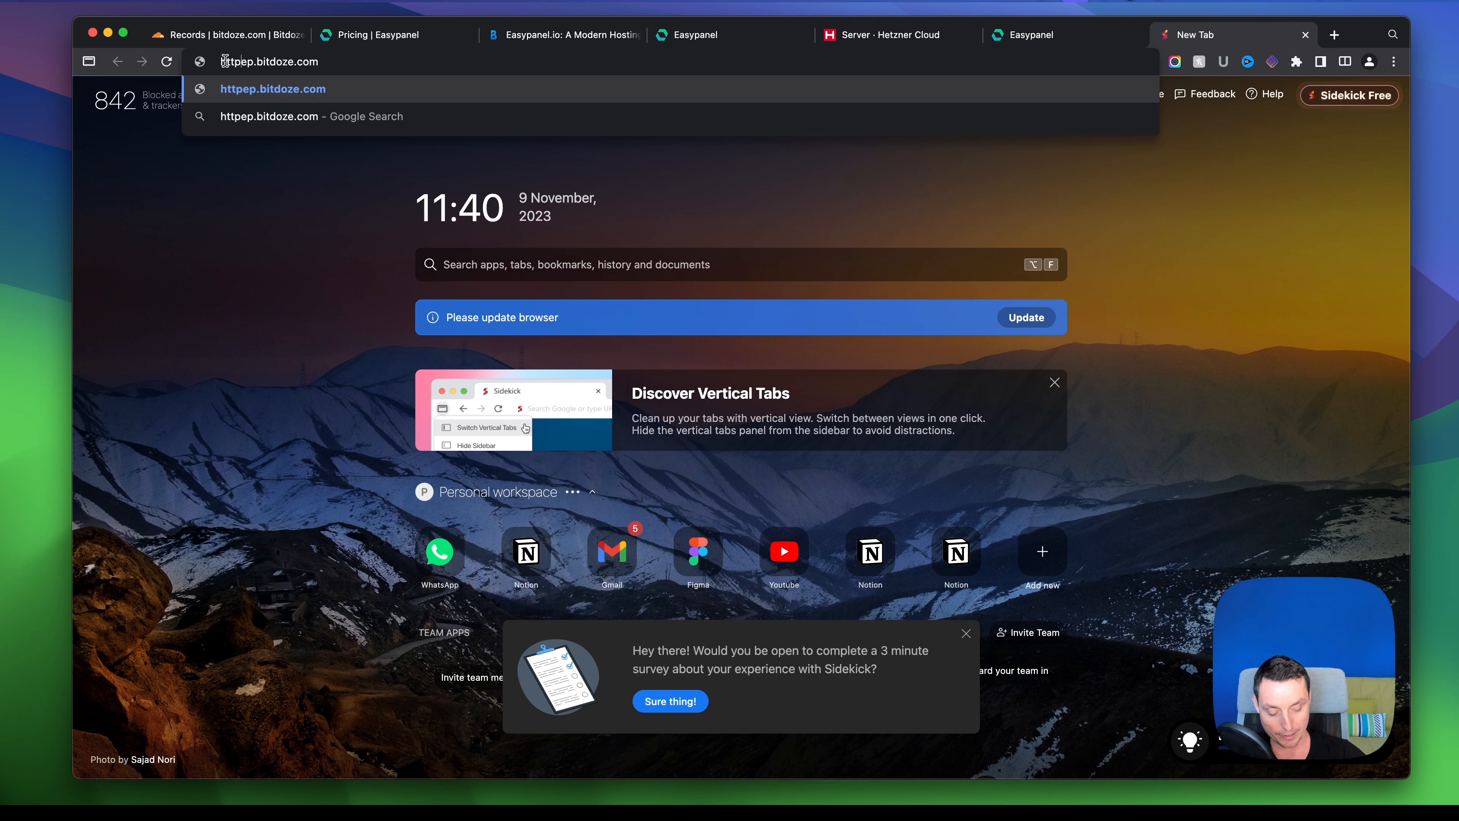
{"action": "type", "text": "//"}
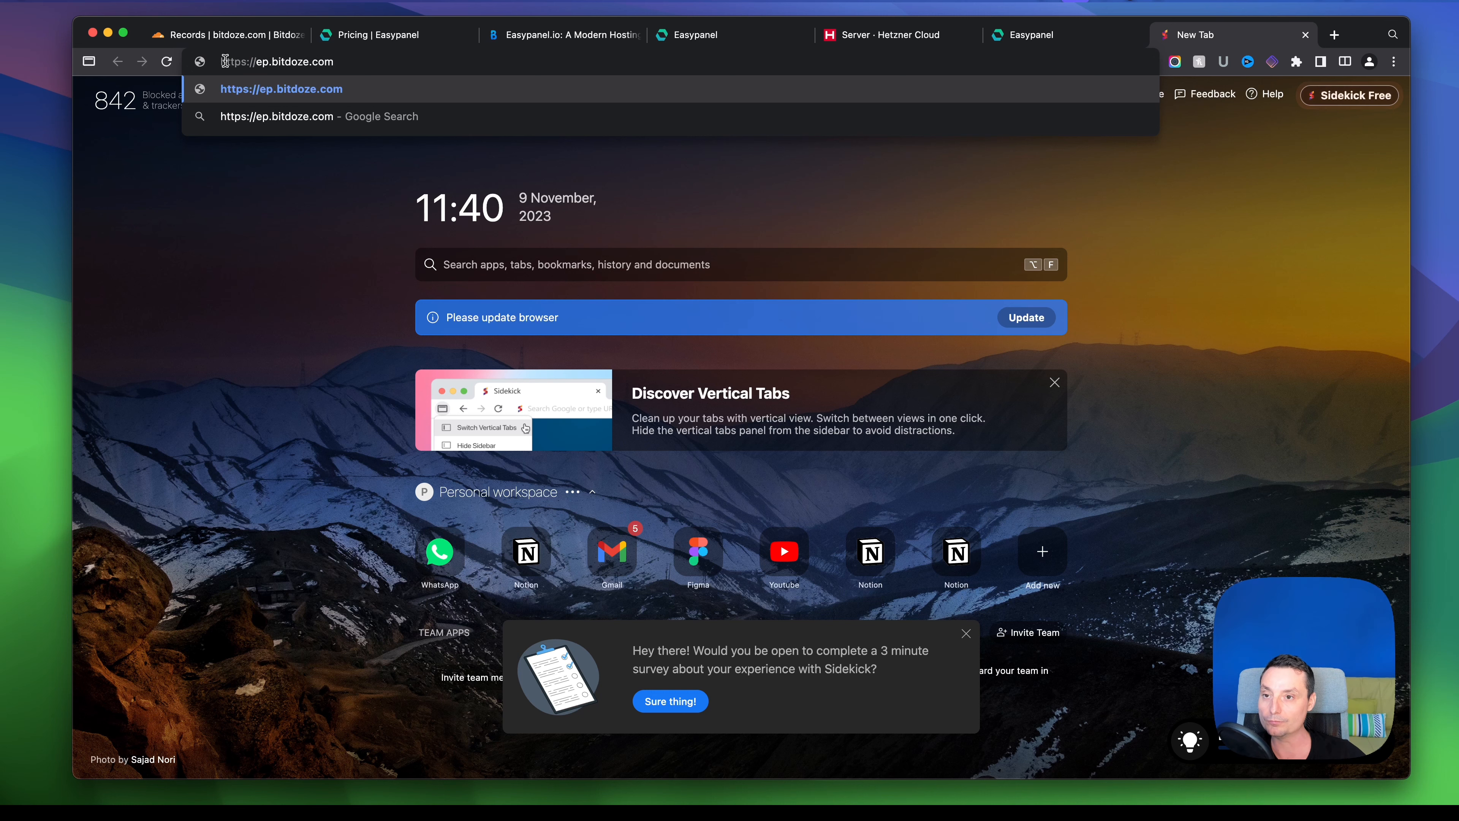
{"action": "key", "text": "Return"}
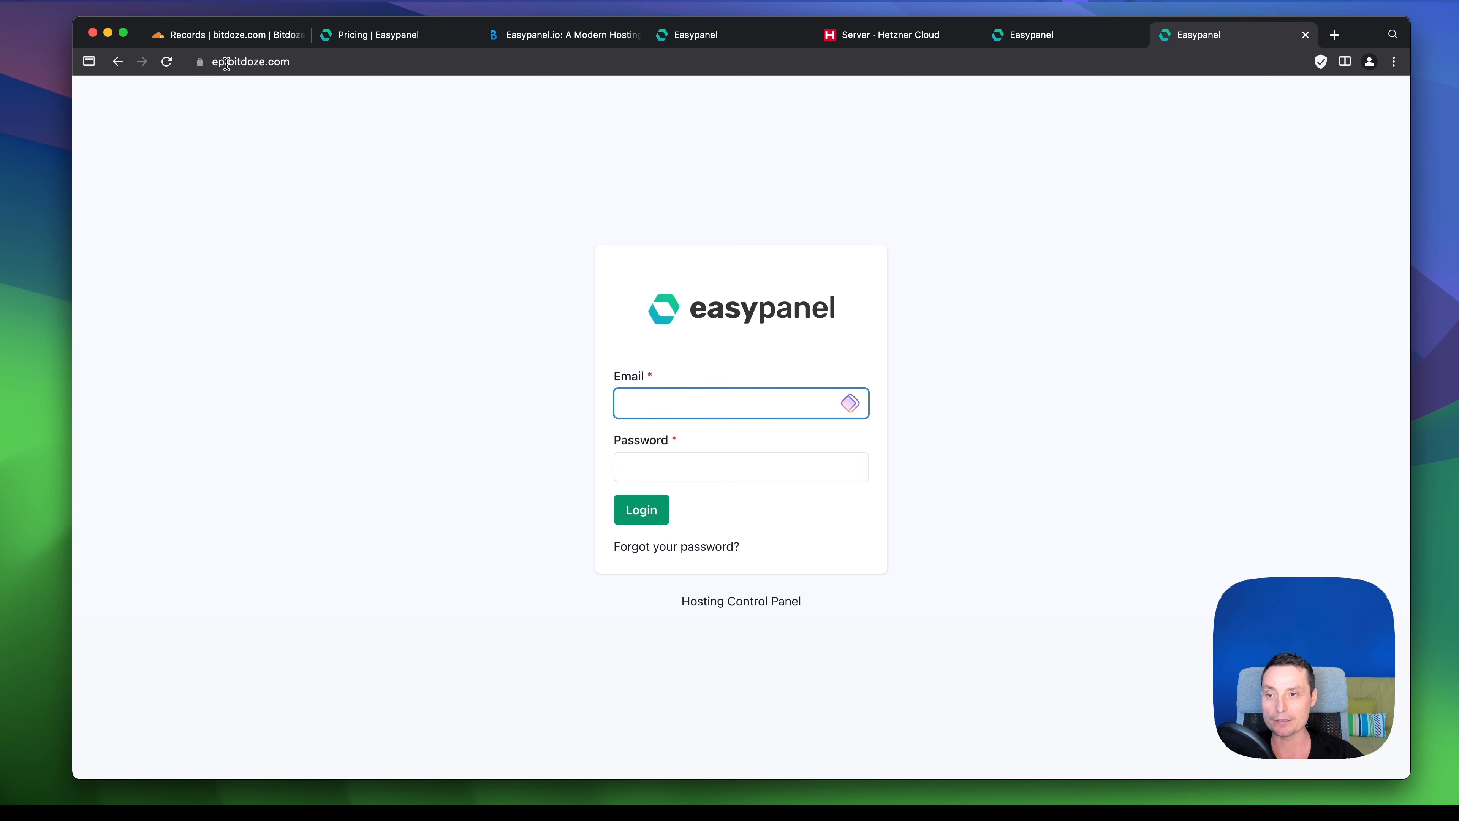
- Log in with the account e-mail and password, declining to save the password
{"action": "left_click", "coordinate": [656, 404]}
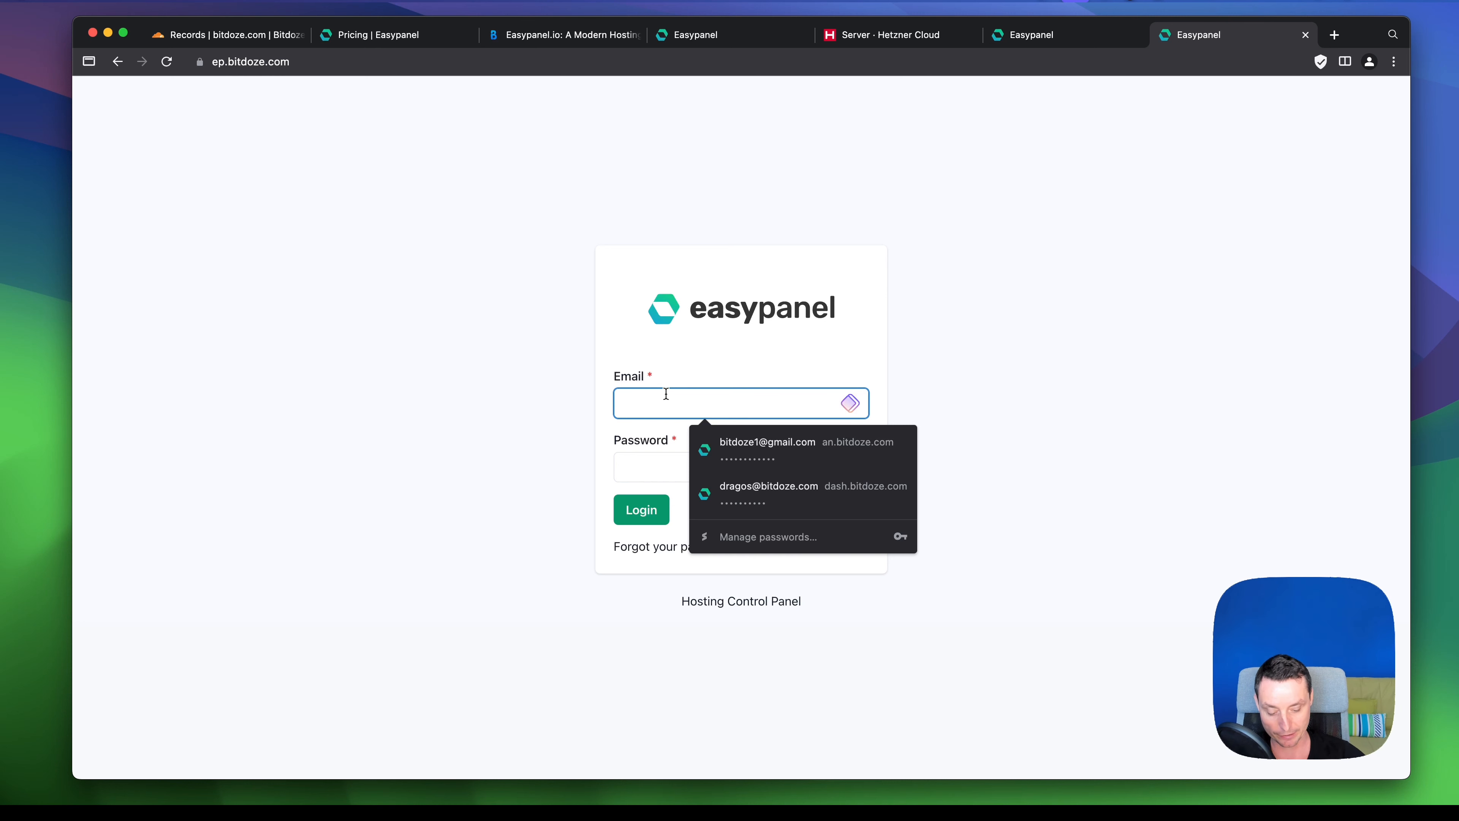
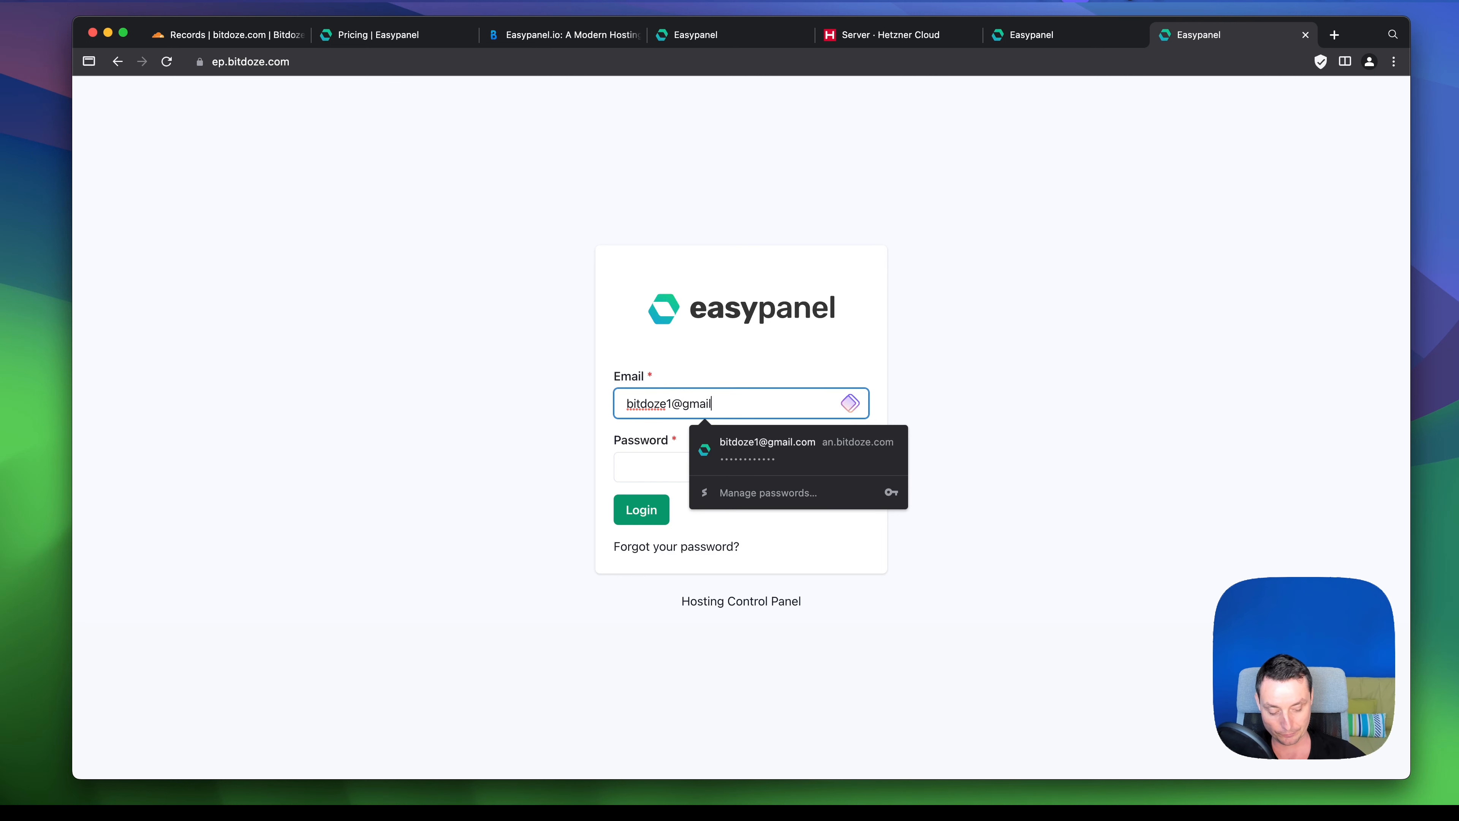
{"action": "key", "text": "Tab"}
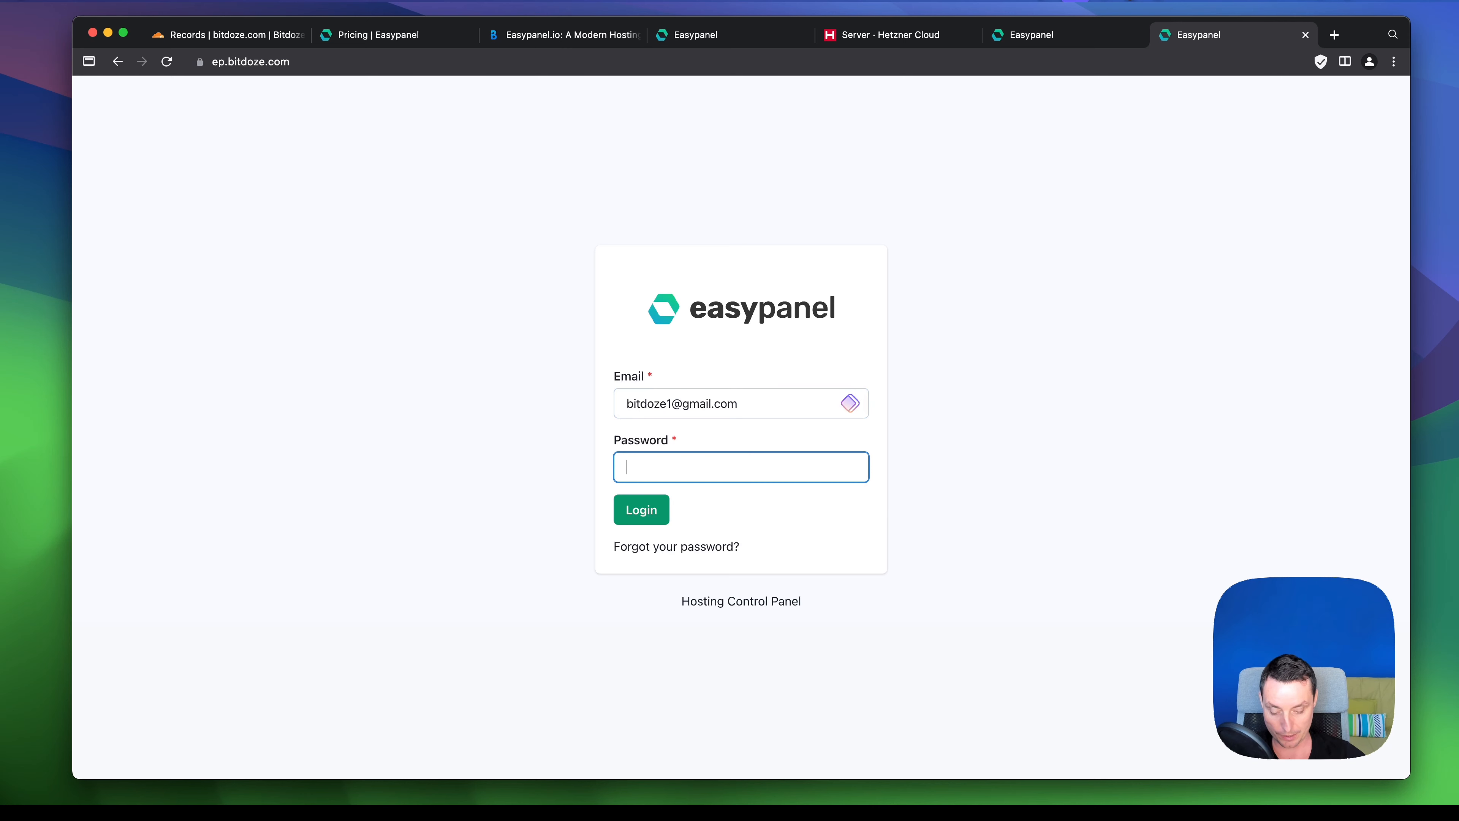
{"action": "type", "text": "••••••••"}
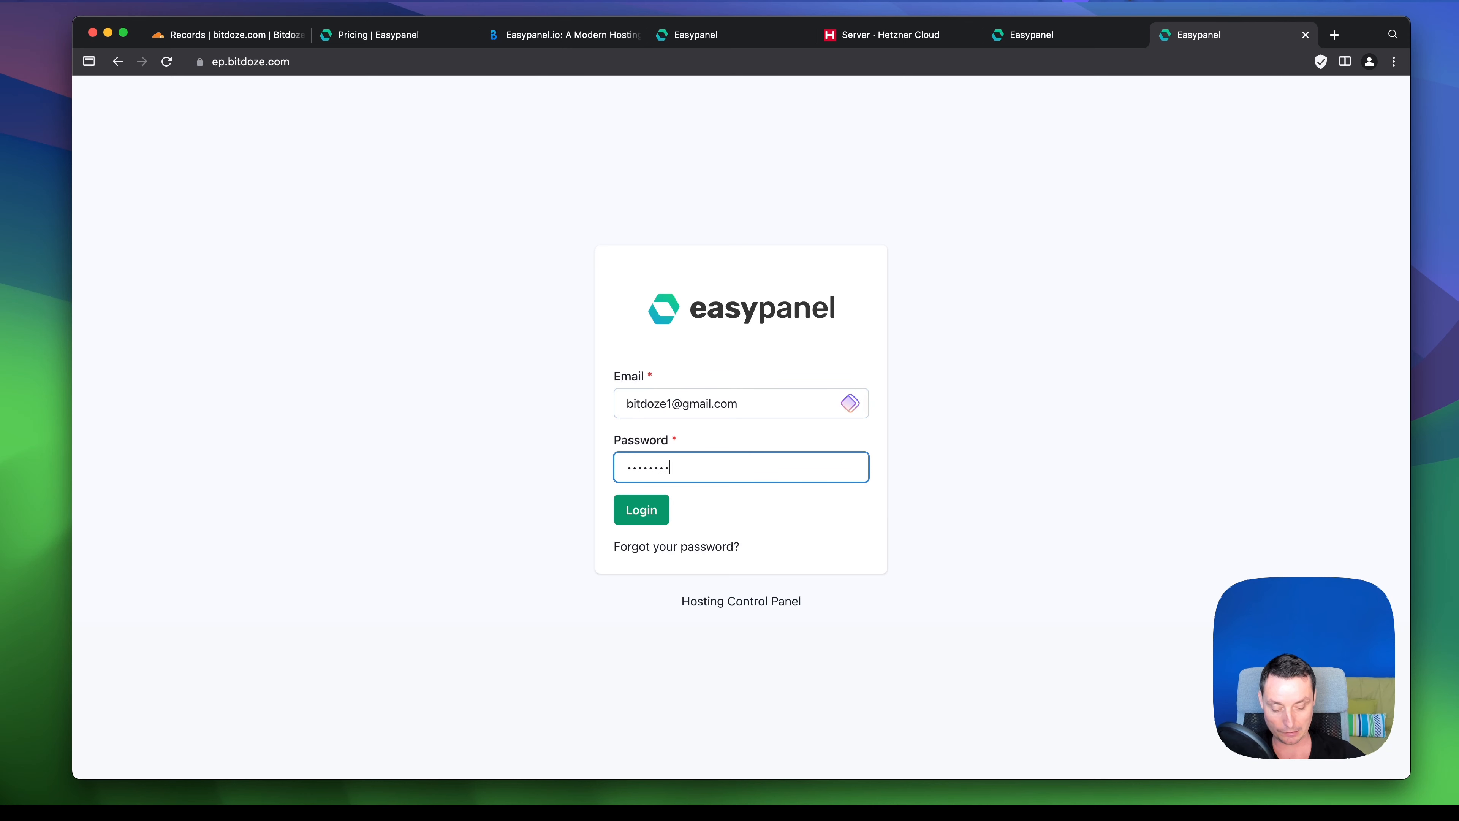
{"action": "type", "text": "••"}
{"action": "left_click", "coordinate": [647, 521]}
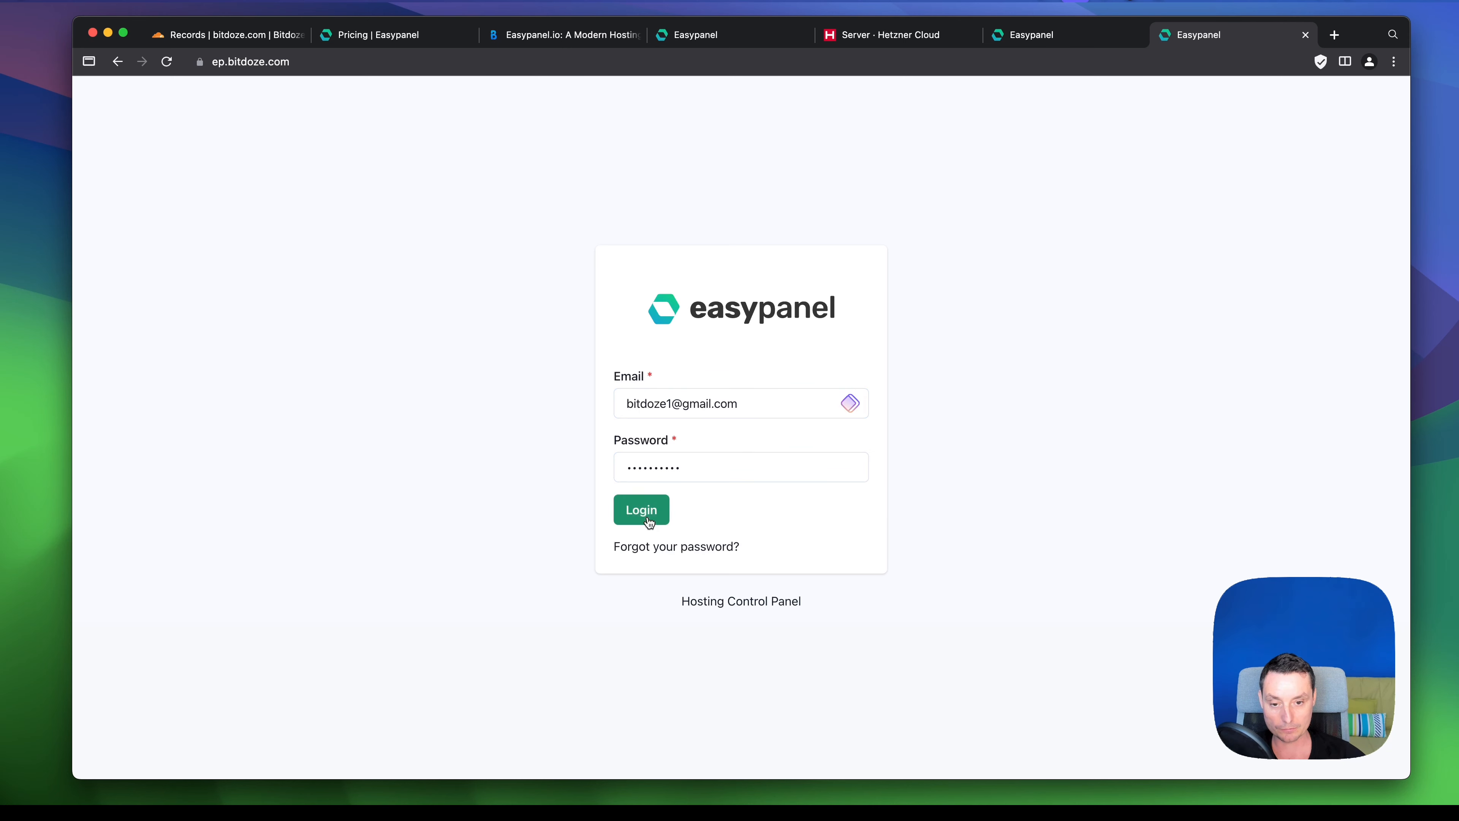
{"action": "left_click", "coordinate": [1038, 276]}
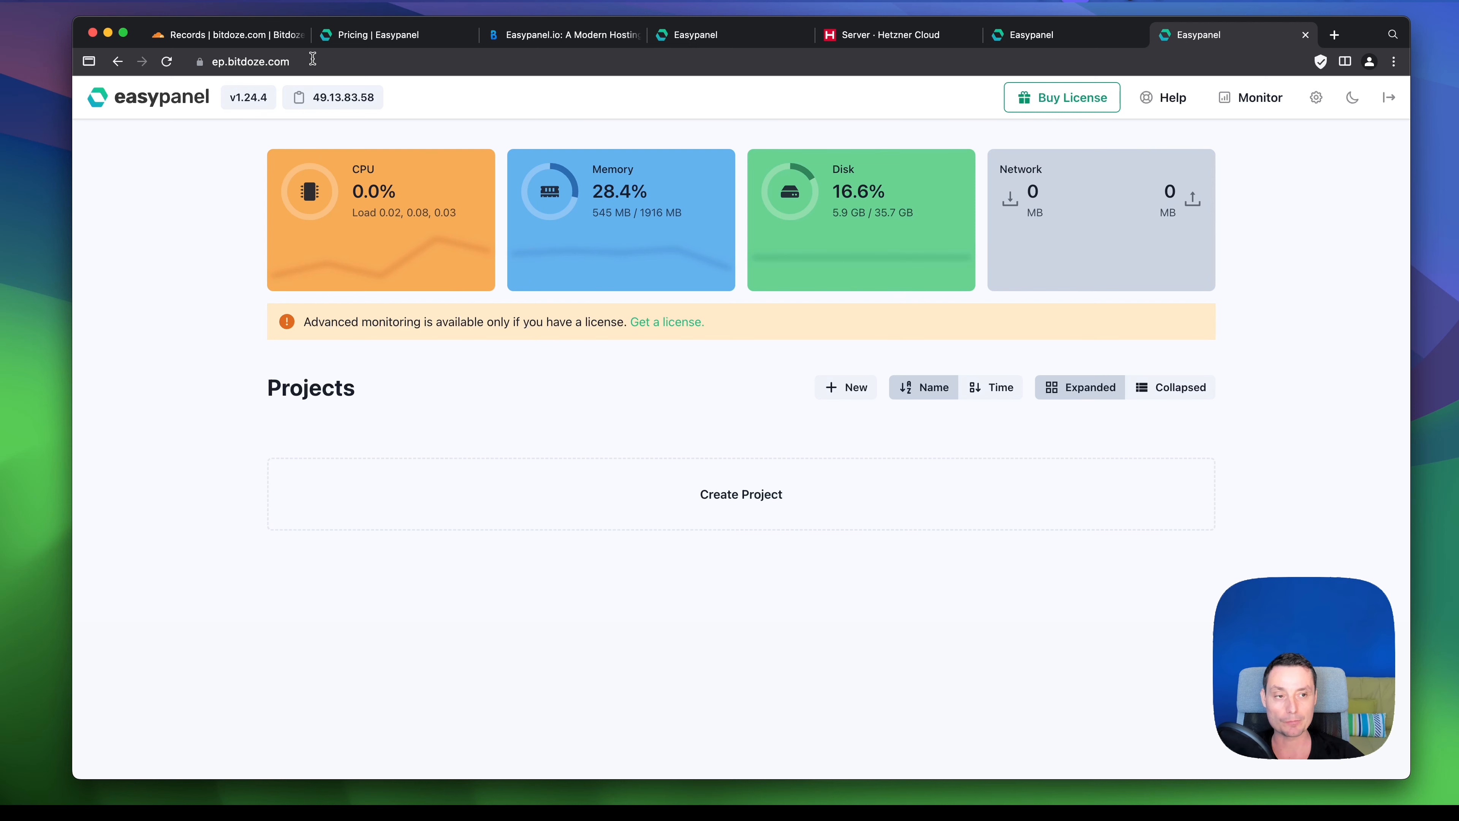
- Open Authentication settings in dark theme, then open and close the two-factor QR dialog unfinished
{"action": "left_click", "coordinate": [1314, 100]}
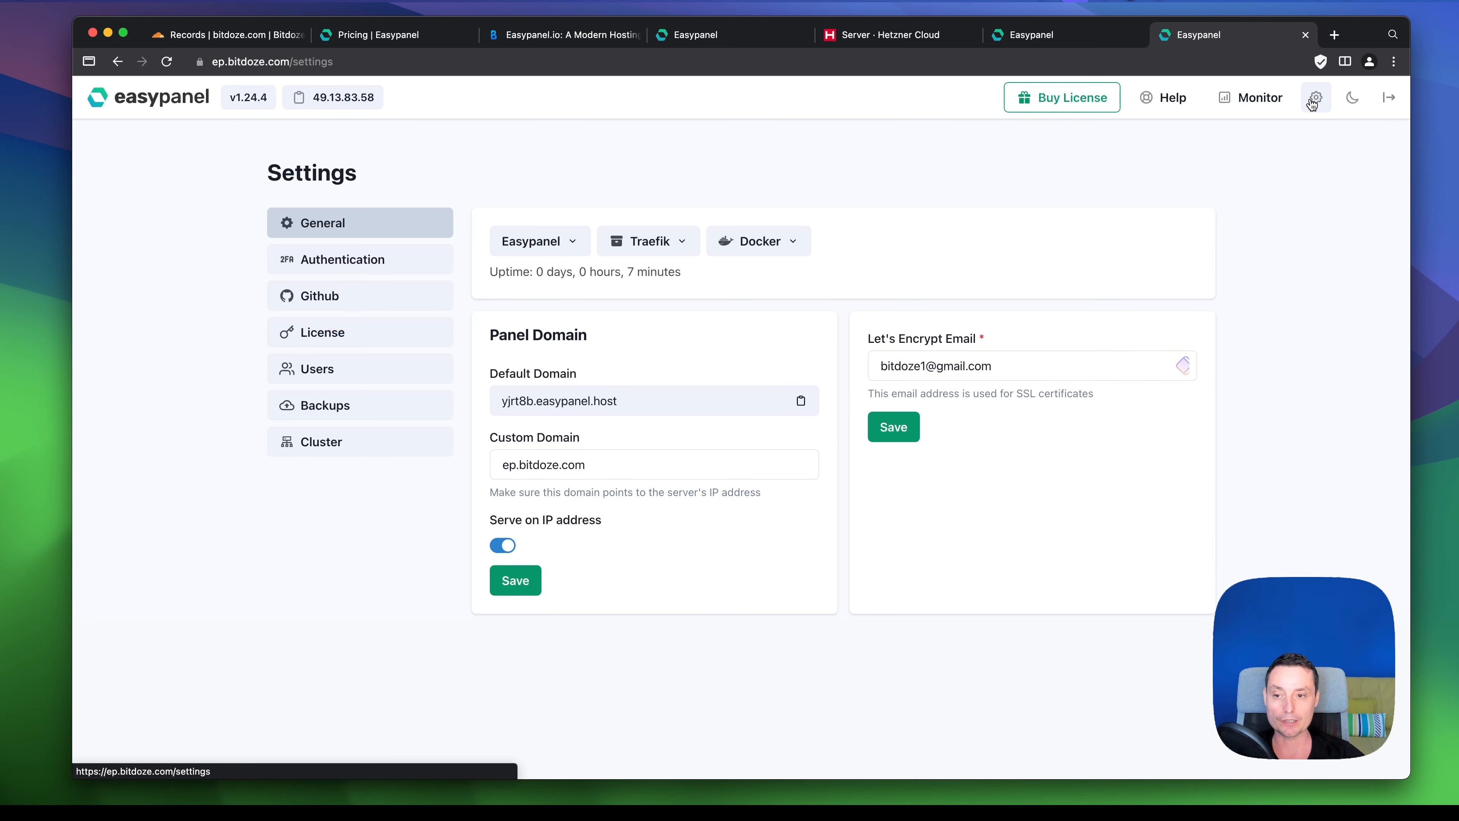
{"action": "left_click", "coordinate": [329, 268]}
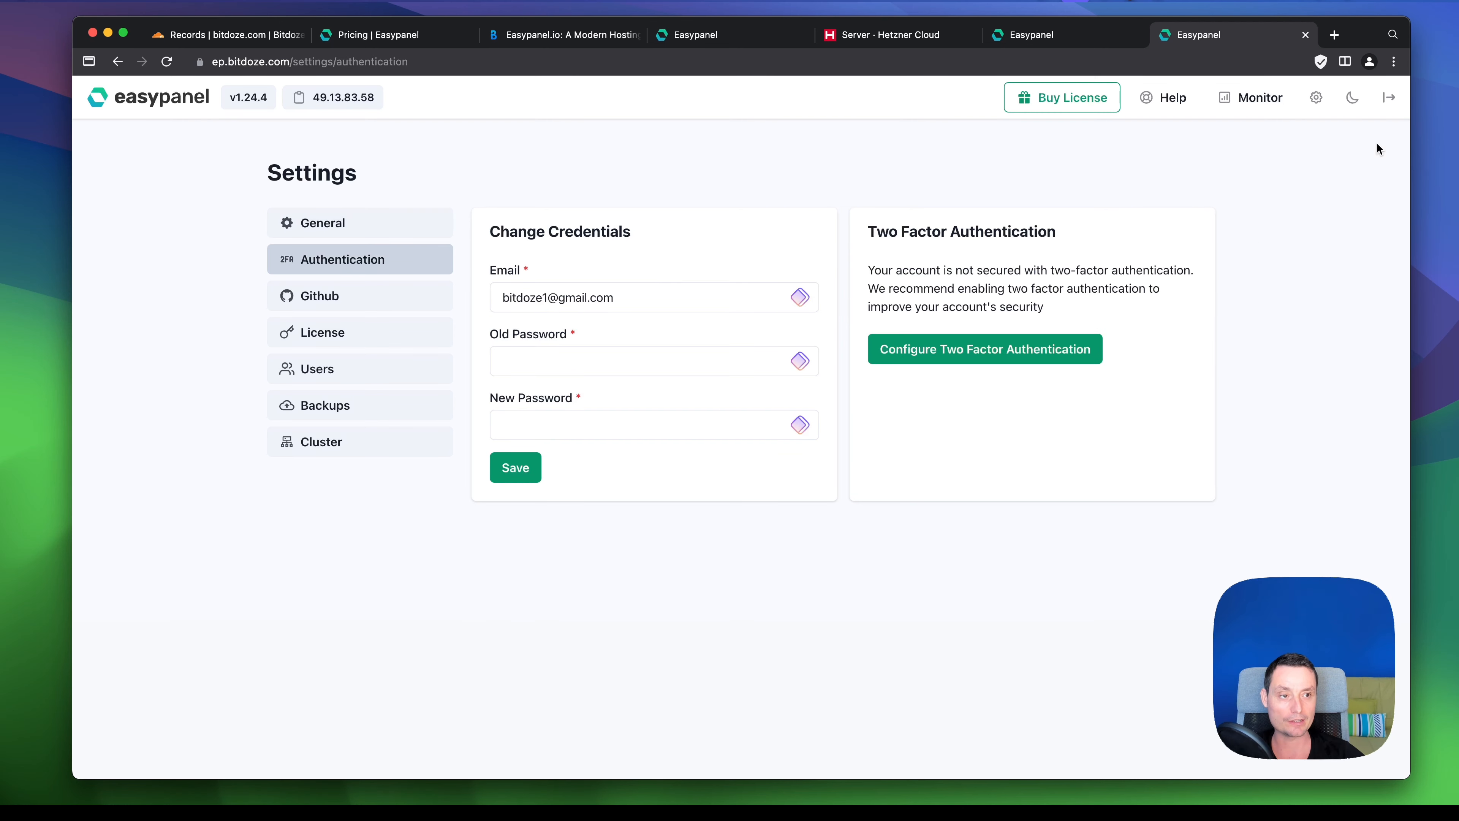
{"action": "left_click", "coordinate": [1353, 99]}
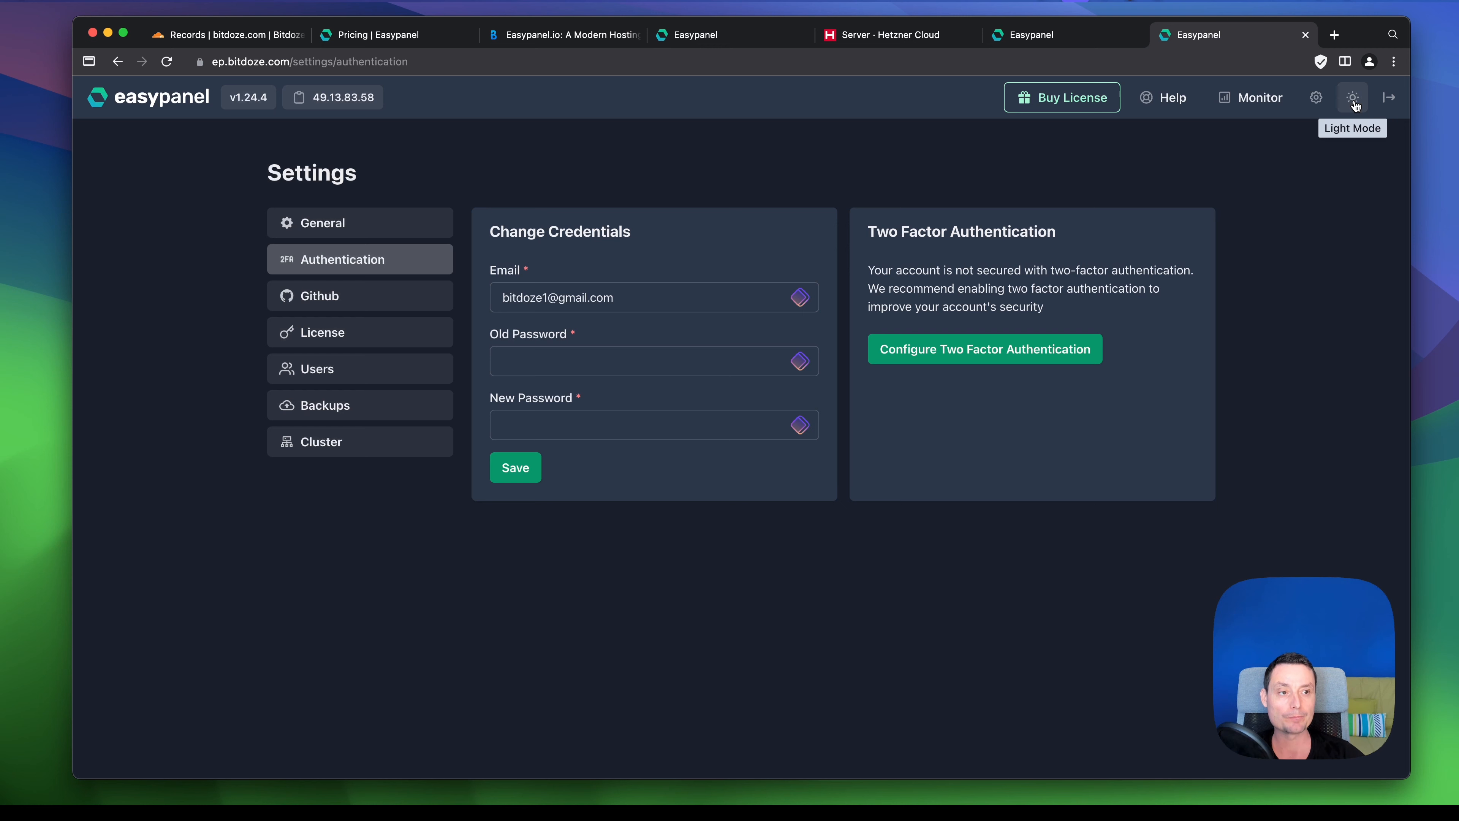
{"action": "left_click", "coordinate": [1315, 99]}
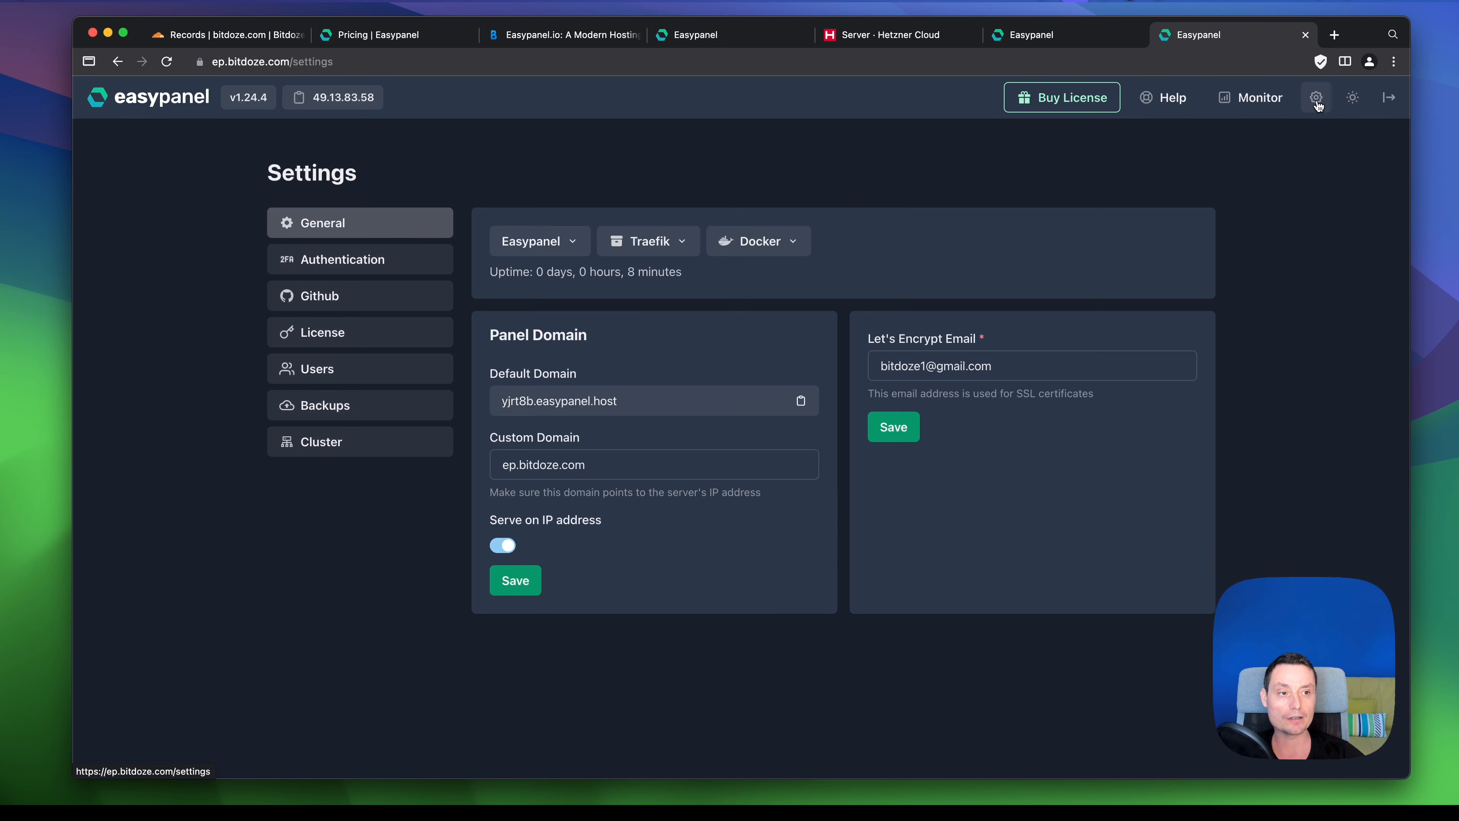
{"action": "left_click", "coordinate": [333, 267]}
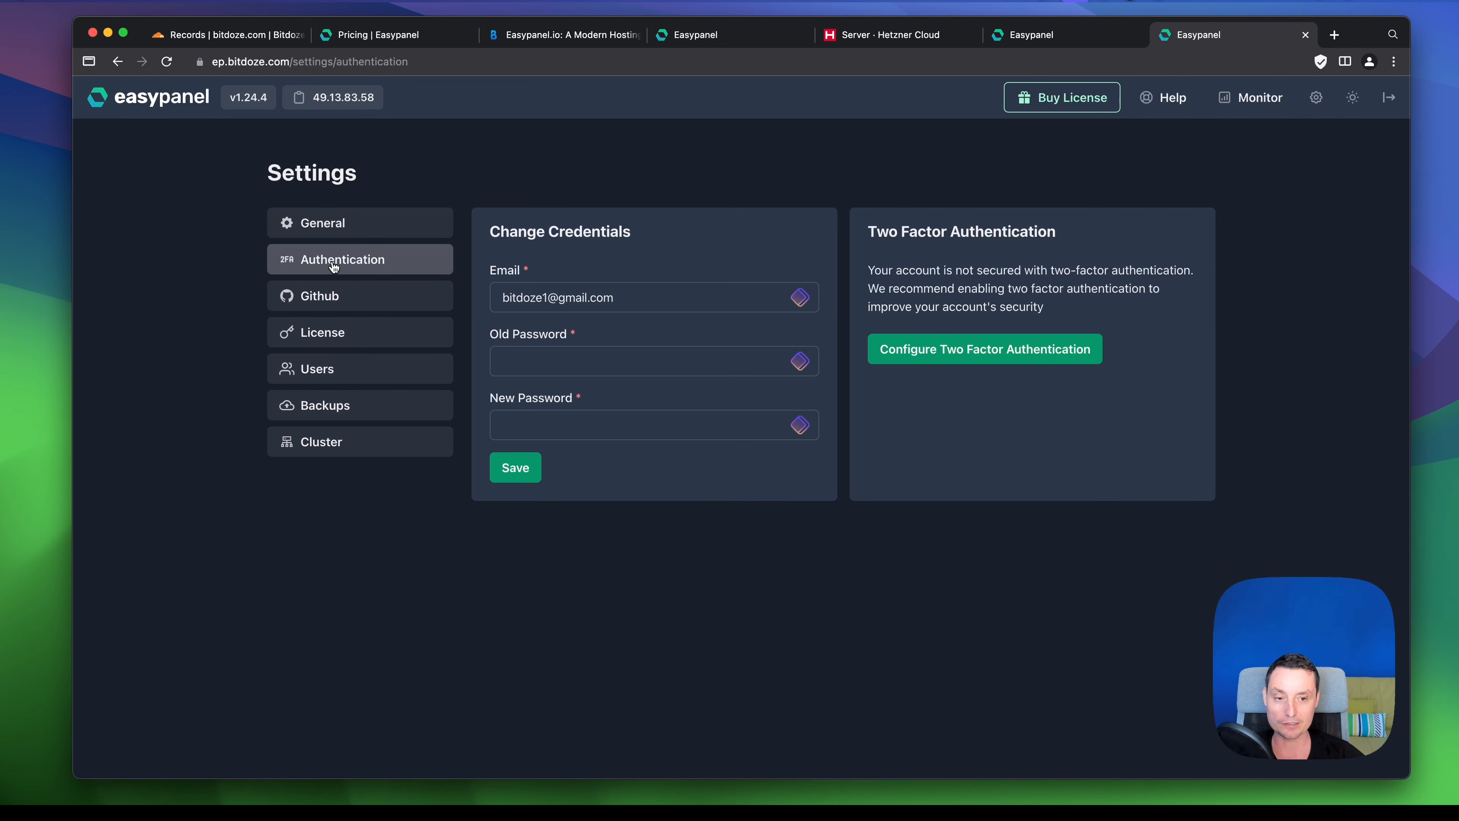
{"action": "left_click", "coordinate": [989, 355]}
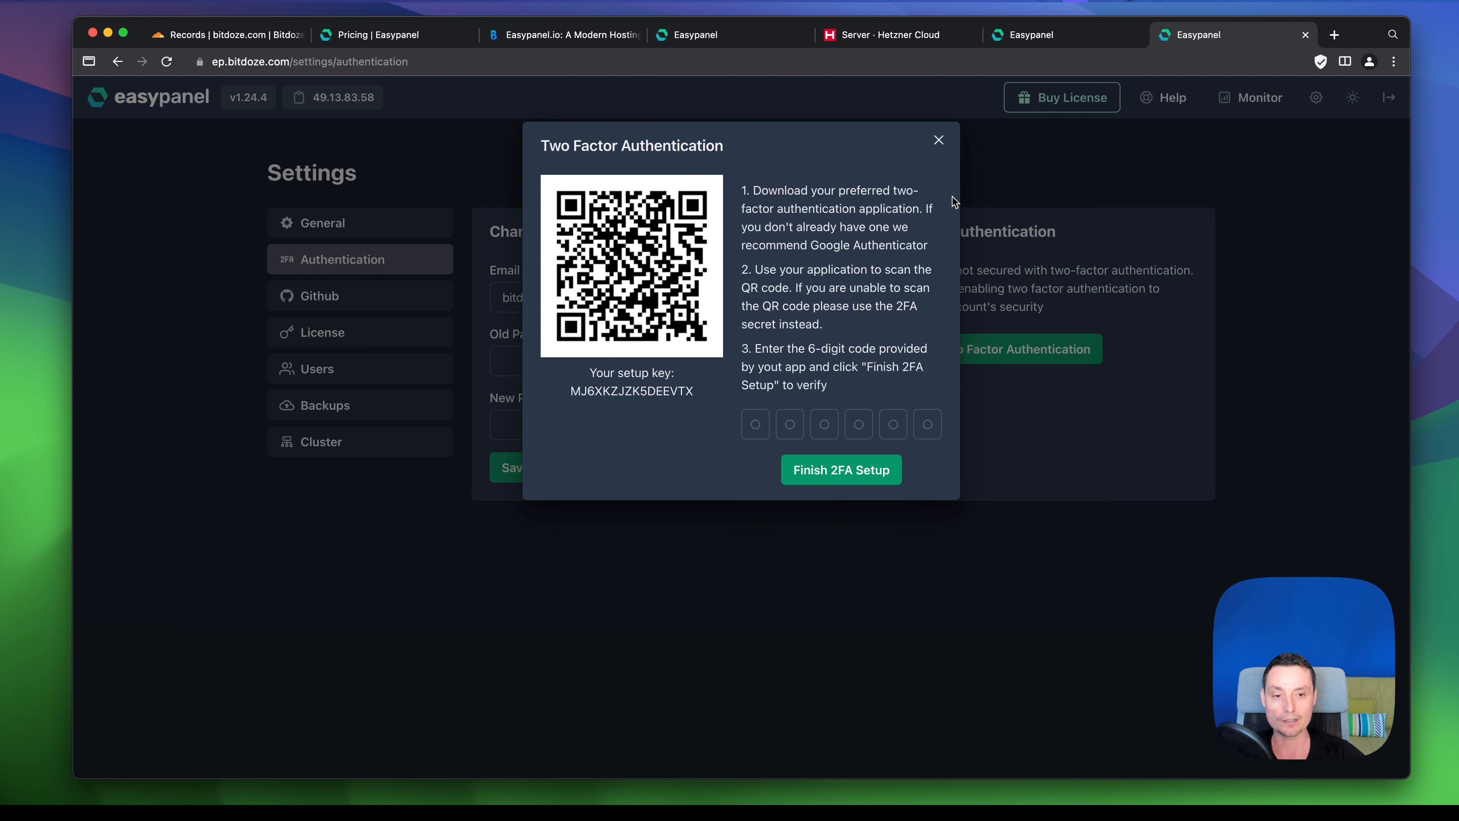
{"action": "left_click", "coordinate": [939, 141]}
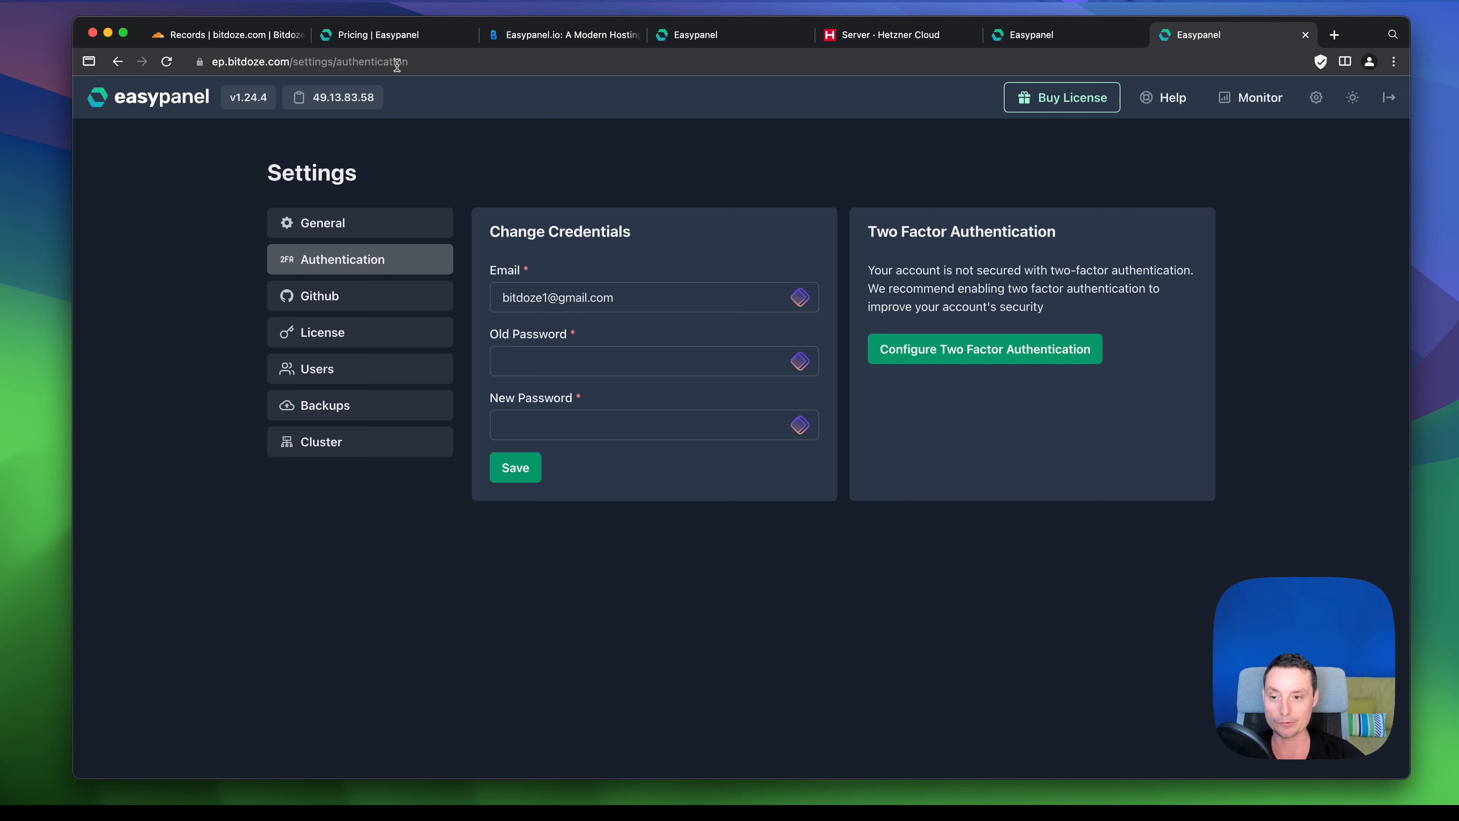
- Open the Github token settings' 'here' link to GitHub's personal access tokens in a new tab
{"action": "left_click", "coordinate": [342, 302]}
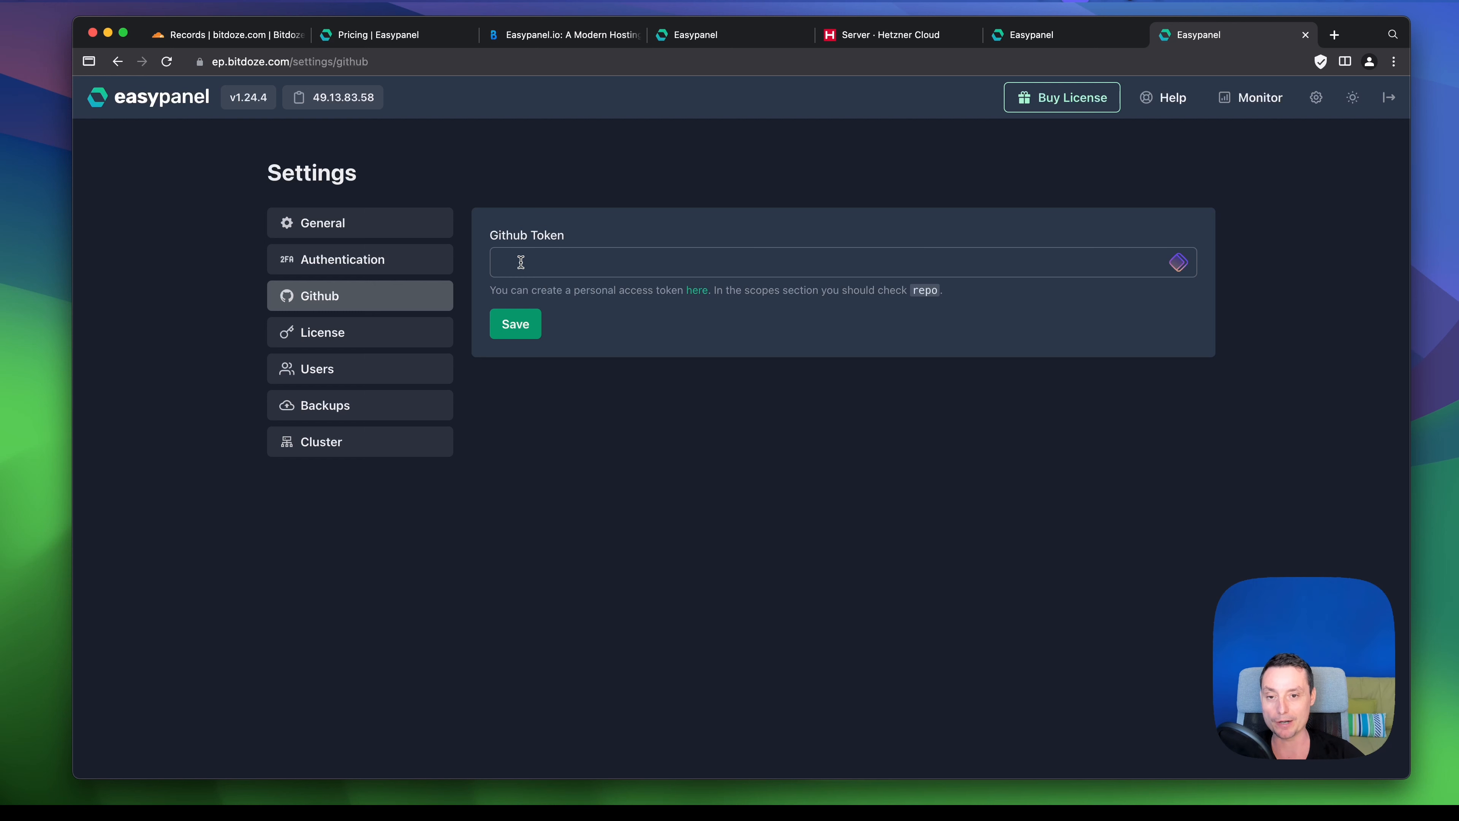
{"action": "right_click", "coordinate": [703, 296]}
{"action": "left_click", "coordinate": [705, 301]}
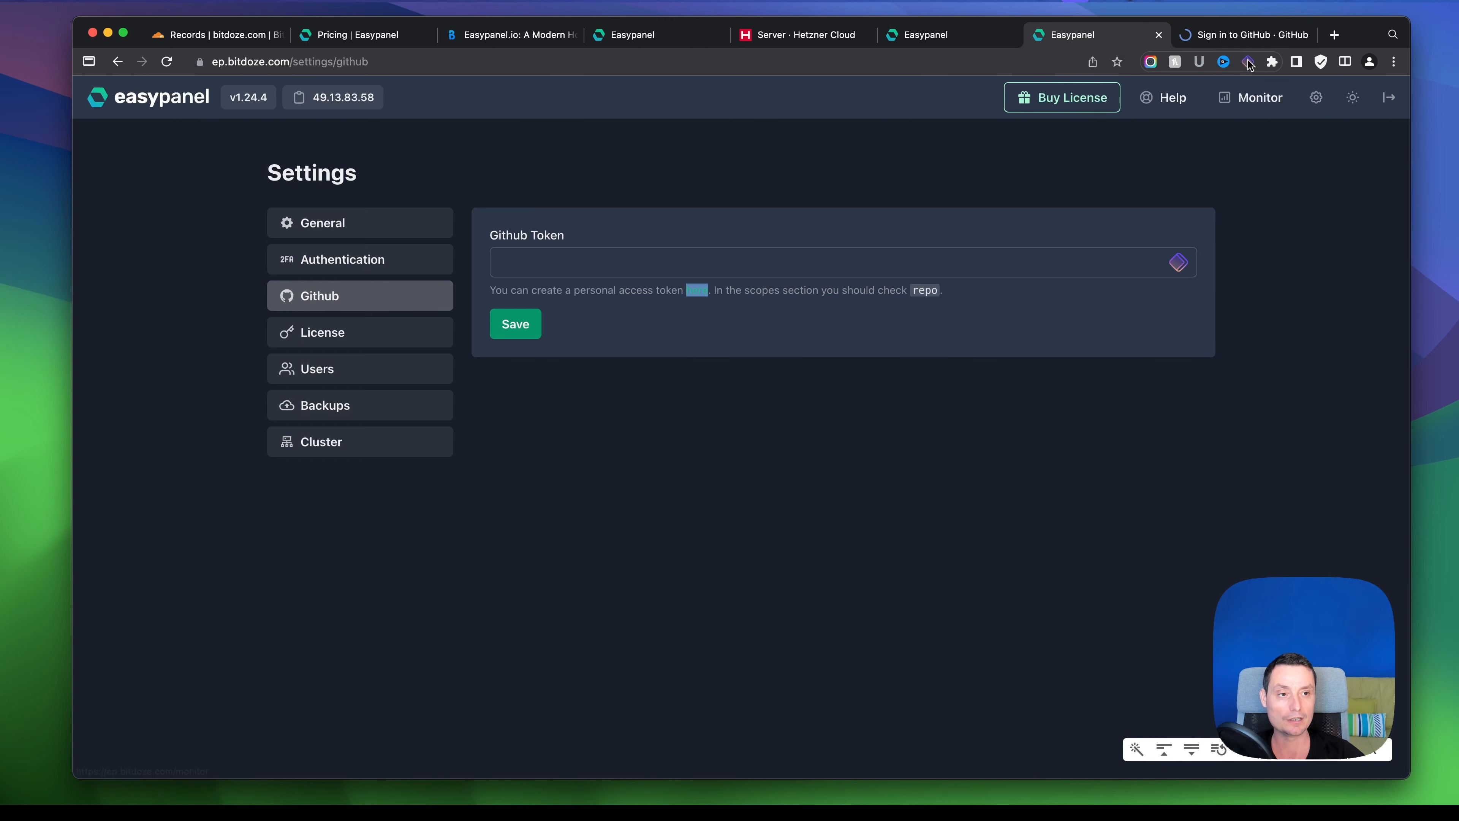
{"action": "left_click", "coordinate": [1245, 37]}
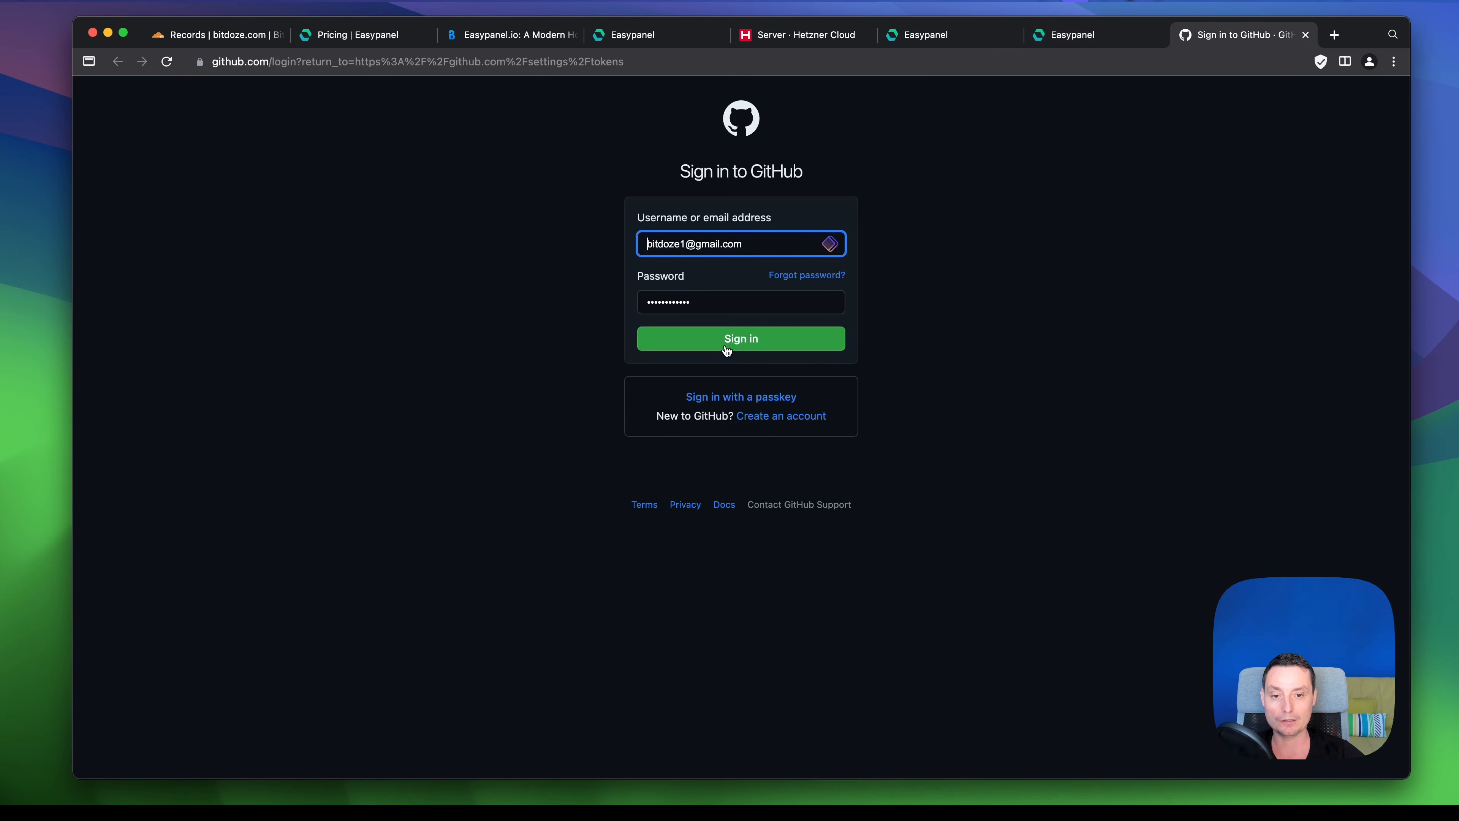
- Sign in to GitHub to view the classic tokens list, then return to Easypanel's Github settings
{"action": "left_click", "coordinate": [727, 343]}
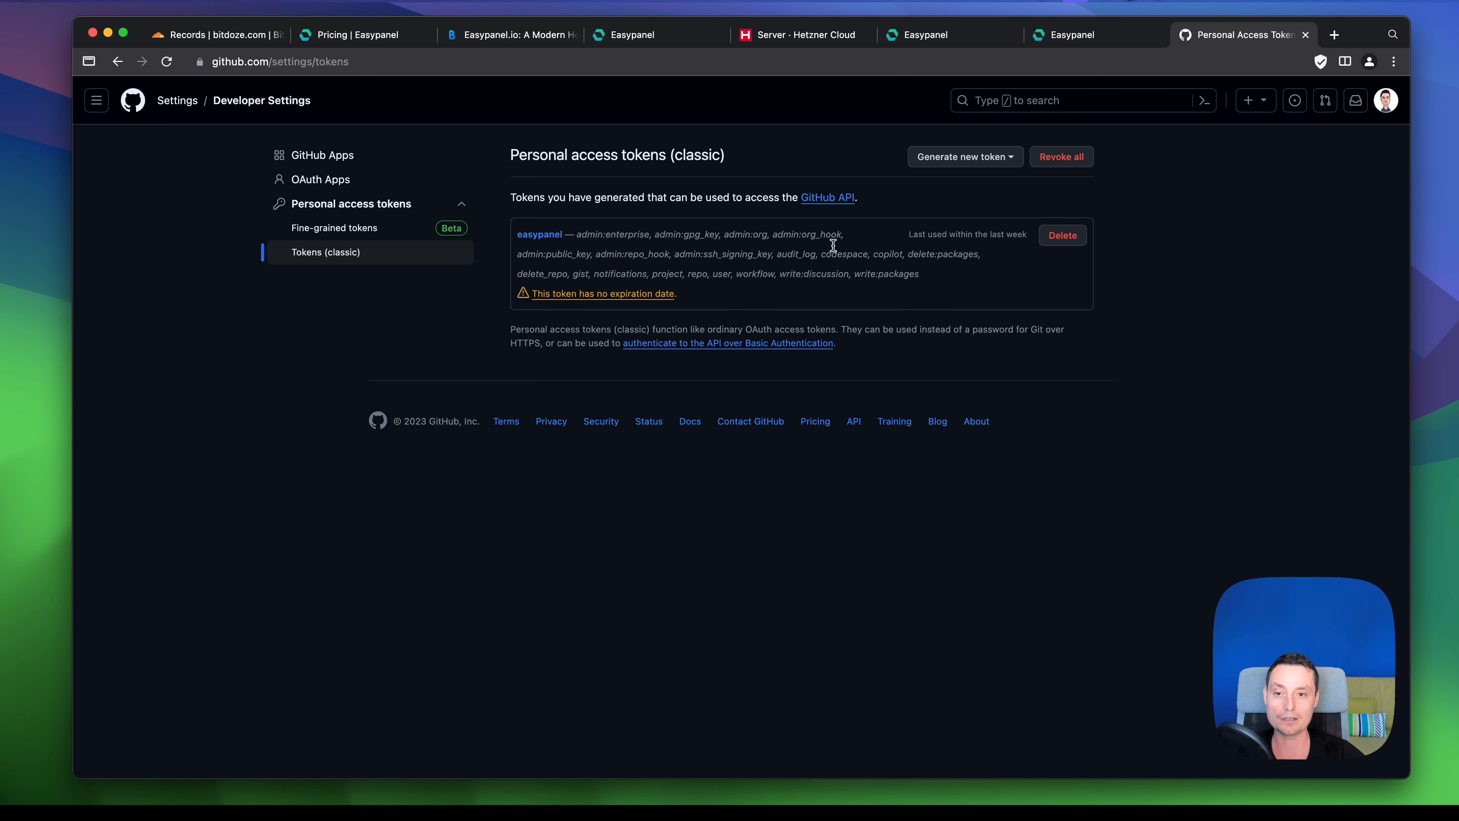
{"action": "left_click", "coordinate": [1080, 38]}
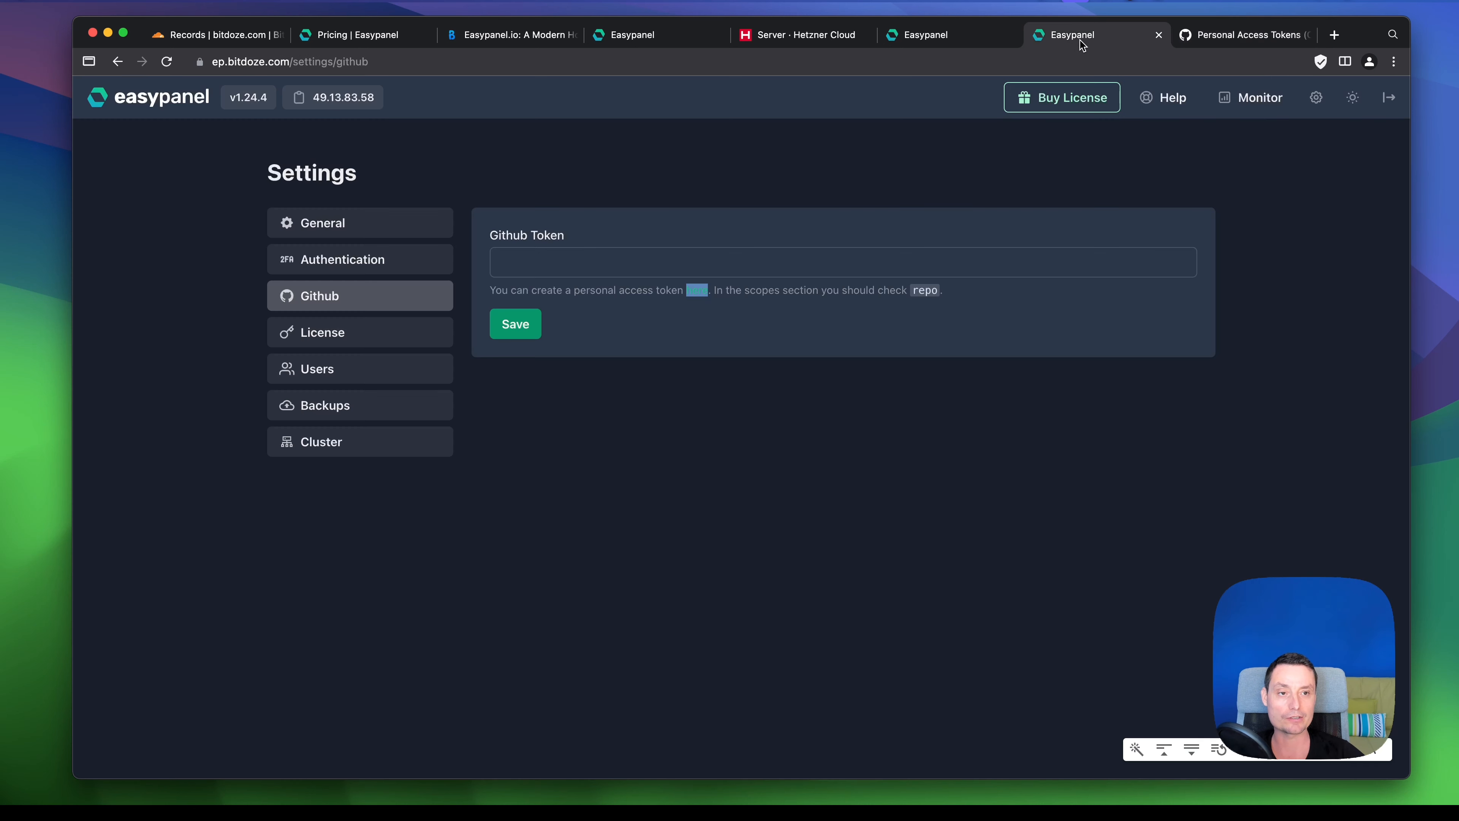
- Browse the License, Users, Backups and Cluster settings, which show that Users and Cluster need a license, then go back to the empty Projects dashboard
{"action": "left_click", "coordinate": [570, 257]}
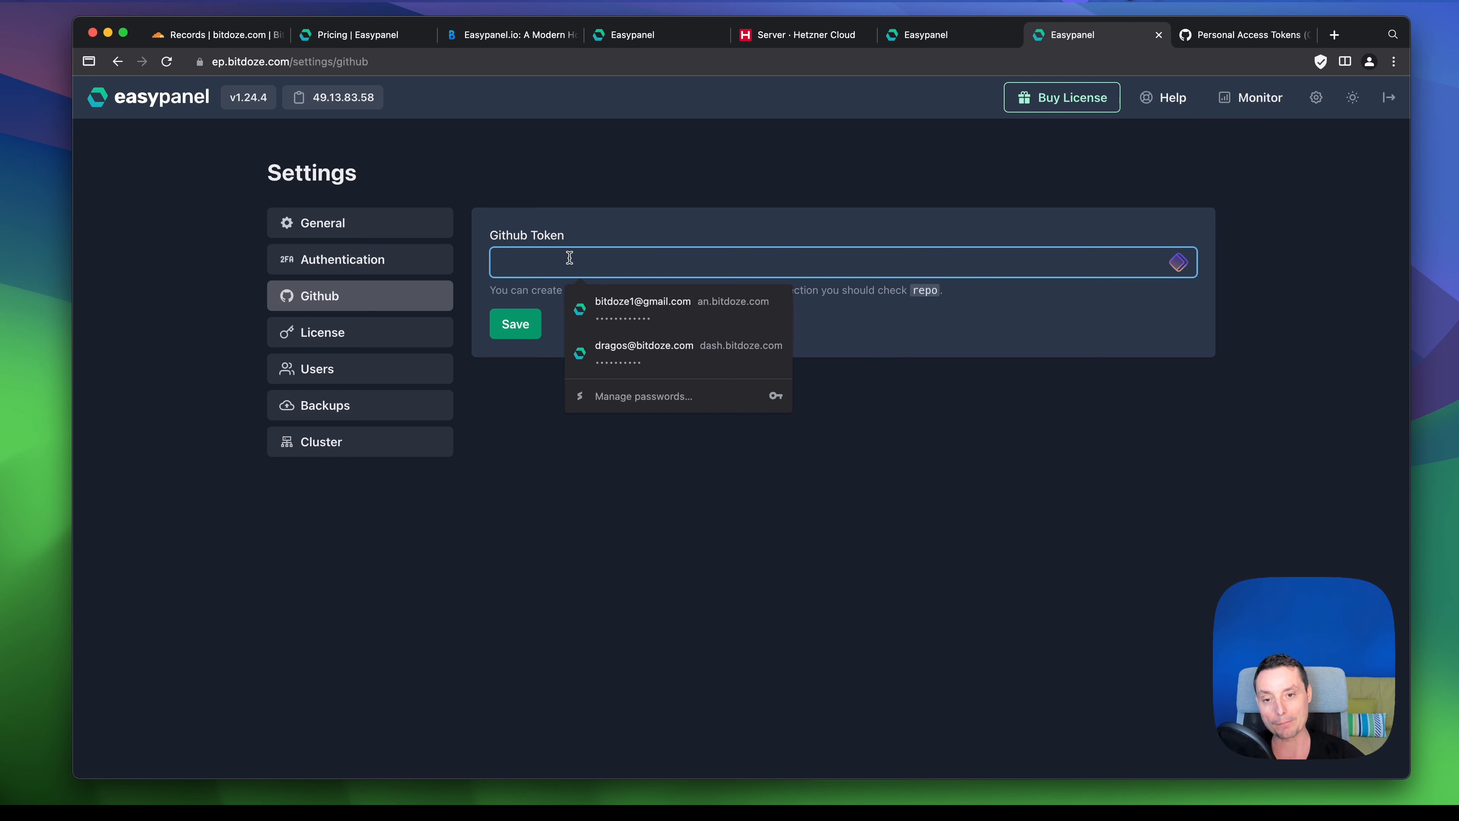
{"action": "left_click", "coordinate": [603, 231]}
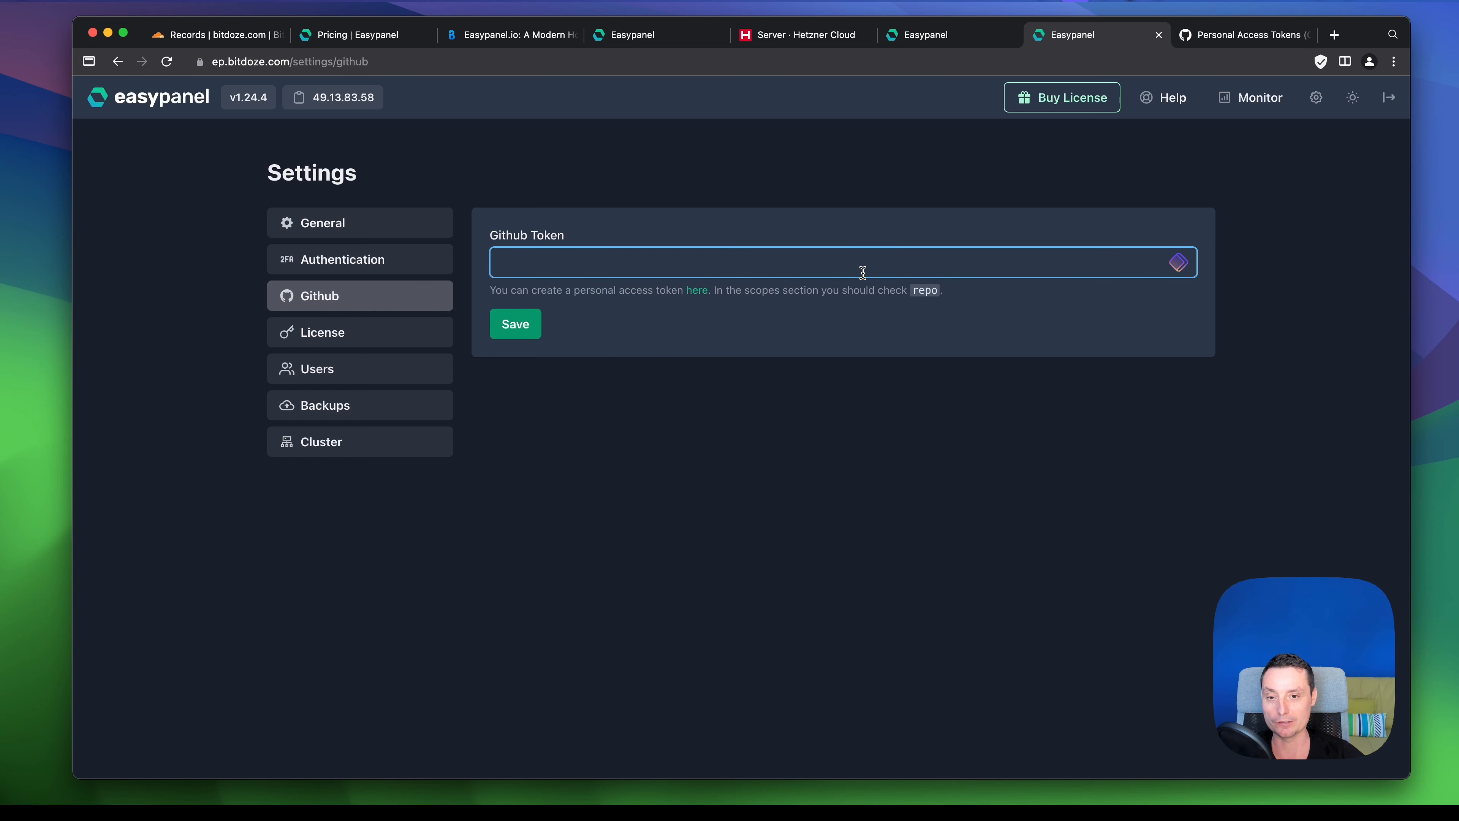
{"action": "left_click", "coordinate": [379, 332]}
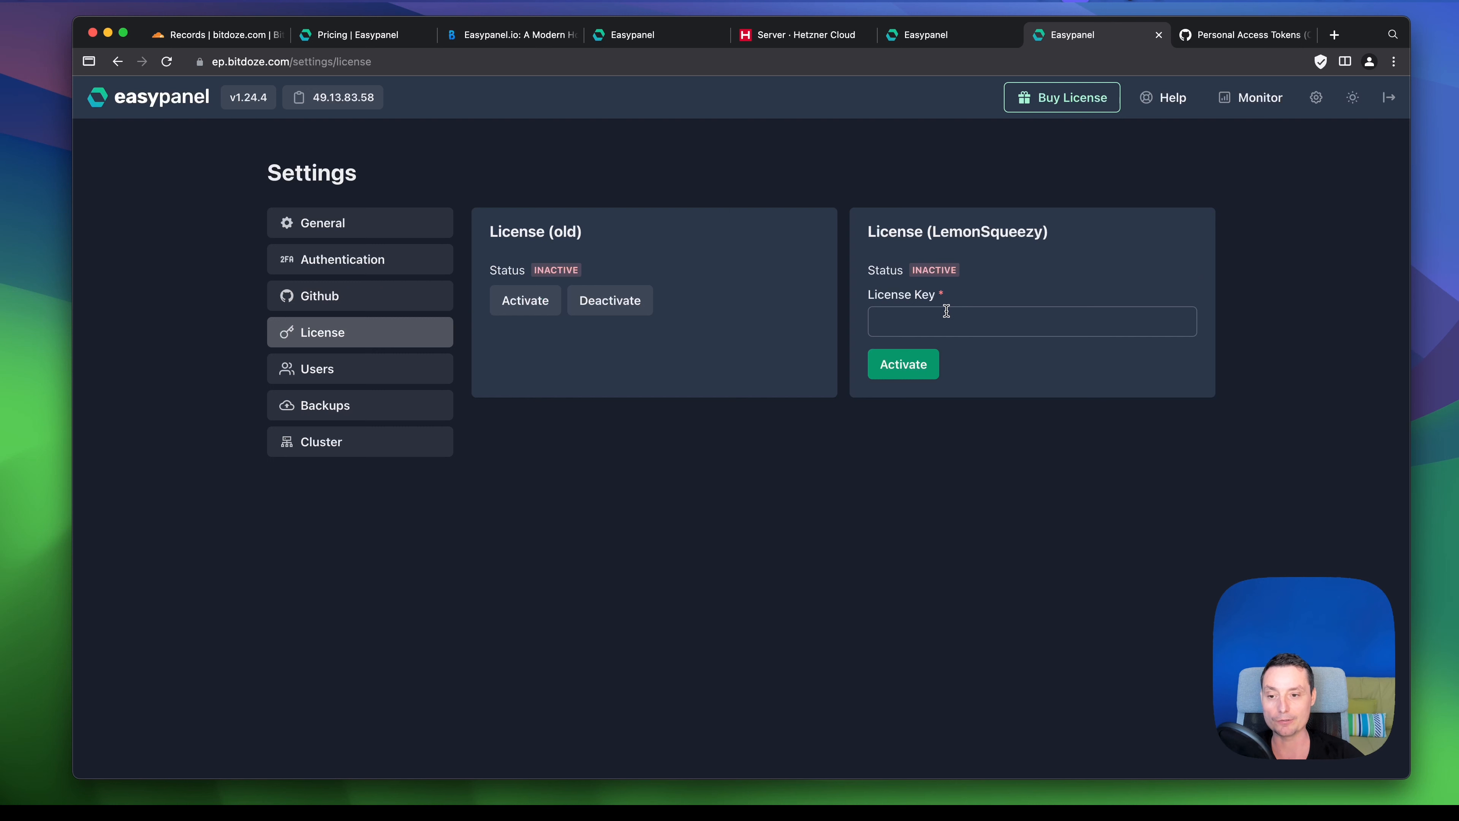
{"action": "left_click", "coordinate": [379, 383]}
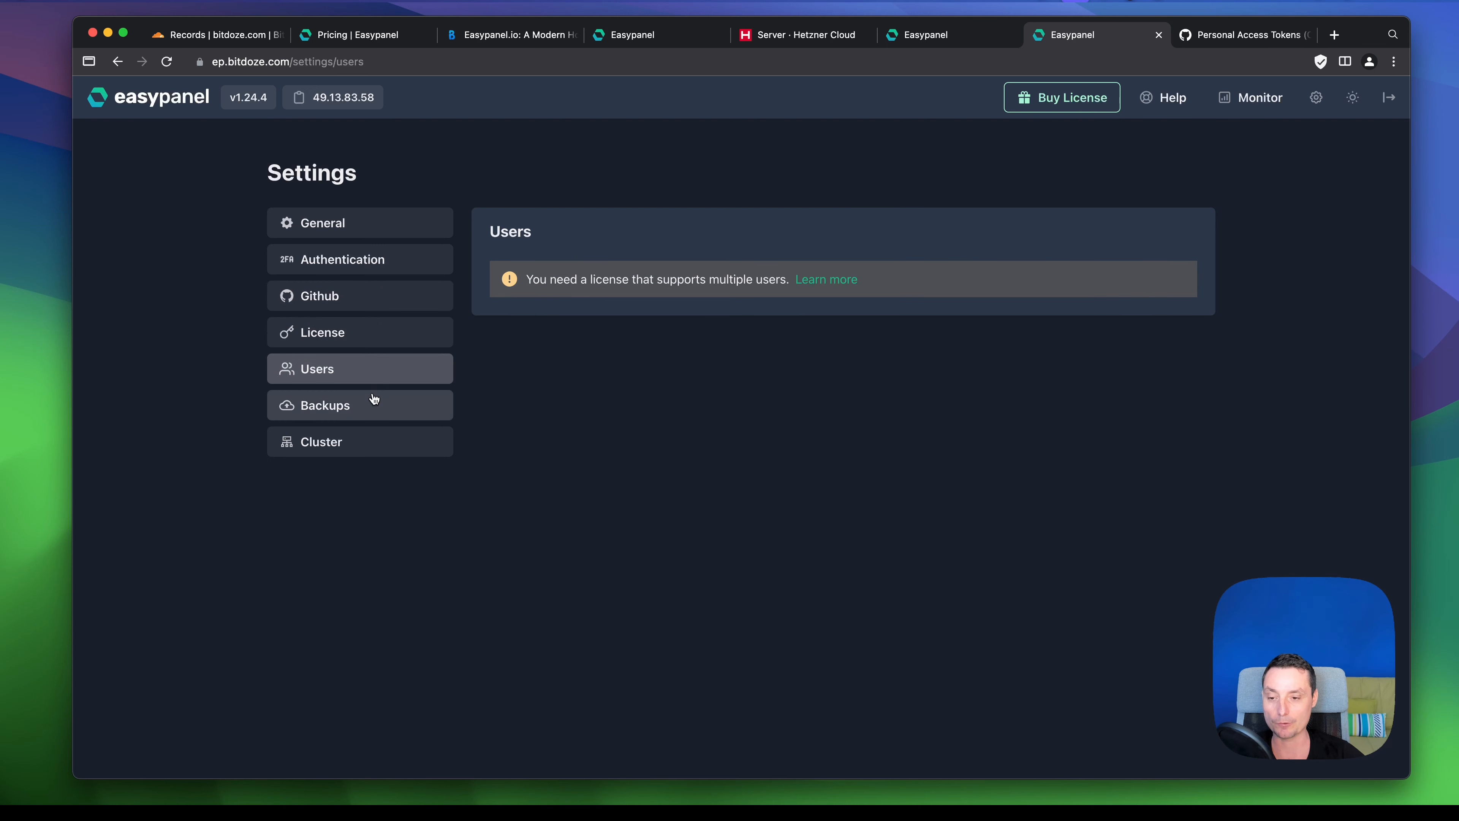
{"action": "left_click", "coordinate": [374, 398]}
{"action": "left_click", "coordinate": [356, 444]}
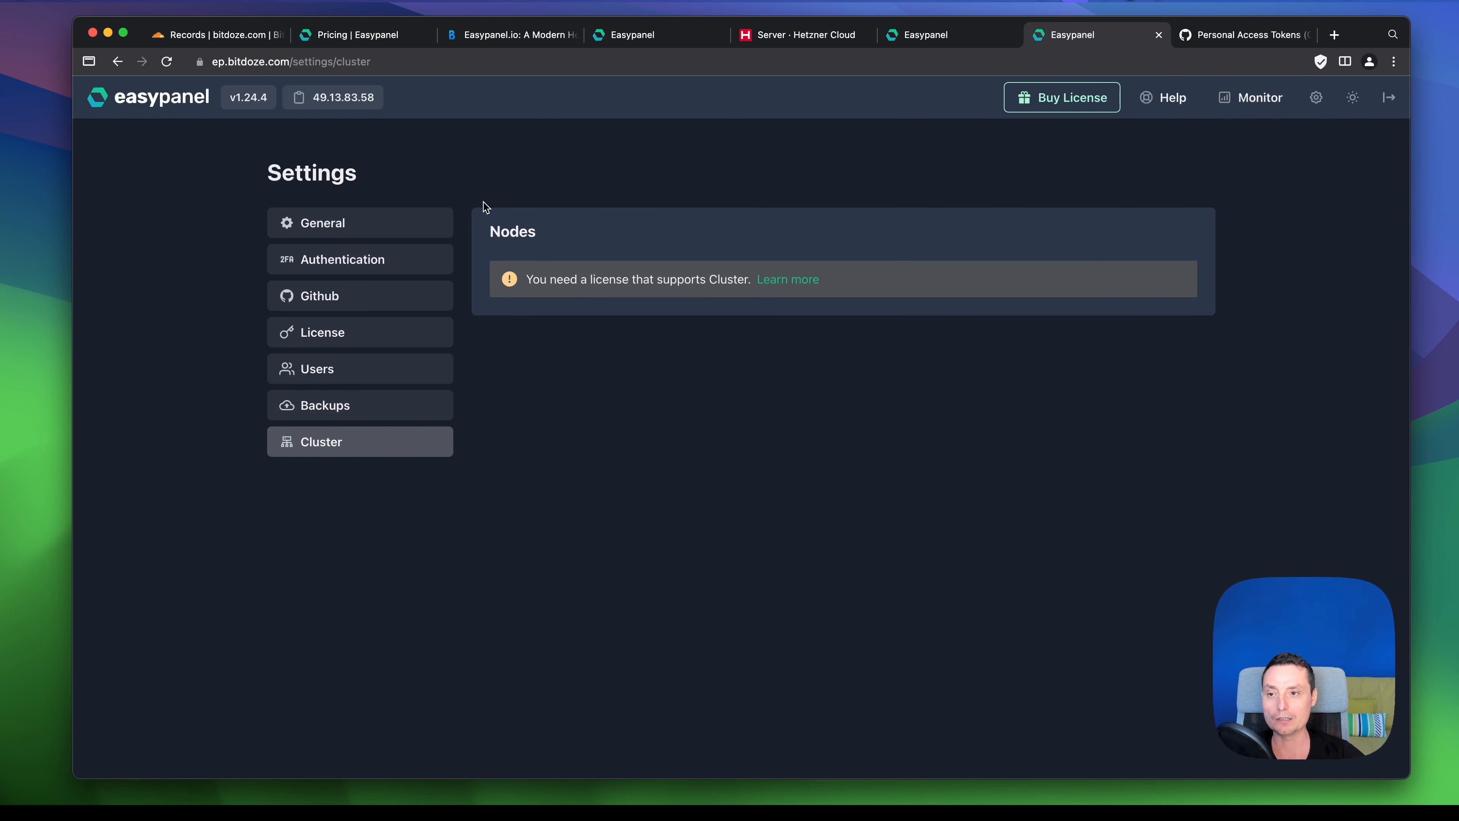
{"action": "left_click", "coordinate": [149, 97]}
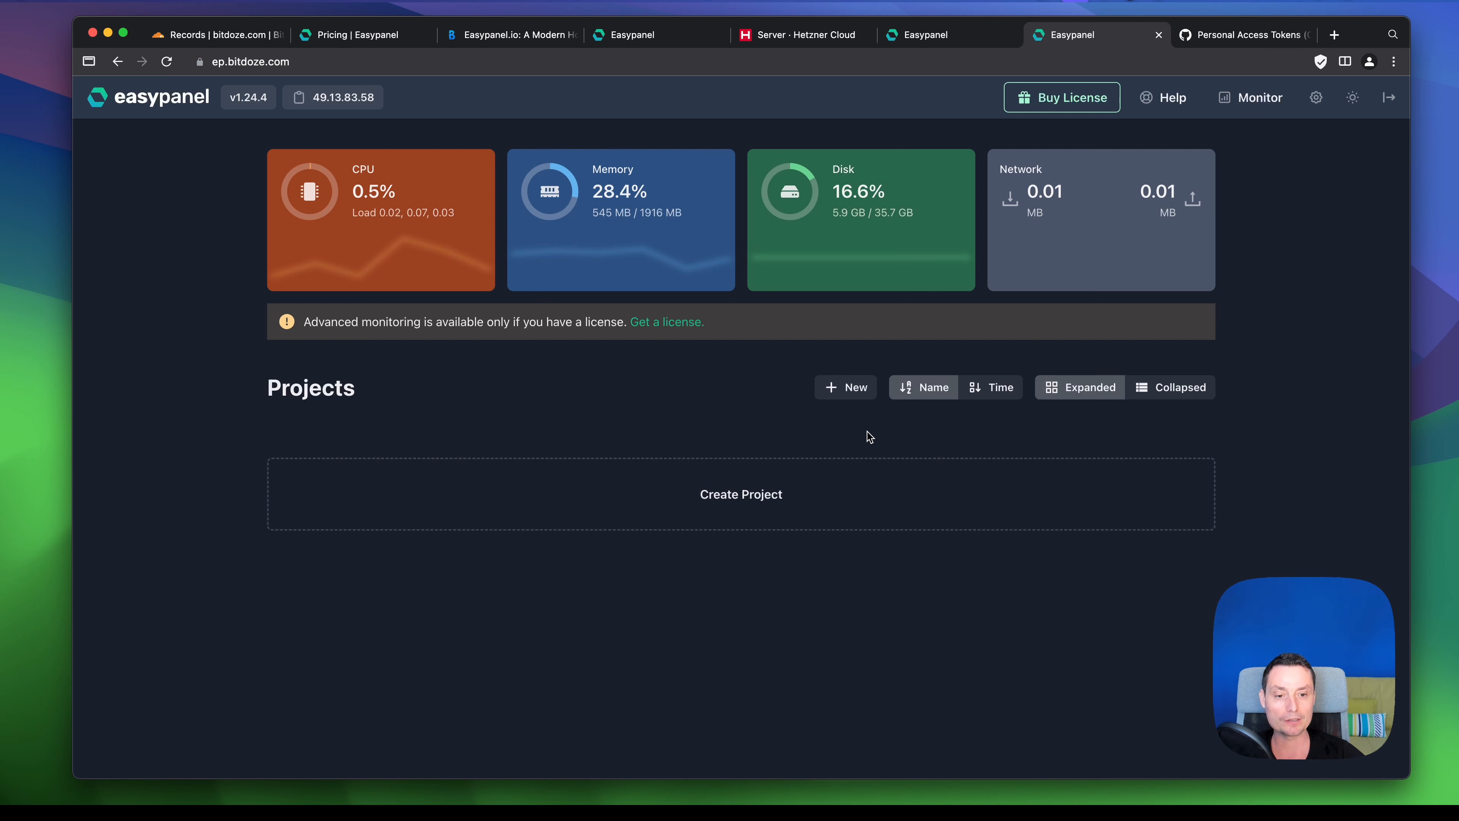
- Create a new project, replacing the first-typed name 'test' with the final project name
{"action": "left_click", "coordinate": [845, 395]}
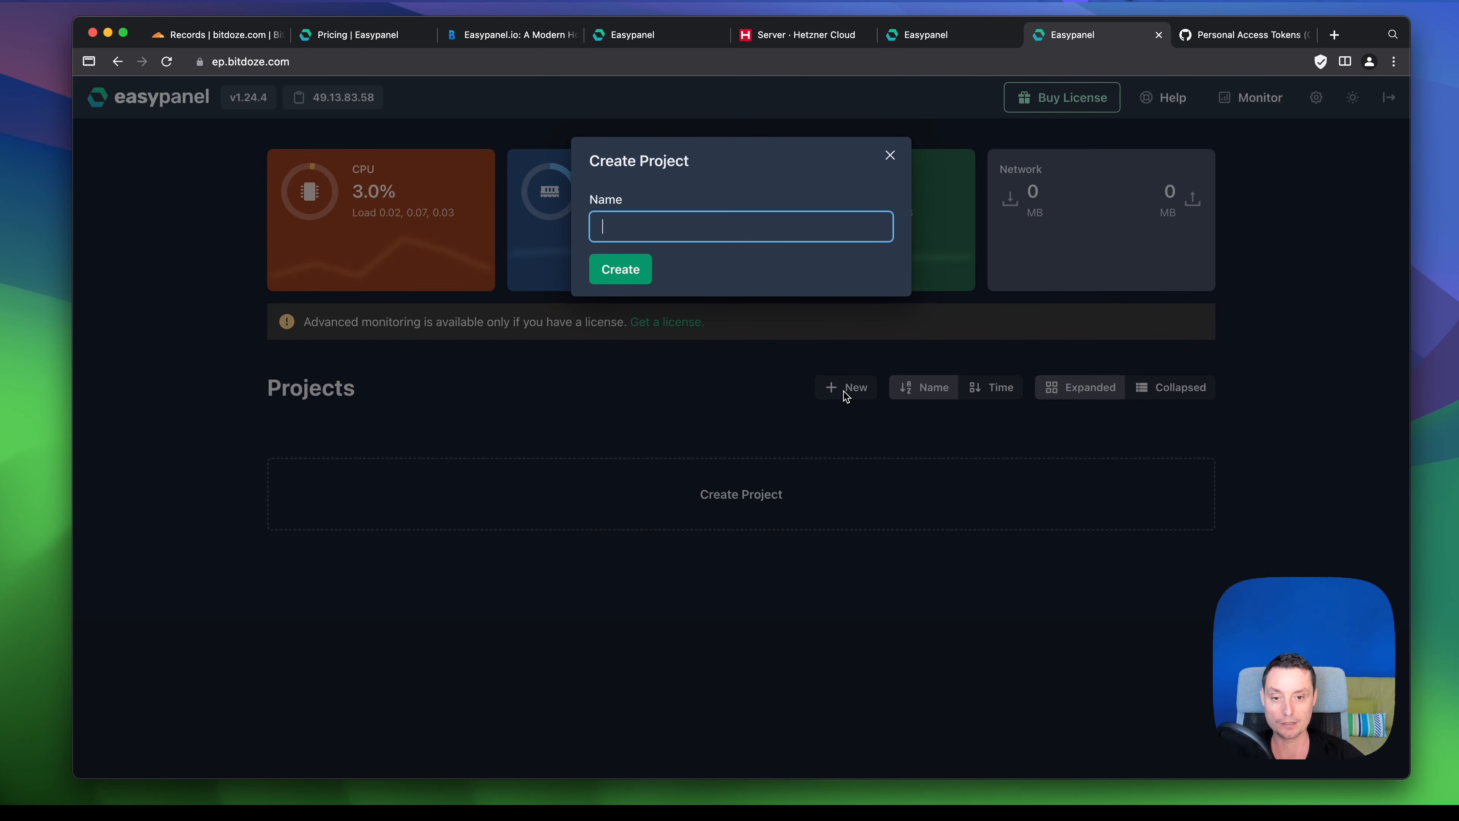
{"action": "left_click", "coordinate": [620, 225]}
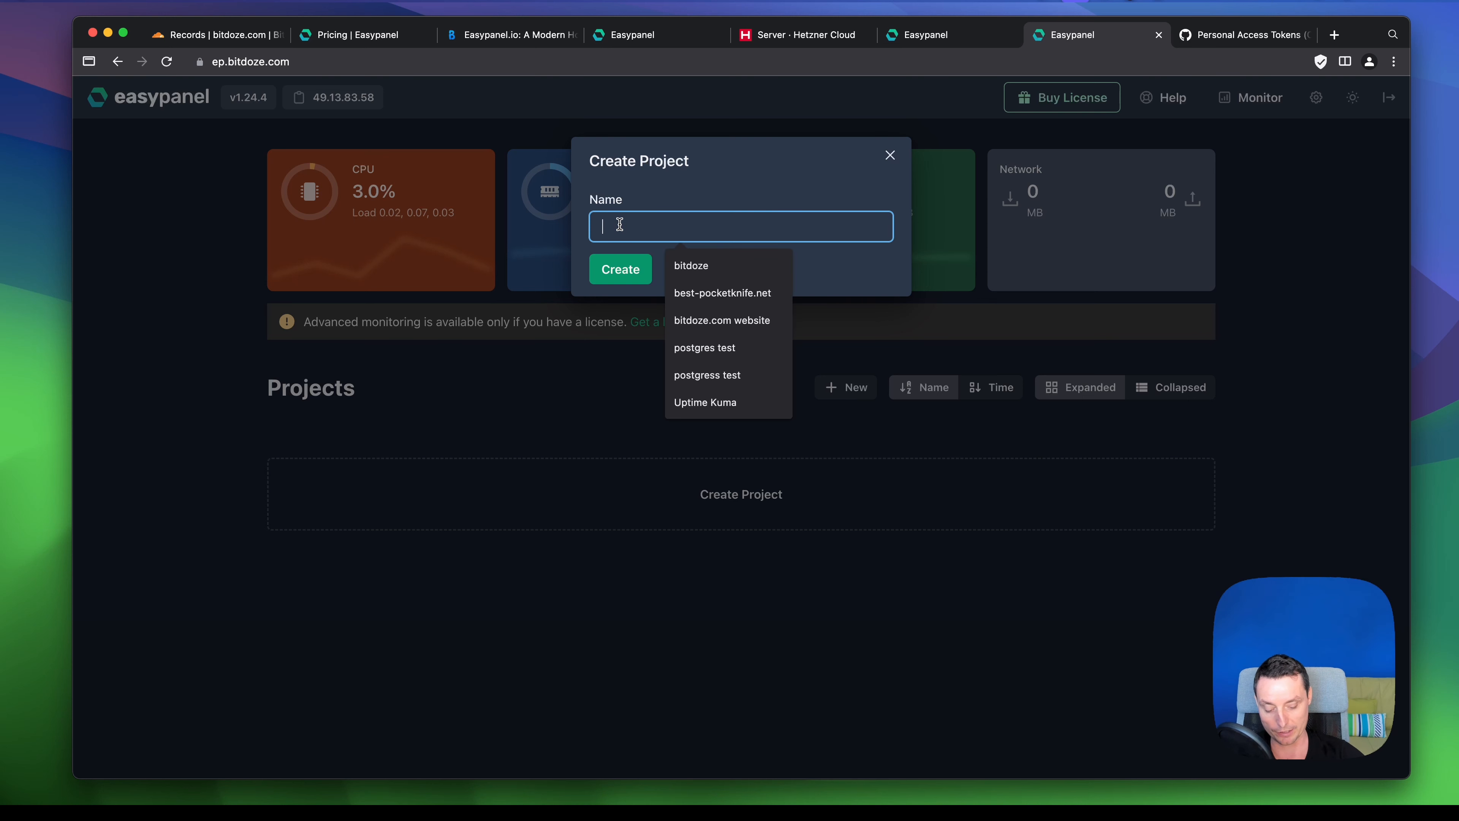
{"action": "type", "text": "test"}
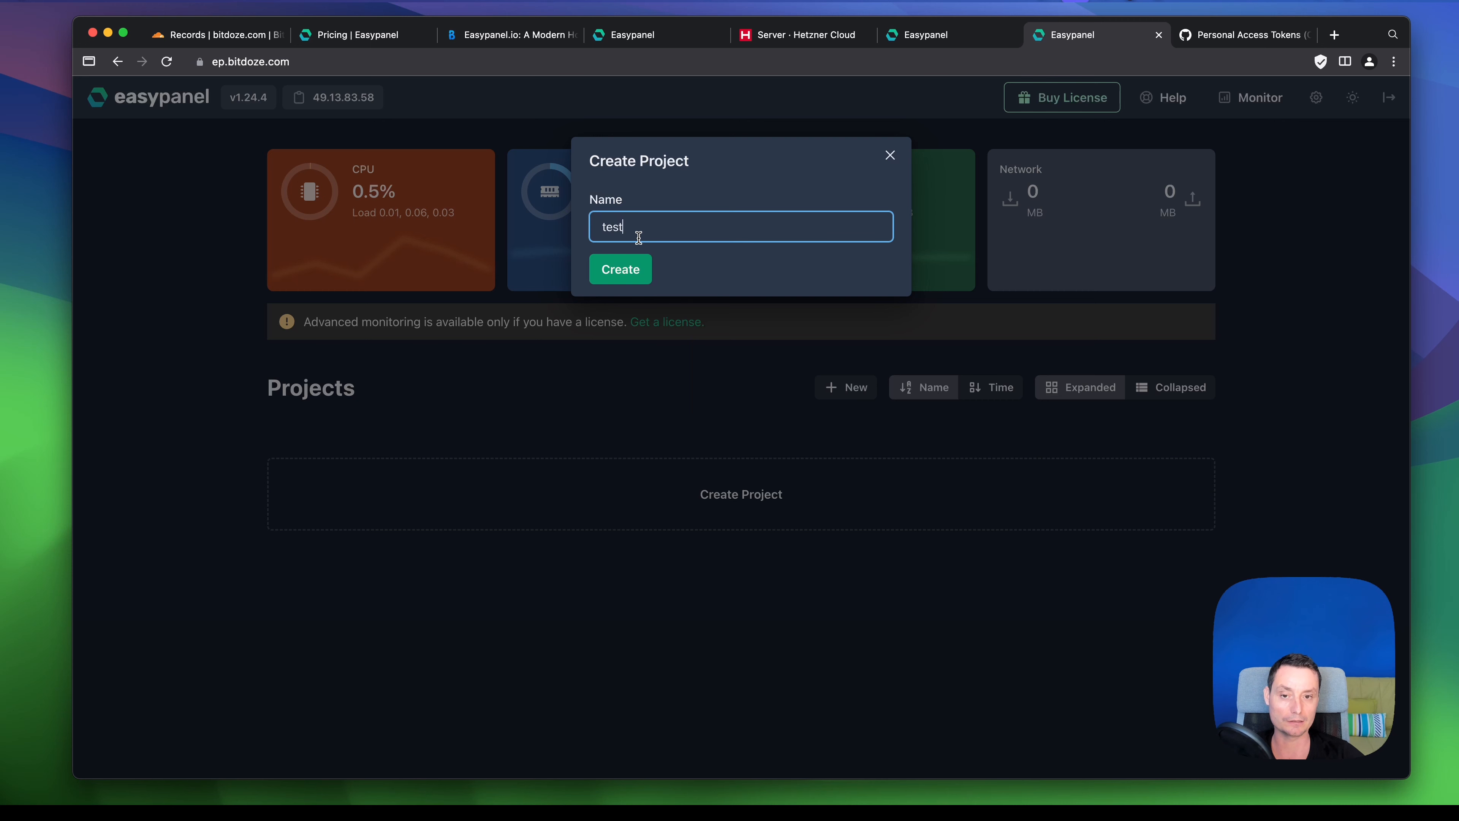
{"action": "double_click", "coordinate": [613, 230]}
{"action": "type", "text": "dragos"}
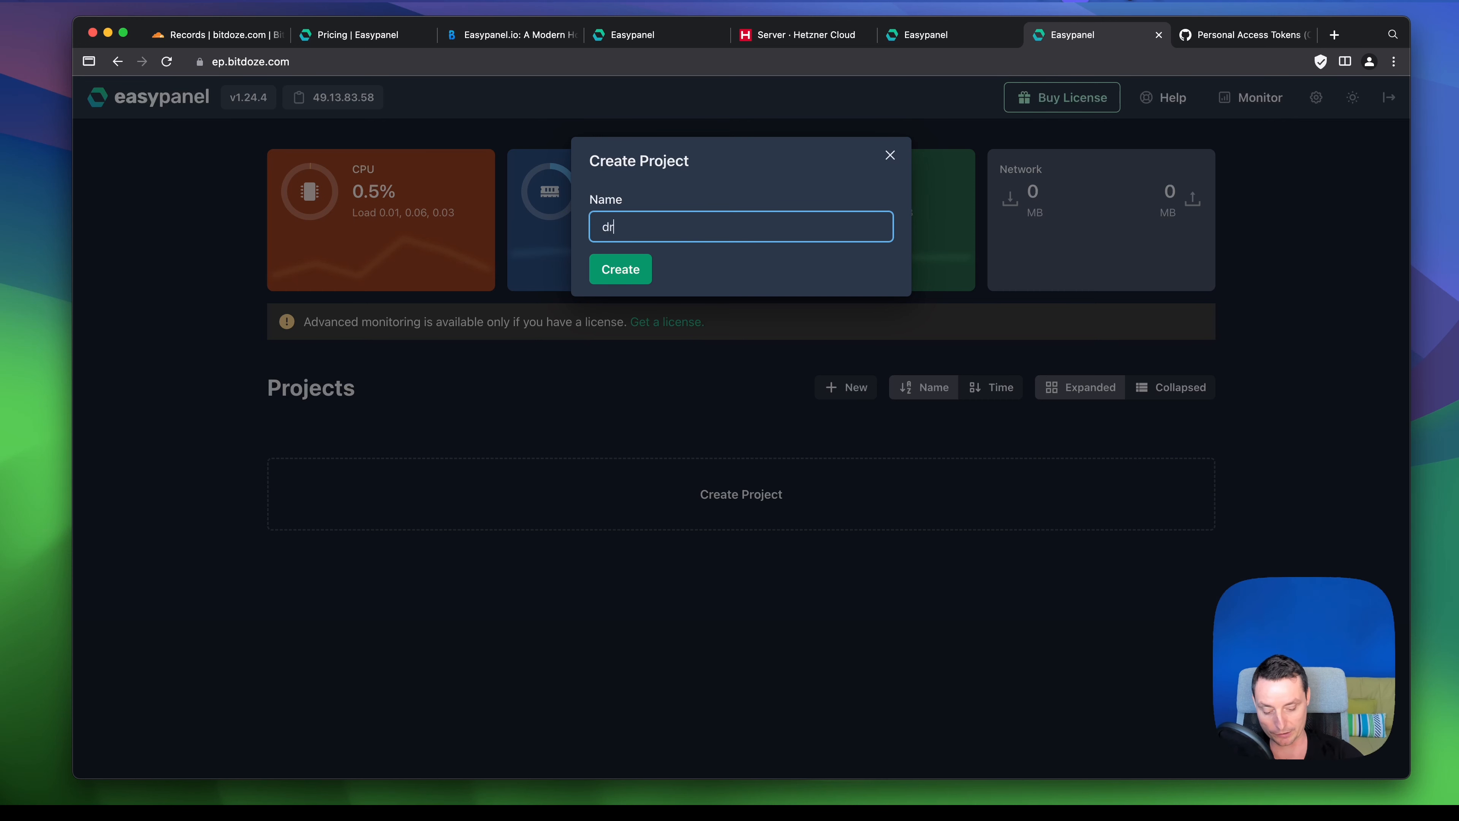
{"action": "left_click", "coordinate": [626, 269]}
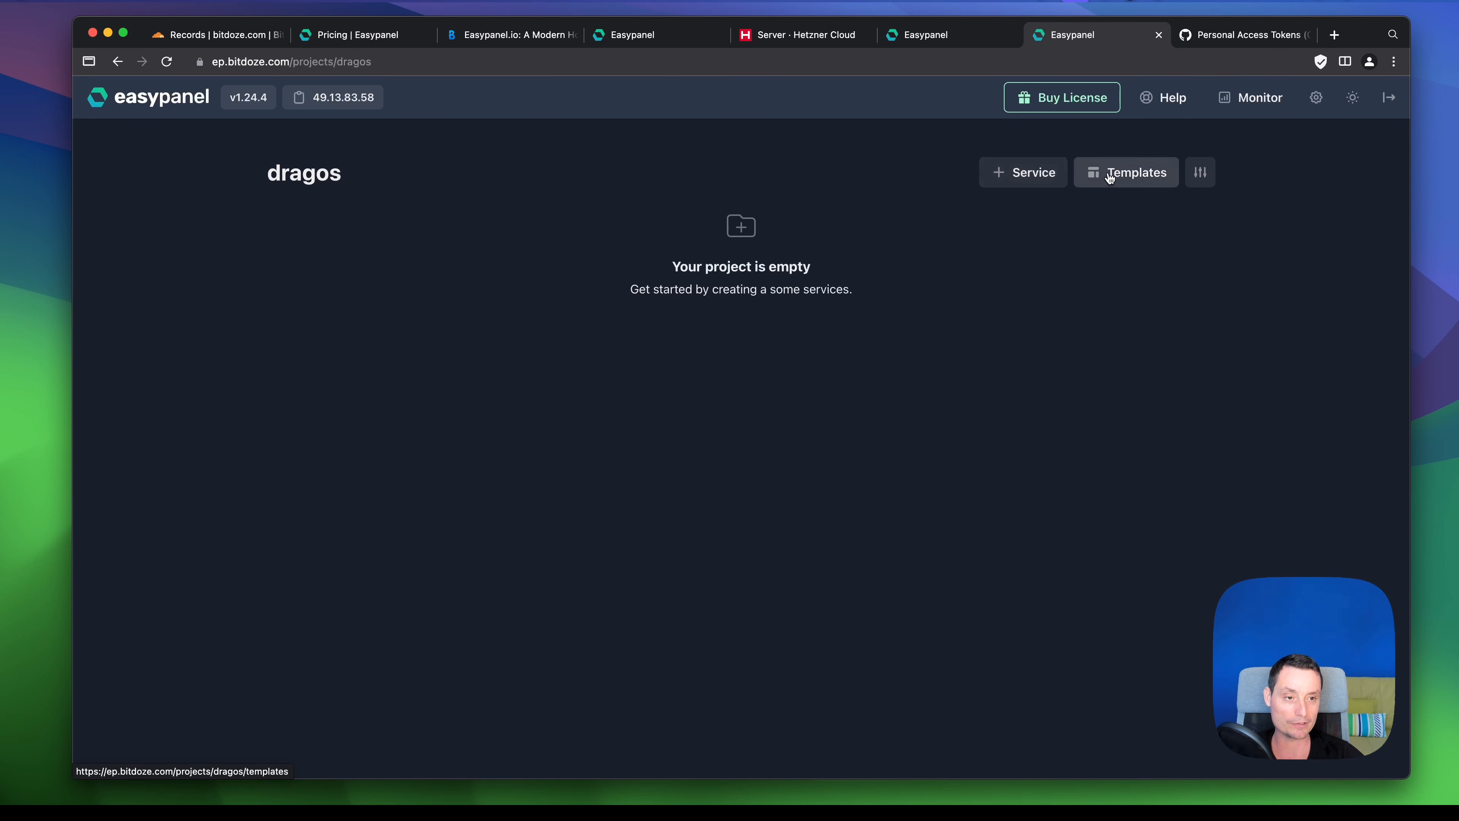
- Add an App service named wp-static to the project
{"action": "left_click", "coordinate": [1034, 178]}
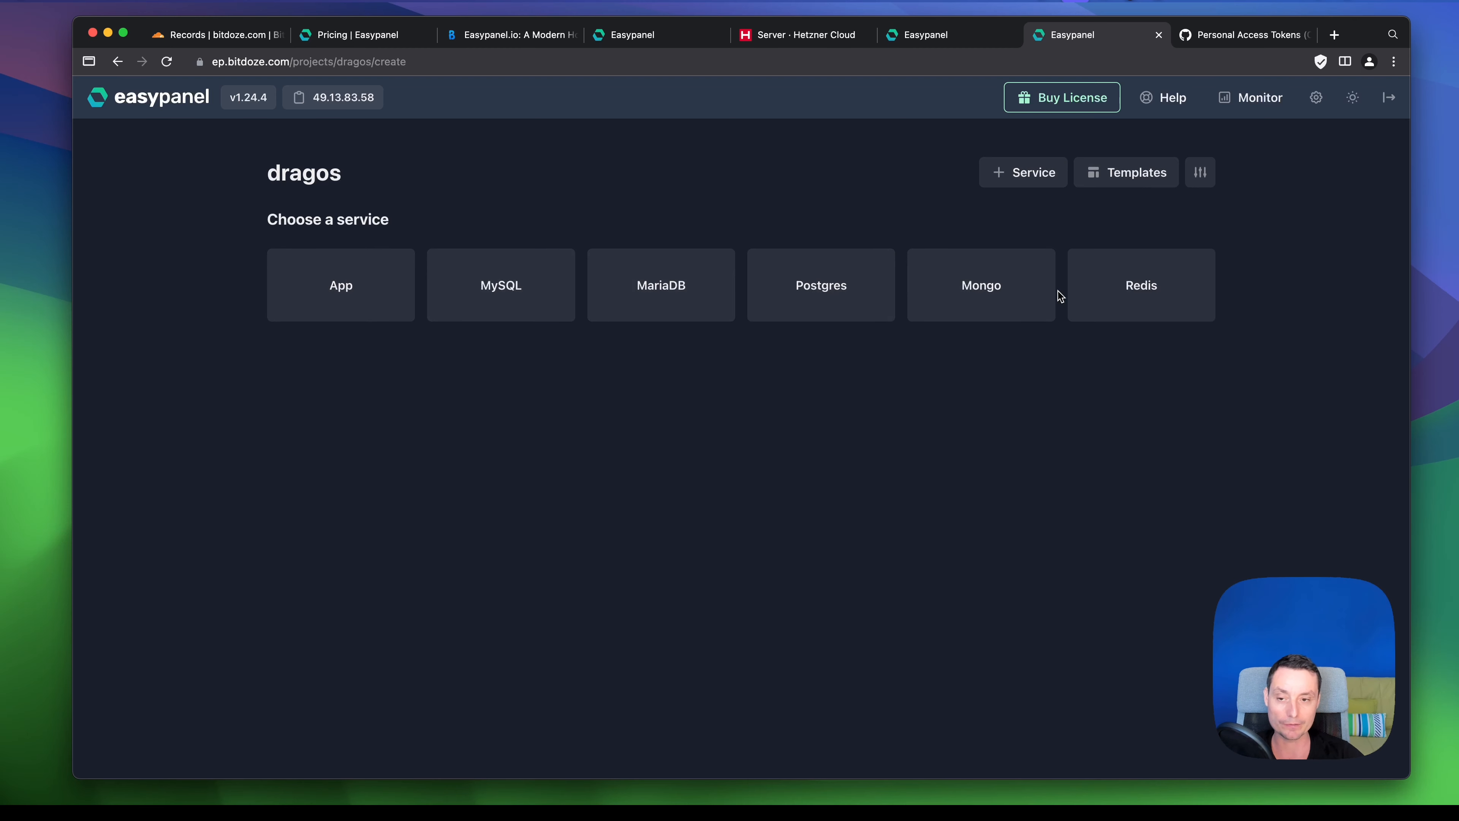
{"action": "left_click", "coordinate": [295, 295]}
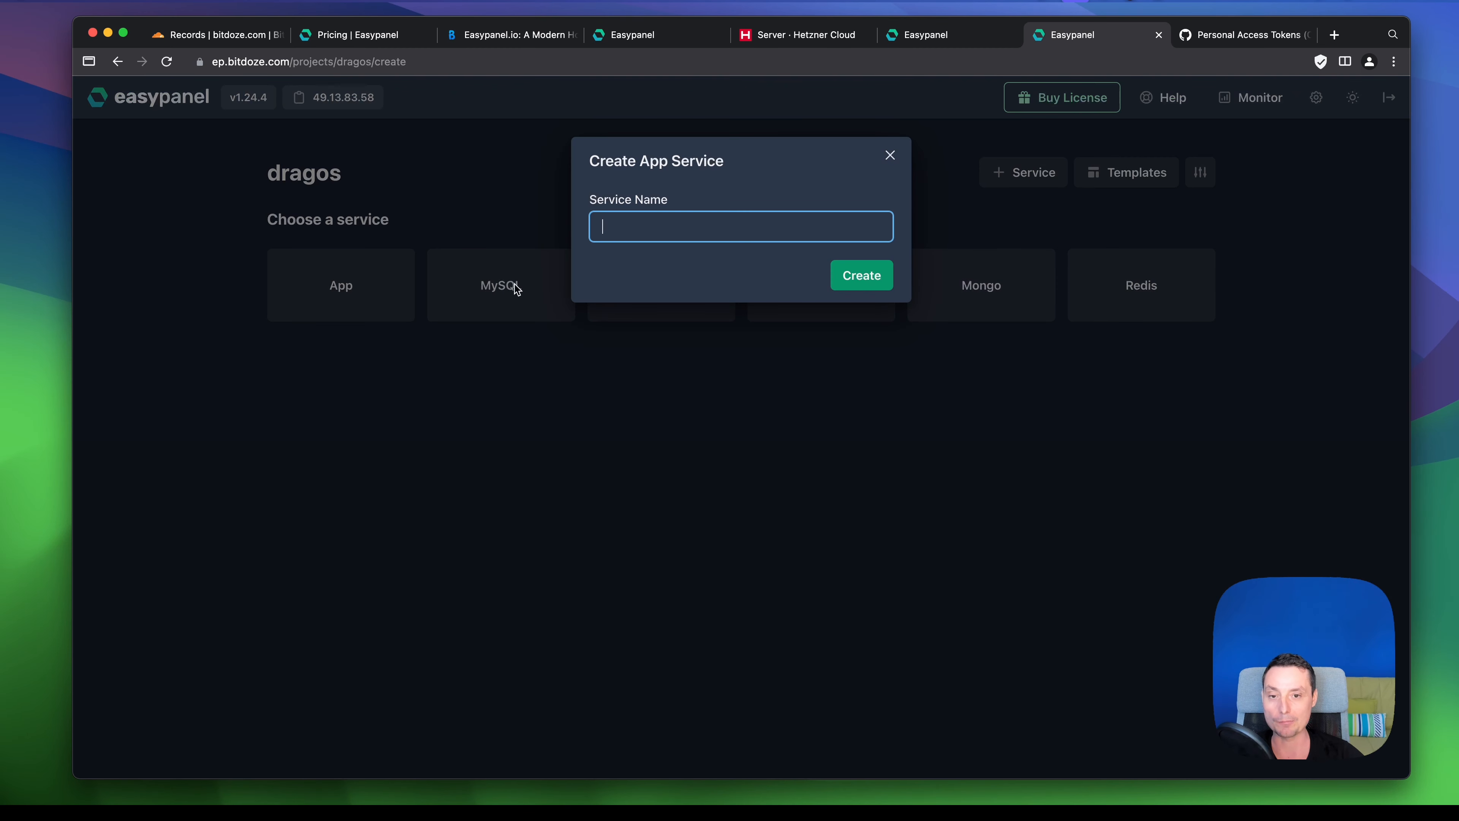
{"action": "left_click", "coordinate": [619, 224]}
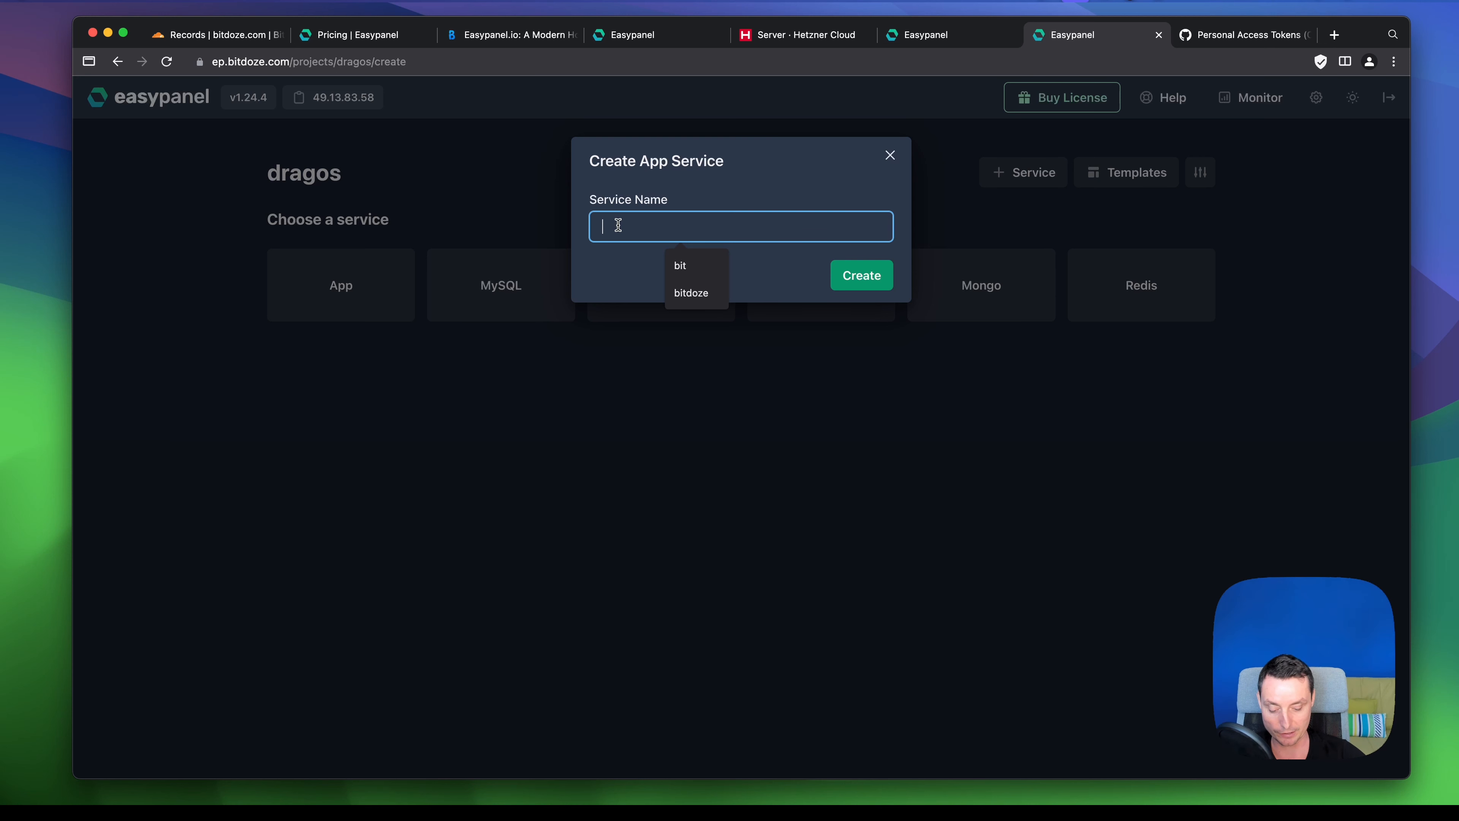
{"action": "type", "text": "wp-static"}
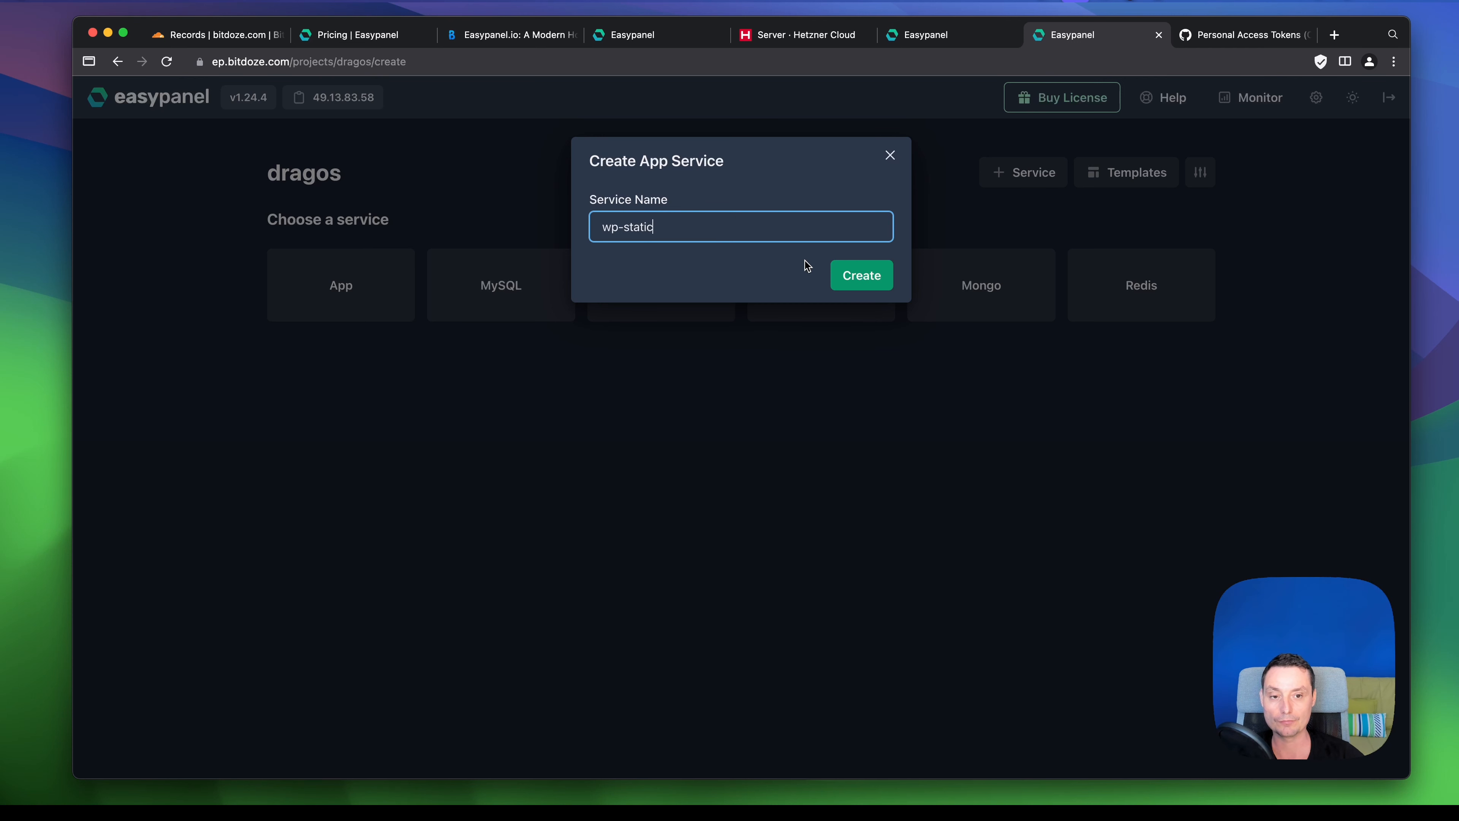
{"action": "left_click", "coordinate": [849, 274]}
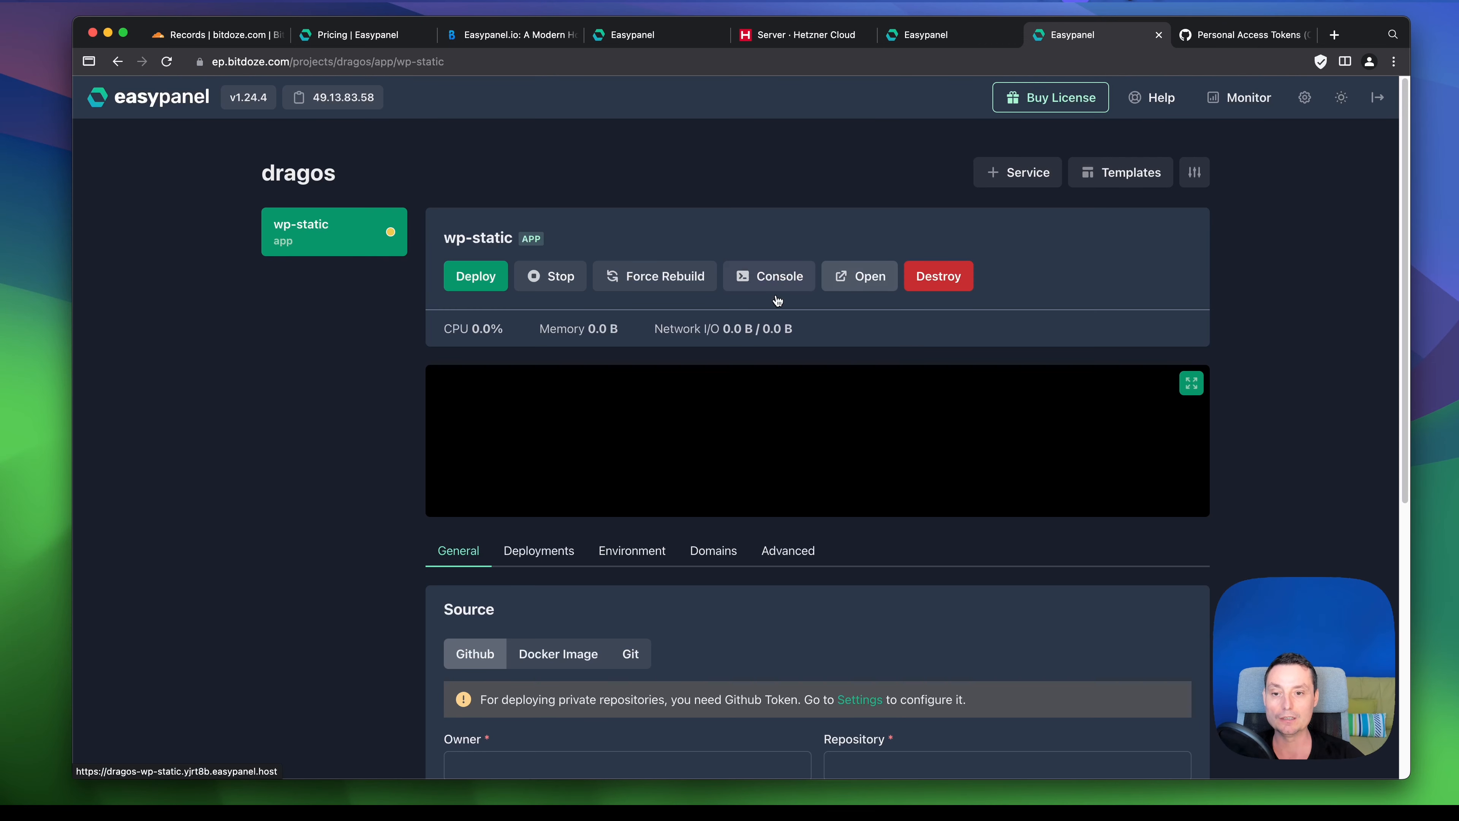
- Fill the GitHub owner from the autofill suggestion, then switch over to GitHub
{"action": "scroll", "coordinate": [636, 253], "scroll_direction": "down", "scroll_amount": 5}
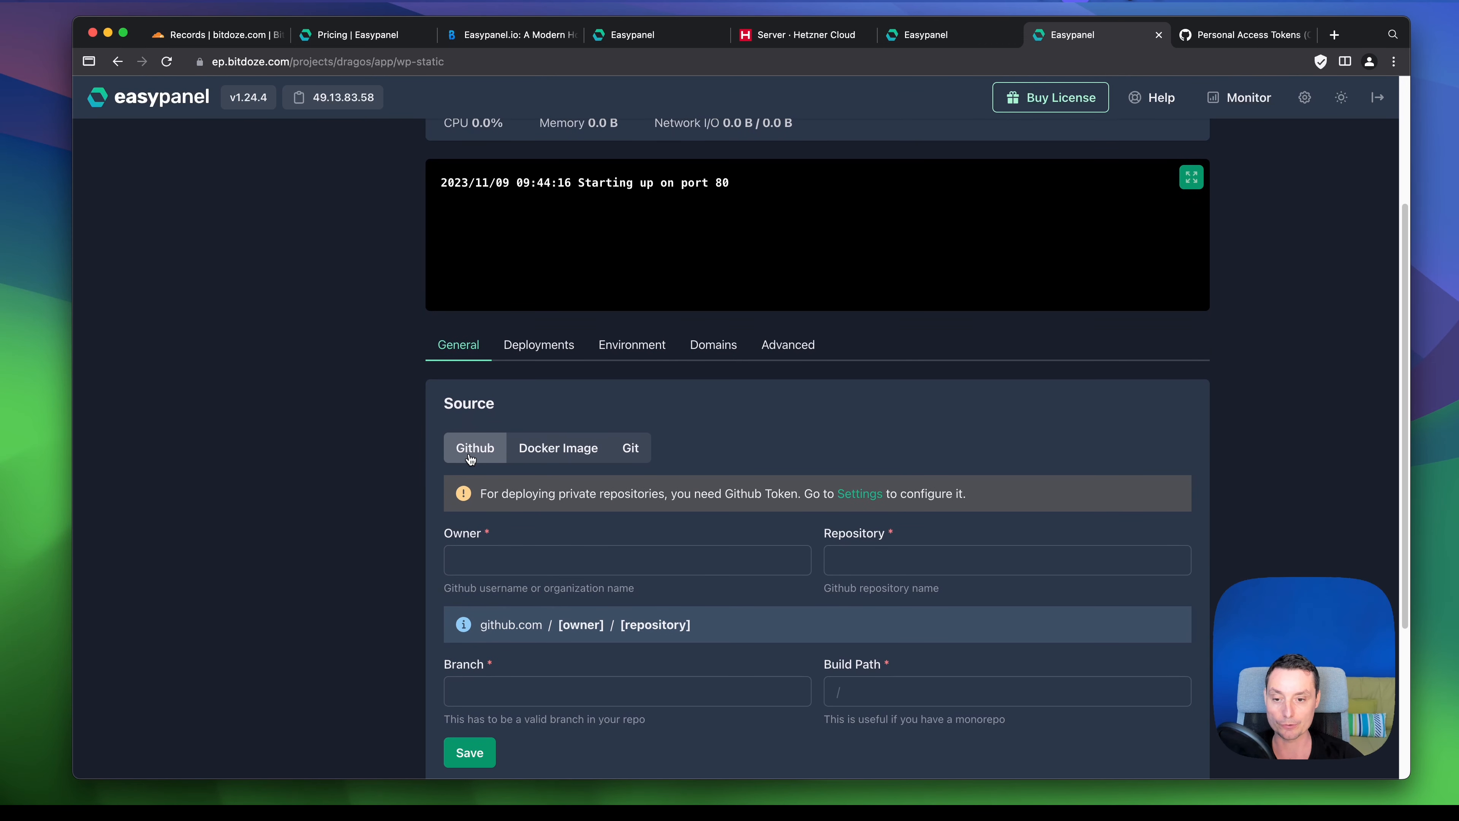
{"action": "left_click", "coordinate": [497, 551]}
{"action": "left_click", "coordinate": [540, 598]}
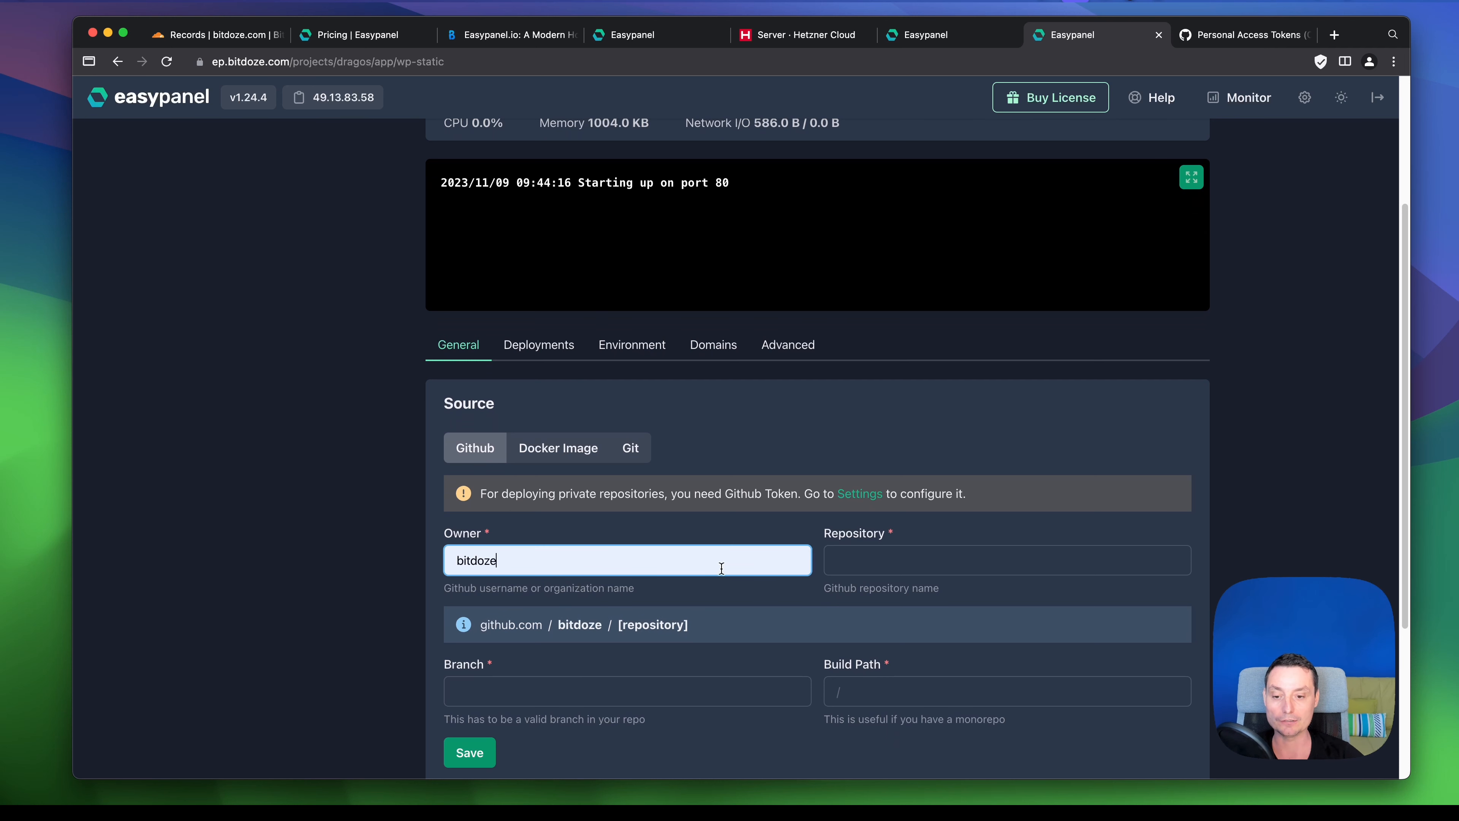
{"action": "left_click", "coordinate": [948, 560]}
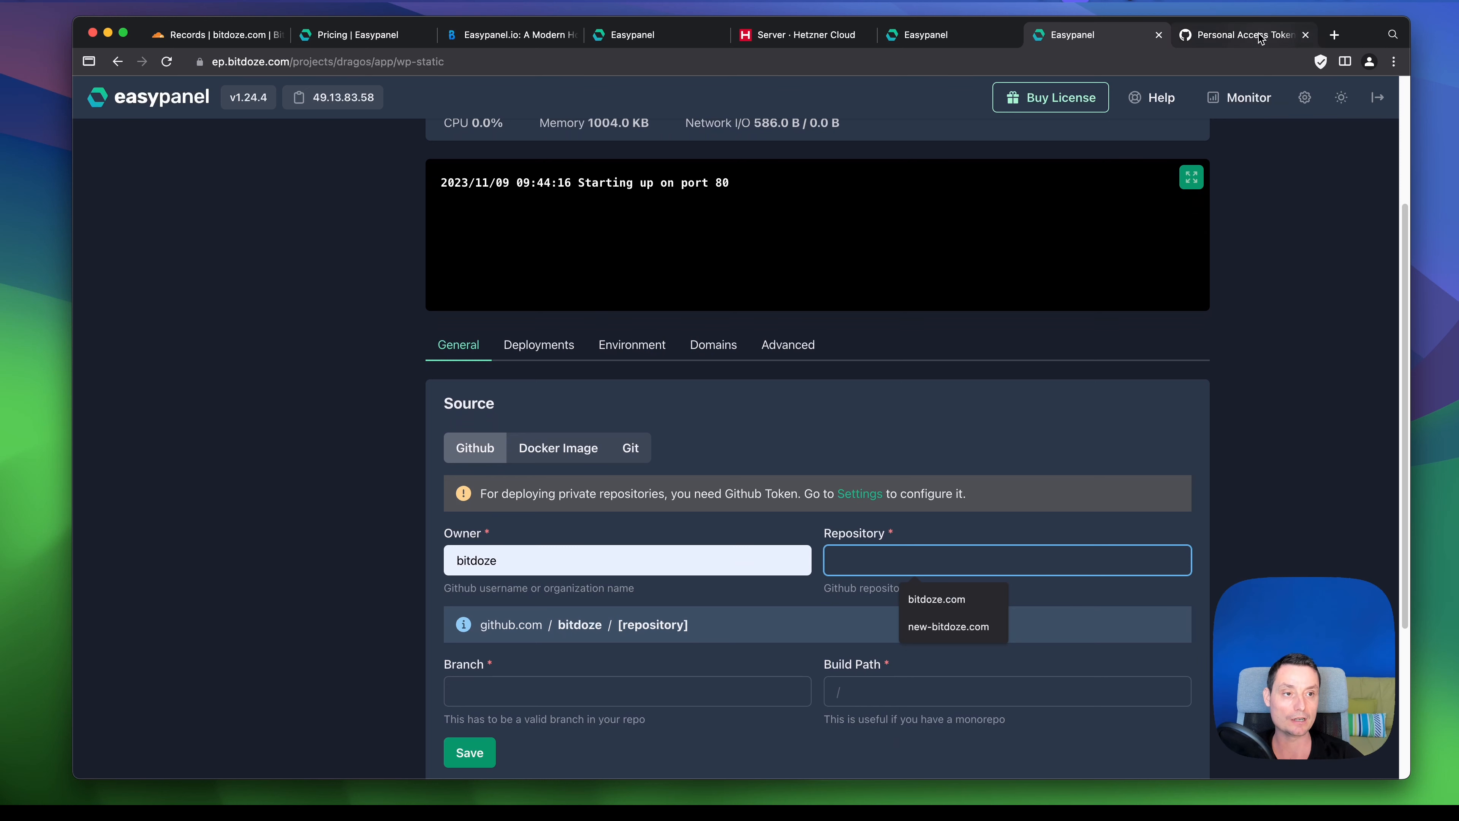
{"action": "left_click", "coordinate": [1247, 35]}
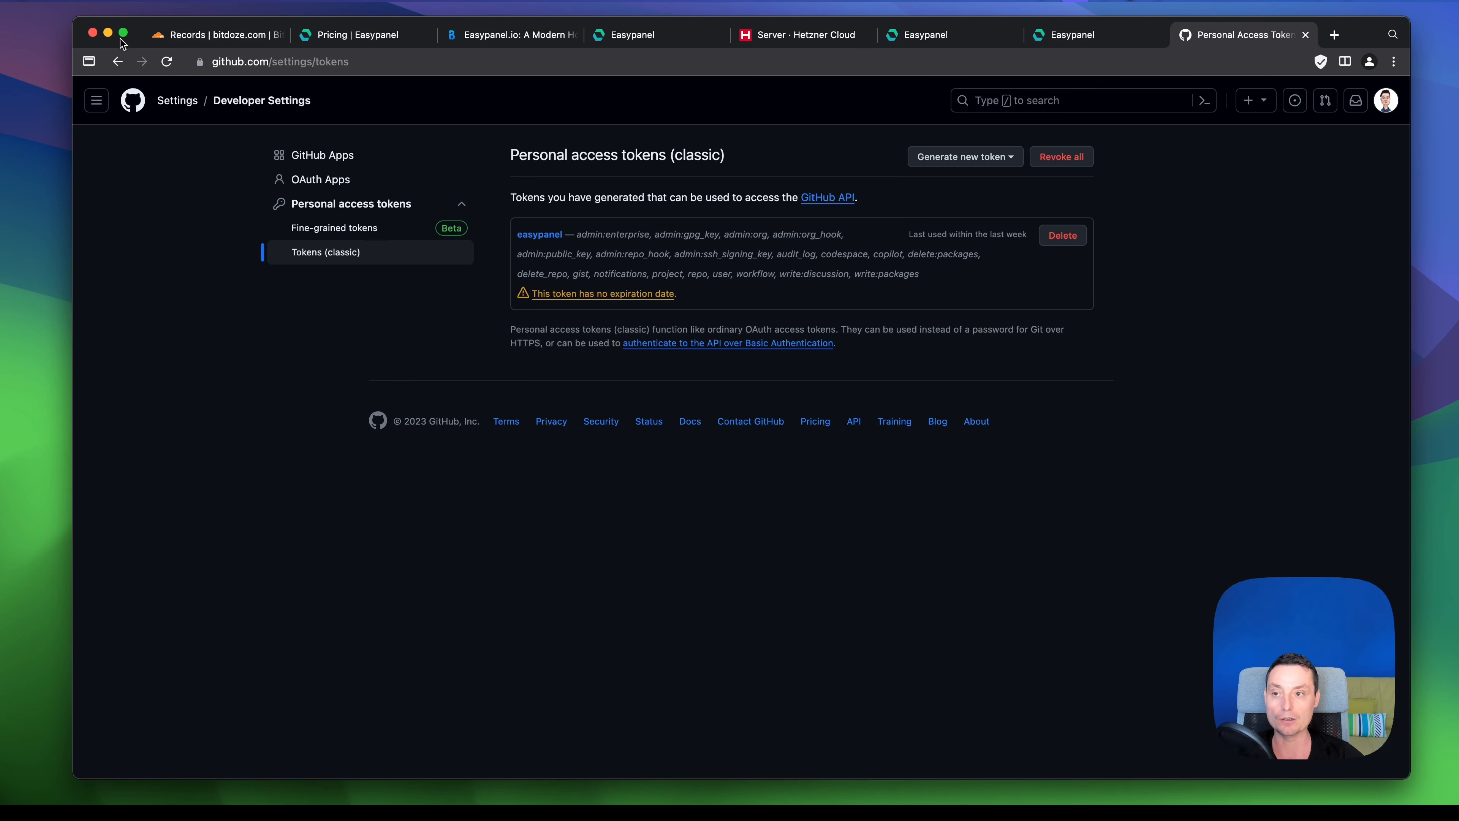
- Open the my-static-wp-site repository from the GitHub dashboard and select its name
{"action": "left_click", "coordinate": [134, 102]}
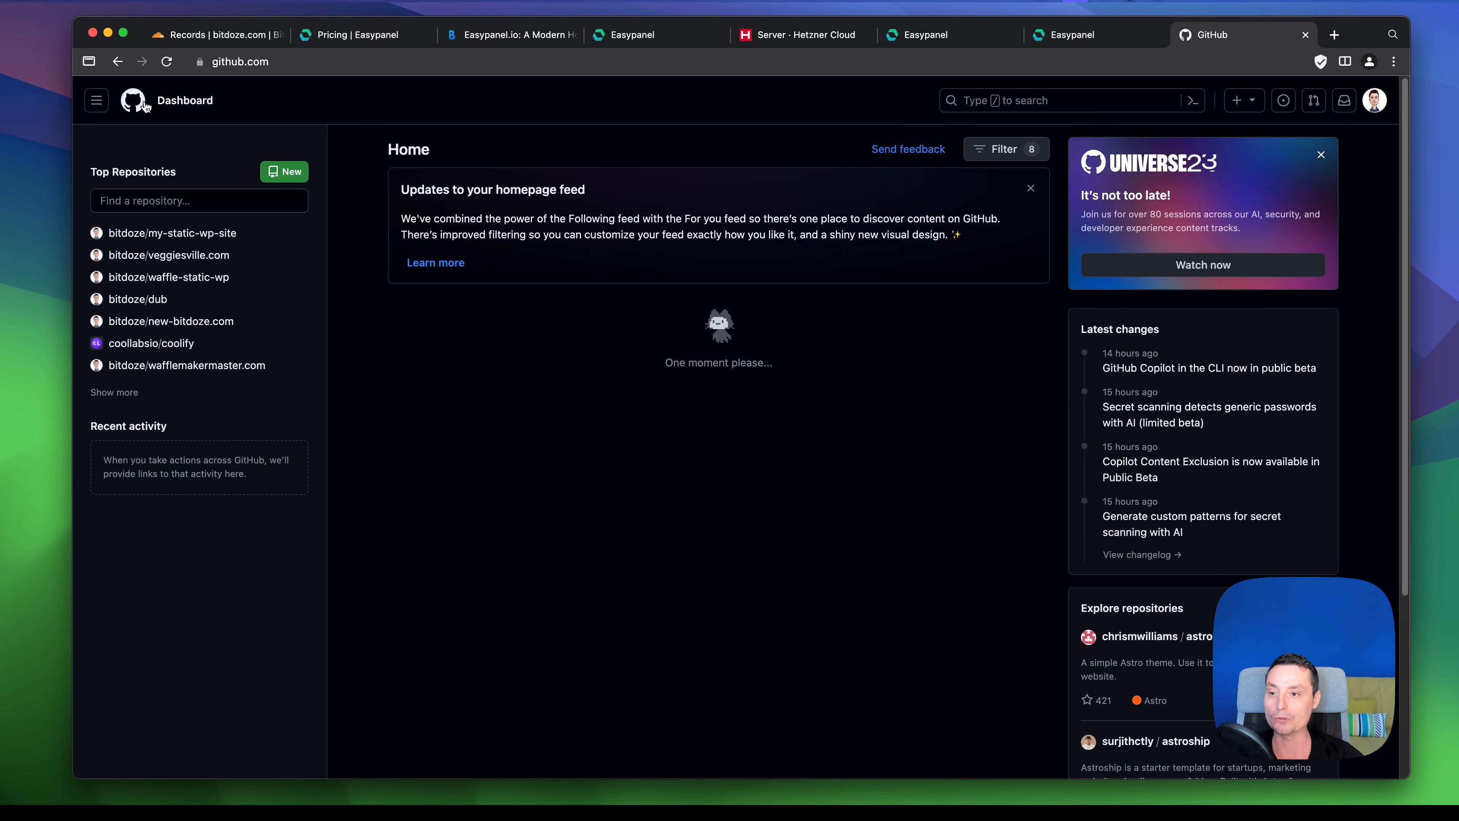
{"action": "left_click", "coordinate": [200, 236]}
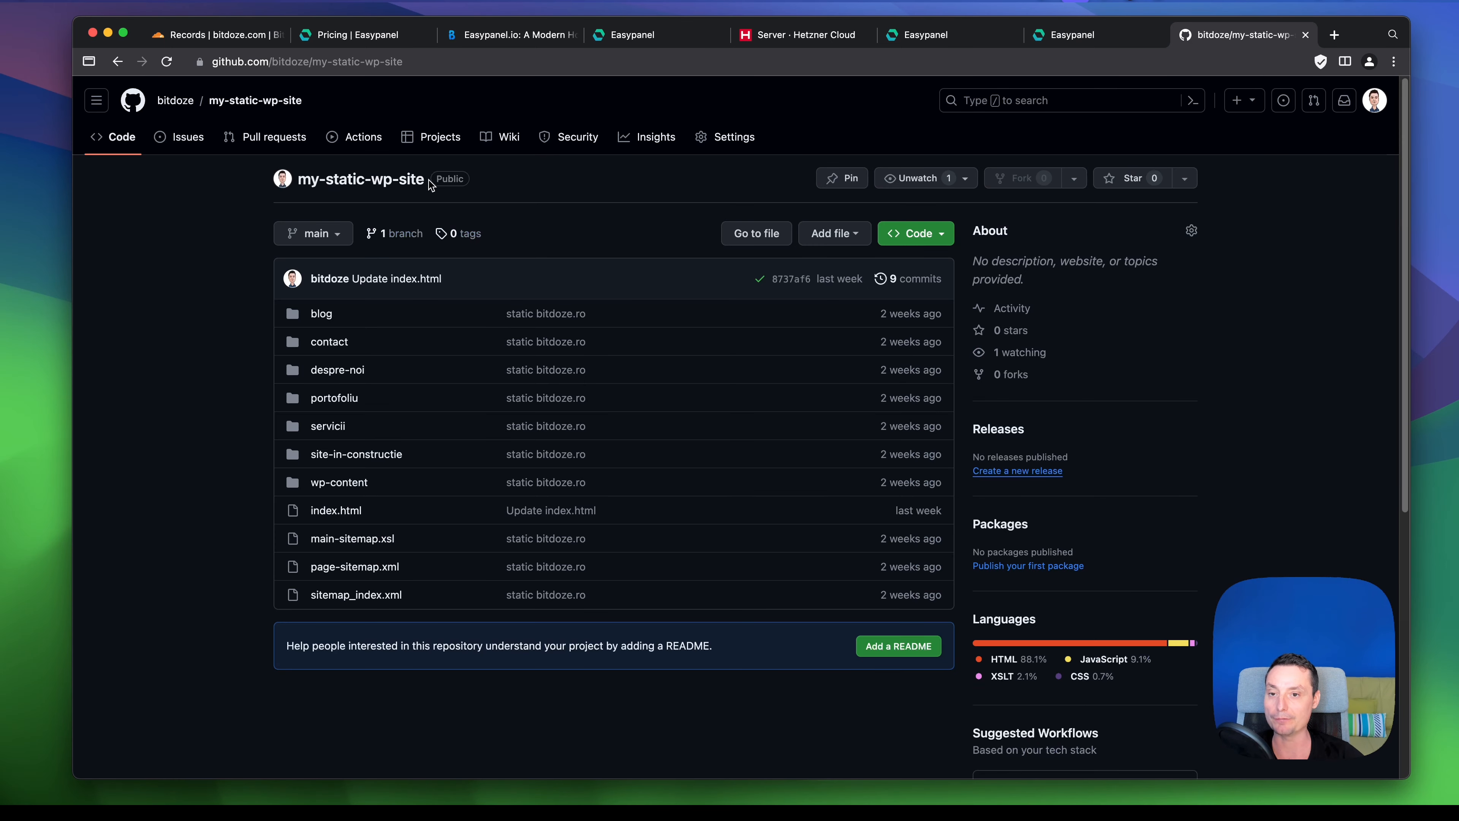
{"action": "left_click_drag", "start_coordinate": [430, 186], "coordinate": [301, 183]}
{"action": "key", "text": "super+c"}
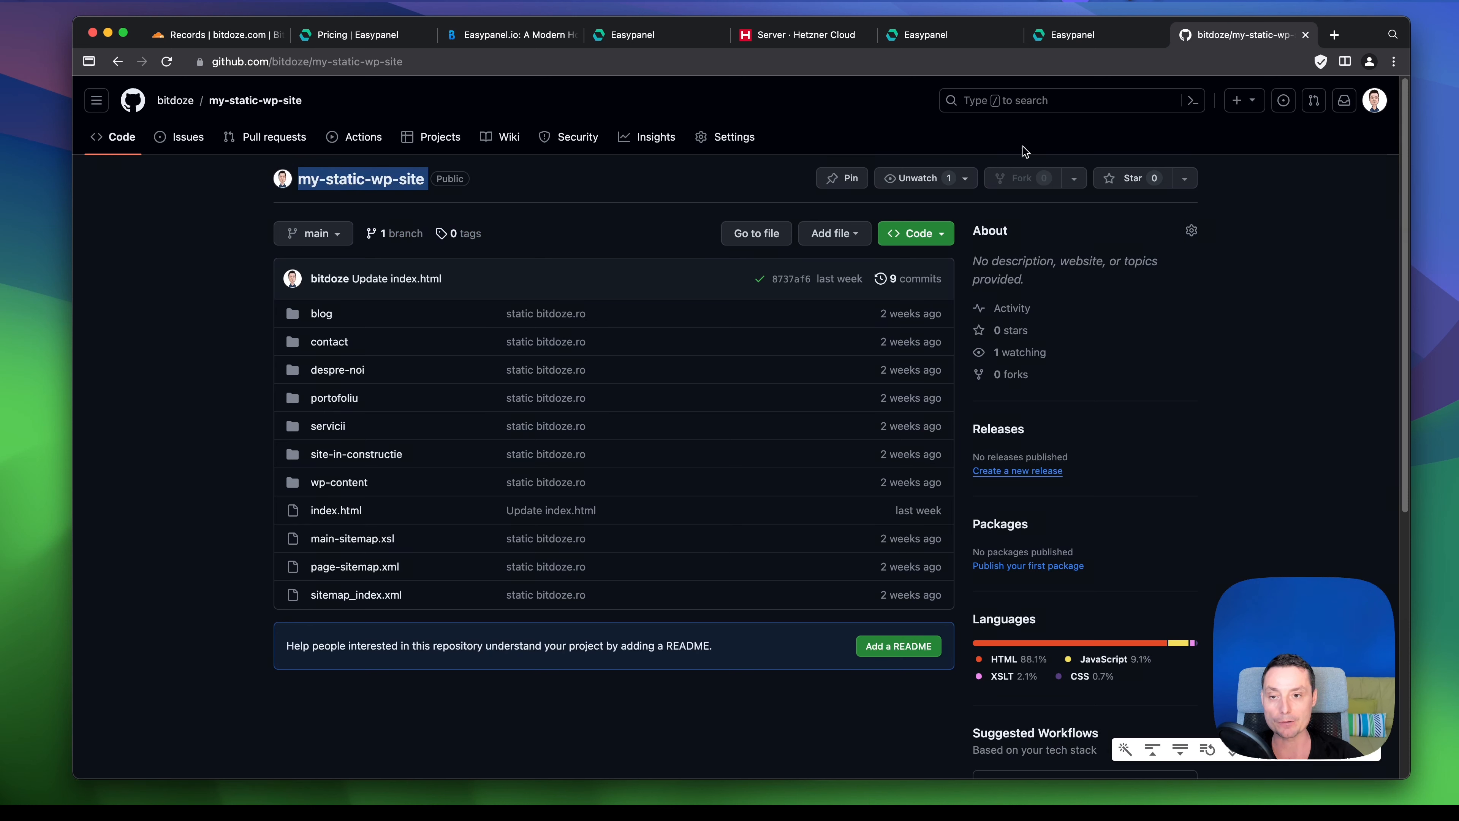
- Paste my-static-wp-site as the repository and set the branch to main
{"action": "mouse_move", "coordinate": [1141, 66]}
{"action": "left_click", "coordinate": [1135, 36]}
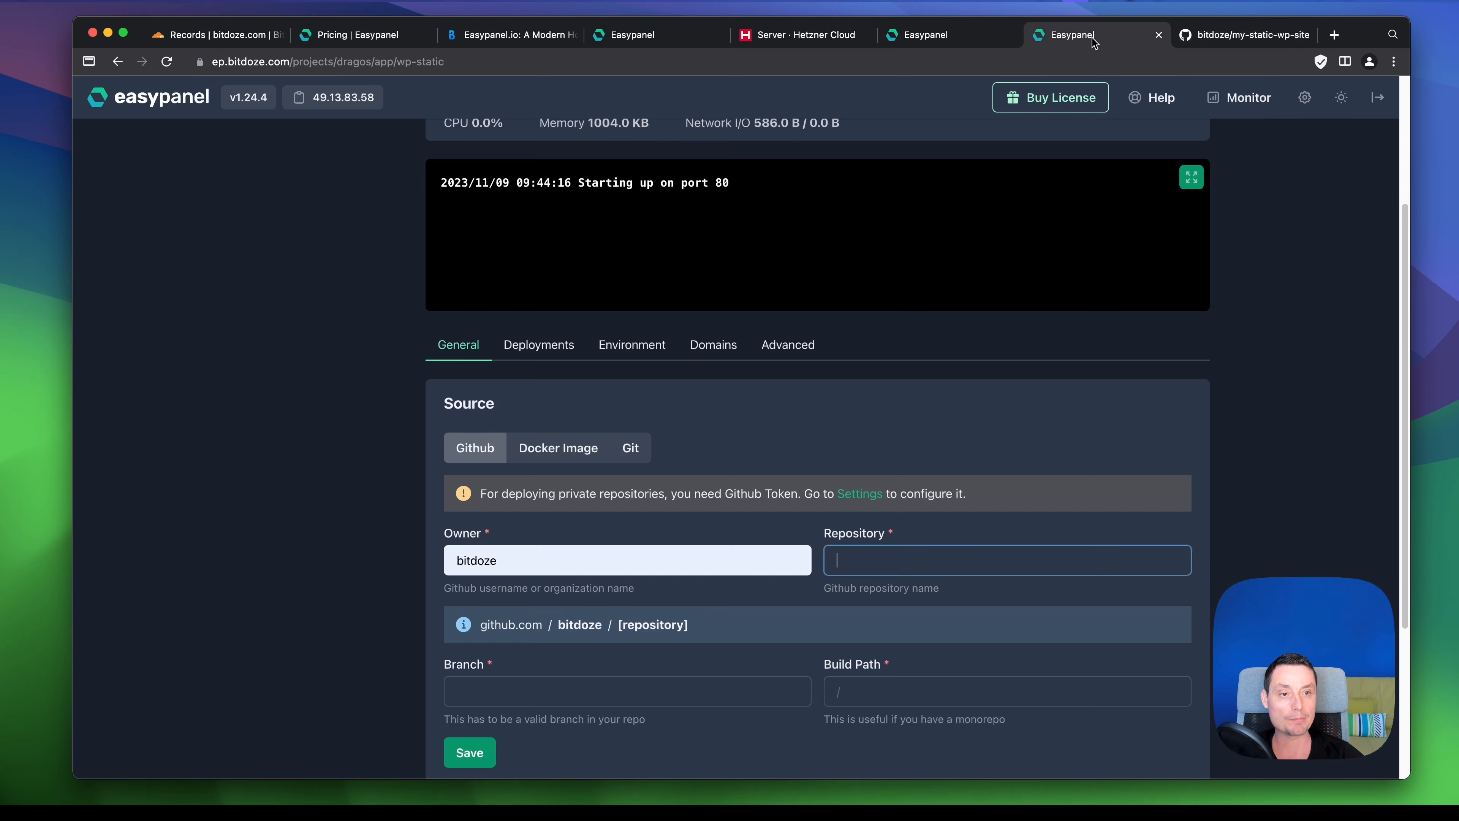
{"action": "key", "text": "super+v"}
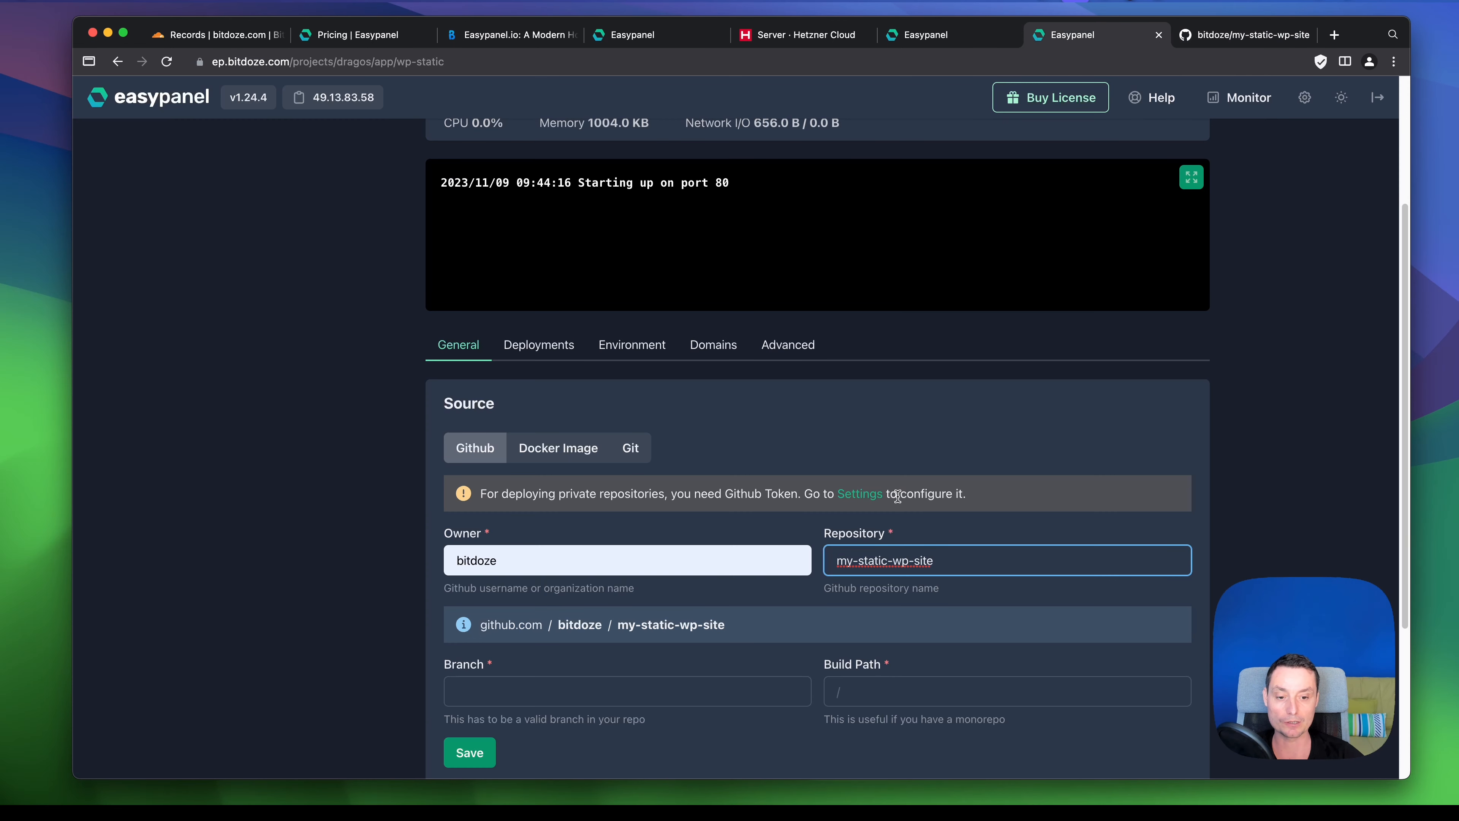
{"action": "left_click", "coordinate": [529, 690]}
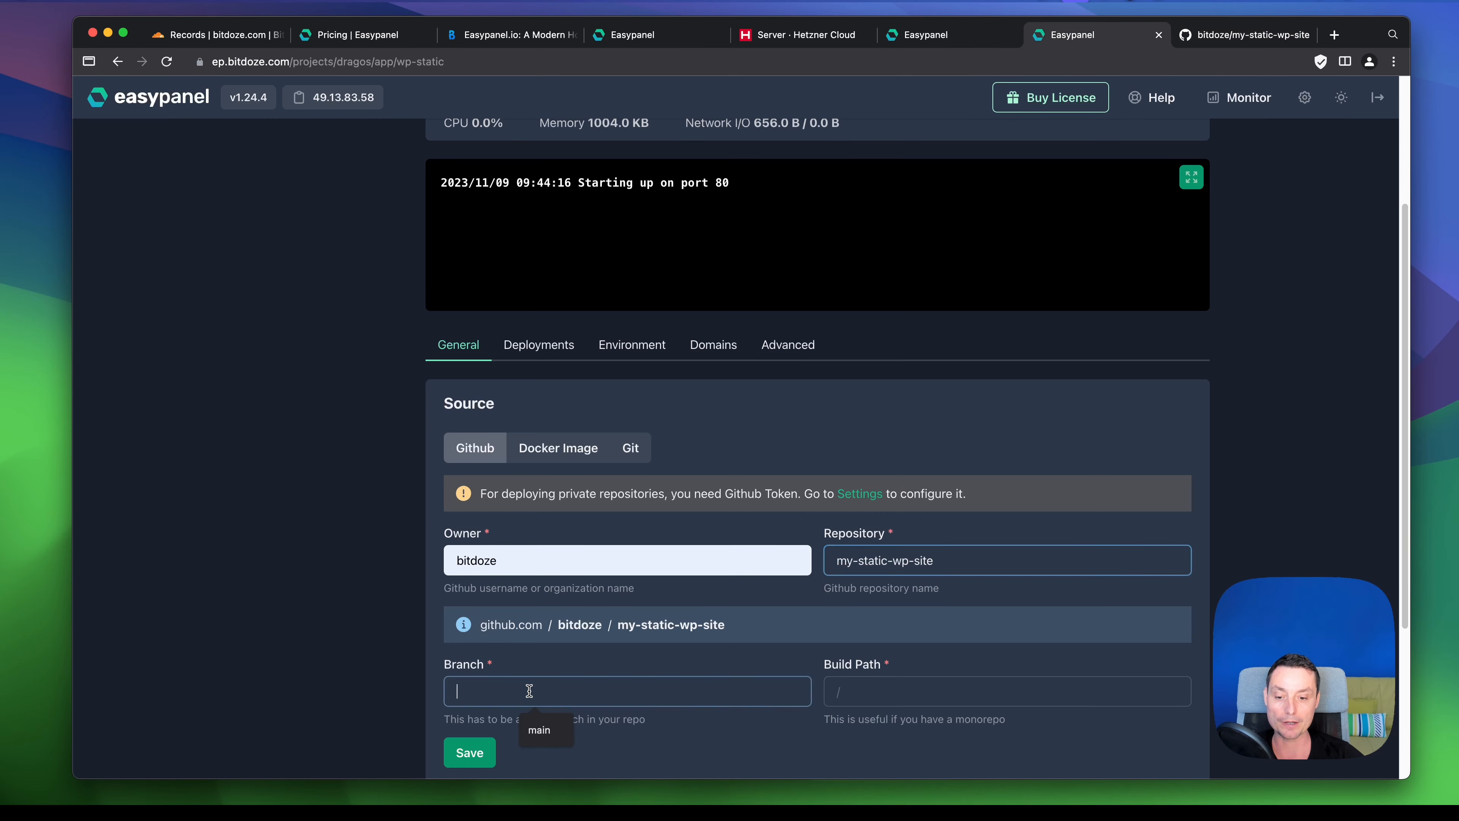
{"action": "left_click", "coordinate": [545, 731]}
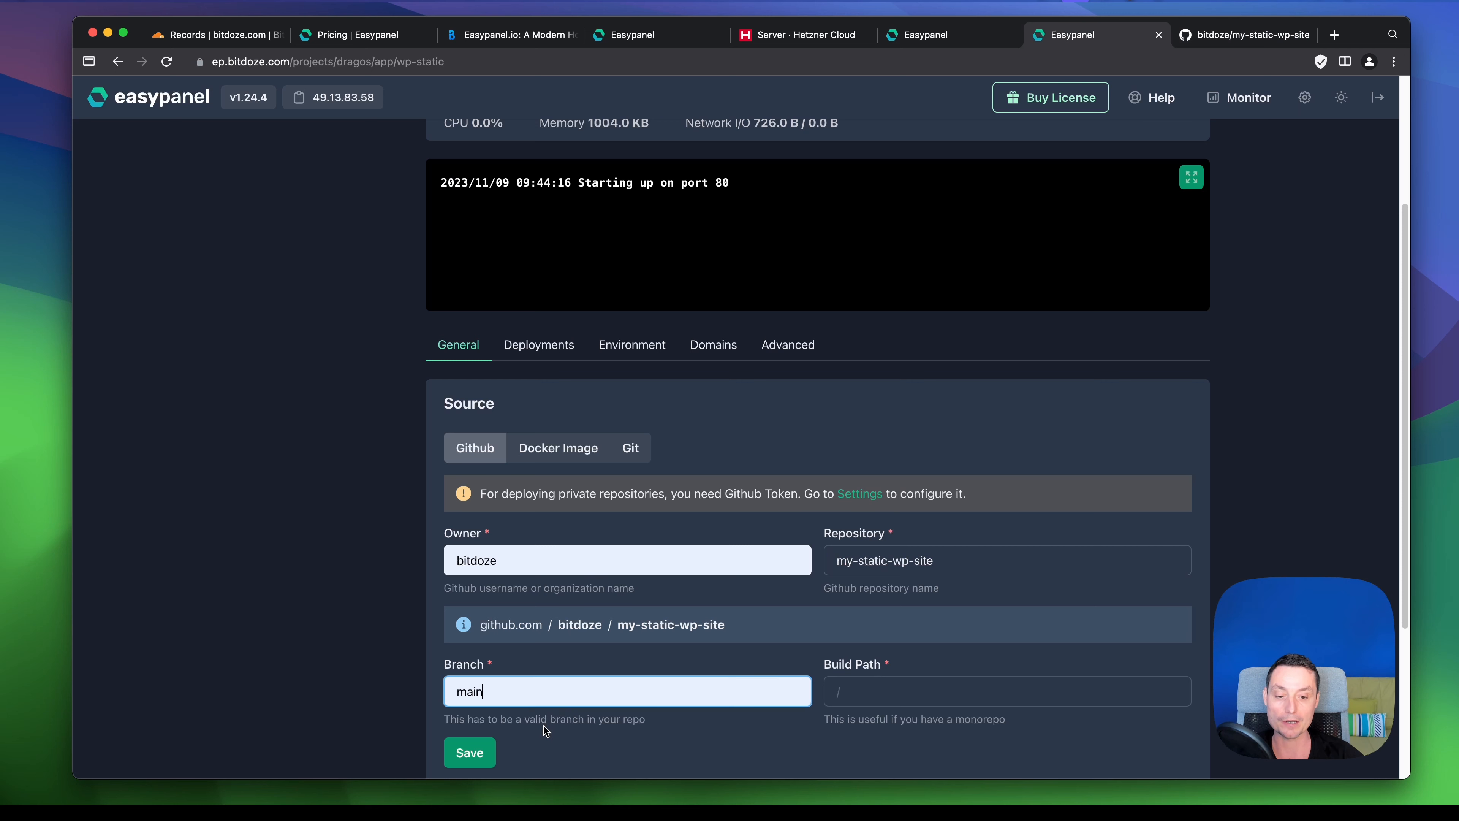
- Enter / as the build path and save the source settings
{"action": "scroll", "coordinate": [1012, 537], "scroll_direction": "down", "scroll_amount": 1}
{"action": "scroll", "coordinate": [1018, 529], "scroll_direction": "down", "scroll_amount": 1}
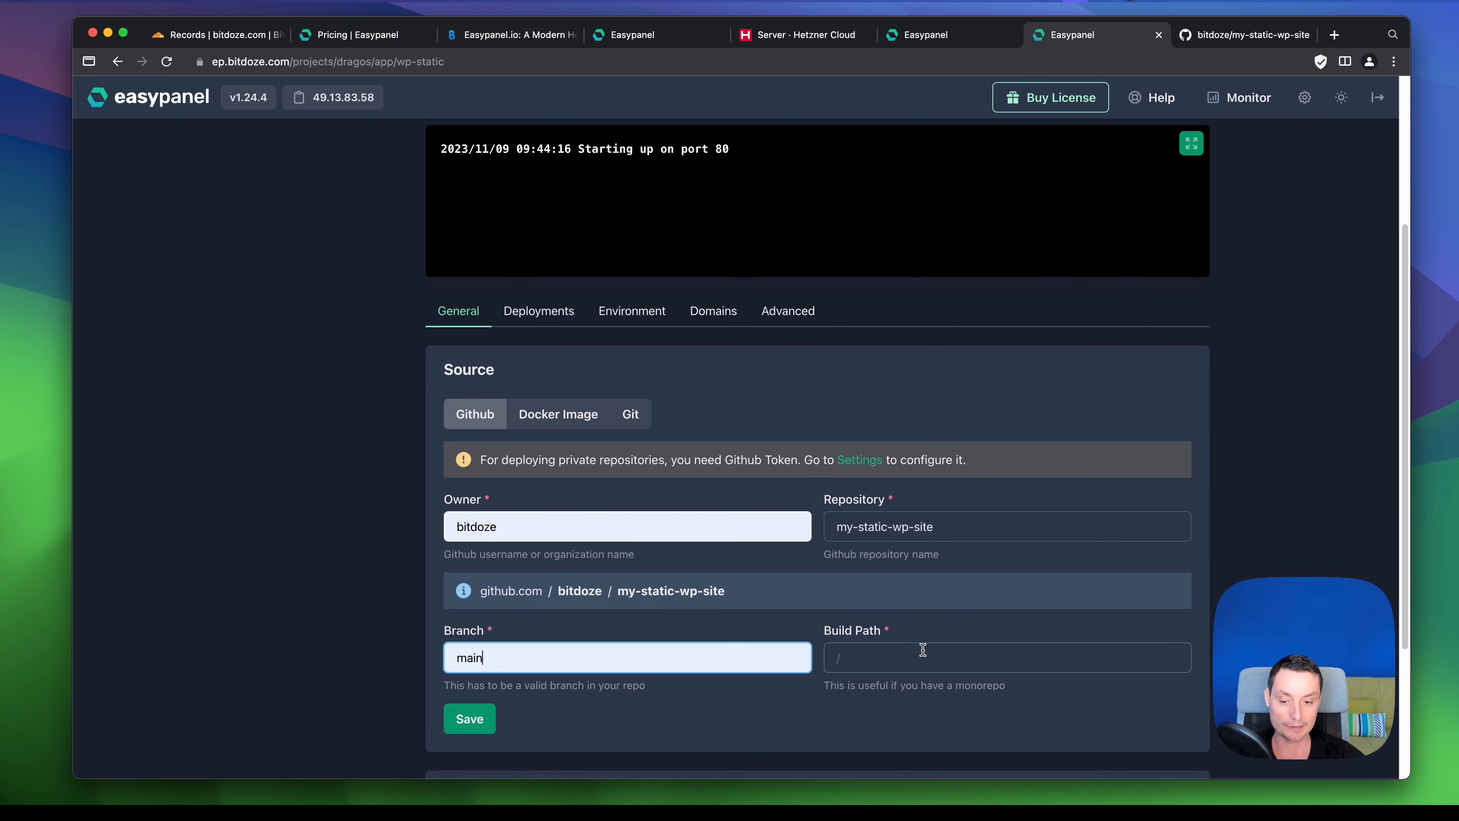
{"action": "scroll", "coordinate": [923, 650], "scroll_direction": "down", "scroll_amount": 5}
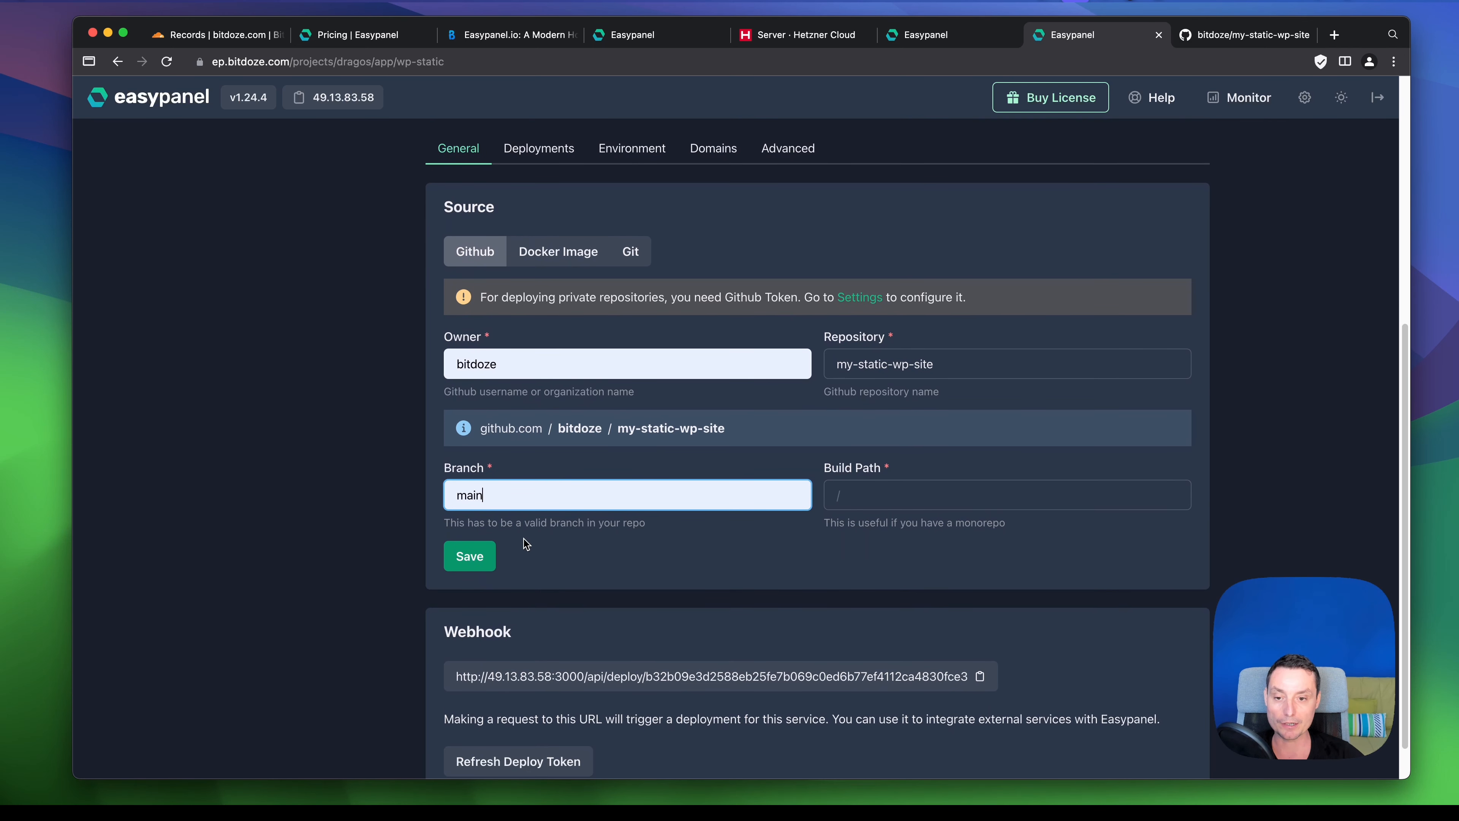
{"action": "scroll", "coordinate": [523, 538], "scroll_direction": "down", "scroll_amount": 2}
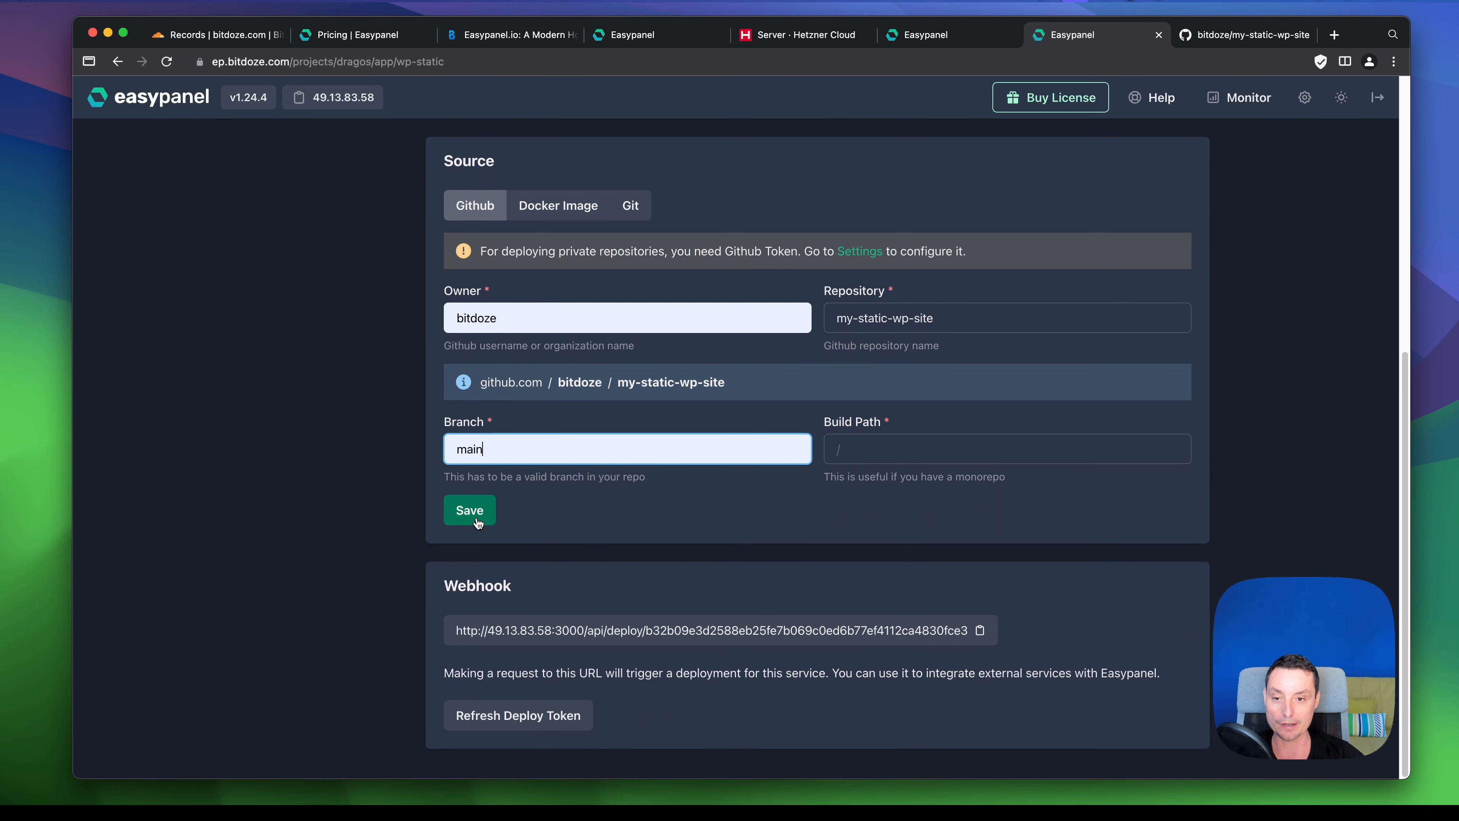
{"action": "left_click", "coordinate": [478, 519]}
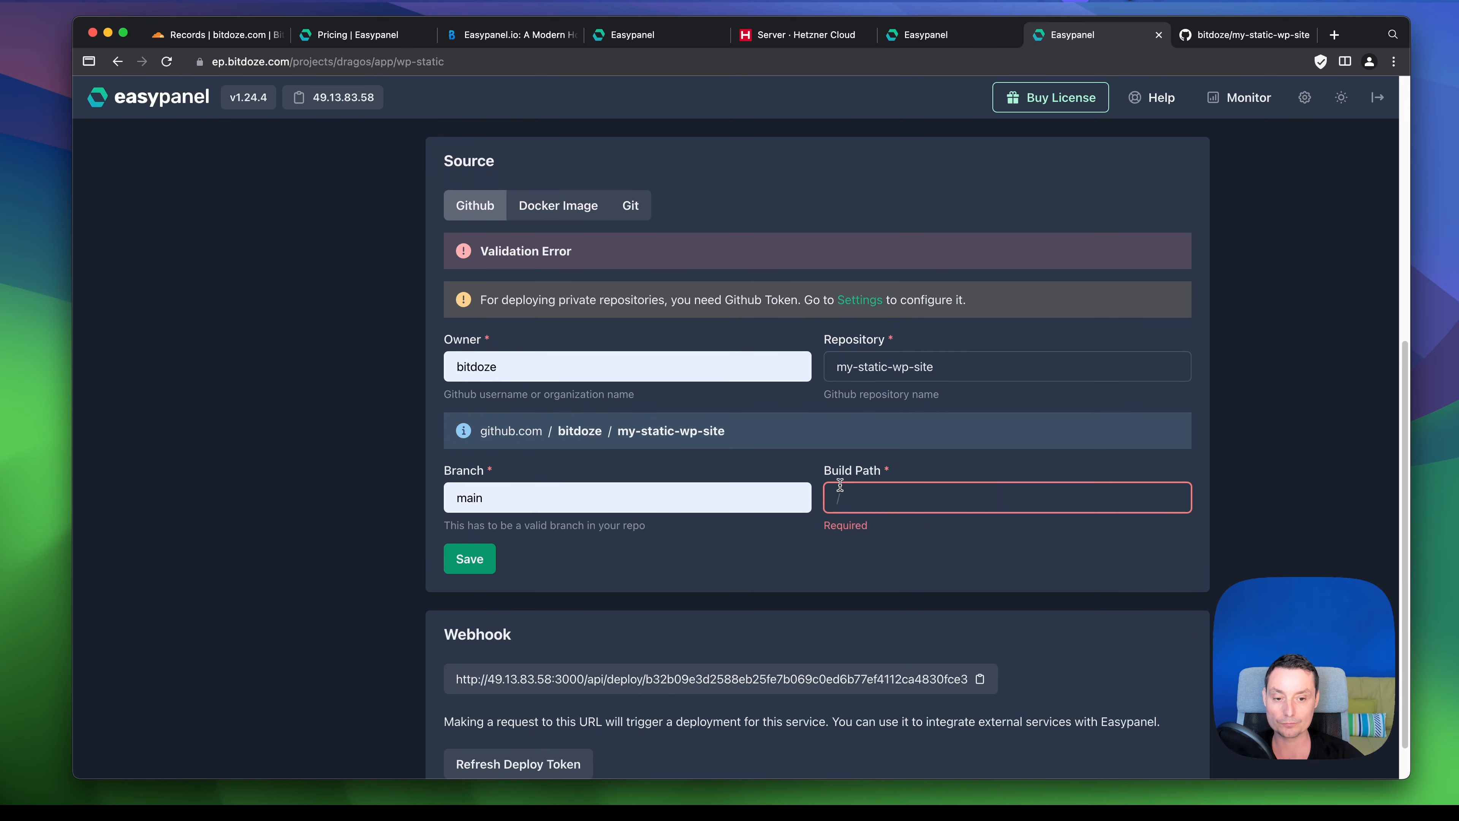
{"action": "left_click", "coordinate": [851, 496]}
{"action": "type", "text": "/"}
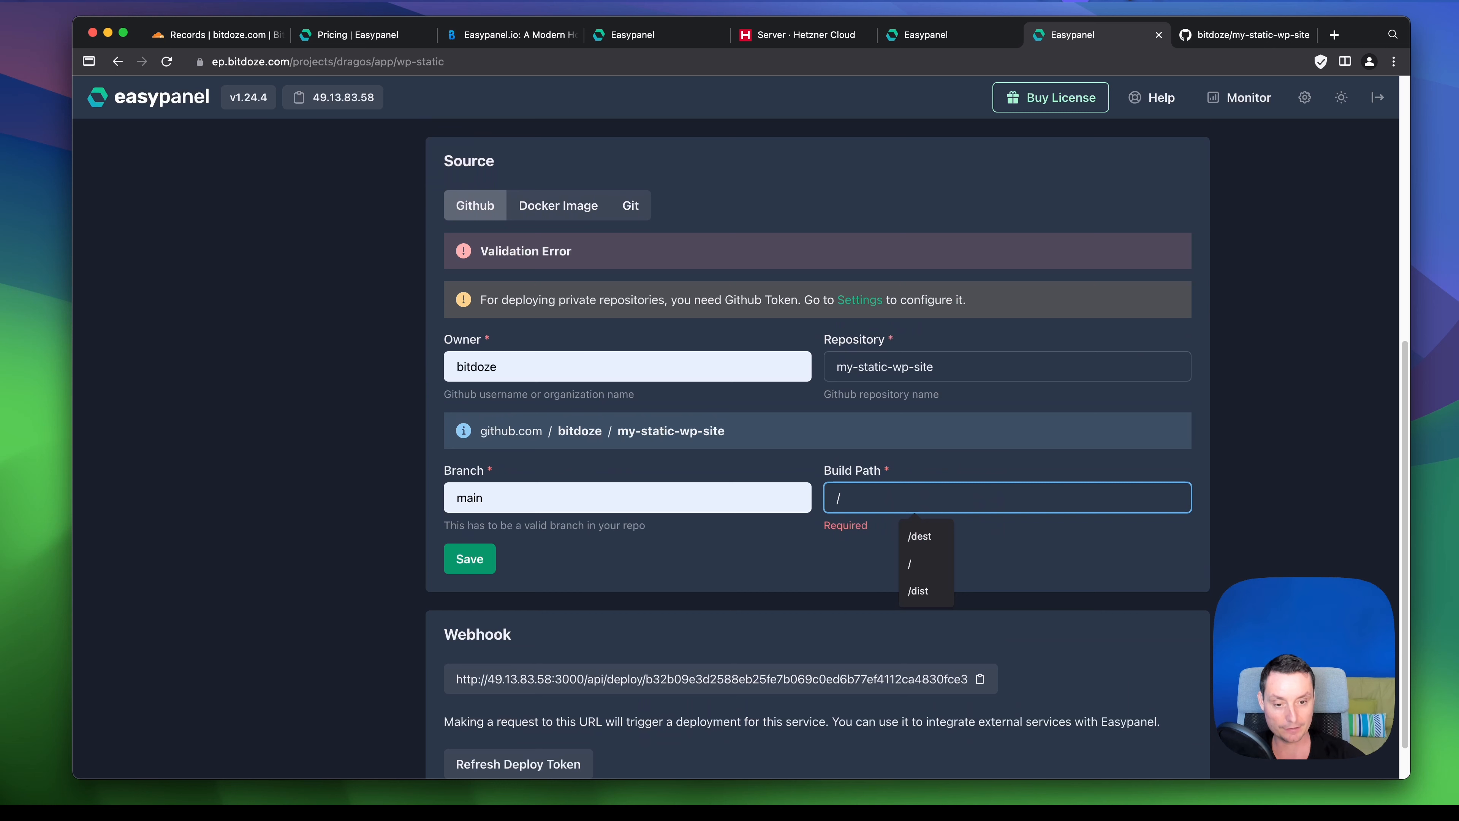
{"action": "left_click", "coordinate": [827, 557]}
{"action": "left_click", "coordinate": [477, 567]}
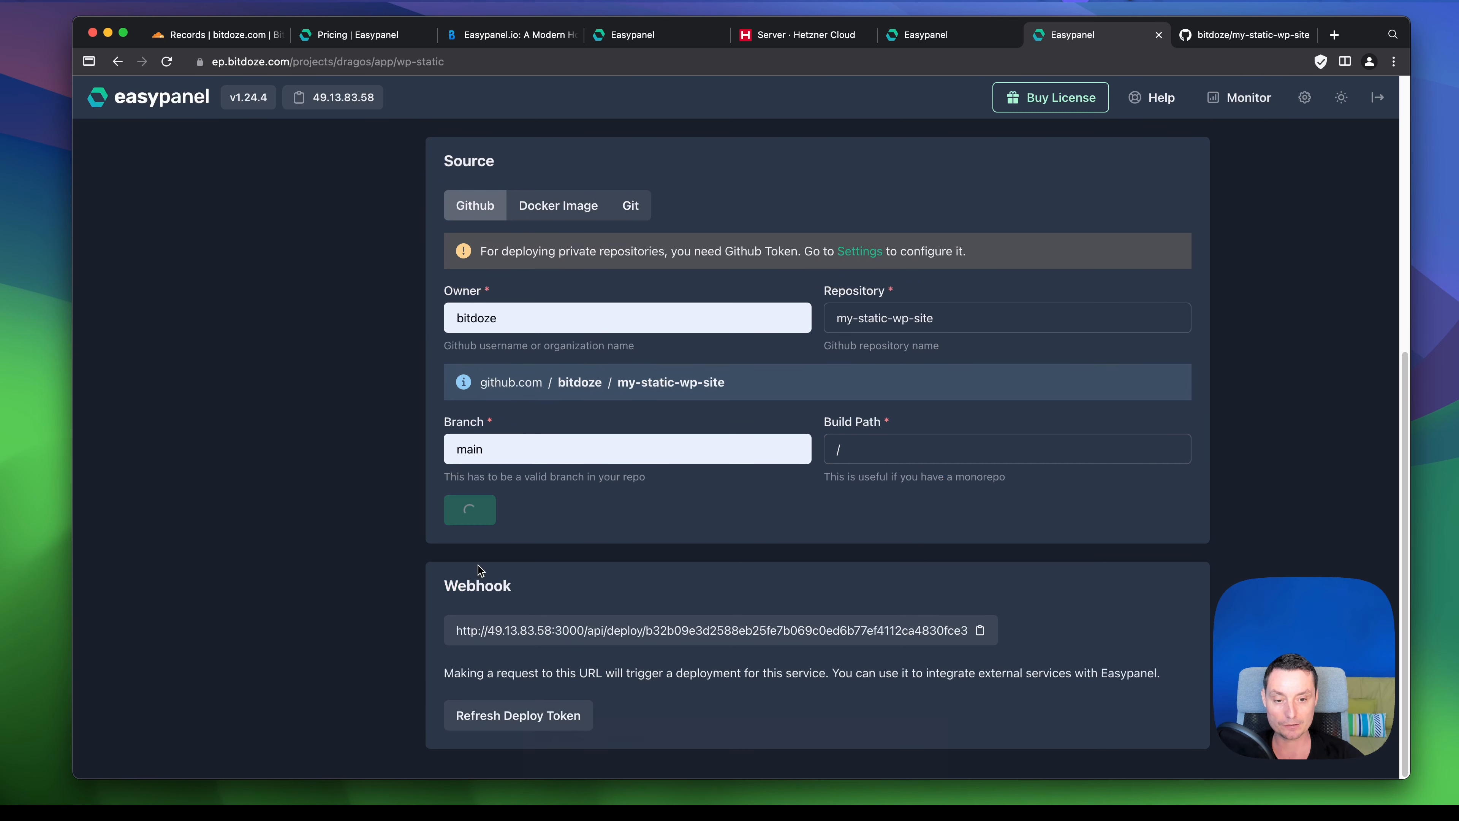
{"action": "scroll", "coordinate": [702, 475], "scroll_direction": "down", "scroll_amount": 3}
{"action": "scroll", "coordinate": [704, 480], "scroll_direction": "down", "scroll_amount": 1}
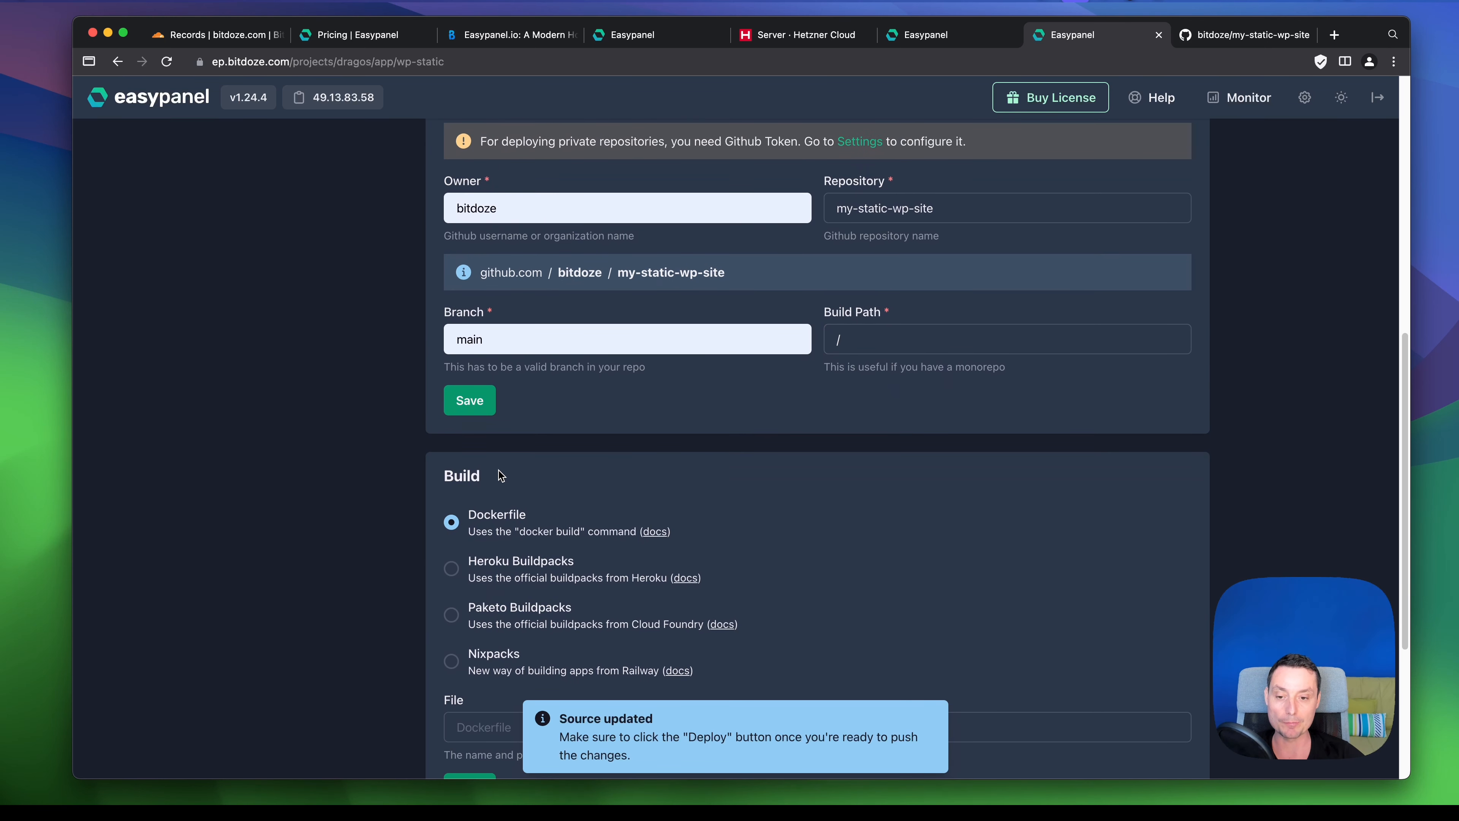
{"action": "scroll", "coordinate": [497, 476], "scroll_direction": "down", "scroll_amount": 2}
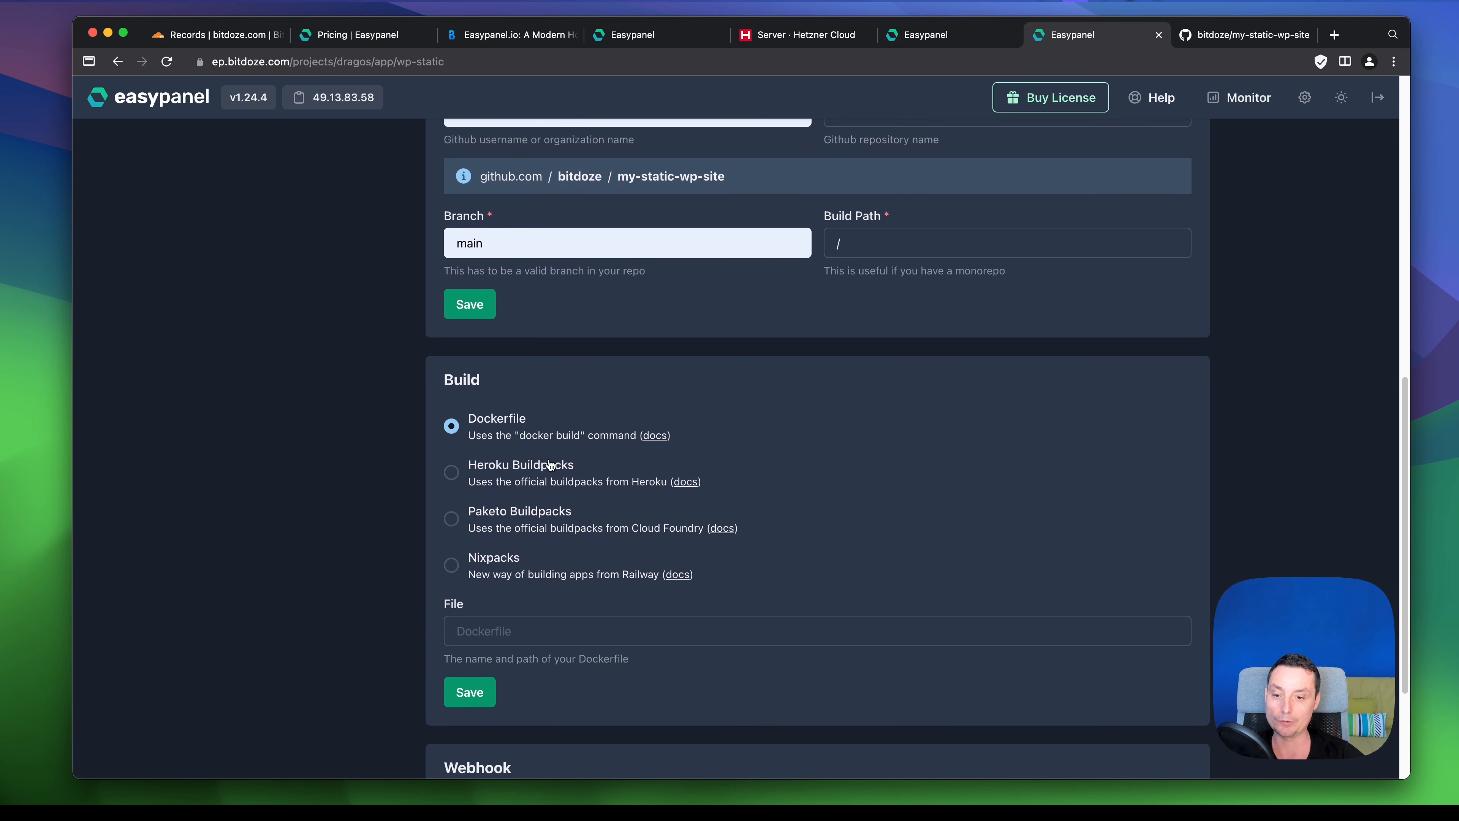
{"action": "left_click", "coordinate": [453, 569]}
{"action": "scroll", "coordinate": [684, 469], "scroll_direction": "down", "scroll_amount": 4}
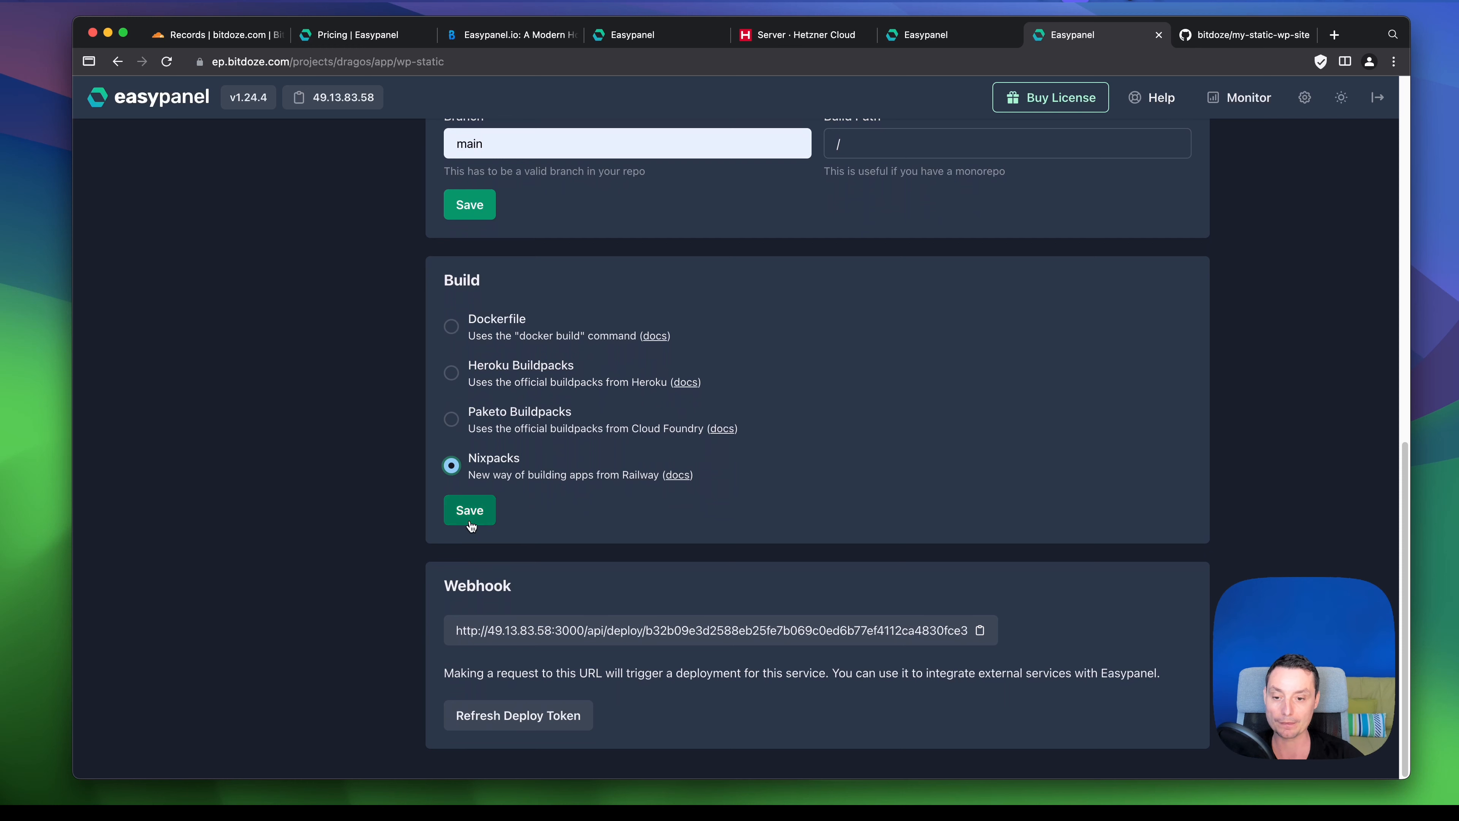
{"action": "left_click", "coordinate": [470, 511]}
{"action": "scroll", "coordinate": [904, 487], "scroll_direction": "up", "scroll_amount": 4}
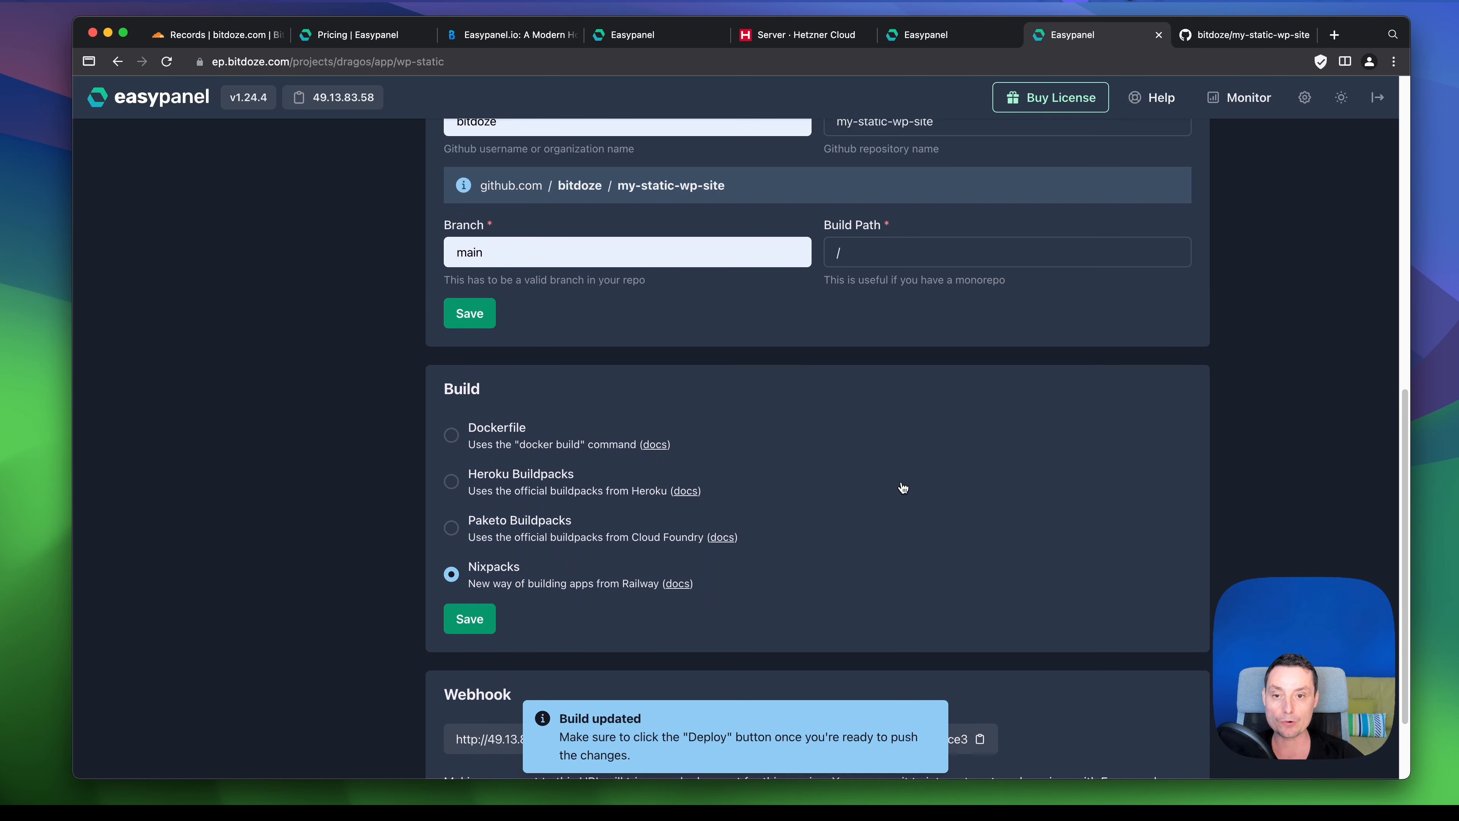
{"action": "scroll", "coordinate": [904, 488], "scroll_direction": "up", "scroll_amount": 5}
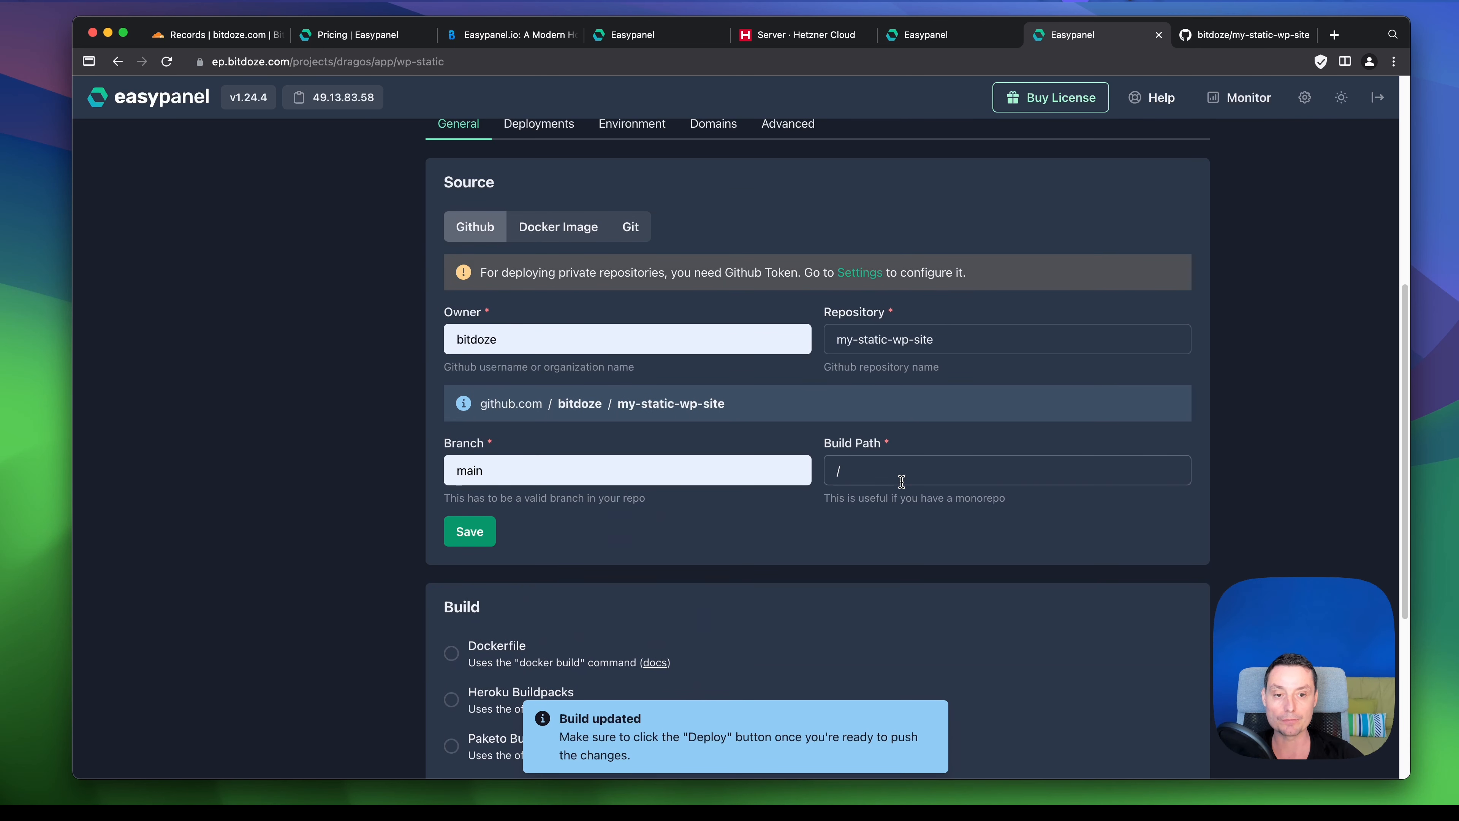
{"action": "scroll", "coordinate": [901, 482], "scroll_direction": "up", "scroll_amount": 1}
{"action": "scroll", "coordinate": [901, 482], "scroll_direction": "up", "scroll_amount": 10}
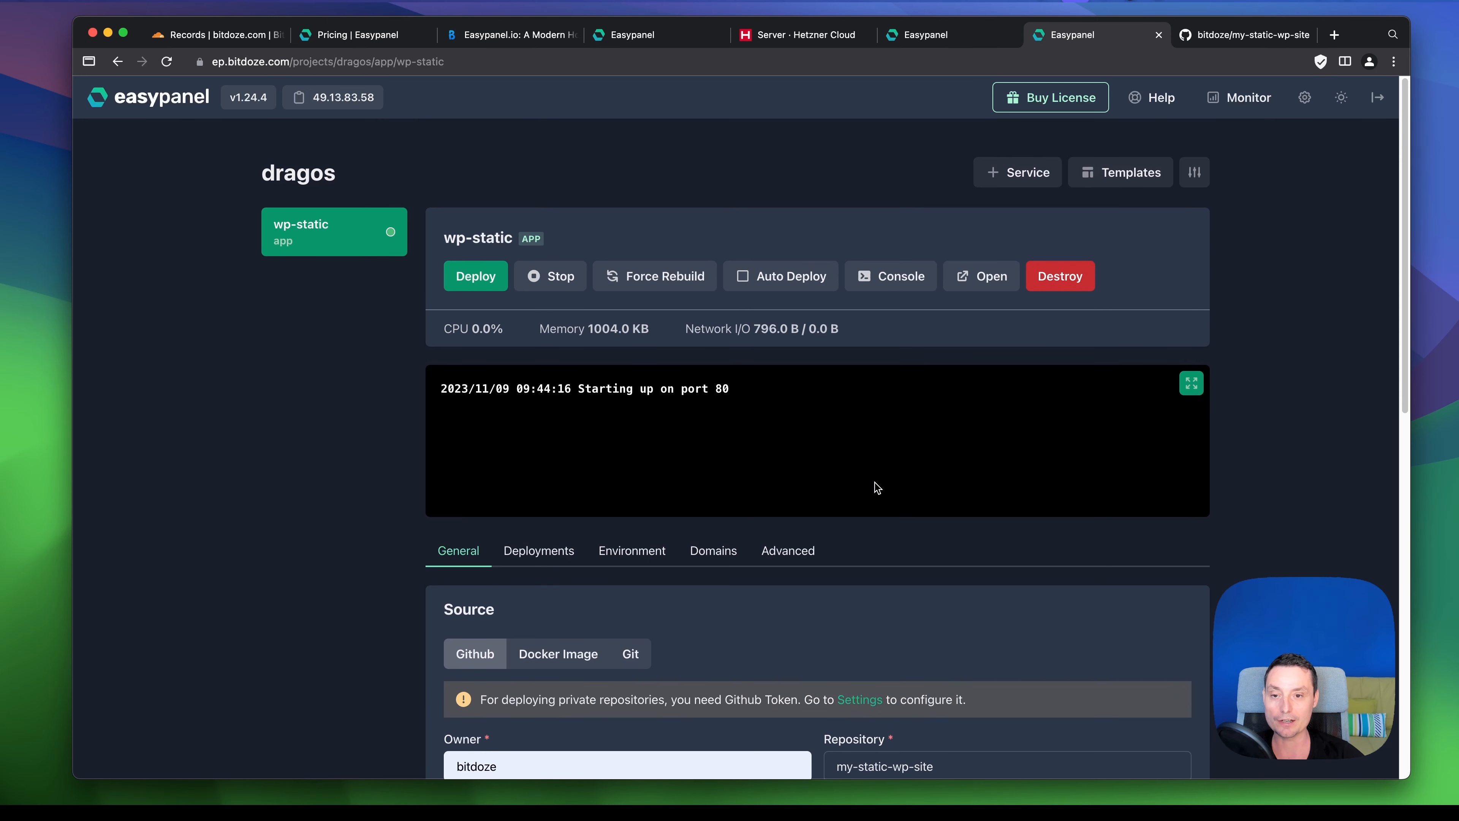
- Deploy wp-static and follow the pending deployment's build log until the Nixpacks image is built
{"action": "left_click", "coordinate": [474, 276]}
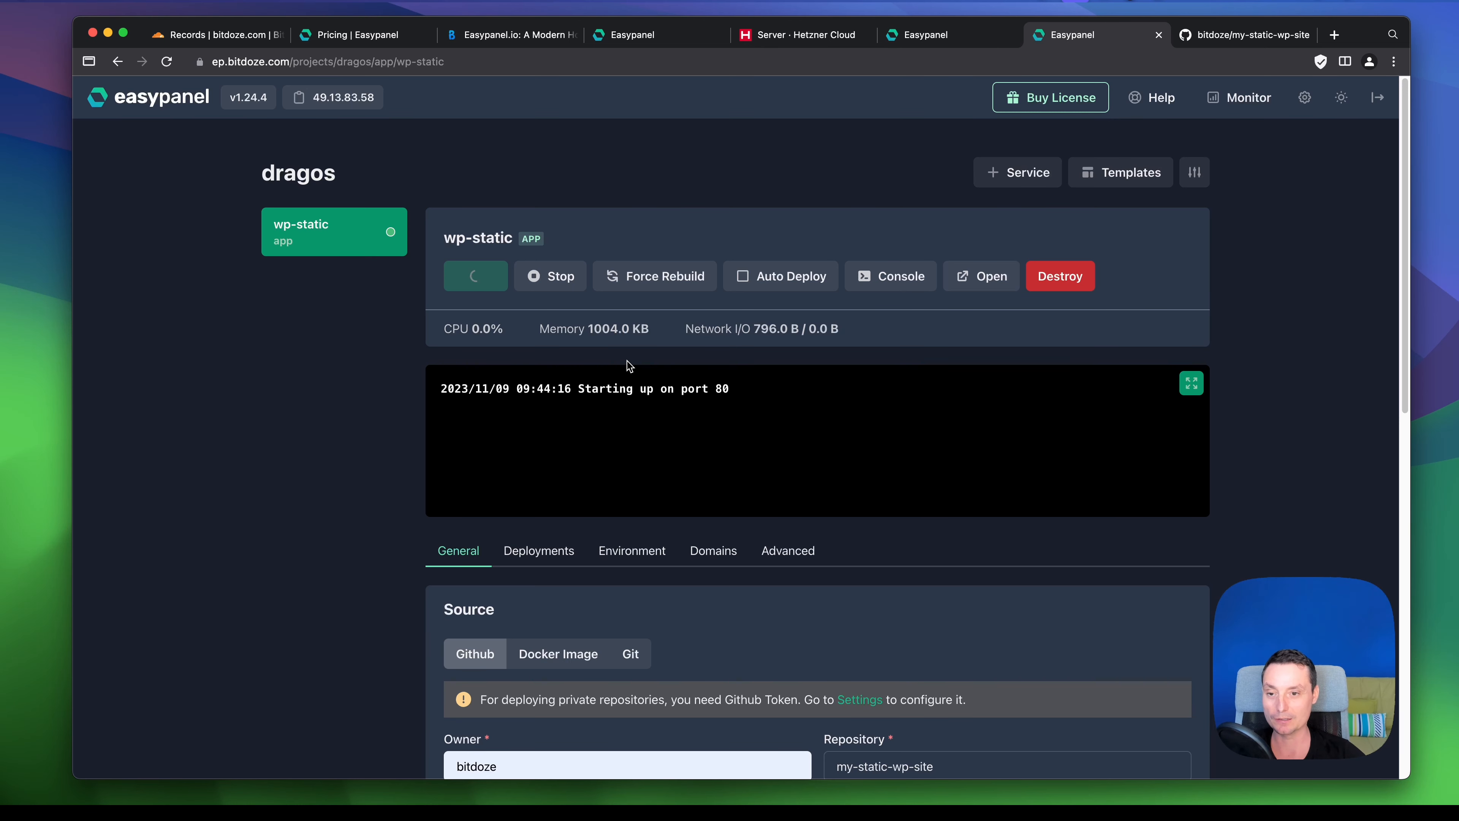
{"action": "scroll", "coordinate": [627, 360], "scroll_direction": "down", "scroll_amount": 2}
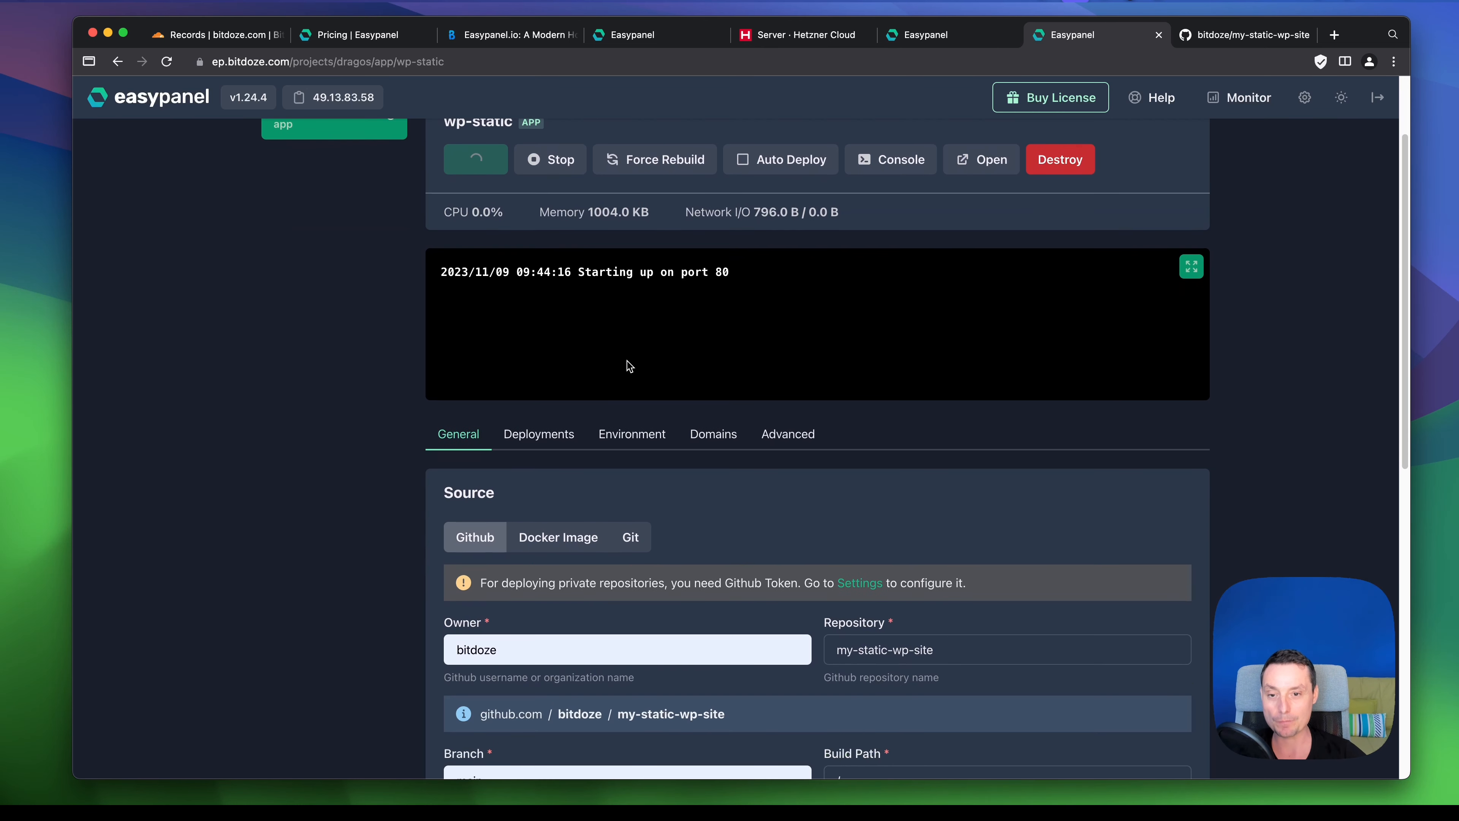
{"action": "left_click", "coordinate": [534, 438]}
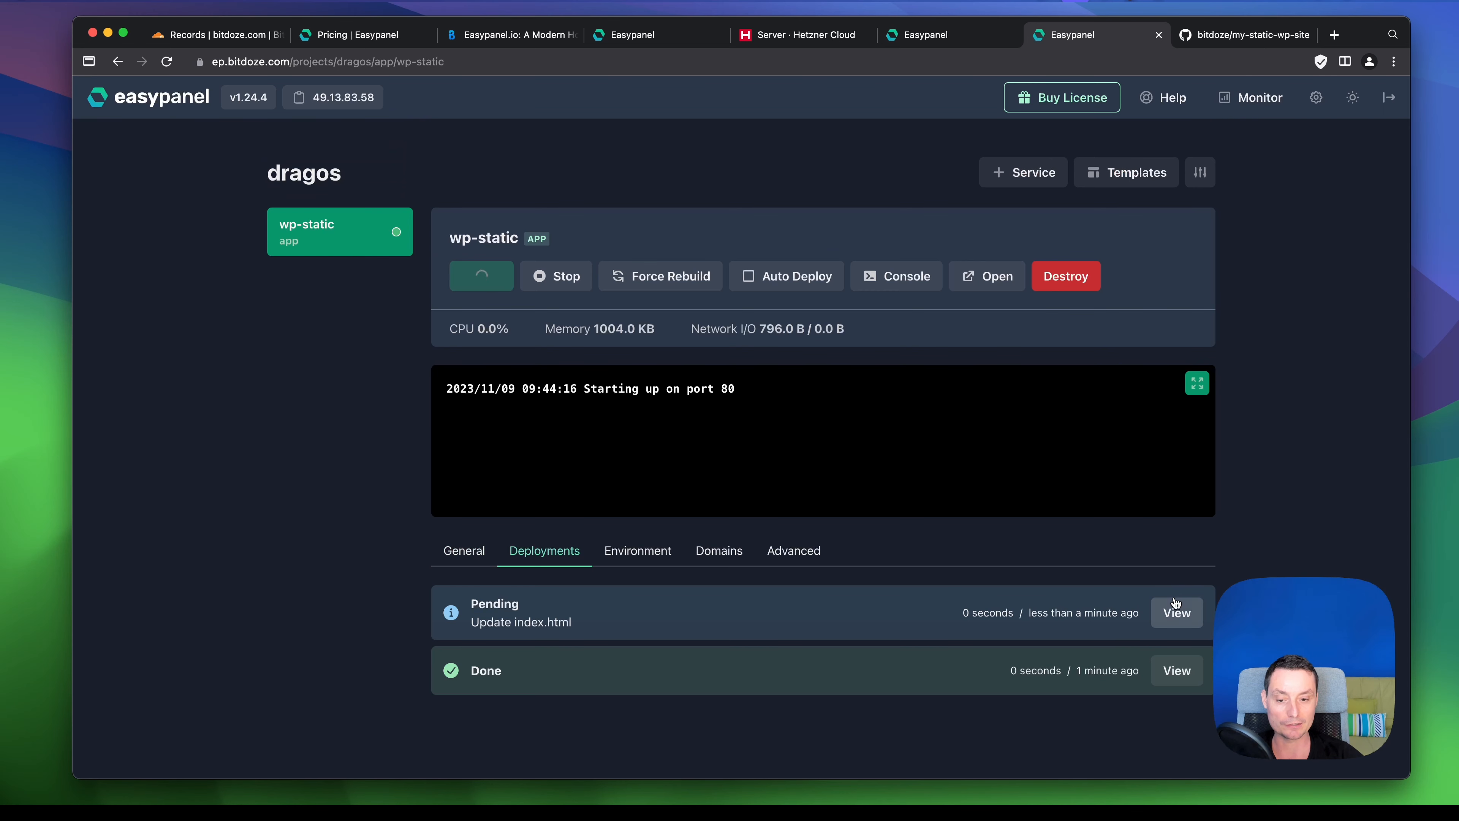
{"action": "left_click", "coordinate": [1179, 616]}
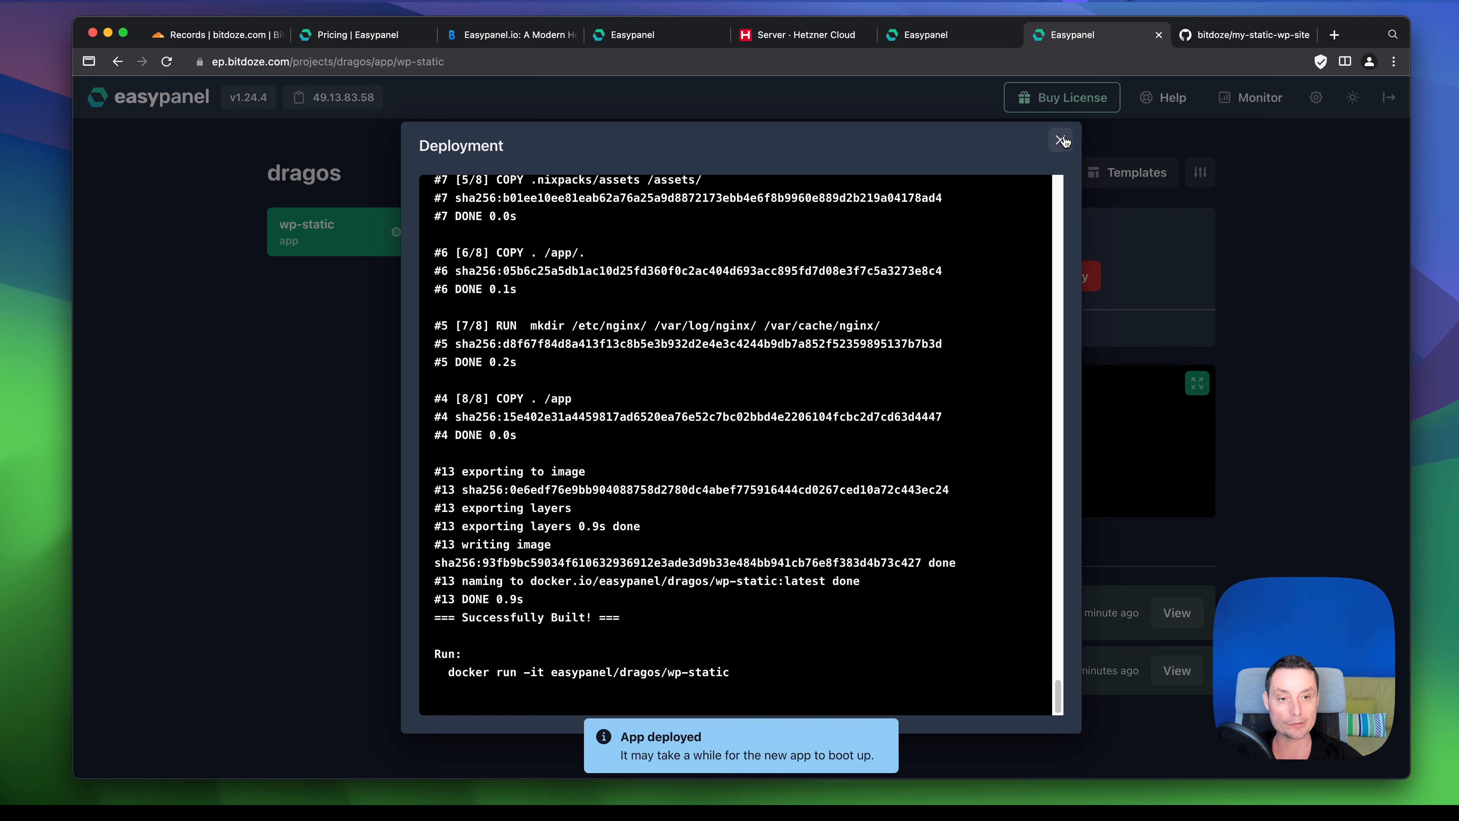
{"action": "left_click", "coordinate": [1060, 140]}
- Check wp-static's Domains settings: an easypanel.host HTTPS domain, path / and internal port 80
{"action": "left_click", "coordinate": [649, 552]}
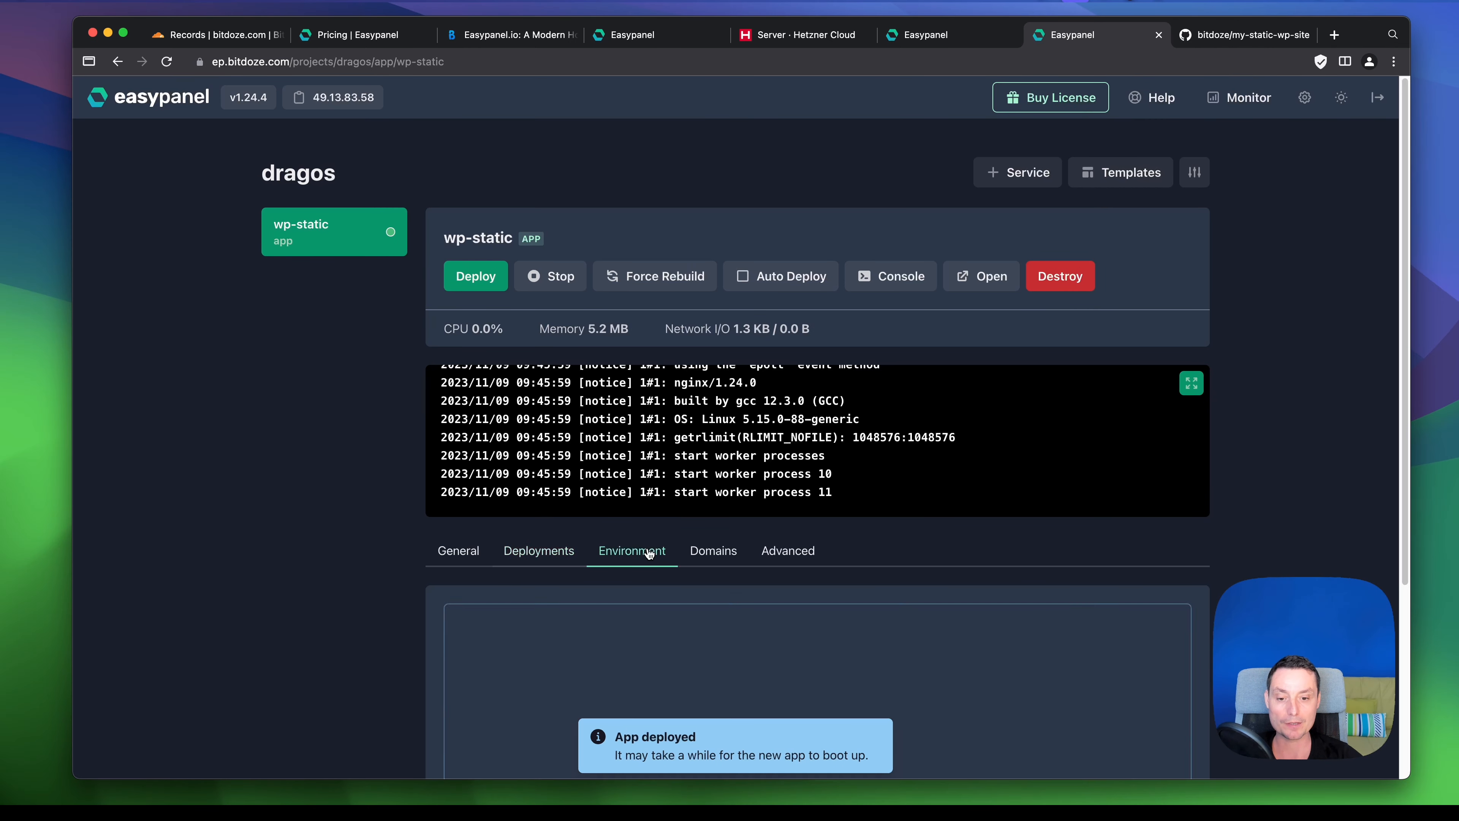
{"action": "scroll", "coordinate": [690, 471], "scroll_direction": "down", "scroll_amount": 5}
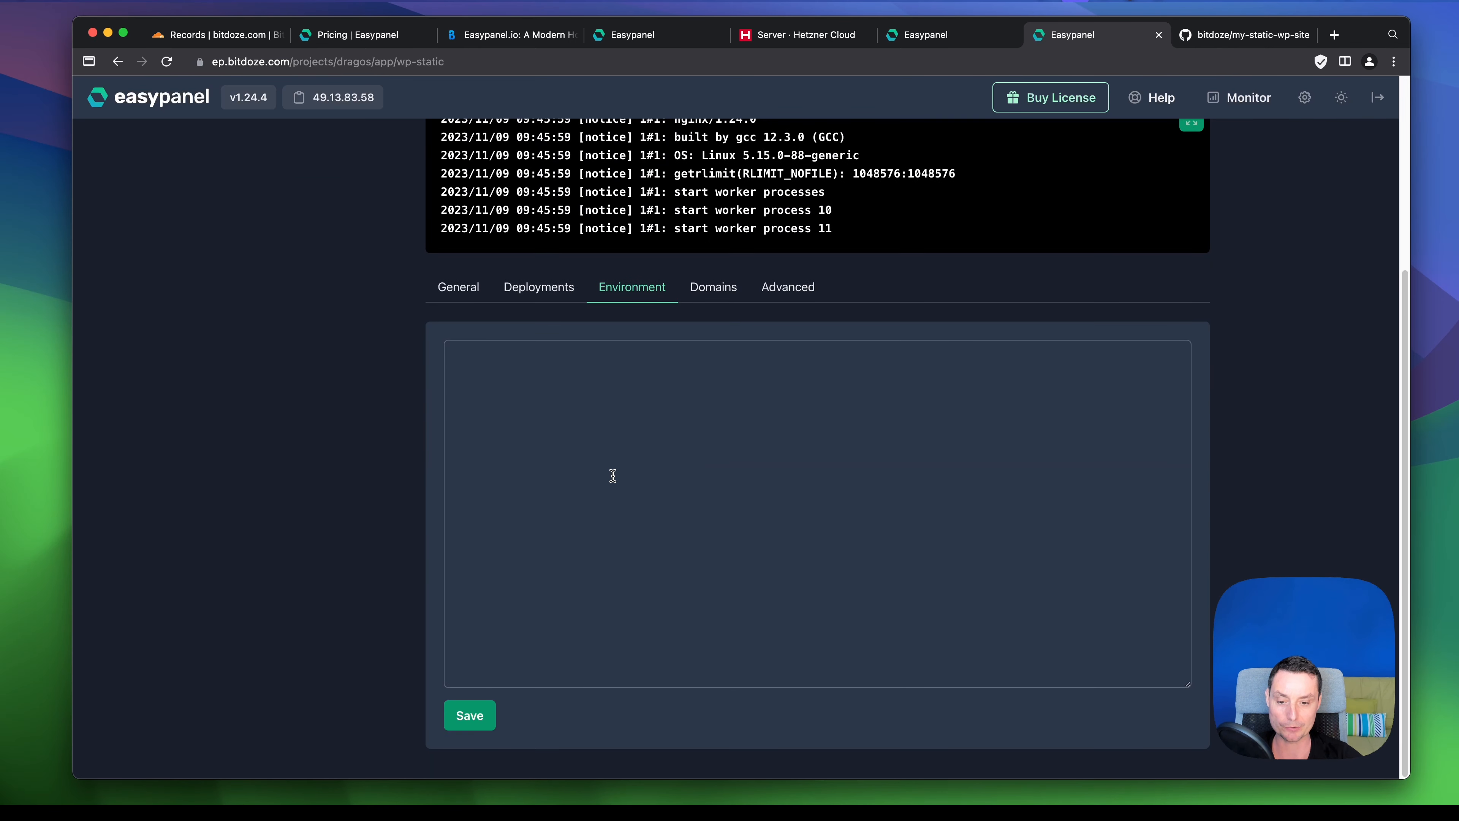
{"action": "left_click", "coordinate": [724, 294]}
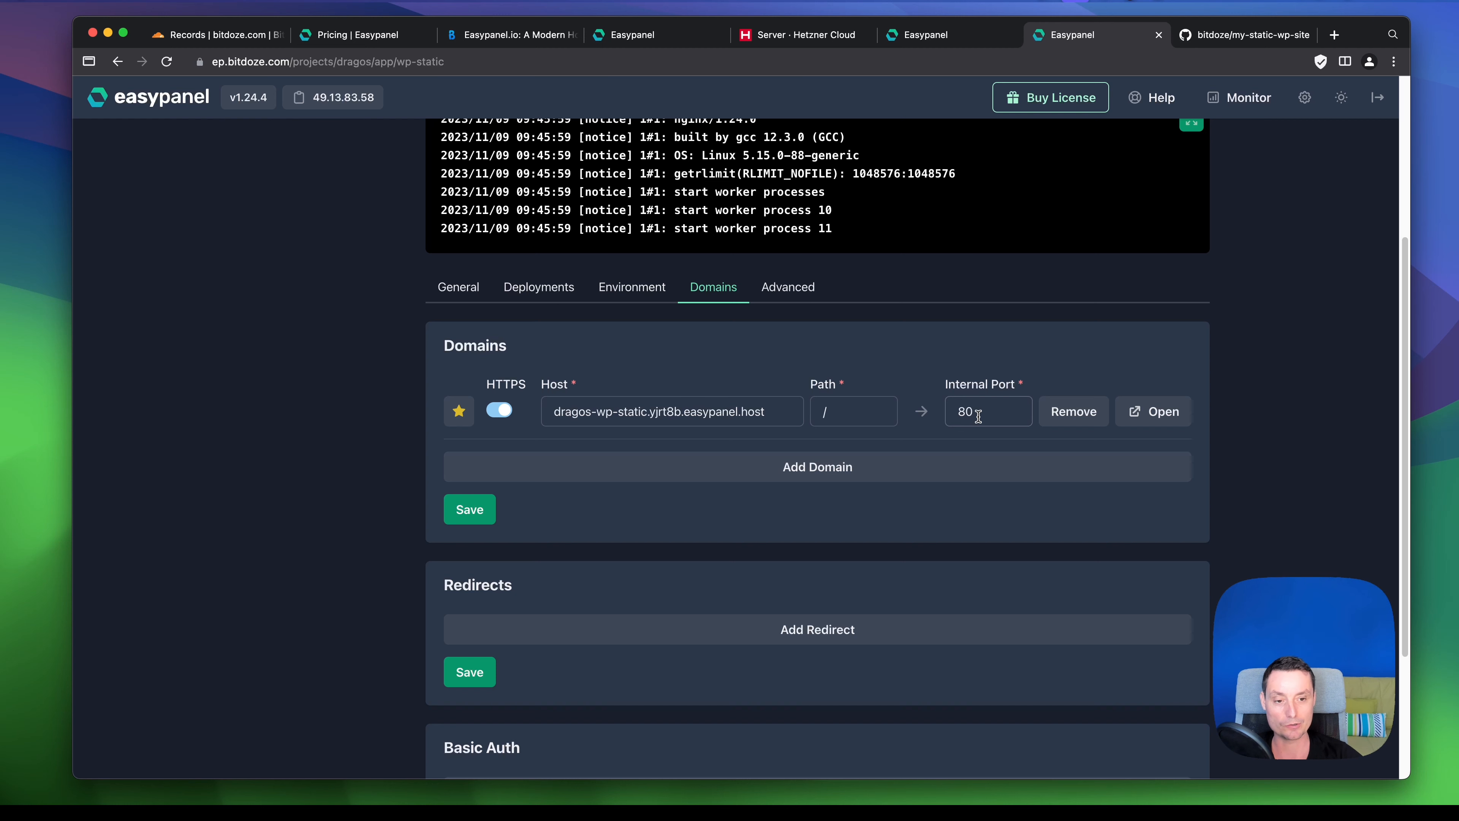
{"action": "scroll", "coordinate": [978, 416], "scroll_direction": "up", "scroll_amount": 1}
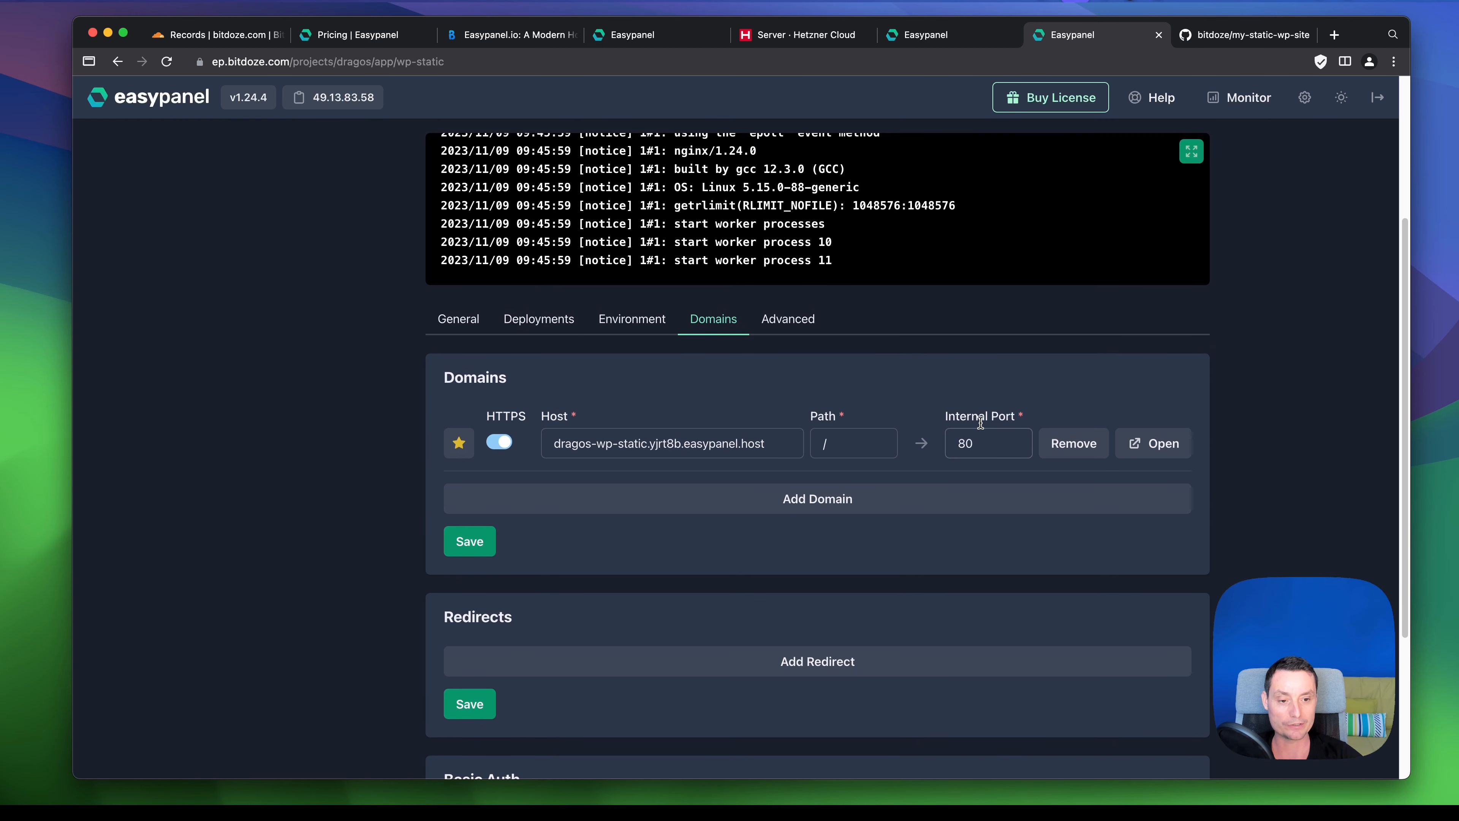
- Open the live Bit Doze site at its easypanel.host address and scroll through it
{"action": "left_click", "coordinate": [1177, 445]}
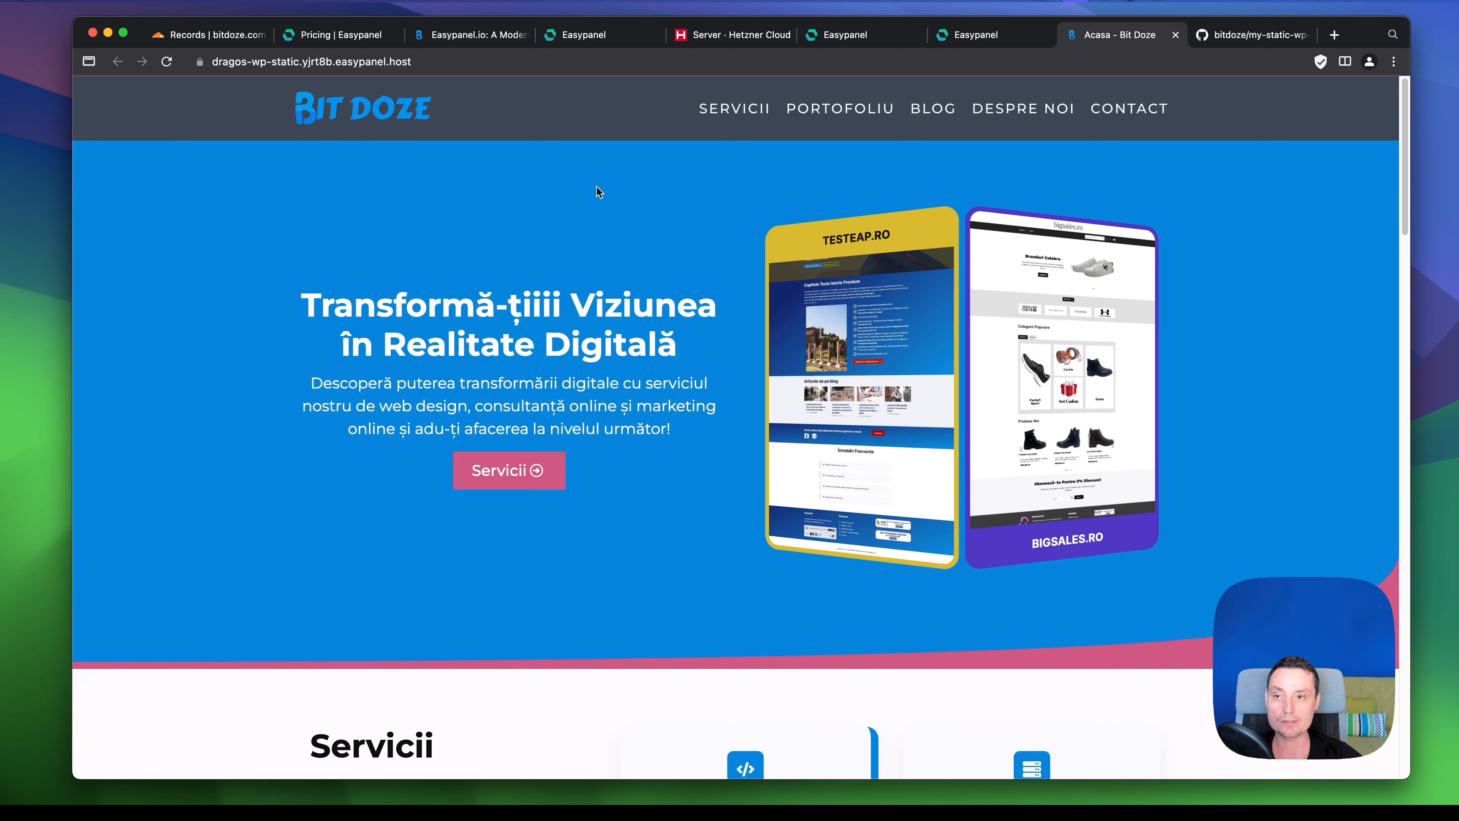
{"action": "scroll", "coordinate": [595, 189], "scroll_direction": "down", "scroll_amount": 10}
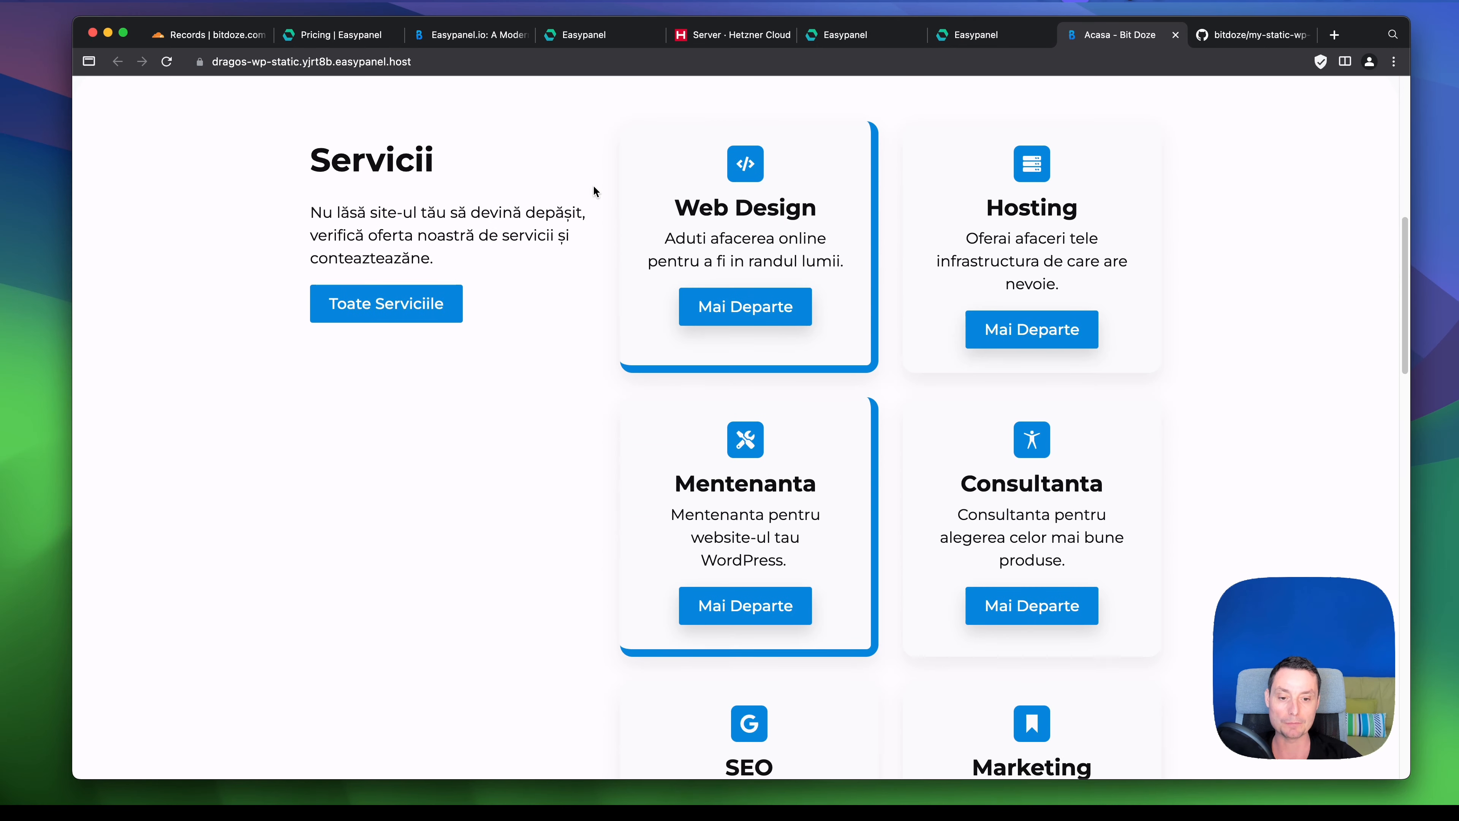
{"action": "scroll", "coordinate": [592, 185], "scroll_direction": "down", "scroll_amount": 20}
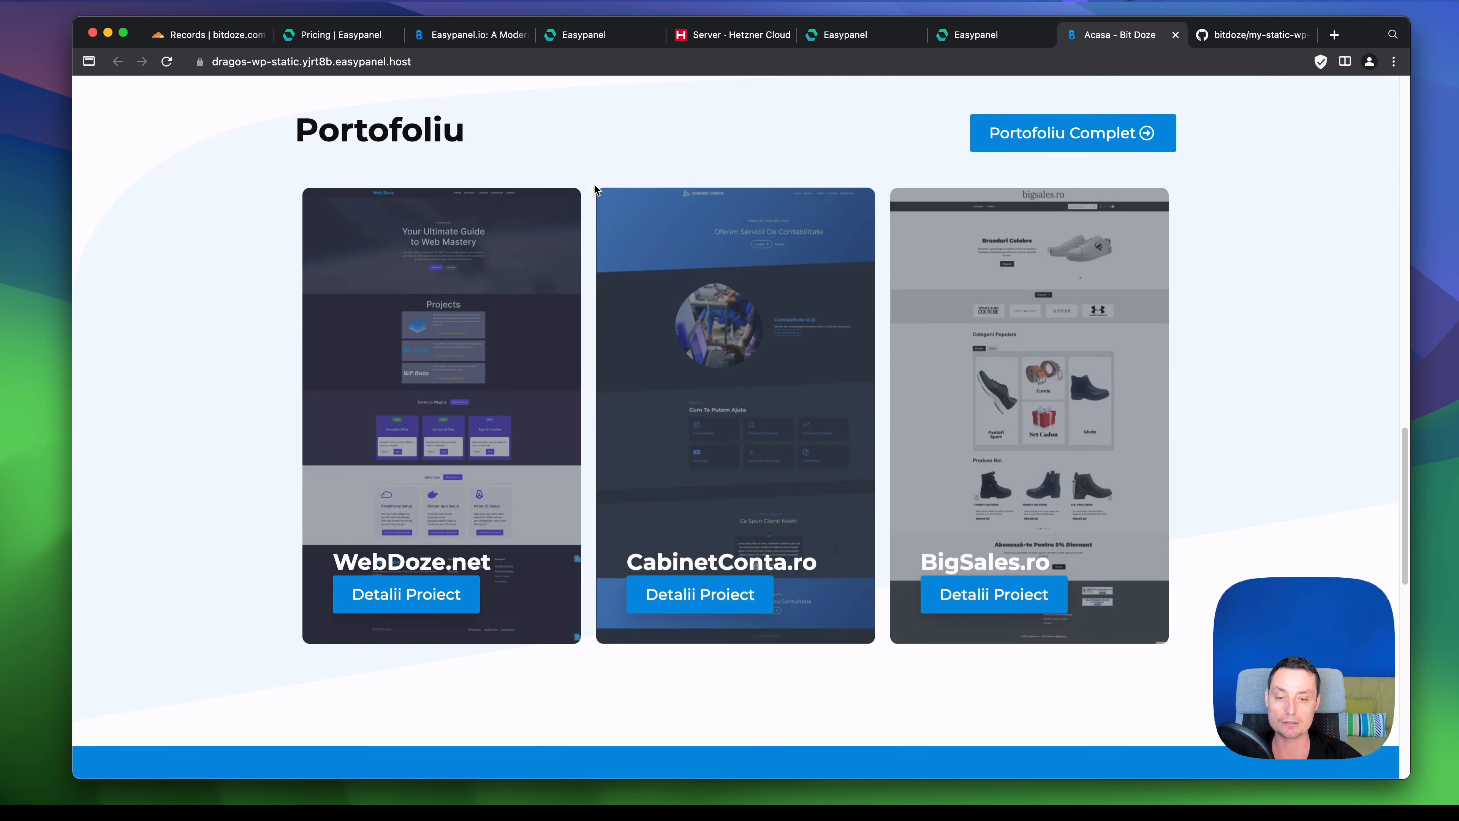
{"action": "scroll", "coordinate": [594, 183], "scroll_direction": "down", "scroll_amount": 2}
{"action": "scroll", "coordinate": [785, 300], "scroll_direction": "down", "scroll_amount": 8}
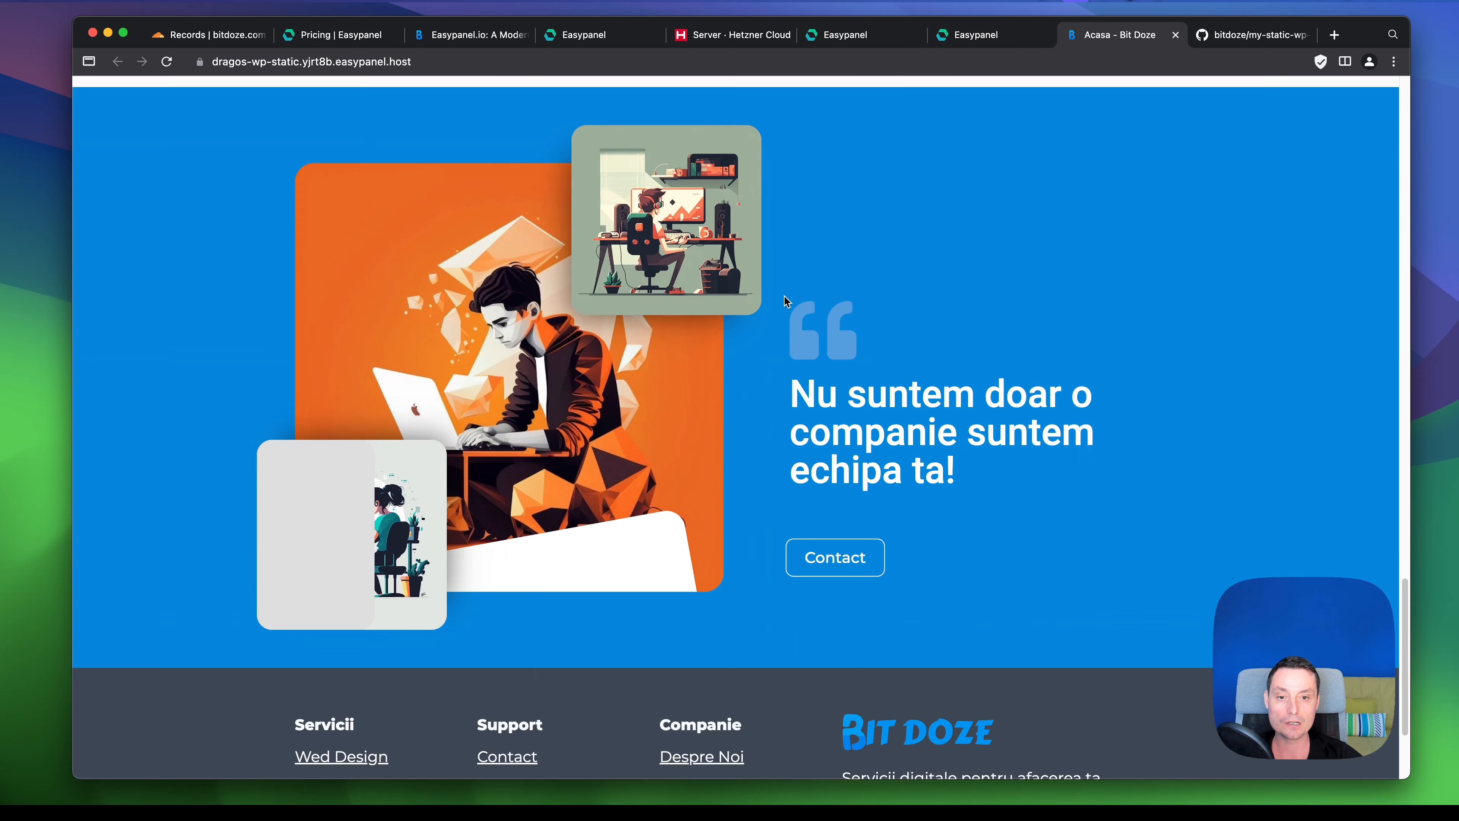
{"action": "scroll", "coordinate": [785, 300], "scroll_direction": "down", "scroll_amount": 3}
{"action": "left_click", "coordinate": [390, 61]}
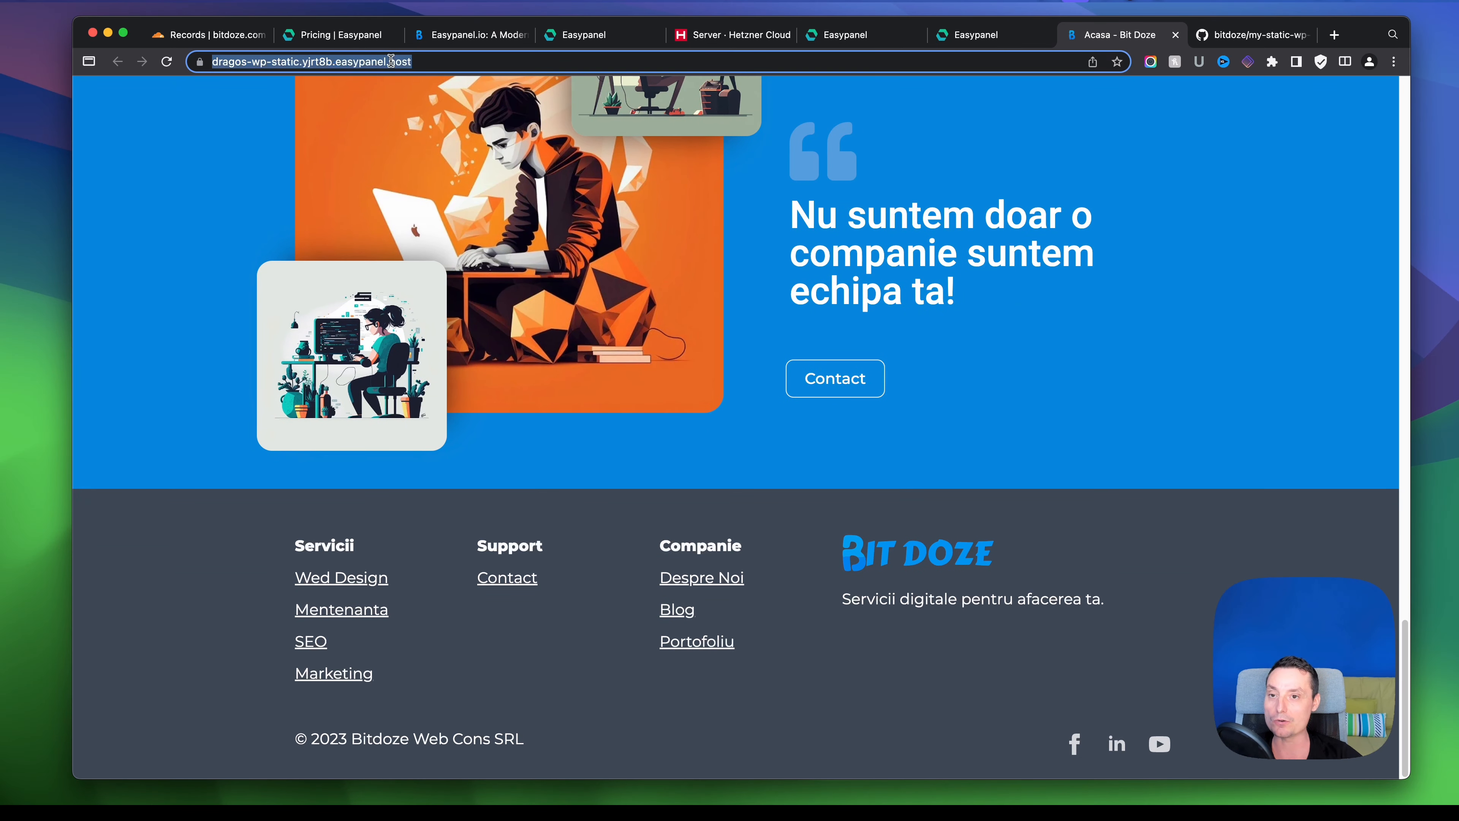
- Browse to Portofoliu and the CabinetConta.ro project details, then return to Easypanel
{"action": "scroll", "coordinate": [683, 287], "scroll_direction": "up", "scroll_amount": 20}
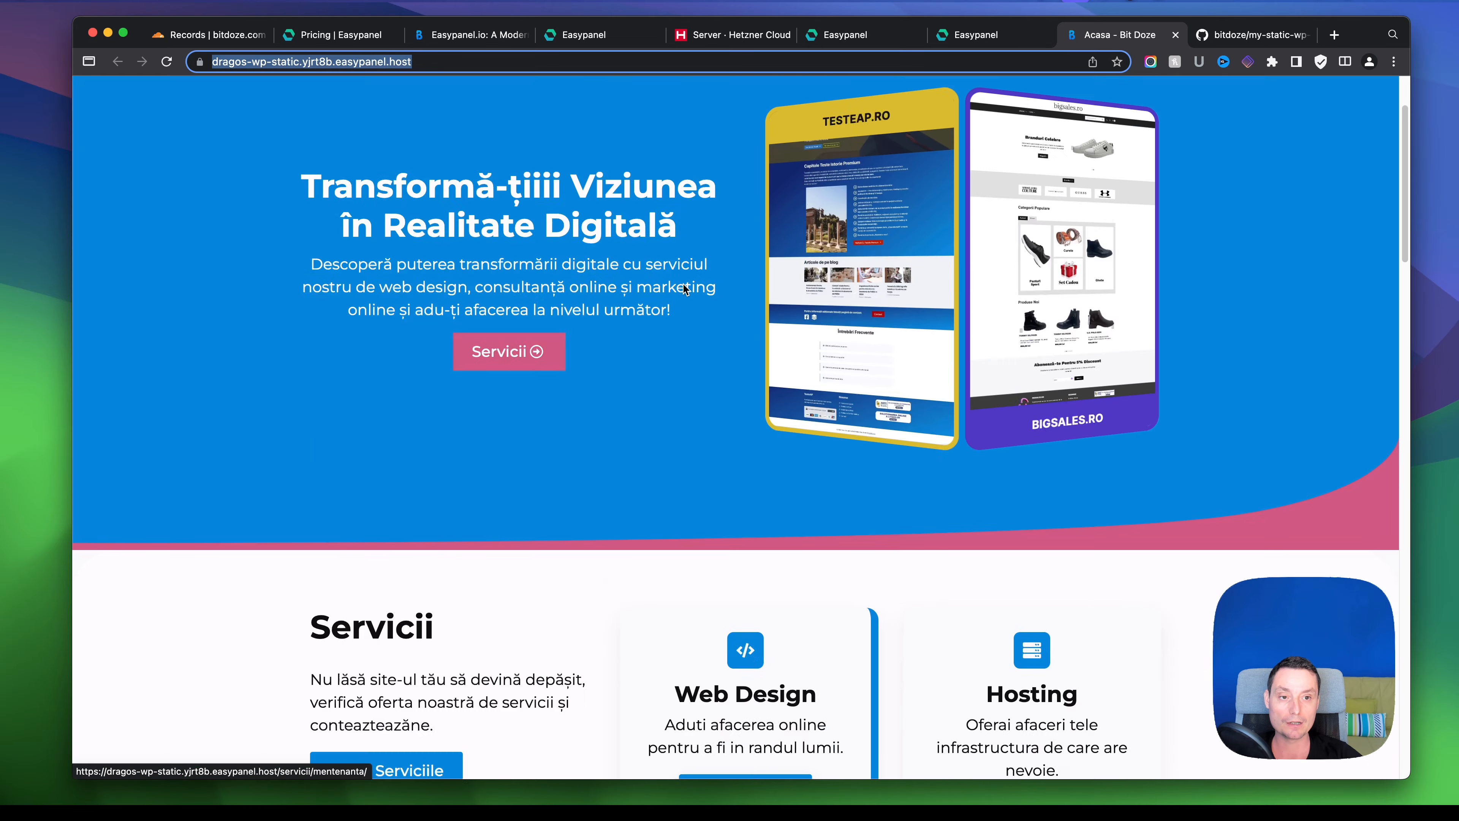
{"action": "scroll", "coordinate": [683, 287], "scroll_direction": "up", "scroll_amount": 2}
{"action": "left_click", "coordinate": [841, 108]}
{"action": "scroll", "coordinate": [842, 227], "scroll_direction": "down", "scroll_amount": 2}
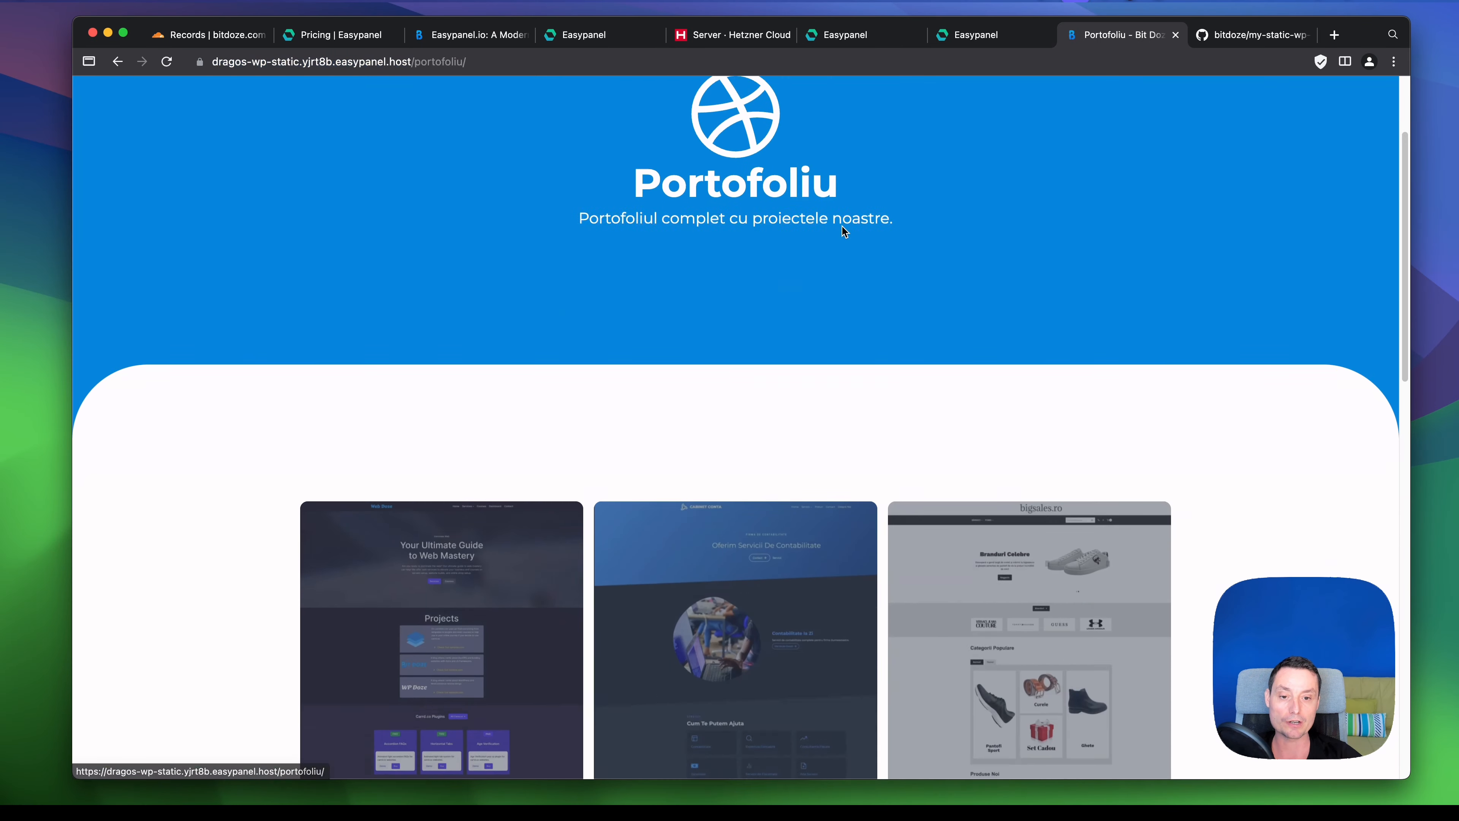
{"action": "scroll", "coordinate": [842, 227], "scroll_direction": "down", "scroll_amount": 10}
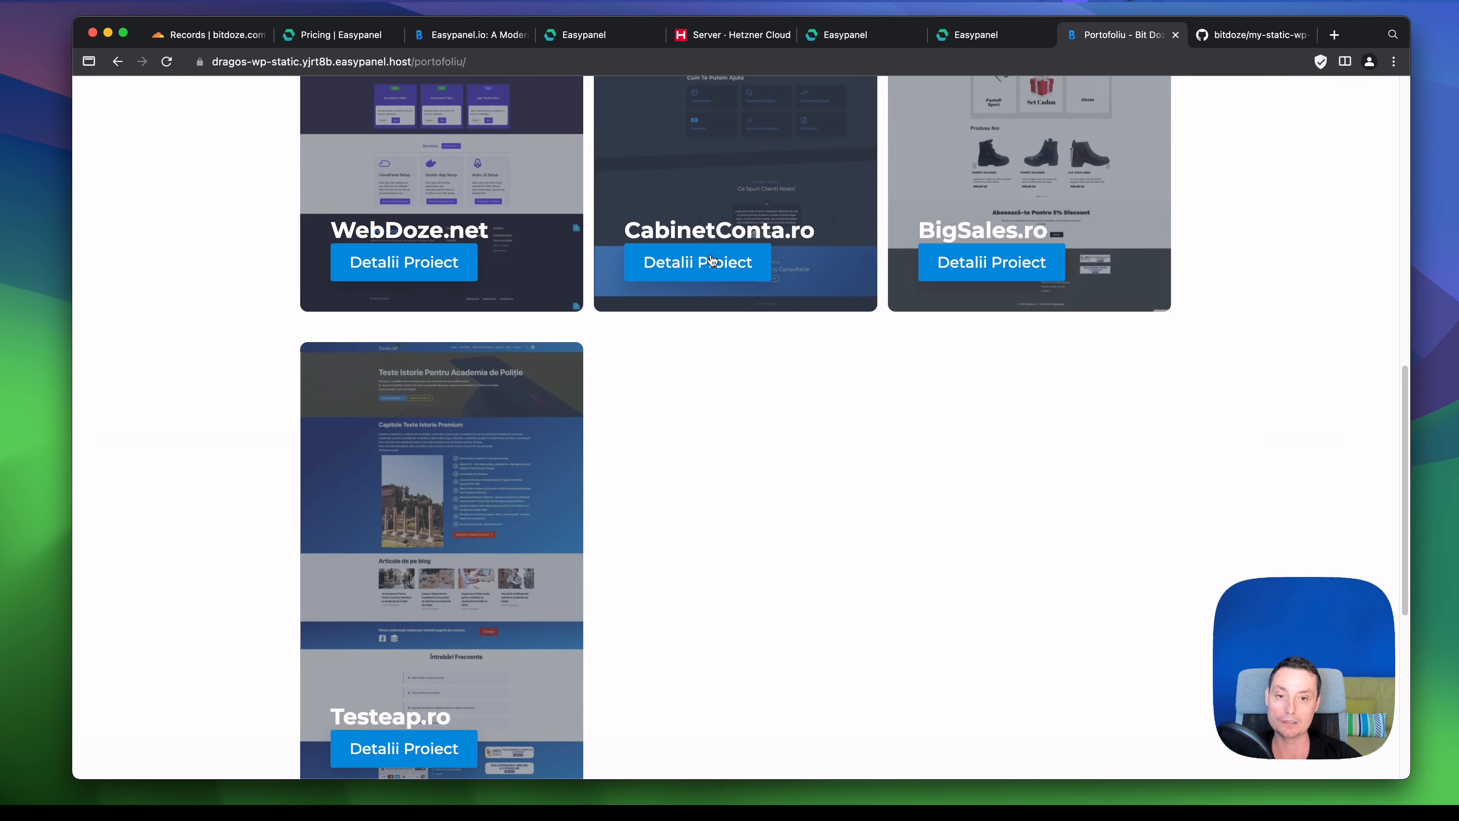
{"action": "left_click", "coordinate": [711, 262]}
{"action": "scroll", "coordinate": [905, 270], "scroll_direction": "down", "scroll_amount": 6}
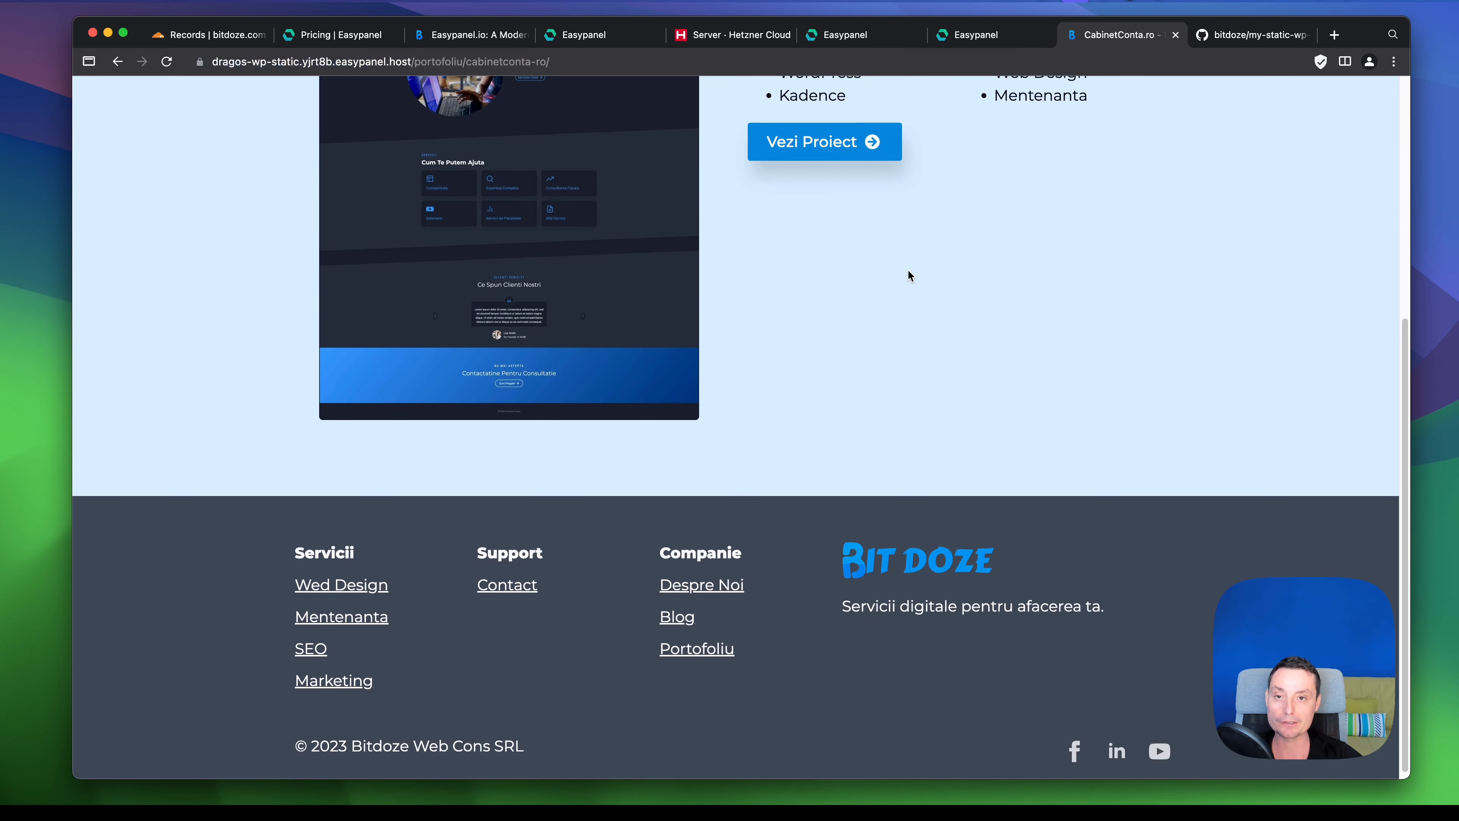
{"action": "scroll", "coordinate": [908, 271], "scroll_direction": "up", "scroll_amount": 6}
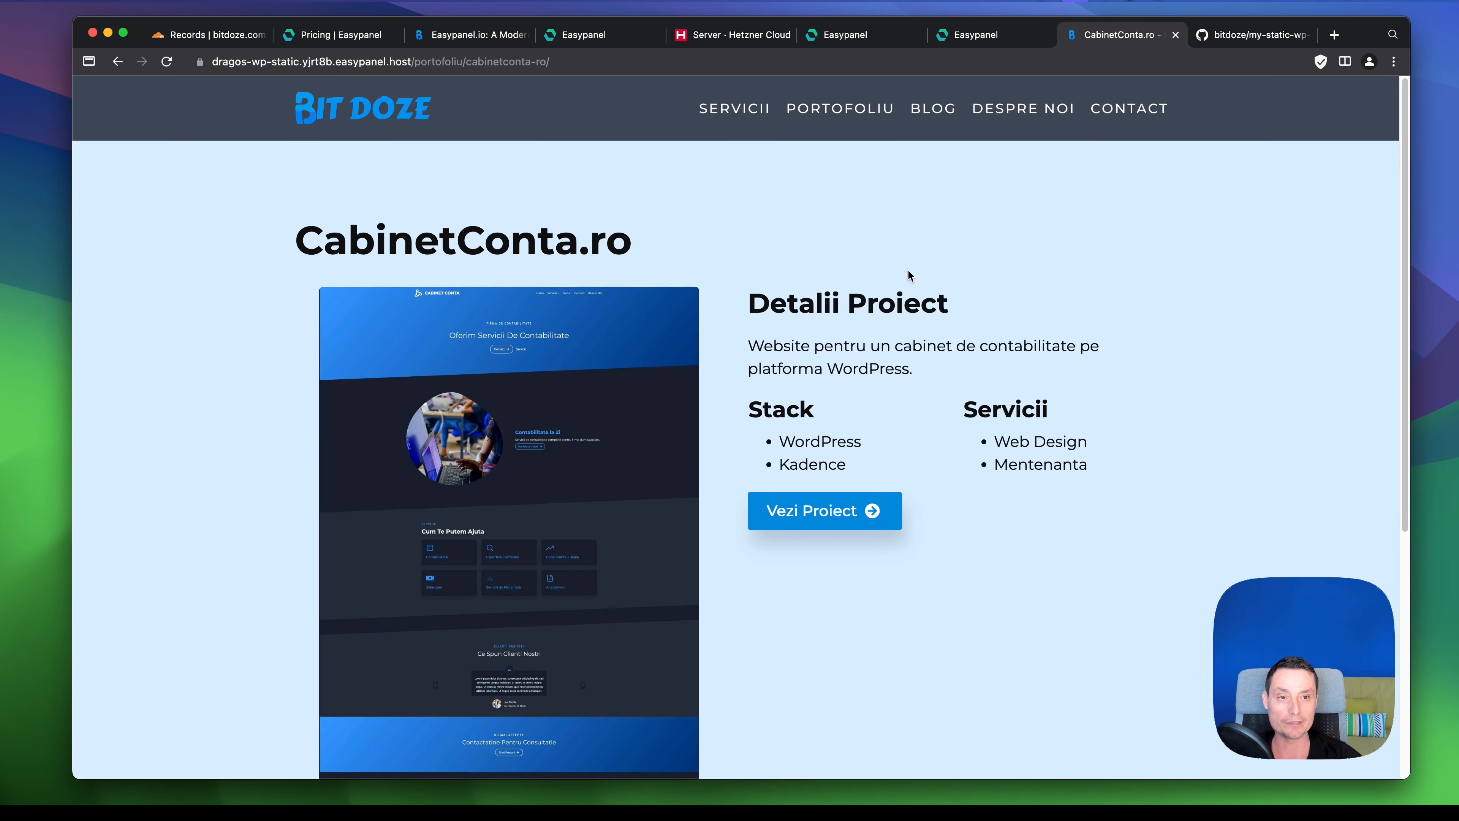
{"action": "left_click", "coordinate": [980, 35]}
{"action": "scroll", "coordinate": [939, 143], "scroll_direction": "up", "scroll_amount": 2}
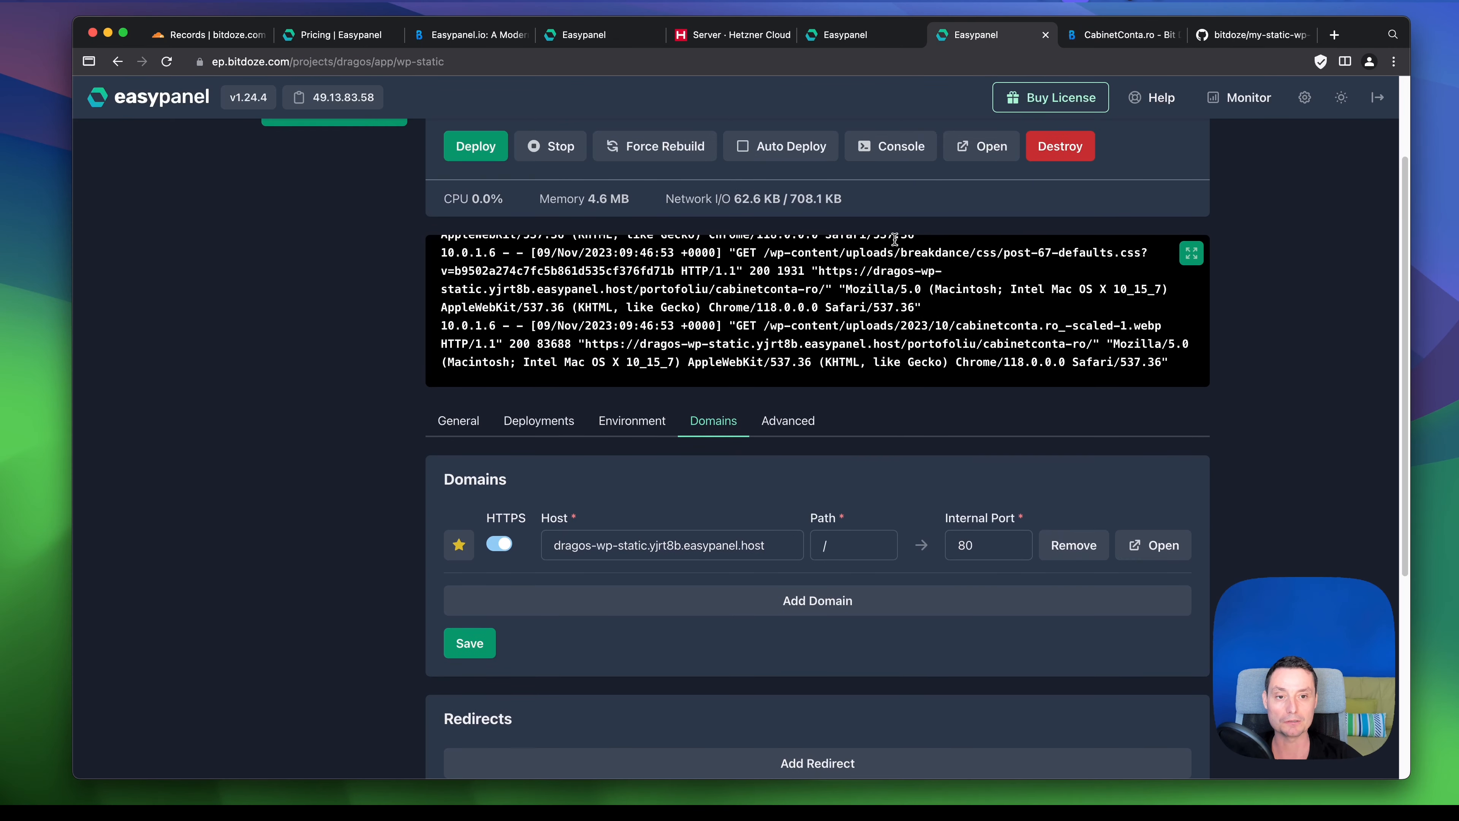
{"action": "scroll", "coordinate": [965, 318], "scroll_direction": "up", "scroll_amount": 1}
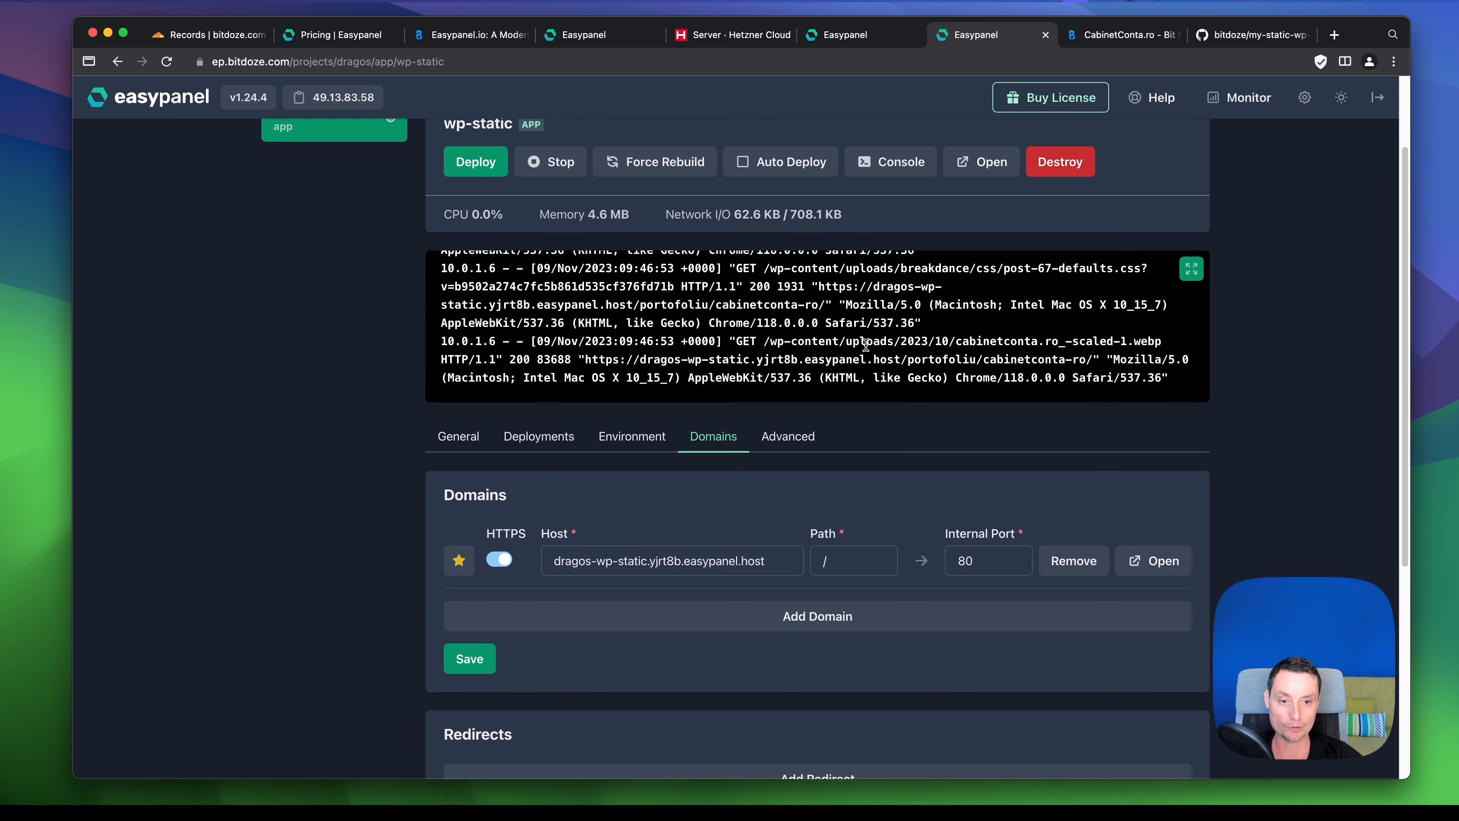
{"action": "scroll", "coordinate": [868, 338], "scroll_direction": "up", "scroll_amount": 1}
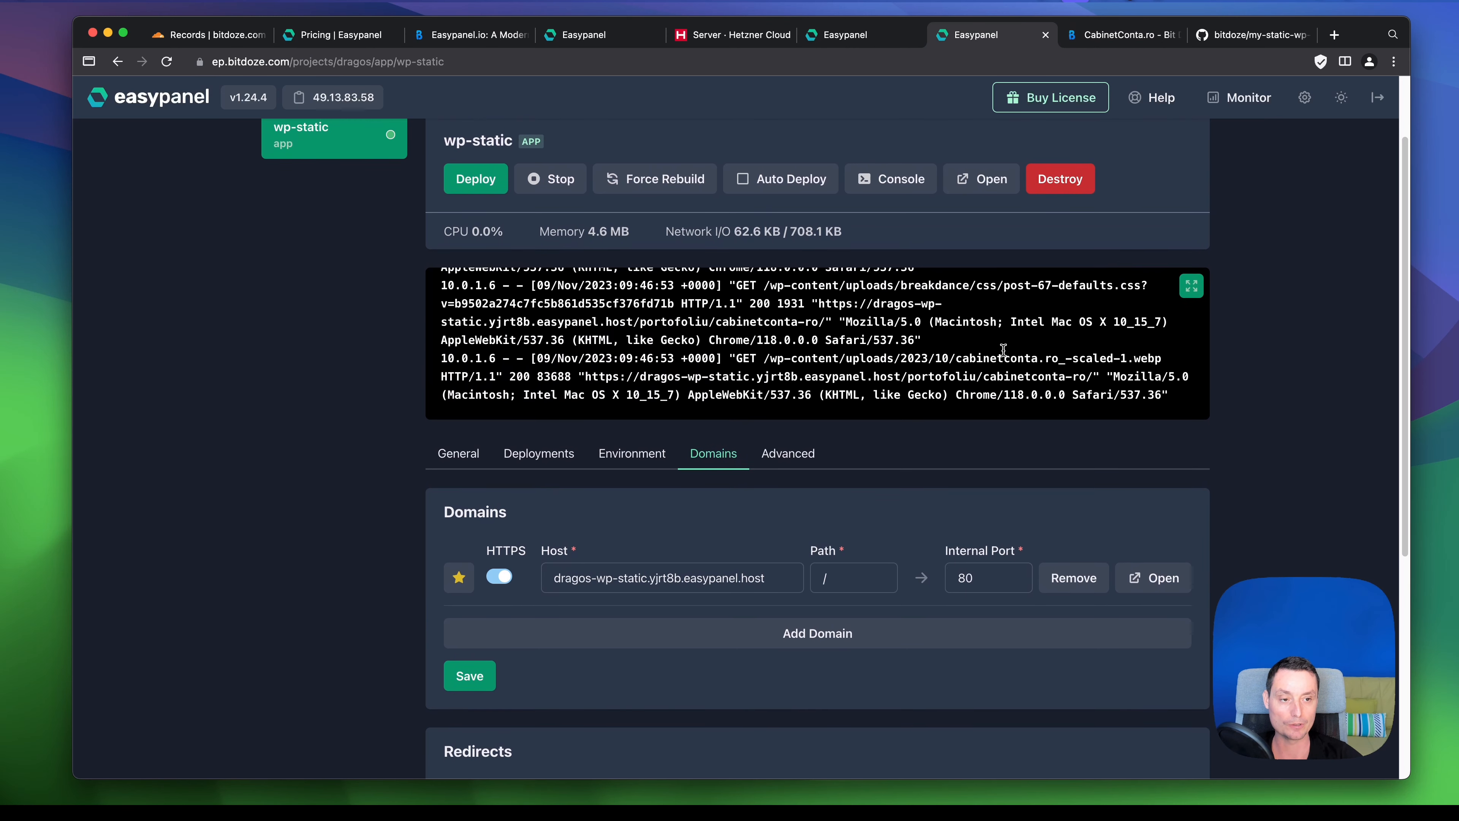
{"action": "left_click", "coordinate": [1191, 304]}
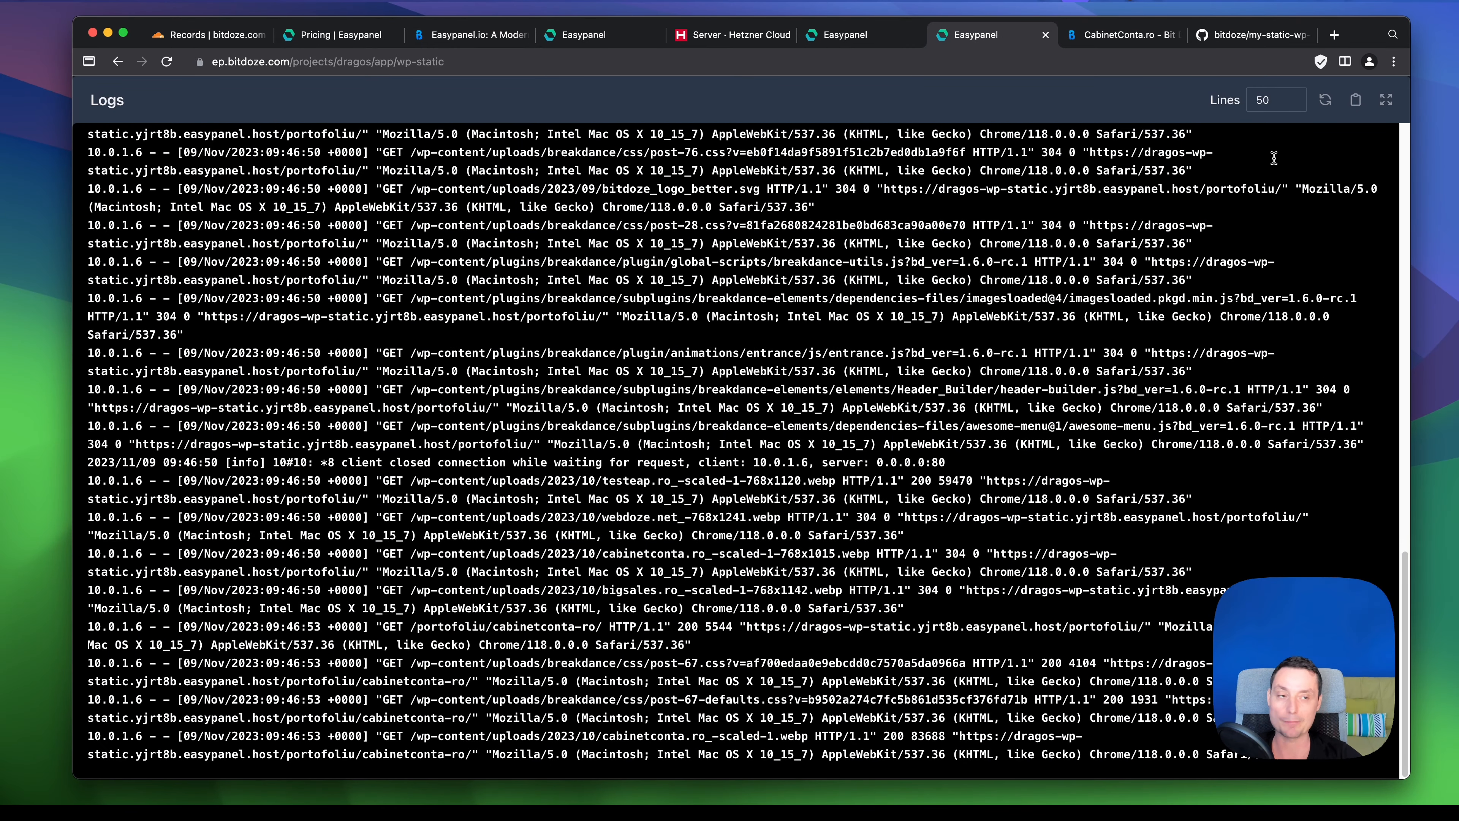
{"action": "left_click", "coordinate": [1385, 102]}
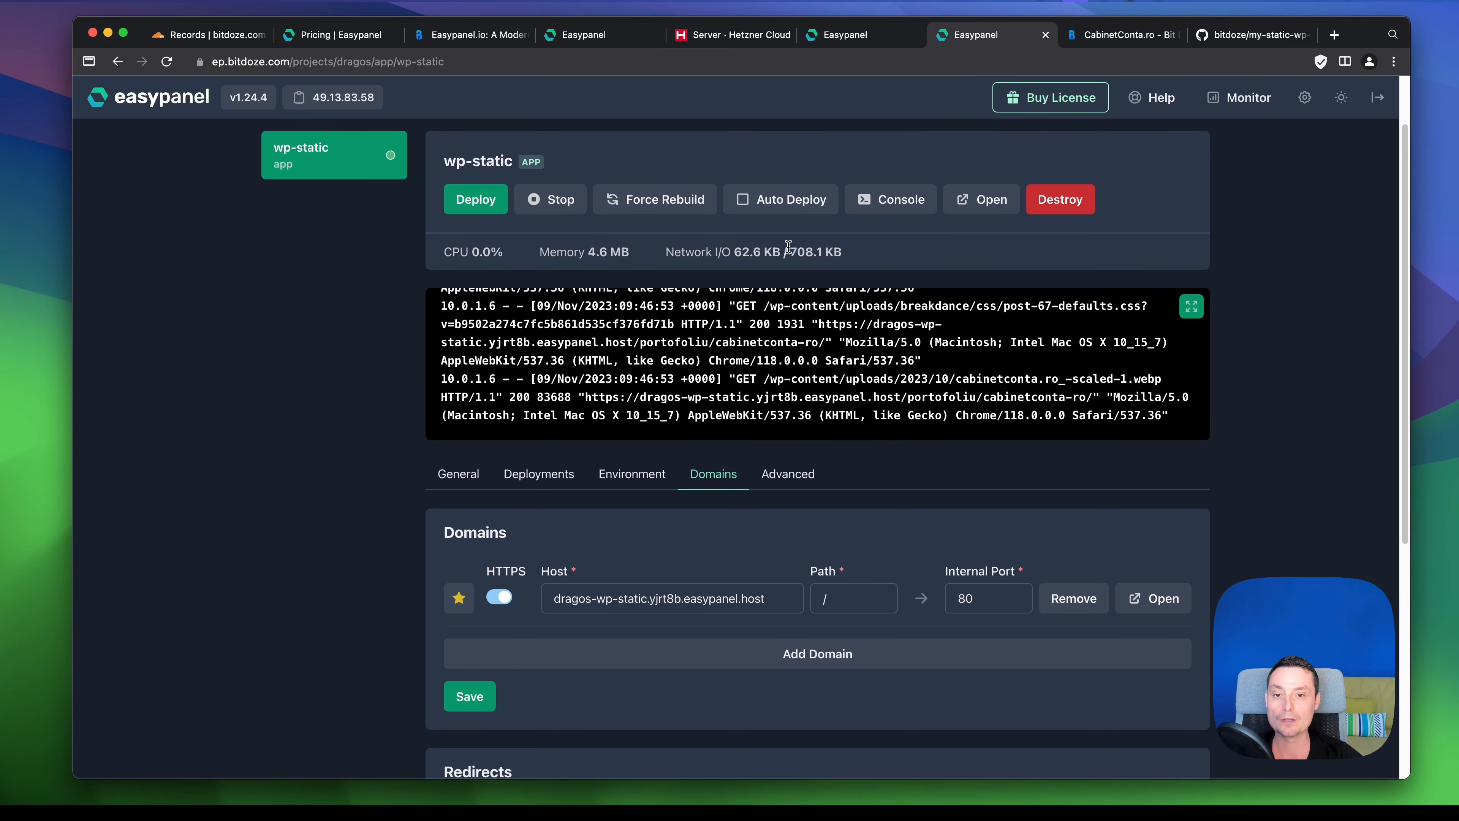
{"action": "scroll", "coordinate": [488, 269], "scroll_direction": "up", "scroll_amount": 2}
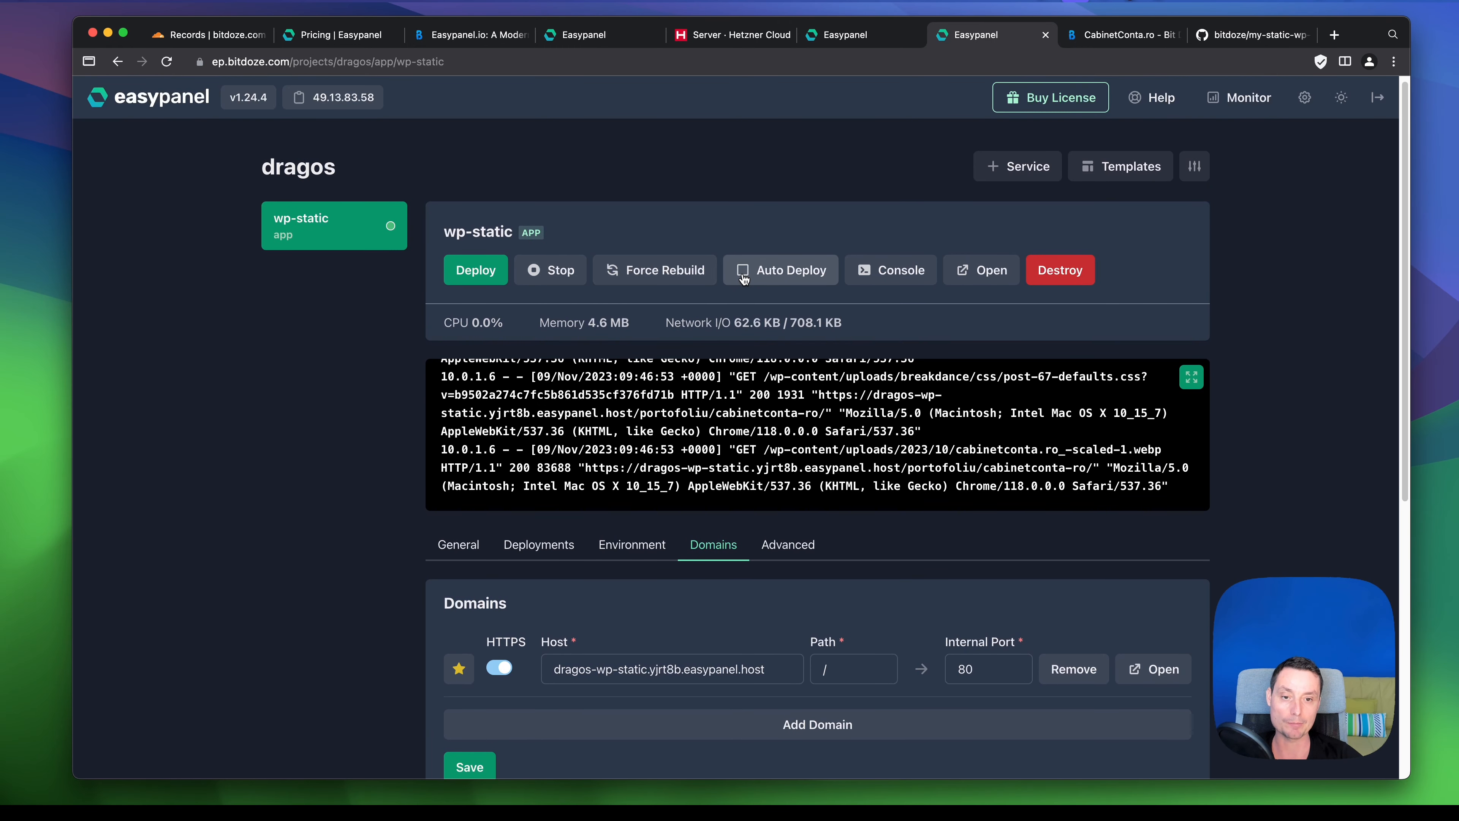
{"action": "scroll", "coordinate": [747, 276], "scroll_direction": "down", "scroll_amount": 2}
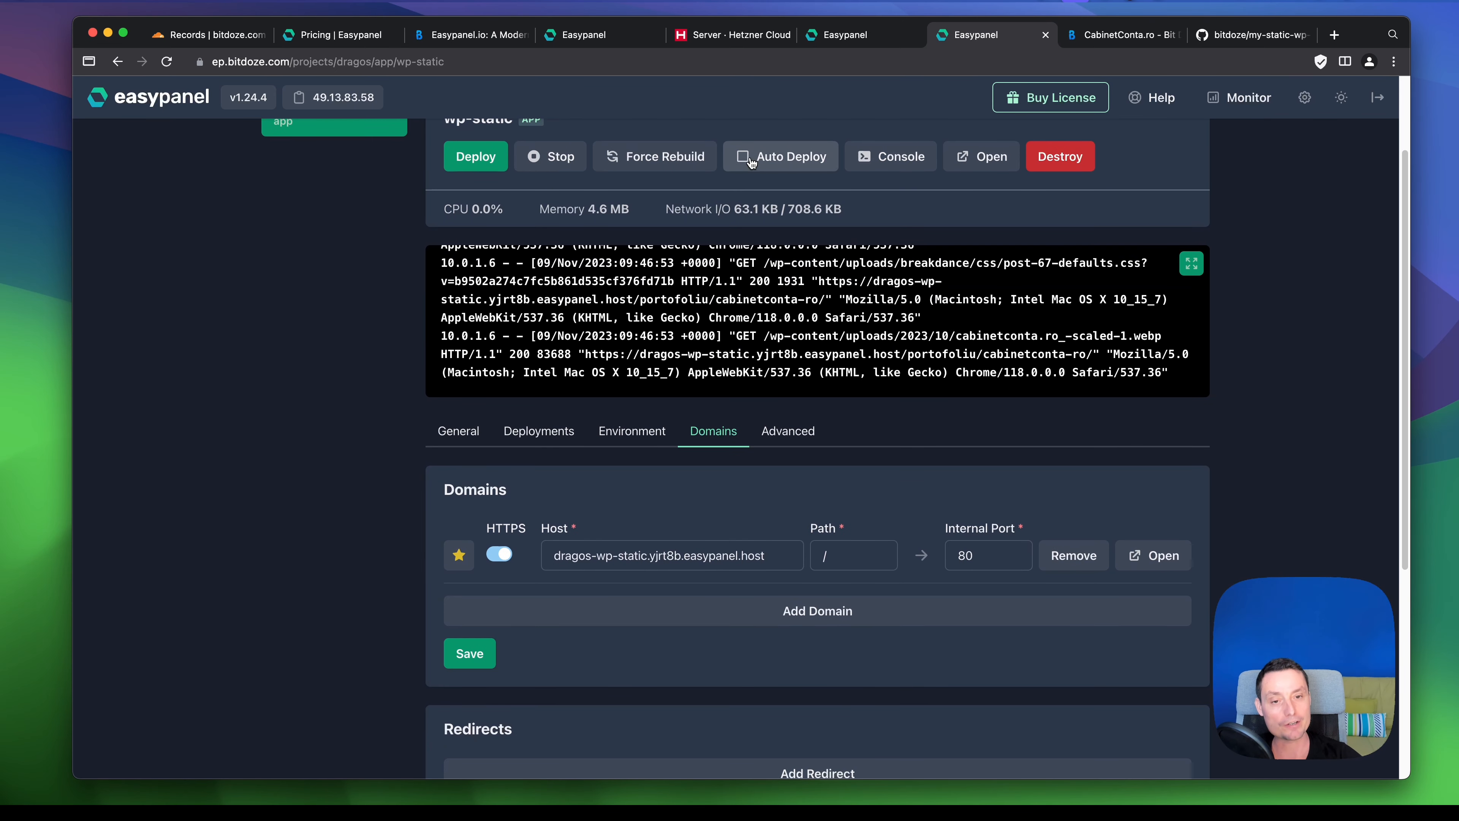
{"action": "left_click", "coordinate": [748, 164]}
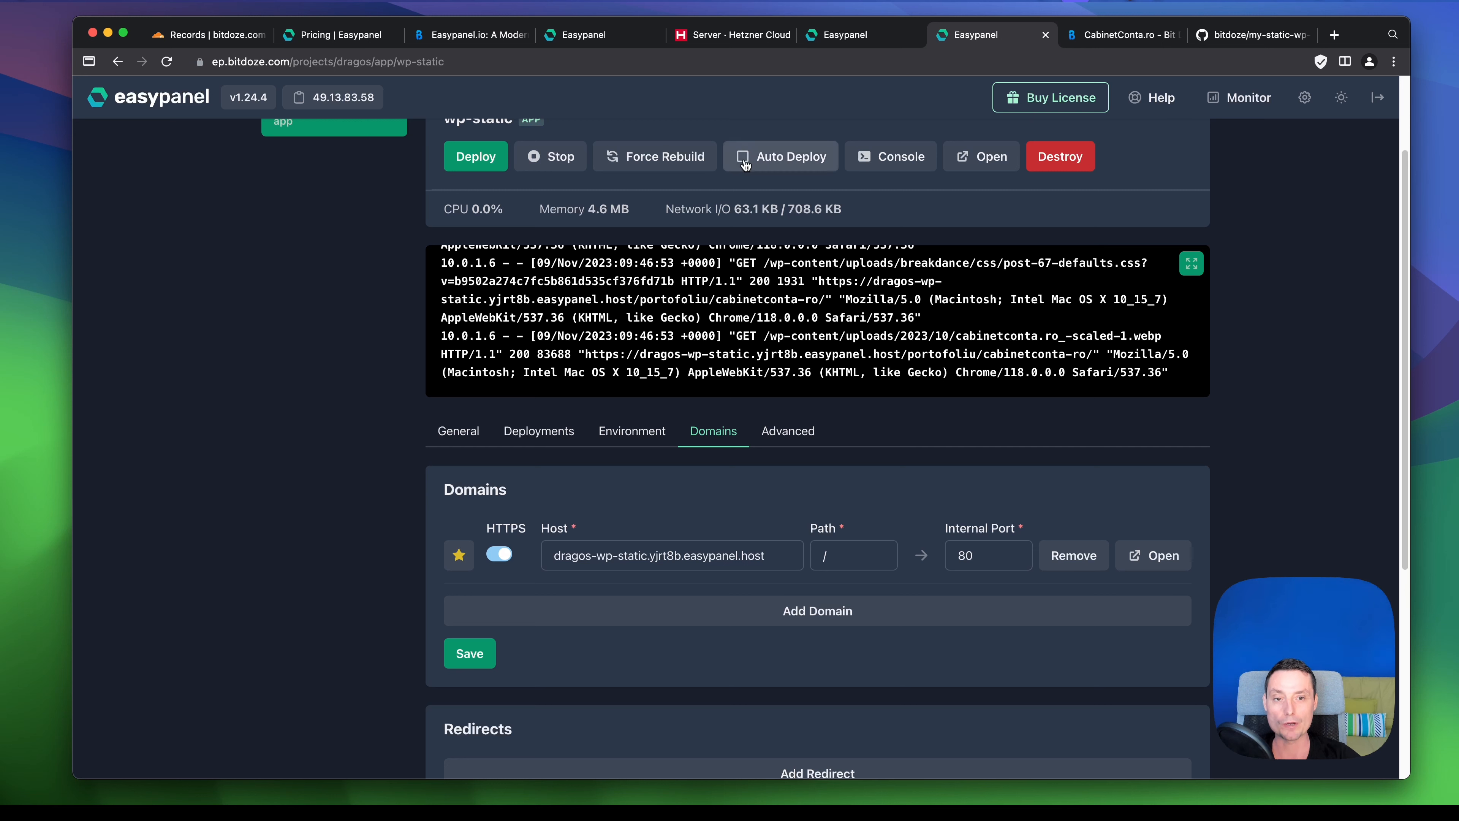
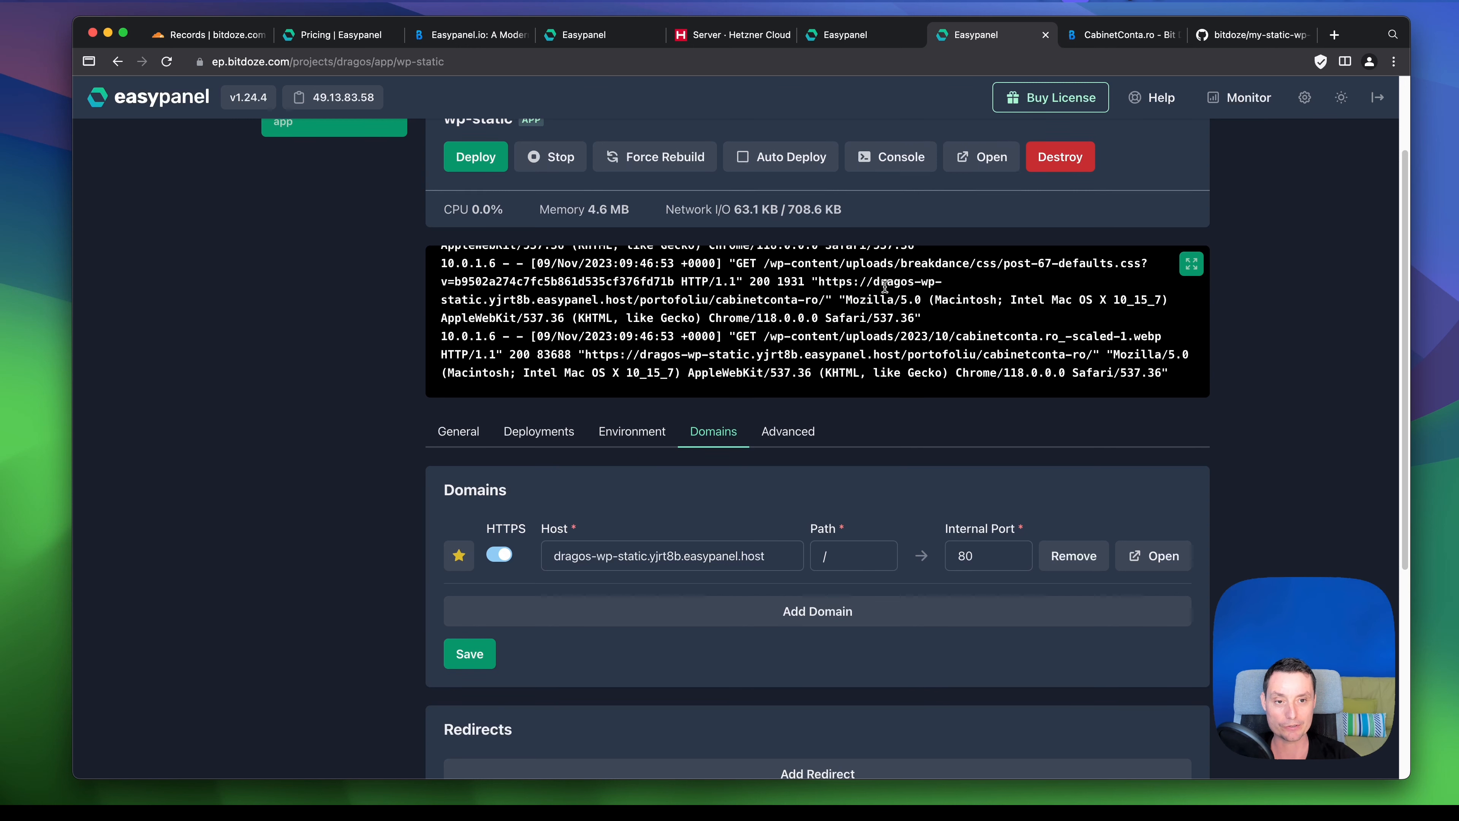
- List the wp-static container's files with ls -ltr in a bash console
{"action": "scroll", "coordinate": [839, 264], "scroll_direction": "up", "scroll_amount": 3}
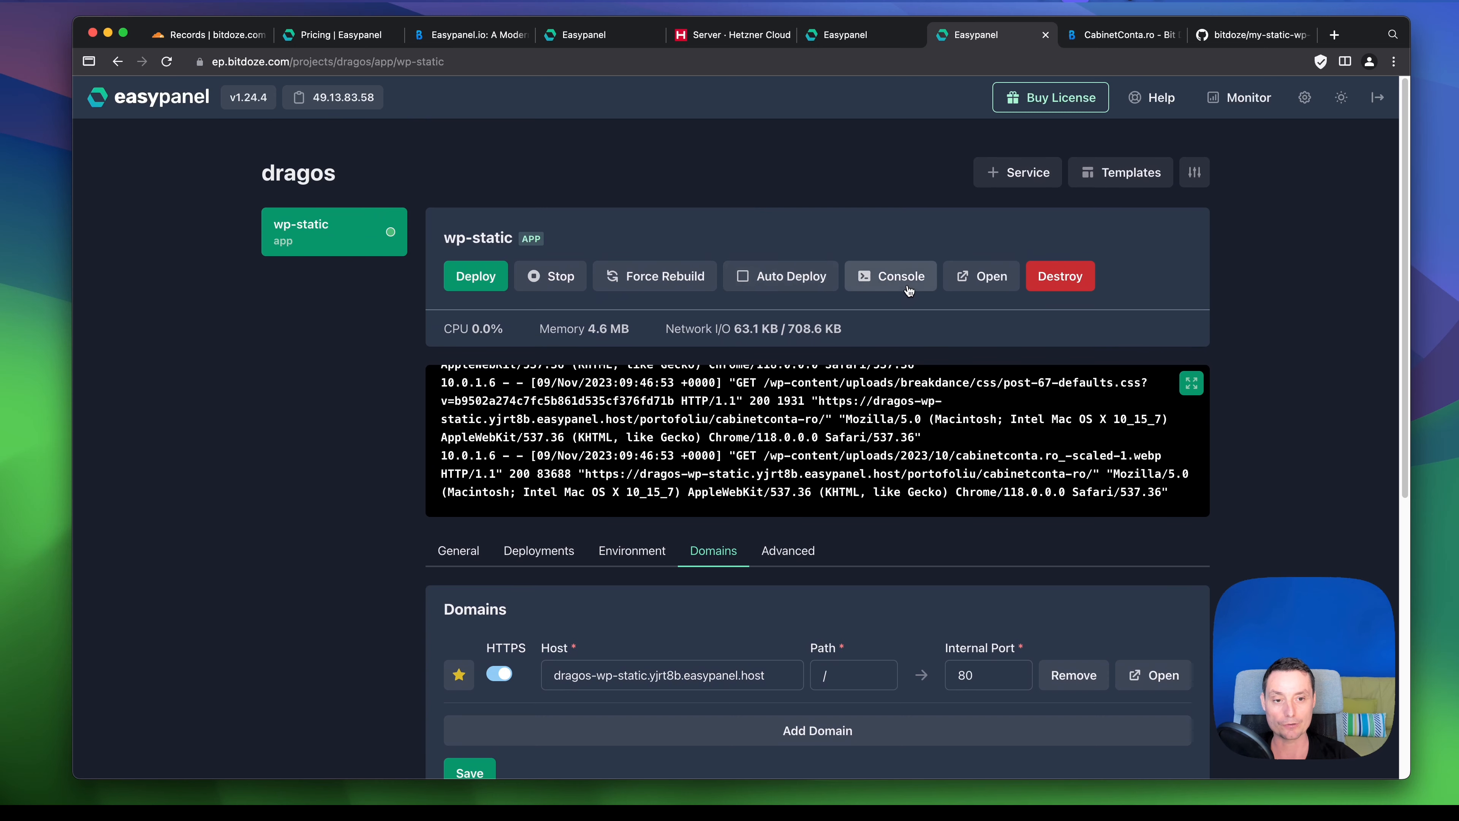
{"action": "left_click", "coordinate": [895, 281]}
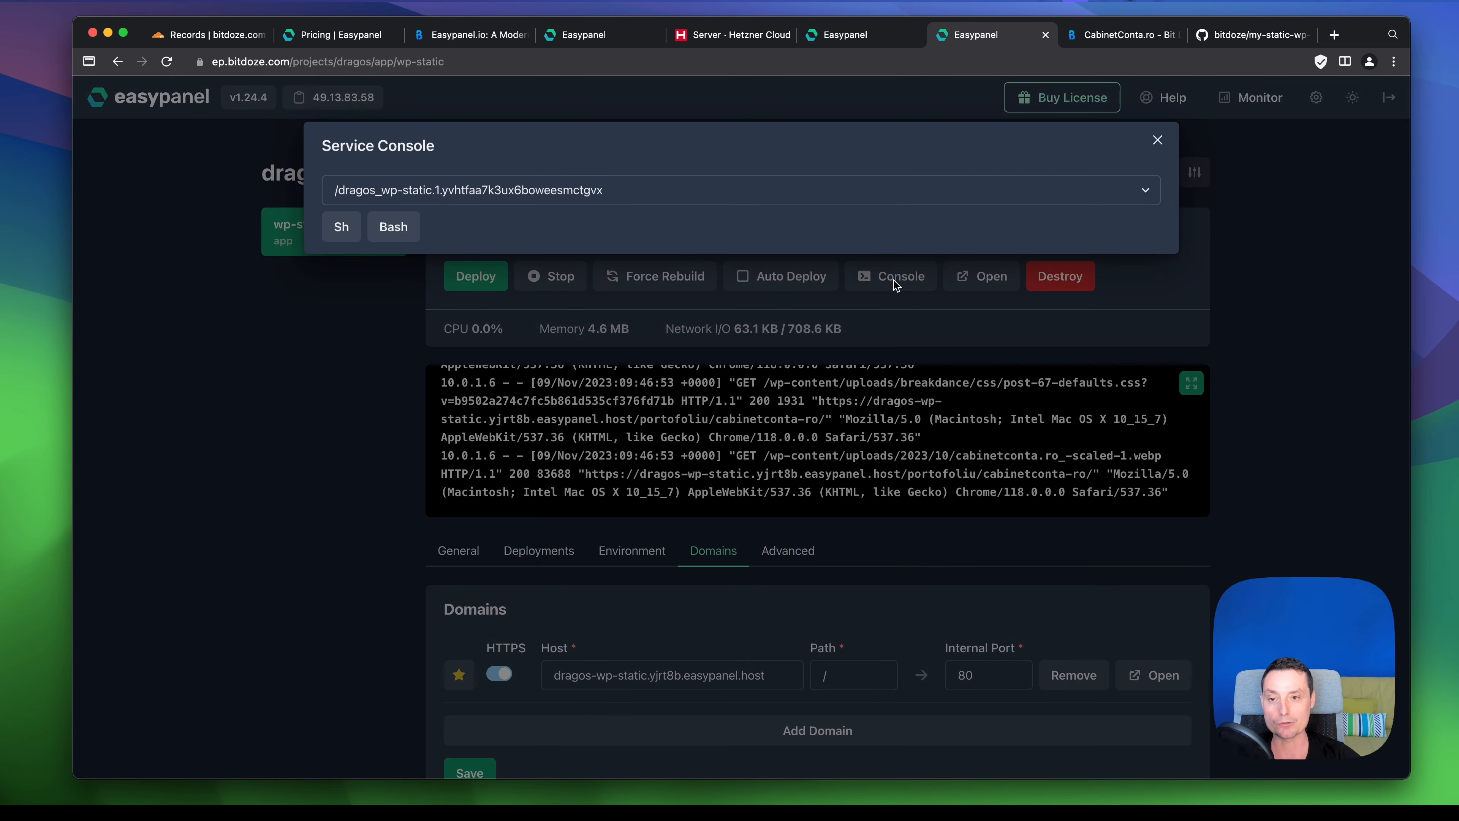
{"action": "left_click", "coordinate": [402, 236]}
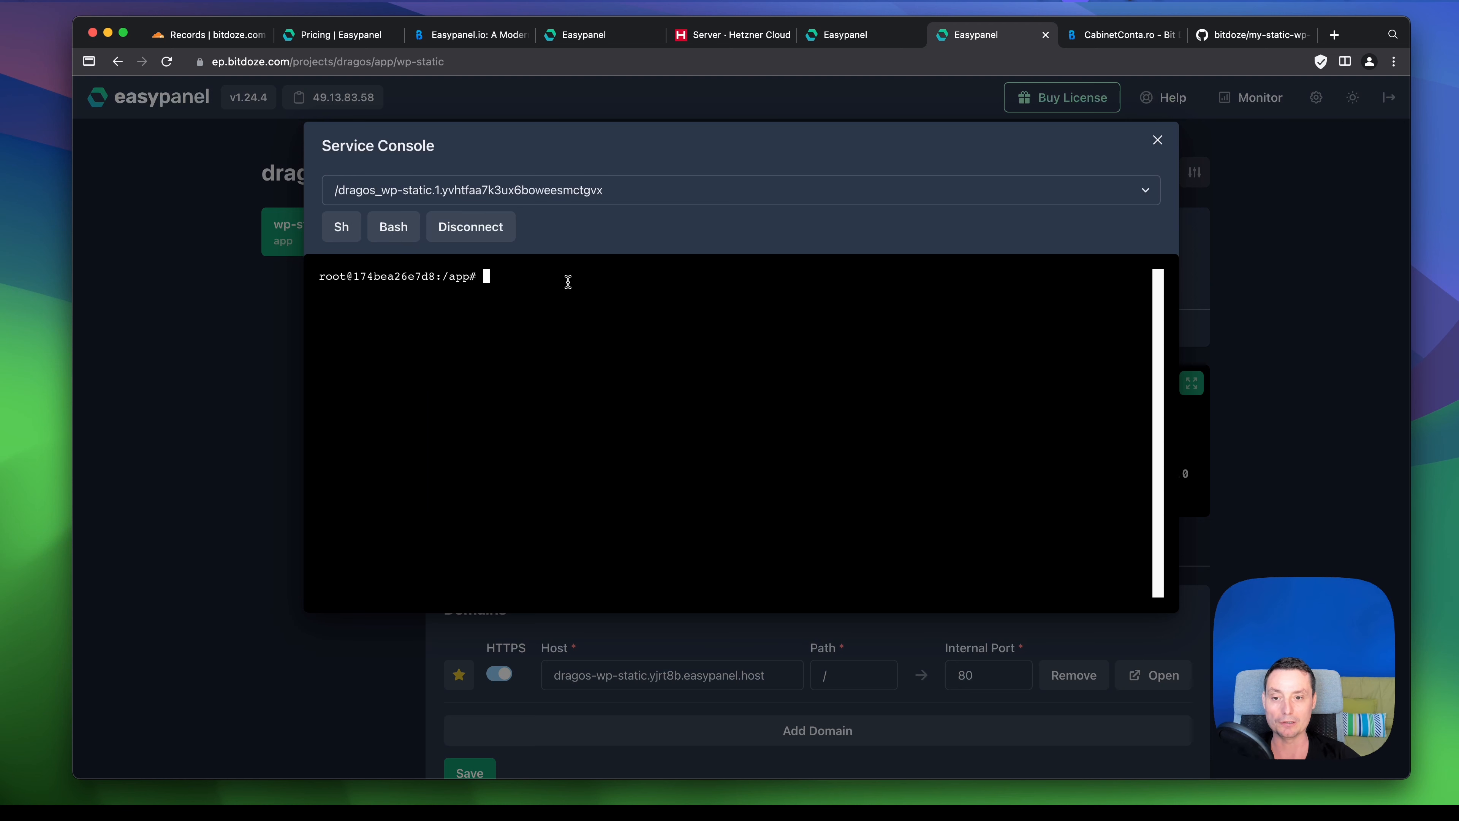
{"action": "key", "text": "Return"}
{"action": "key", "text": "Return"}
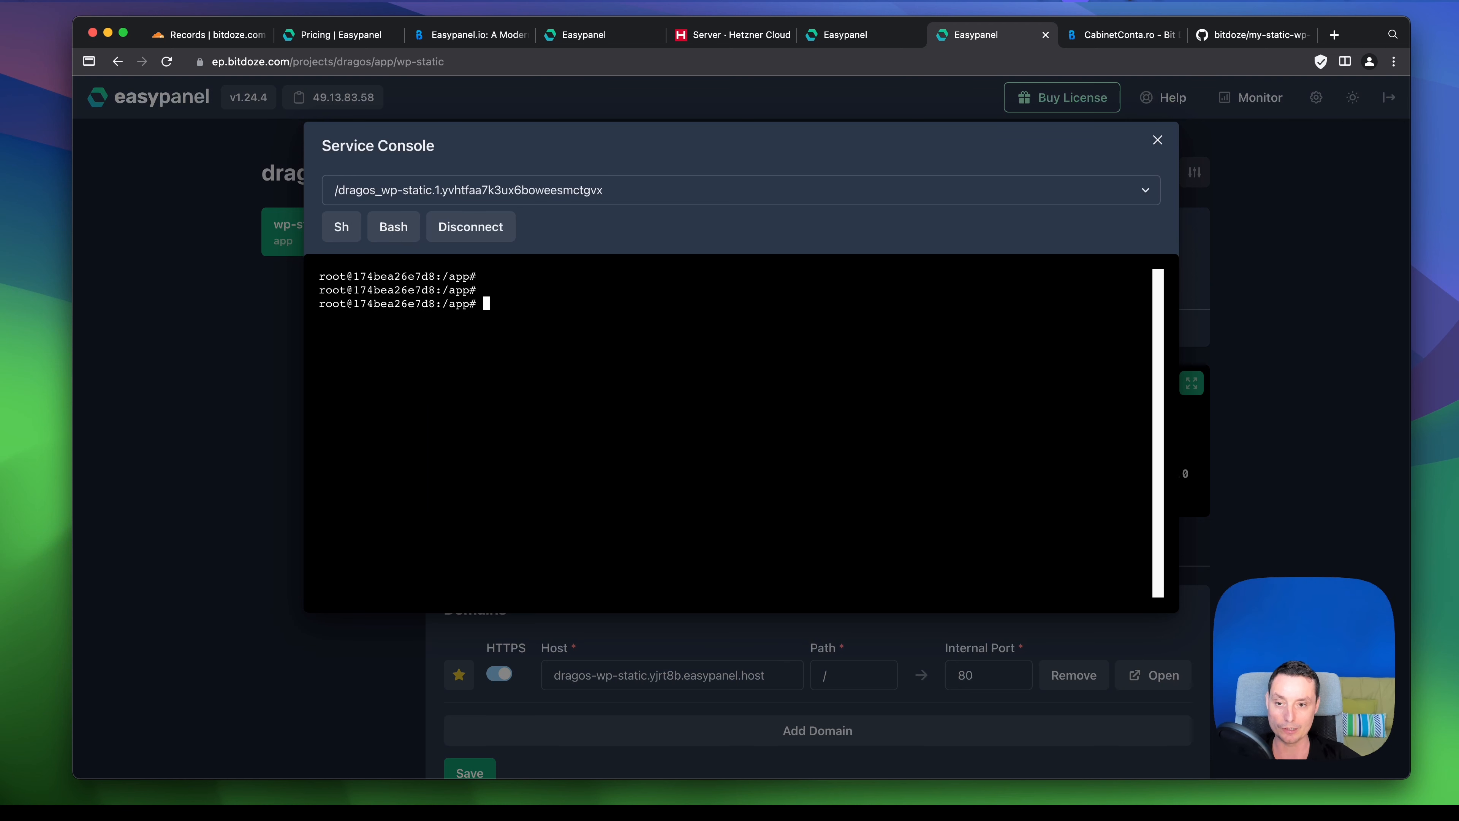
{"action": "type", "text": "ls -ltr"}
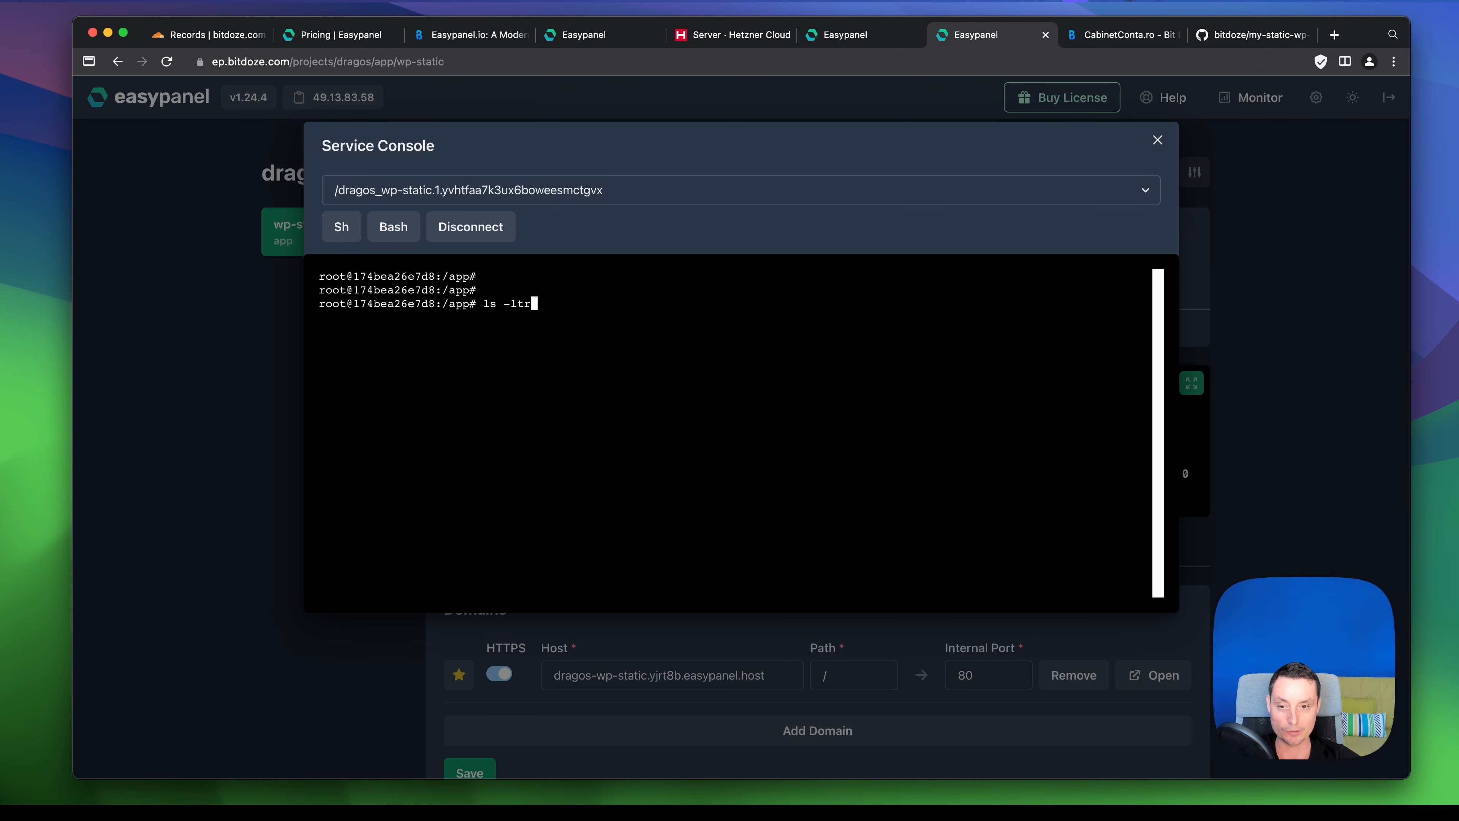
{"action": "key", "text": "Return"}
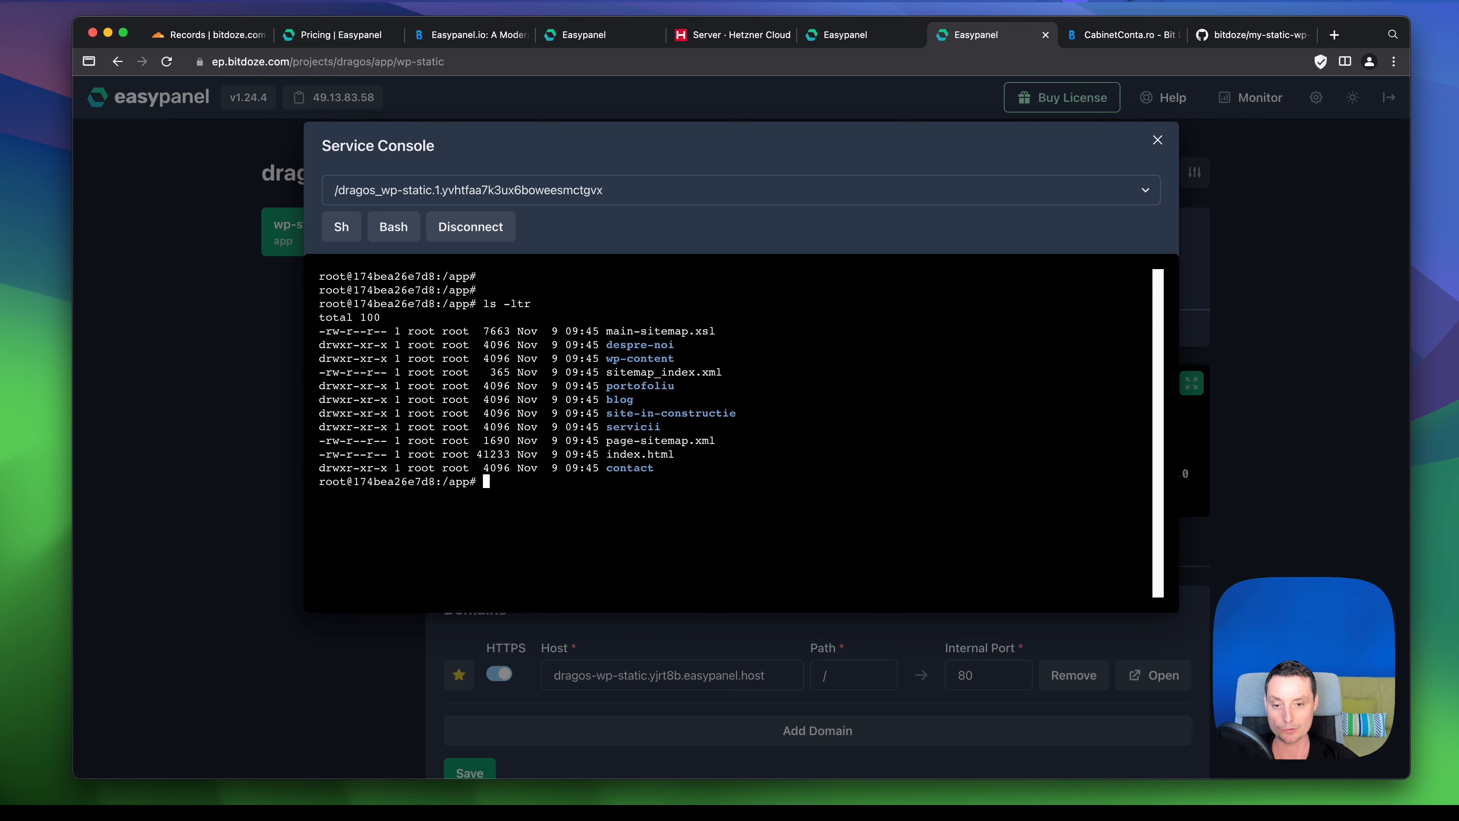
{"action": "left_click", "coordinate": [1157, 140]}
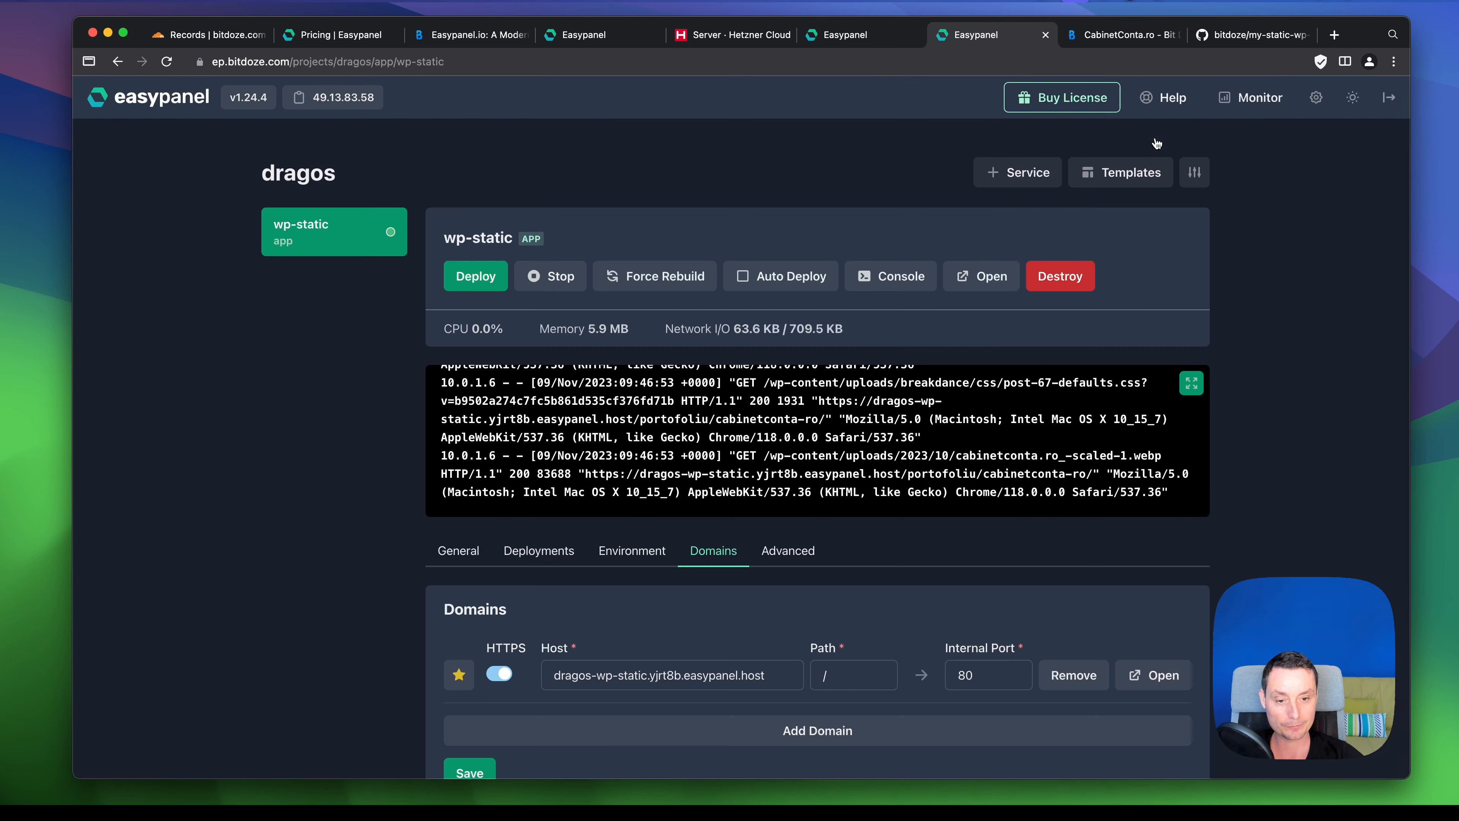
- Add a second domain entry for wp-static and select its Host field
{"action": "scroll", "coordinate": [926, 441], "scroll_direction": "down", "scroll_amount": 7}
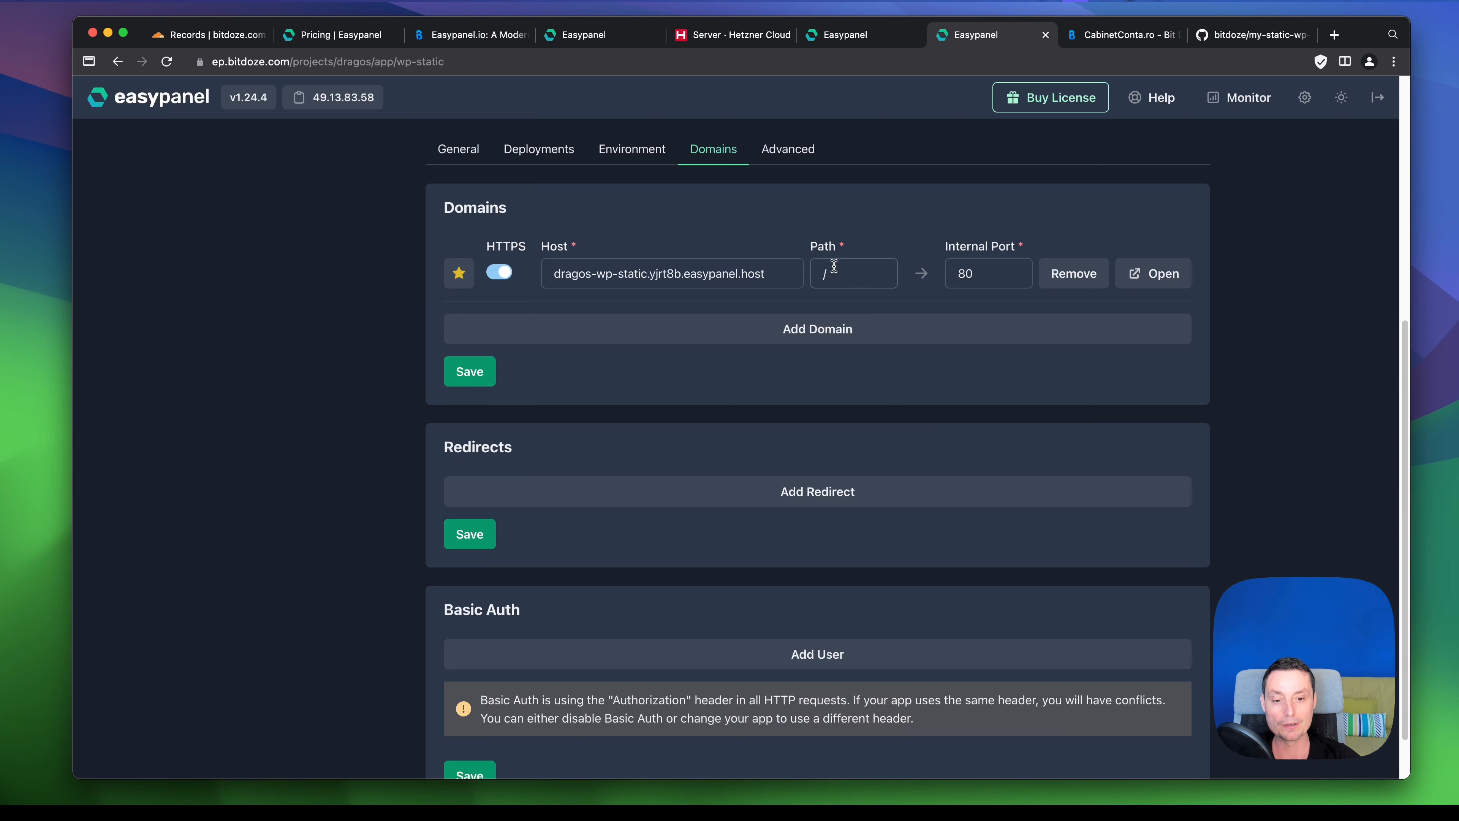
{"action": "scroll", "coordinate": [788, 404], "scroll_direction": "down", "scroll_amount": 2}
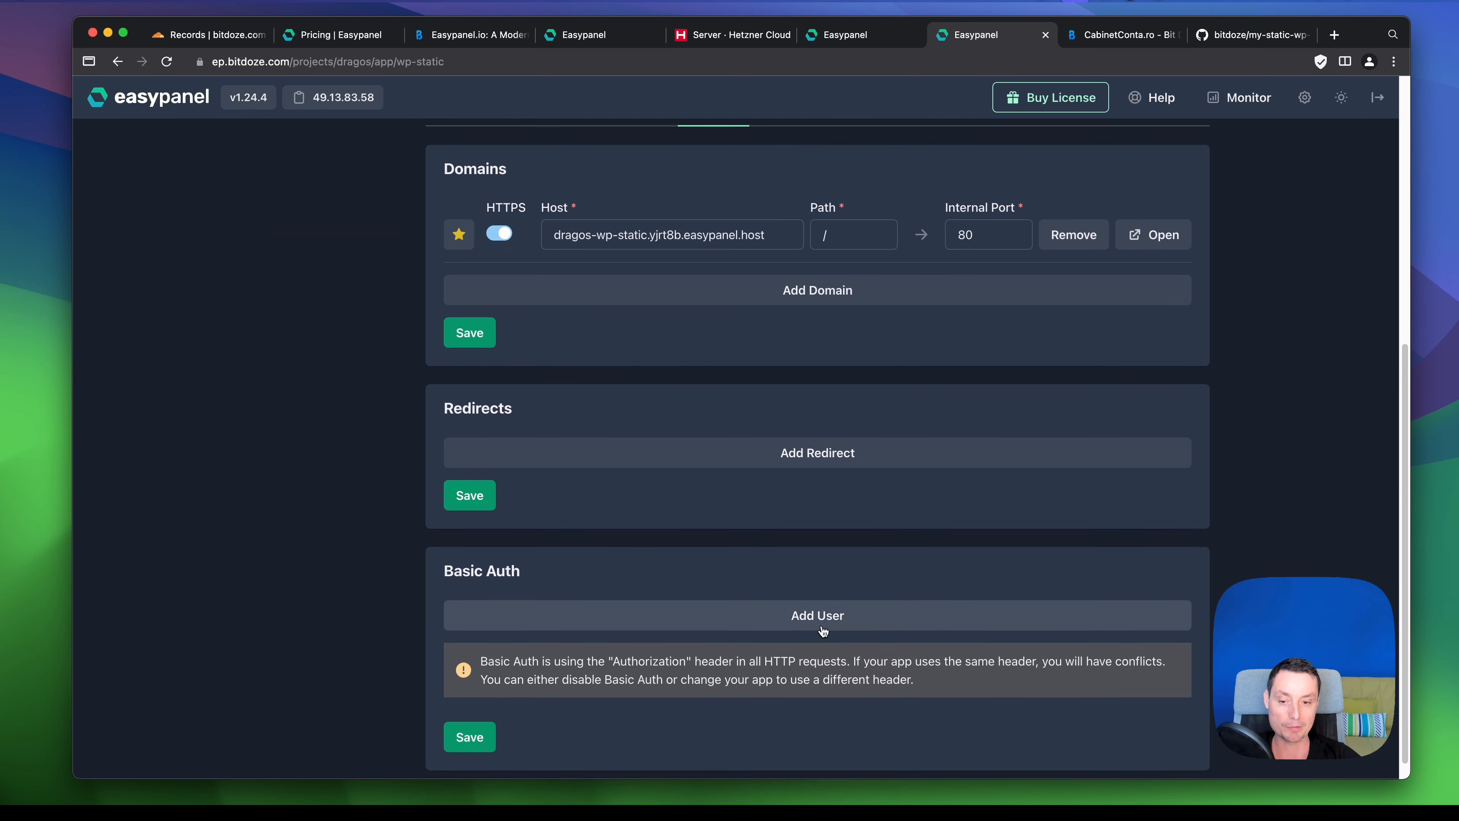
{"action": "scroll", "coordinate": [822, 631], "scroll_direction": "up", "scroll_amount": 4}
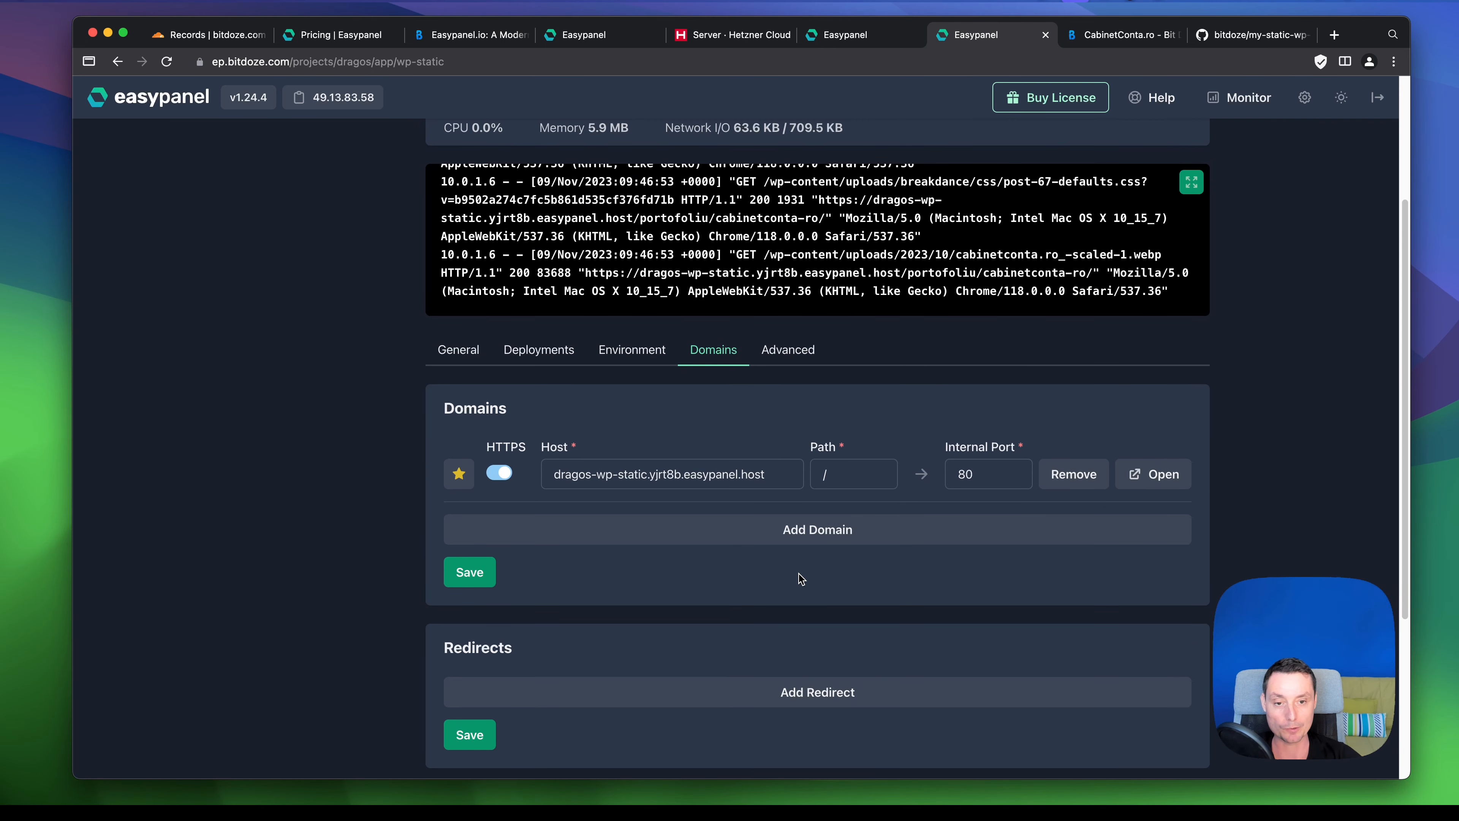
{"action": "scroll", "coordinate": [799, 576], "scroll_direction": "down", "scroll_amount": 1}
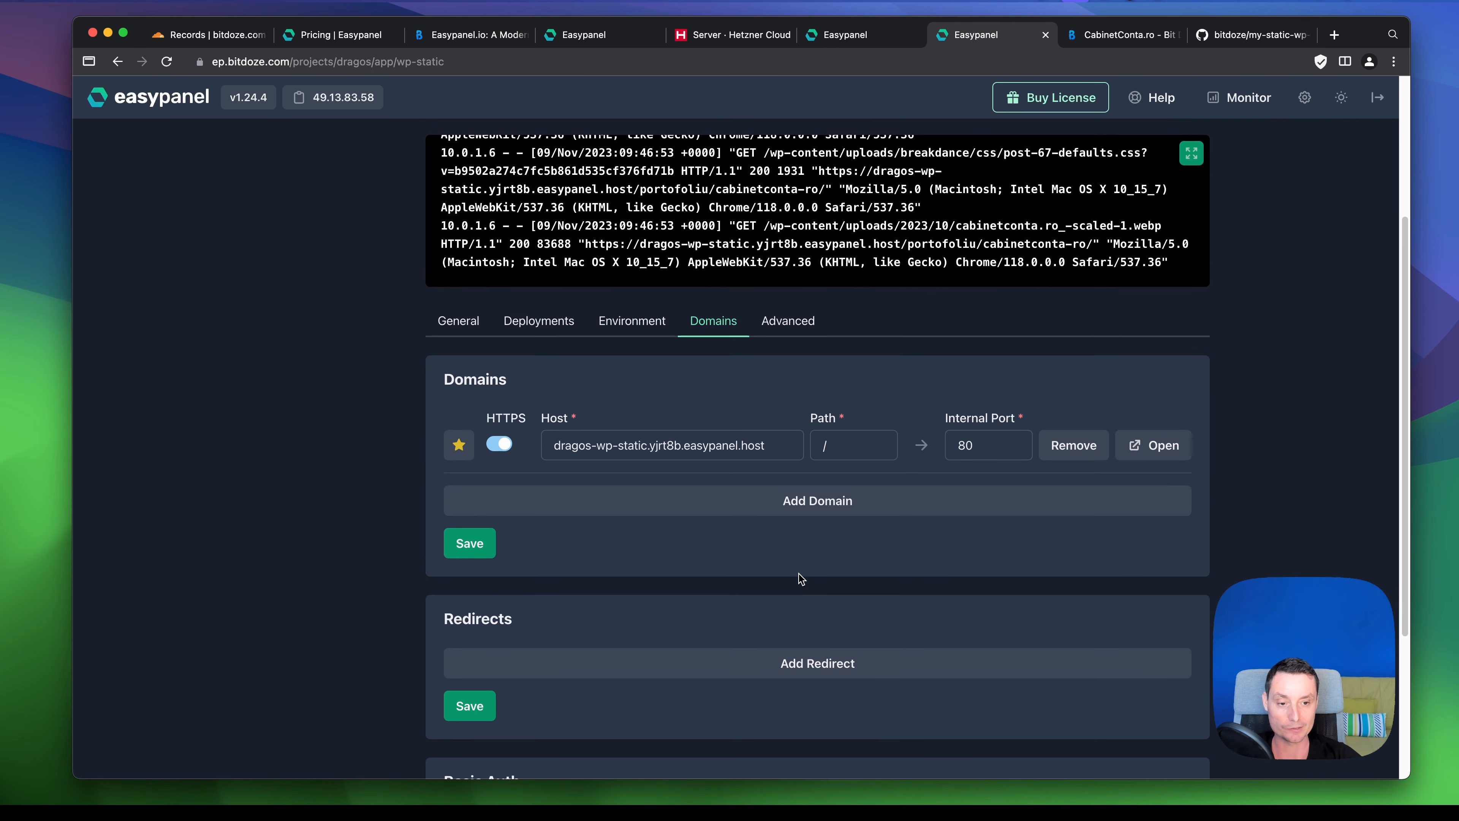
{"action": "left_click", "coordinate": [803, 513]}
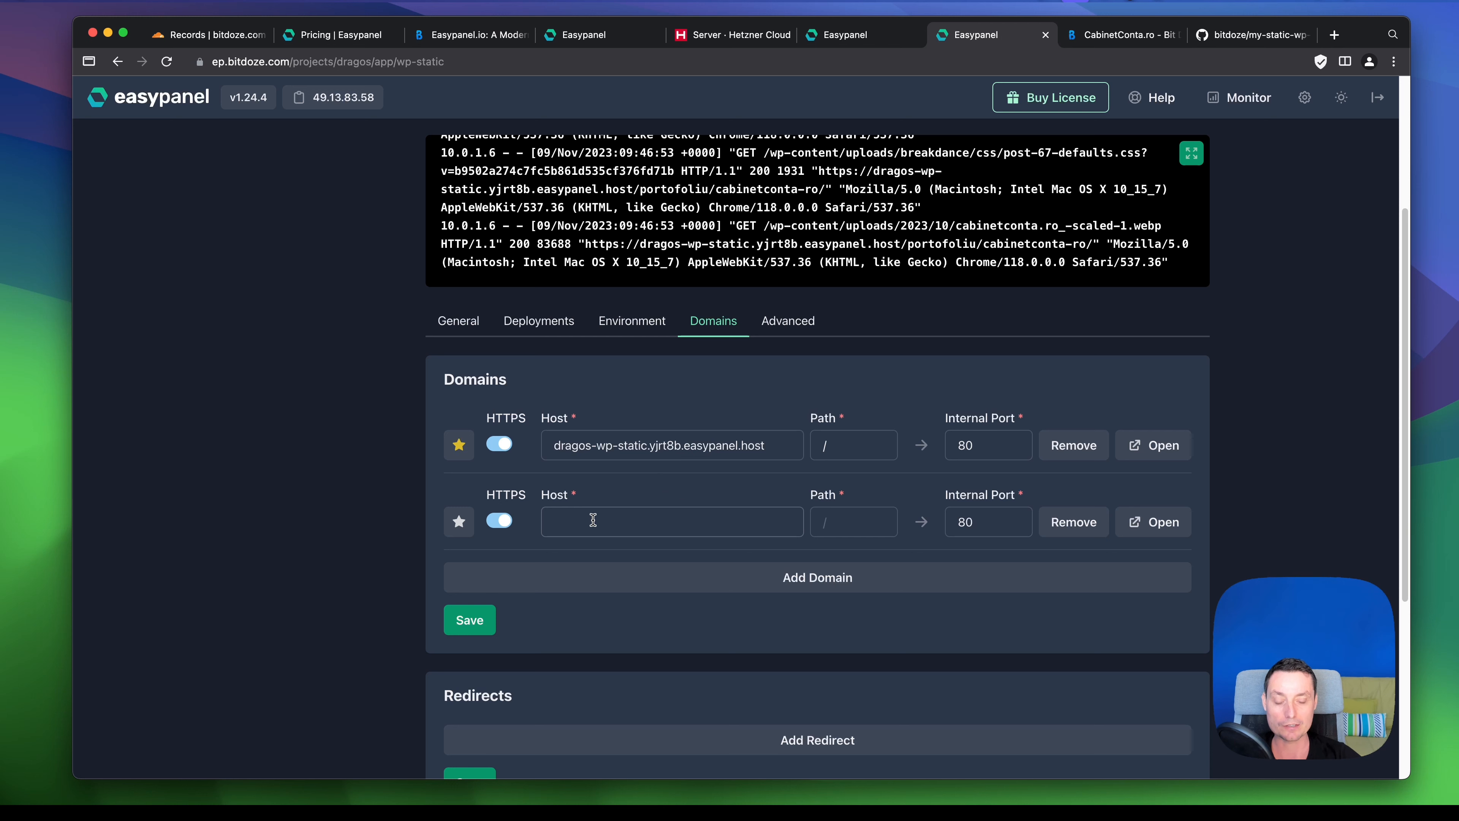
{"action": "left_click", "coordinate": [616, 514]}
- Review wp-static's Advanced settings: no mounts or ports, unlimited resources, one zero-downtime replica
{"action": "scroll", "coordinate": [692, 506], "scroll_direction": "up", "scroll_amount": 1}
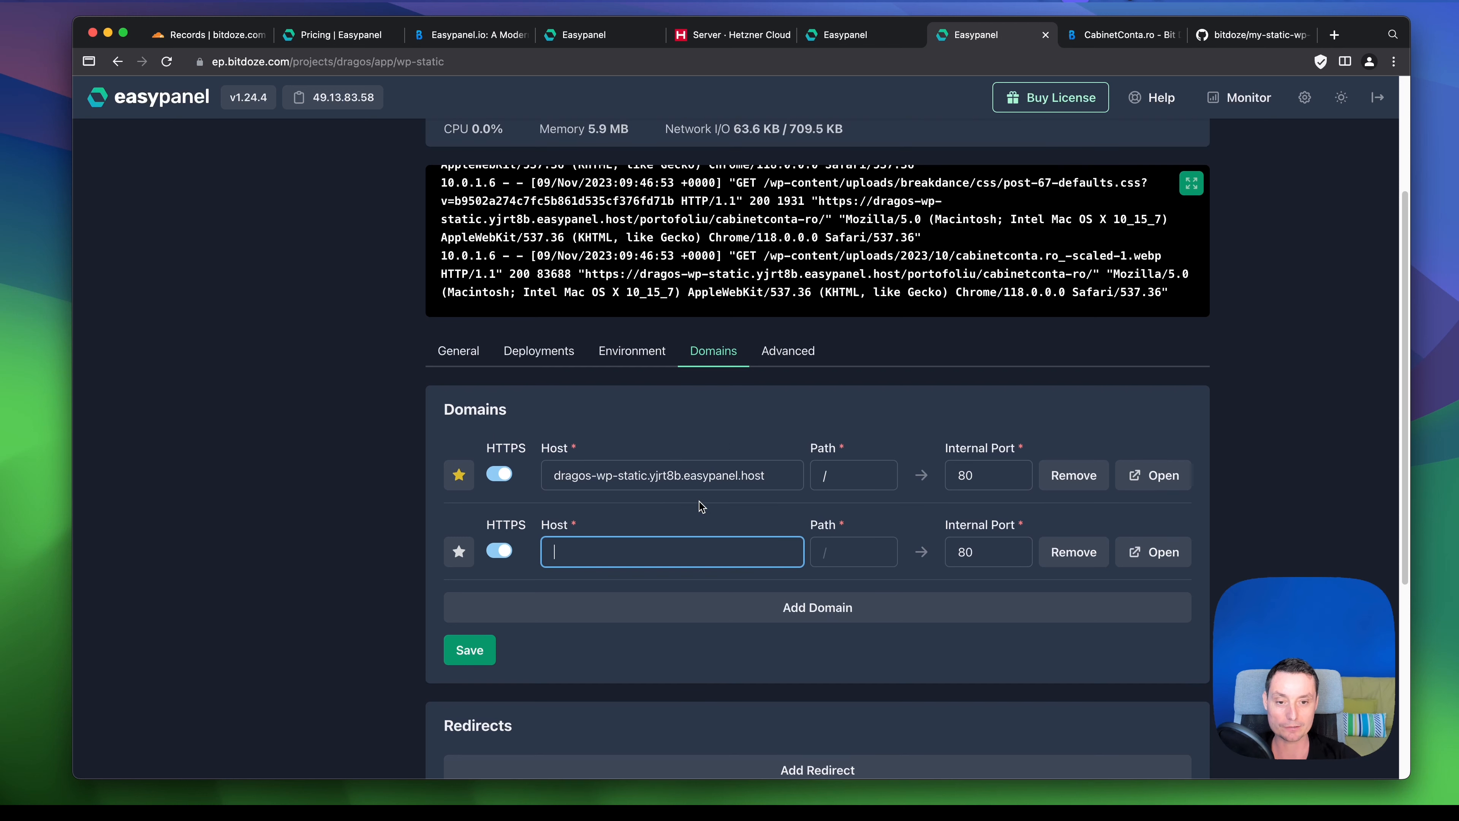
{"action": "left_click", "coordinate": [793, 352]}
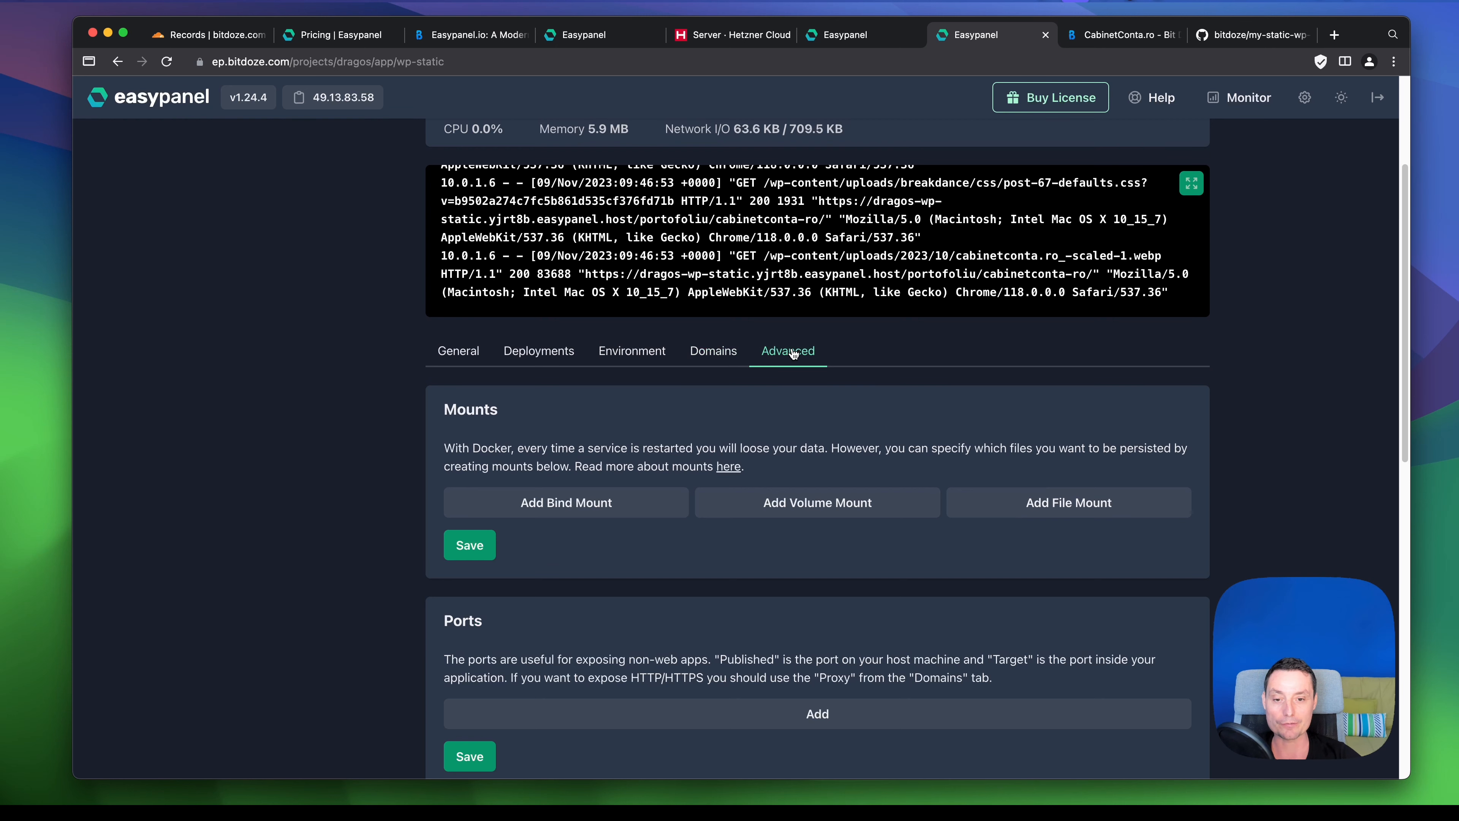
{"action": "scroll", "coordinate": [817, 363], "scroll_direction": "down", "scroll_amount": 3}
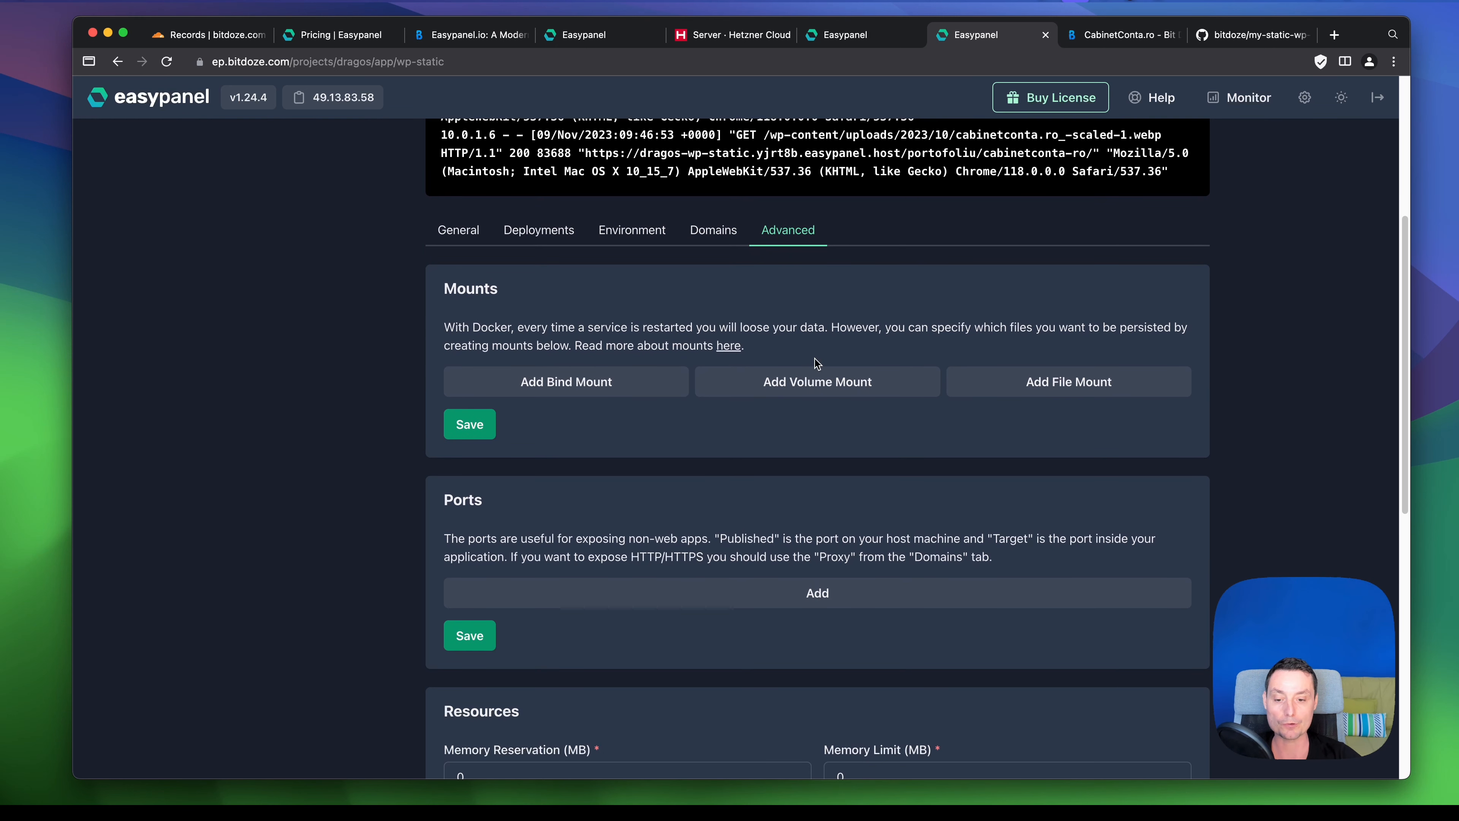
{"action": "scroll", "coordinate": [678, 328], "scroll_direction": "down", "scroll_amount": 7}
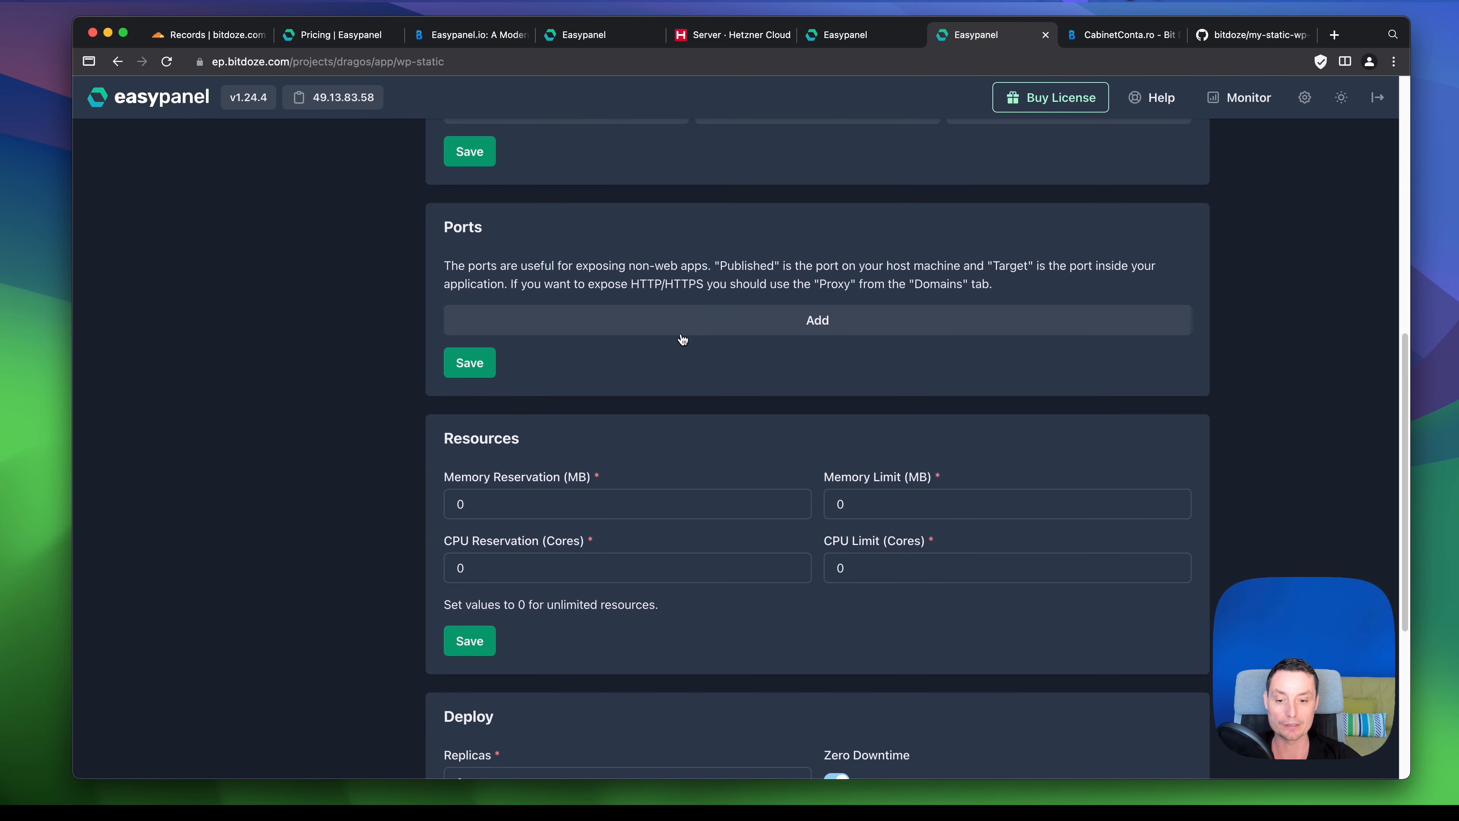
{"action": "scroll", "coordinate": [659, 480], "scroll_direction": "down", "scroll_amount": 8}
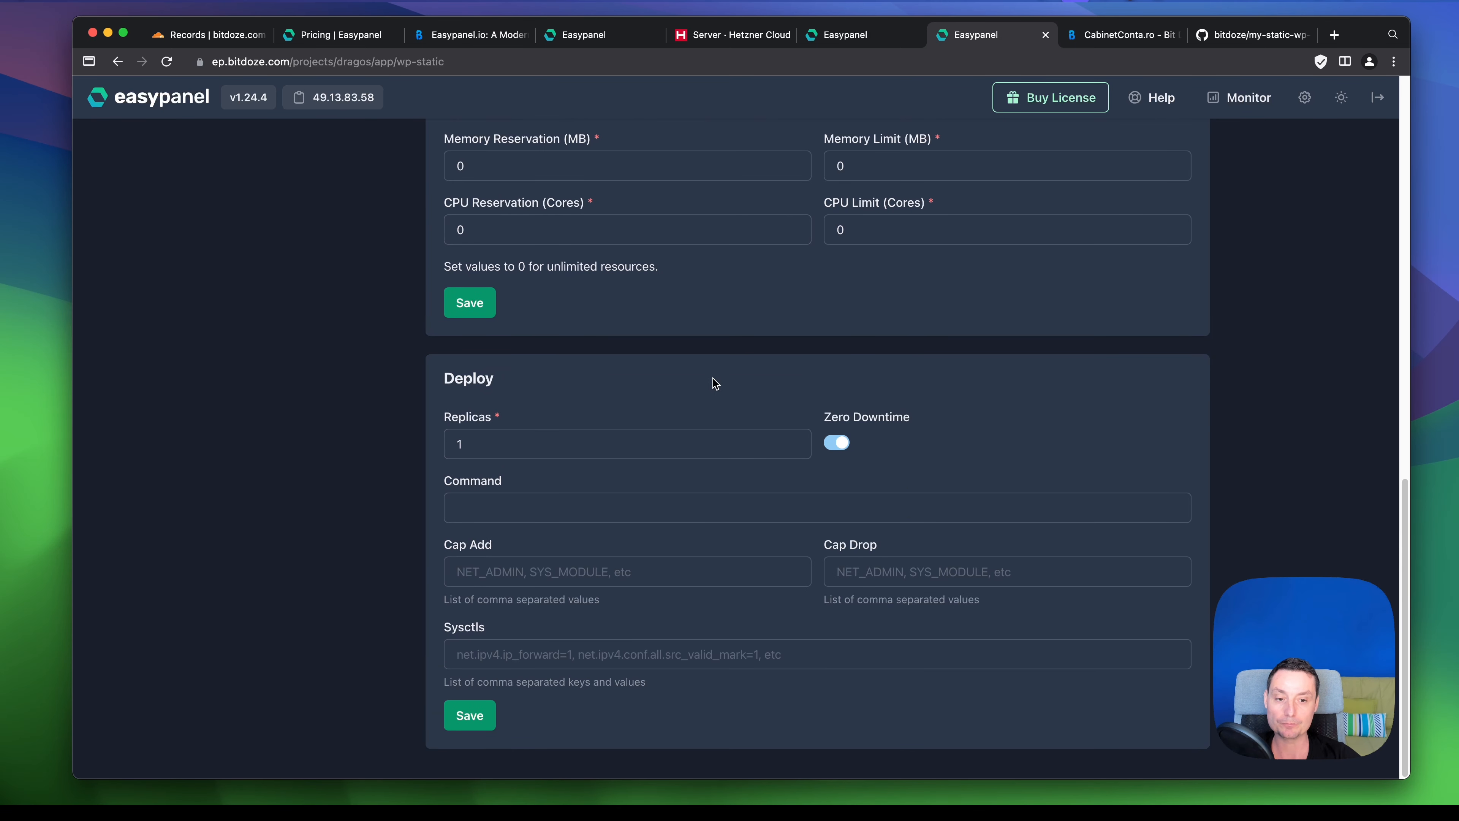
{"action": "scroll", "coordinate": [778, 446], "scroll_direction": "up", "scroll_amount": 15}
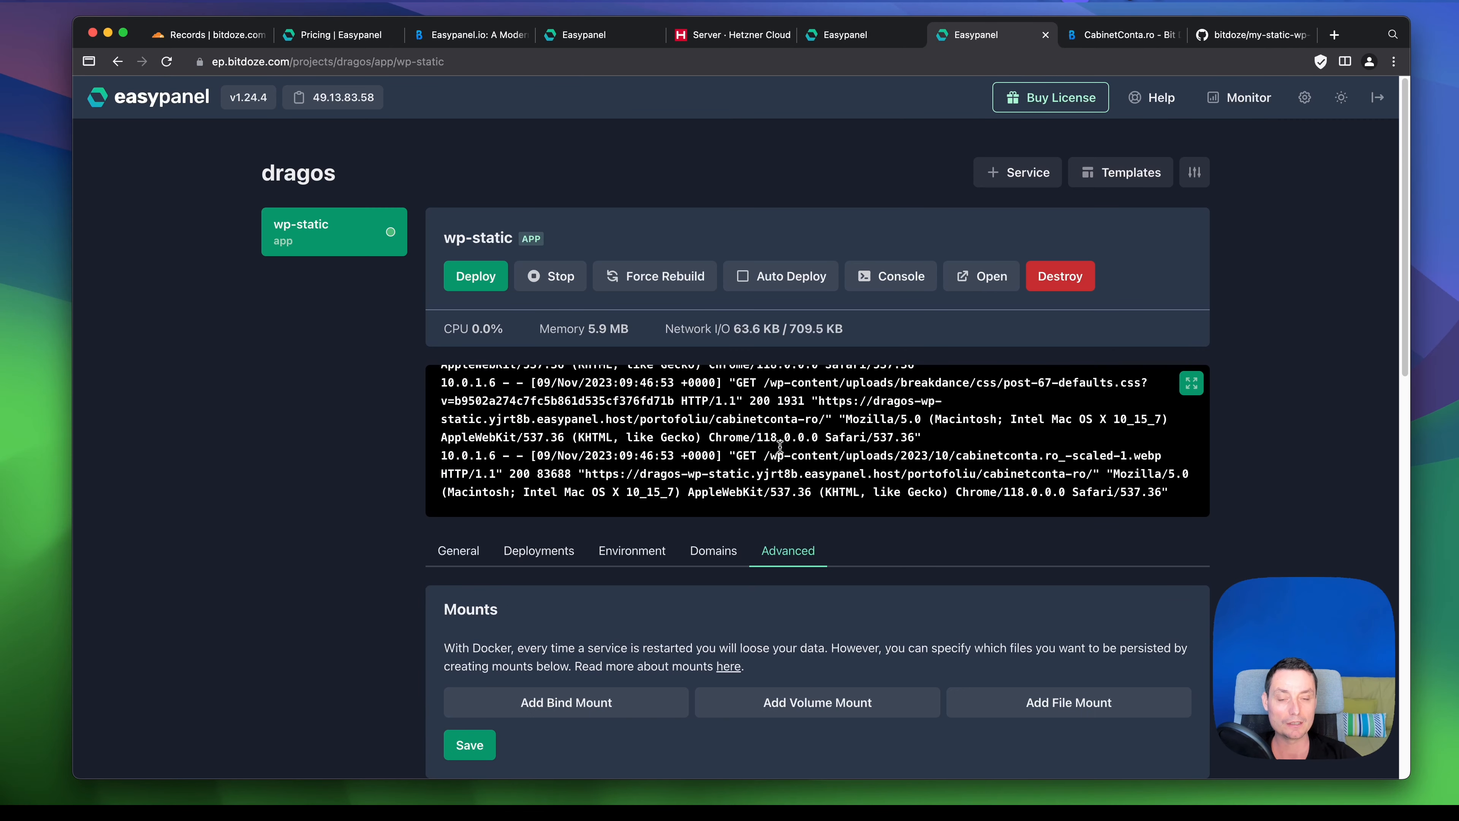
- Open my-static-wp-site on the other server and toggle the theme to light and back to dark
{"action": "left_click", "coordinate": [591, 35]}
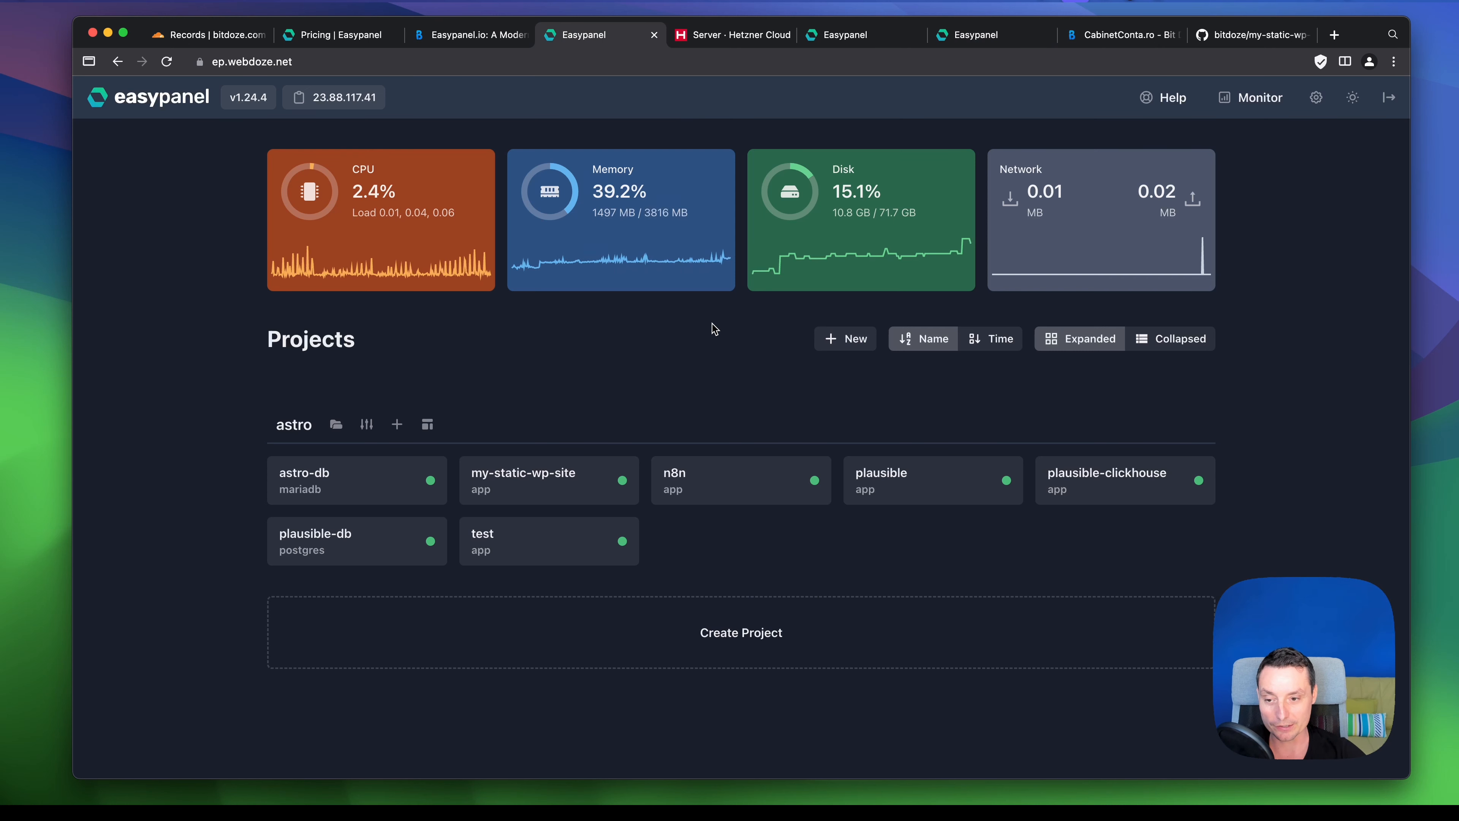
{"action": "left_click", "coordinate": [555, 481]}
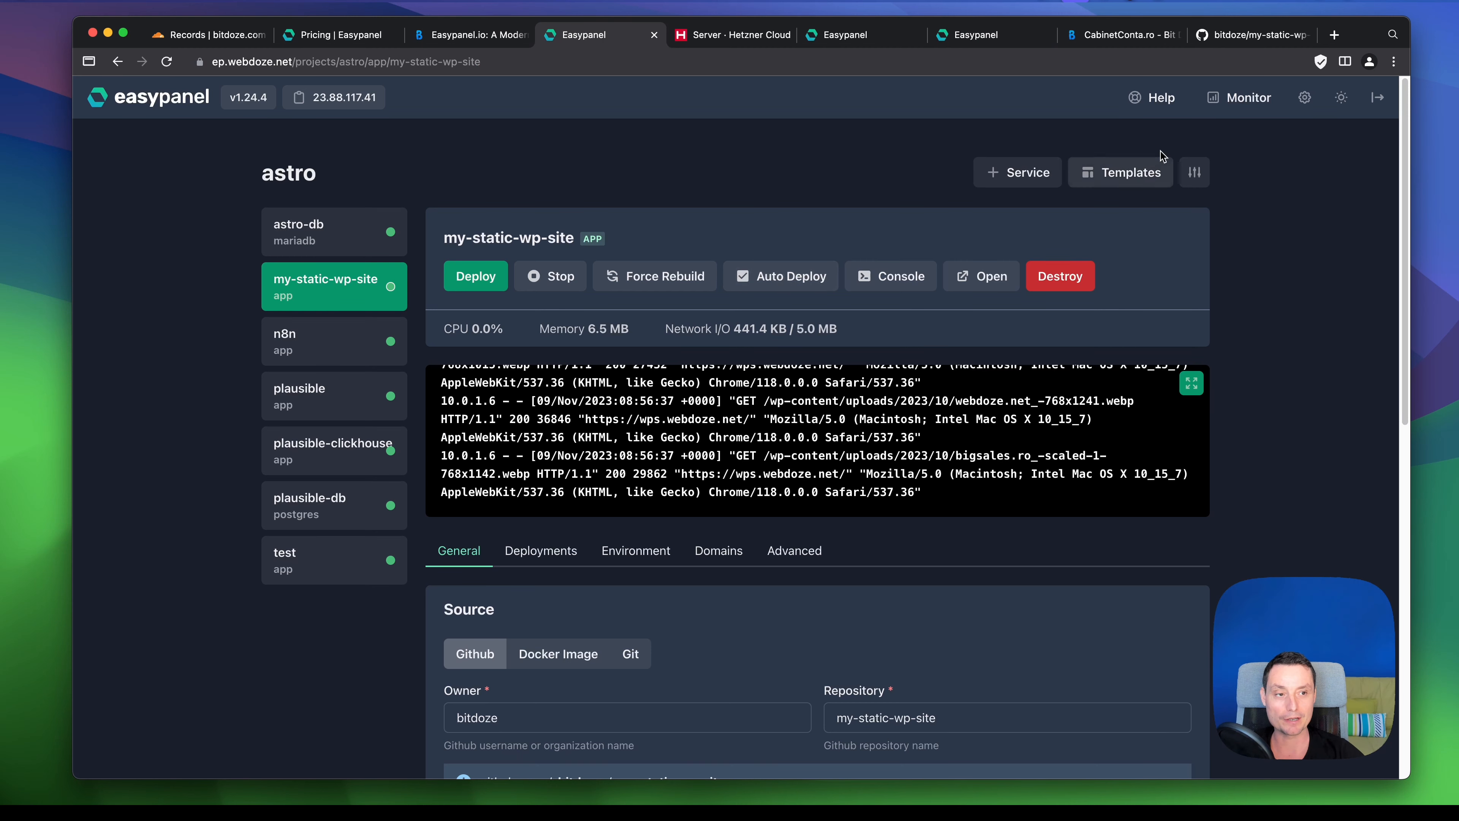
{"action": "left_click", "coordinate": [1341, 97]}
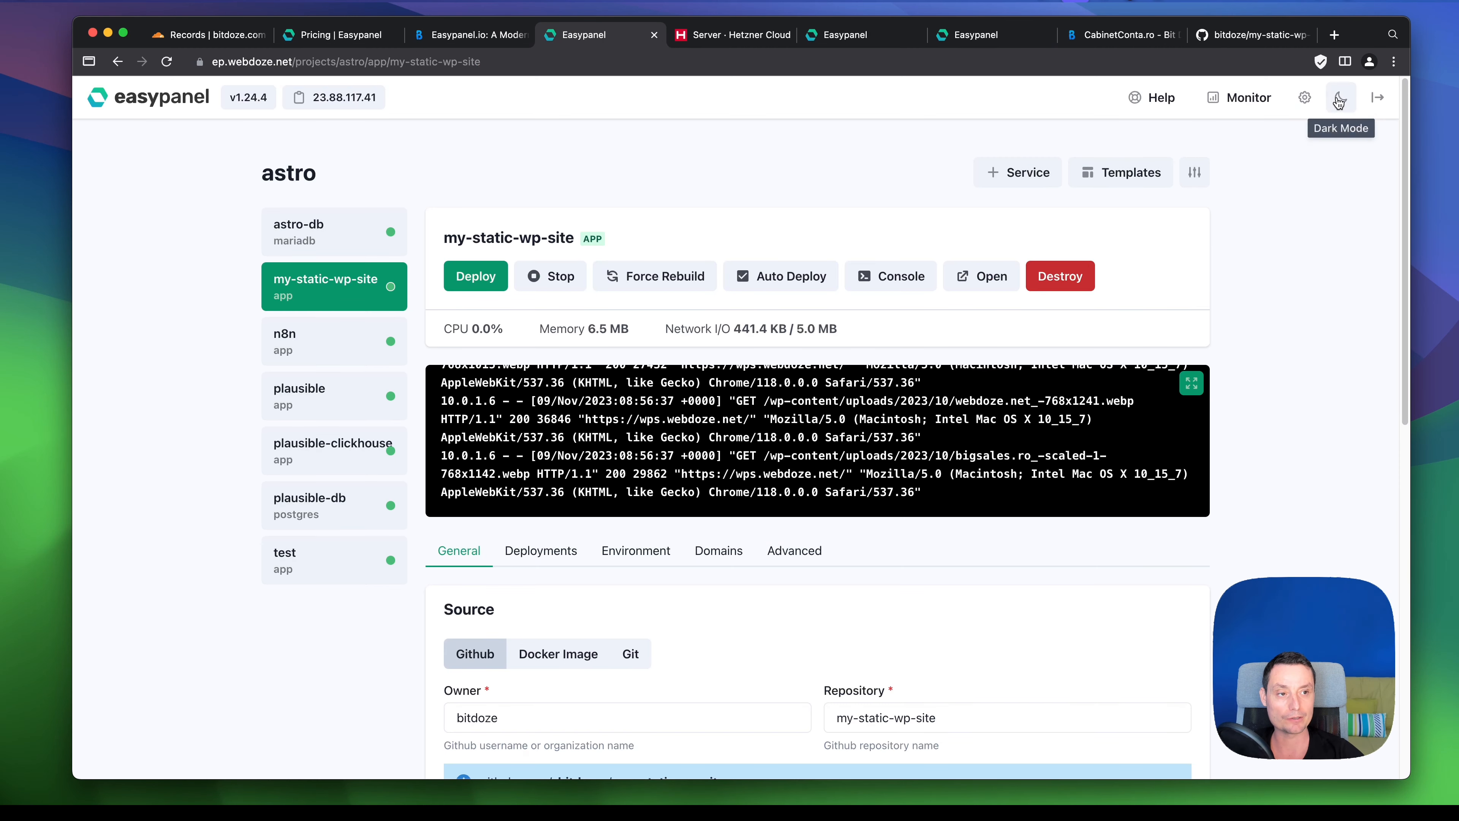
{"action": "left_click", "coordinate": [1341, 97]}
- Check the GitHub token in panel settings, then reopen the my-static-wp-site app
{"action": "left_click", "coordinate": [1305, 98]}
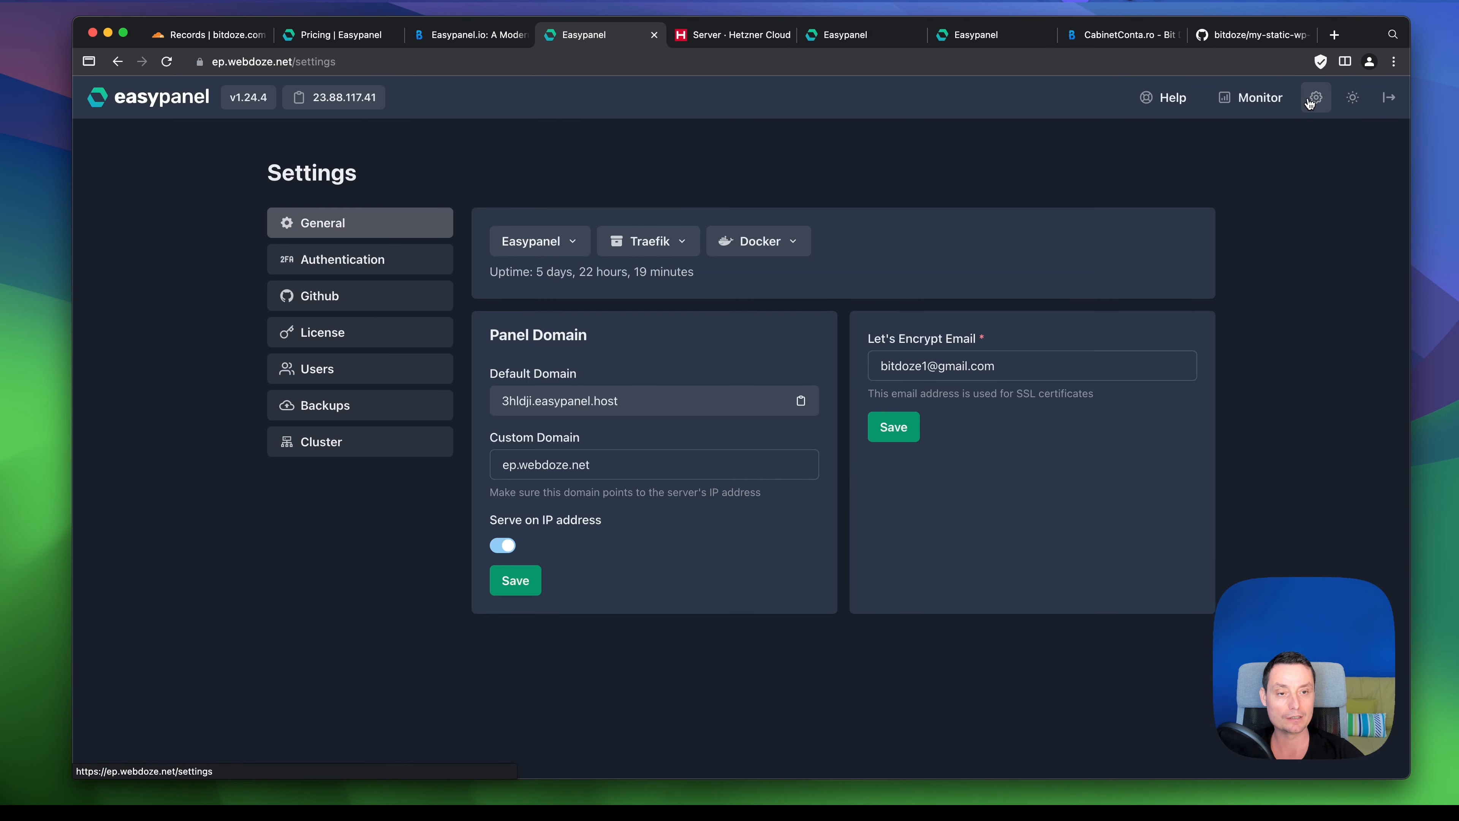
{"action": "left_click", "coordinate": [396, 298]}
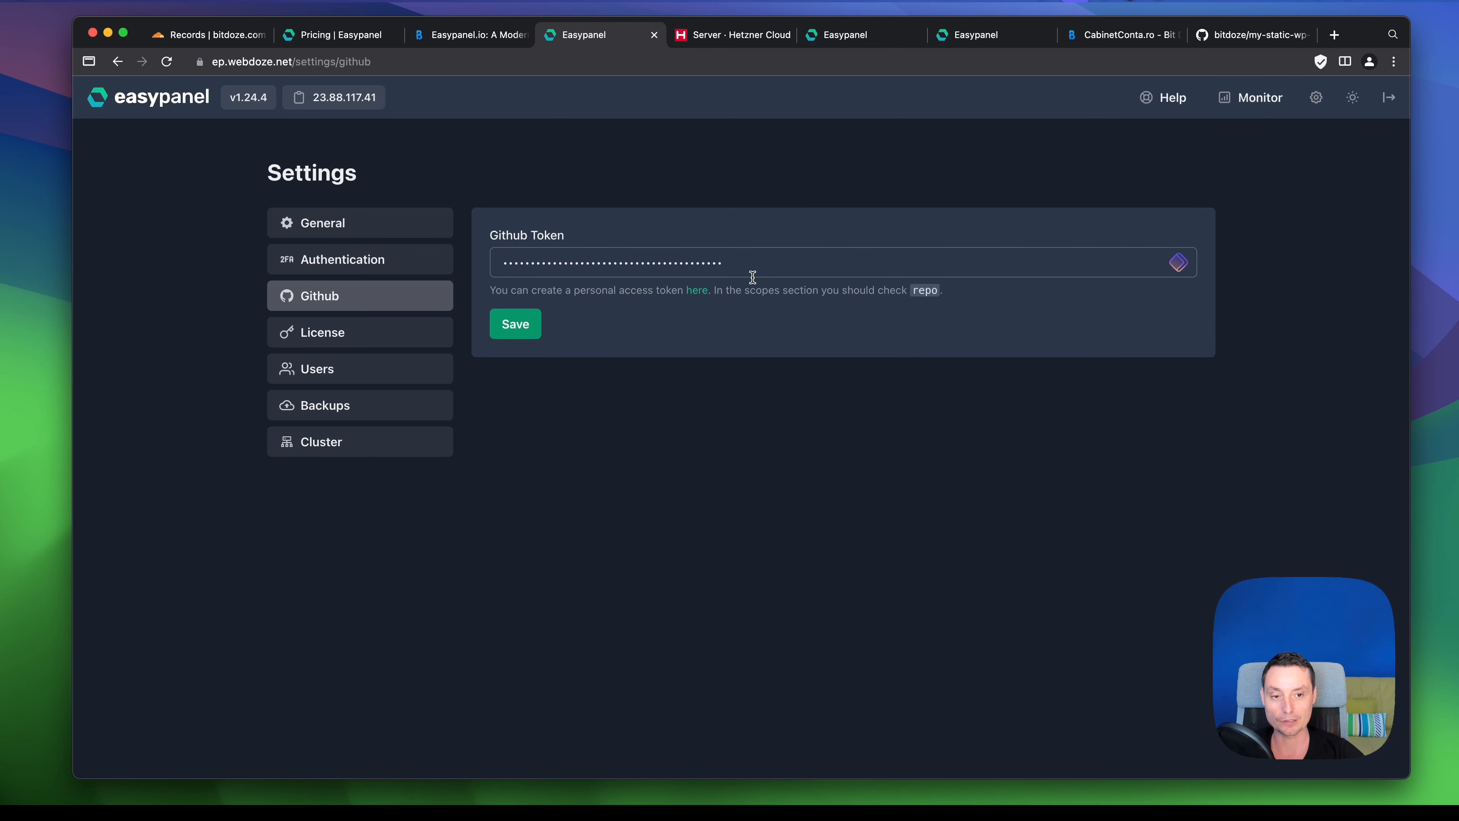
{"action": "left_click", "coordinate": [1320, 112]}
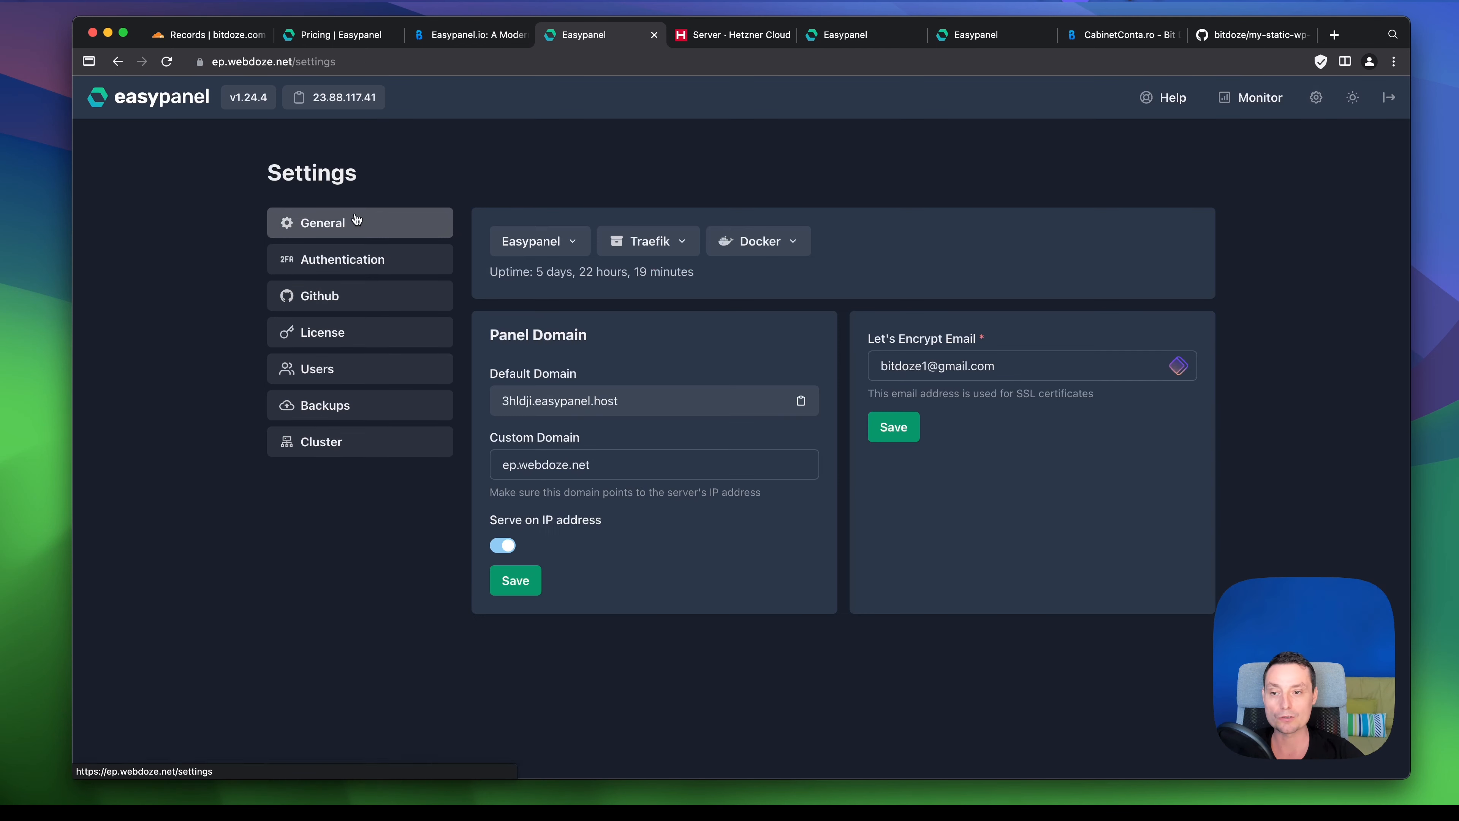
{"action": "left_click", "coordinate": [162, 102]}
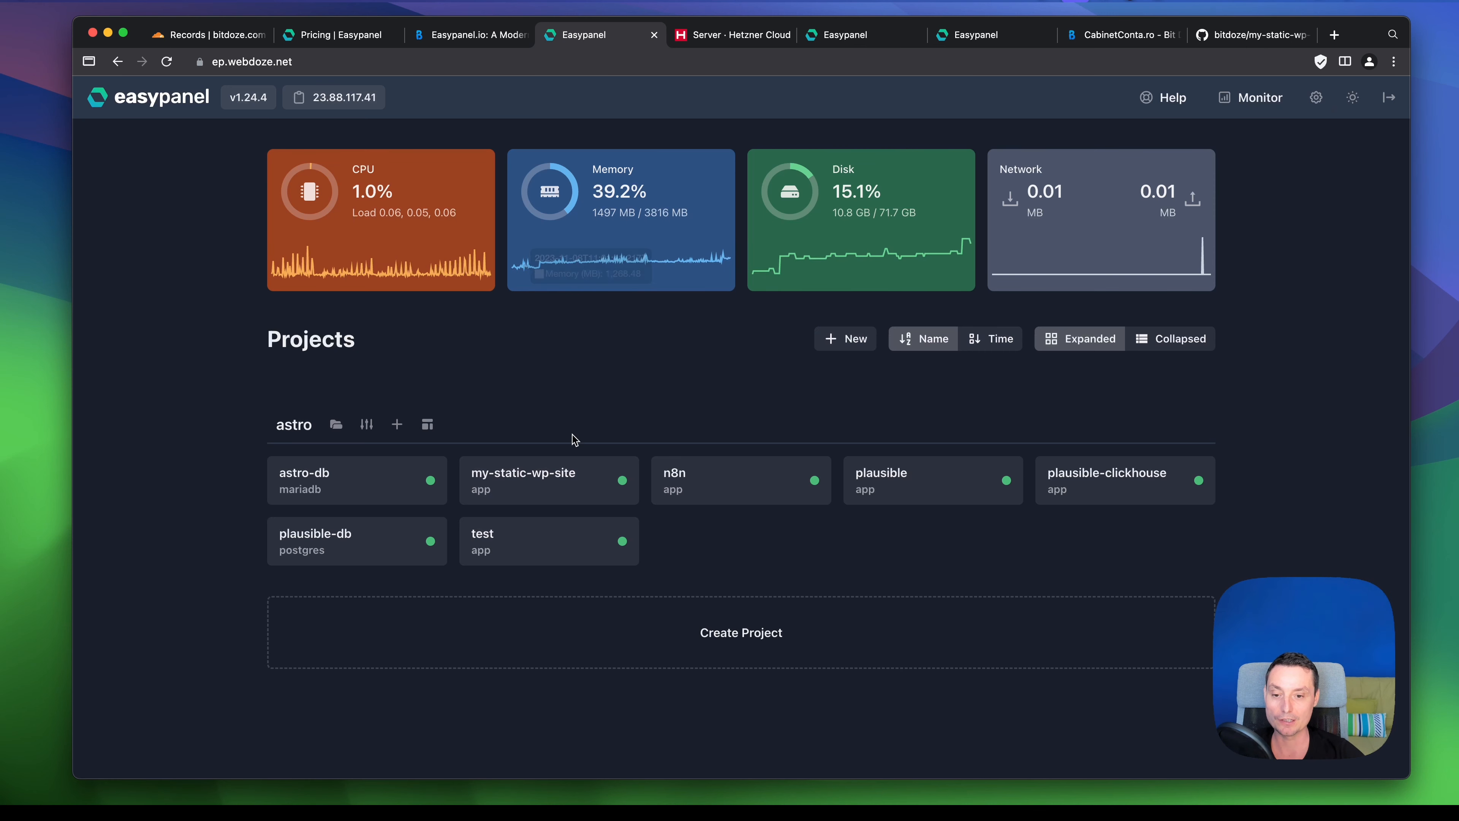
{"action": "left_click", "coordinate": [552, 473]}
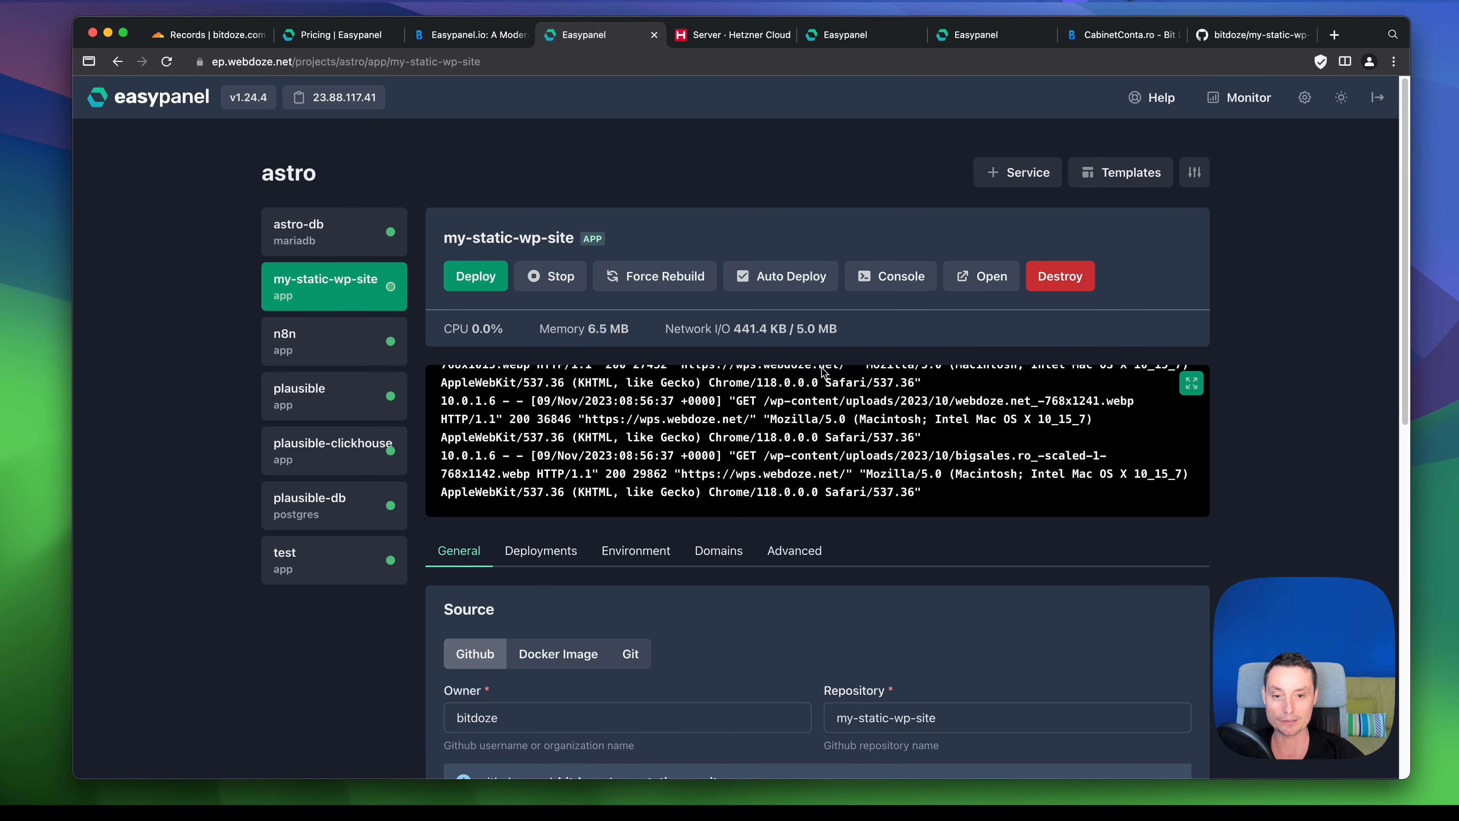
- Open the app's wps.webdoze.net domain in a new tab and check its address
{"action": "scroll", "coordinate": [885, 414], "scroll_direction": "down", "scroll_amount": 2}
{"action": "left_click", "coordinate": [706, 495]}
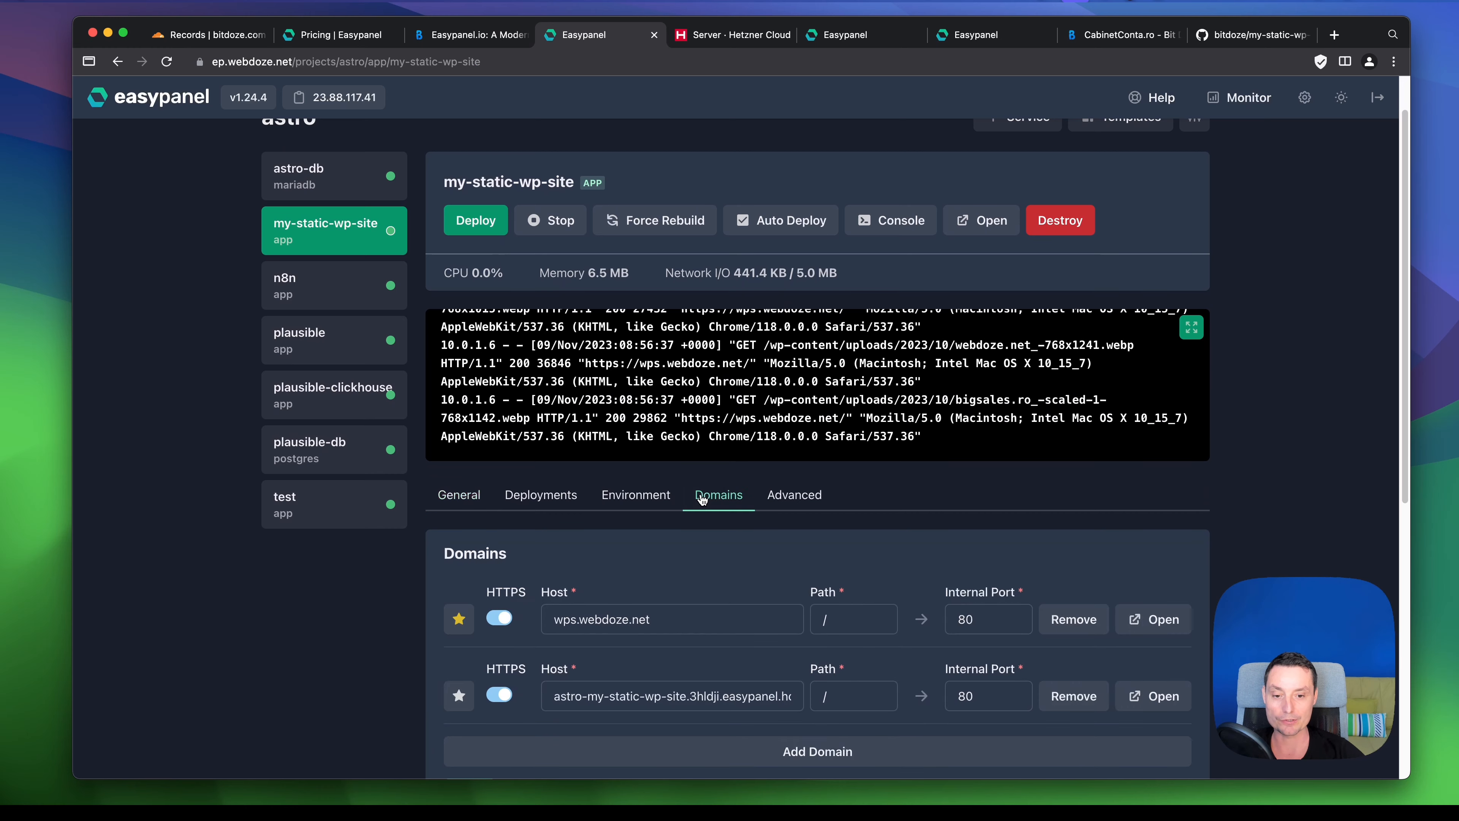
{"action": "scroll", "coordinate": [770, 479], "scroll_direction": "down", "scroll_amount": 4}
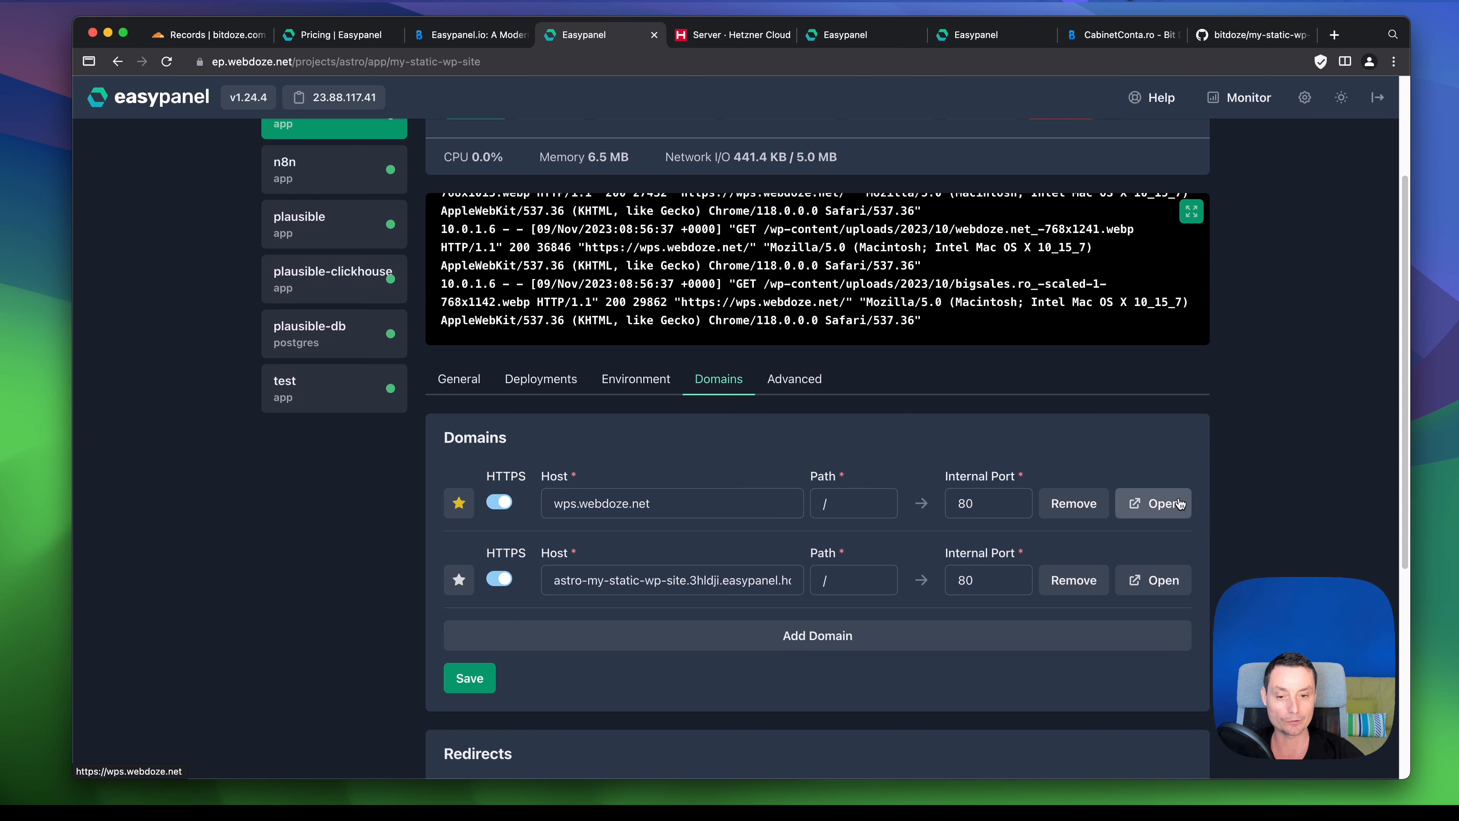
{"action": "left_click", "coordinate": [1161, 503]}
{"action": "left_click", "coordinate": [291, 63]}
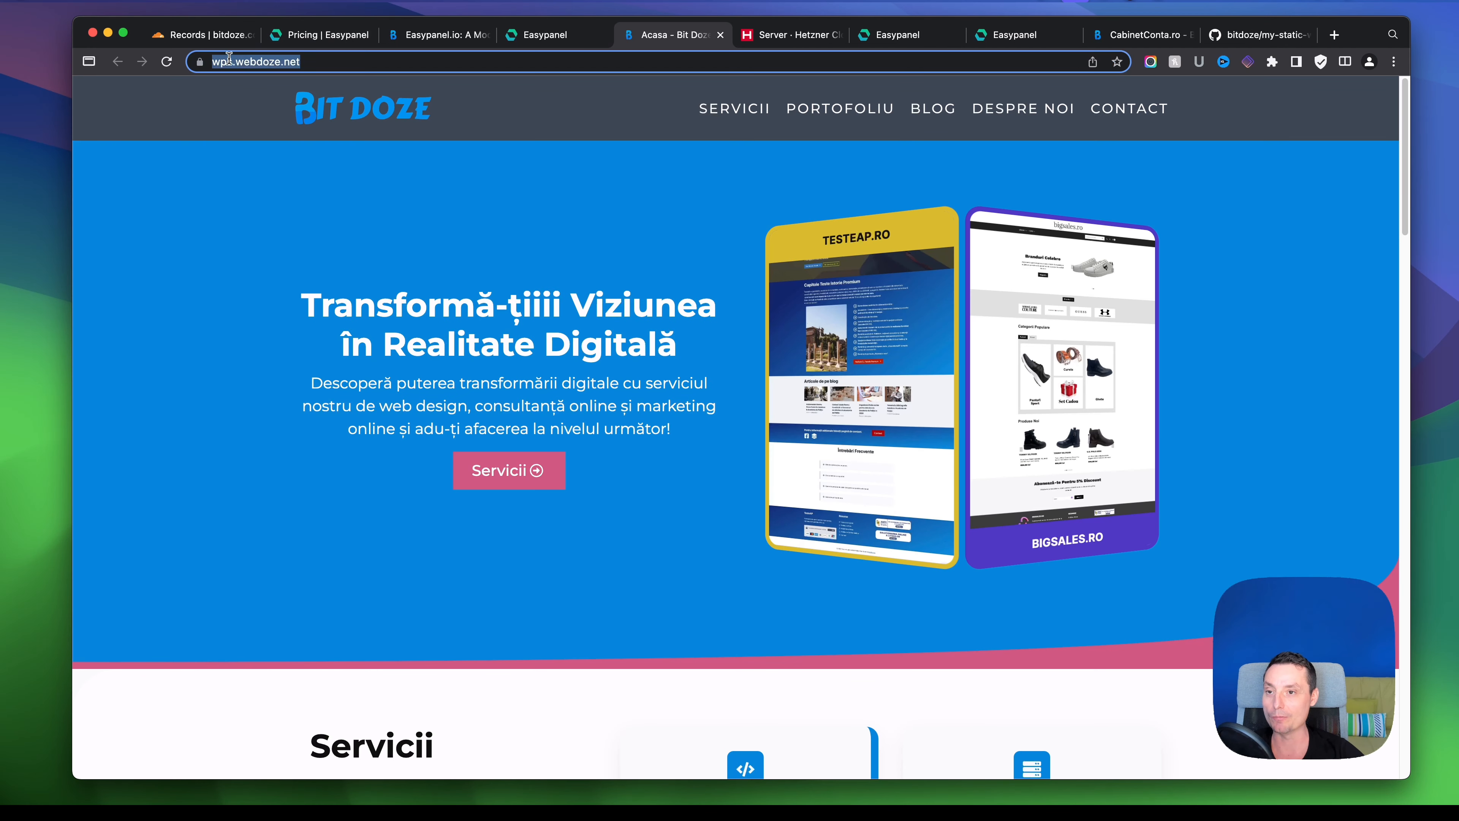
{"action": "left_click", "coordinate": [255, 60]}
{"action": "scroll", "coordinate": [324, 95], "scroll_direction": "down", "scroll_amount": 7}
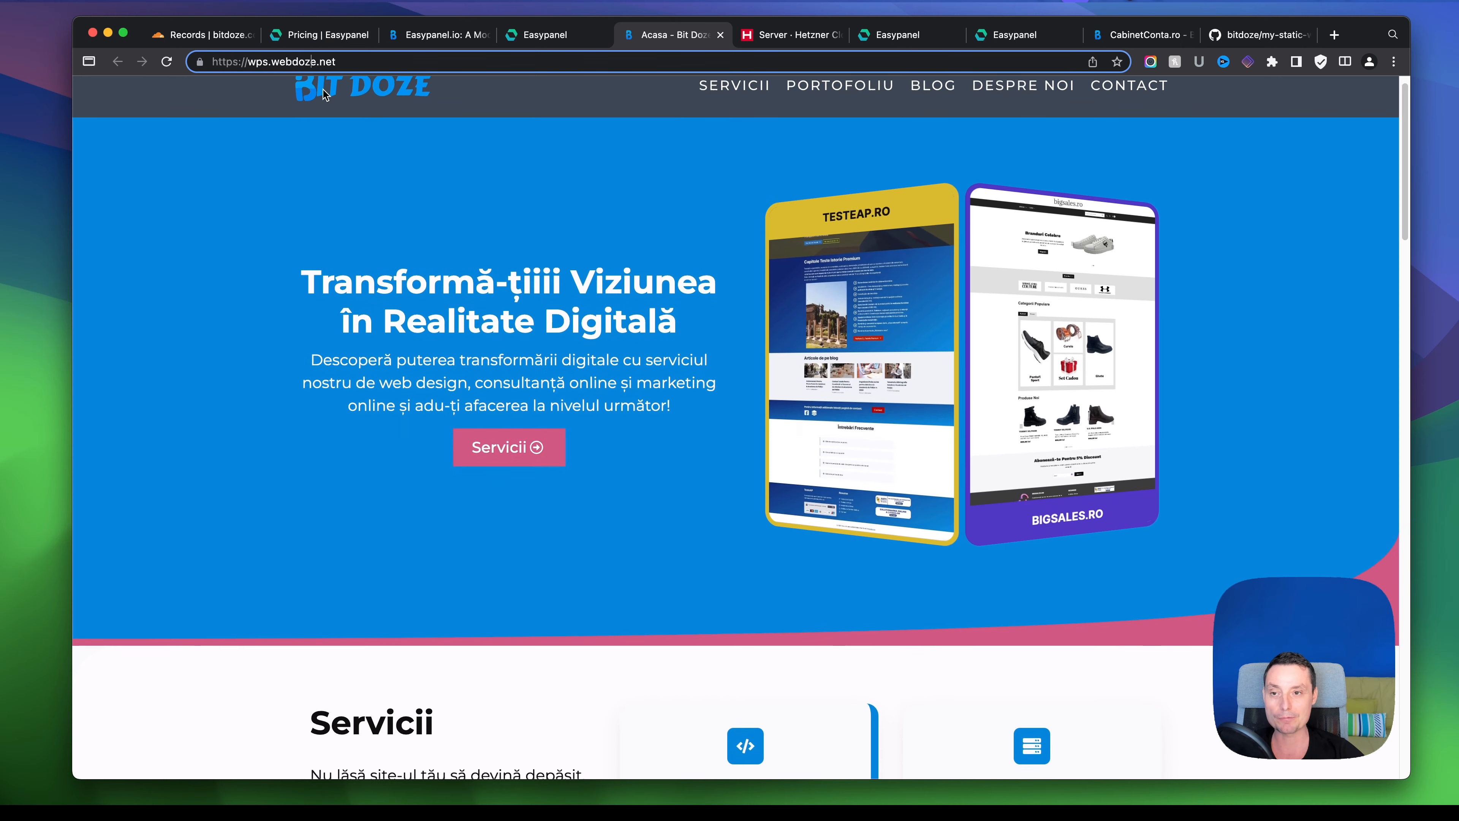
{"action": "scroll", "coordinate": [325, 101], "scroll_direction": "down", "scroll_amount": 15}
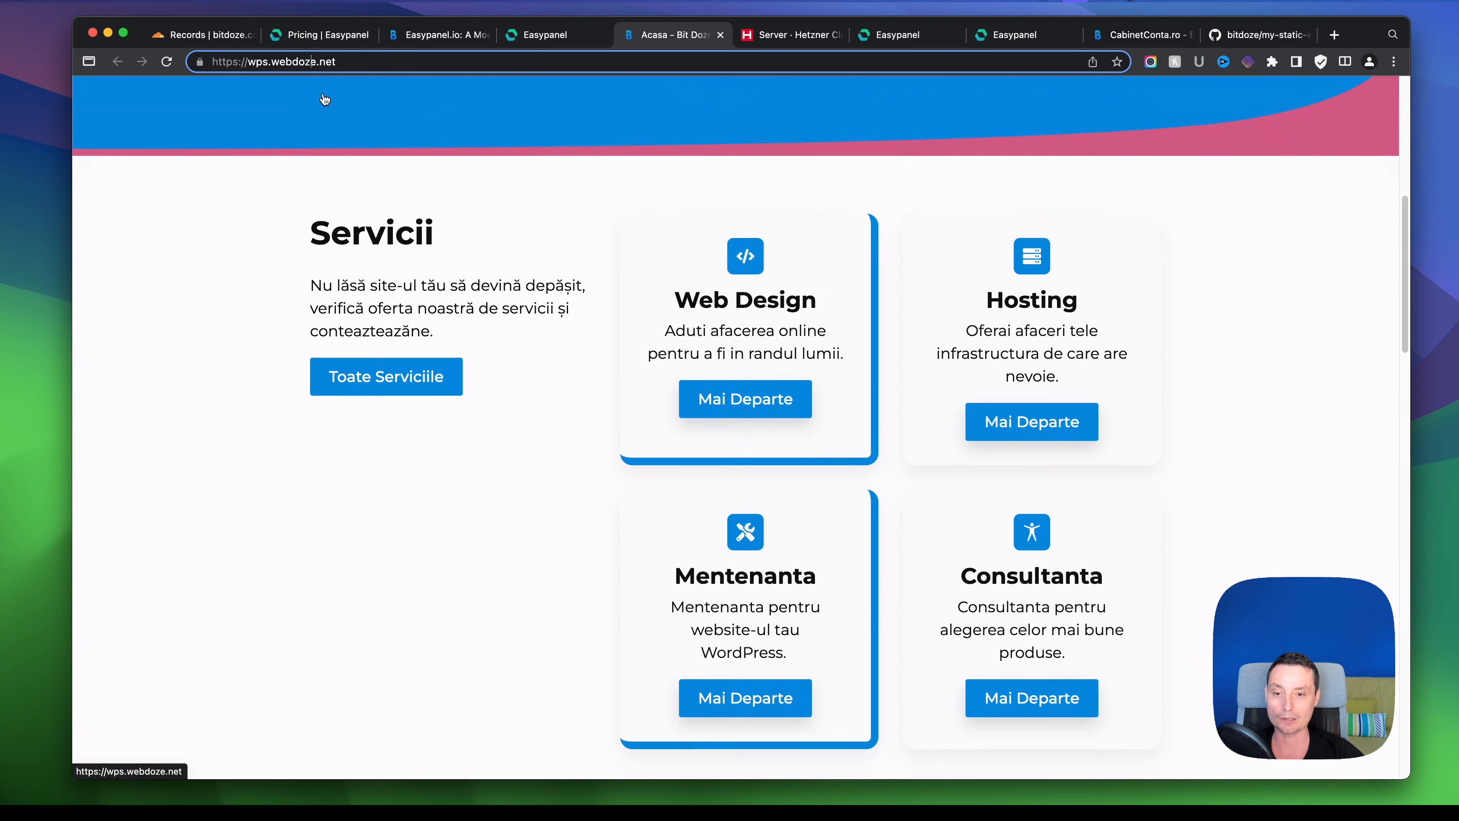
{"action": "scroll", "coordinate": [672, 218], "scroll_direction": "down", "scroll_amount": 10}
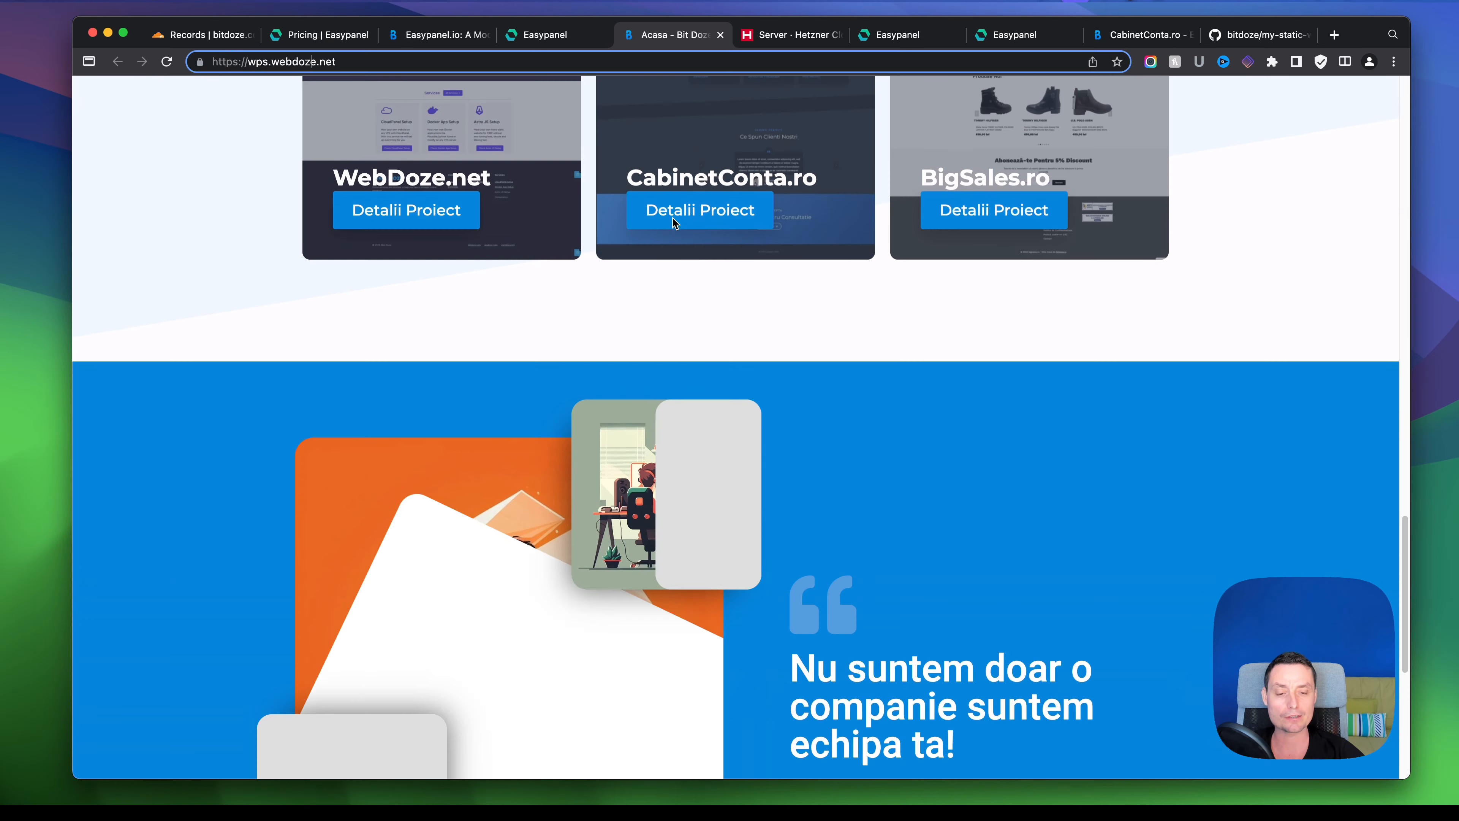
{"action": "scroll", "coordinate": [701, 276], "scroll_direction": "up", "scroll_amount": 10}
- Return to Easypanel, view the n8n app, then open the other server's dragos project
{"action": "scroll", "coordinate": [700, 276], "scroll_direction": "up", "scroll_amount": 20}
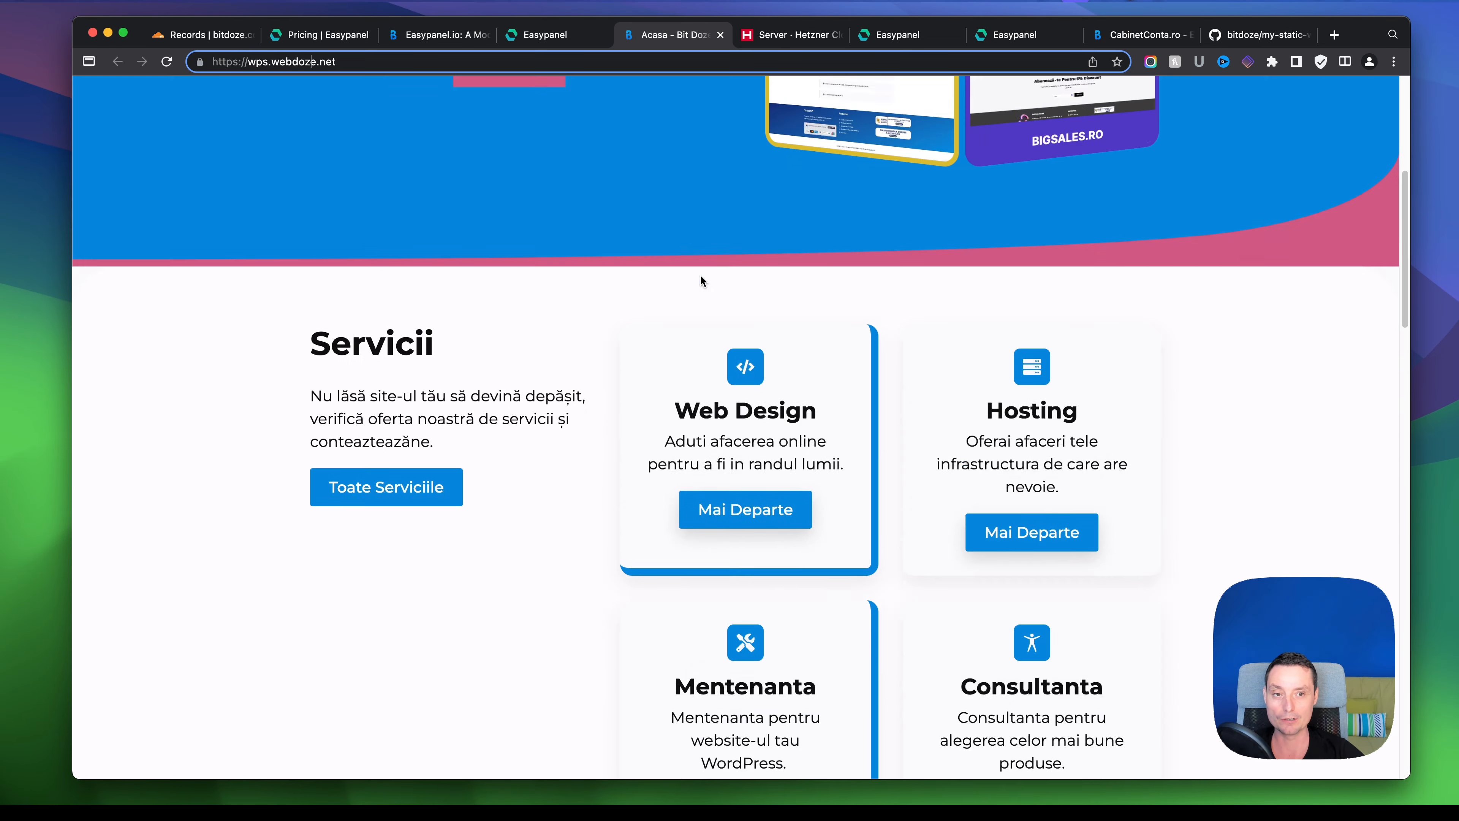
{"action": "left_click", "coordinate": [520, 35]}
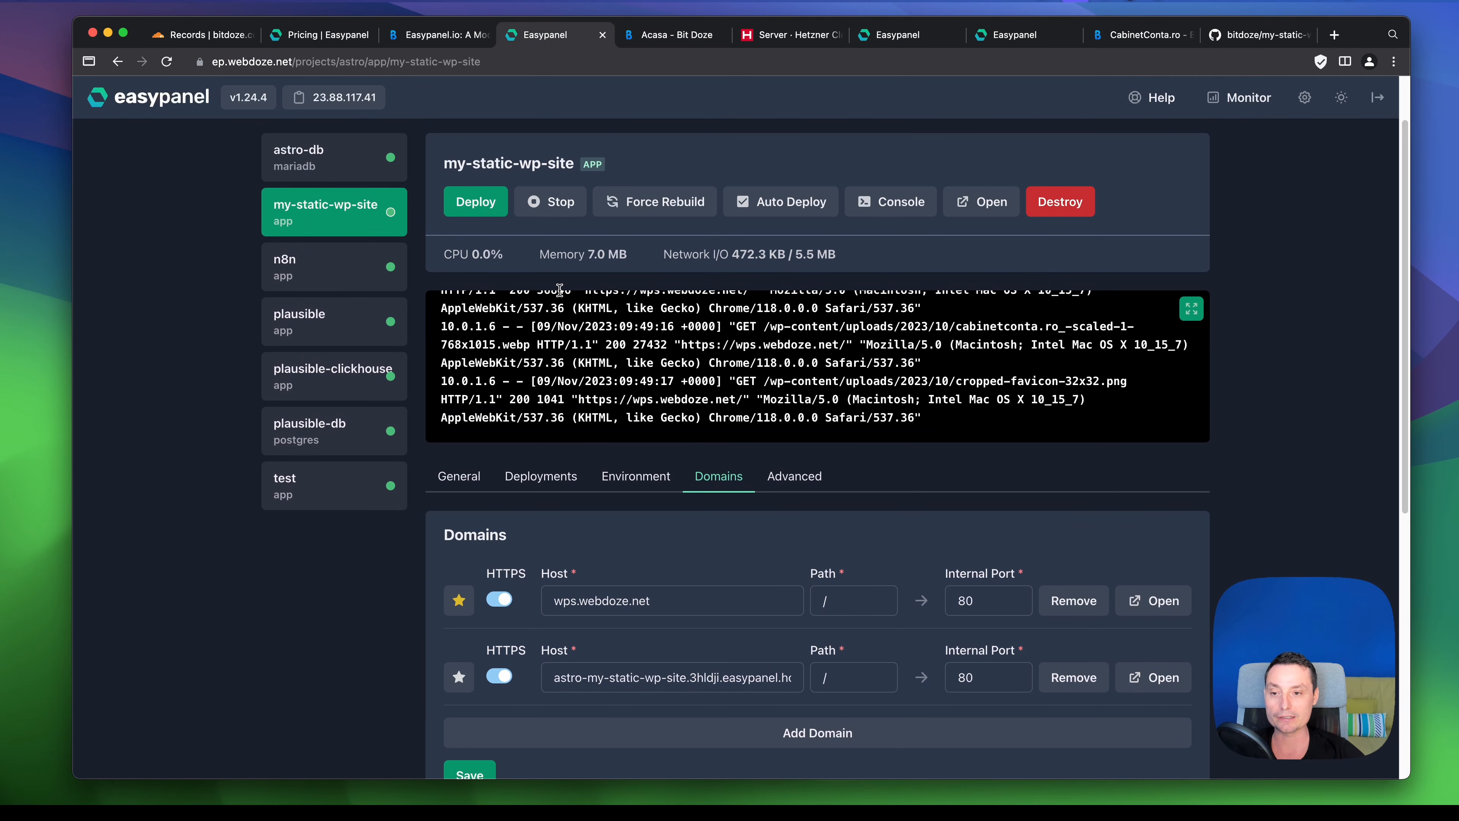
{"action": "scroll", "coordinate": [297, 266], "scroll_direction": "up", "scroll_amount": 2}
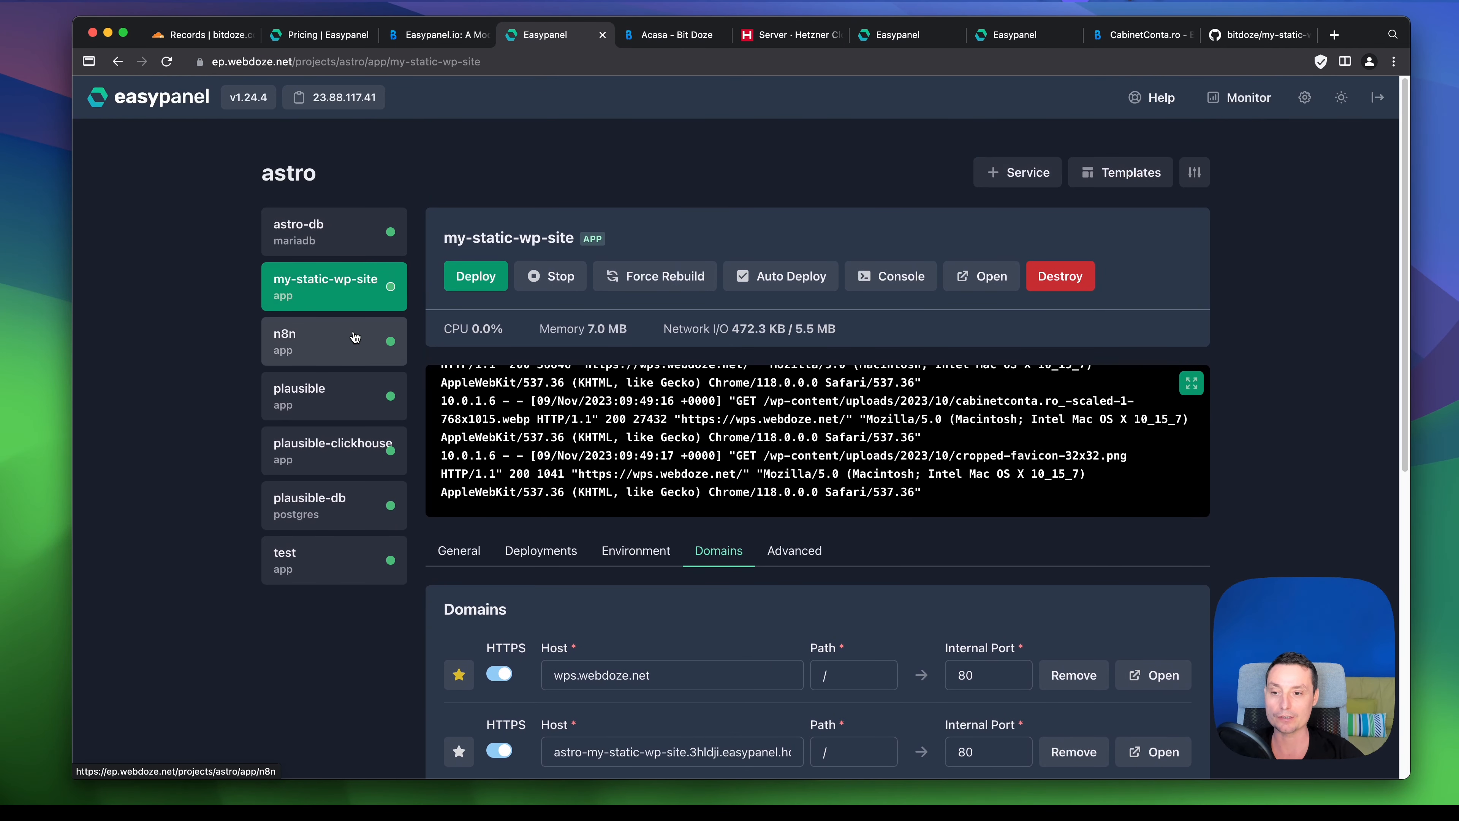
{"action": "left_click", "coordinate": [348, 342]}
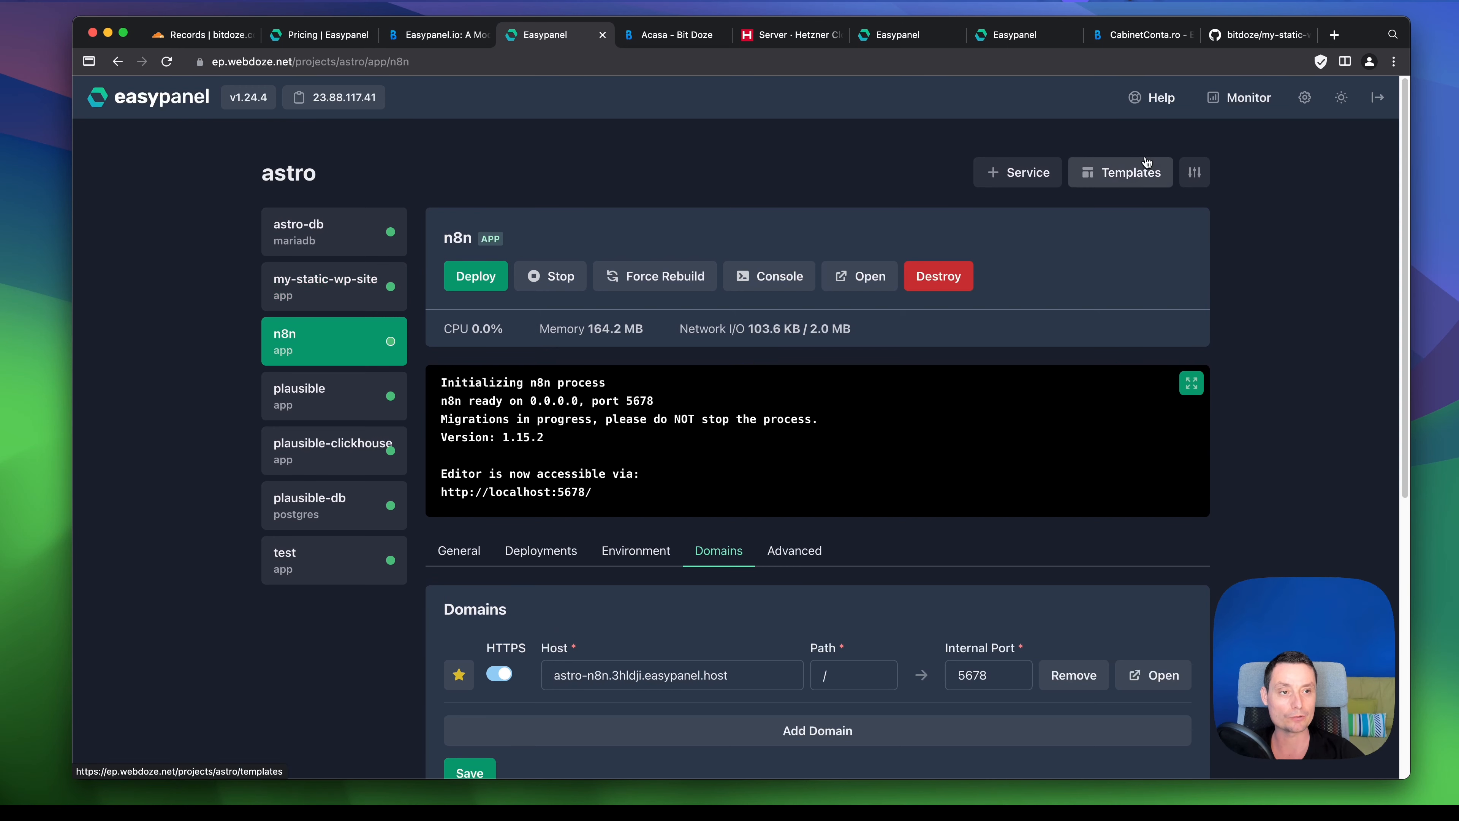
{"action": "left_click", "coordinate": [305, 473]}
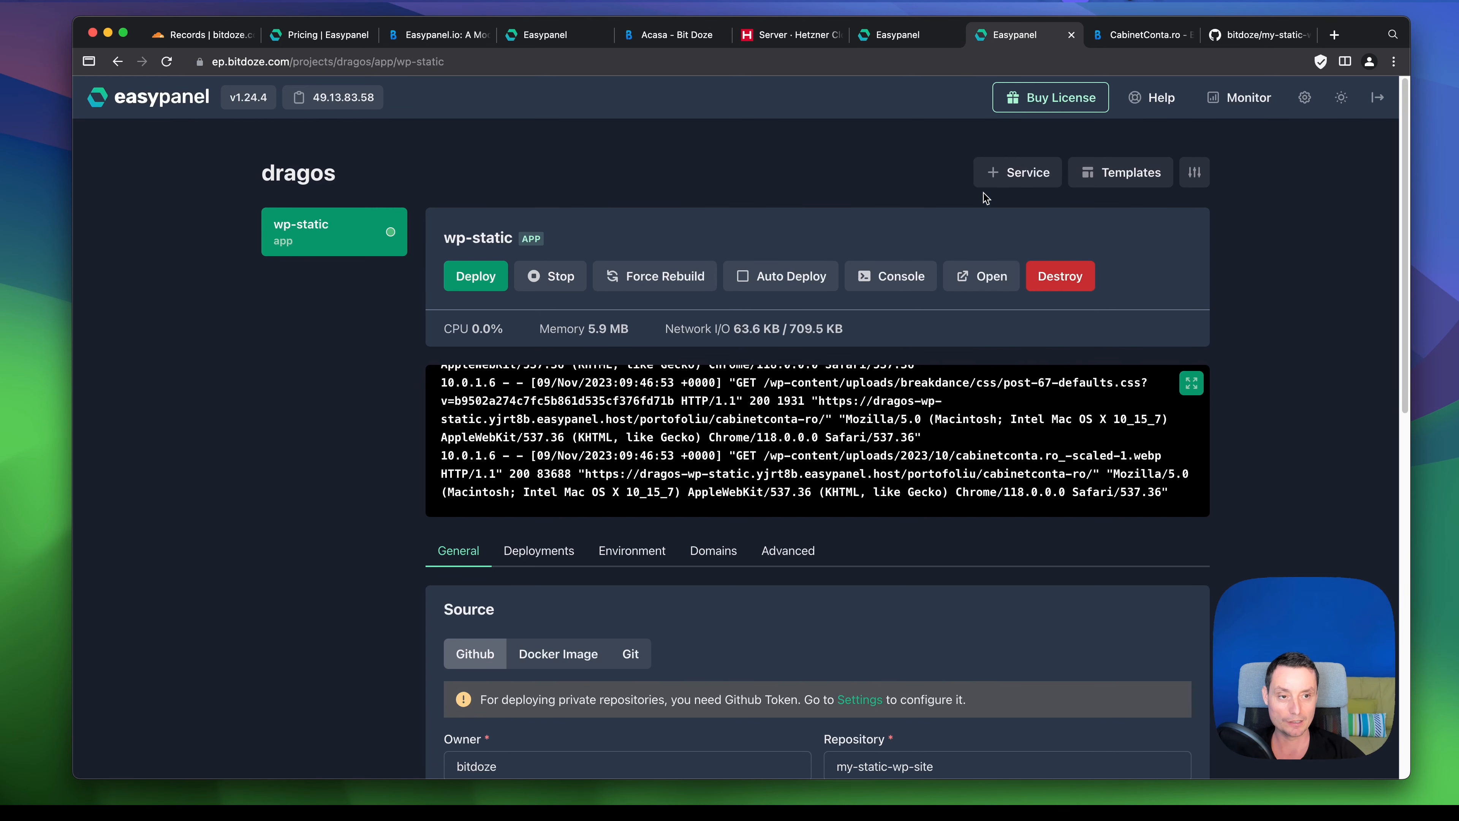
- Create a Plausible service from the template found via 'pla', using image plausible/analytics:latest
{"action": "left_click", "coordinate": [1109, 180]}
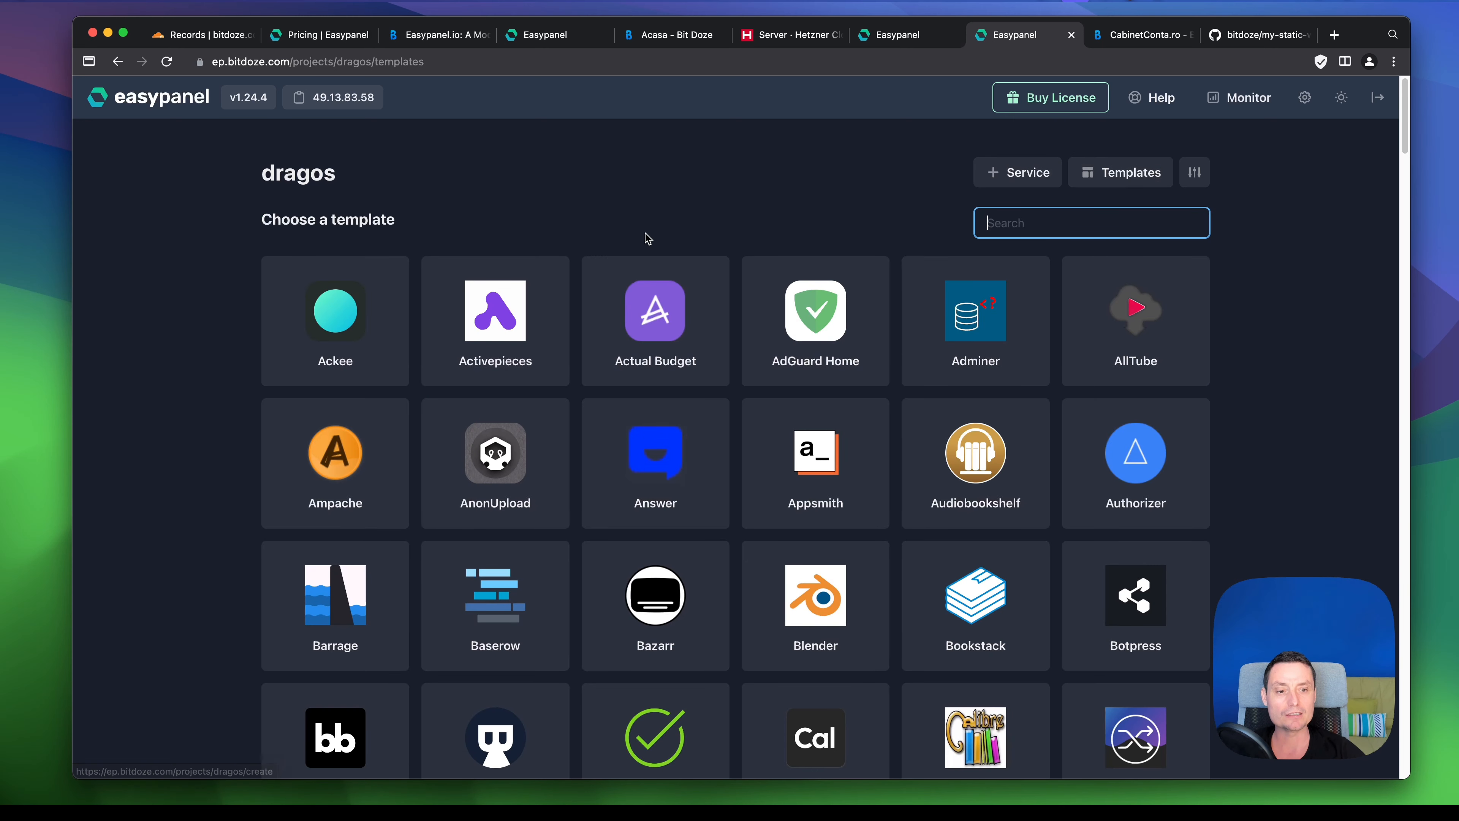
{"action": "scroll", "coordinate": [645, 235], "scroll_direction": "down", "scroll_amount": 3}
{"action": "scroll", "coordinate": [647, 238], "scroll_direction": "down", "scroll_amount": 3}
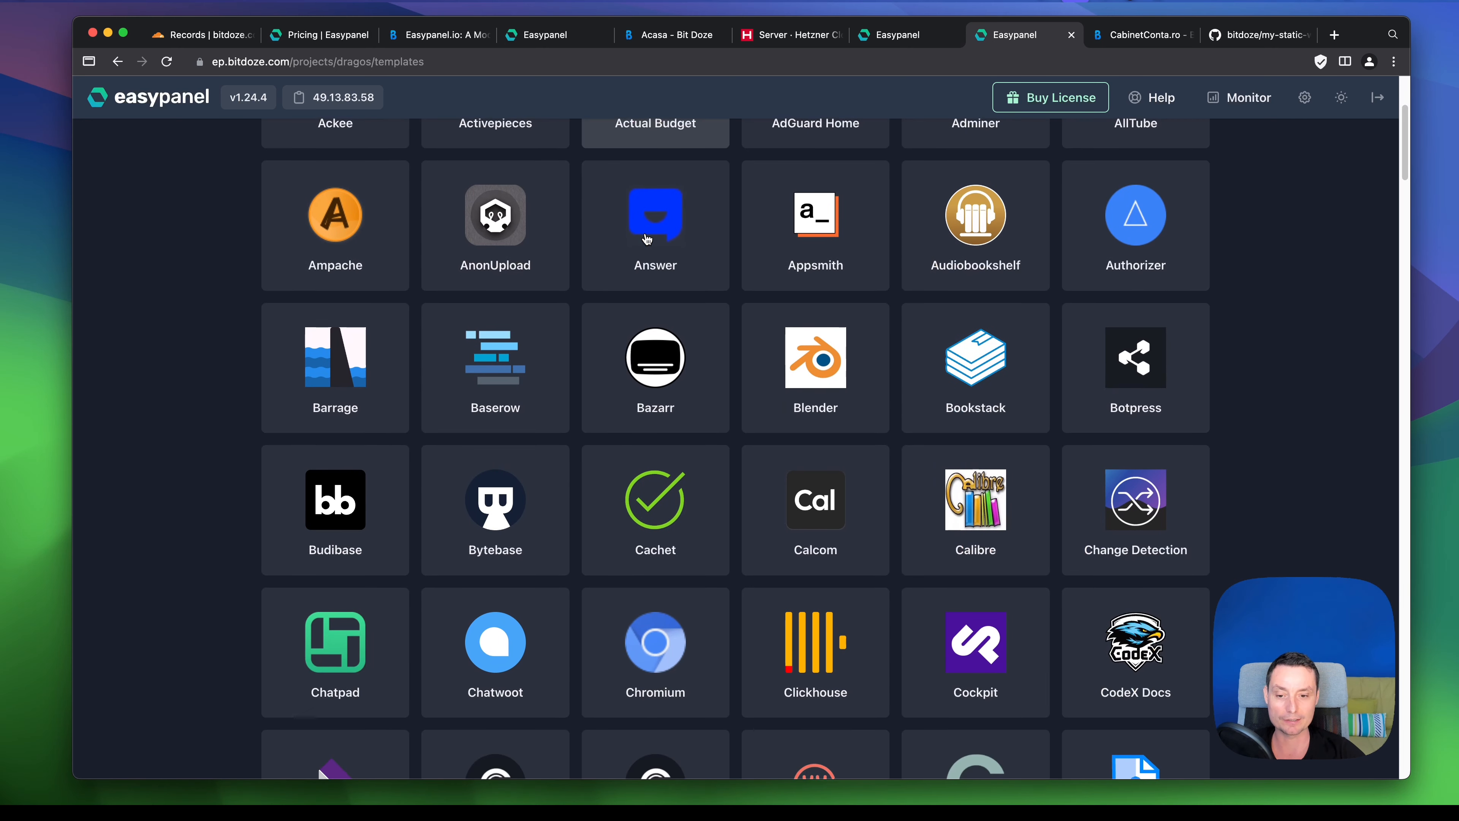
{"action": "scroll", "coordinate": [647, 239], "scroll_direction": "up", "scroll_amount": 6}
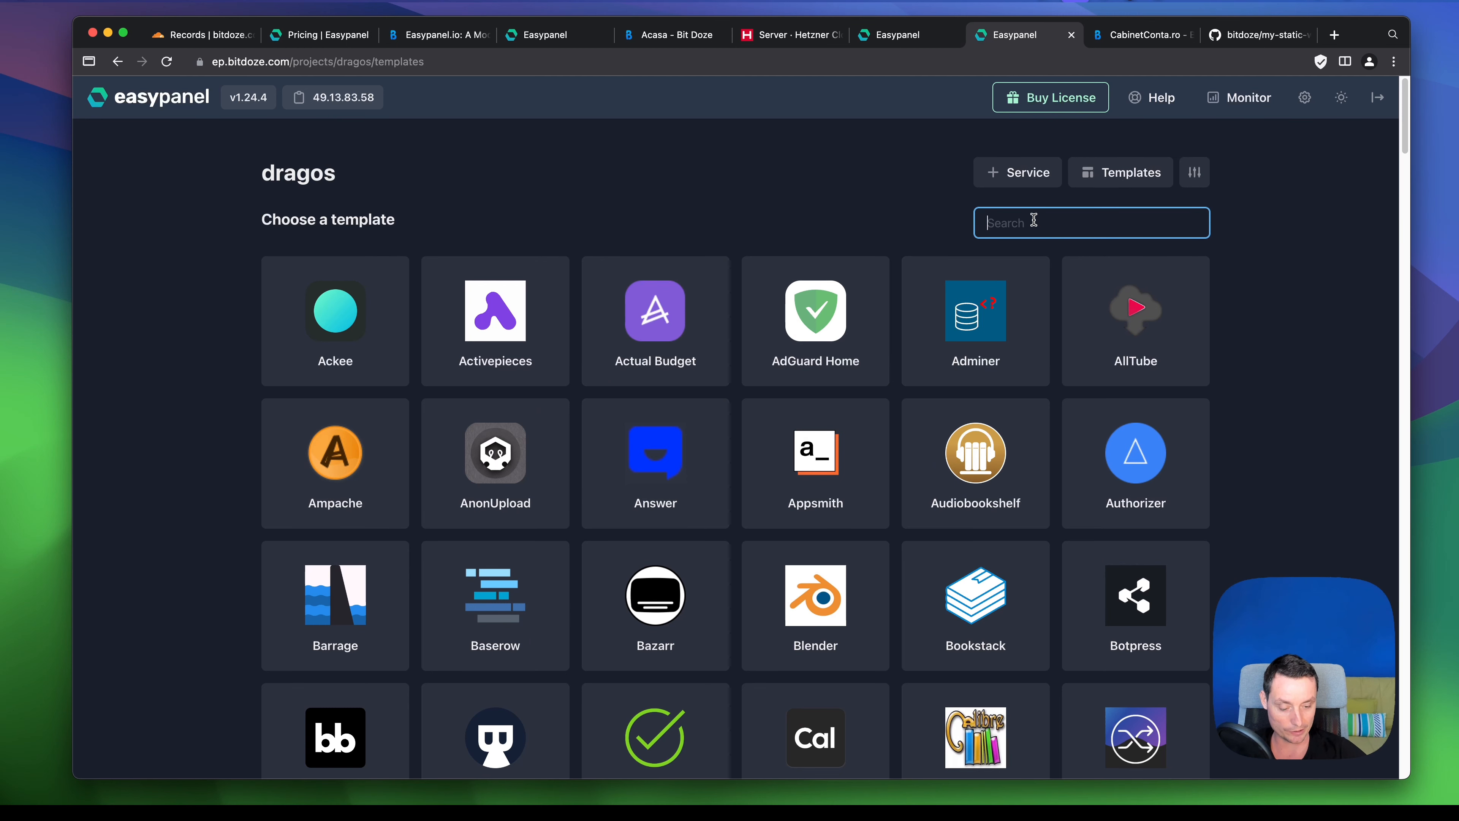
{"action": "type", "text": "pla"}
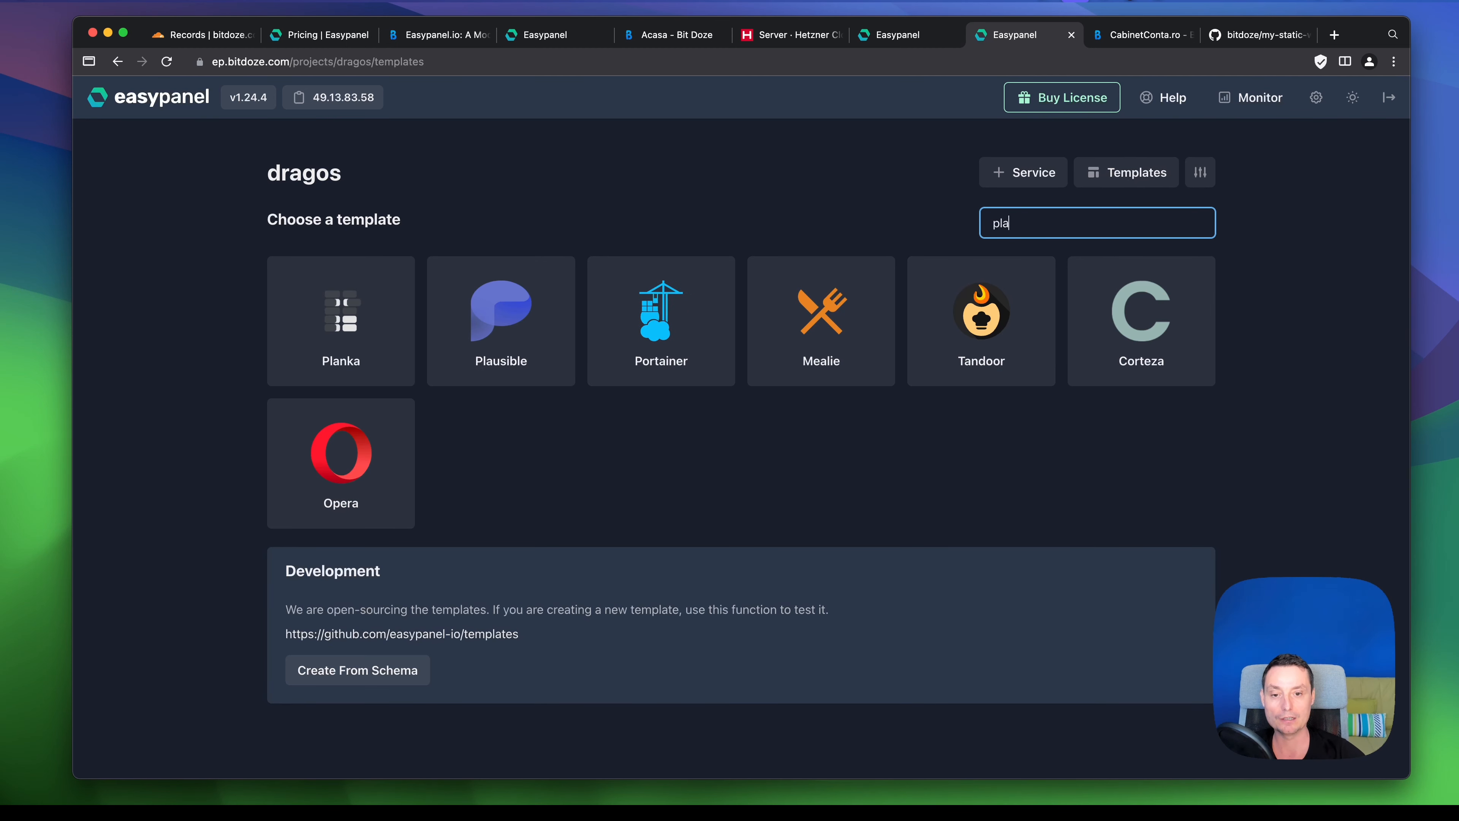
{"action": "left_click", "coordinate": [516, 327]}
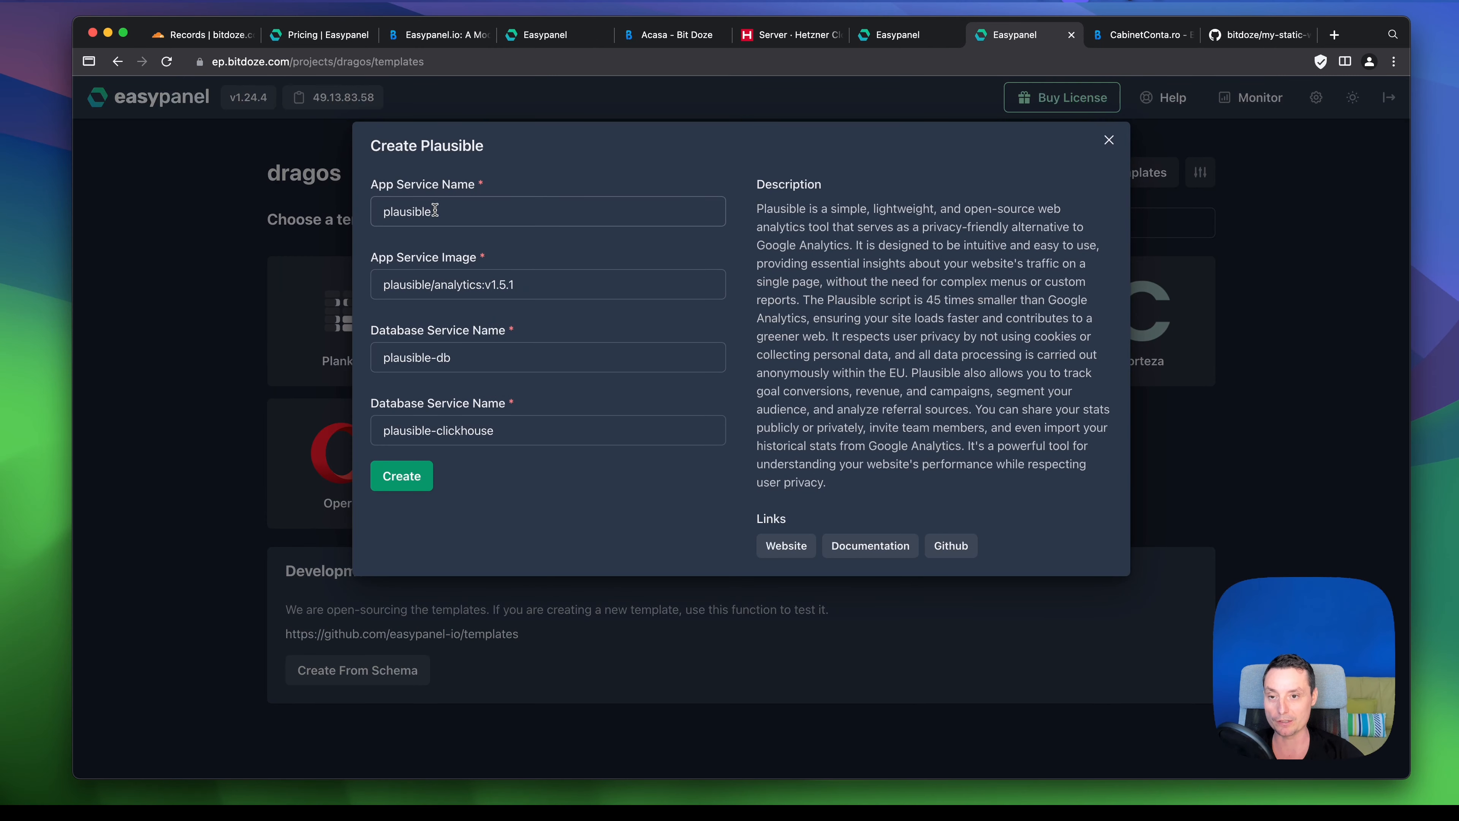
{"action": "double_click", "coordinate": [487, 286]}
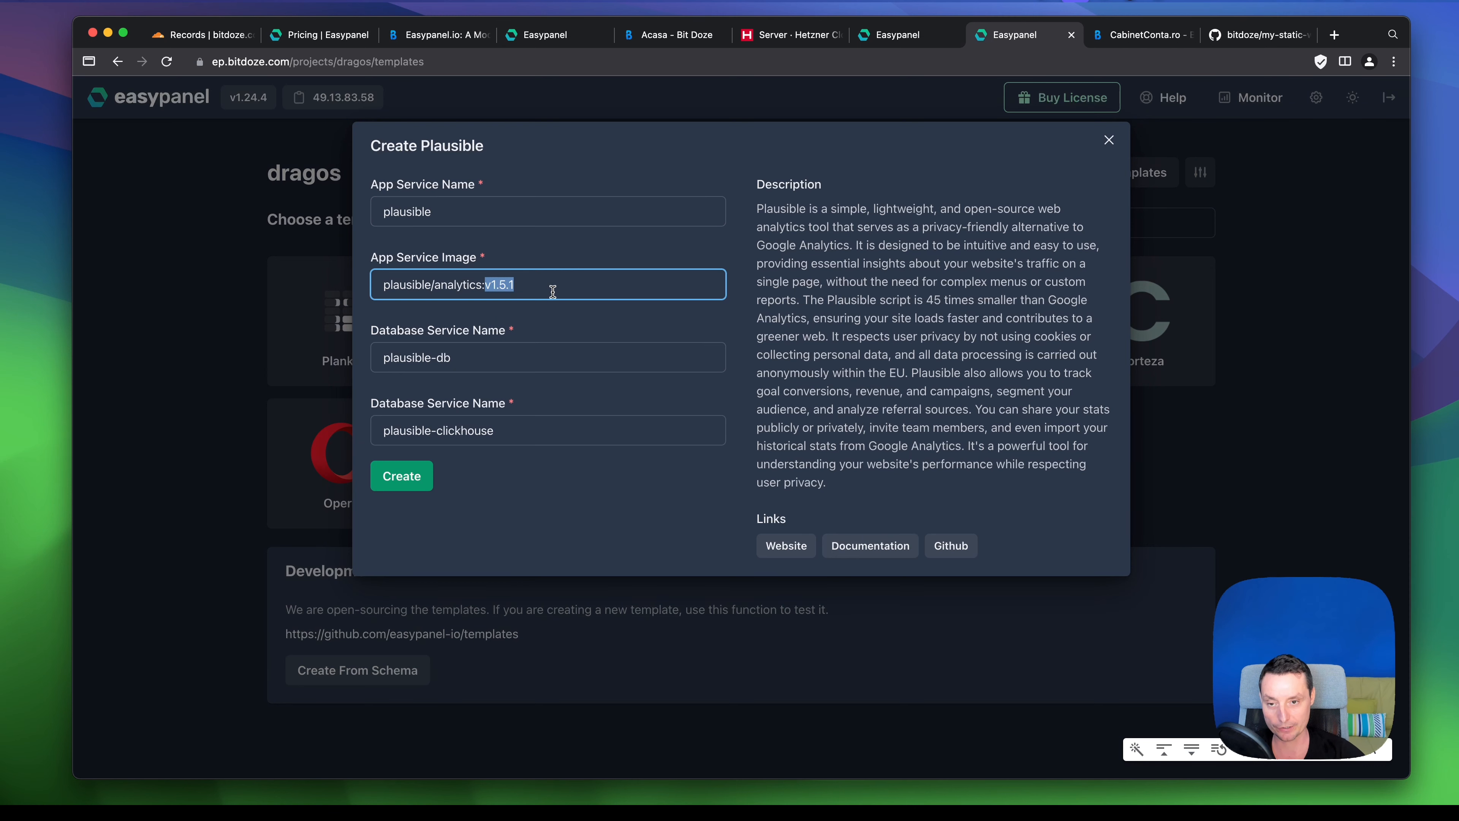
{"action": "type", "text": "latest"}
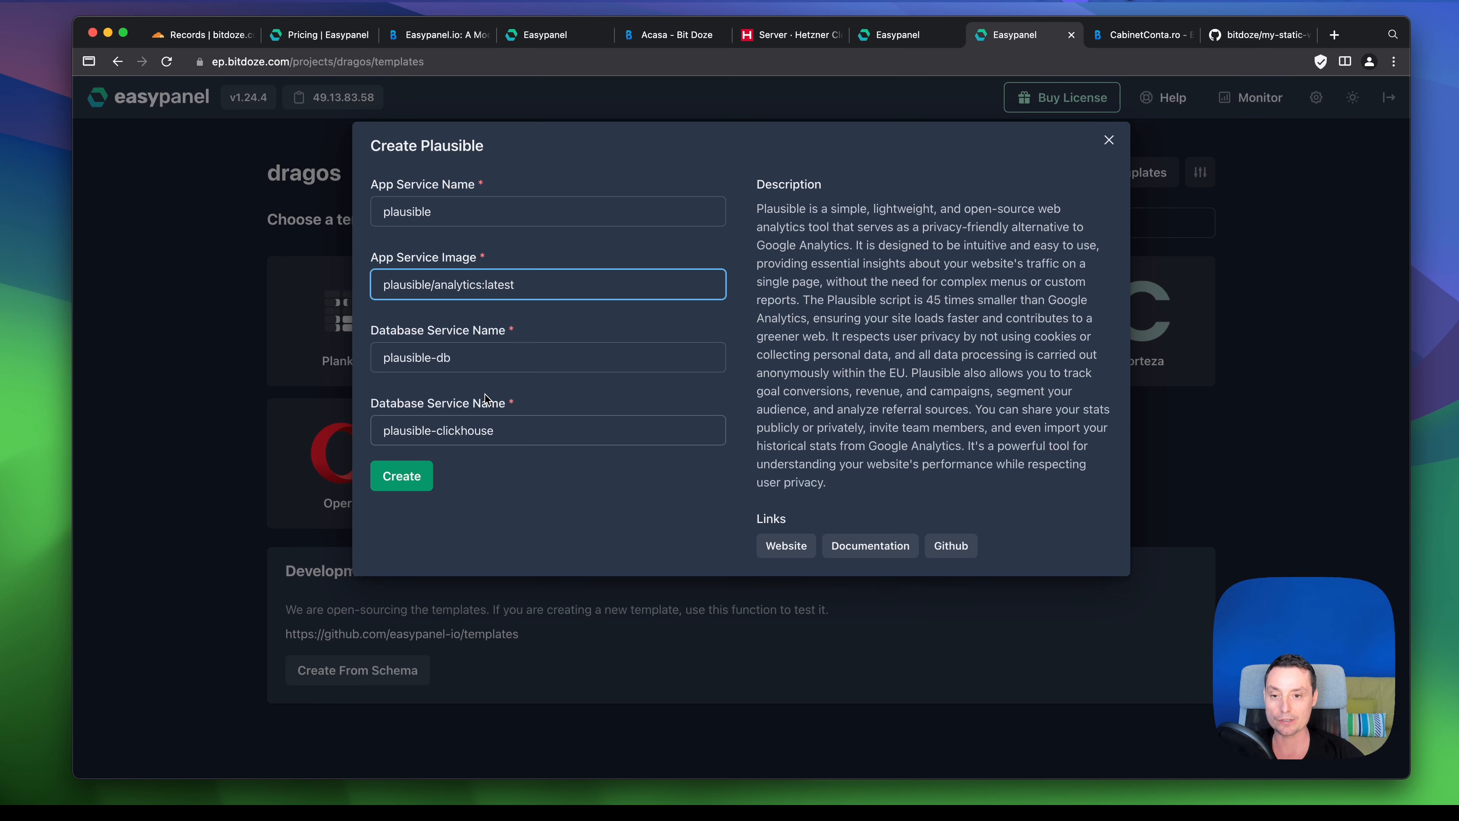
{"action": "left_click", "coordinate": [405, 477]}
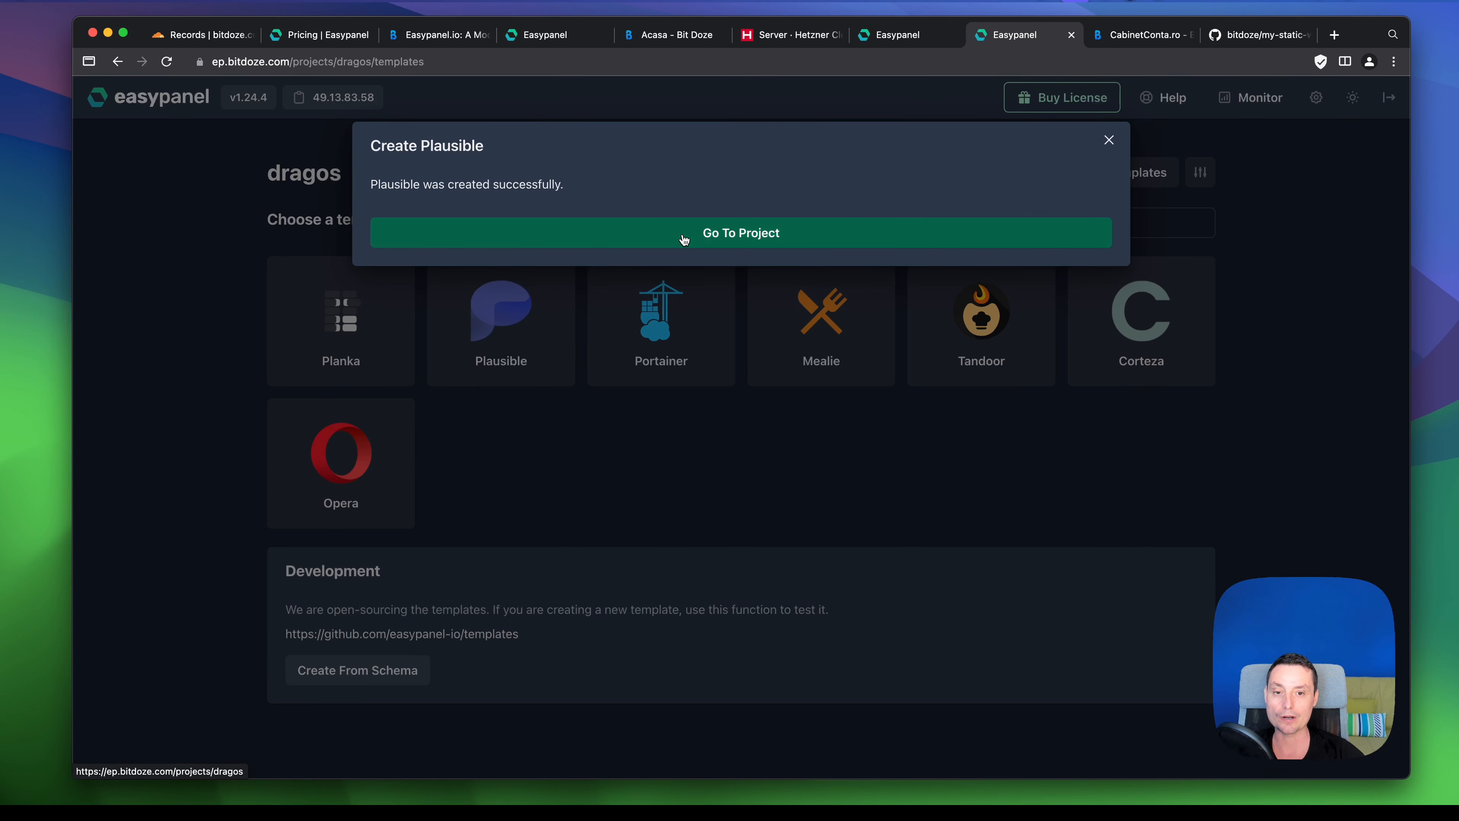
- Open the new plausible app and look at the plausible-clickhouse service
{"action": "left_click", "coordinate": [683, 234]}
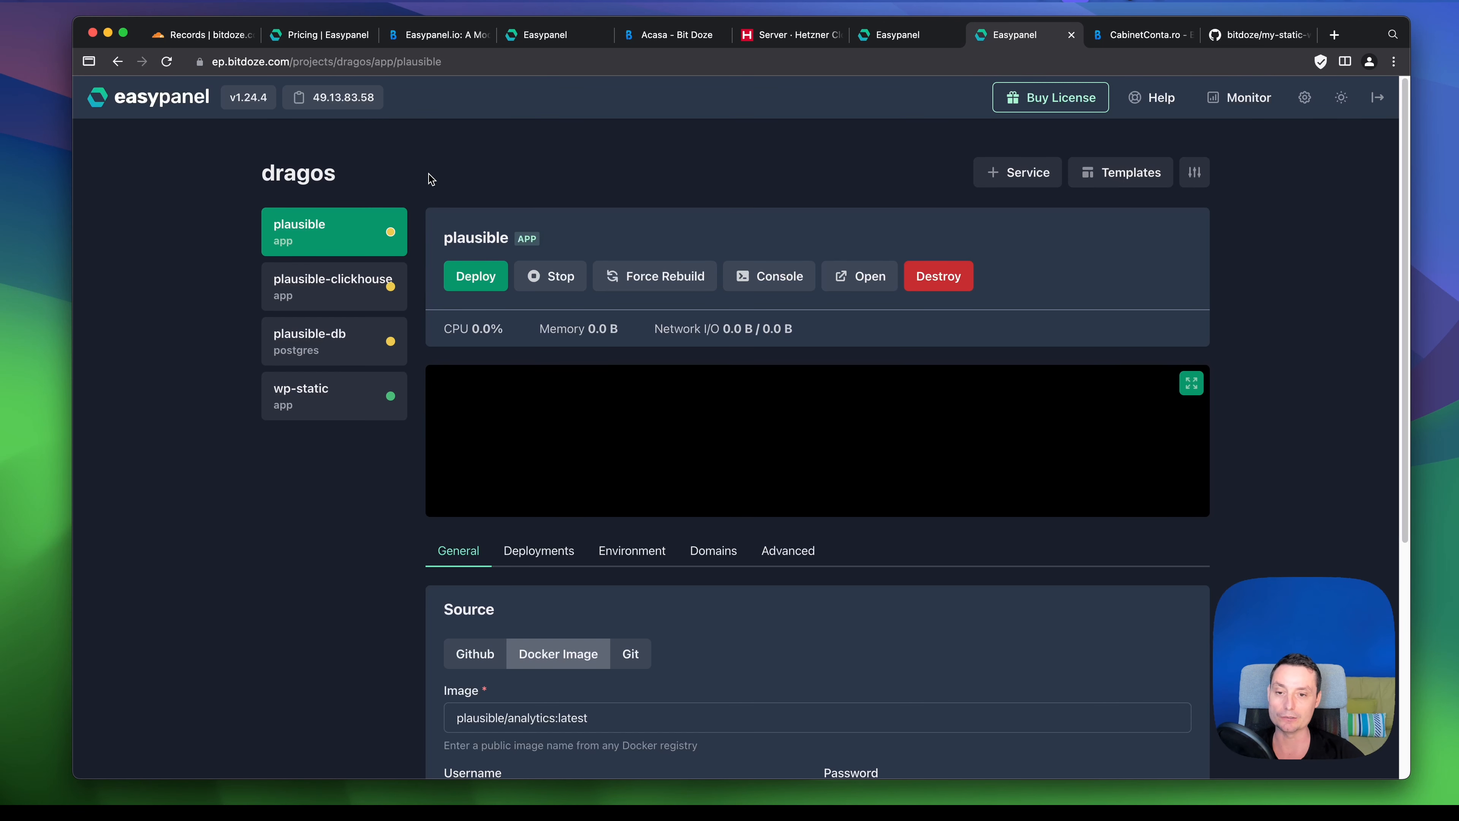
{"action": "scroll", "coordinate": [707, 171], "scroll_direction": "down", "scroll_amount": 1}
{"action": "scroll", "coordinate": [707, 172], "scroll_direction": "down", "scroll_amount": 3}
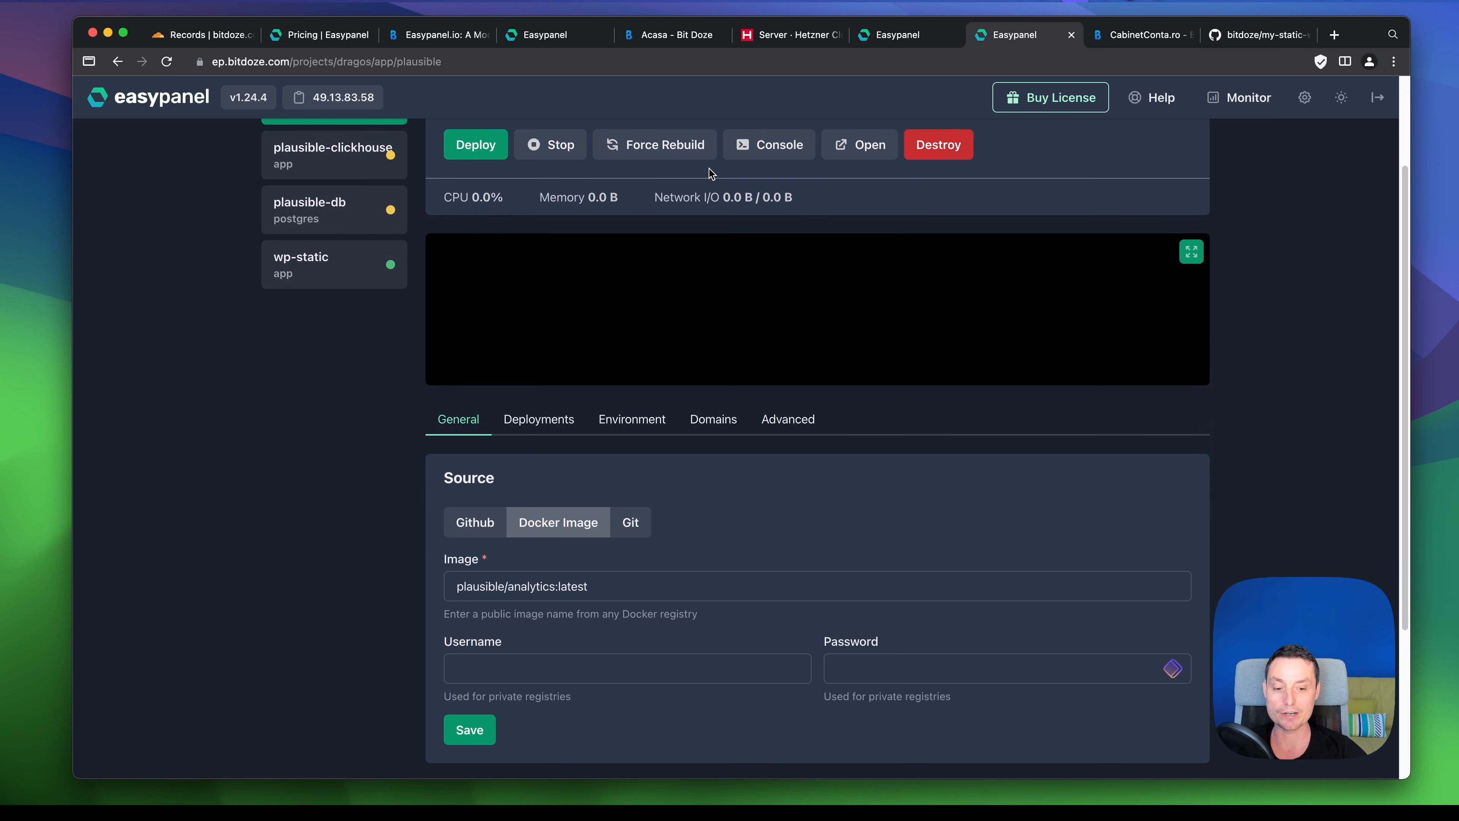
{"action": "scroll", "coordinate": [711, 173], "scroll_direction": "down", "scroll_amount": 2}
{"action": "scroll", "coordinate": [711, 173], "scroll_direction": "up", "scroll_amount": 3}
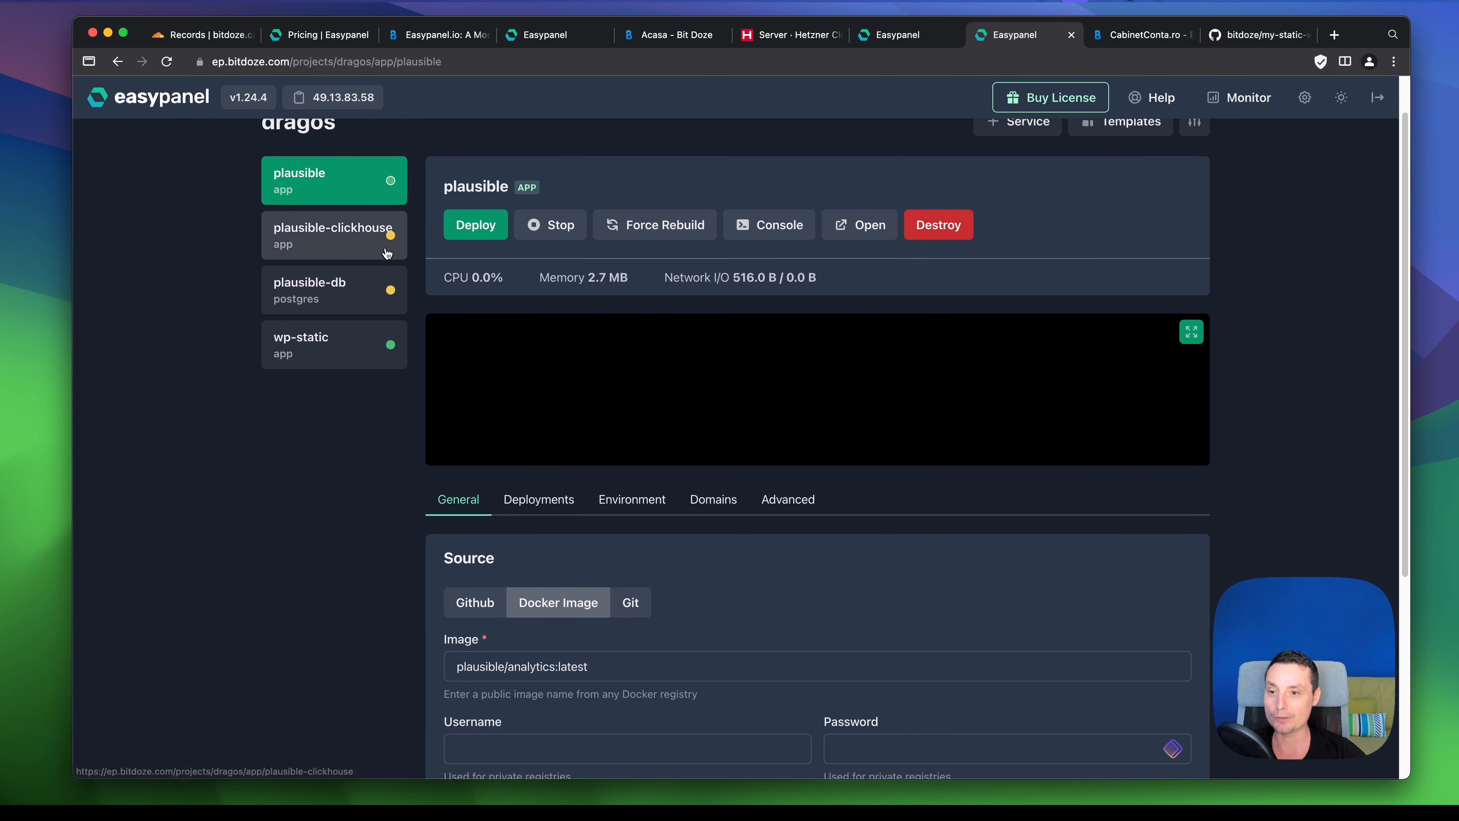
{"action": "left_click", "coordinate": [368, 238]}
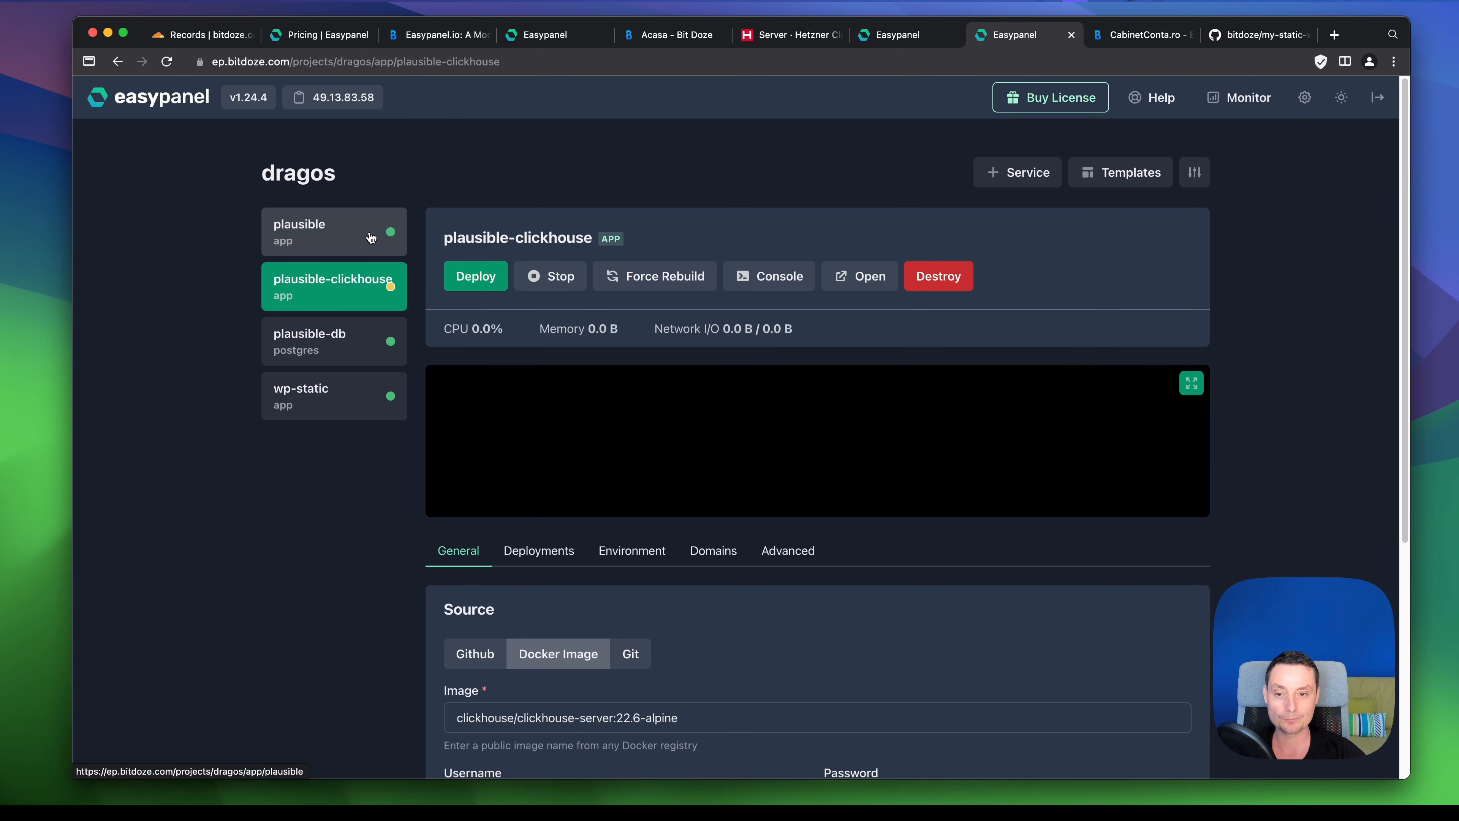
{"action": "left_click", "coordinate": [371, 236]}
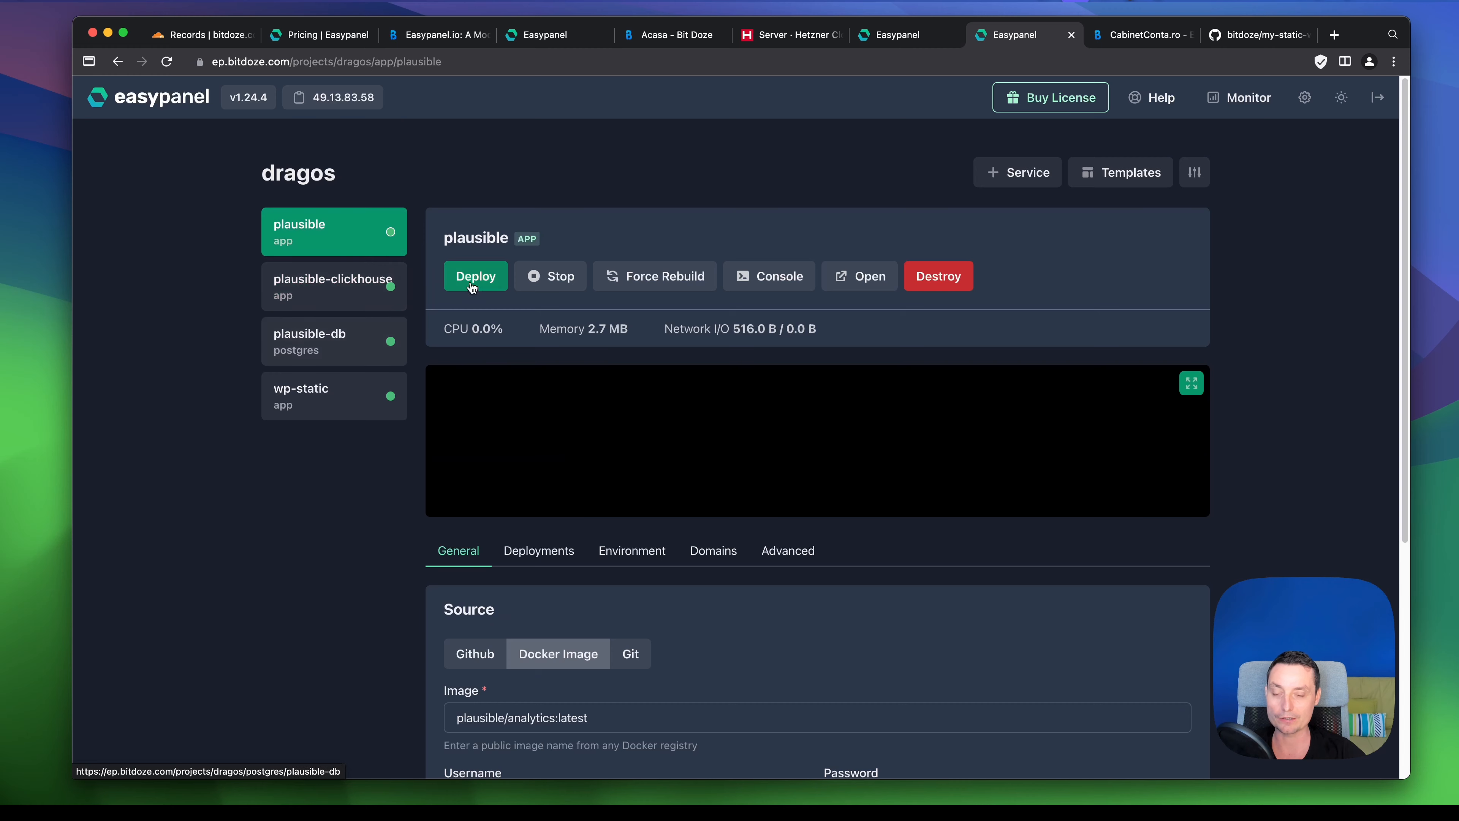
- Expand plausible's logs full-window to confirm successful database creation and migrations
{"action": "scroll", "coordinate": [575, 284], "scroll_direction": "down", "scroll_amount": 1}
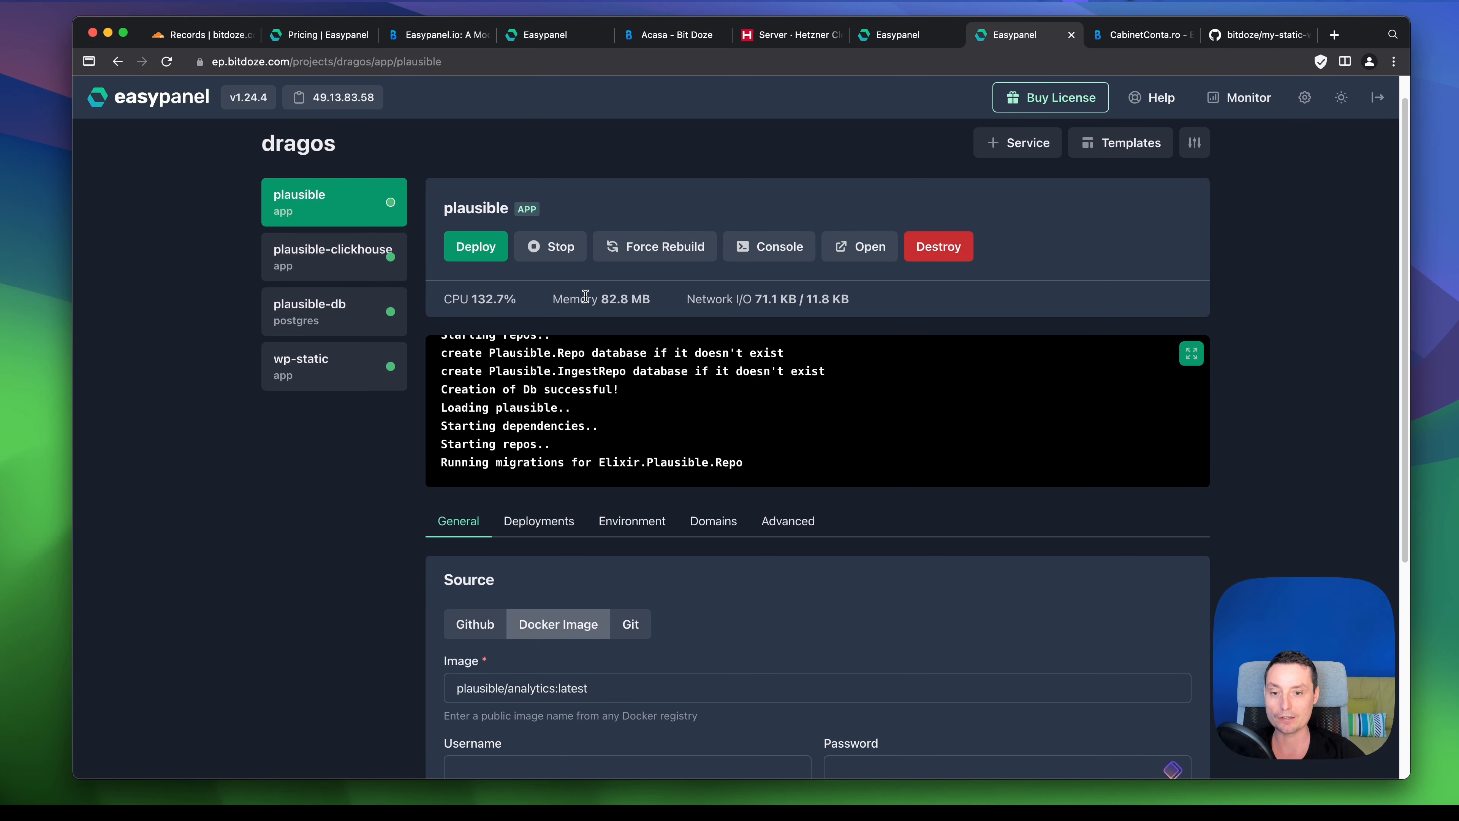
{"action": "left_click", "coordinate": [1191, 345]}
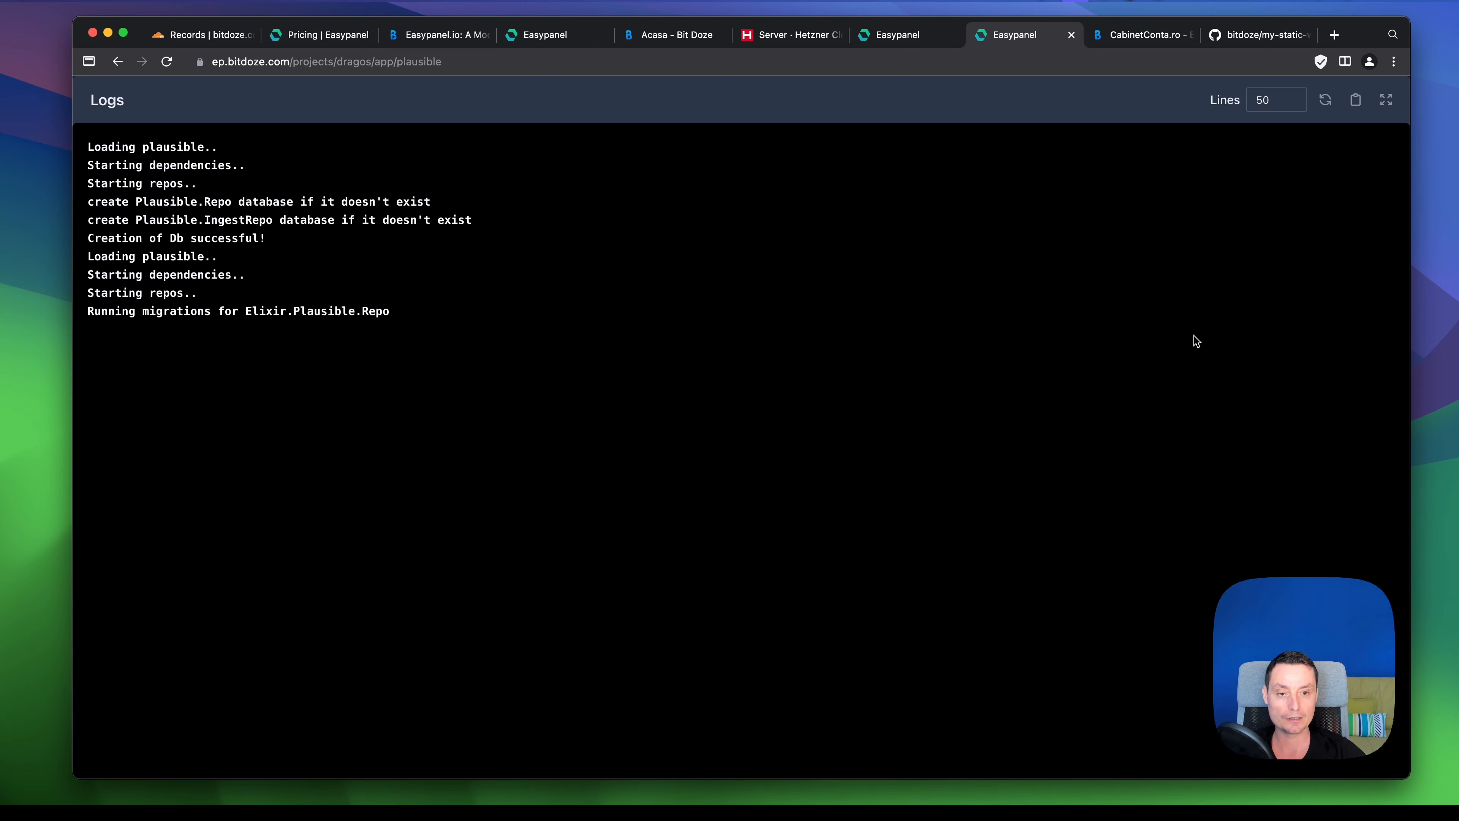
{"action": "left_click", "coordinate": [1387, 112]}
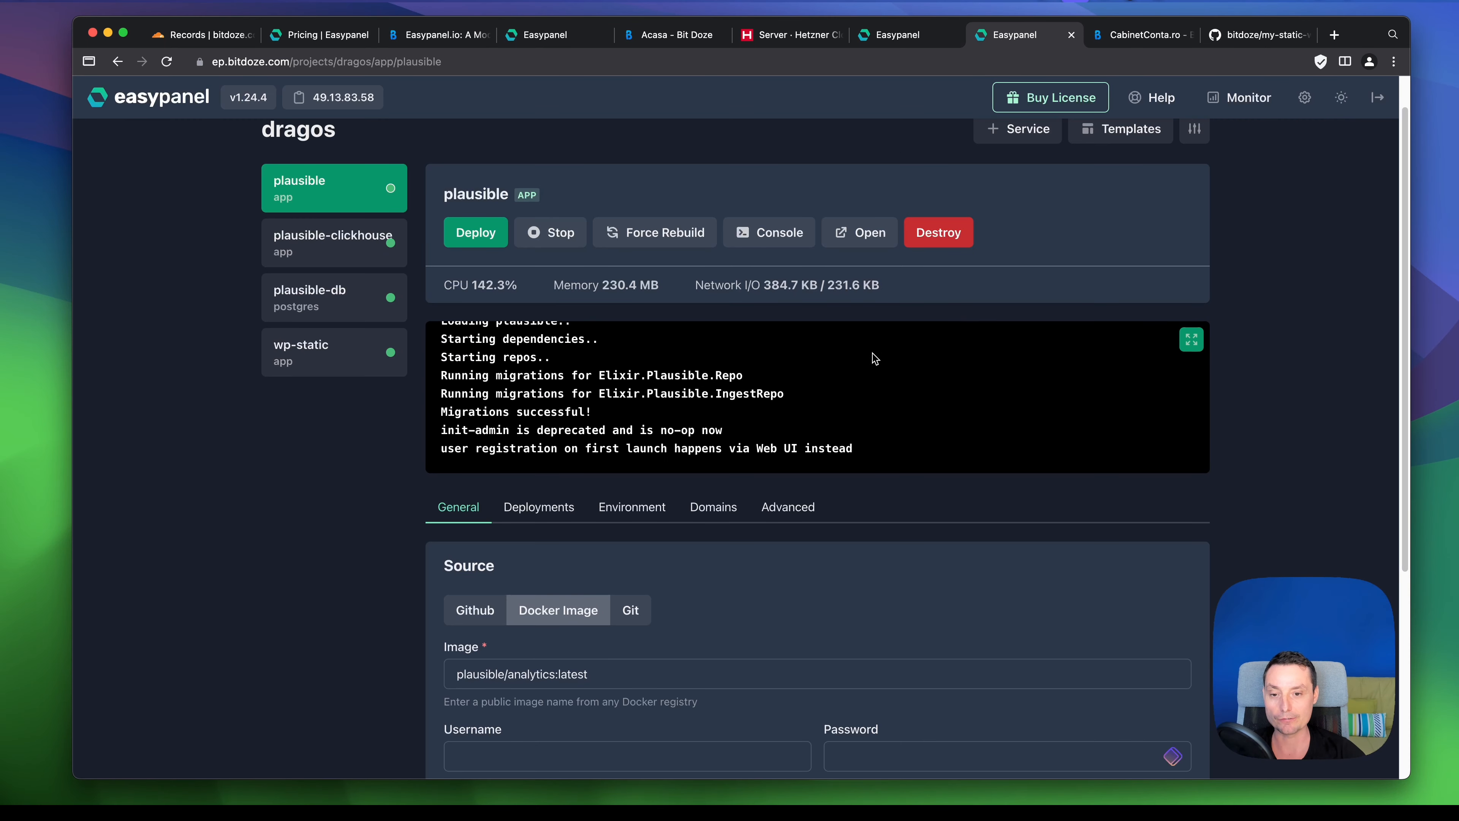
{"action": "scroll", "coordinate": [875, 359], "scroll_direction": "down", "scroll_amount": 1}
{"action": "scroll", "coordinate": [875, 359], "scroll_direction": "down", "scroll_amount": 1}
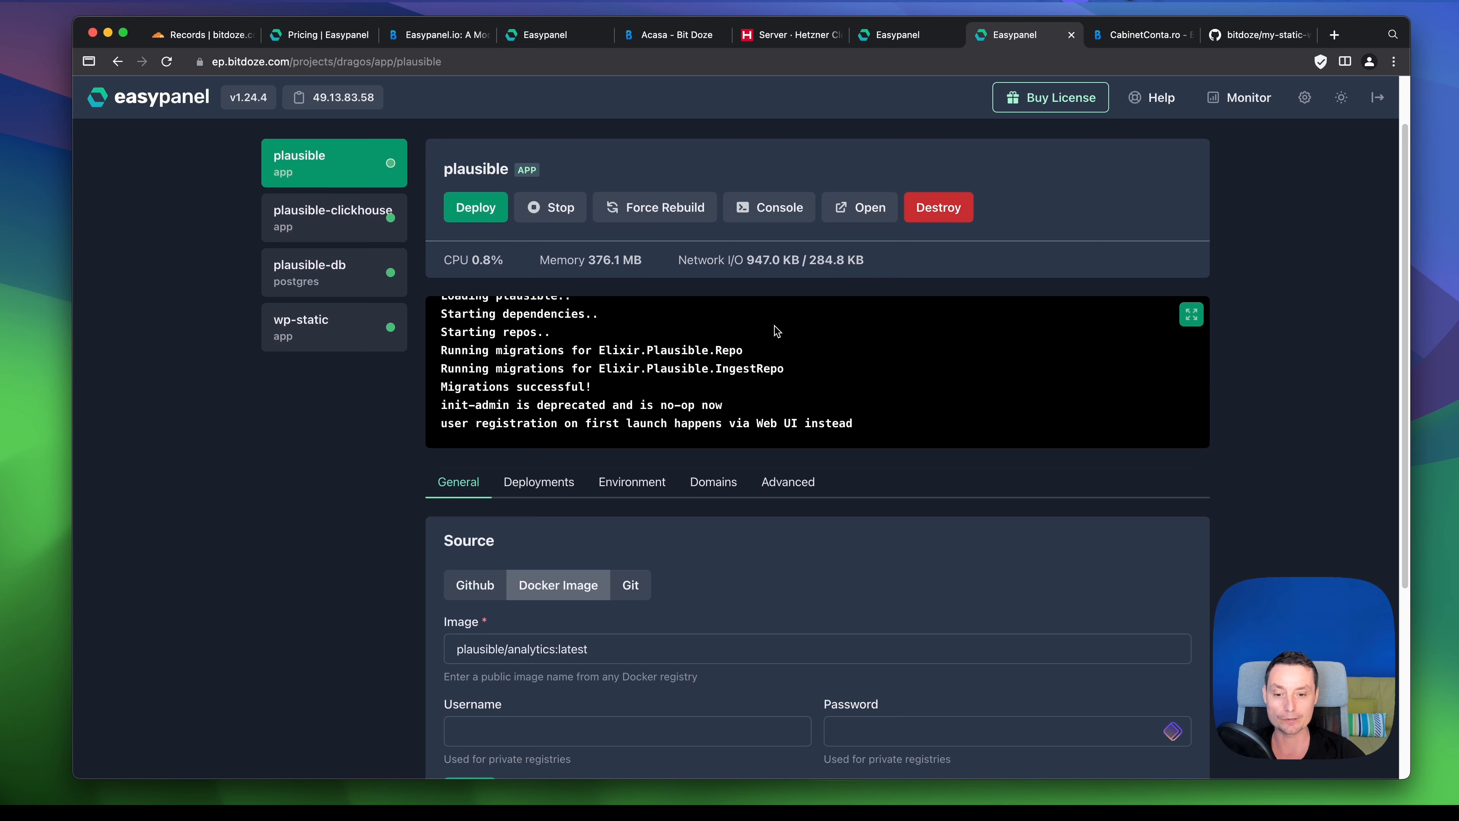
{"action": "scroll", "coordinate": [775, 328], "scroll_direction": "down", "scroll_amount": 3}
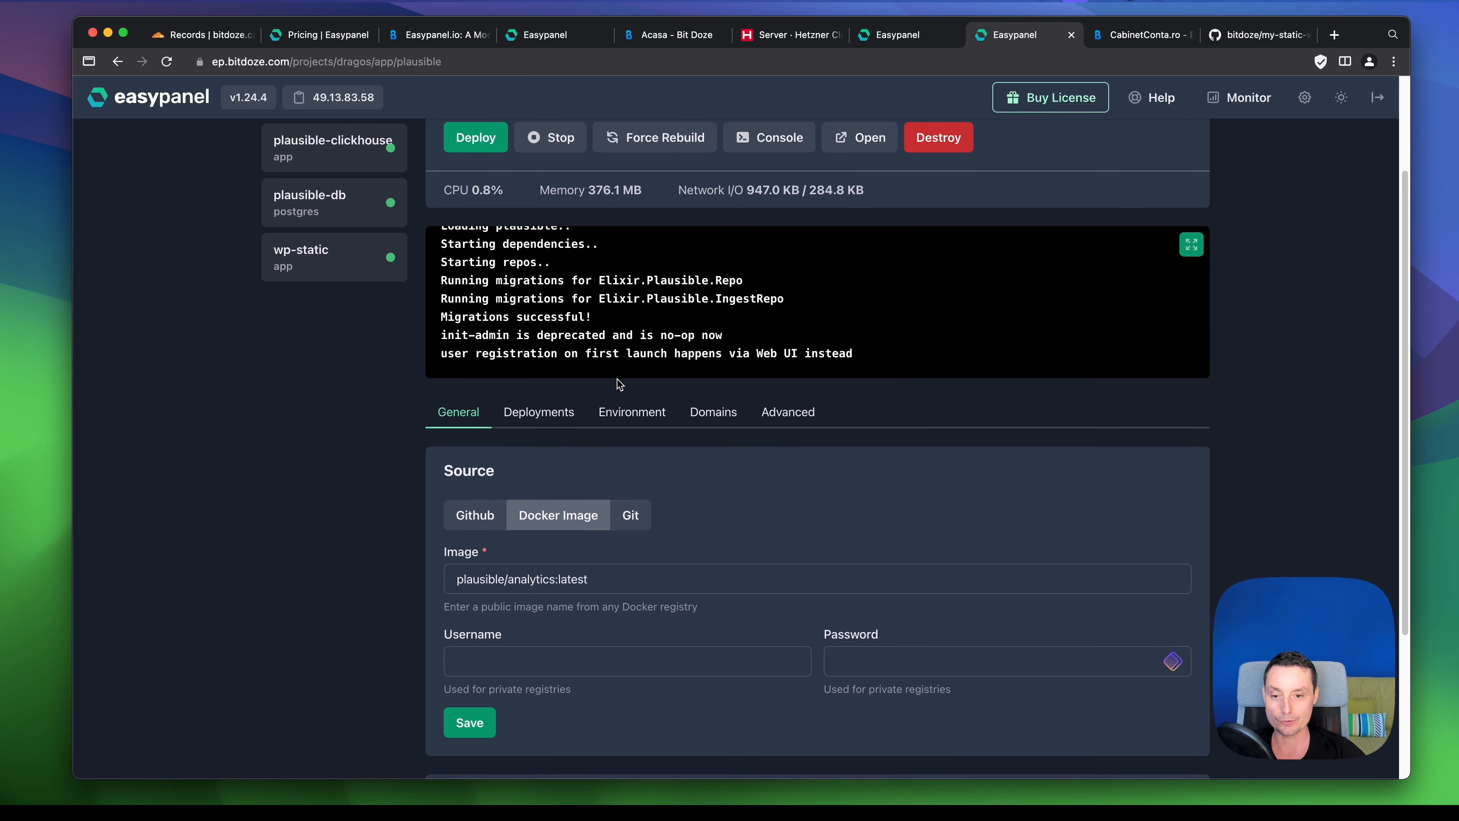
- Check the plausible app's deployment history and environment variables
{"action": "left_click", "coordinate": [538, 411]}
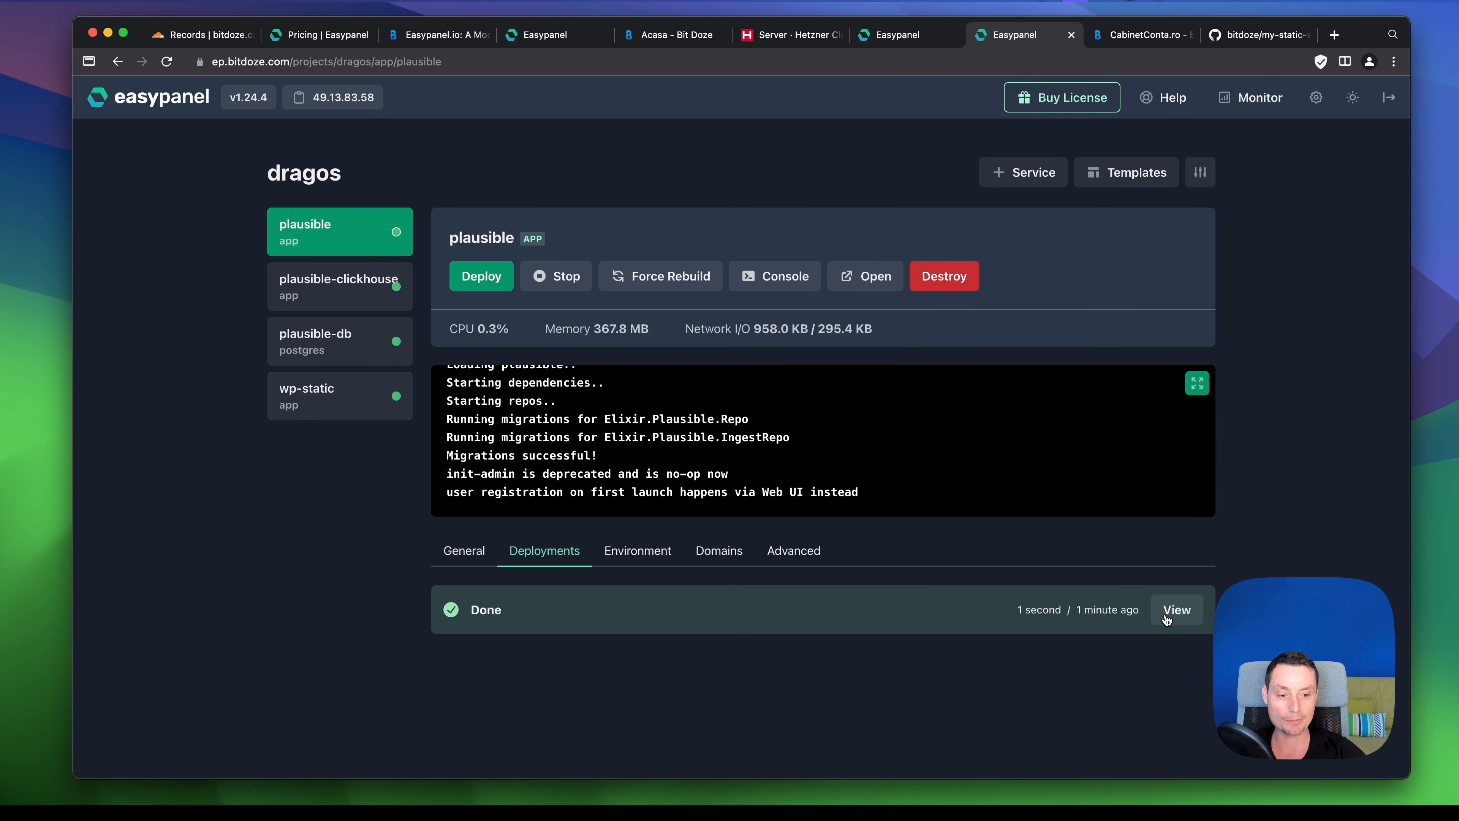
{"action": "left_click", "coordinate": [612, 553]}
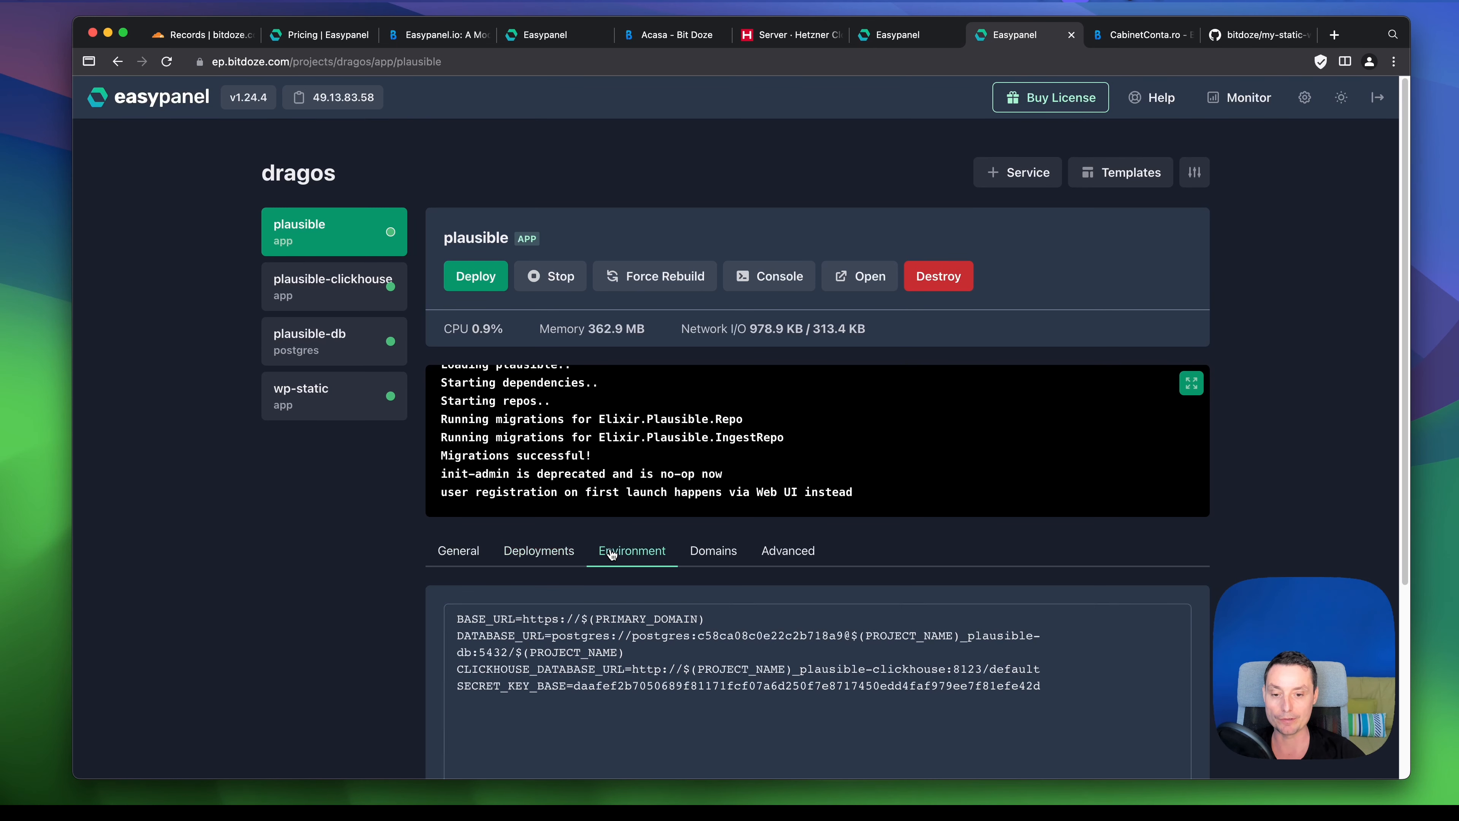
{"action": "scroll", "coordinate": [703, 477], "scroll_direction": "down", "scroll_amount": 5}
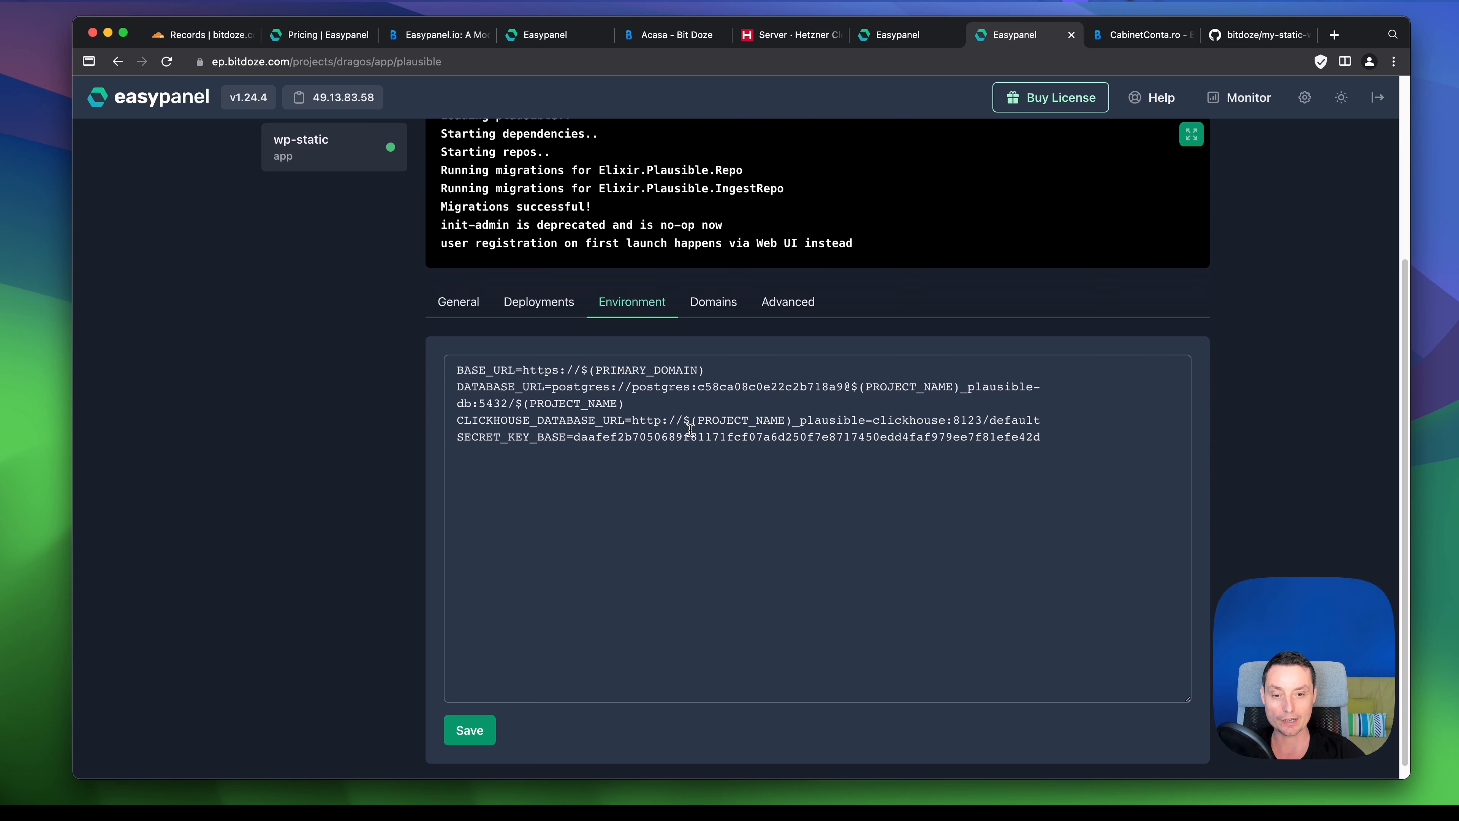
{"action": "scroll", "coordinate": [733, 467], "scroll_direction": "up", "scroll_amount": 2}
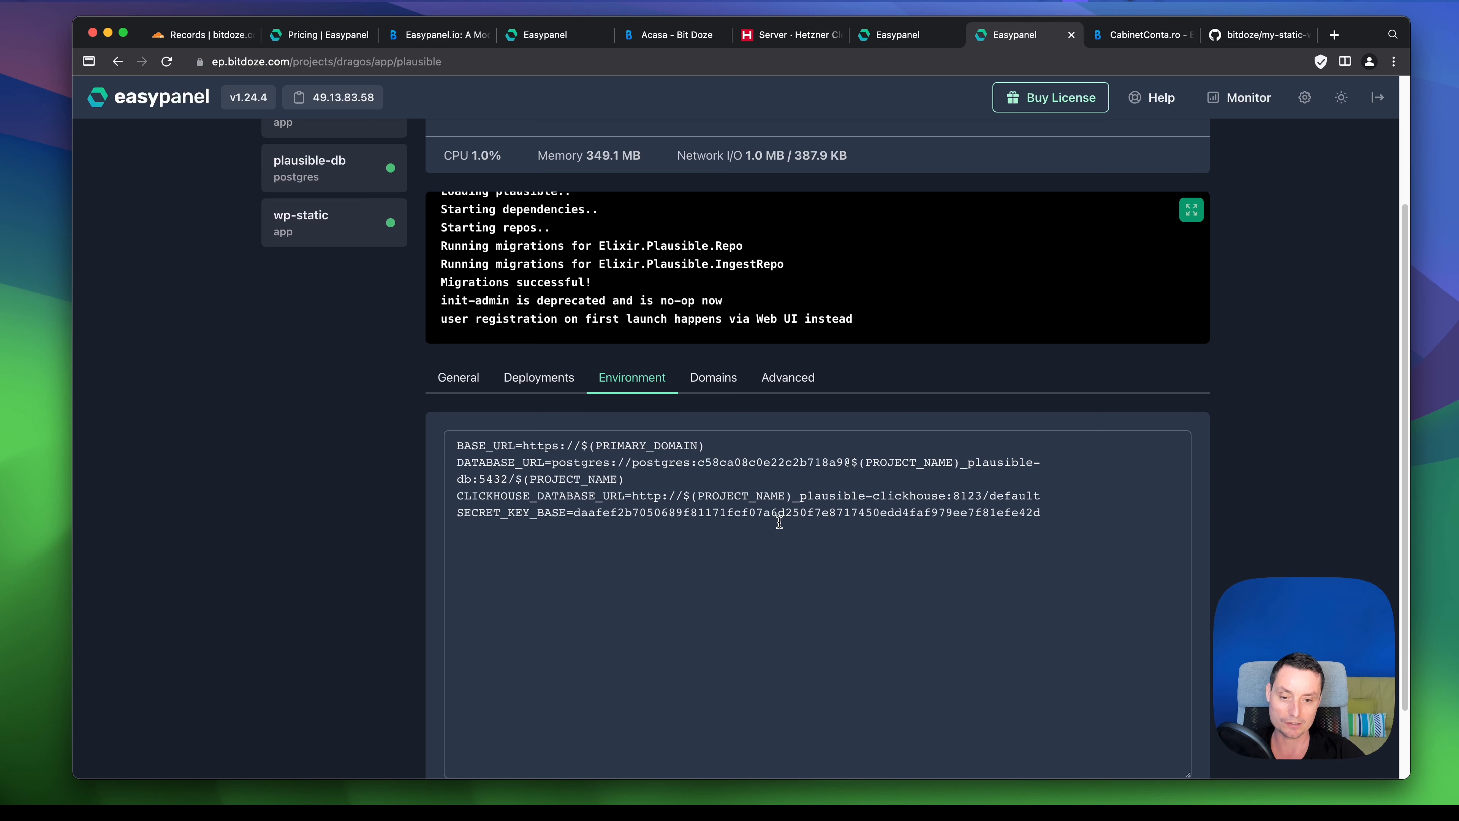
{"action": "scroll", "coordinate": [922, 540], "scroll_direction": "up", "scroll_amount": 2}
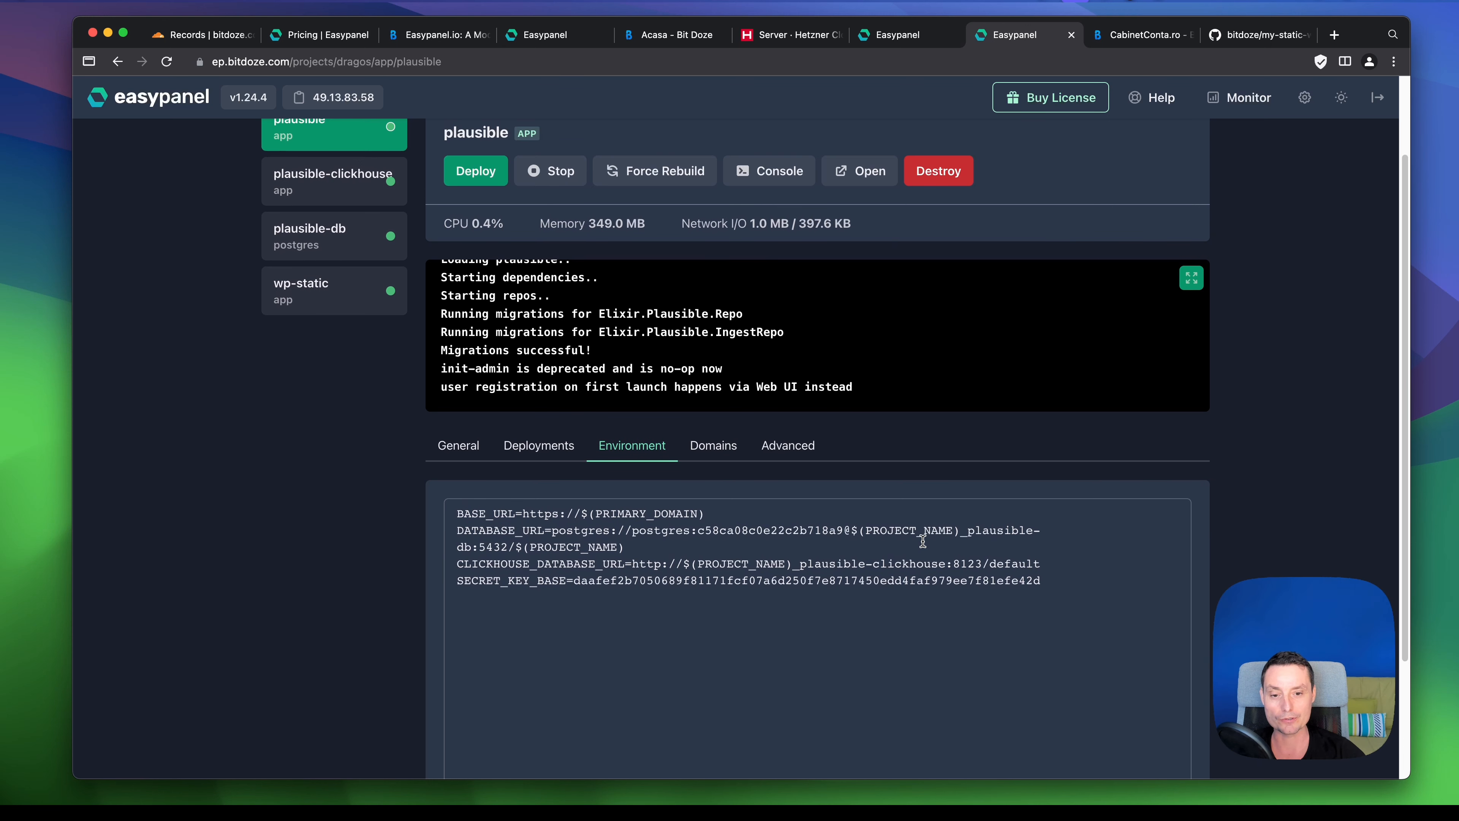
- Review plausible's domain settings and its Advanced mounts and ports
{"action": "left_click", "coordinate": [696, 446]}
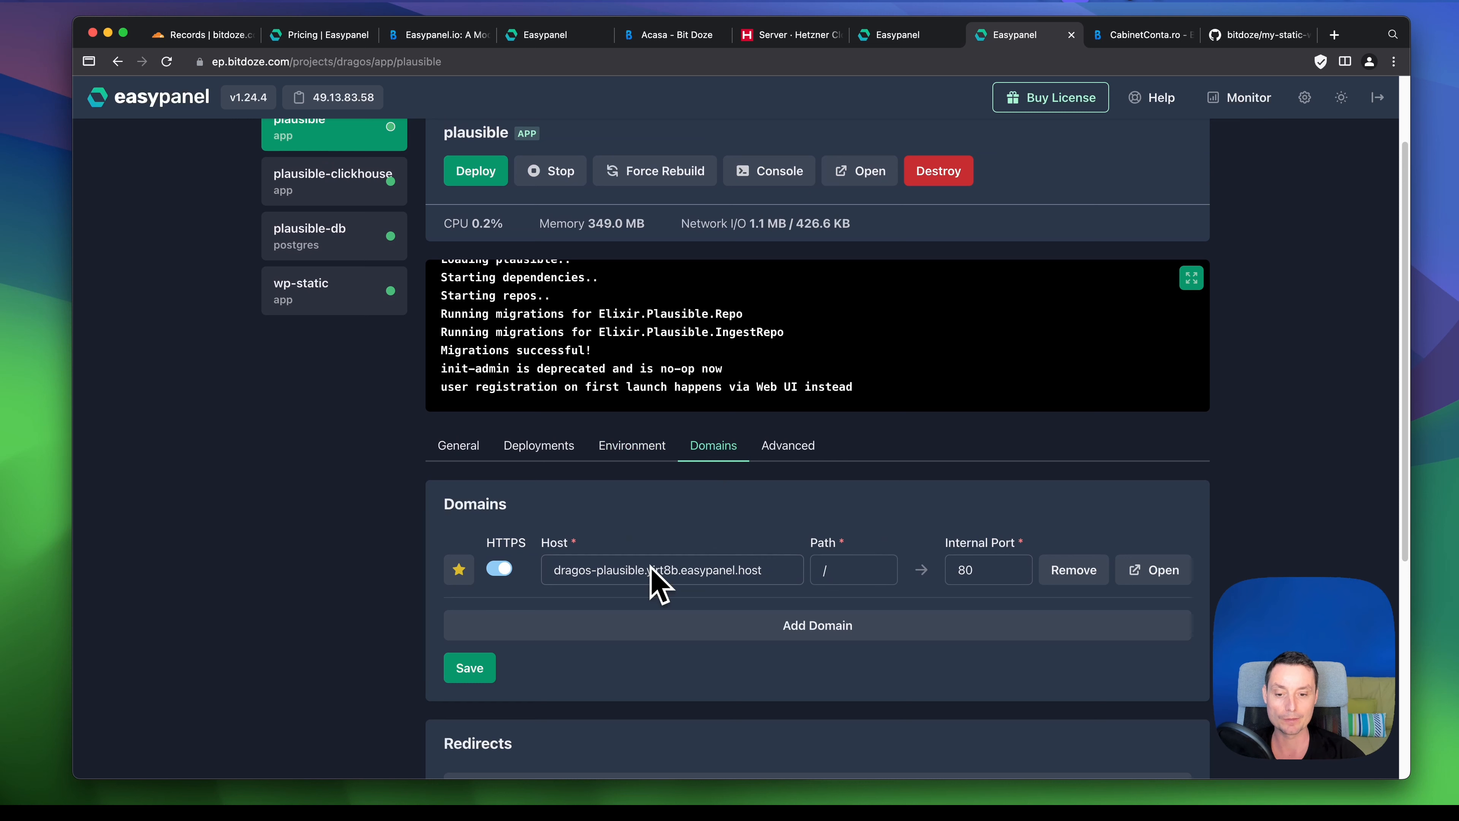
{"action": "scroll", "coordinate": [721, 557], "scroll_direction": "down", "scroll_amount": 3}
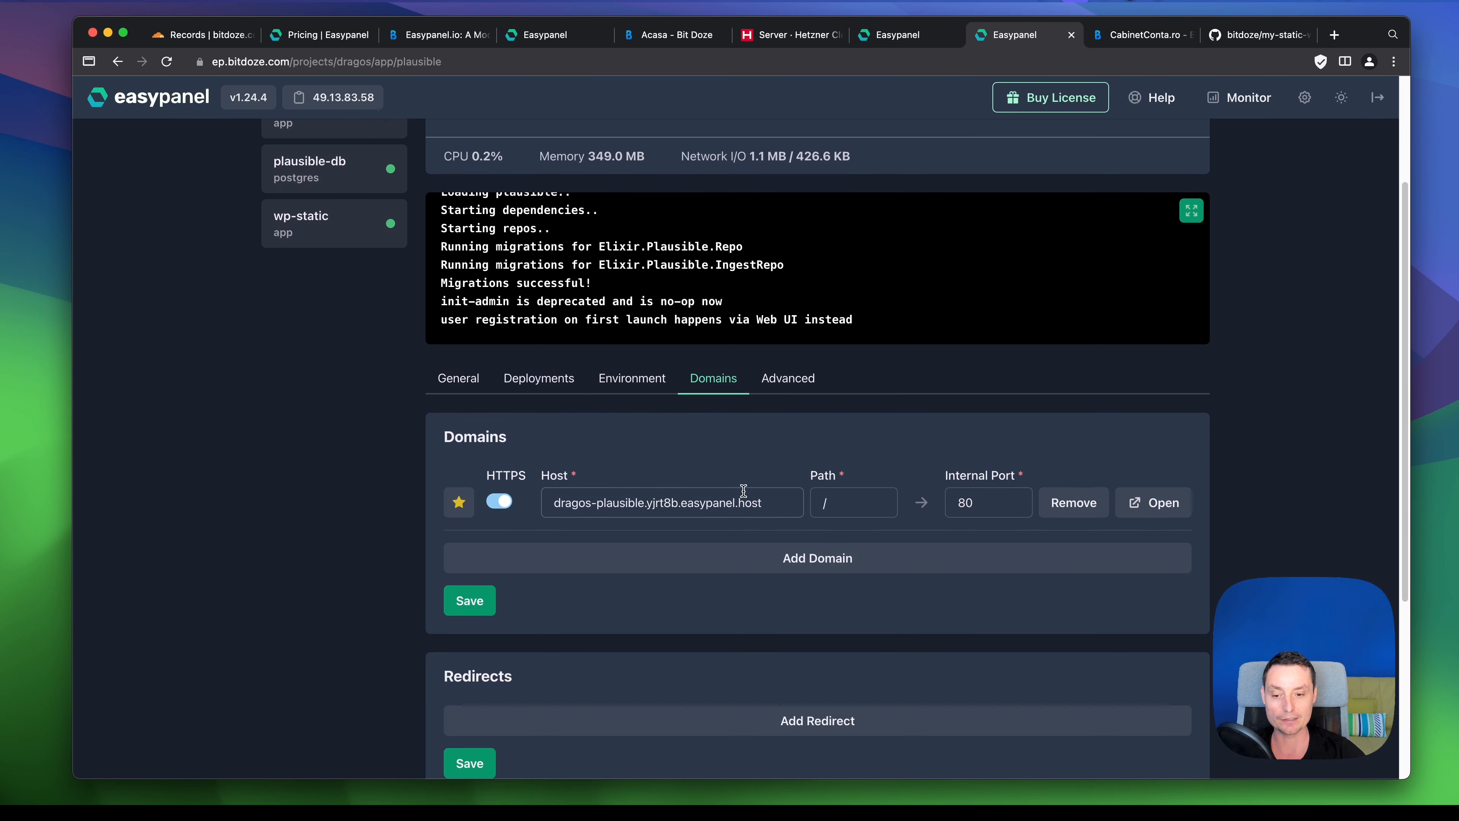
{"action": "scroll", "coordinate": [742, 494], "scroll_direction": "down", "scroll_amount": 1}
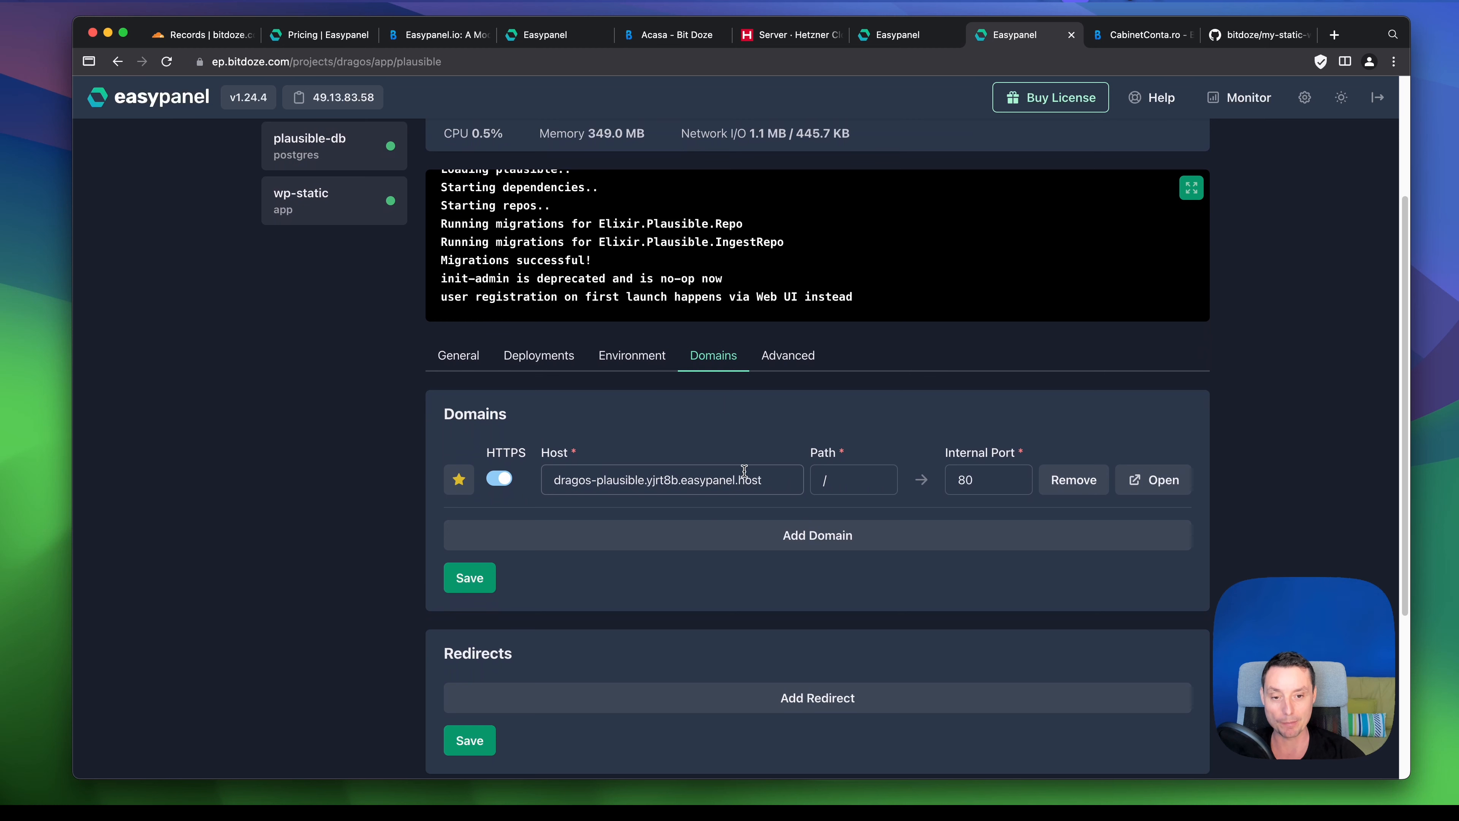
{"action": "left_click", "coordinate": [785, 363]}
{"action": "scroll", "coordinate": [820, 393], "scroll_direction": "down", "scroll_amount": 3}
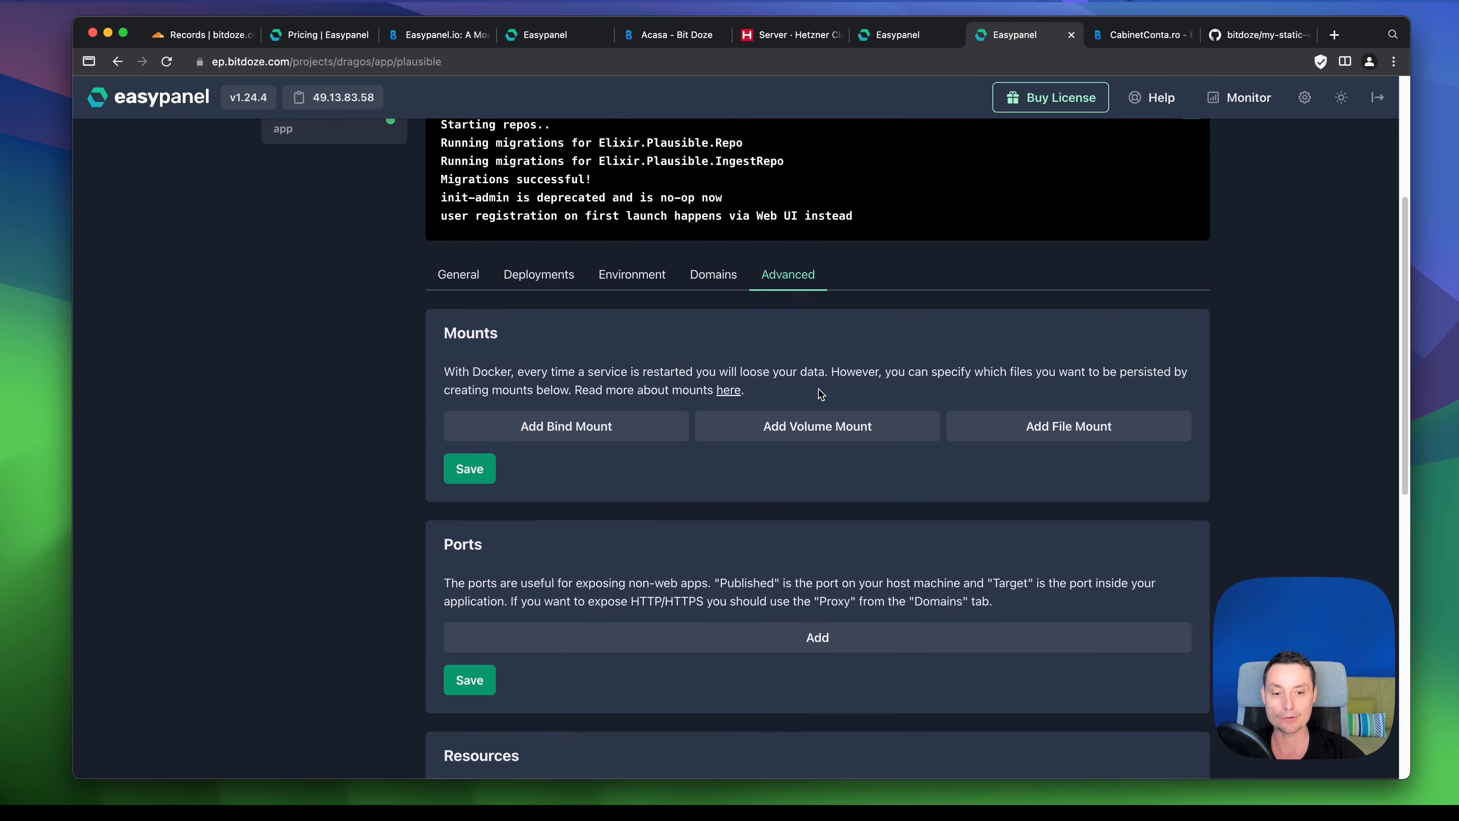
{"action": "scroll", "coordinate": [819, 392], "scroll_direction": "up", "scroll_amount": 9}
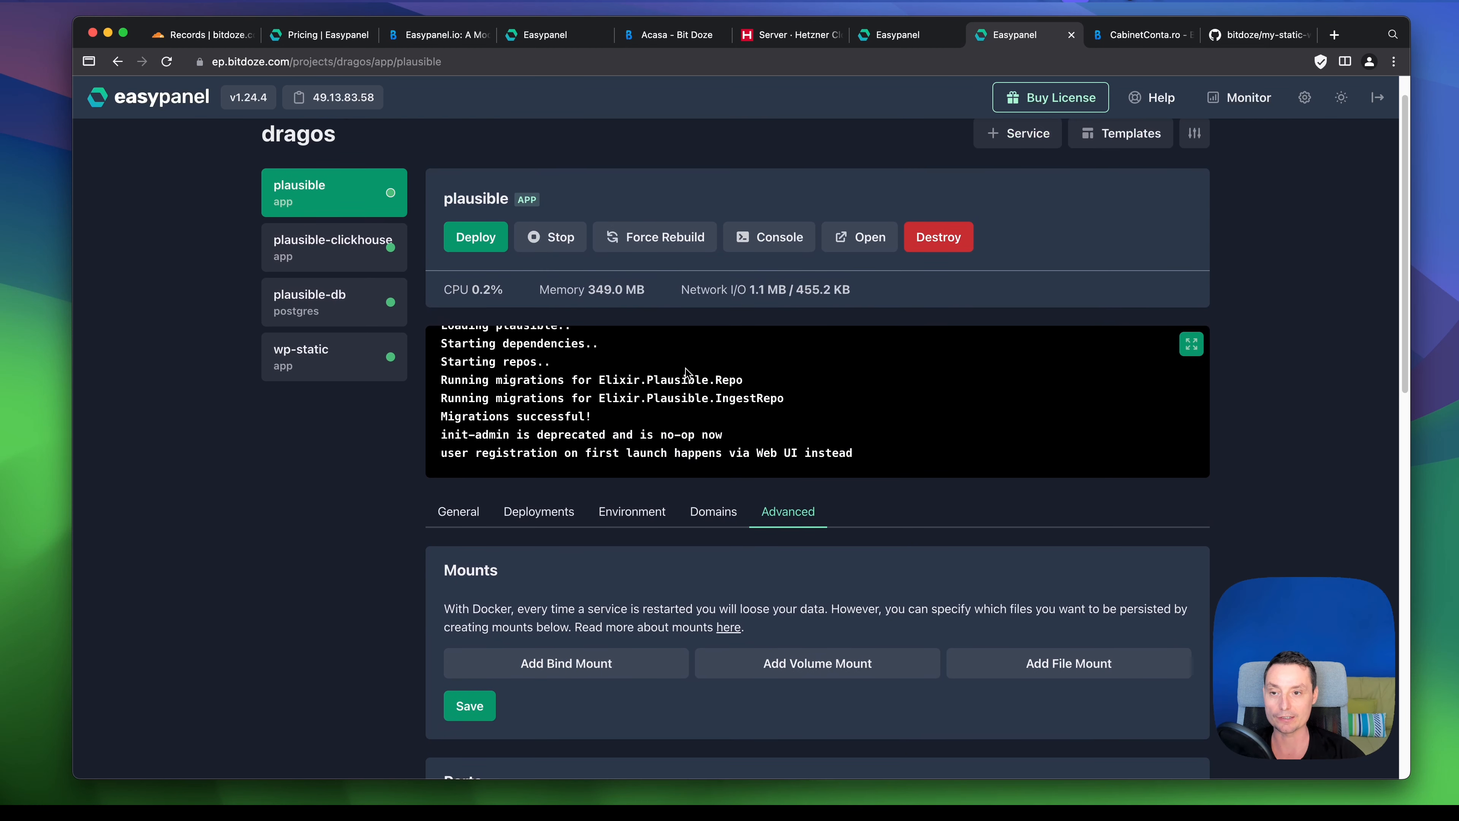
- Review plausible-clickhouse's mounts: event-data at /var/lib/clickhouse and two logging.xml files
{"action": "left_click", "coordinate": [368, 269]}
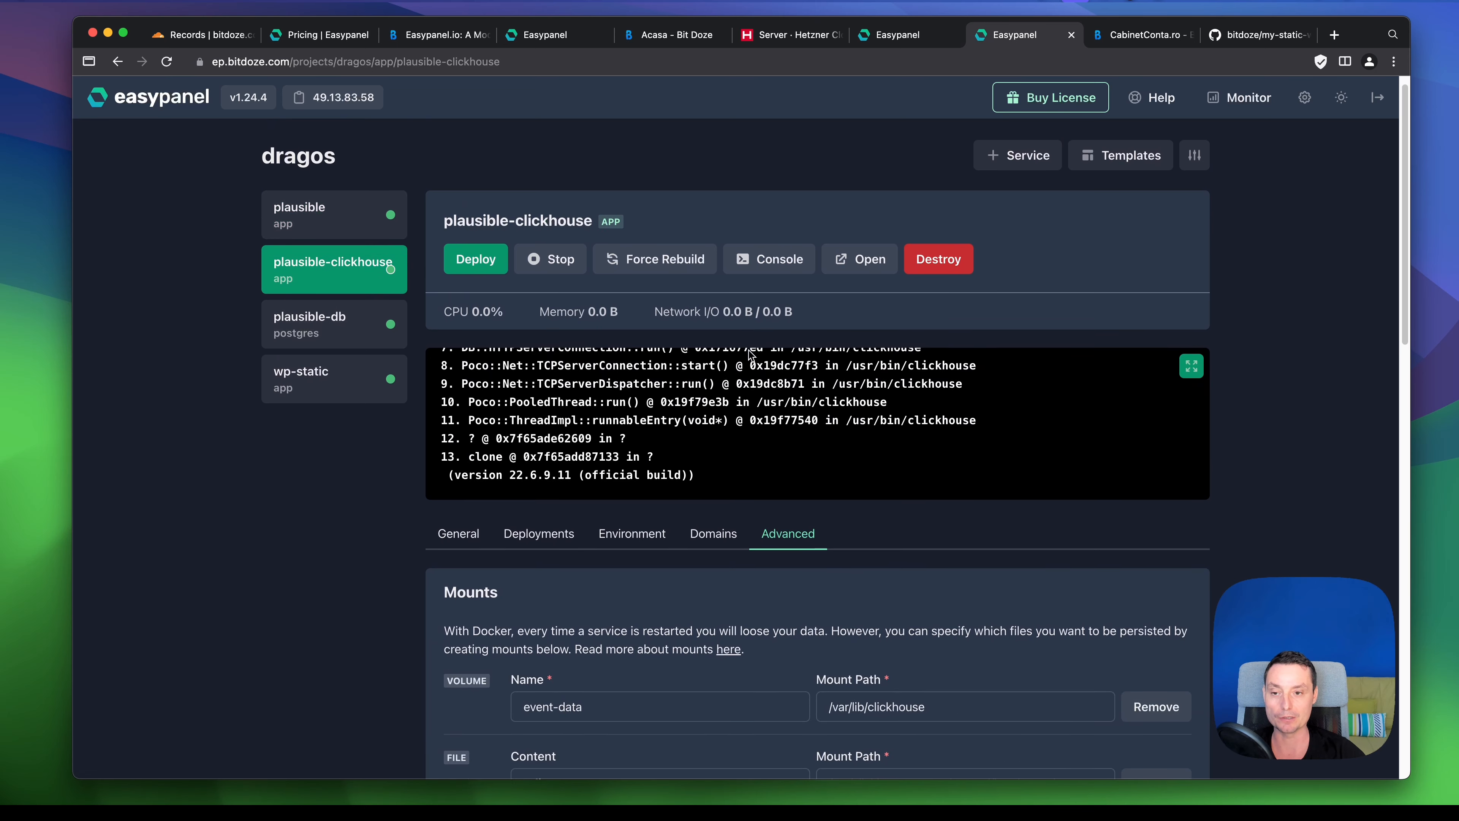
{"action": "scroll", "coordinate": [749, 353], "scroll_direction": "down", "scroll_amount": 5}
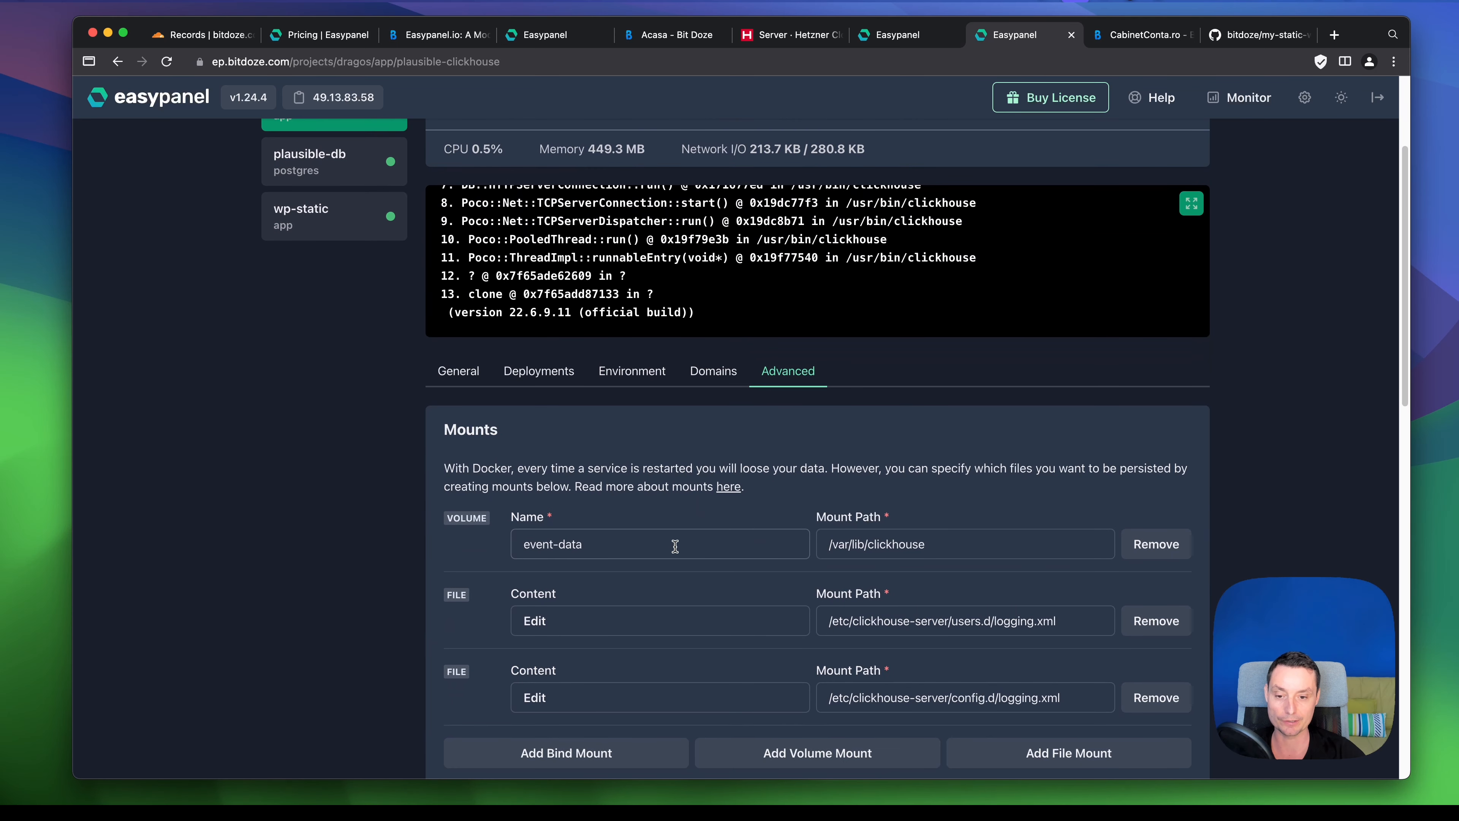
{"action": "scroll", "coordinate": [905, 549], "scroll_direction": "down", "scroll_amount": 5}
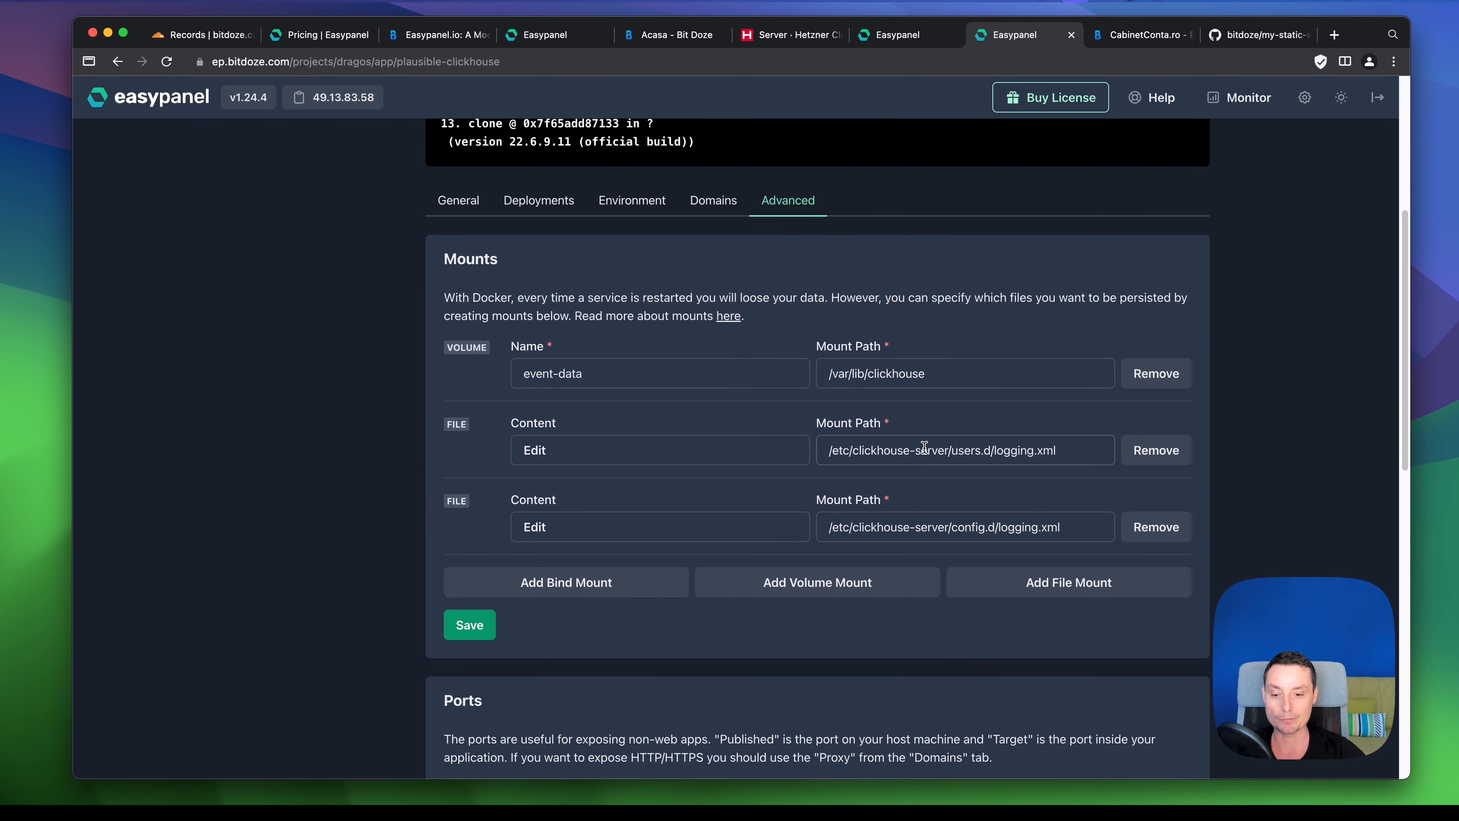
{"action": "scroll", "coordinate": [924, 447], "scroll_direction": "down", "scroll_amount": 10}
{"action": "scroll", "coordinate": [925, 449], "scroll_direction": "up", "scroll_amount": 2}
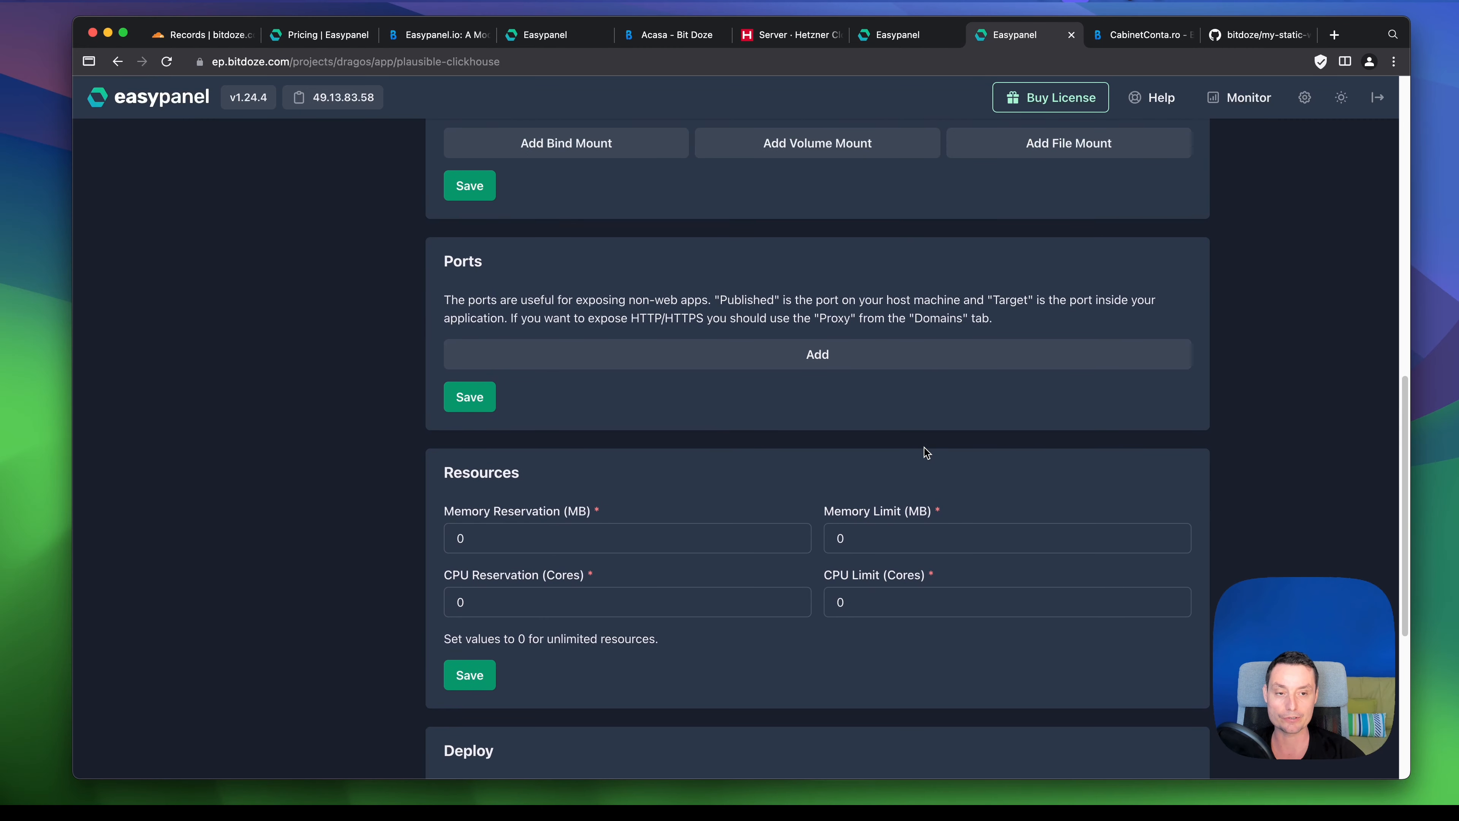
{"action": "scroll", "coordinate": [925, 449], "scroll_direction": "up", "scroll_amount": 15}
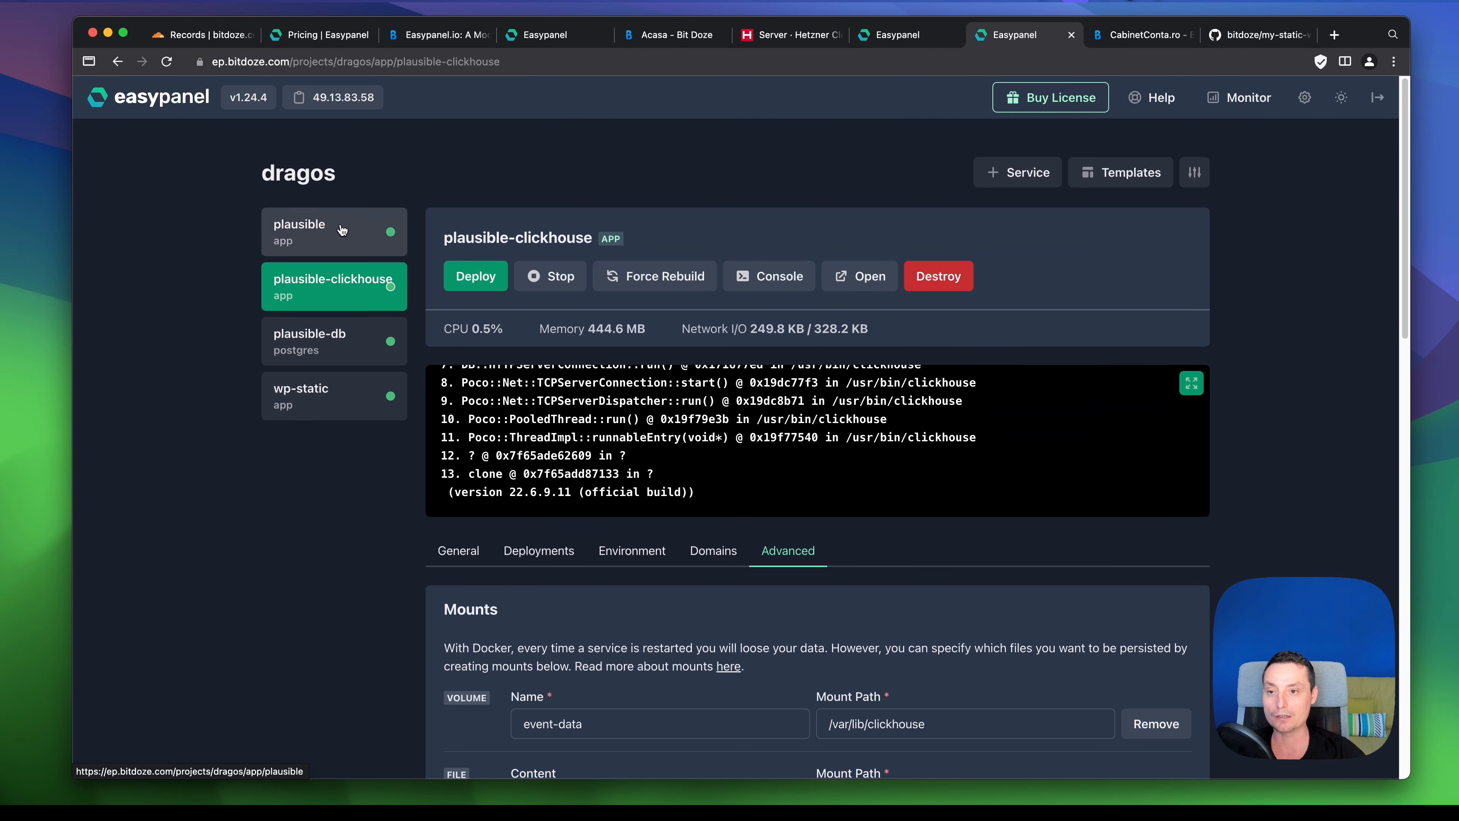
- Open plausible's easypanel.host domain to reach the Plausible registration page
{"action": "left_click", "coordinate": [342, 230]}
{"action": "scroll", "coordinate": [838, 524], "scroll_direction": "down", "scroll_amount": 1}
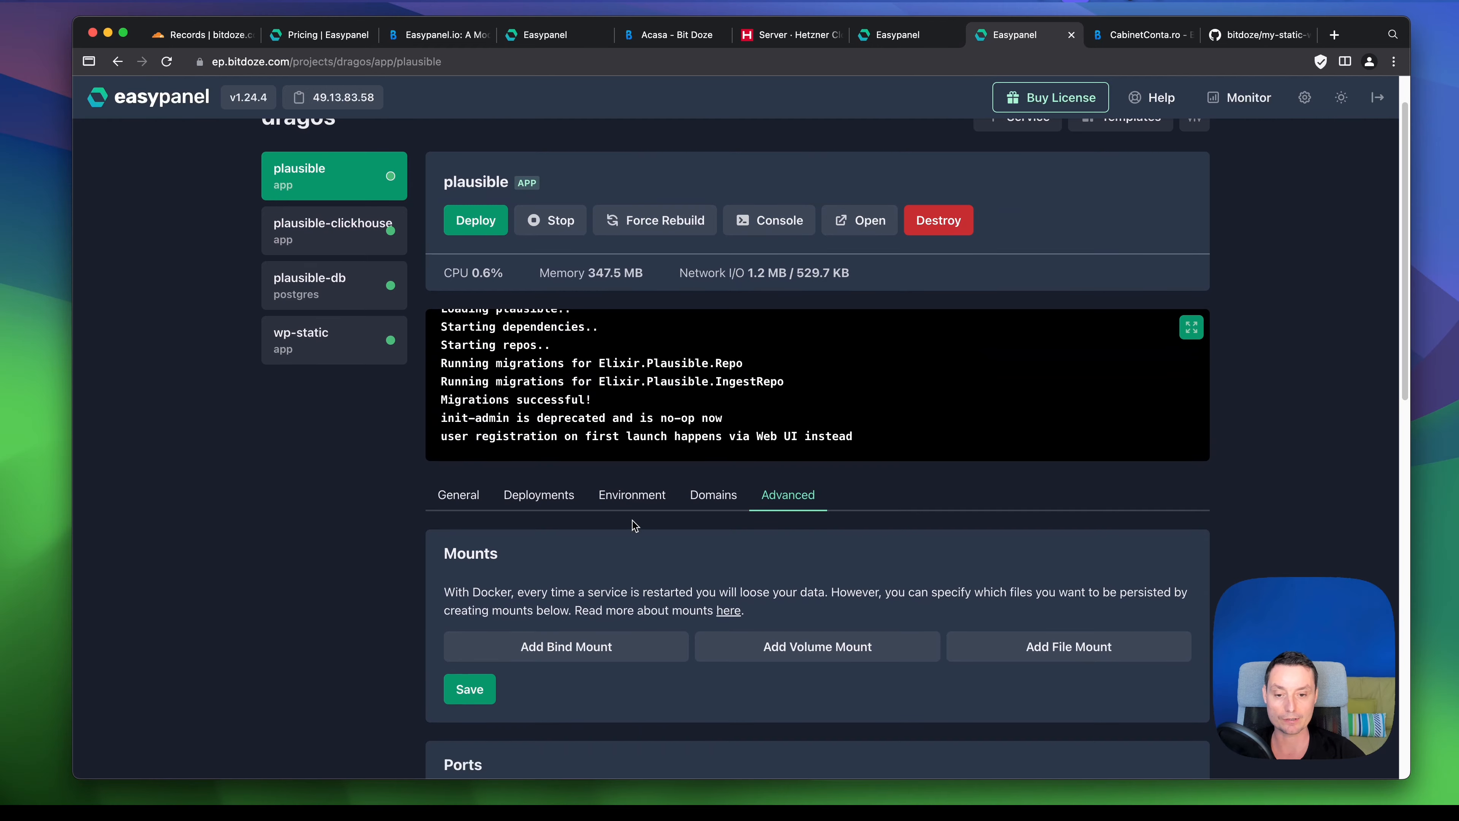
{"action": "left_click", "coordinate": [636, 499]}
{"action": "left_click", "coordinate": [713, 499]}
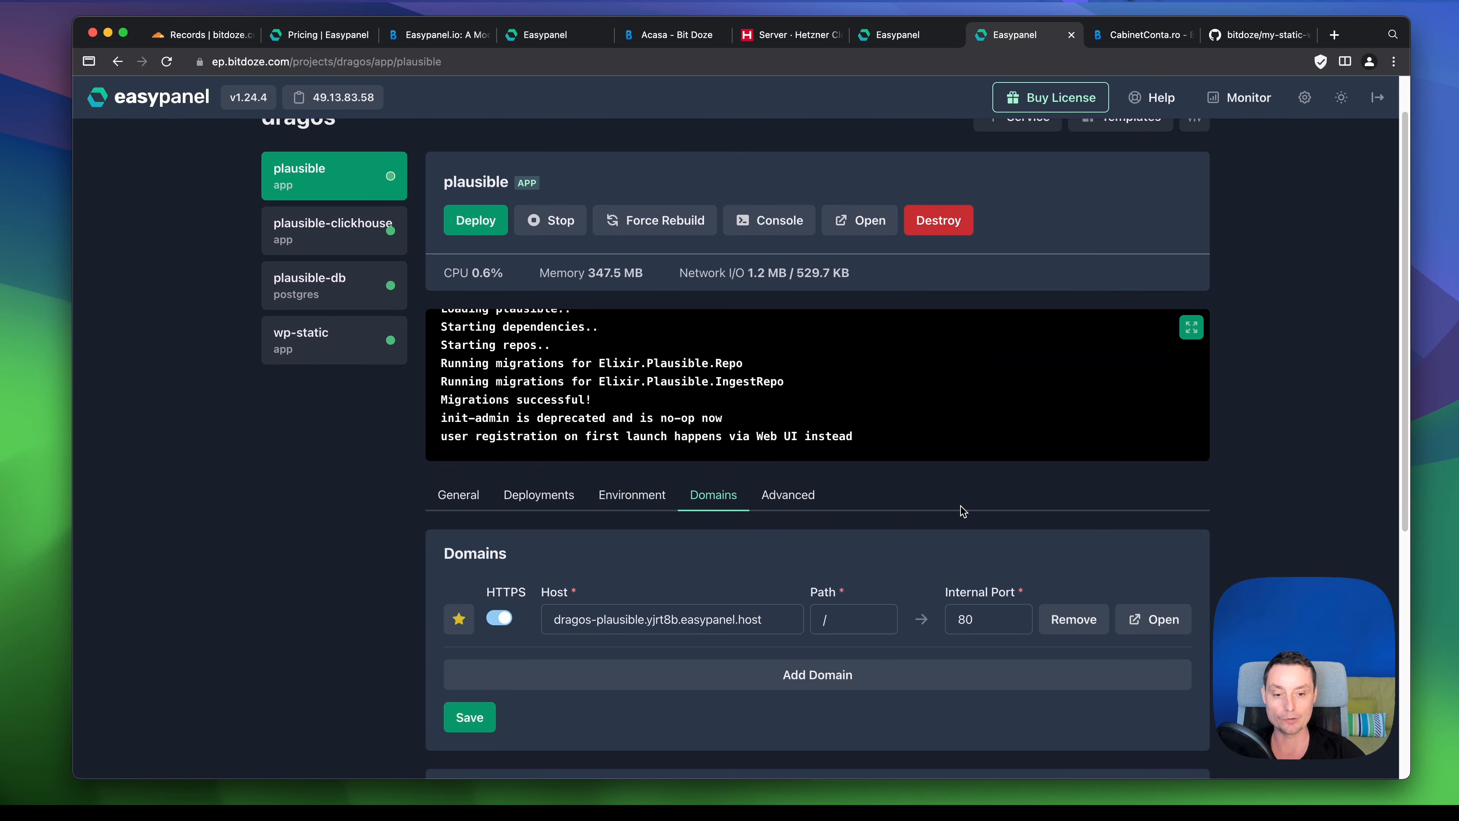
{"action": "left_click", "coordinate": [1154, 619]}
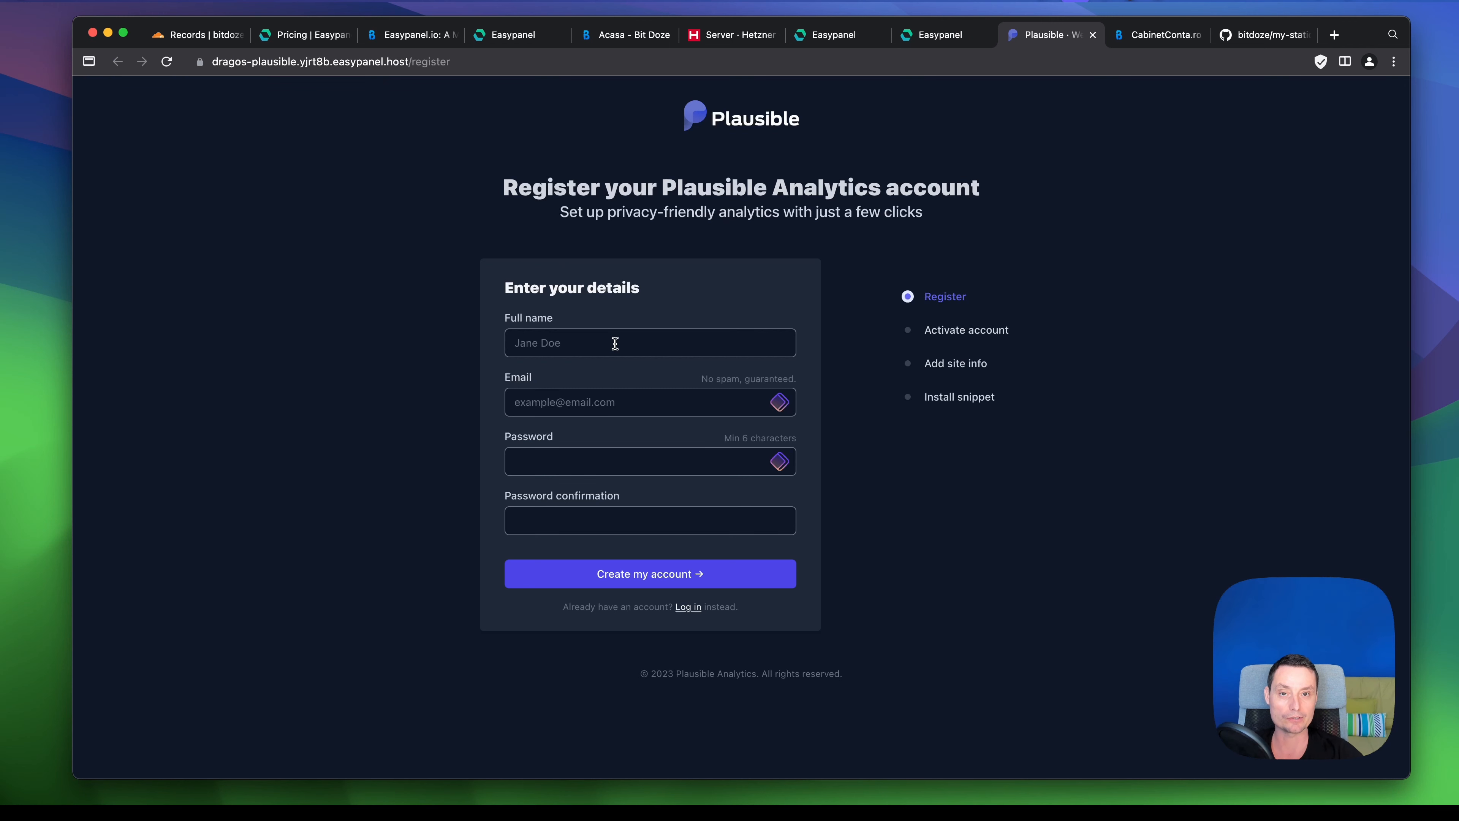
- In the astro project, load plausible's plausible.webdoze.net welcome page, then return to Easypanel
{"action": "left_click", "coordinate": [500, 40]}
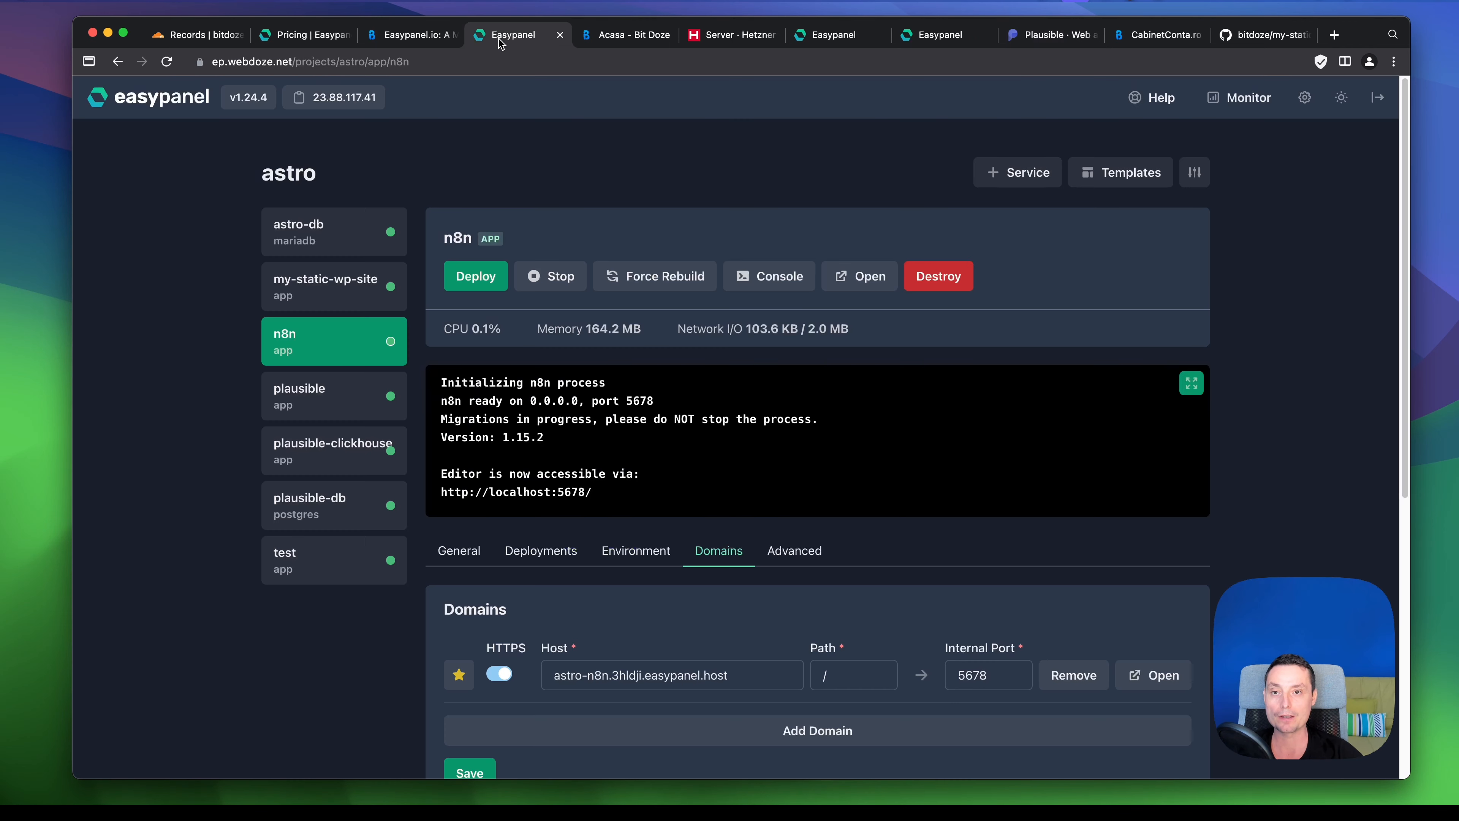
{"action": "scroll", "coordinate": [942, 352], "scroll_direction": "down", "scroll_amount": 2}
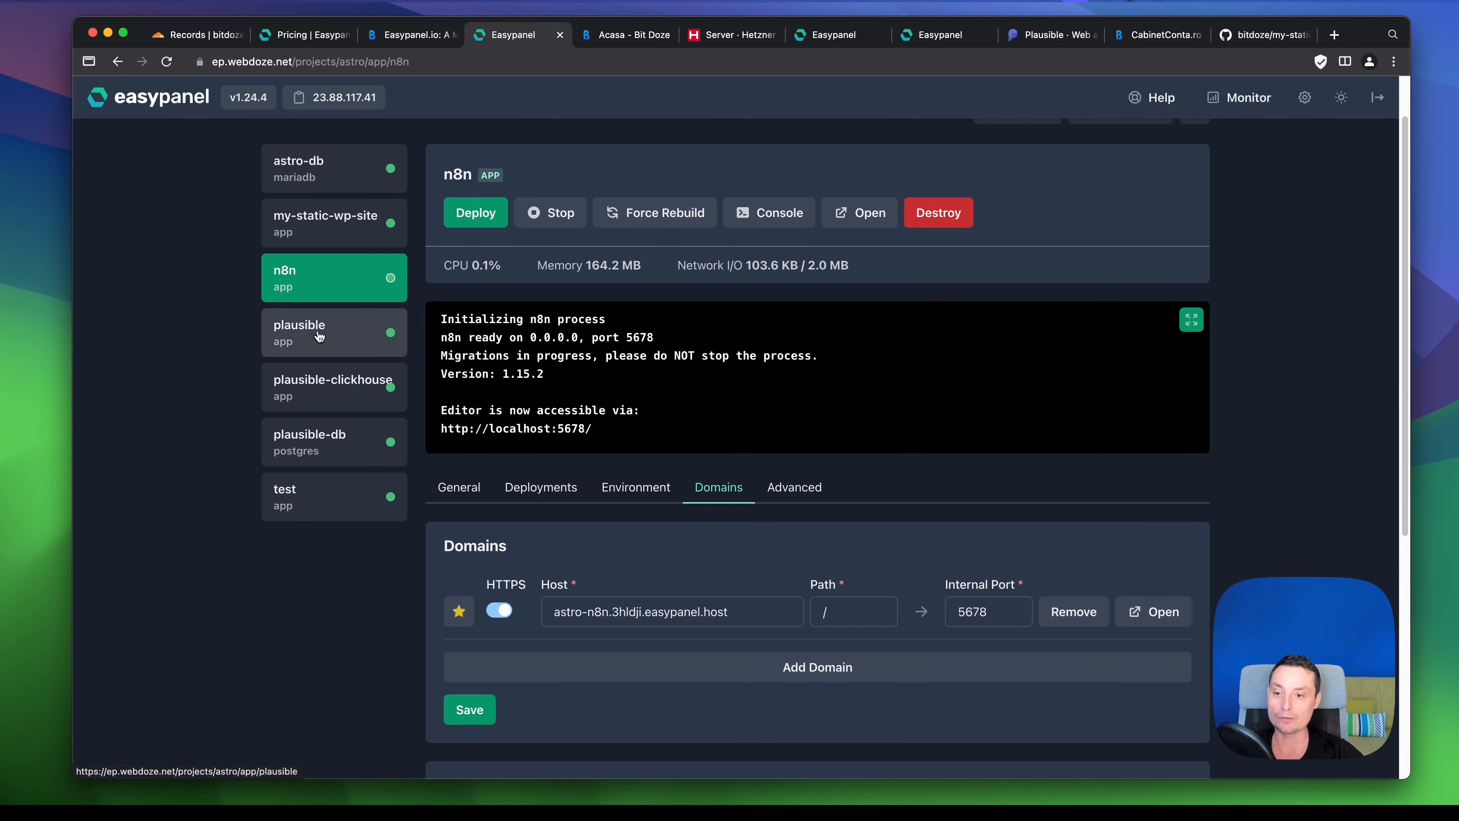
{"action": "left_click", "coordinate": [332, 342]}
{"action": "scroll", "coordinate": [925, 408], "scroll_direction": "down", "scroll_amount": 3}
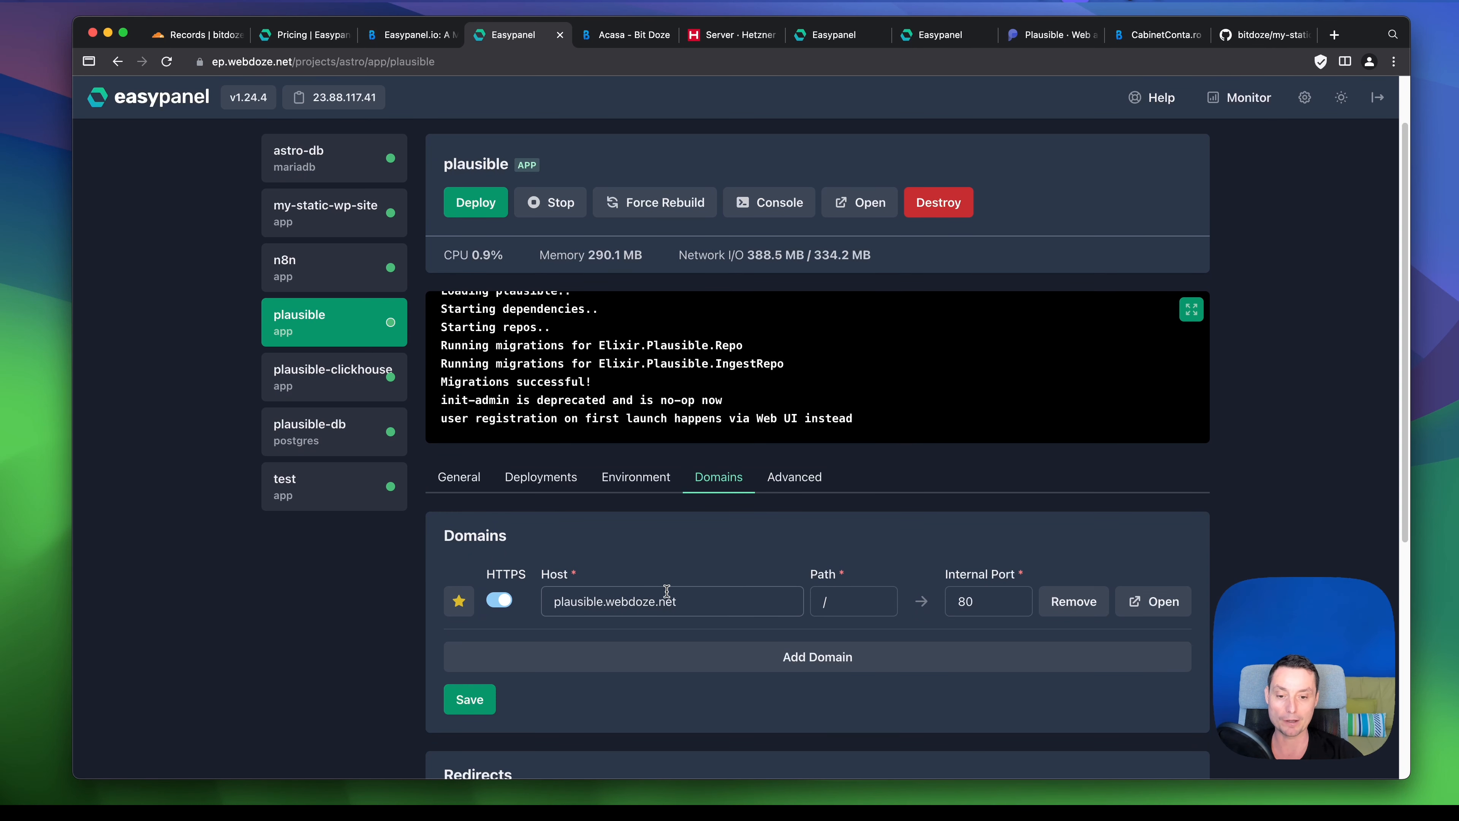
{"action": "left_click", "coordinate": [1157, 602]}
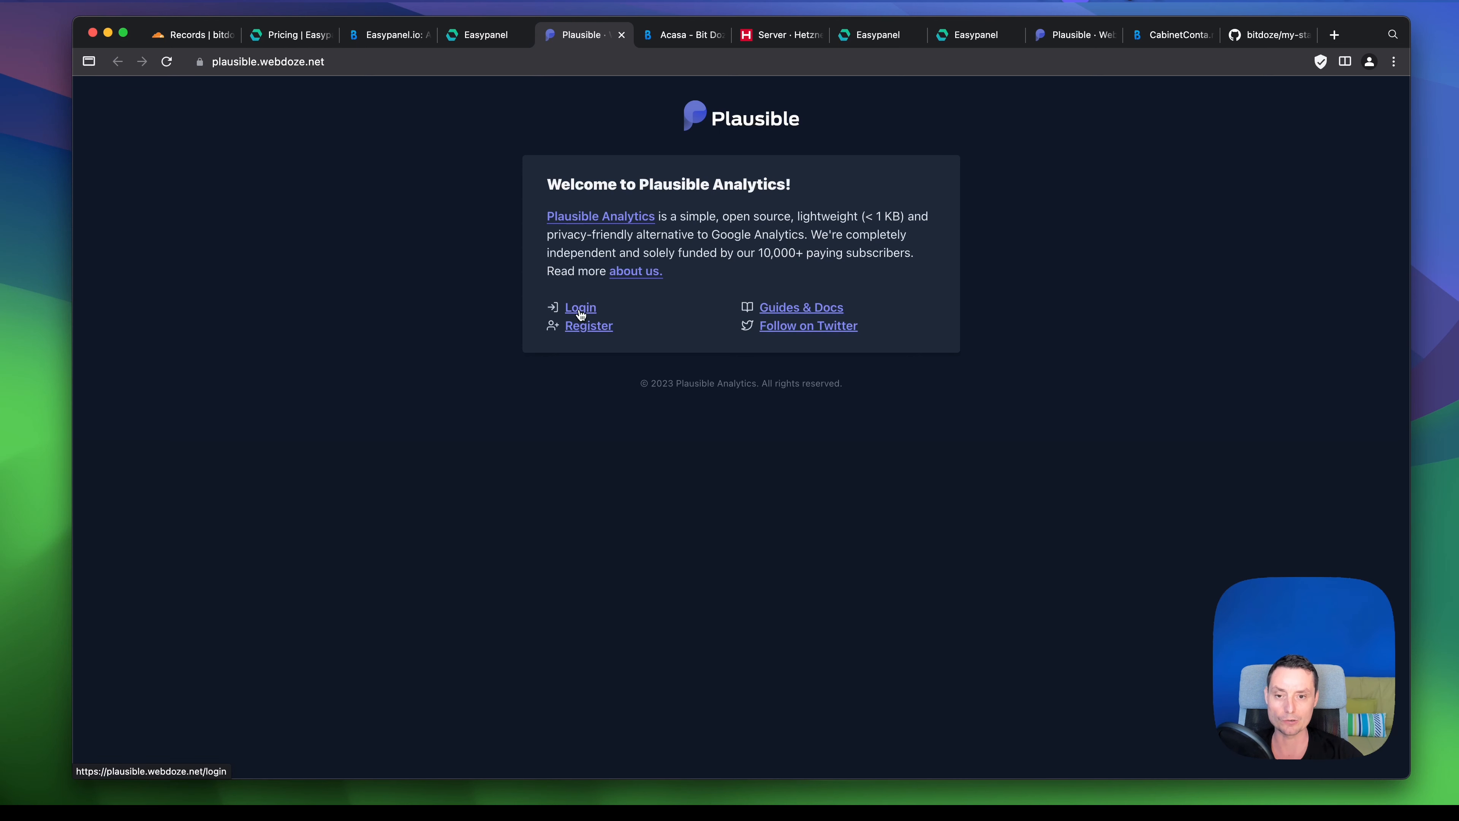
{"action": "left_click", "coordinate": [485, 34]}
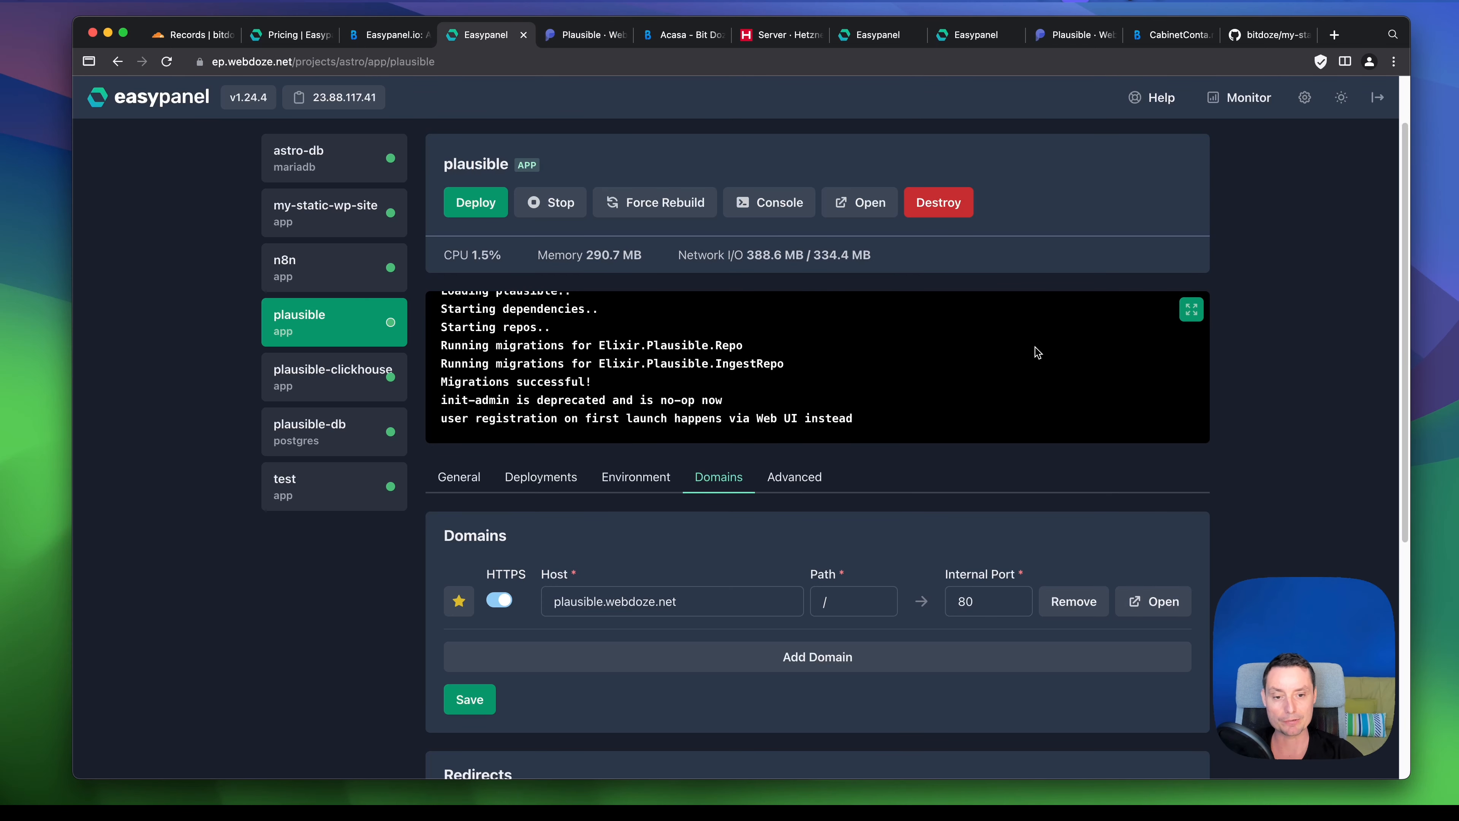
{"action": "scroll", "coordinate": [1038, 351], "scroll_direction": "down", "scroll_amount": 2}
- Scroll through plausible-db's credentials, expose, resource limits and backup settings
{"action": "left_click", "coordinate": [342, 345]}
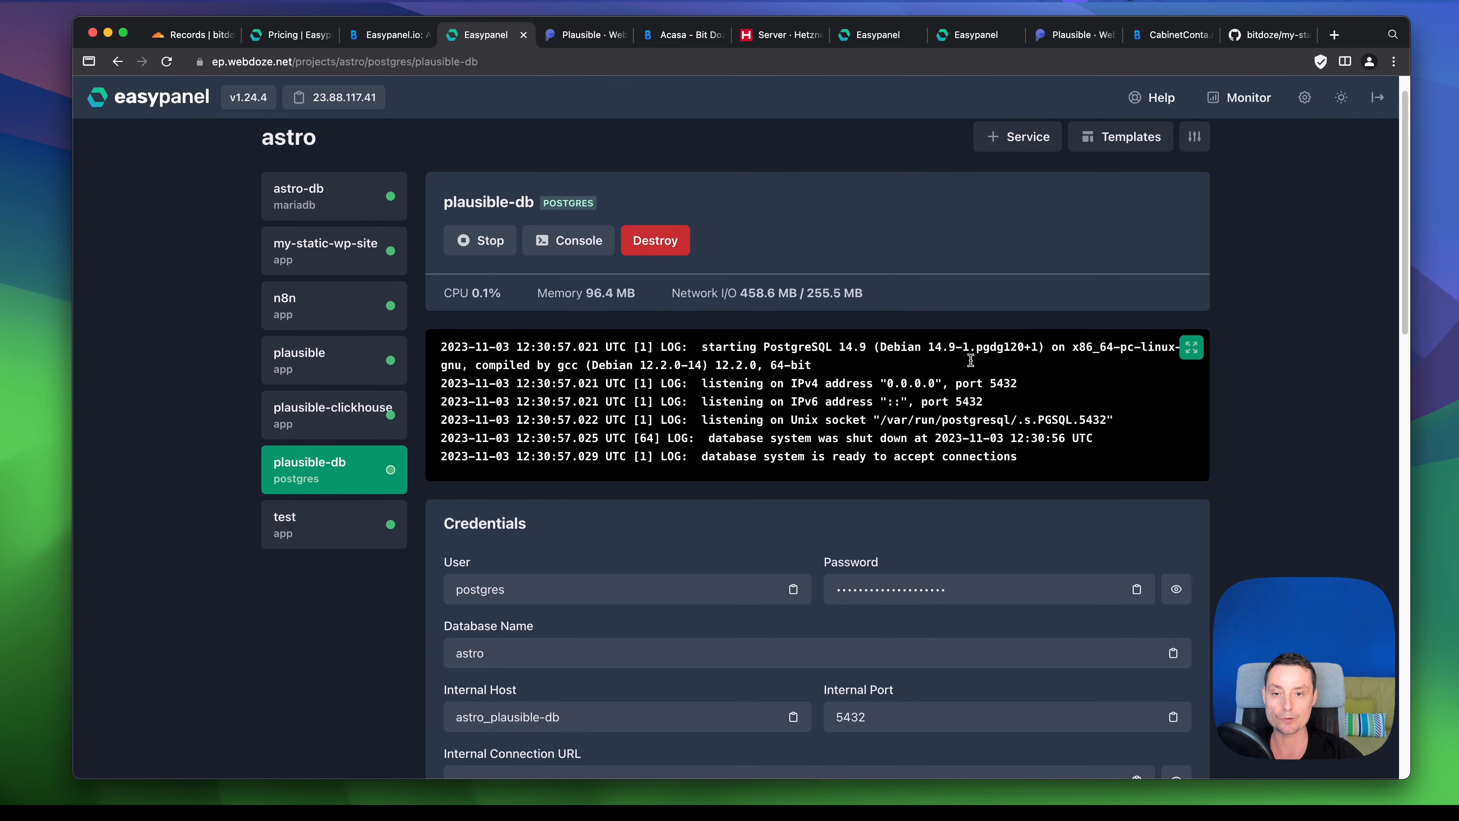
{"action": "scroll", "coordinate": [971, 360], "scroll_direction": "down", "scroll_amount": 5}
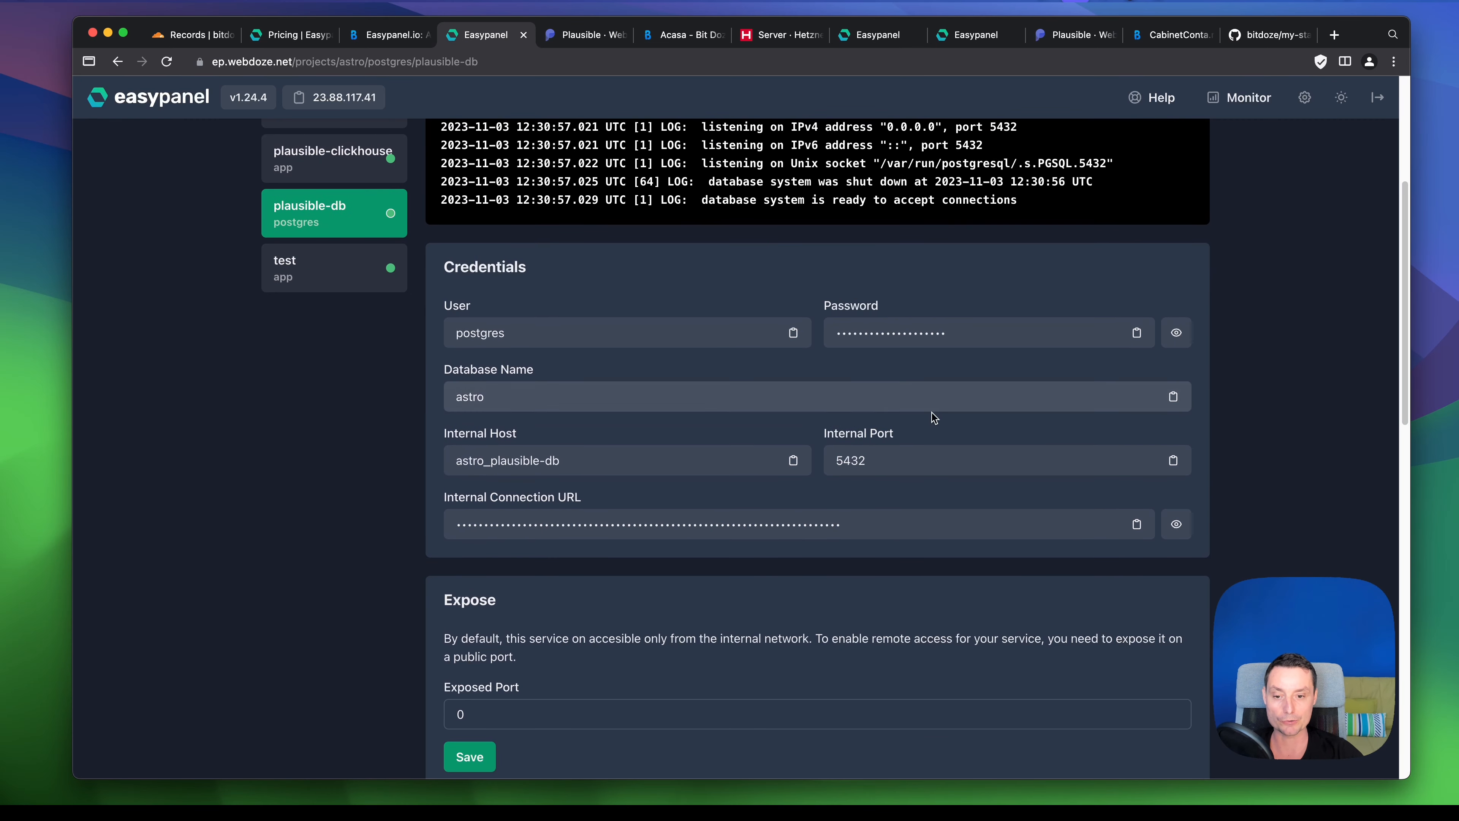
{"action": "scroll", "coordinate": [932, 413], "scroll_direction": "down", "scroll_amount": 2}
{"action": "scroll", "coordinate": [933, 418], "scroll_direction": "down", "scroll_amount": 7}
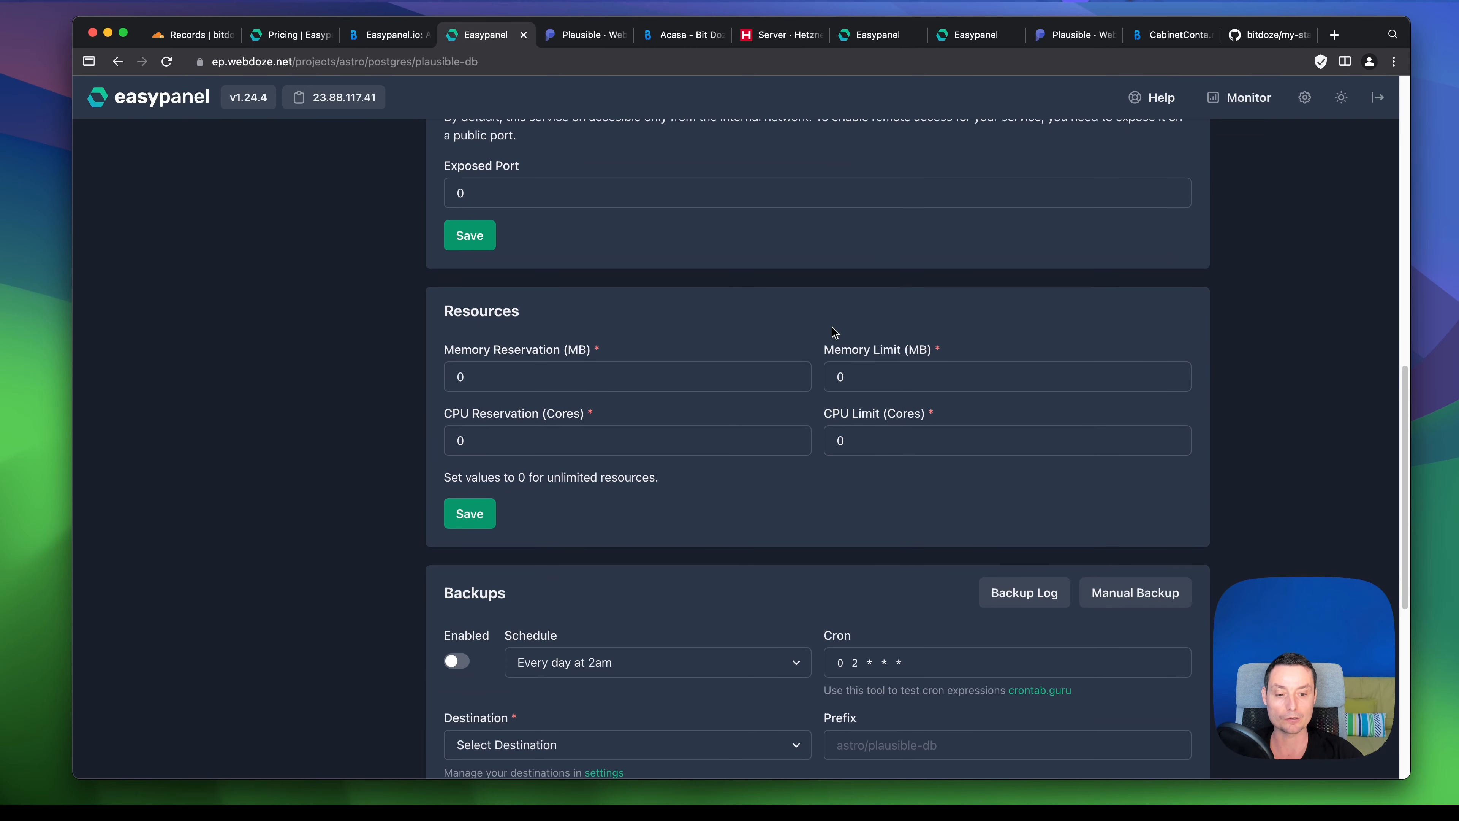
{"action": "scroll", "coordinate": [834, 333], "scroll_direction": "down", "scroll_amount": 1}
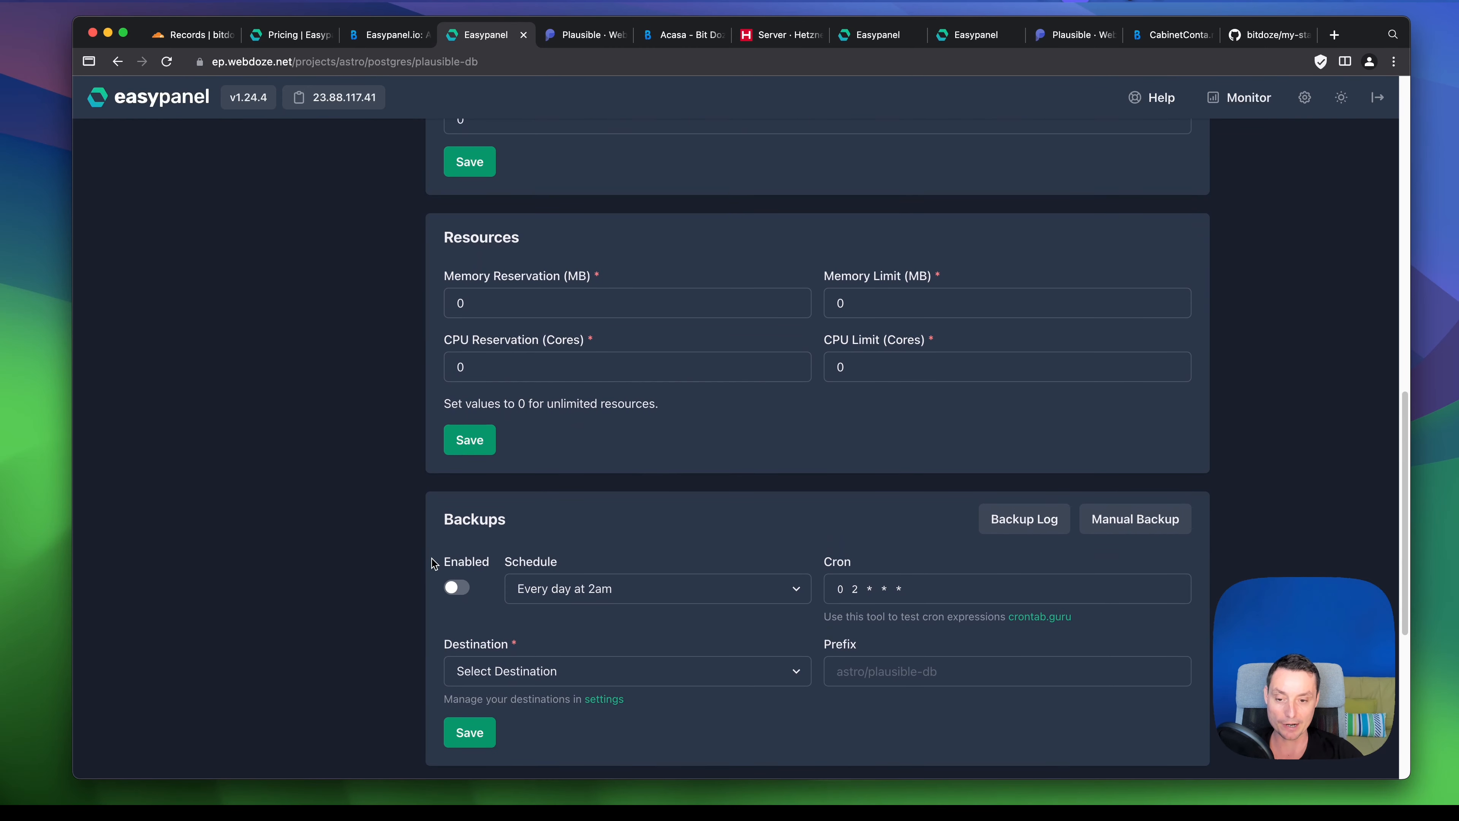
{"action": "scroll", "coordinate": [640, 525], "scroll_direction": "down", "scroll_amount": 1}
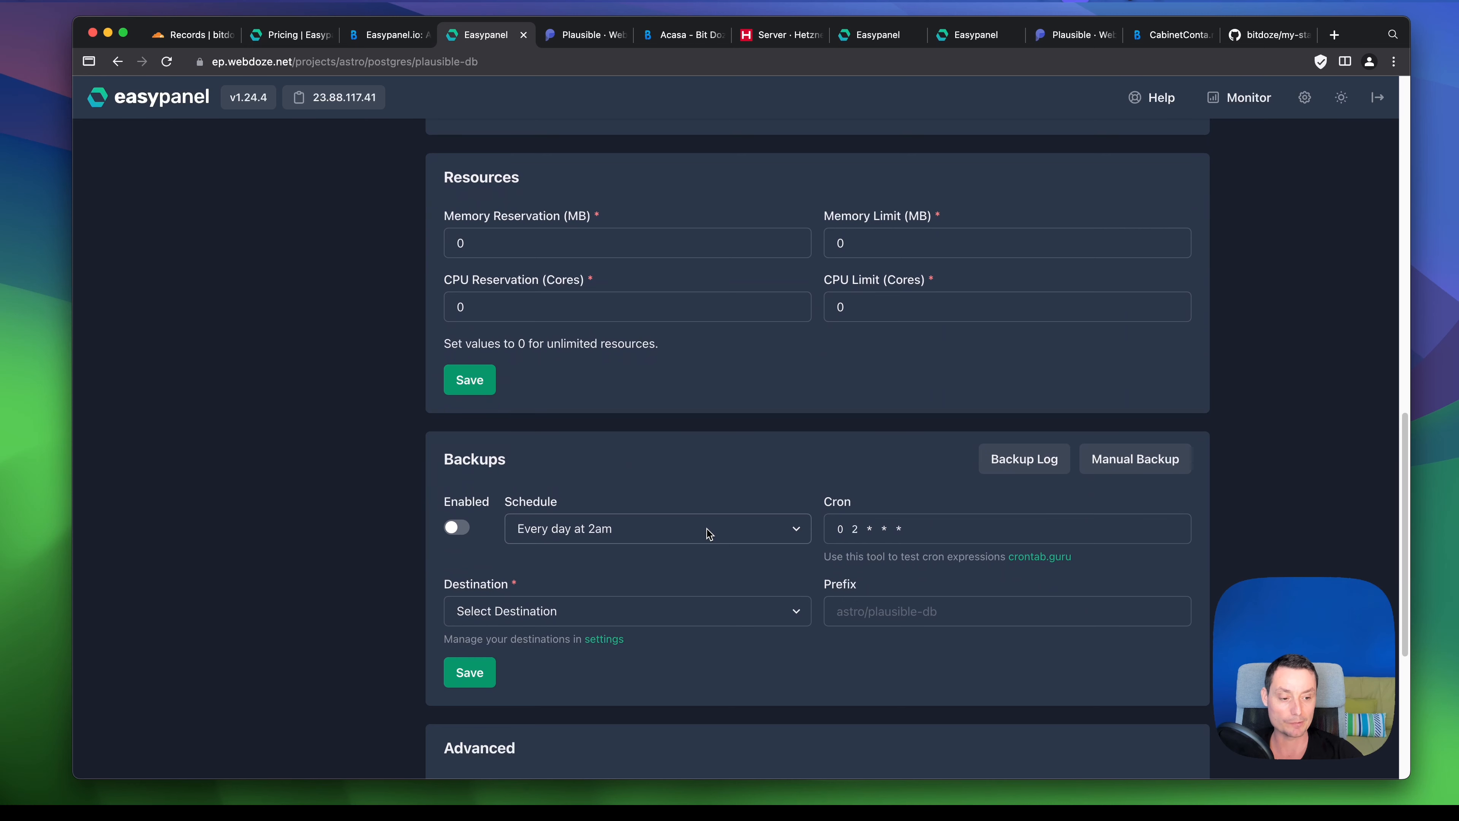
{"action": "scroll", "coordinate": [709, 534], "scroll_direction": "up", "scroll_amount": 15}
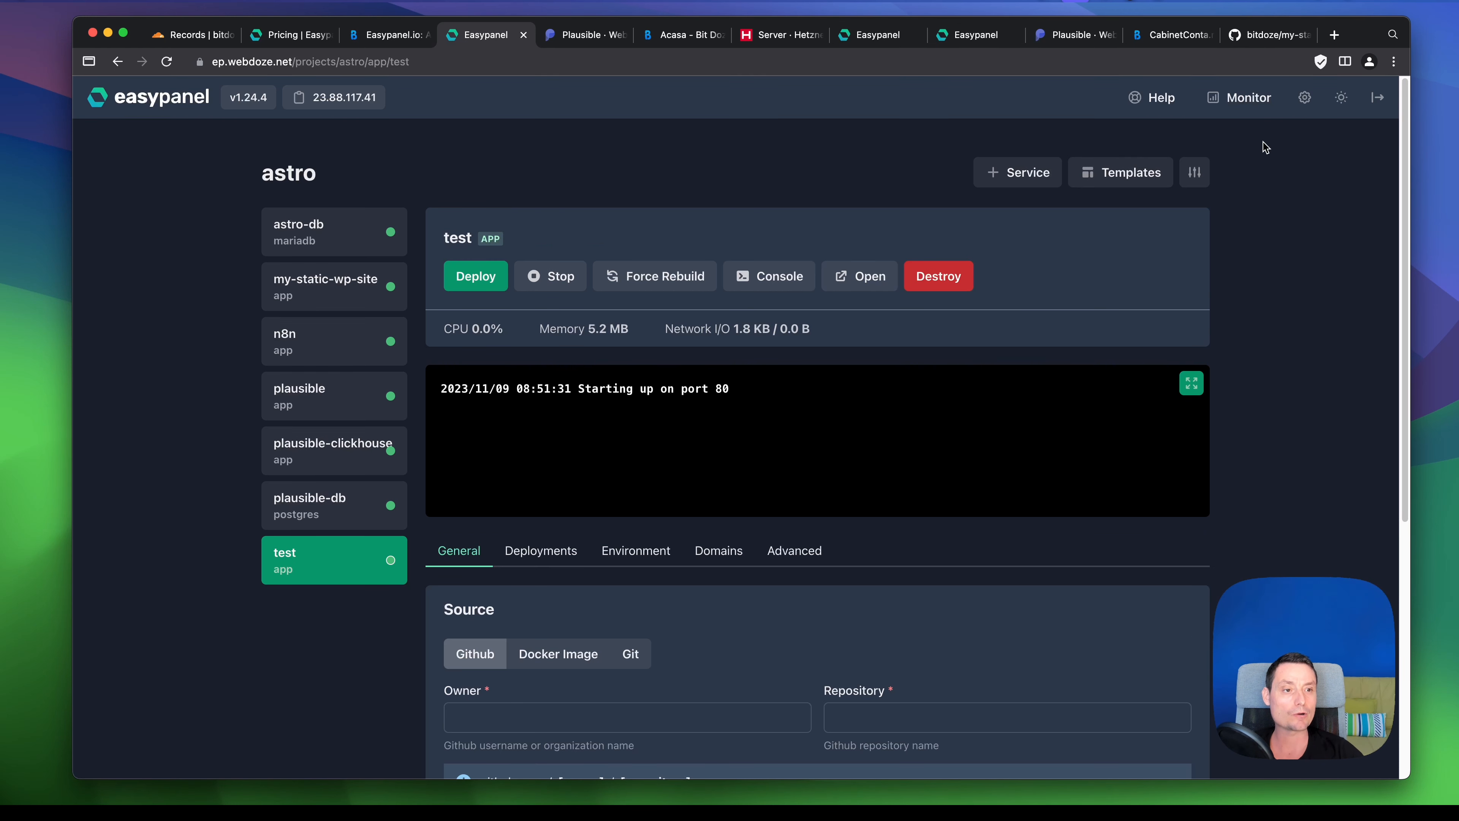
- Review the Monitor page: server CPU 1.3%, memory 41.0%, disk 15.1%, and per-service resource usage
{"action": "left_click", "coordinate": [1253, 113]}
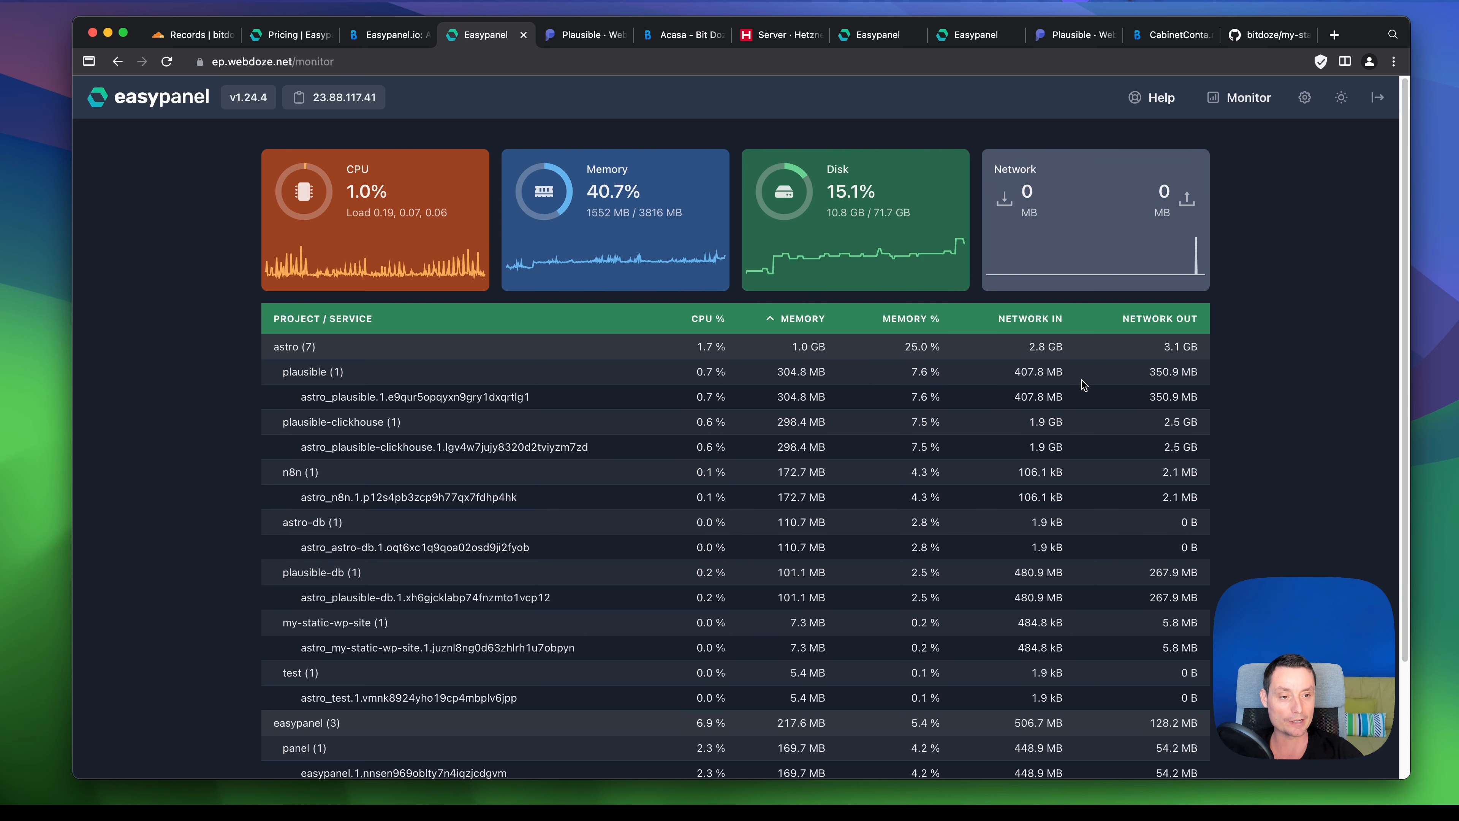
{"action": "scroll", "coordinate": [1097, 383], "scroll_direction": "down", "scroll_amount": 2}
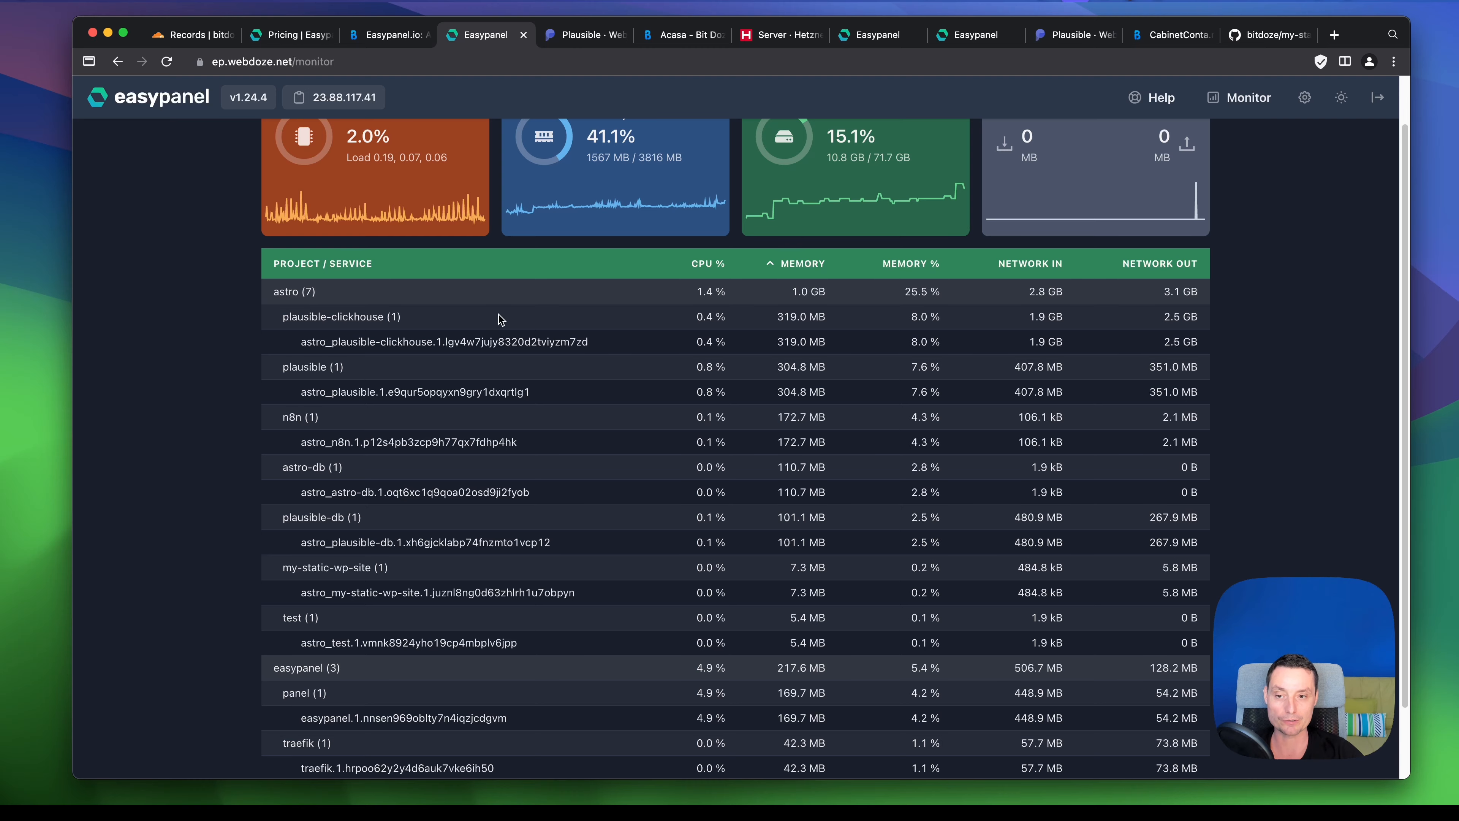
{"action": "scroll", "coordinate": [499, 319], "scroll_direction": "down", "scroll_amount": 3}
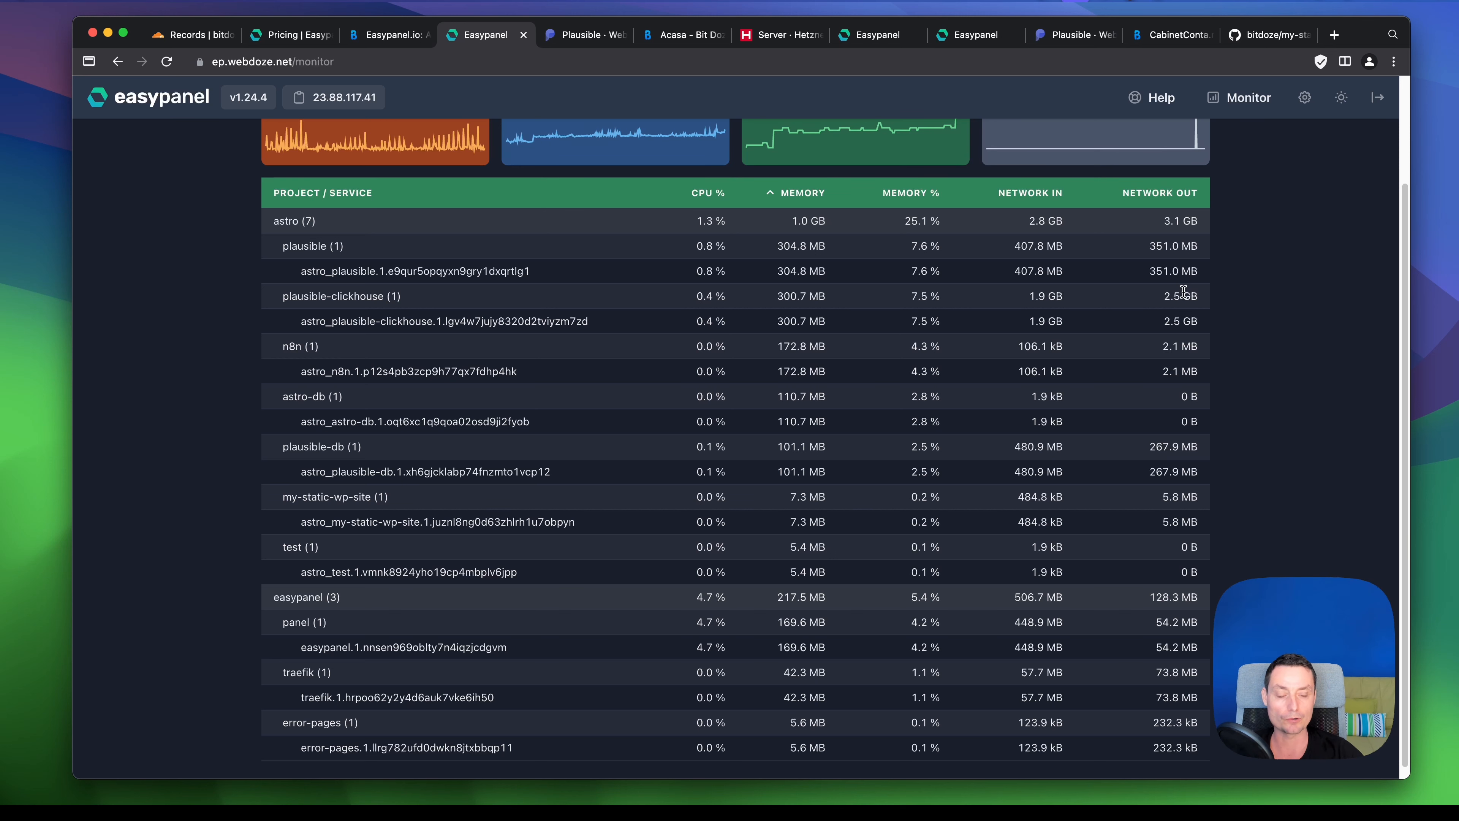
{"action": "scroll", "coordinate": [1184, 292], "scroll_direction": "up", "scroll_amount": 1}
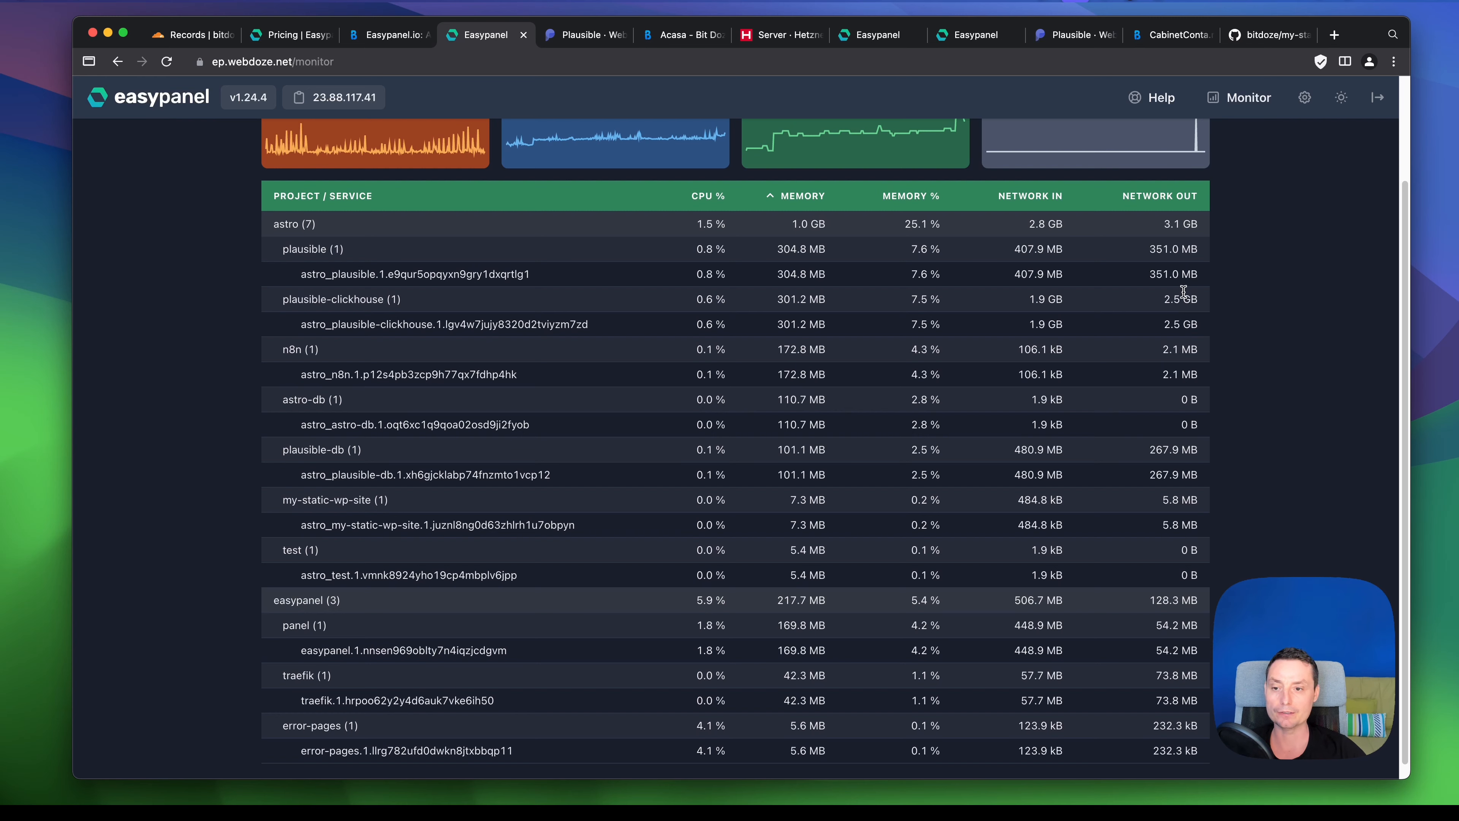
{"action": "scroll", "coordinate": [1183, 291], "scroll_direction": "down", "scroll_amount": 1}
{"action": "scroll", "coordinate": [1146, 298], "scroll_direction": "up", "scroll_amount": 5}
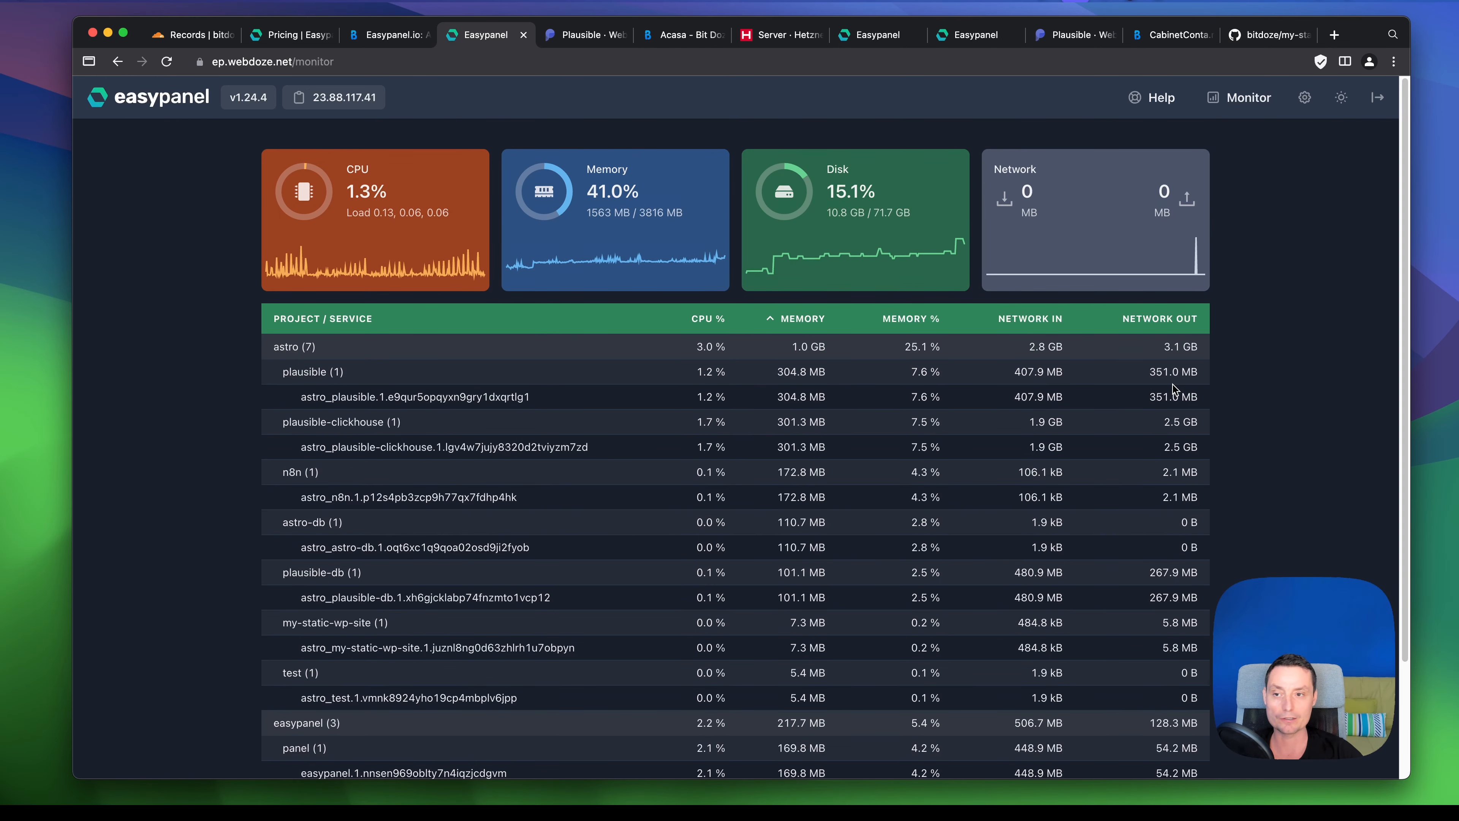
- In the panel settings, review the Users list and the configured backup destinations
{"action": "left_click", "coordinate": [1304, 97]}
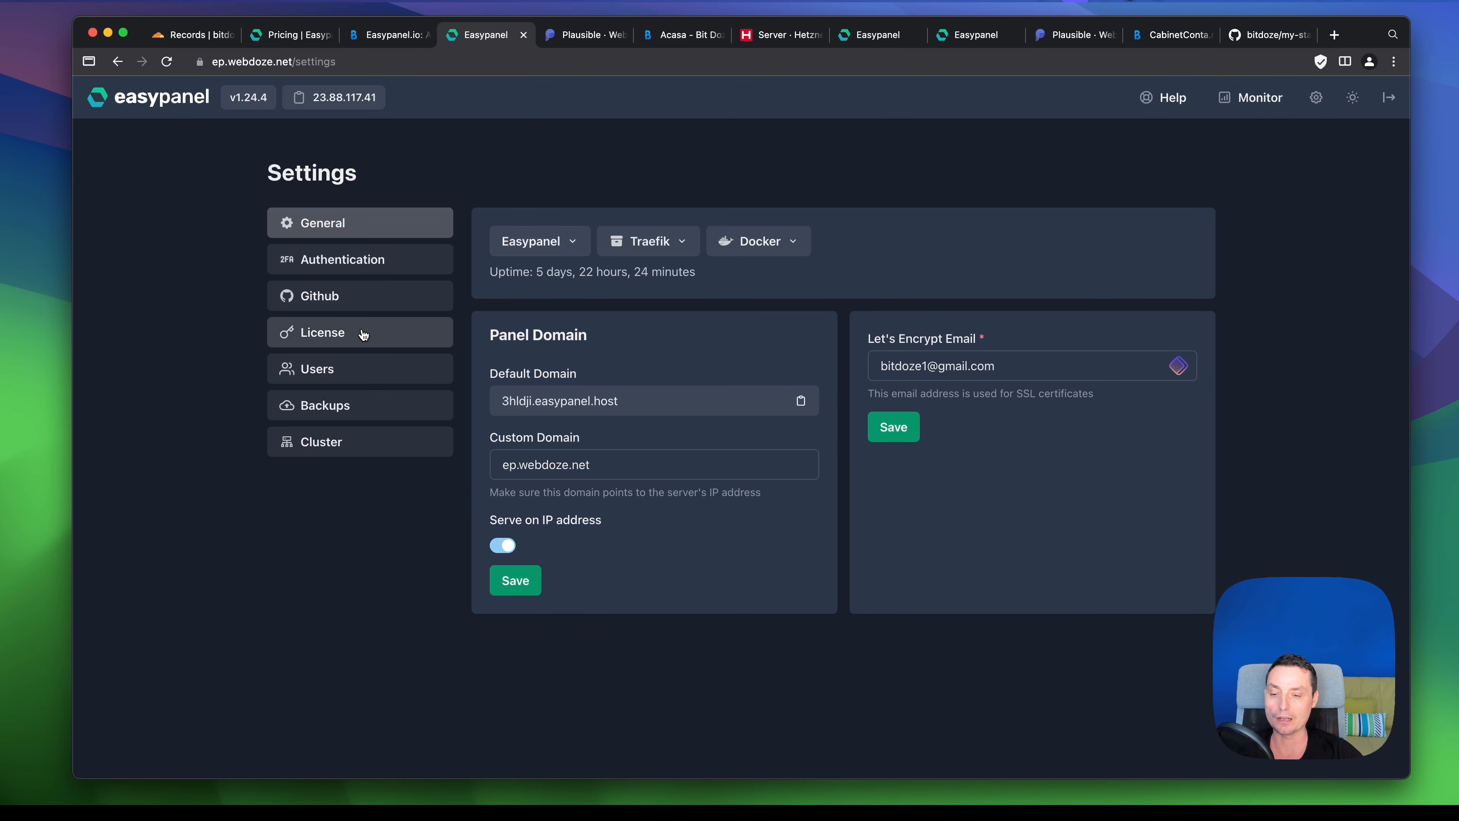
{"action": "left_click", "coordinate": [345, 370]}
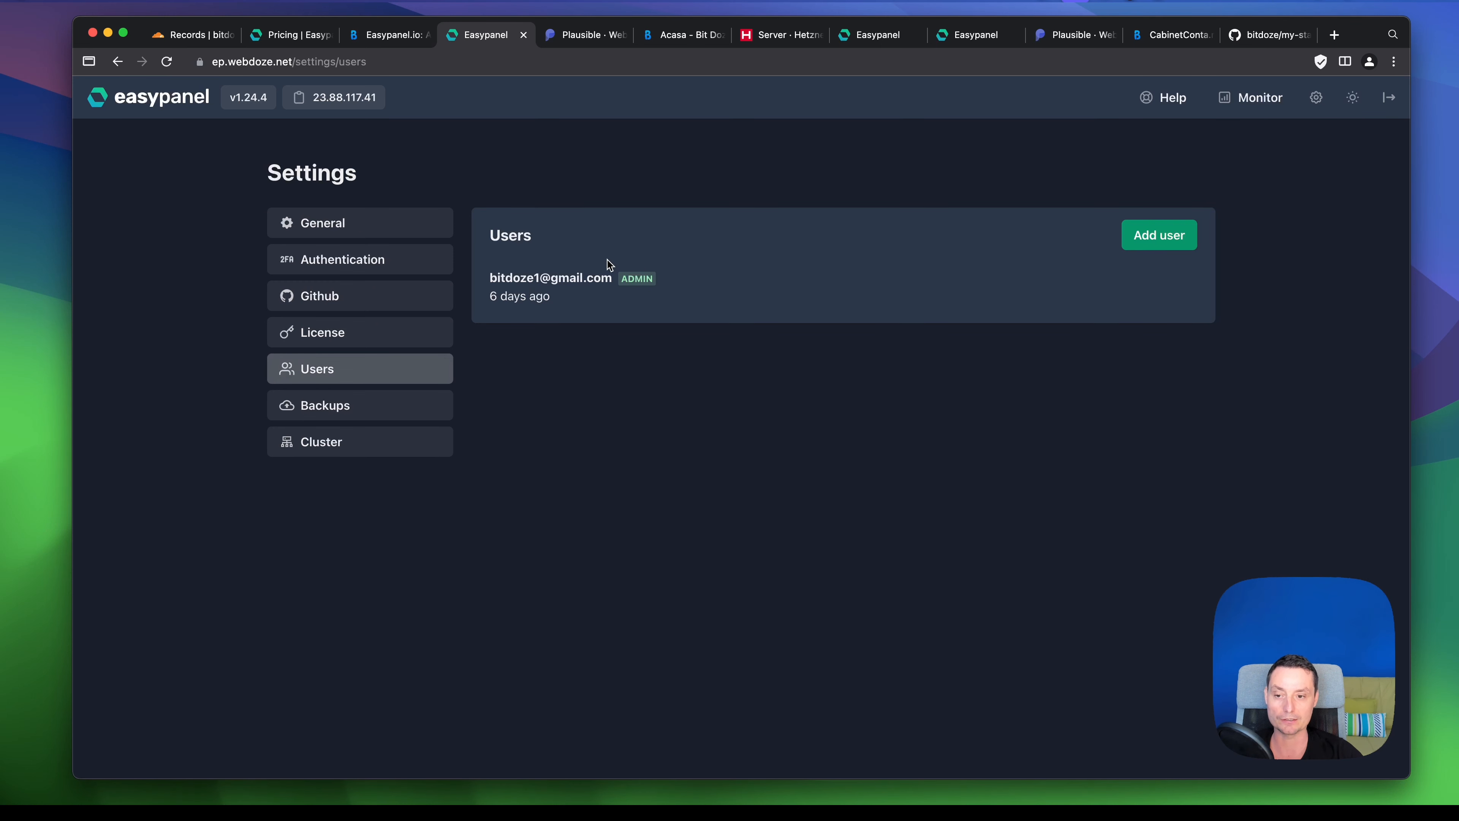
{"action": "left_click", "coordinate": [377, 411]}
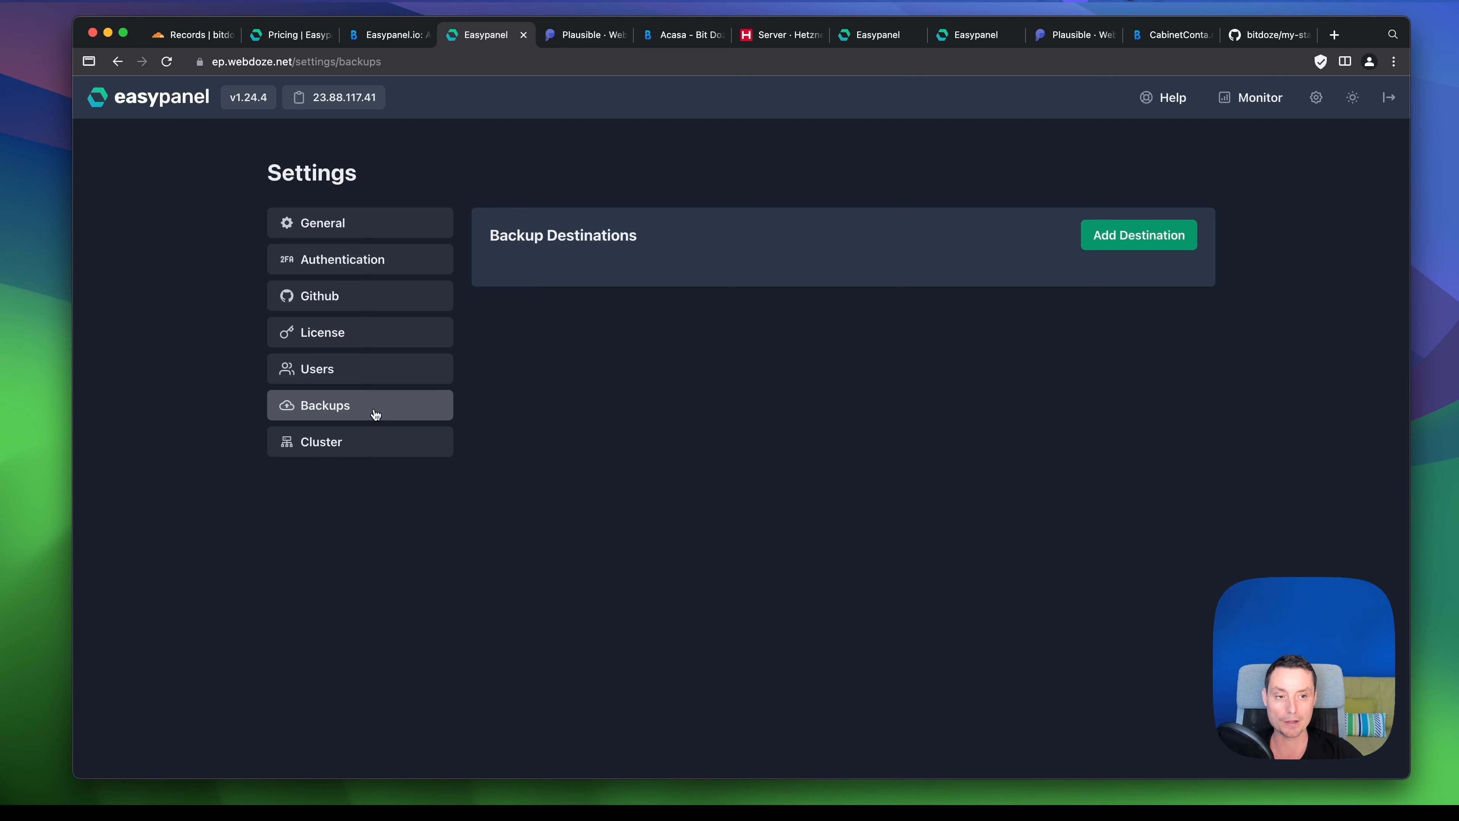
- Preview a sample backup destination config without saving, then check the cluster's single node ep
{"action": "left_click", "coordinate": [1131, 231]}
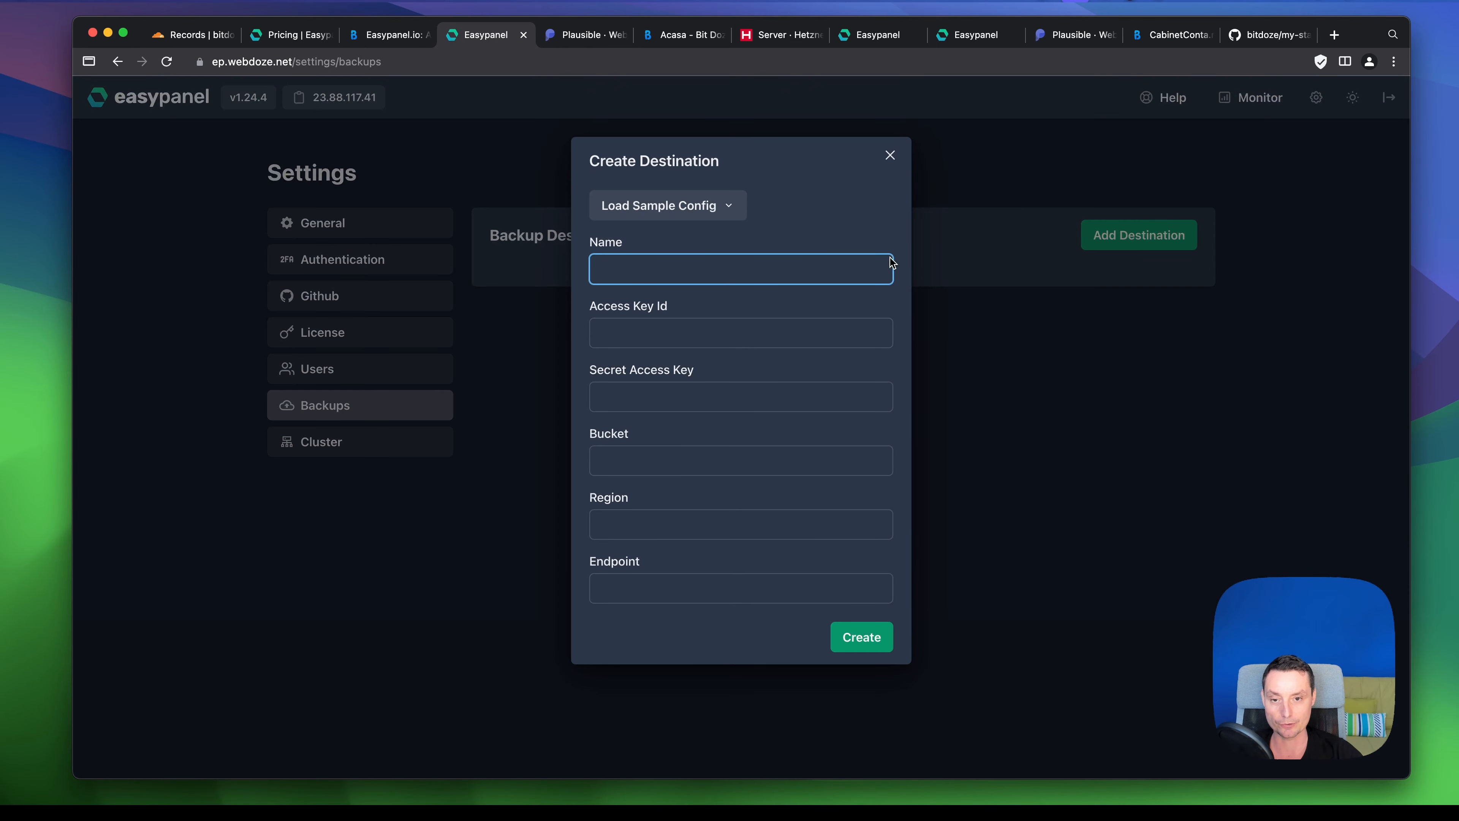
{"action": "left_click", "coordinate": [708, 206]}
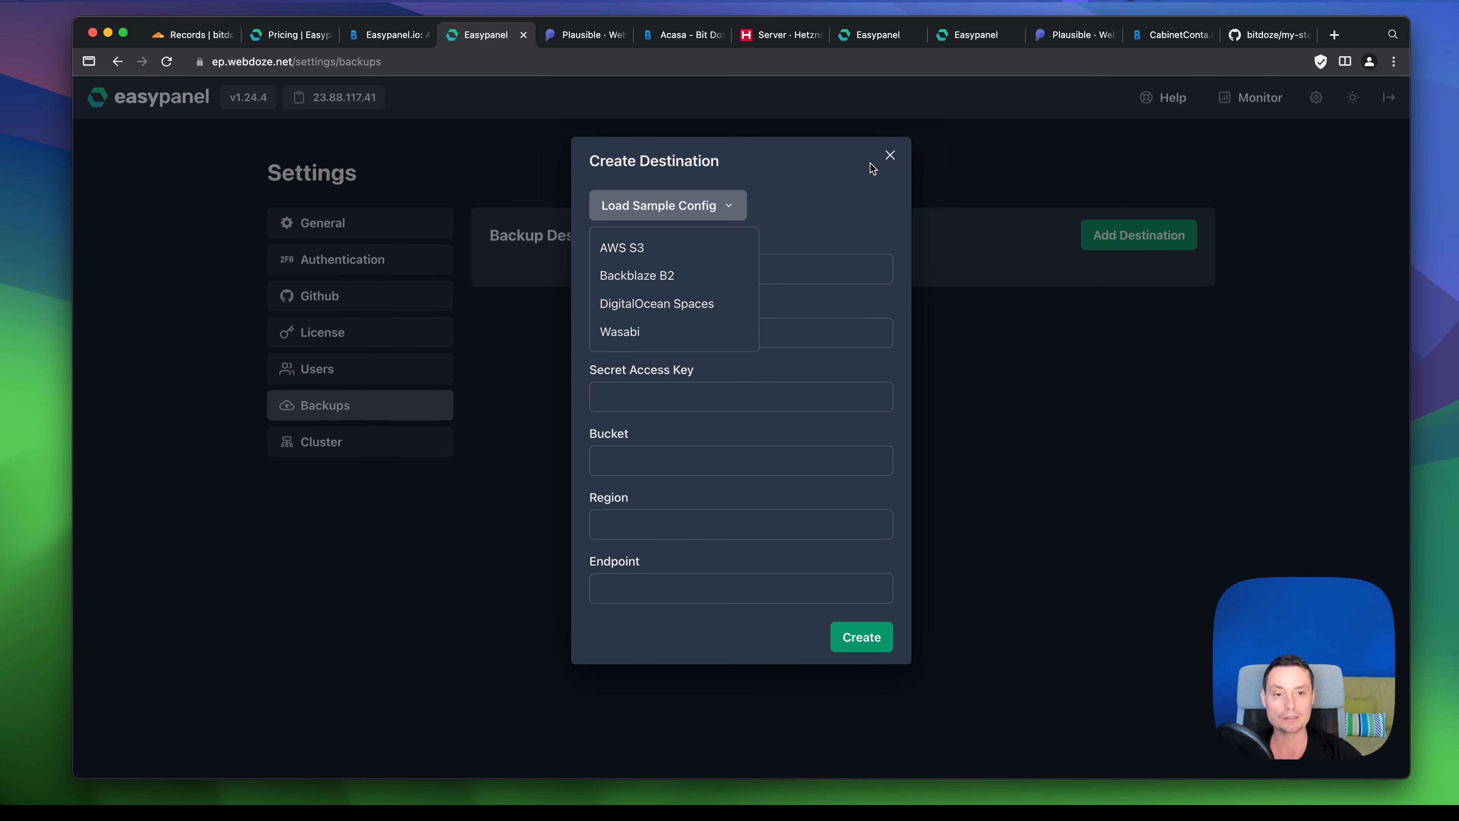
{"action": "left_click", "coordinate": [889, 156]}
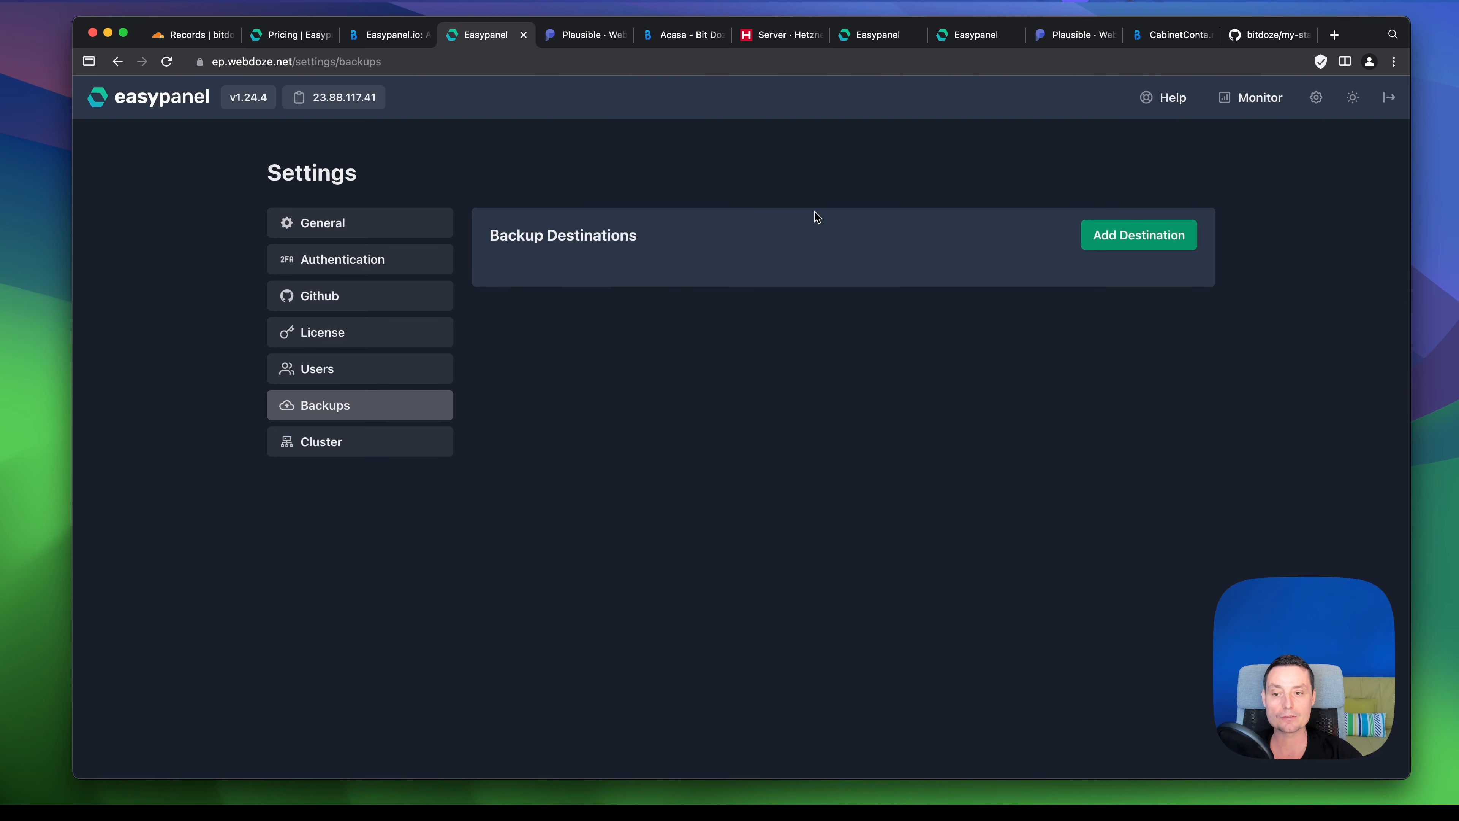
{"action": "left_click", "coordinate": [375, 456]}
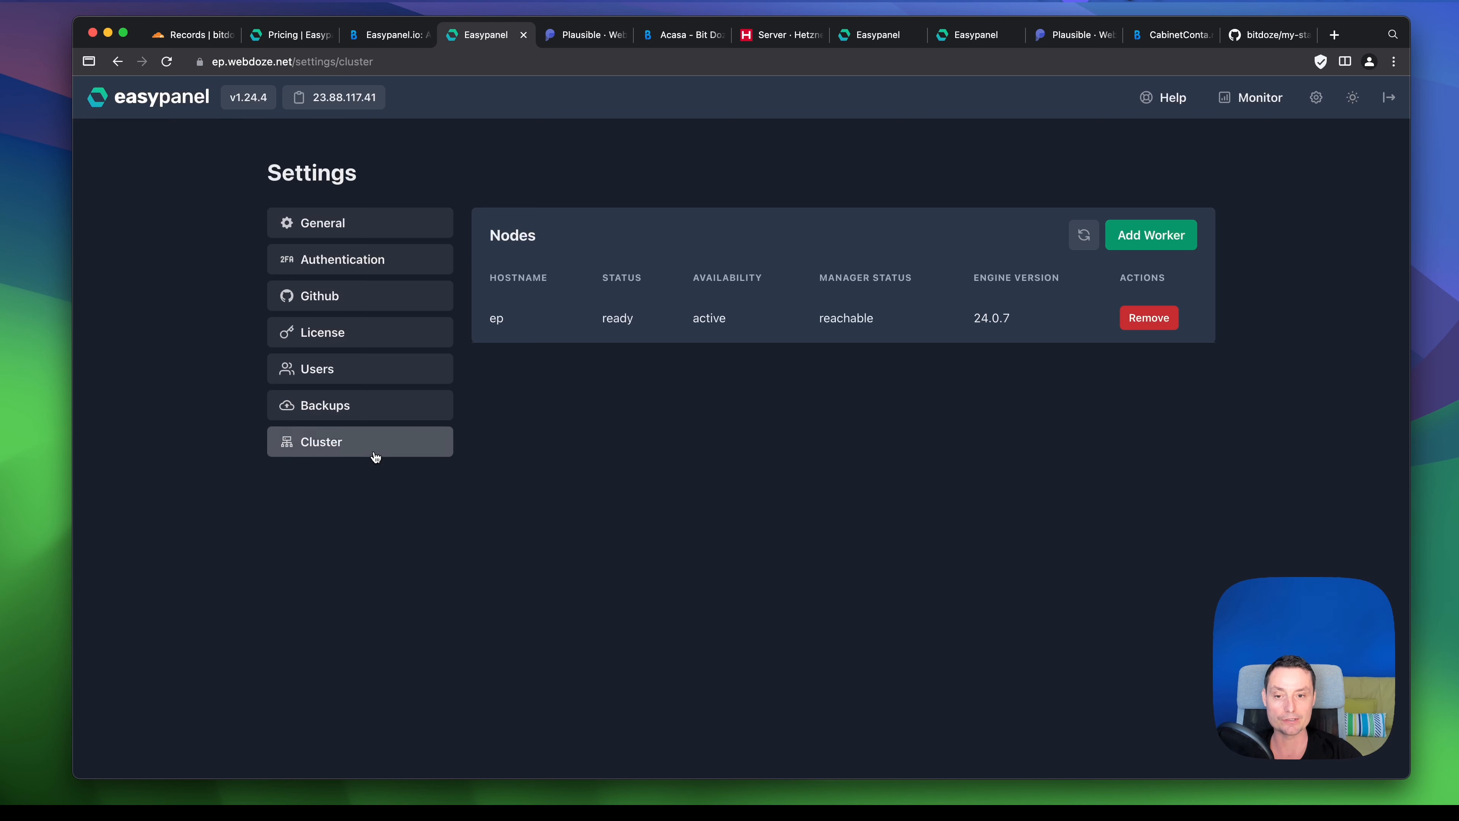